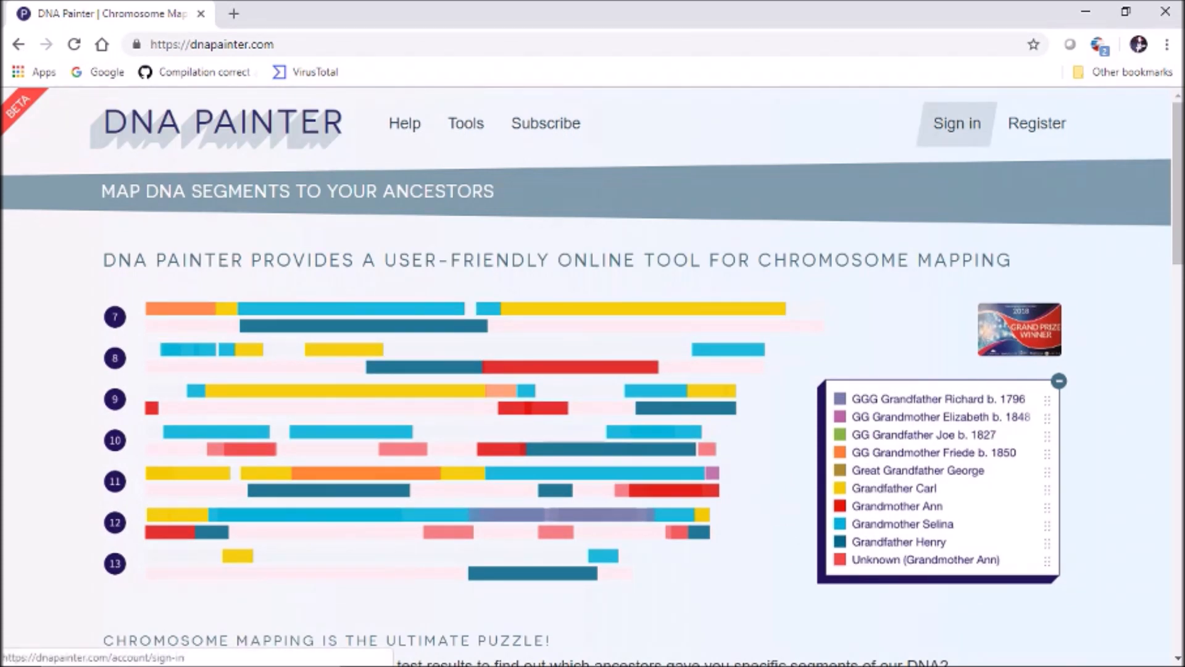
Sign in with the saved credentials and open the profile card showing 82 painted segments
click(956, 123)
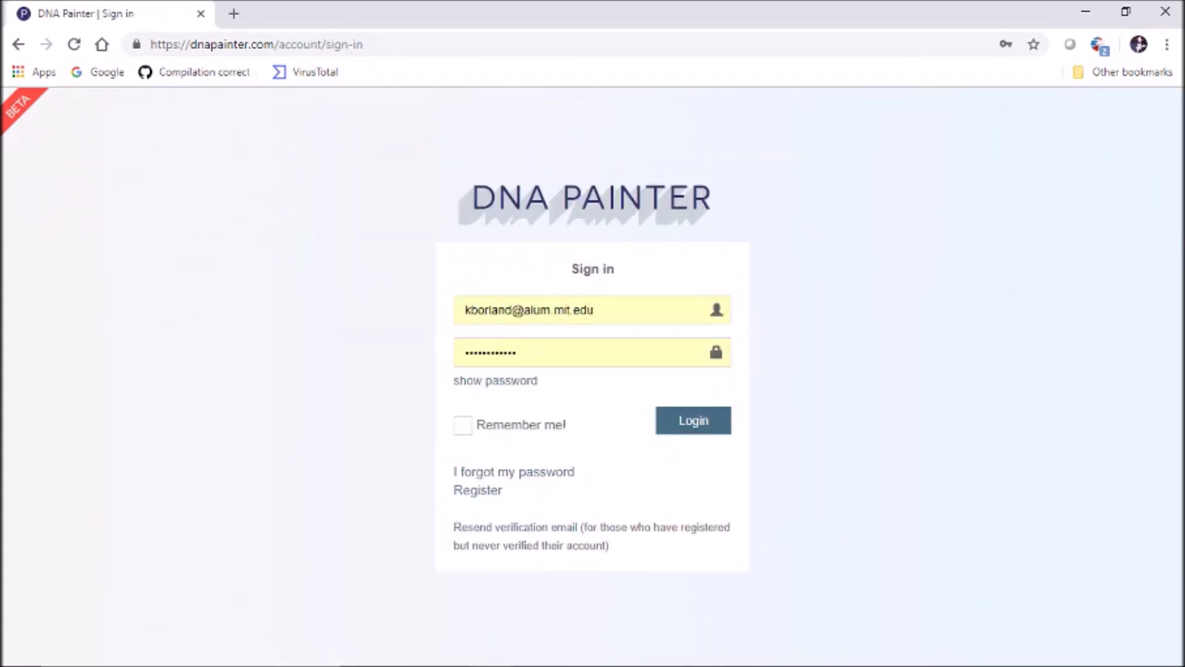
click(693, 421)
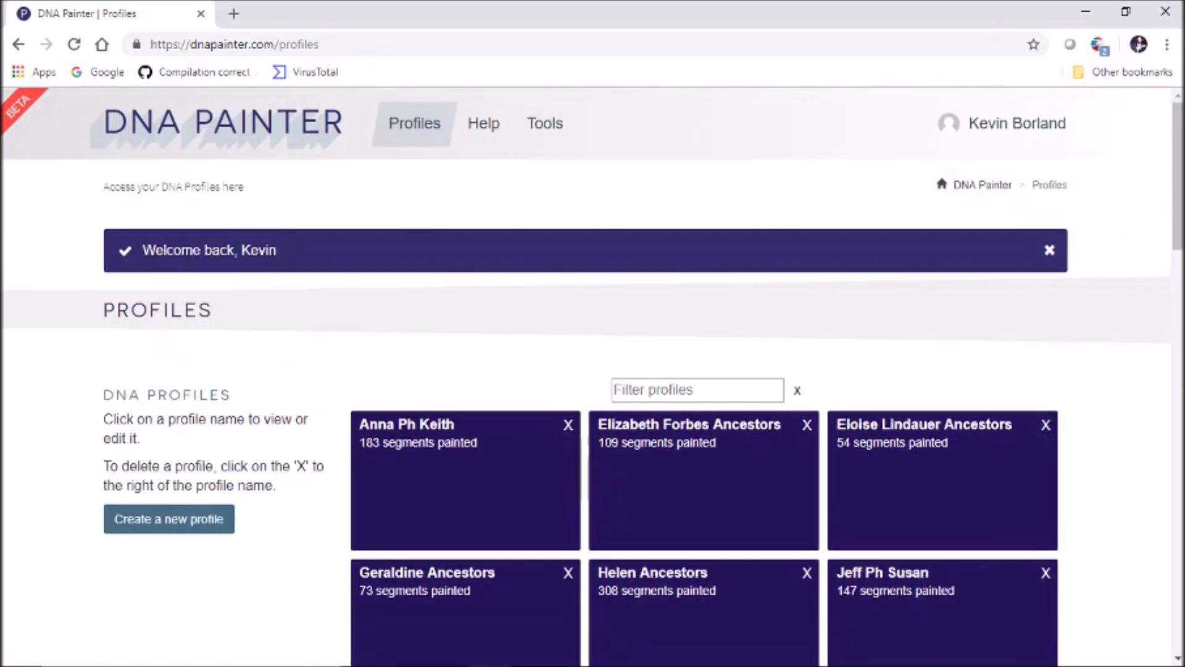
scroll(592, 370, down, 12)
scroll(704, 371, down, 8)
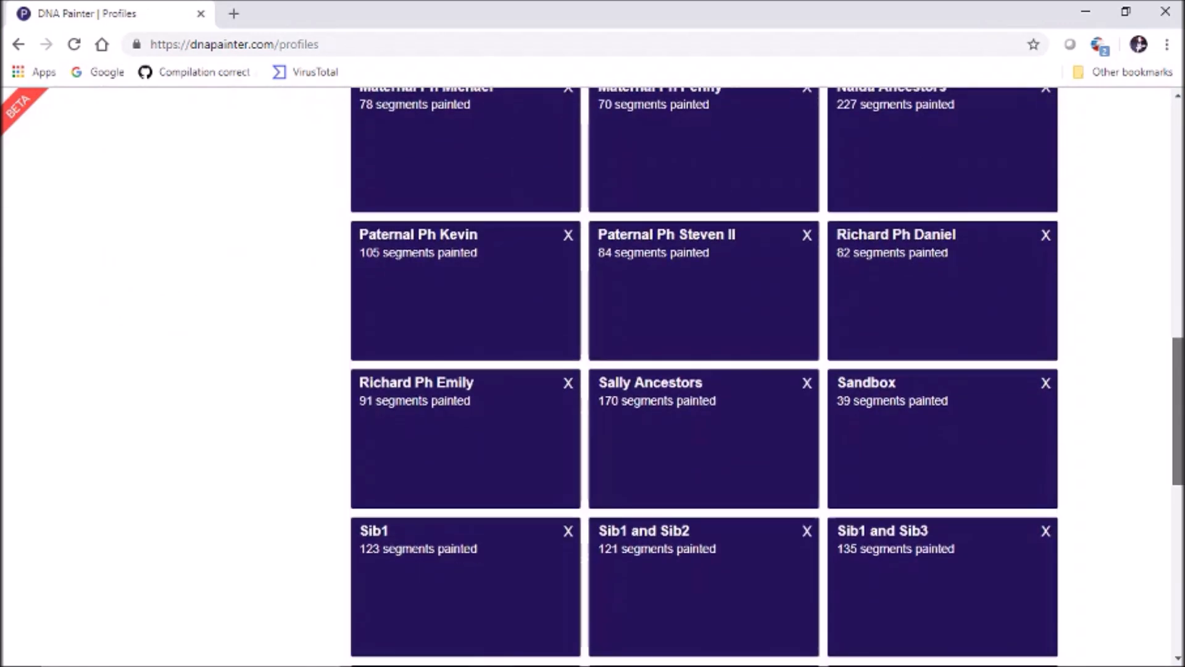
scroll(704, 370, down, 4)
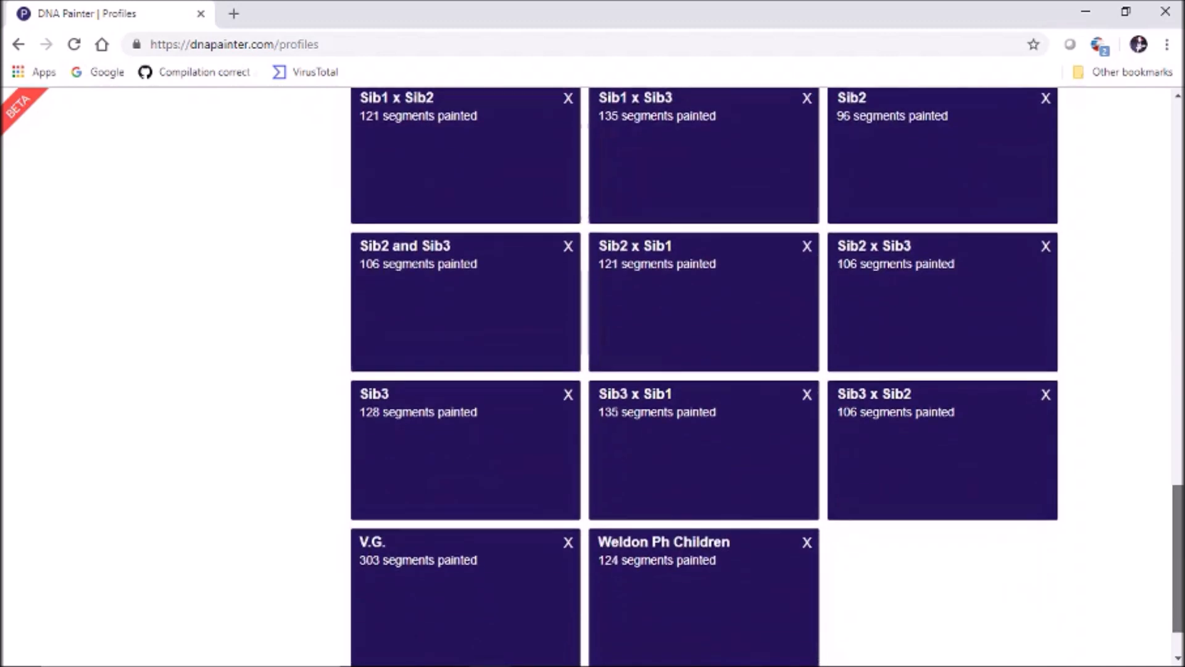
scroll(703, 370, up, 6)
scroll(943, 401, up, 3)
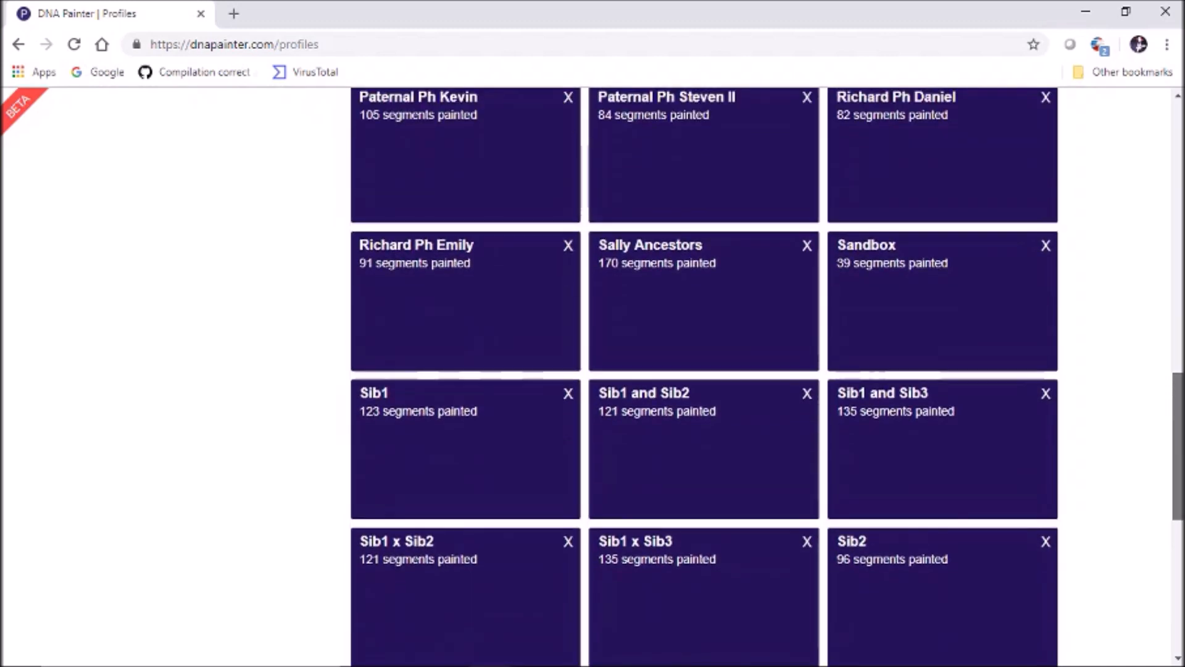
click(942, 253)
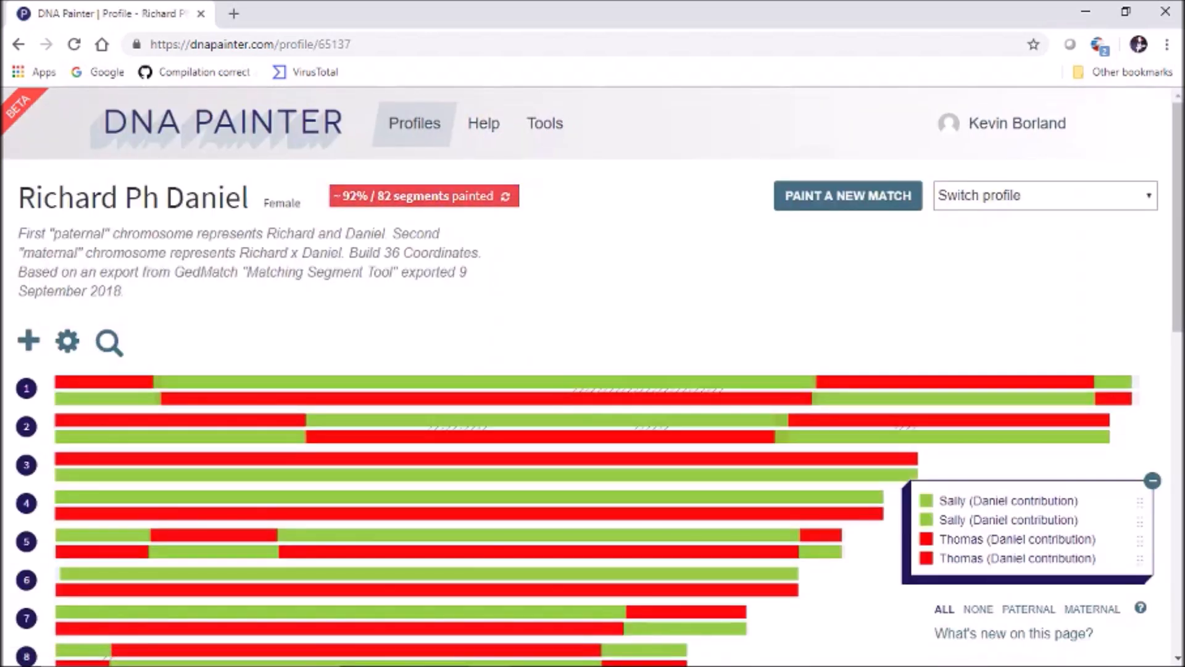
scroll(592, 370, down, 1)
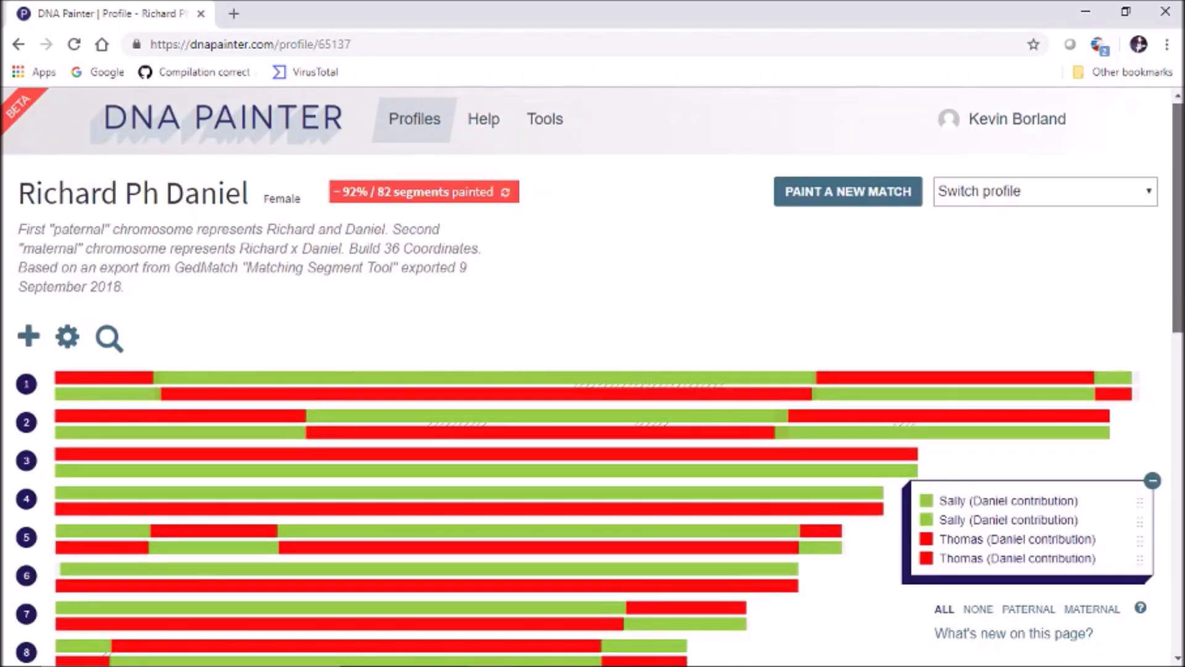
scroll(592, 370, down, 1)
scroll(593, 370, down, 1)
scroll(592, 371, down, 1)
scroll(593, 370, up, 1)
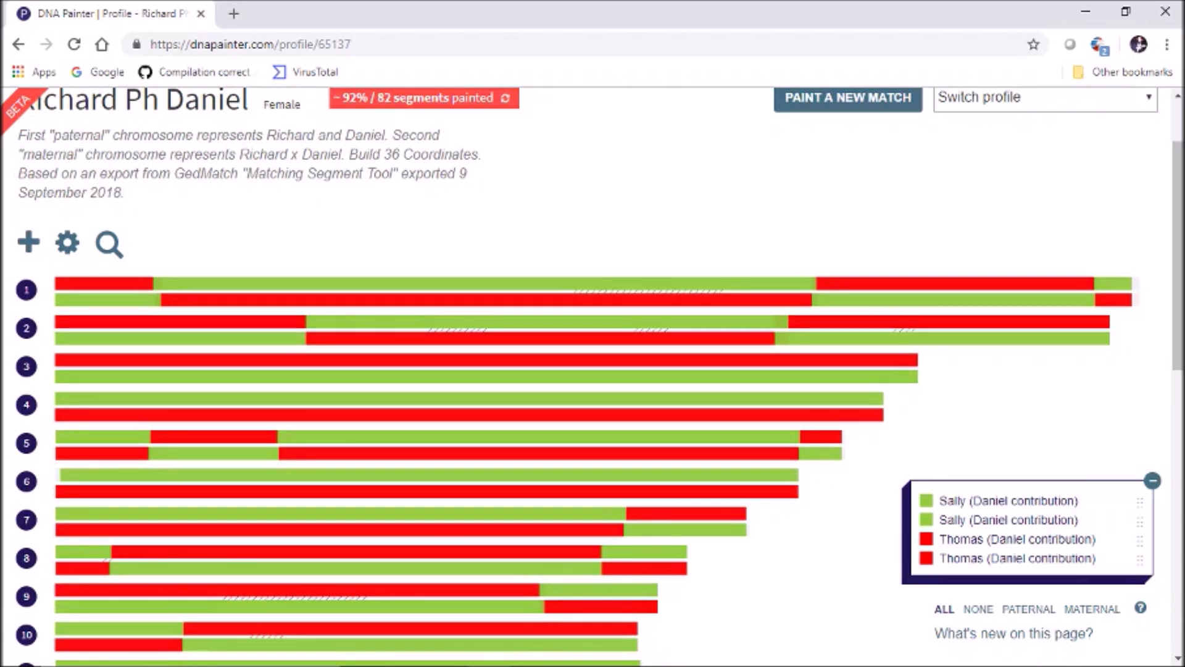
scroll(593, 370, down, 1)
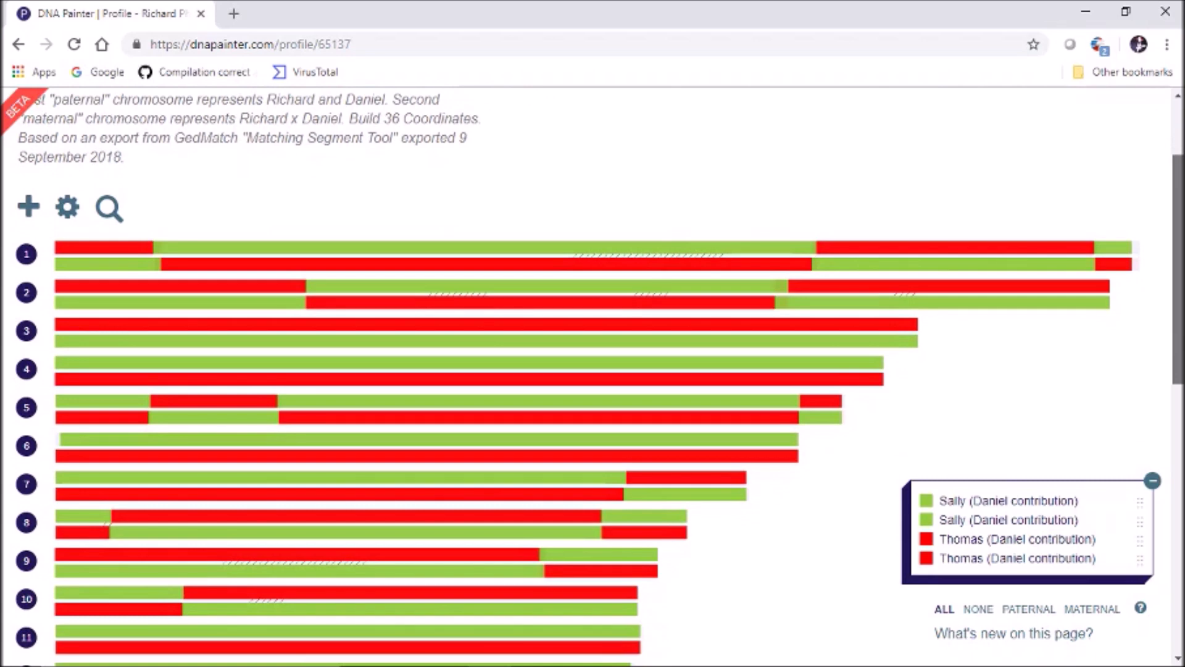
scroll(593, 370, up, 1)
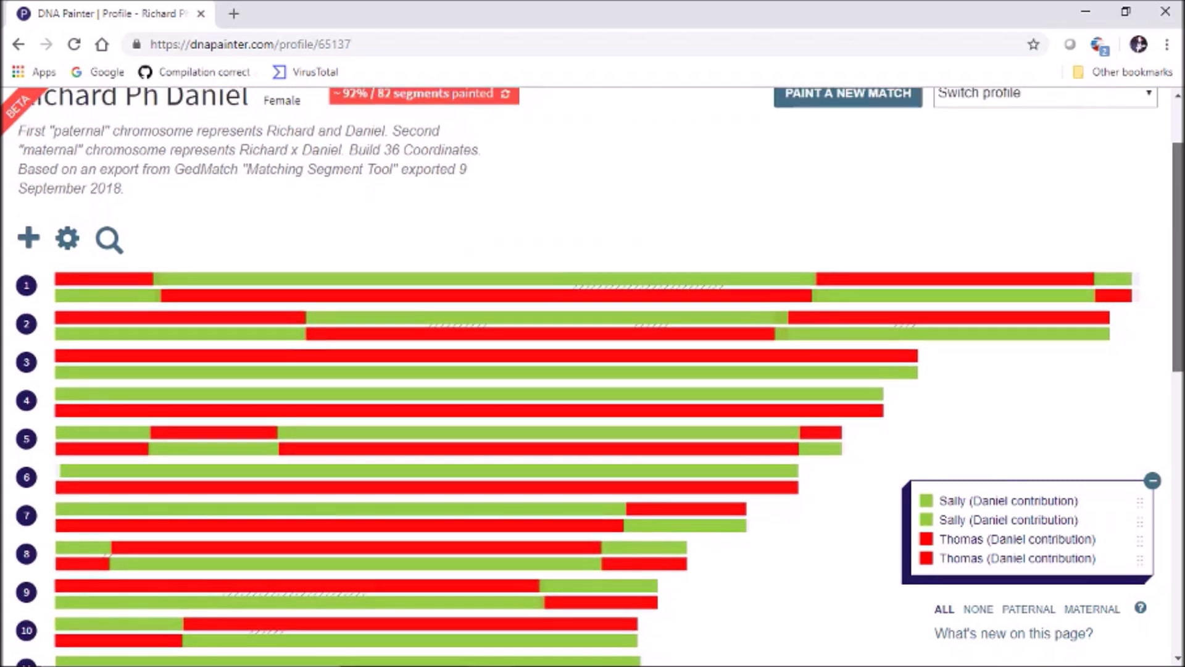
scroll(593, 370, down, 1)
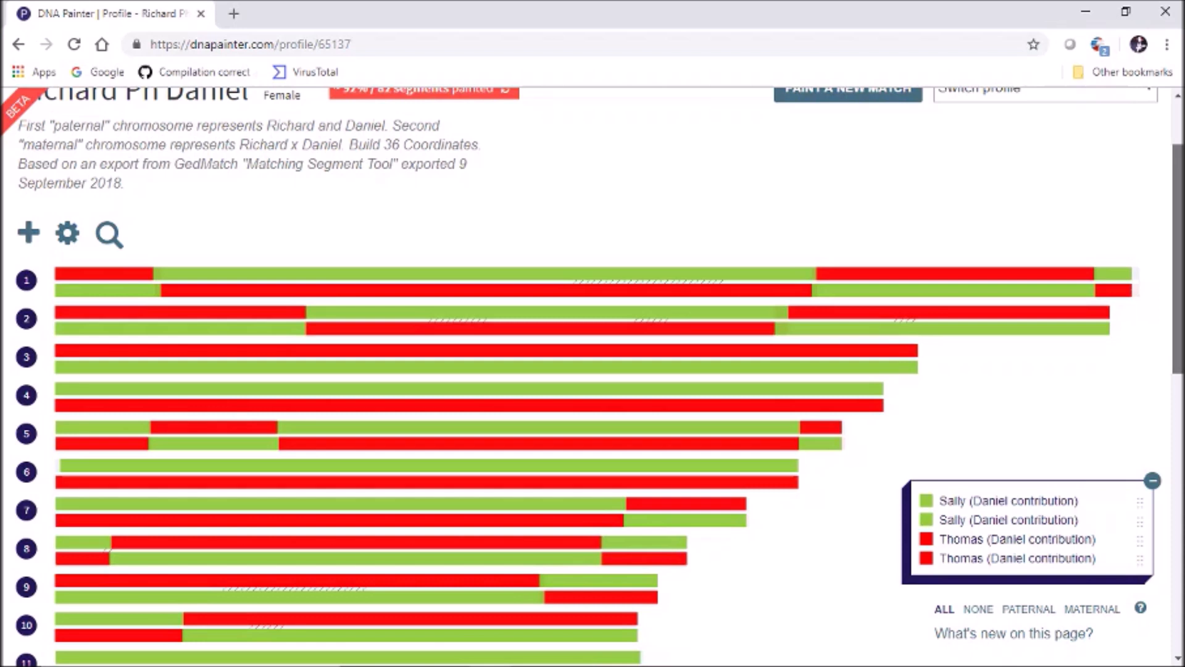
scroll(593, 370, down, 1)
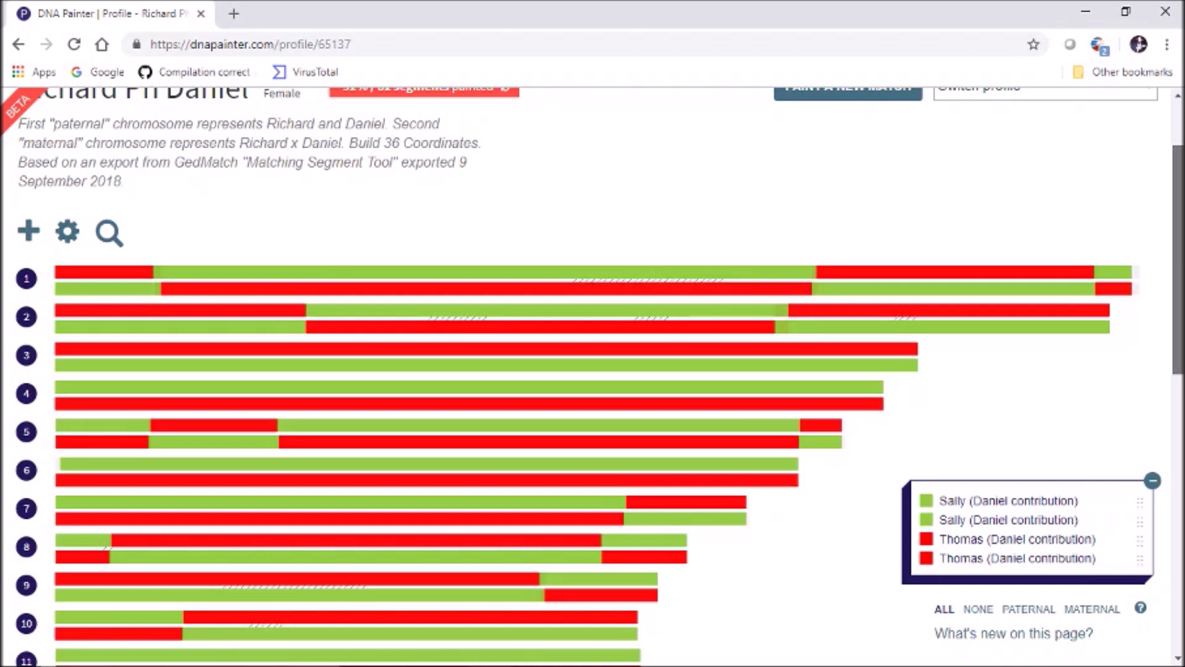
scroll(593, 370, down, 1)
scroll(593, 371, up, 1)
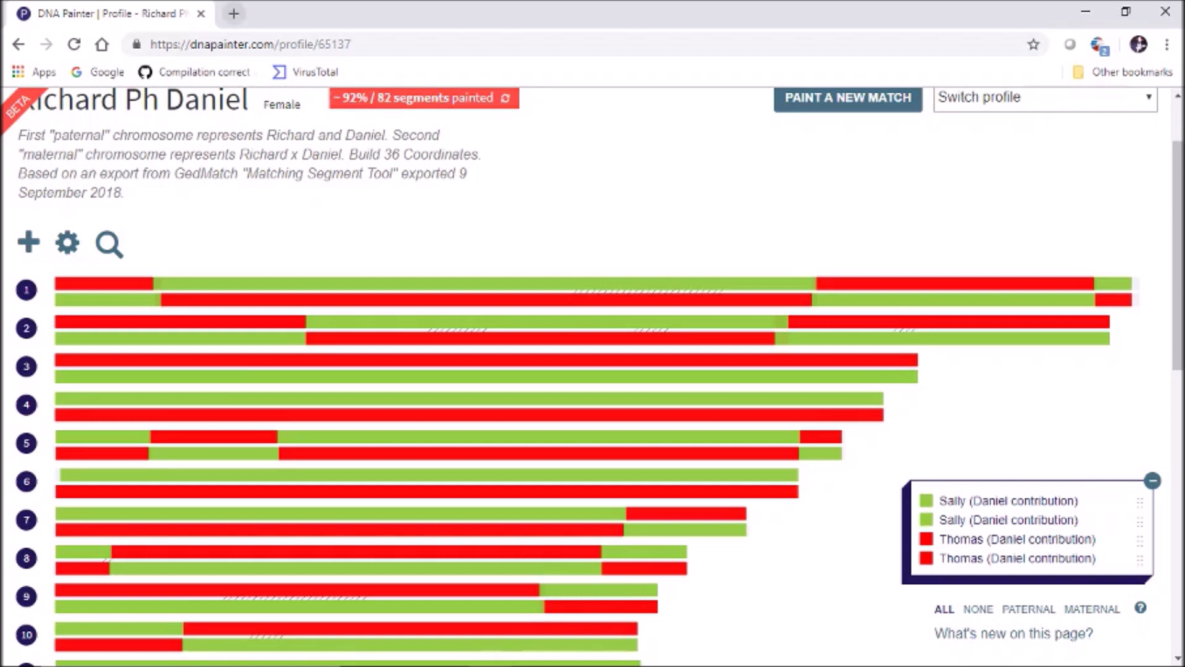
Open a new tab and load the borlandgenetics.tools HIR Mapper address
click(234, 13)
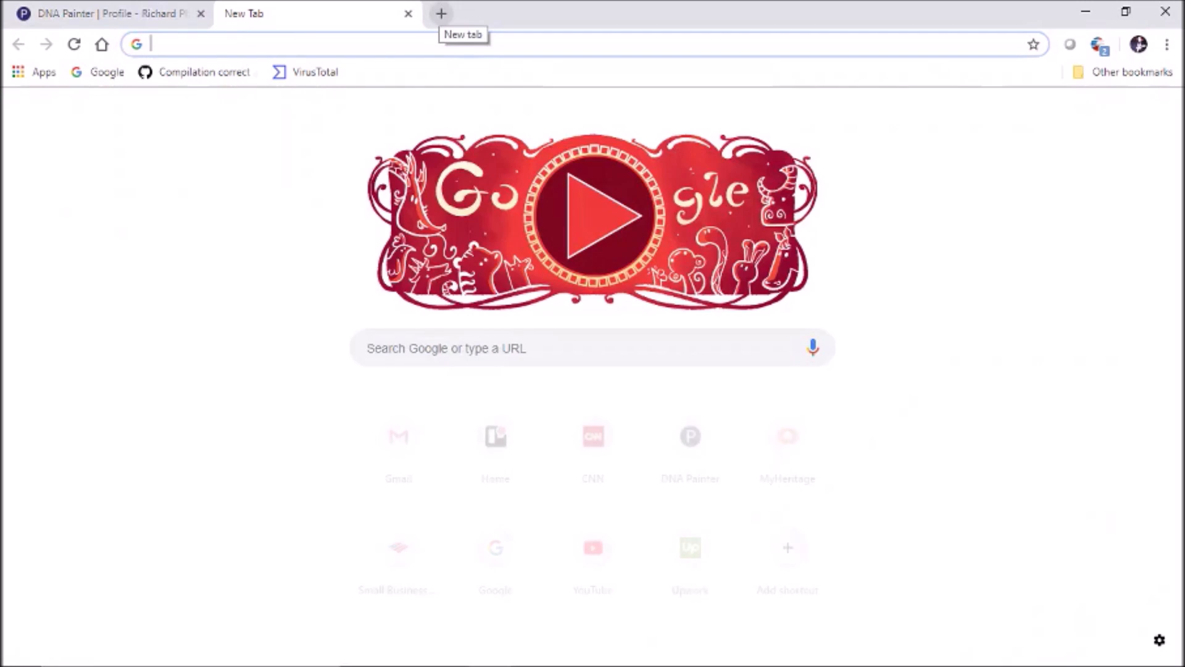
click(442, 13)
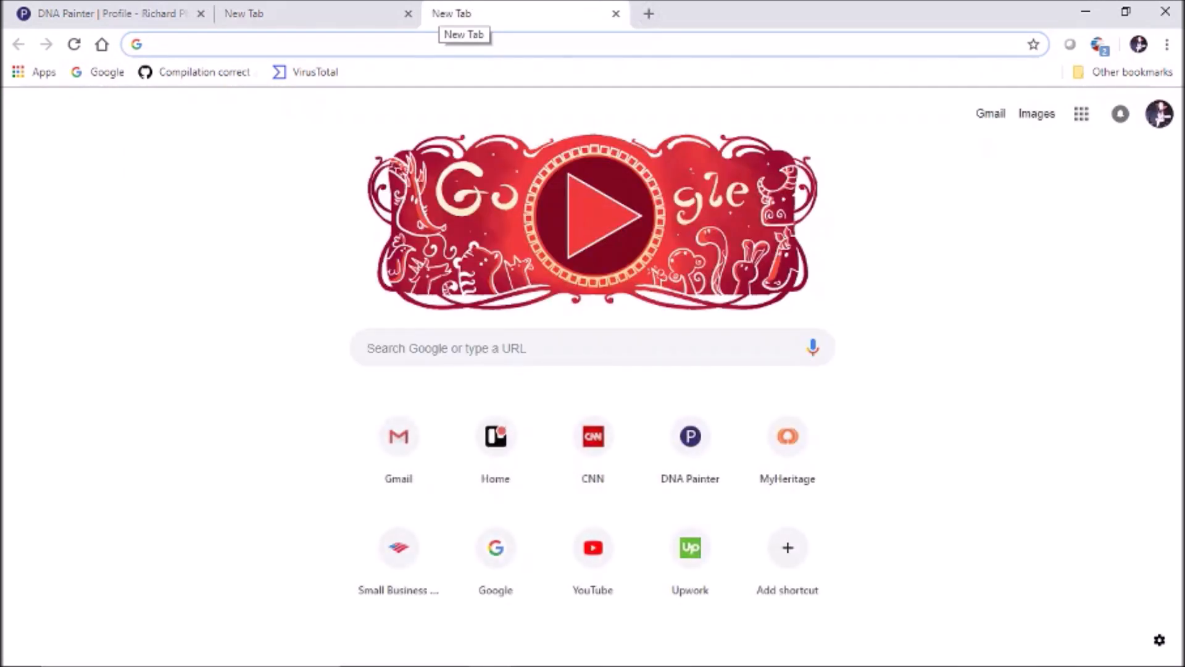
click(615, 14)
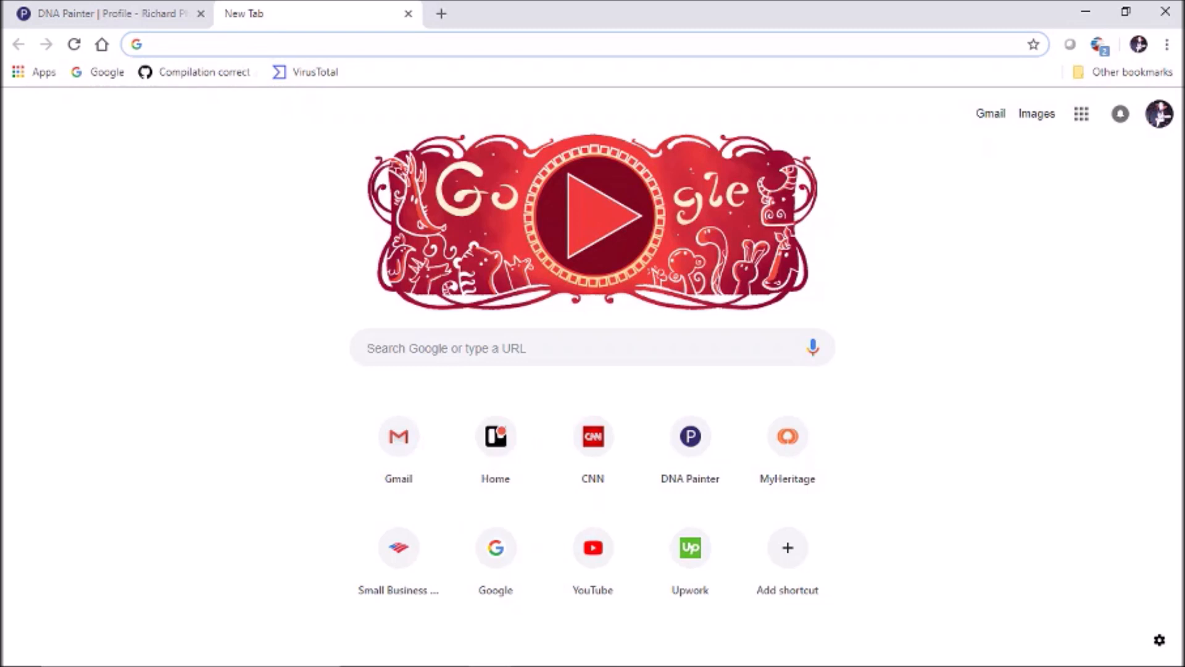
text(http://www.)
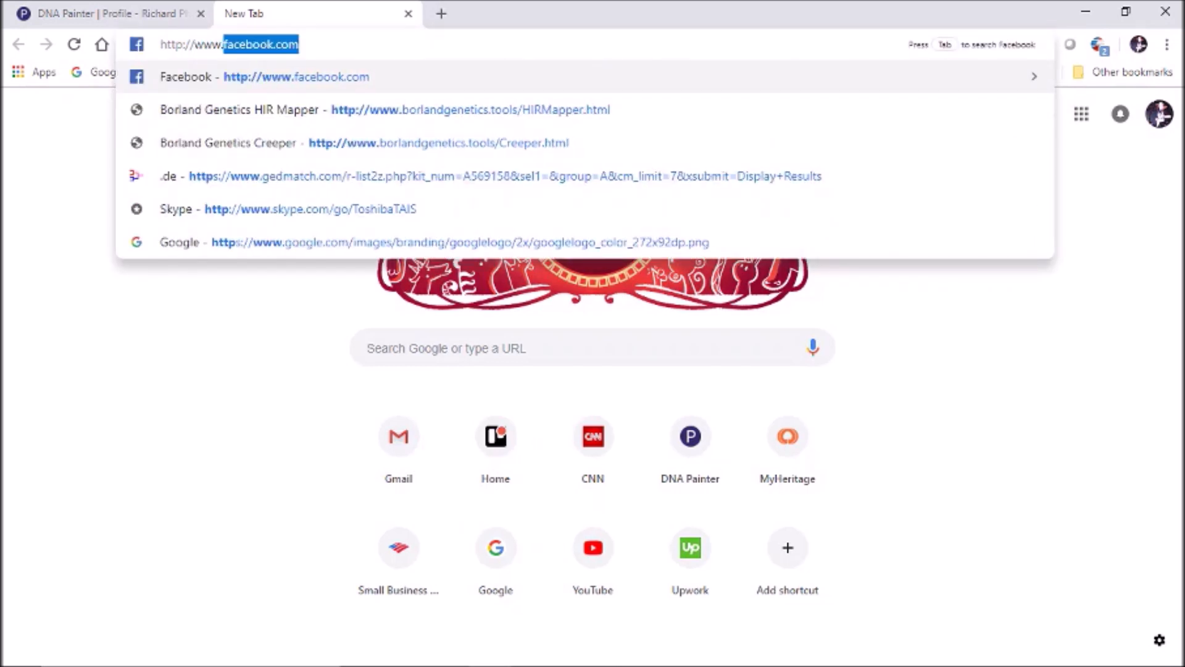
text(borlandgenetics.tools/HIRMapper)
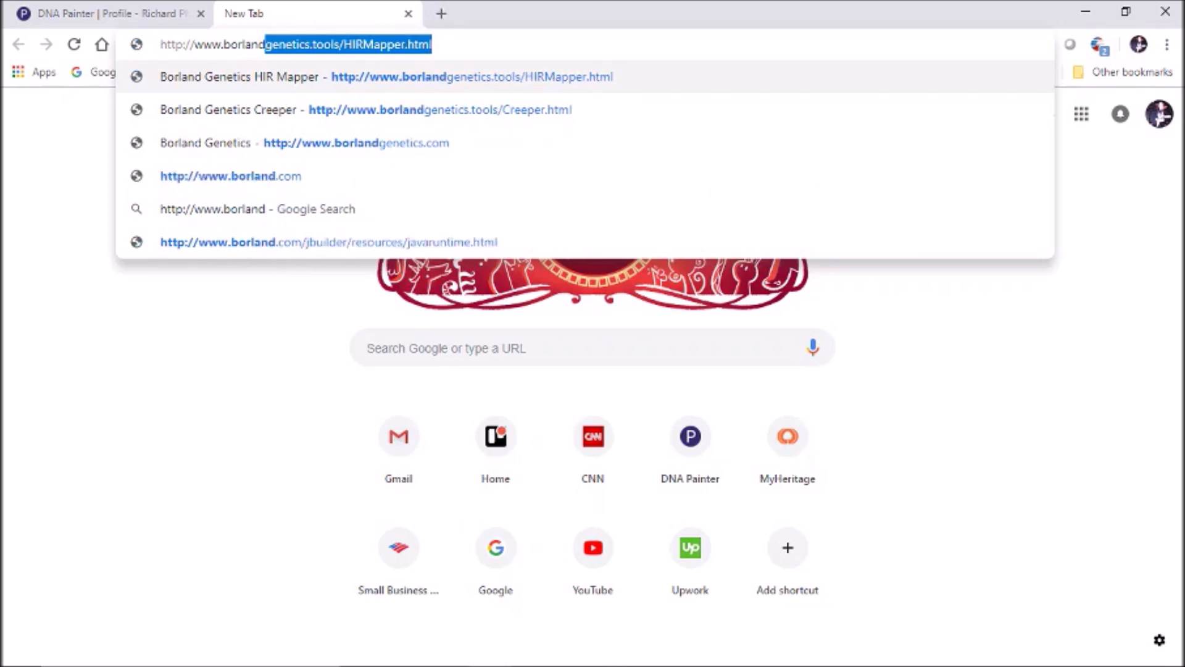
key(Return)
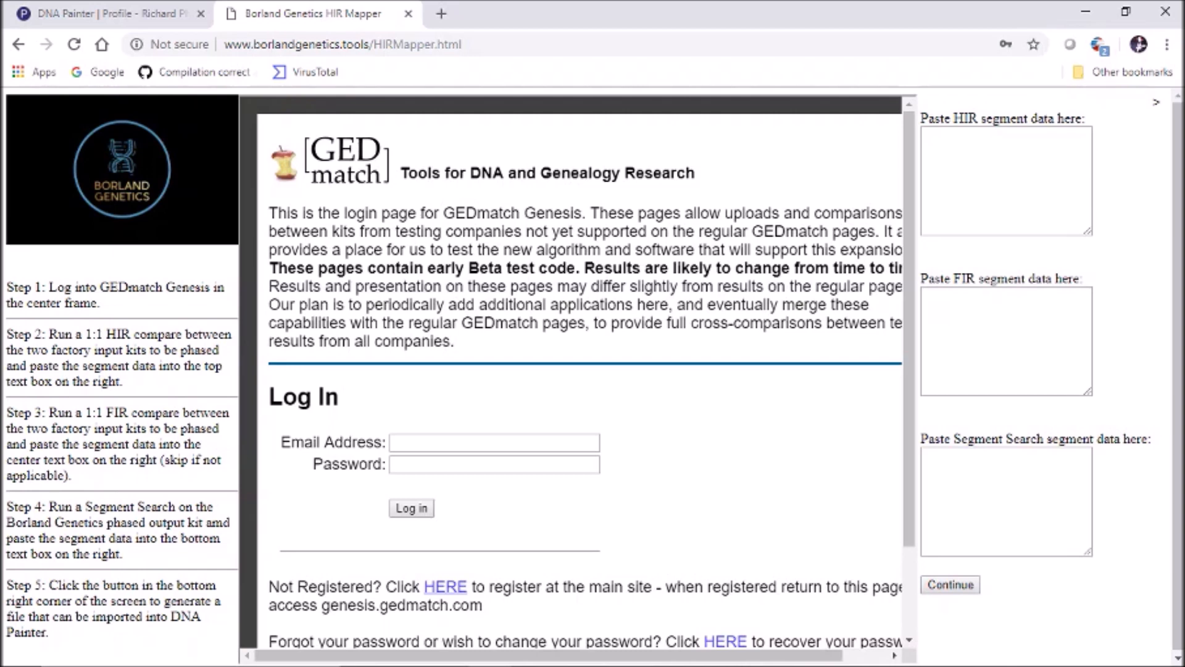
Log into GEDmatch Genesis with the saved login and open One-to-One Autosomal in a background tab
click(494, 443)
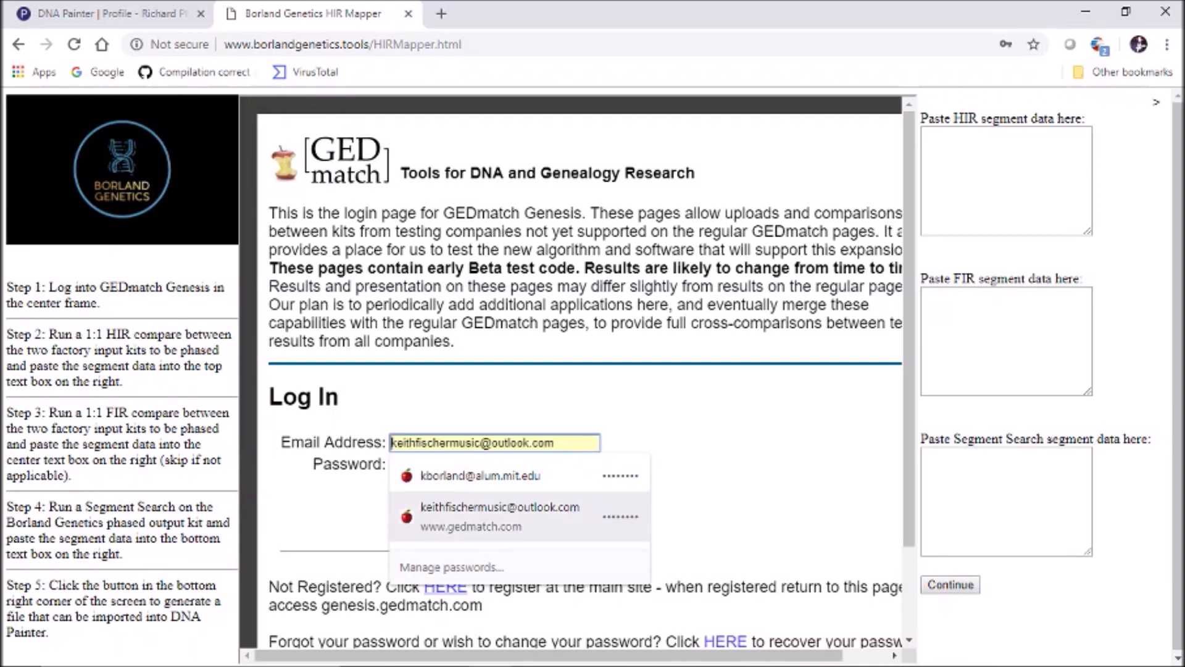
click(480, 476)
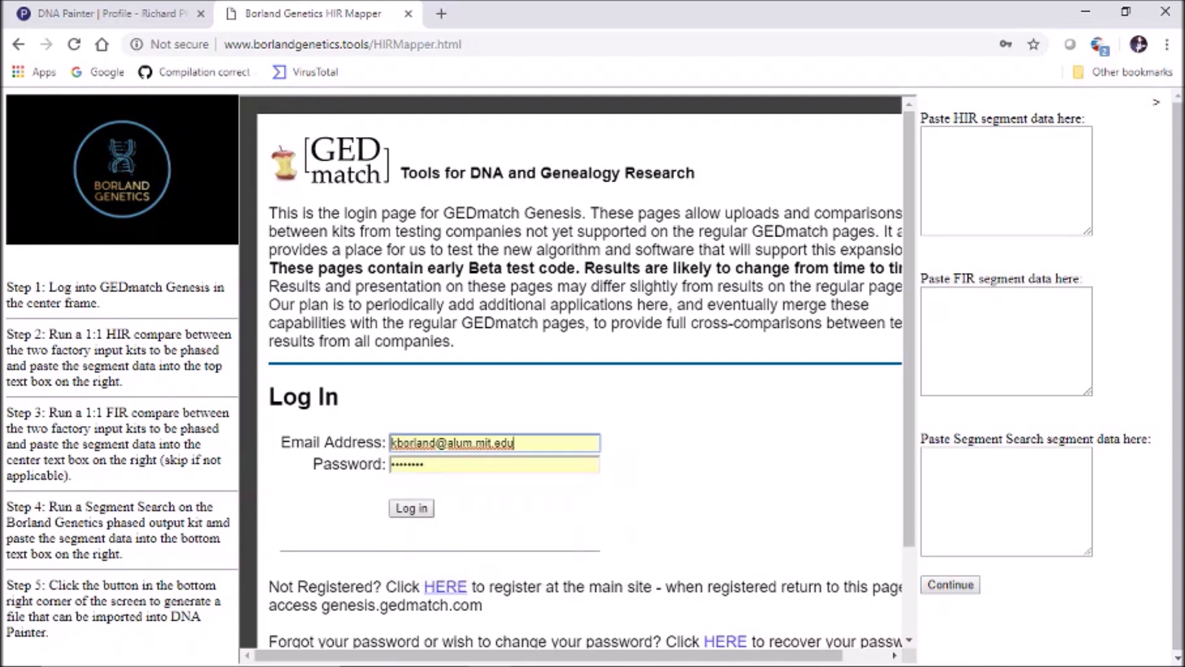
click(411, 508)
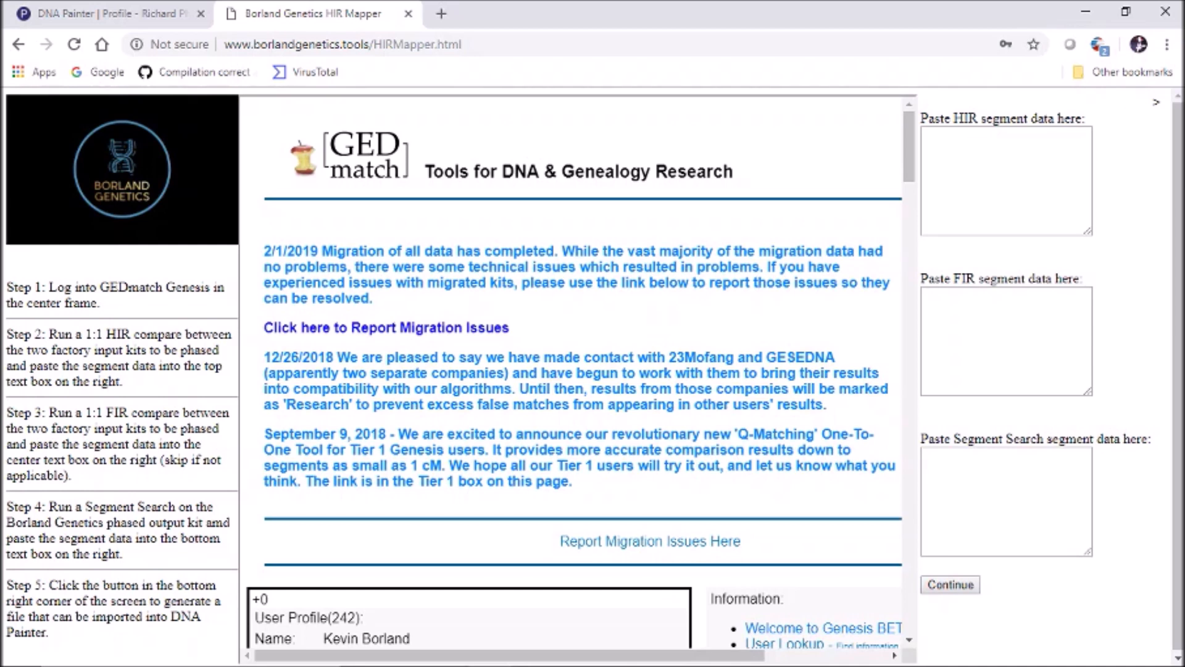
drag(910, 147, 909, 215)
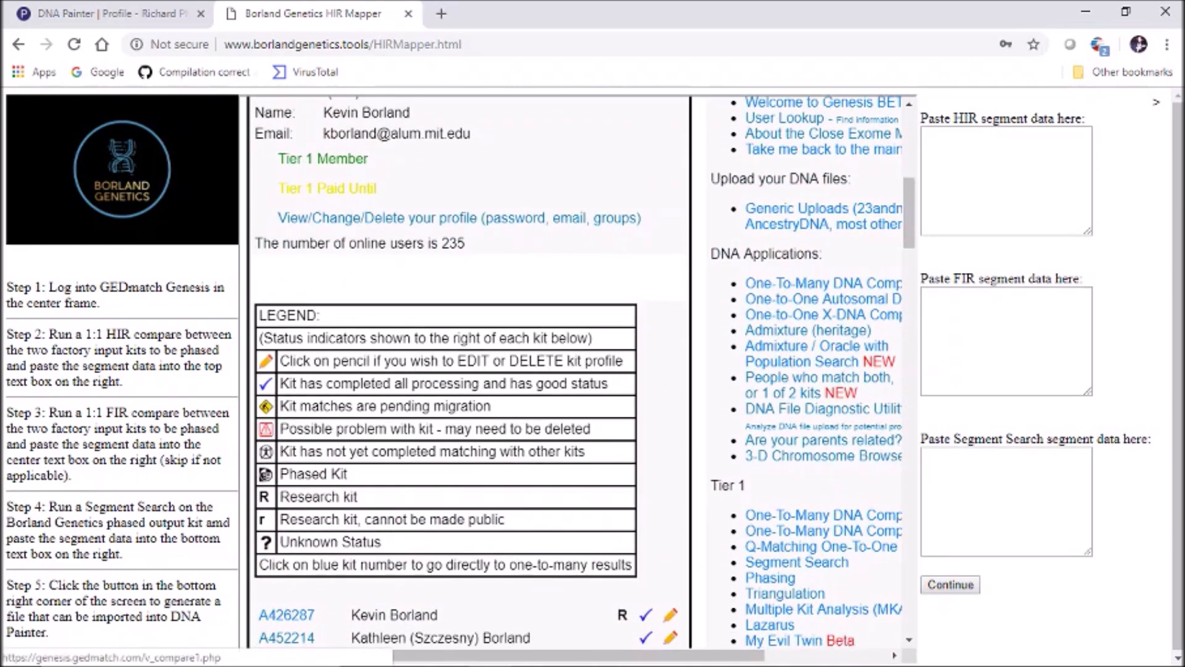
middle_click(823, 299)
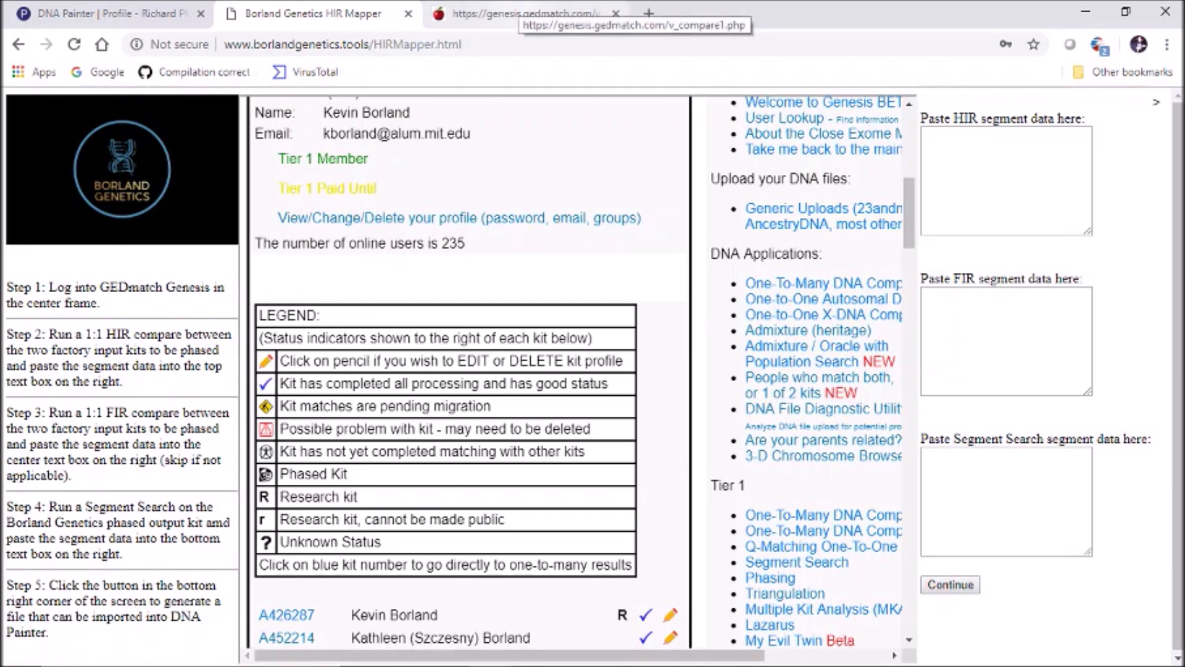
Enter both kit numbers on the one-to-one form, keeping default Graphics and Positions and Build 37
click(521, 14)
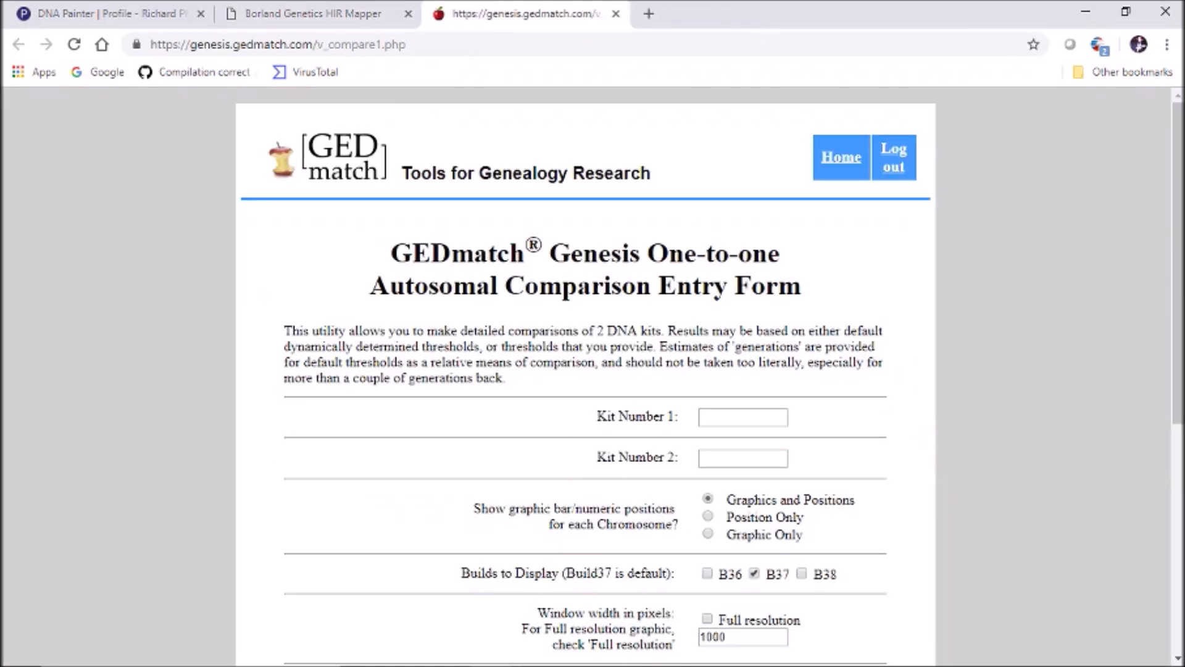
click(743, 418)
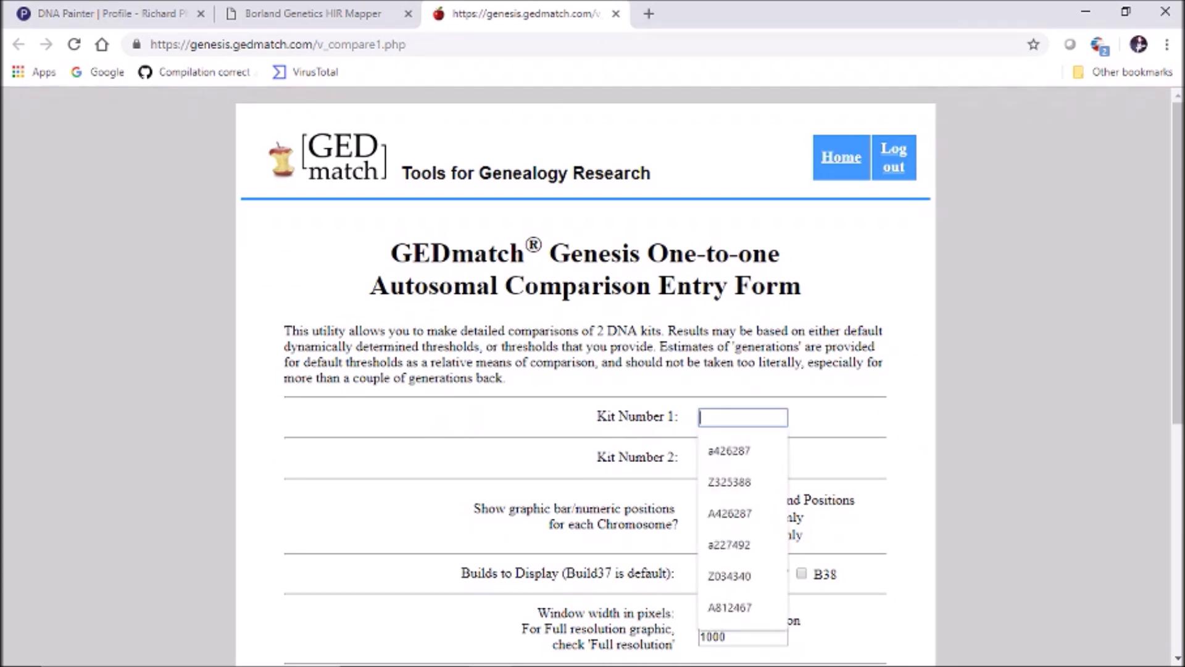
key(Tab)
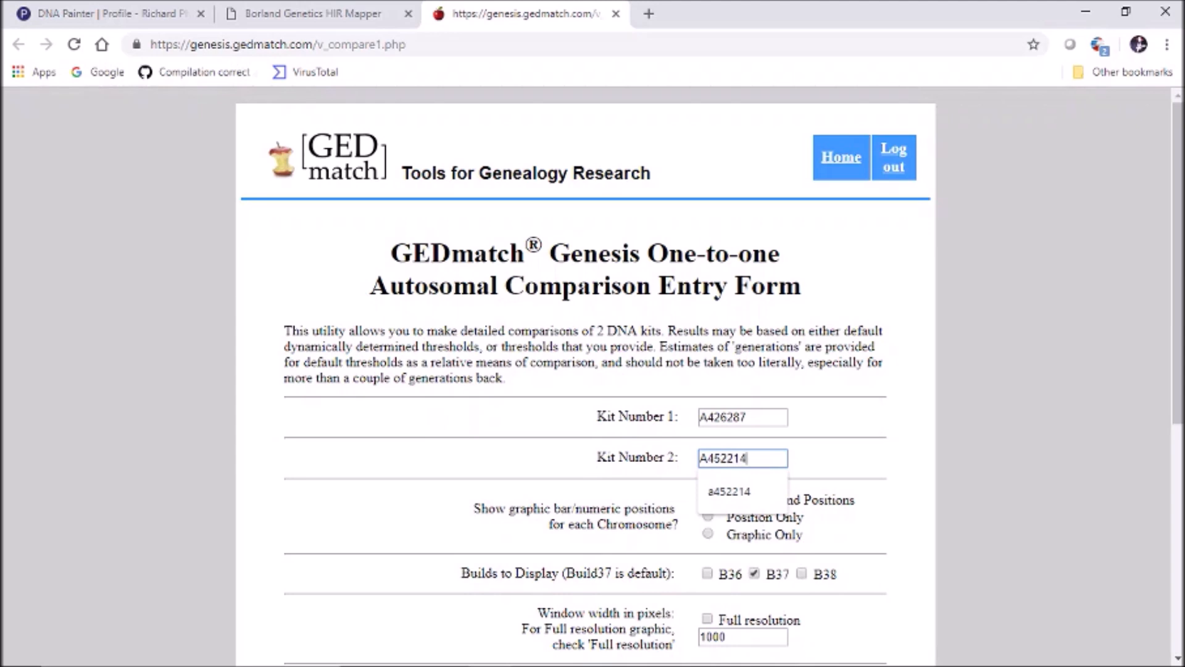
key(Tab)
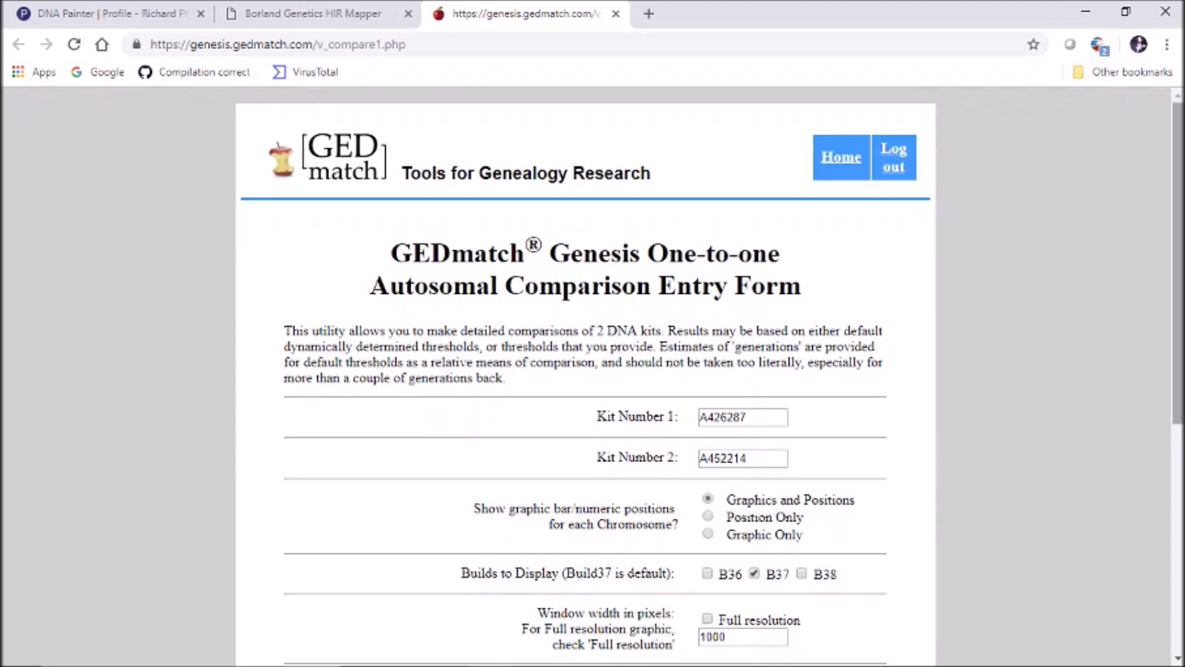
scroll(585, 376, down, 4)
scroll(585, 376, down, 1)
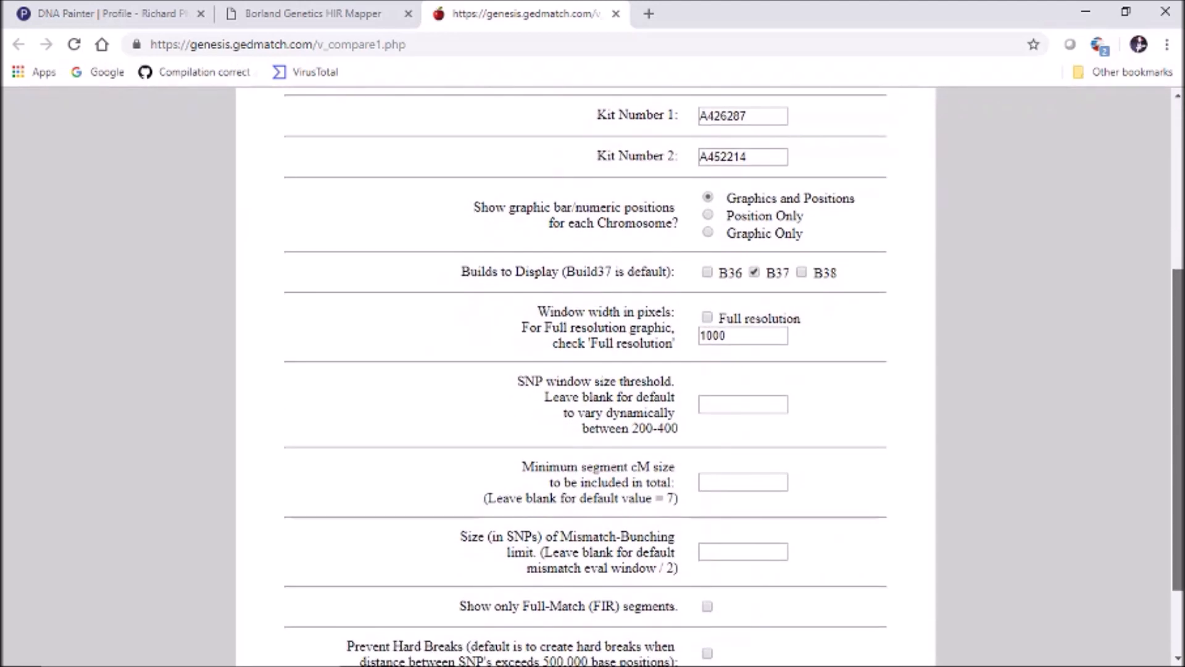
scroll(585, 376, down, 1)
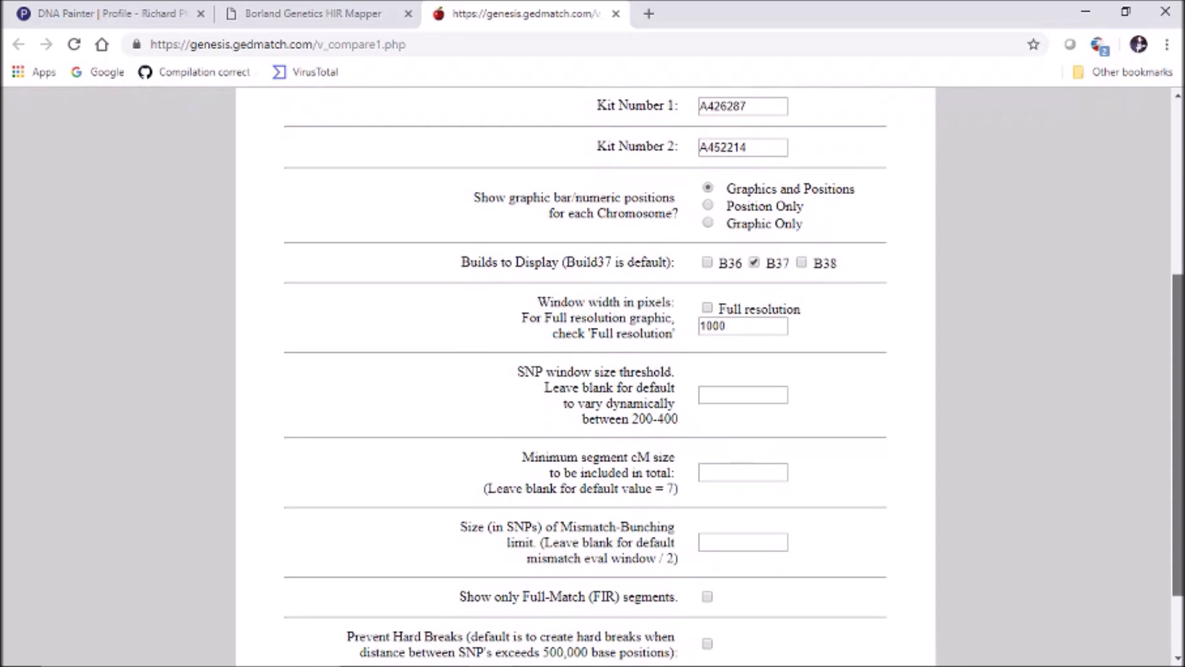
scroll(585, 376, down, 1)
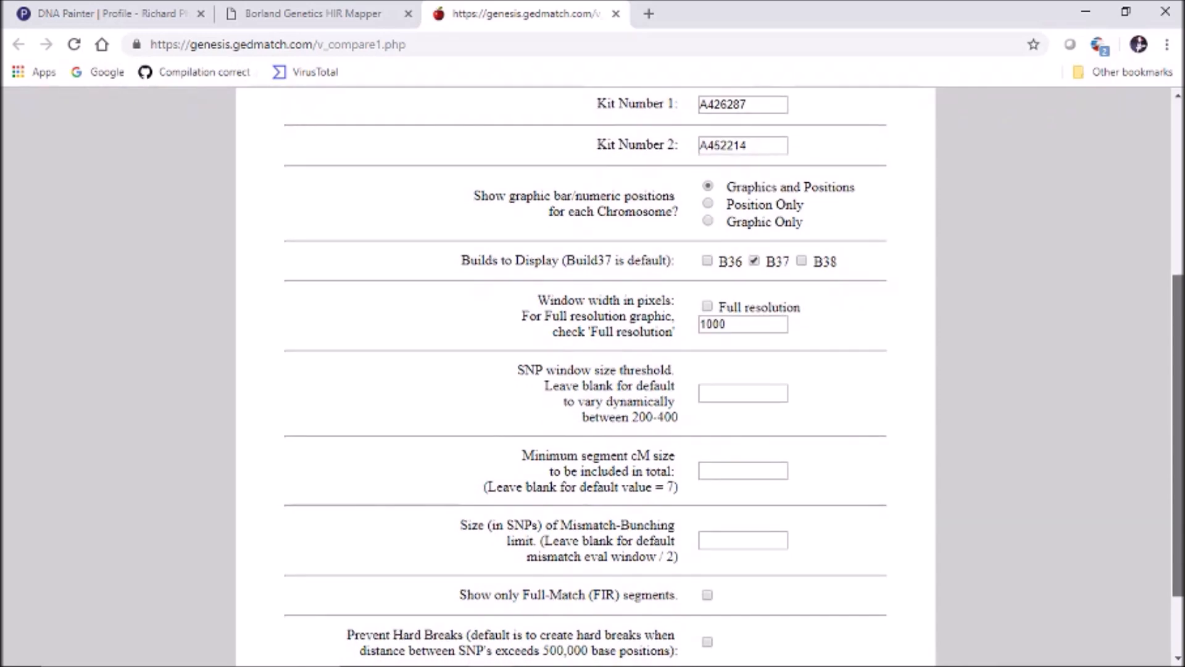
scroll(585, 377, down, 2)
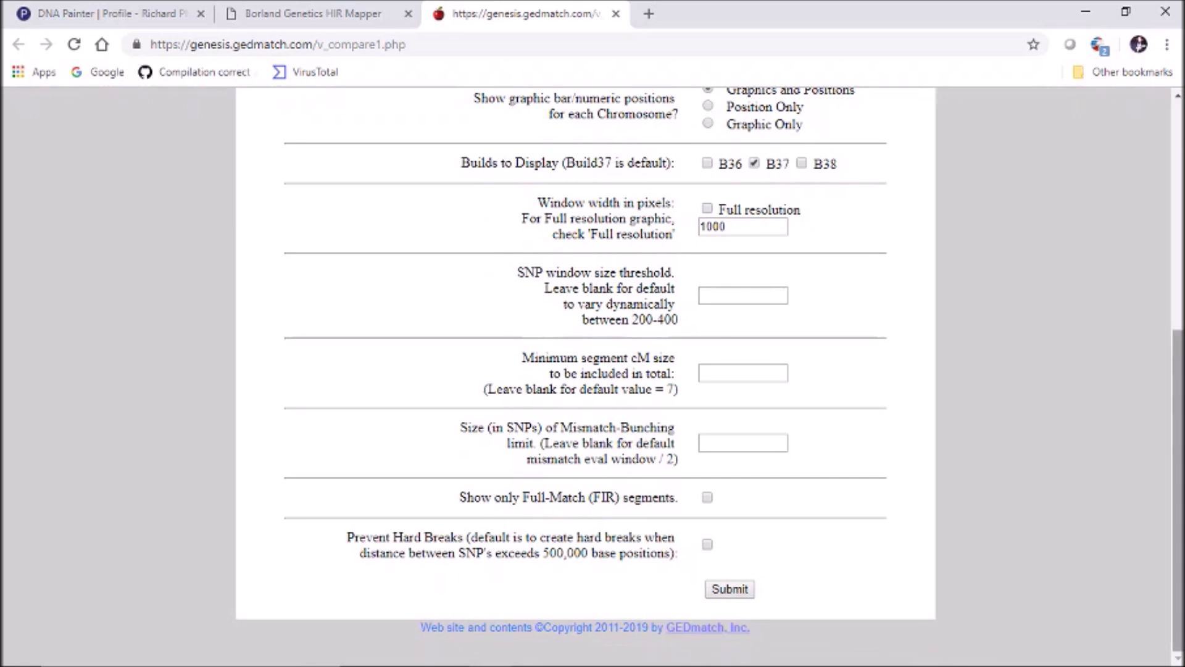
scroll(585, 377, up, 1)
Submit the comparison, scroll through the per-chromosome segment results, then go back to the form
click(729, 631)
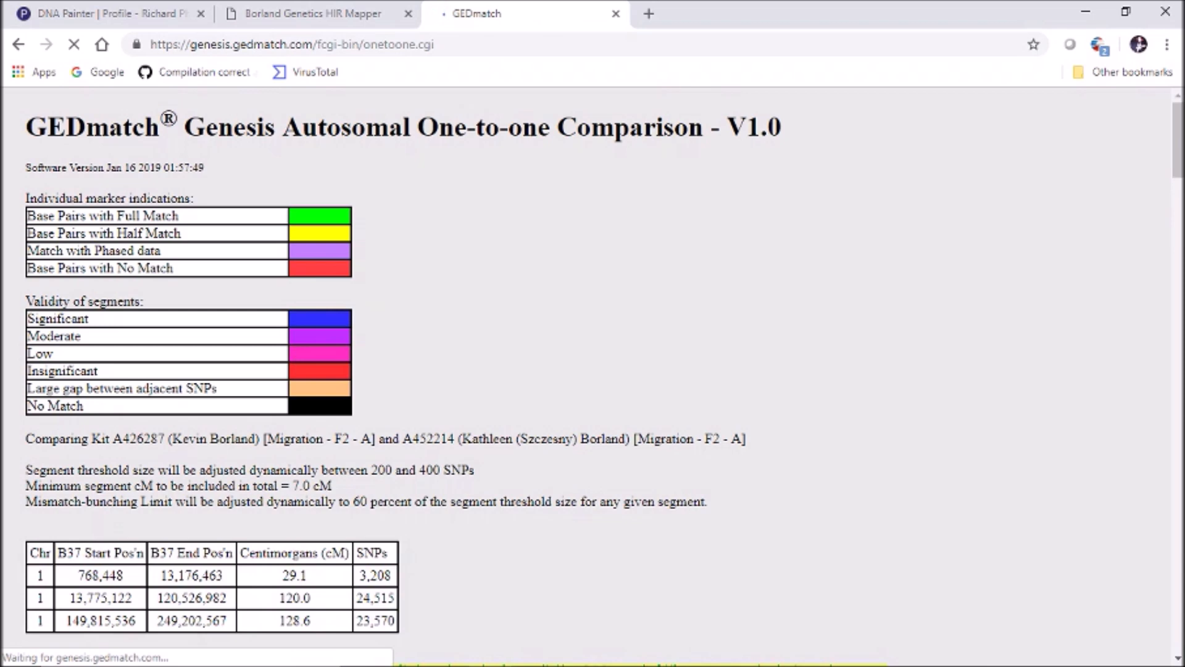
scroll(592, 377, down, 8)
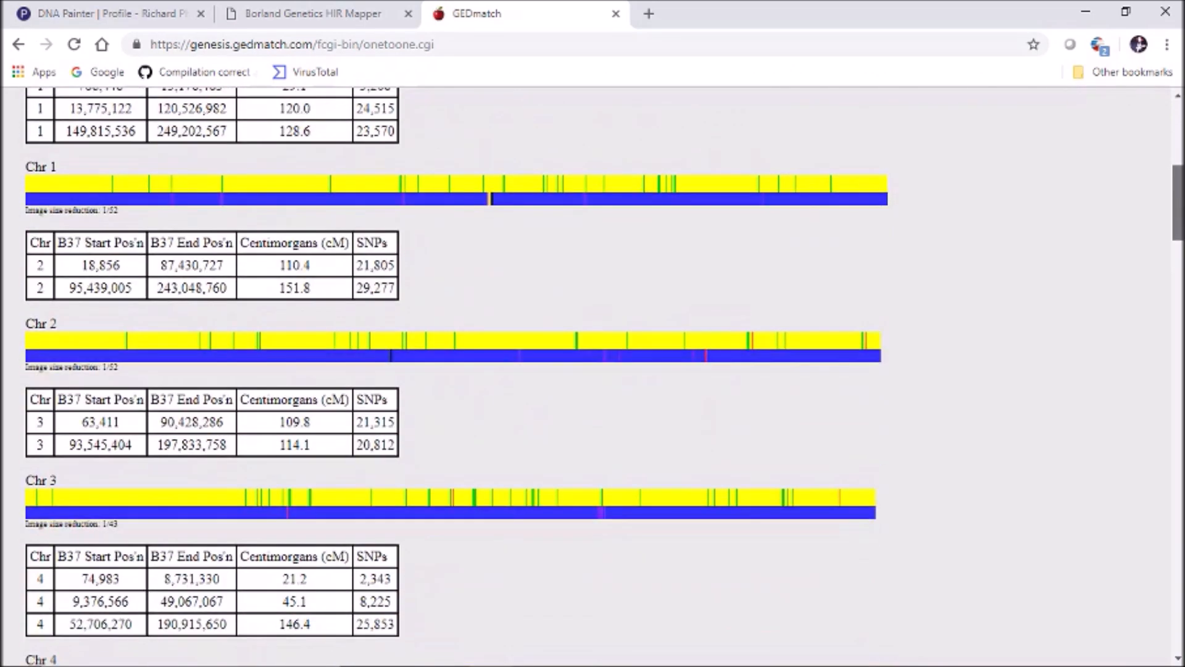
scroll(593, 377, down, 4)
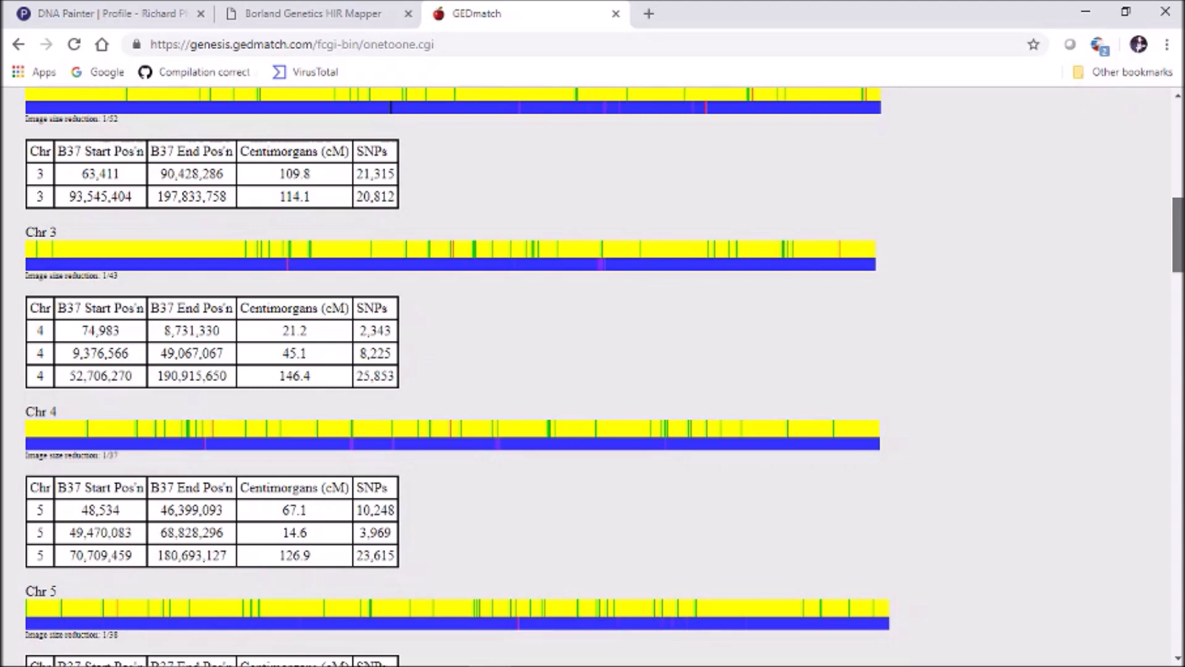
scroll(592, 376, down, 8)
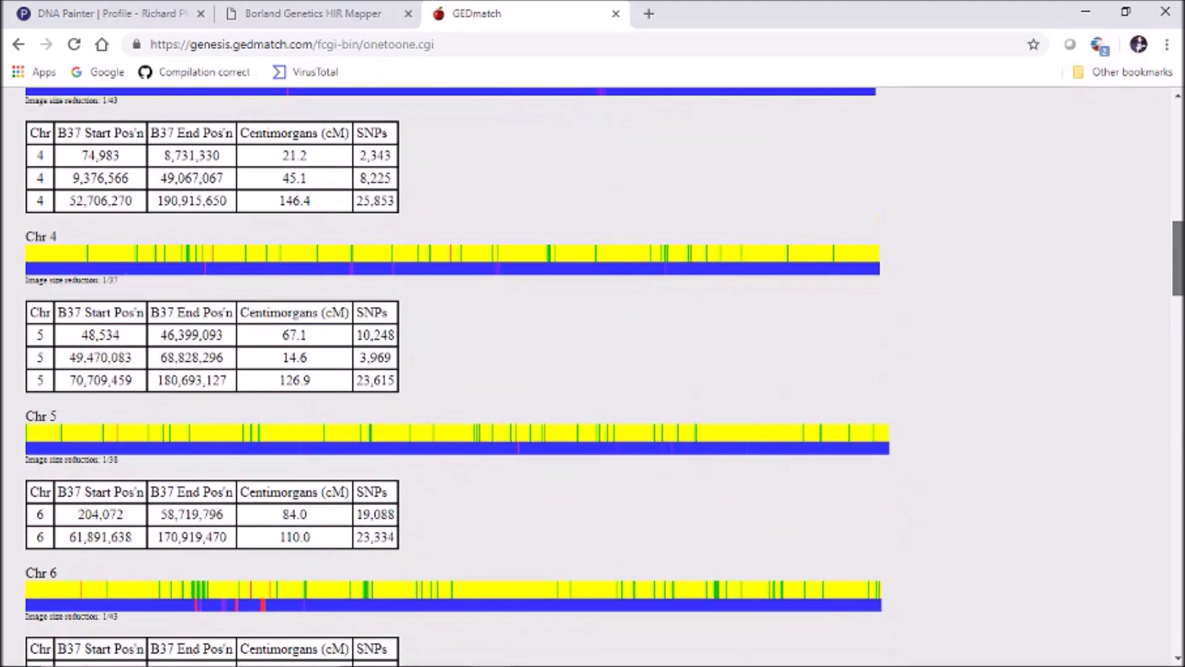
scroll(593, 376, down, 8)
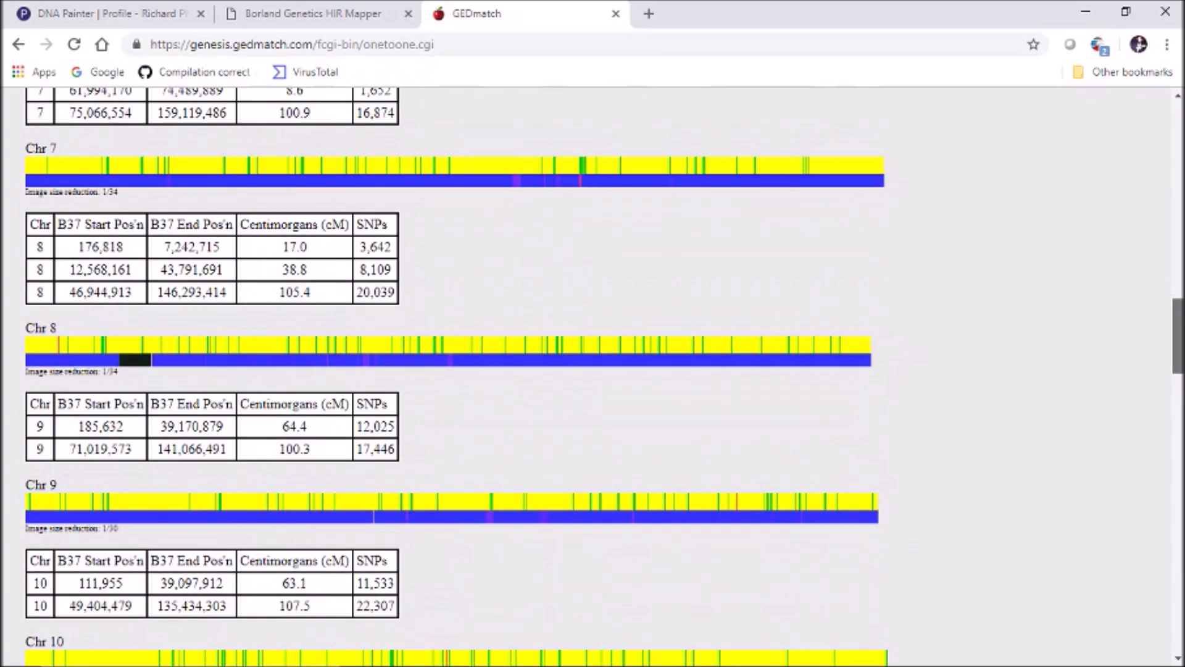
scroll(593, 376, down, 7)
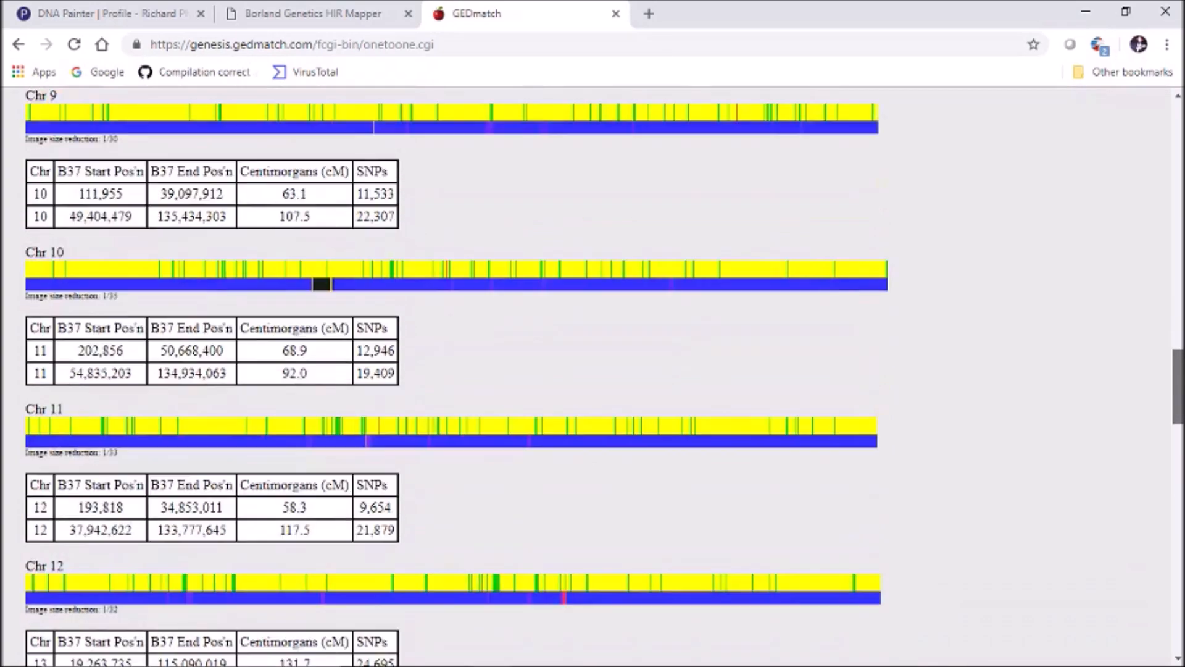
scroll(593, 376, down, 8)
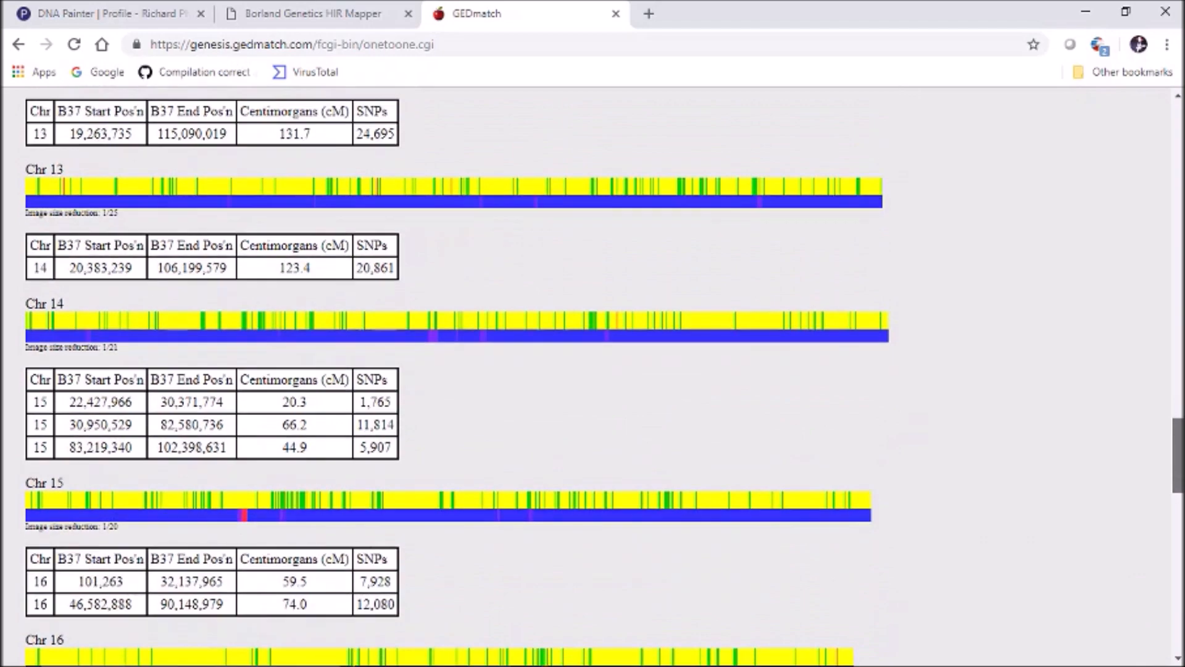
scroll(593, 376, down, 4)
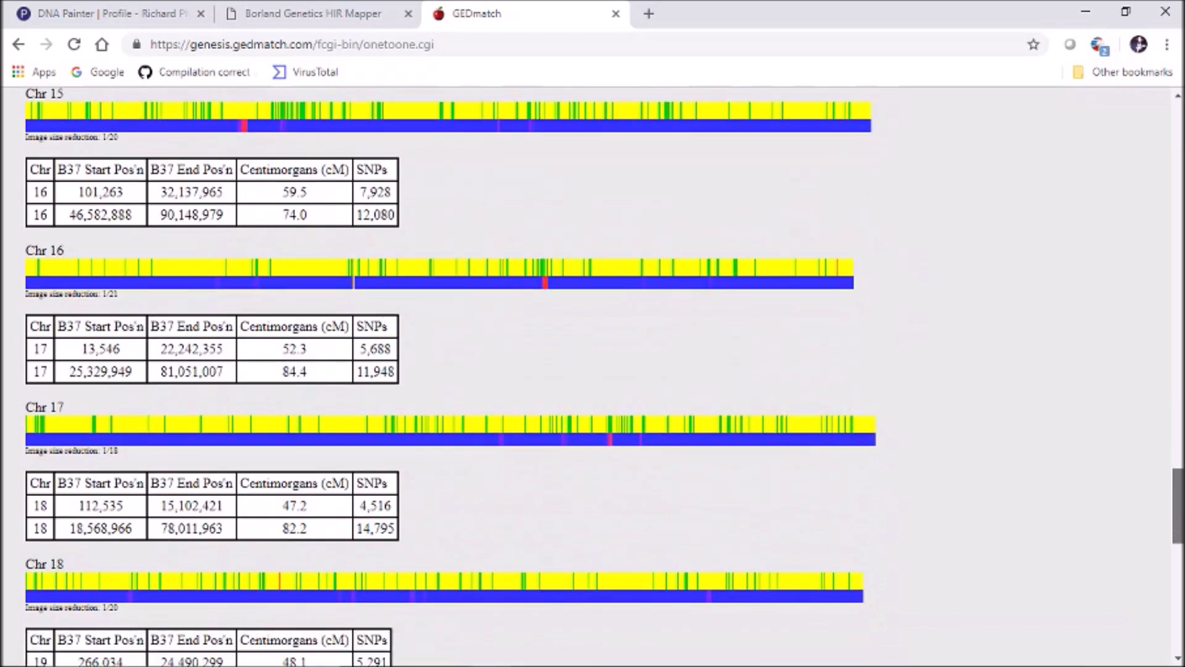
scroll(592, 376, up, 11)
scroll(592, 376, up, 10)
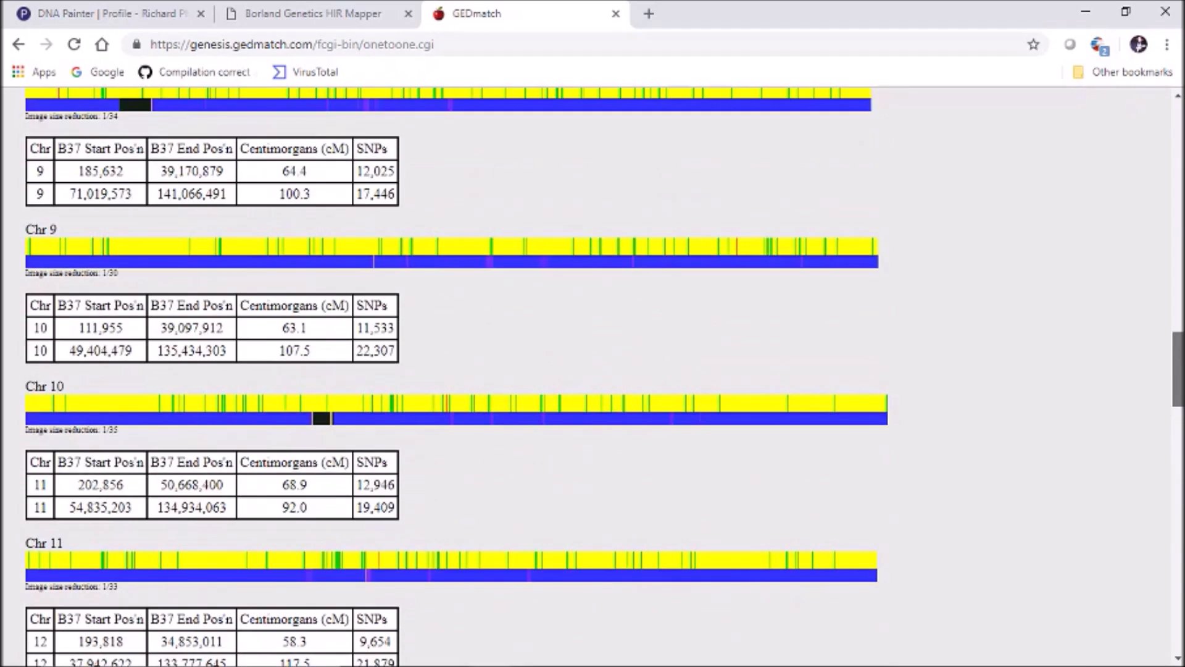
scroll(593, 377, up, 4)
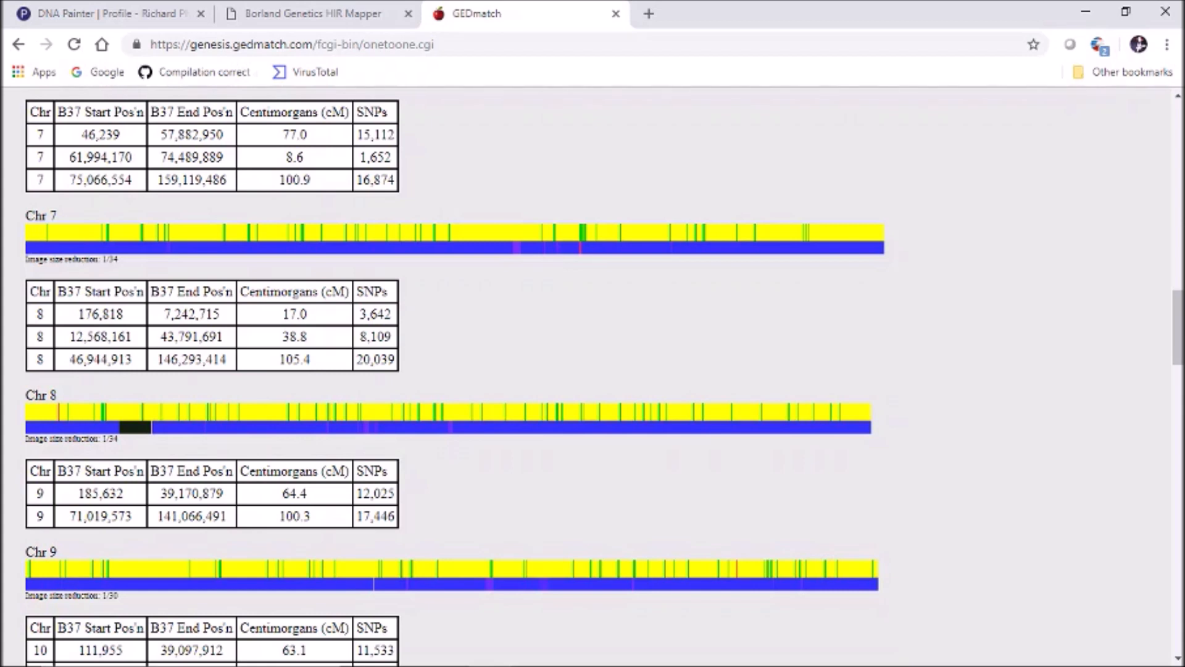
key(alt+Left)
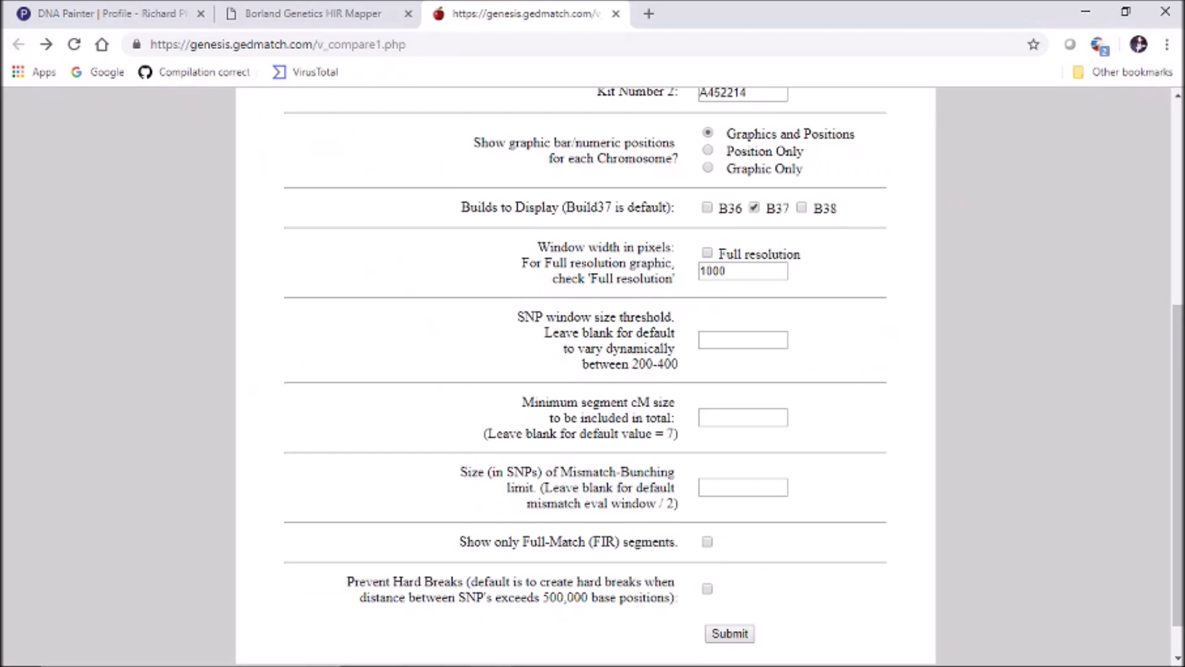
Tick Prevent Hard Breaks and resubmit the one-to-one comparison of the two kits
scroll(587, 370, down, 4)
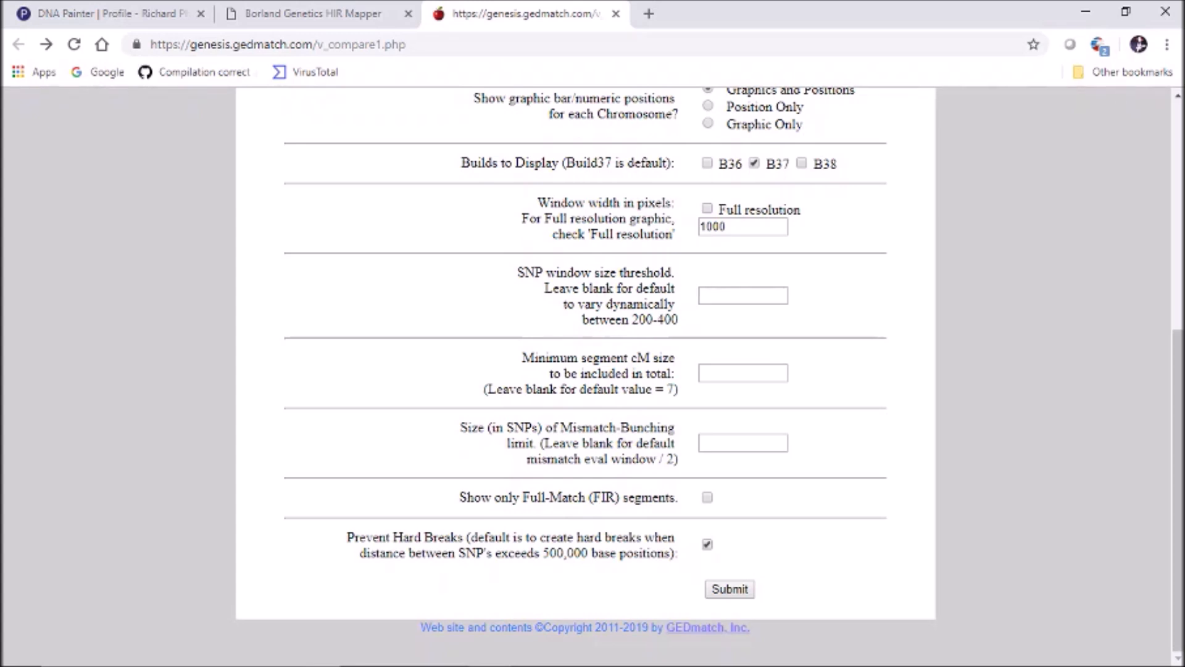
click(730, 588)
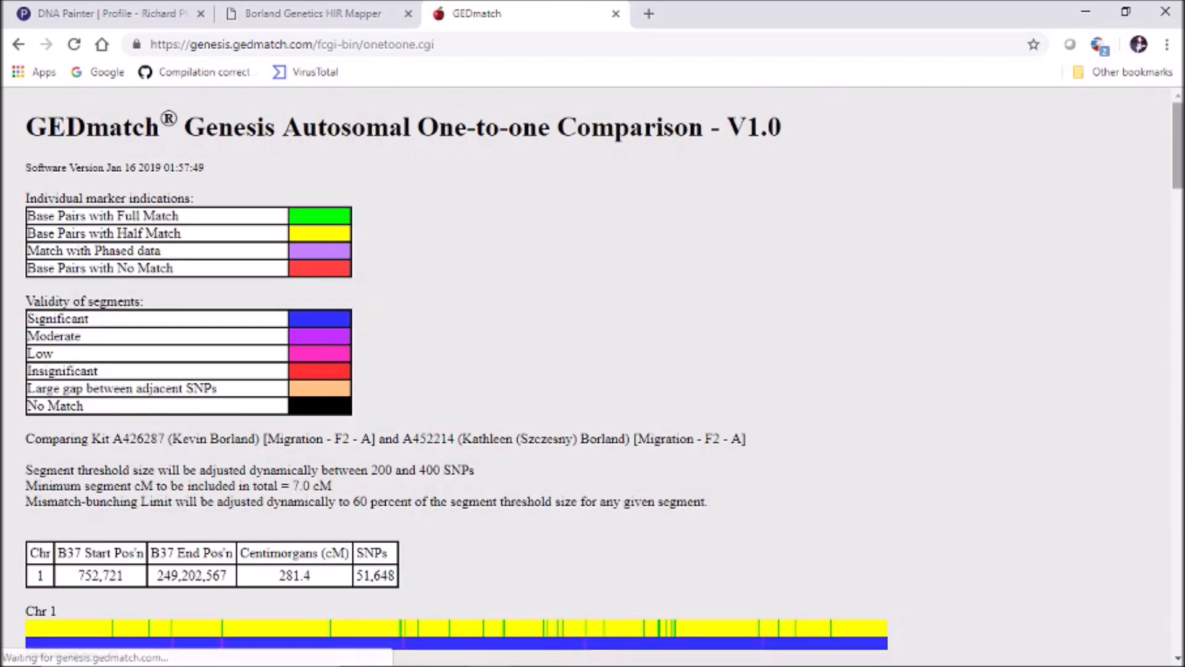
Scroll through the unbroken results: 22 shared segments totalling 3586.4 cM
scroll(593, 371, down, 4)
scroll(593, 371, down, 10)
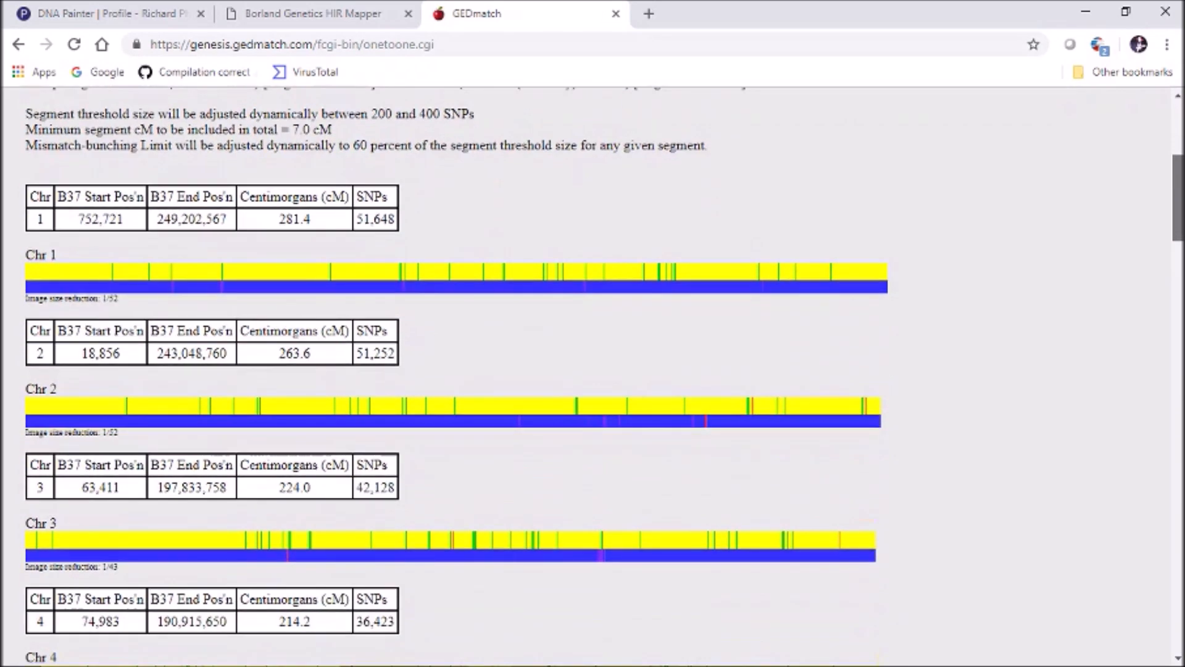
scroll(593, 370, down, 20)
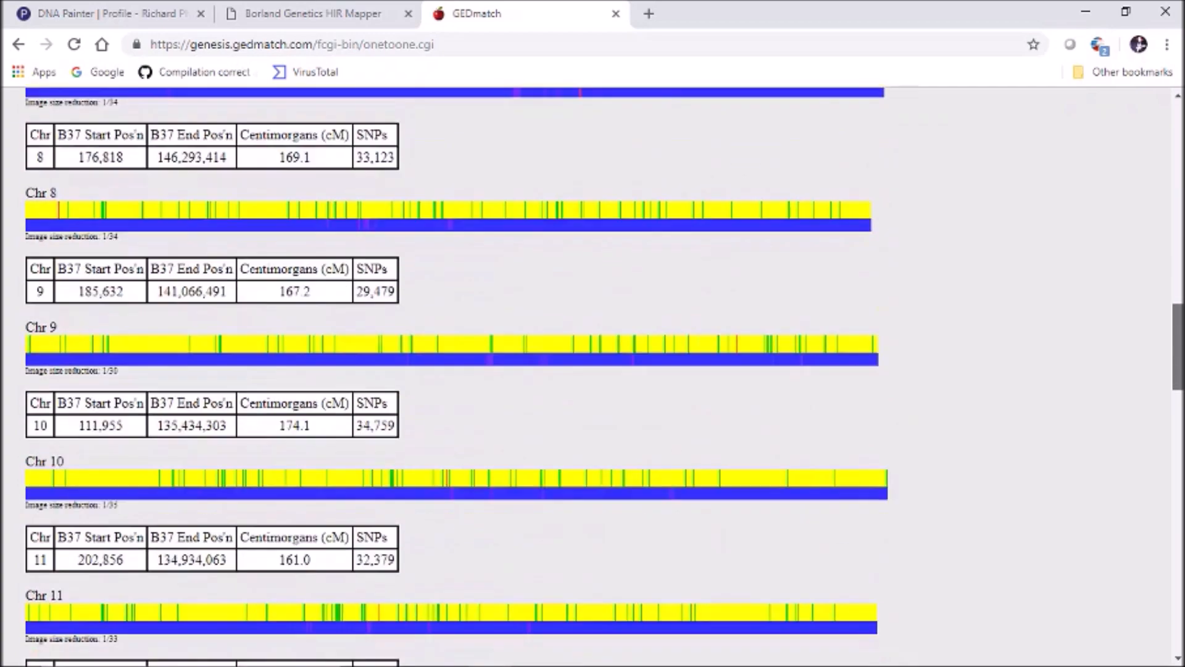
scroll(592, 371, down, 8)
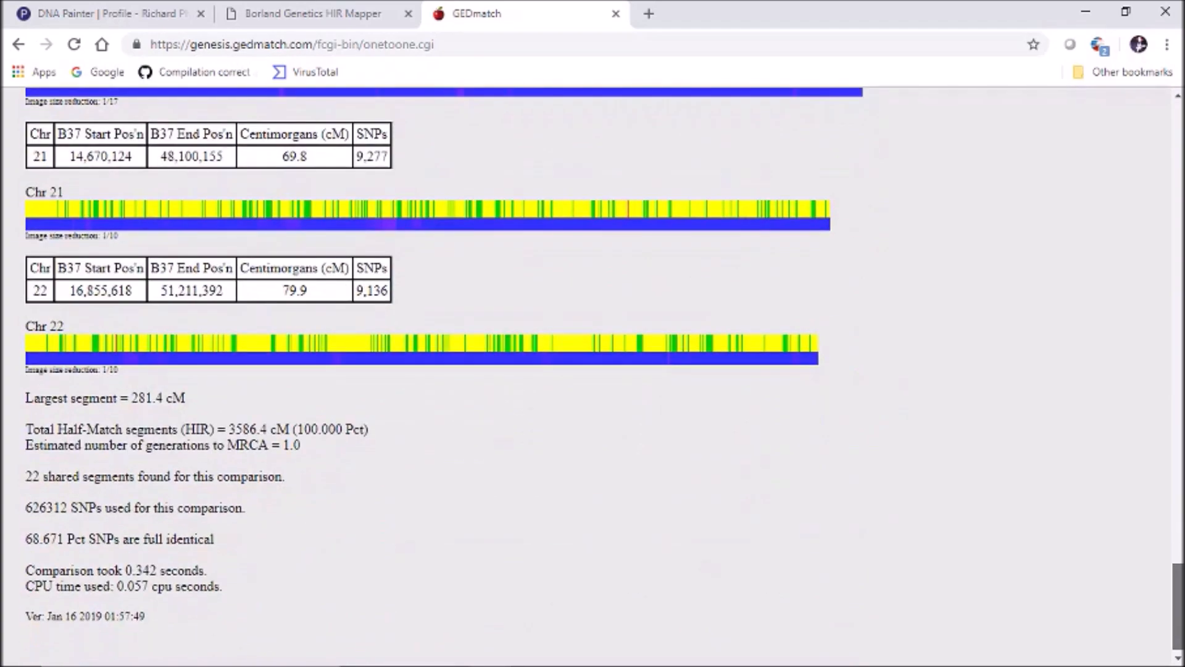
scroll(592, 370, up, 6)
scroll(592, 371, down, 5)
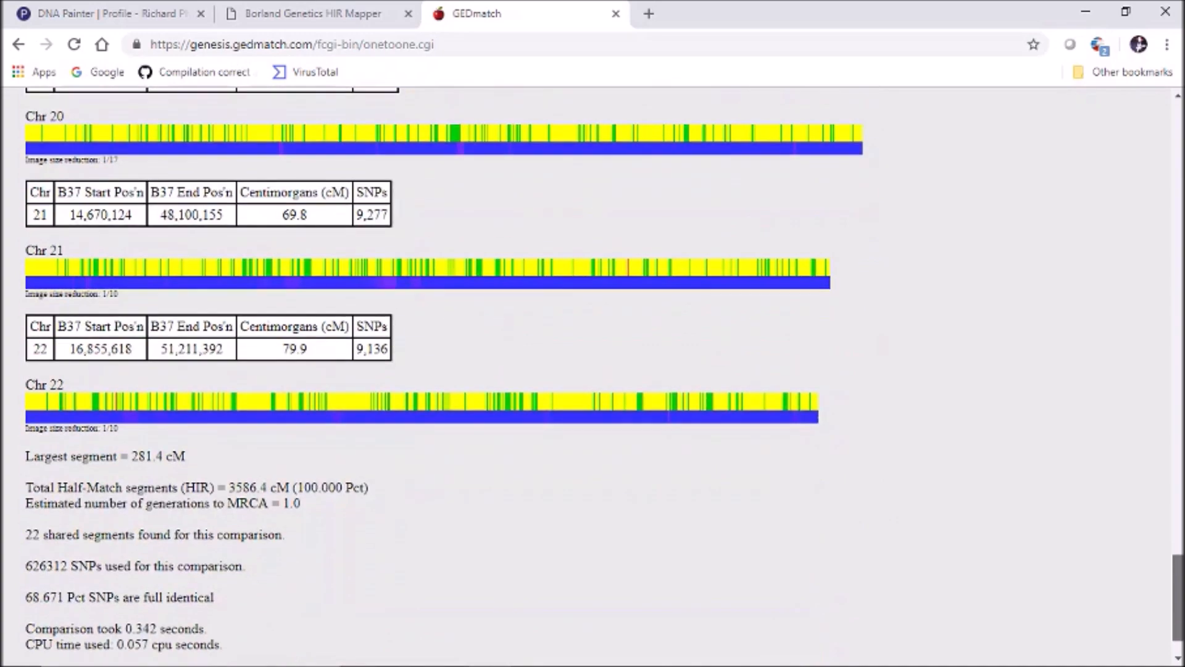
scroll(593, 370, up, 20)
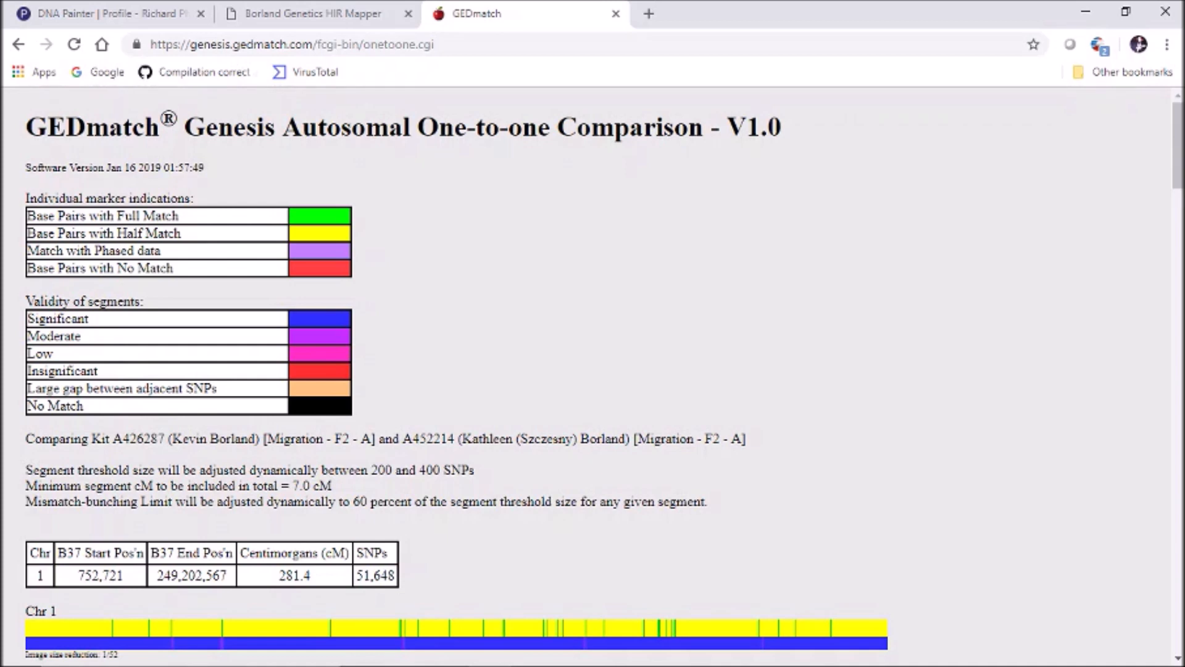
Select and copy the whole results page, then return to the HIR Mapper tab
key(ctrl+a)
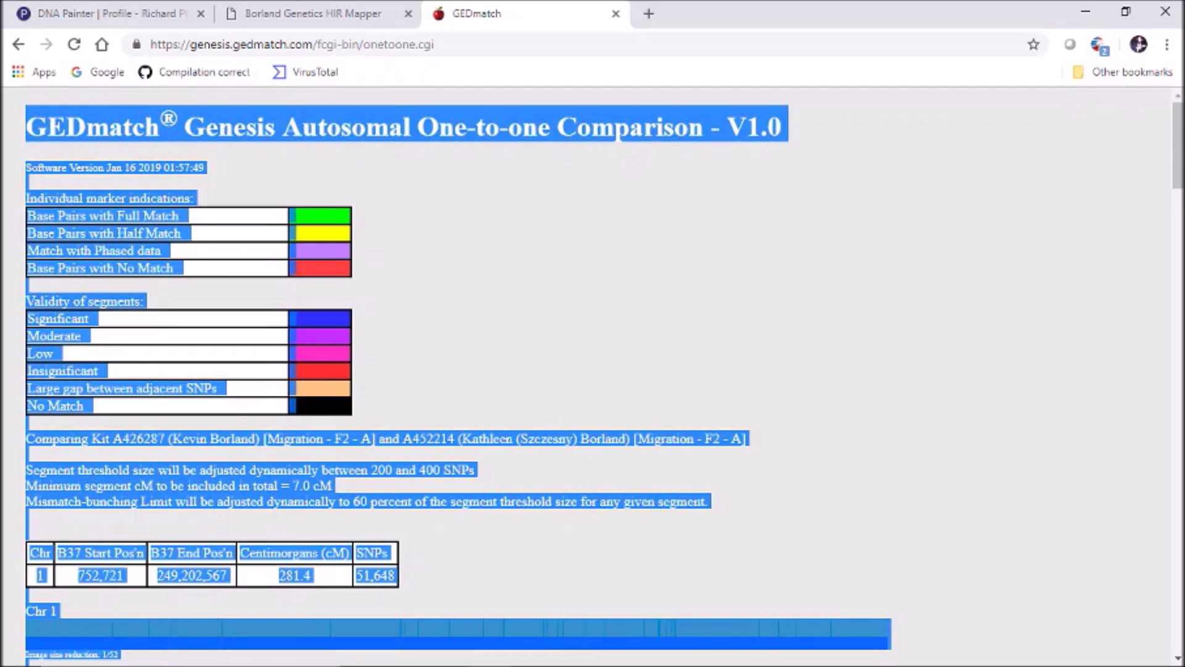
click(617, 309)
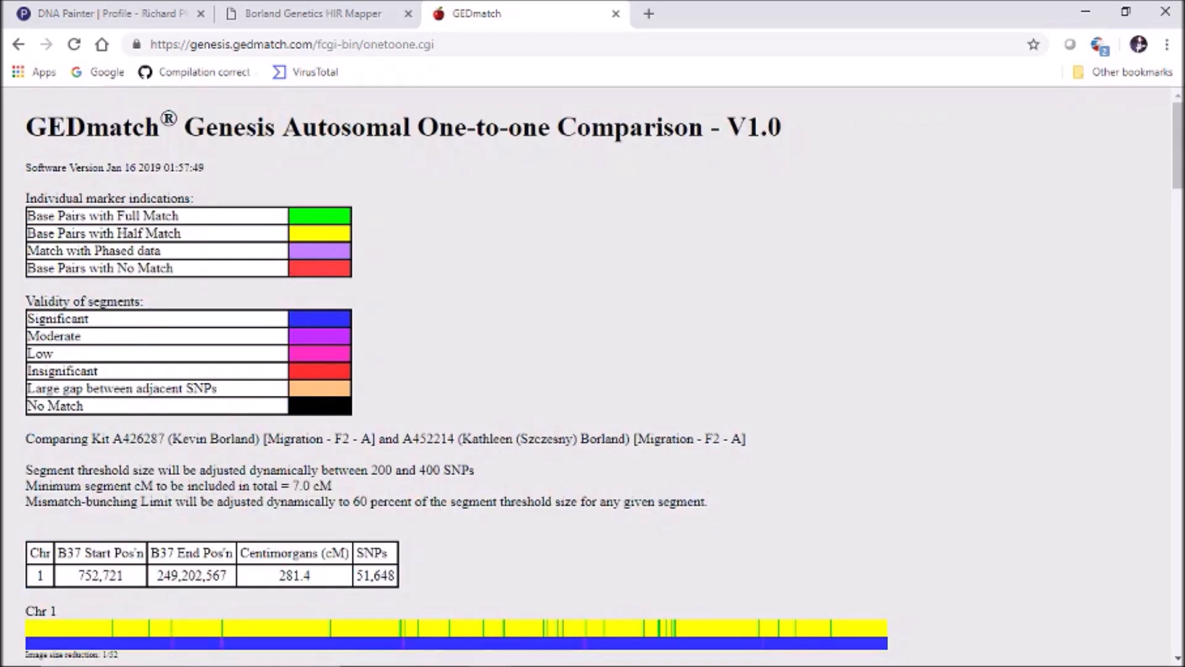
key(ctrl+a)
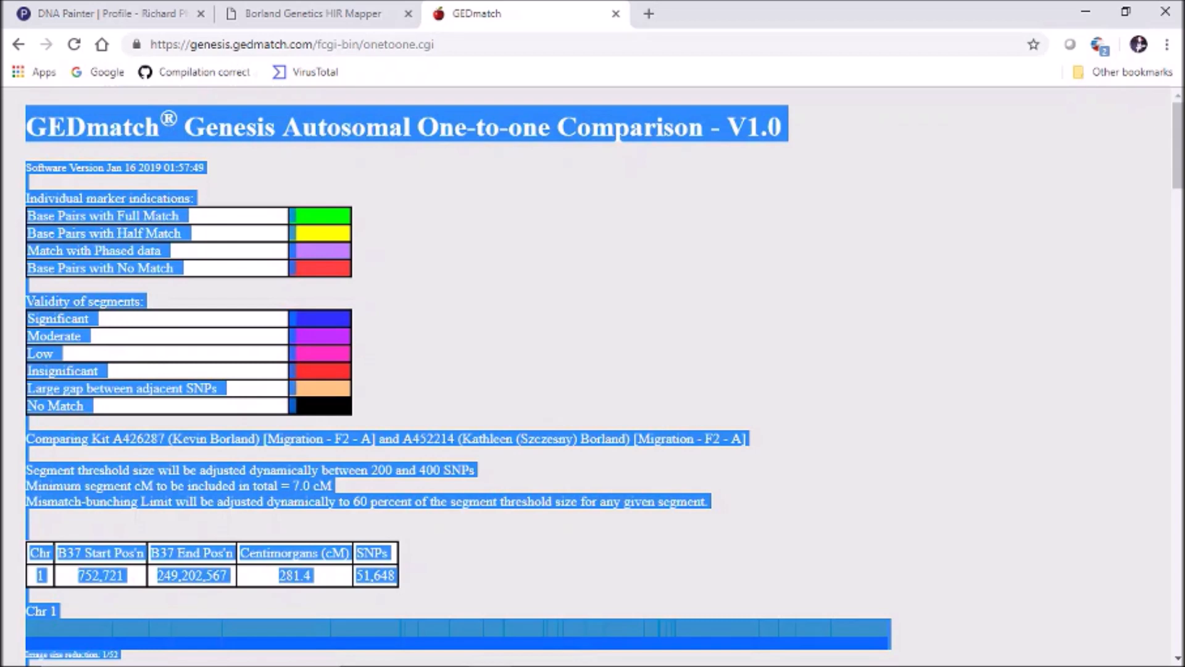
click(111, 13)
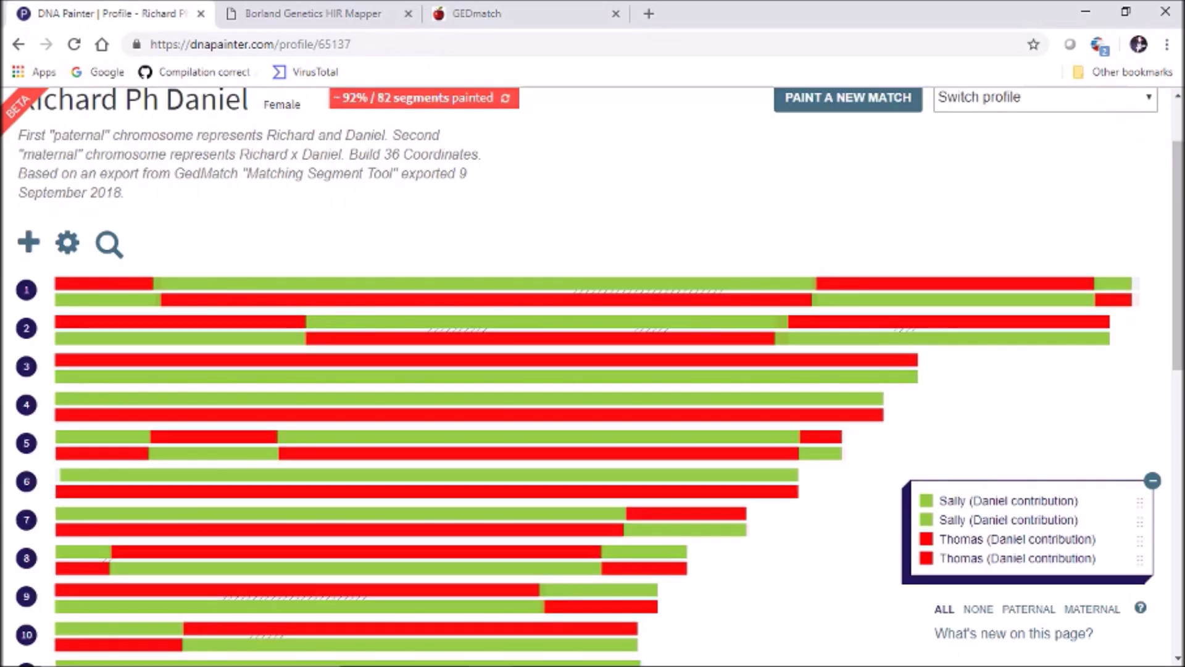
click(370, 14)
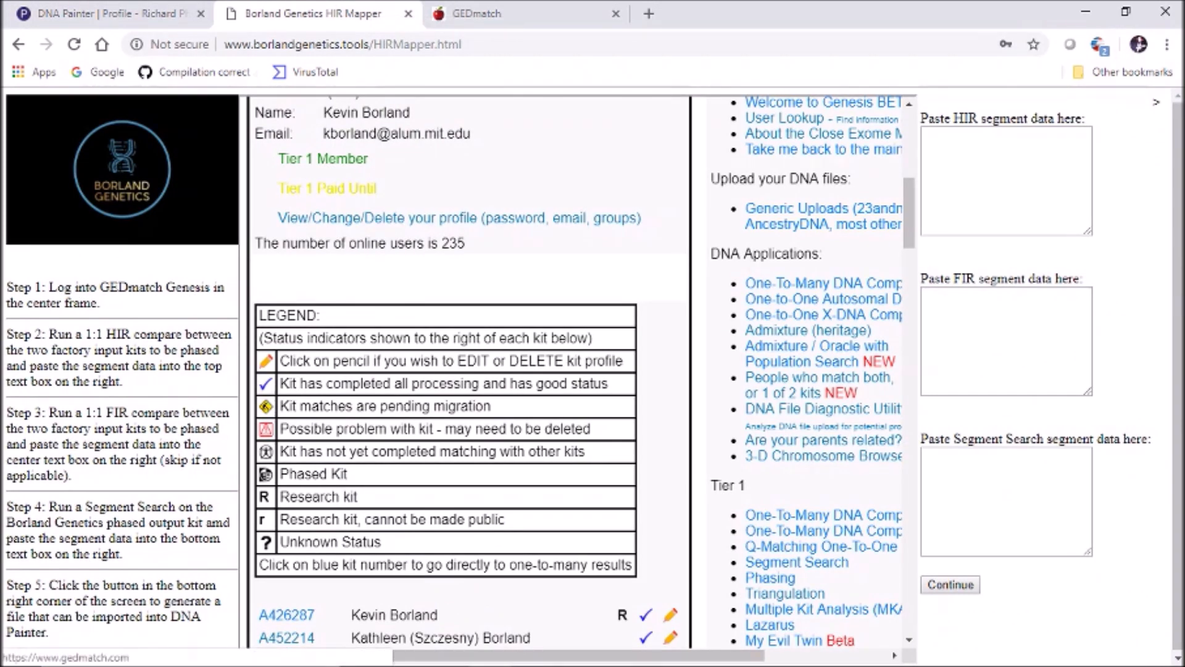
Paste the copied GEDmatch results into the 'Paste HIR segment data here' box
click(1006, 180)
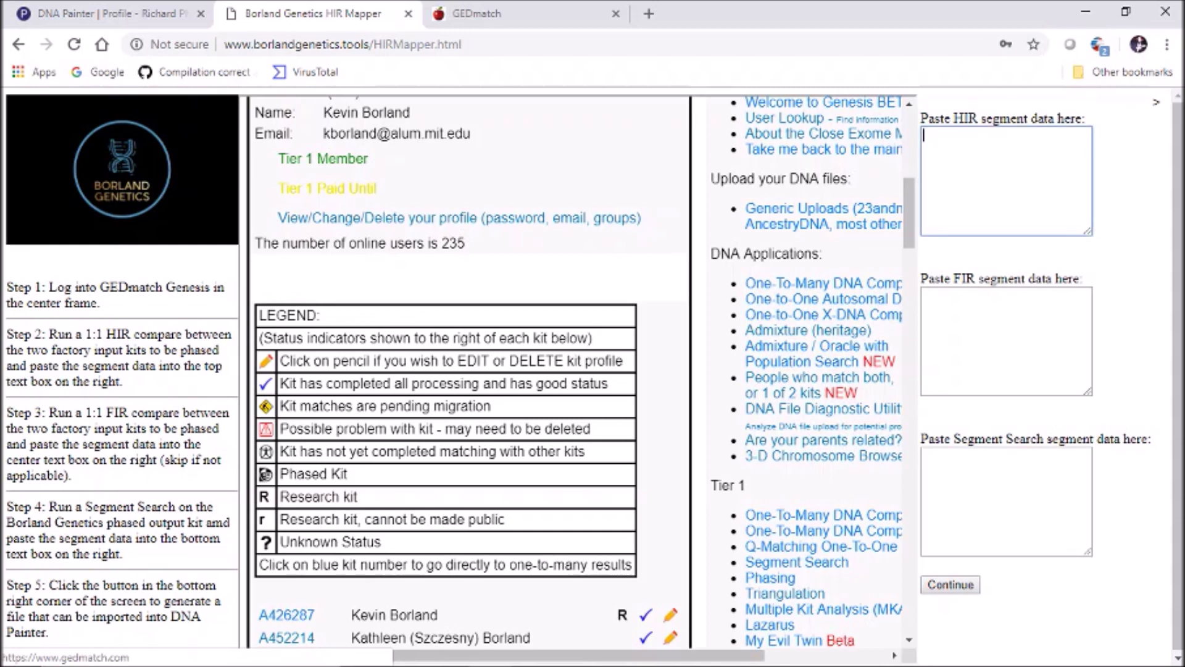
key(ctrl+v)
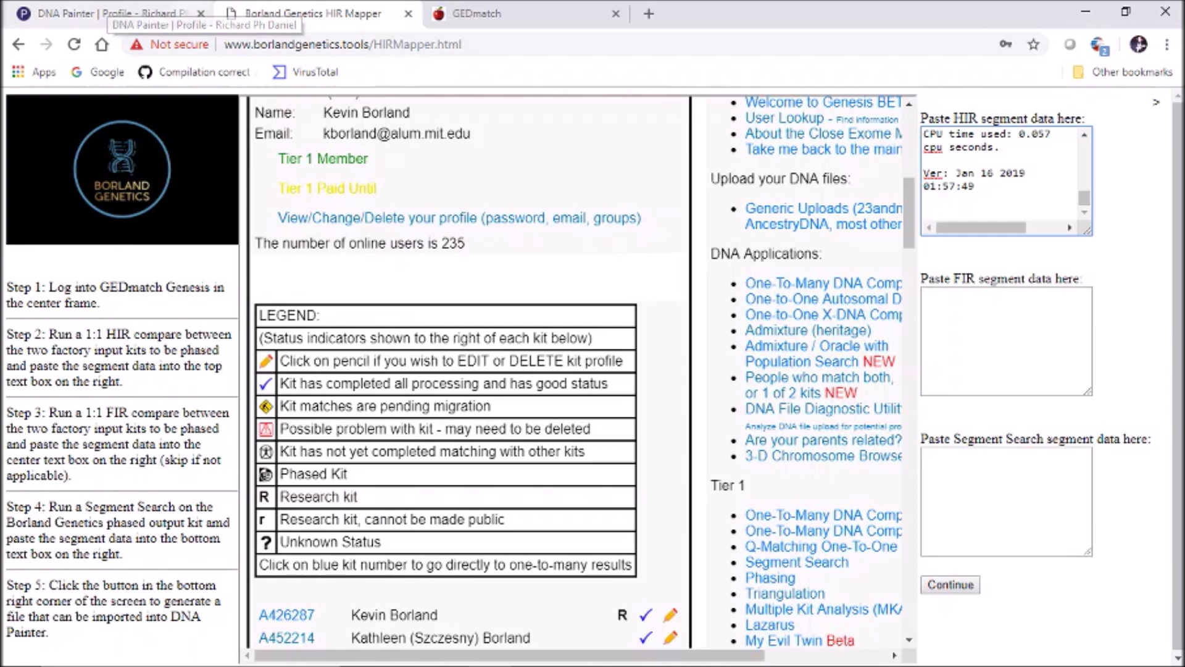
Copy the phased kit's number and open GEDmatch DNA Segment Search in a new tab
drag(909, 213, 909, 551)
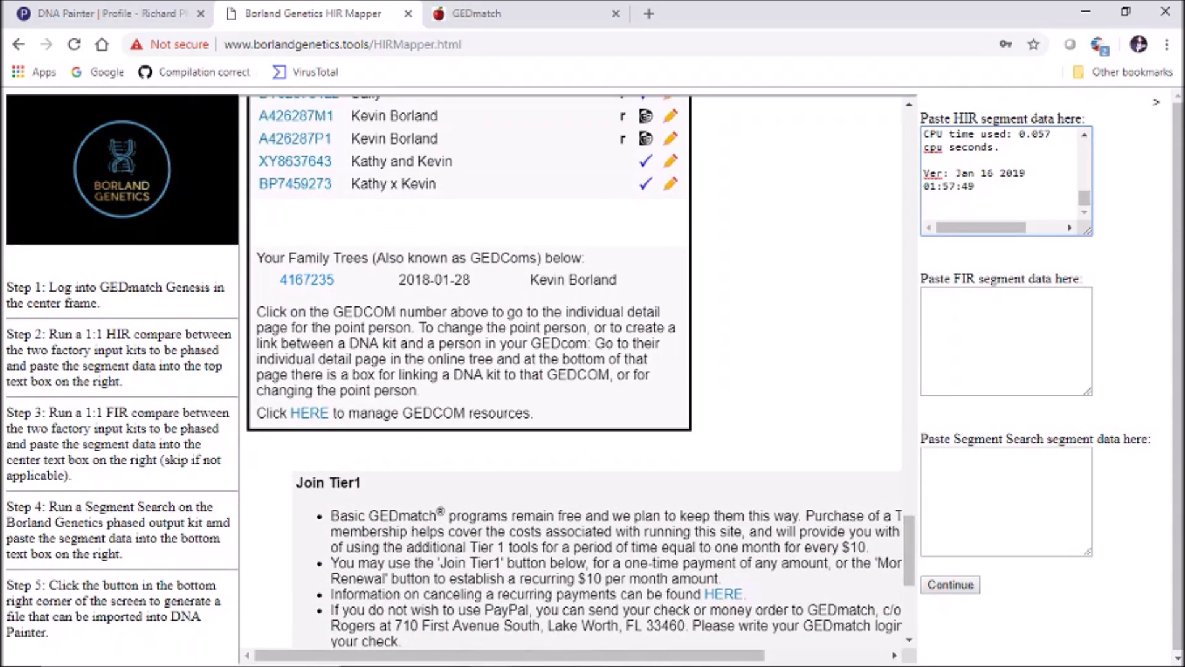
drag(334, 161, 258, 162)
key(ctrl+c)
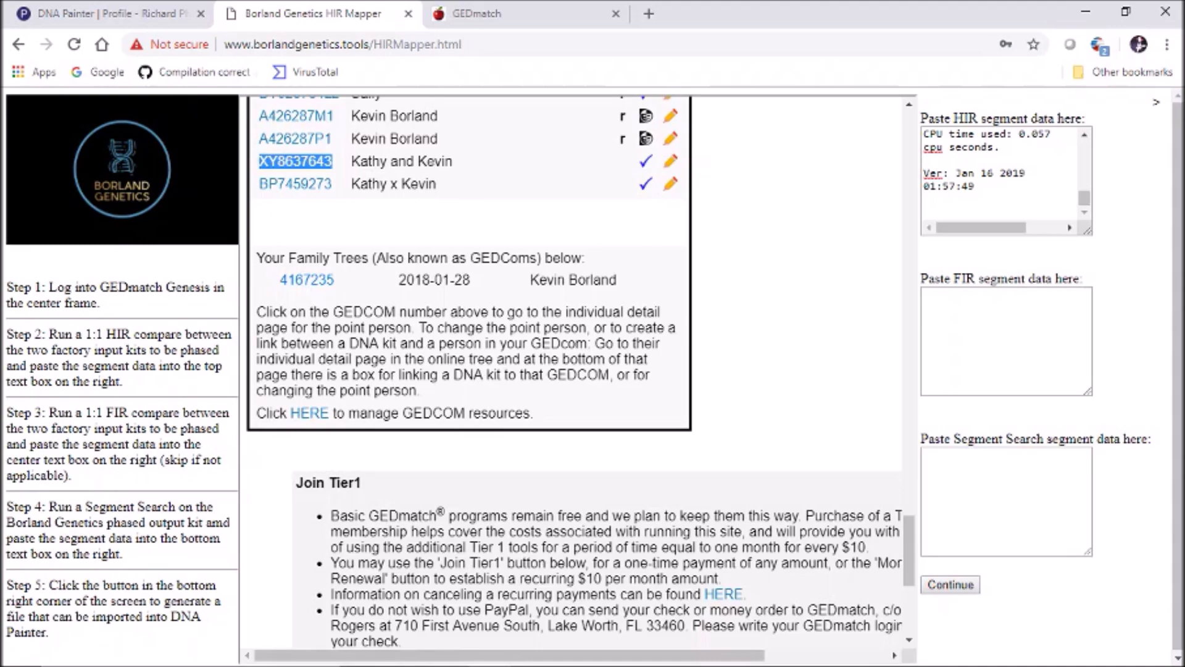
drag(909, 551, 909, 239)
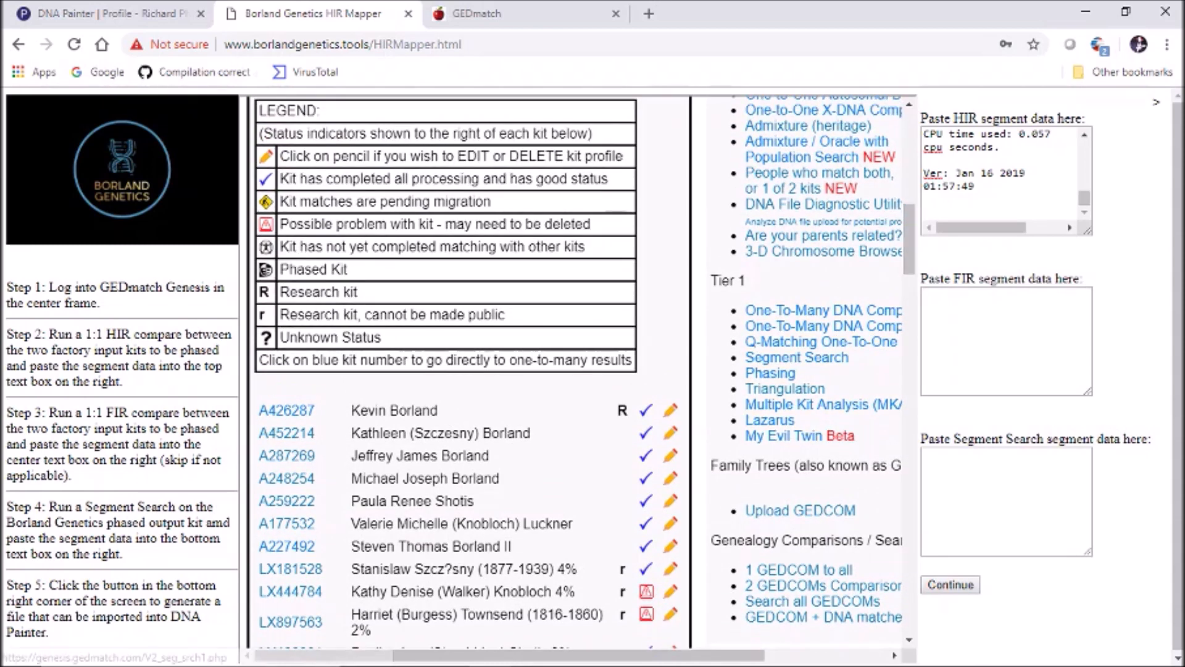
middle_click(797, 358)
click(527, 13)
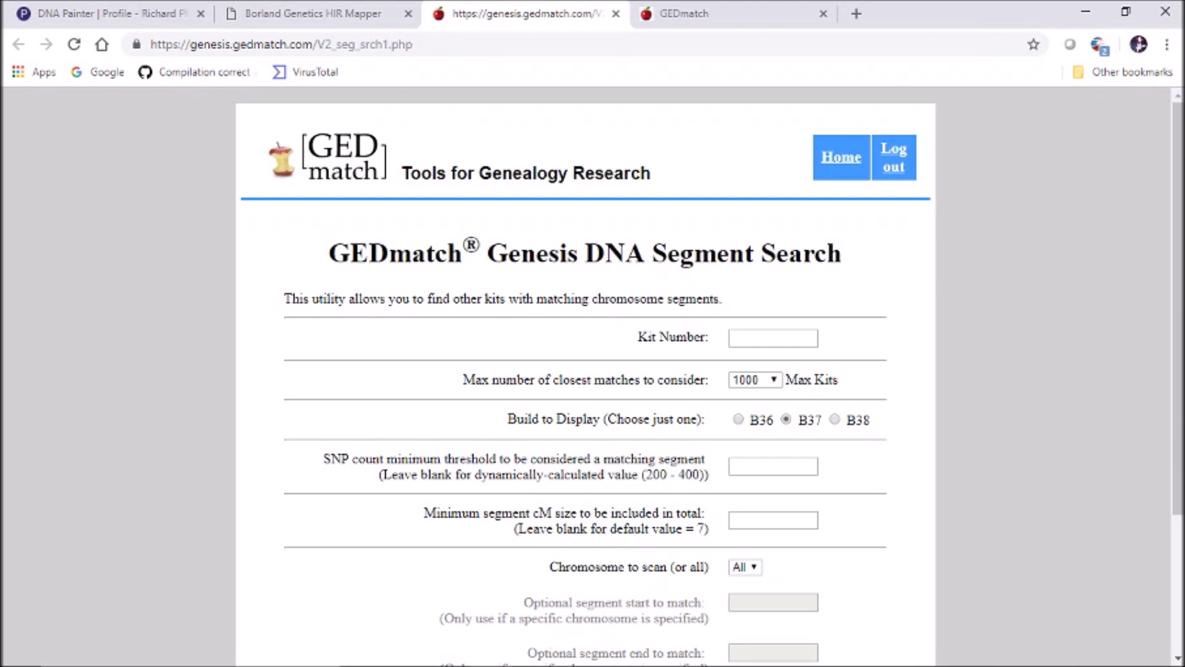
Paste the phased kit number into Kit Number and set Max Kits to 10000
click(773, 338)
key(ctrl+v)
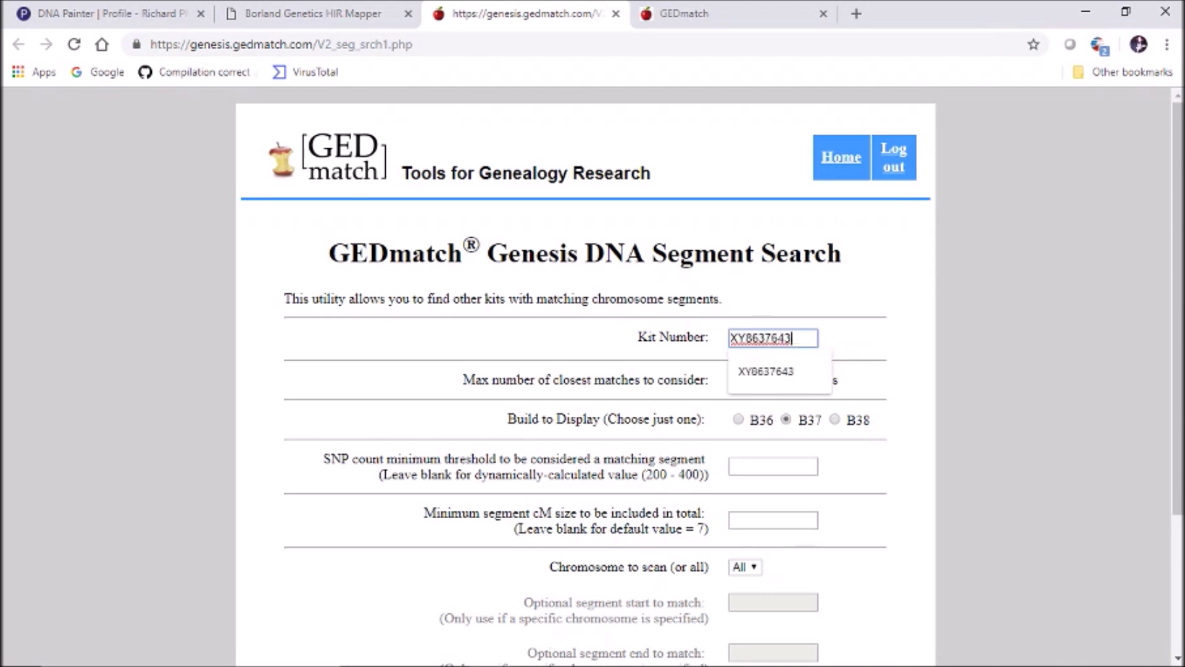
click(864, 345)
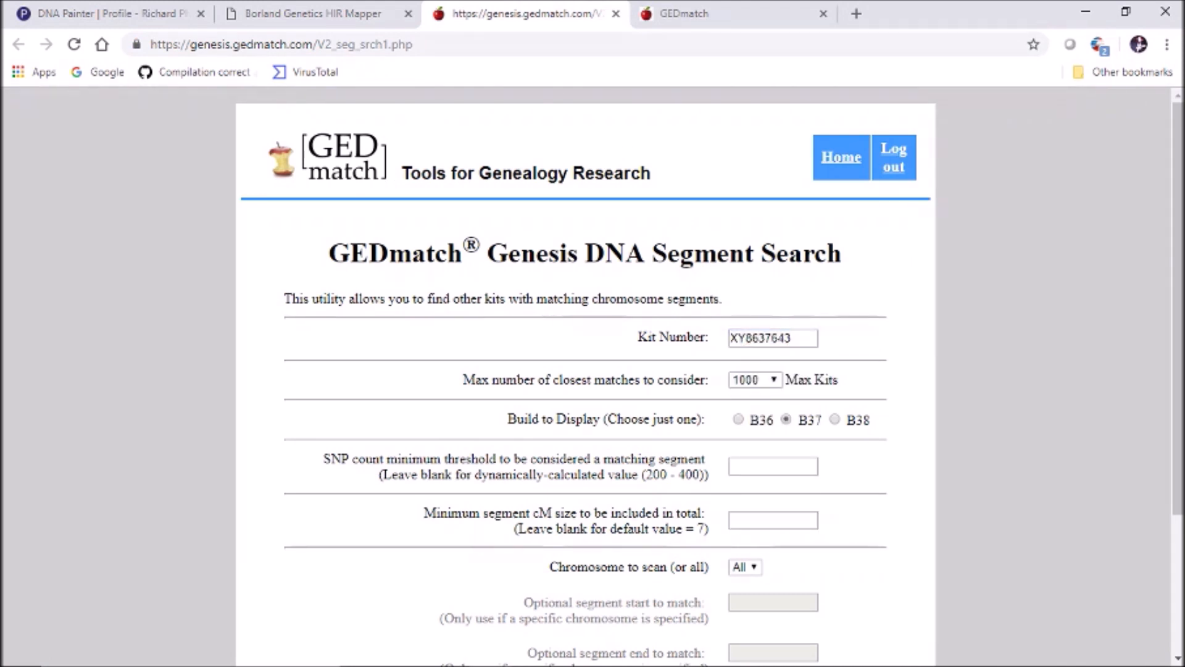
click(754, 379)
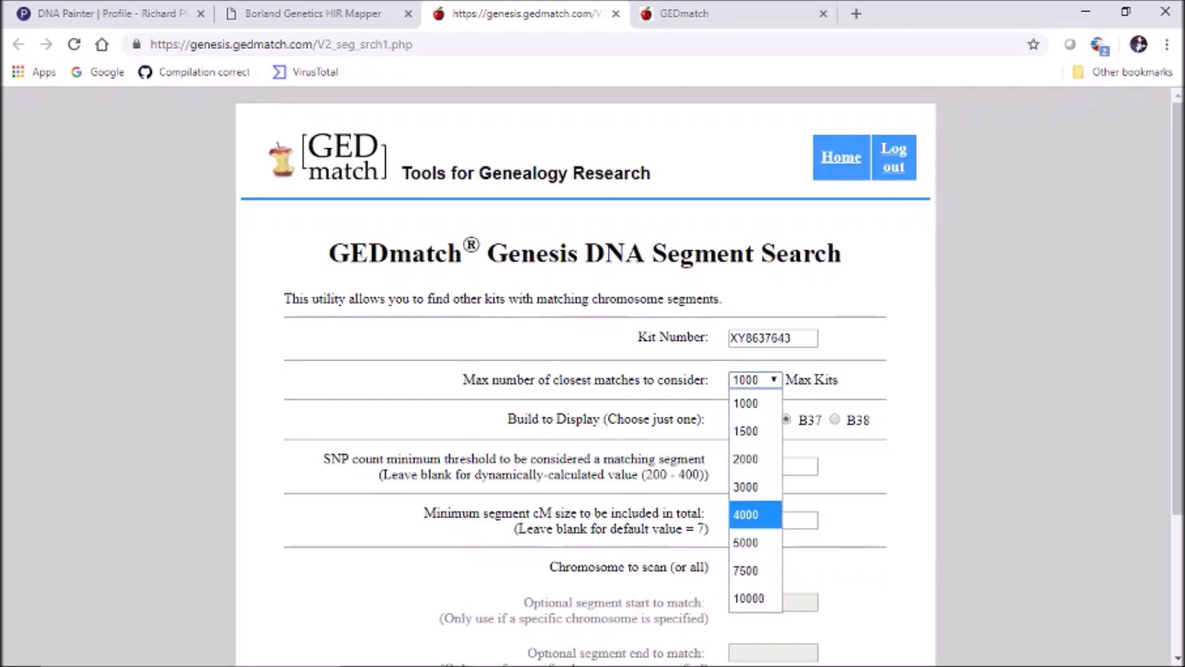
click(749, 598)
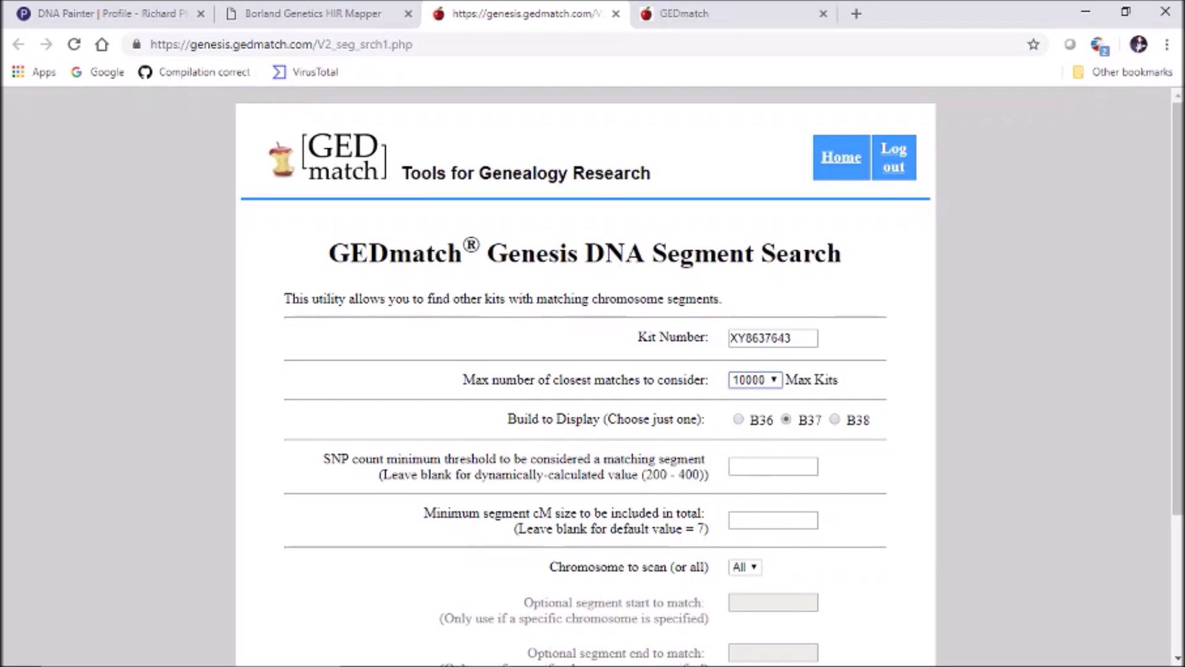
scroll(586, 377, down, 1)
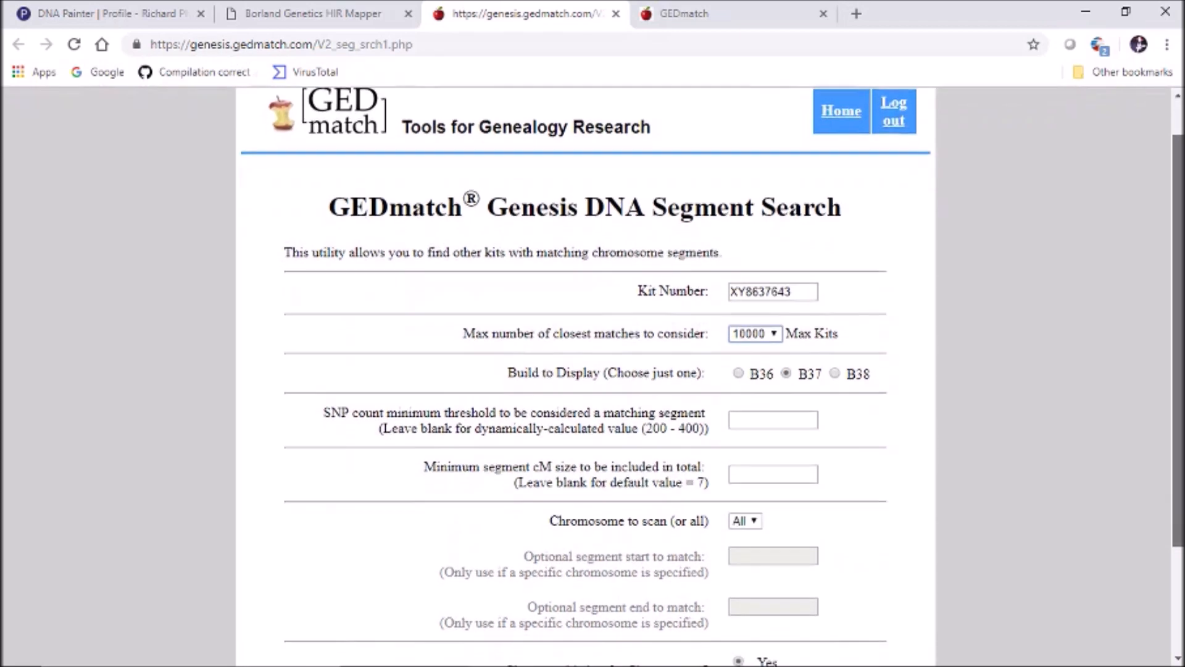
scroll(587, 376, down, 3)
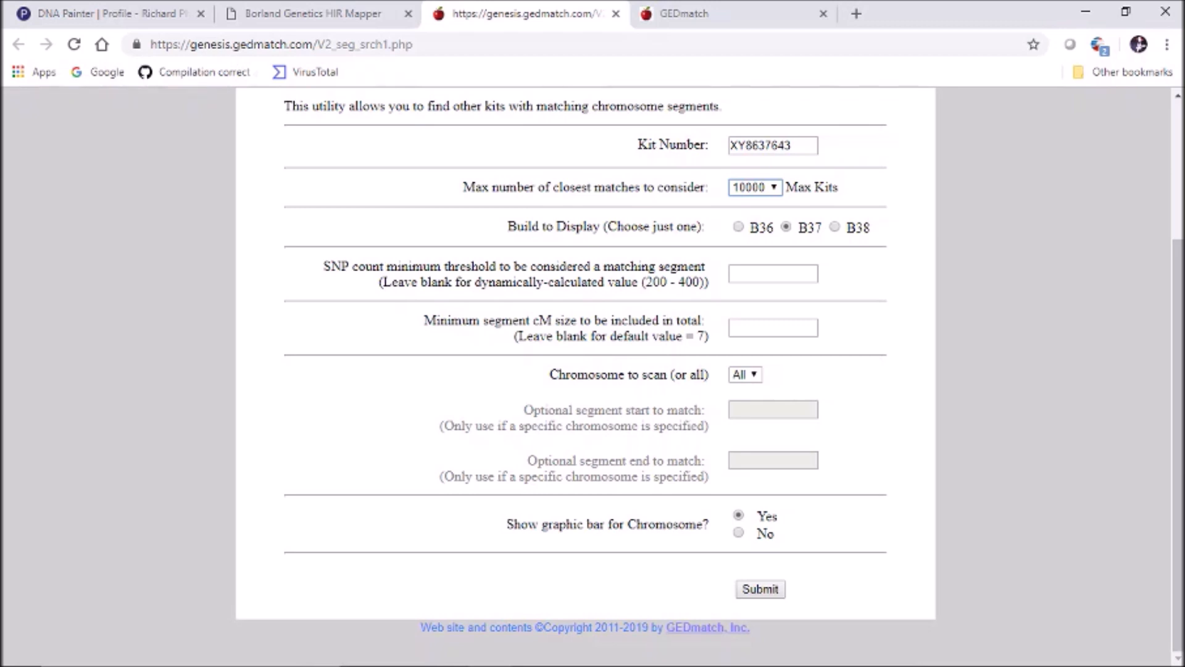
Set the minimums to 500 SNPs and 5 cM and run the segment search
click(773, 273)
text(500)
key(Tab)
text(5)
key(Tab)
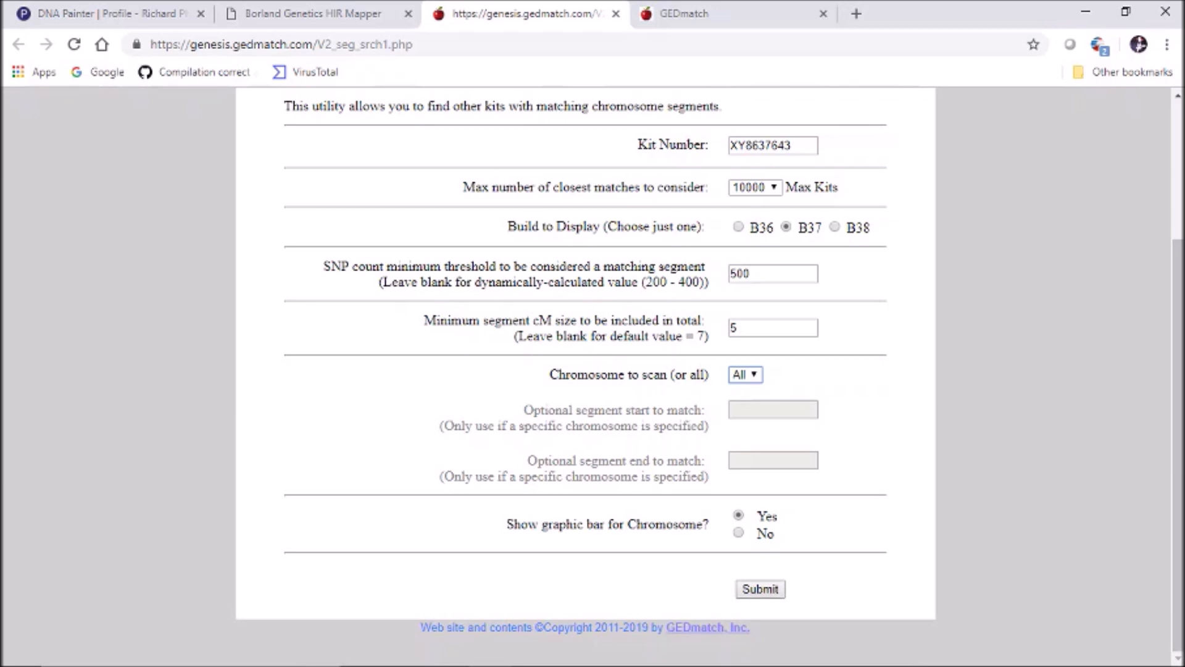
click(738, 226)
Submit the GEDmatch segment search, select the full results page, and return to the HIR Mapper's Segment Search box
click(760, 589)
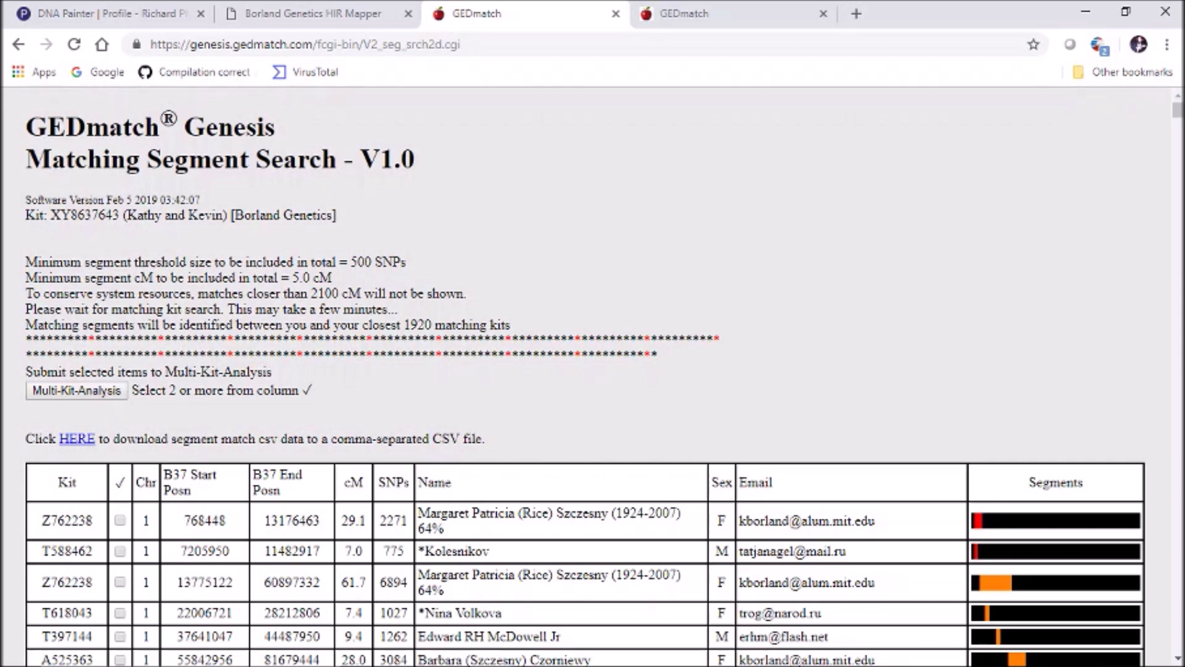
key(ctrl+a)
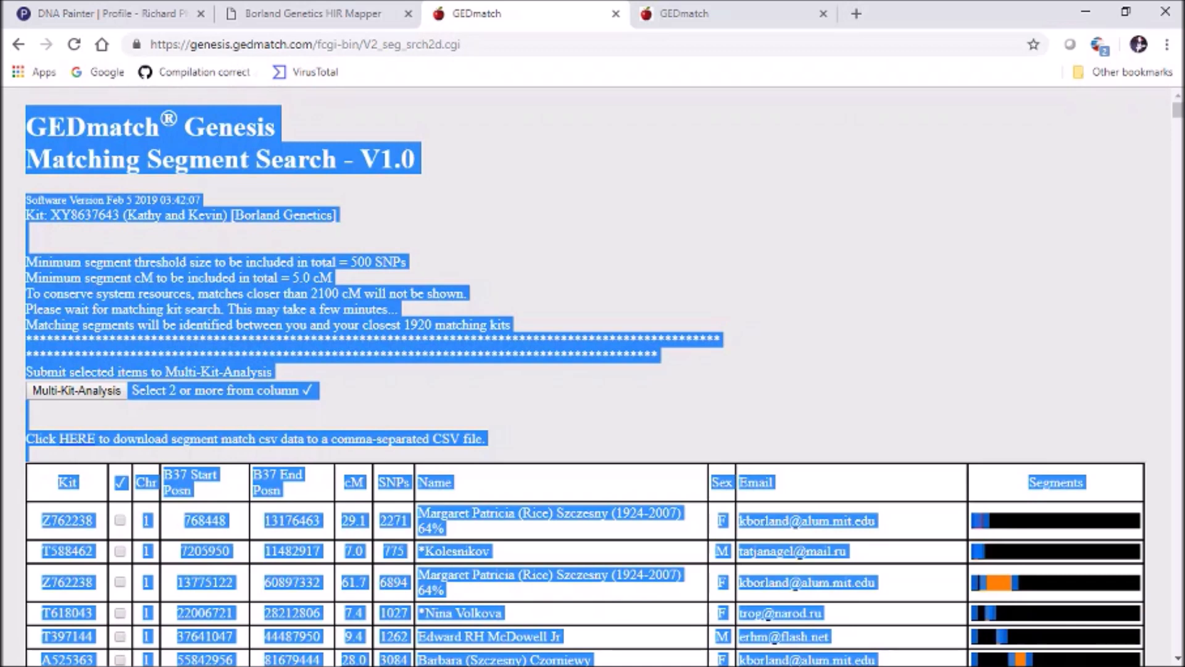
click(313, 14)
click(995, 494)
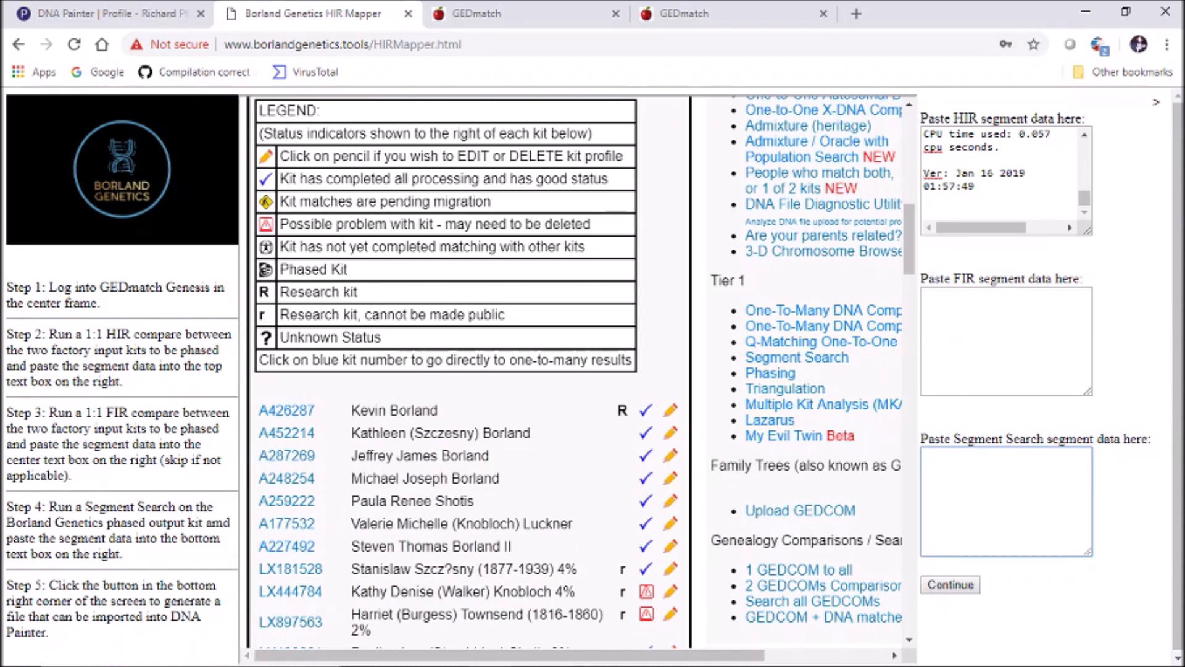
Paste the results into Segment Search, continue, and dismiss the missing FIR data alert
key(ctrl+v)
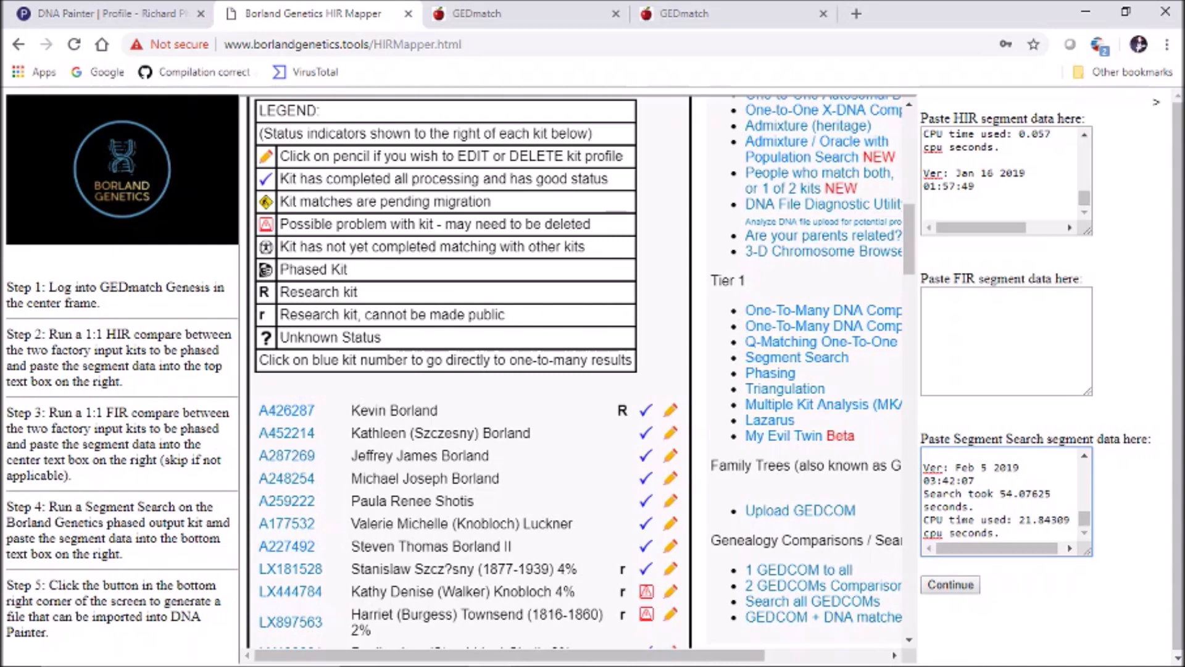
drag(1085, 518, 1085, 469)
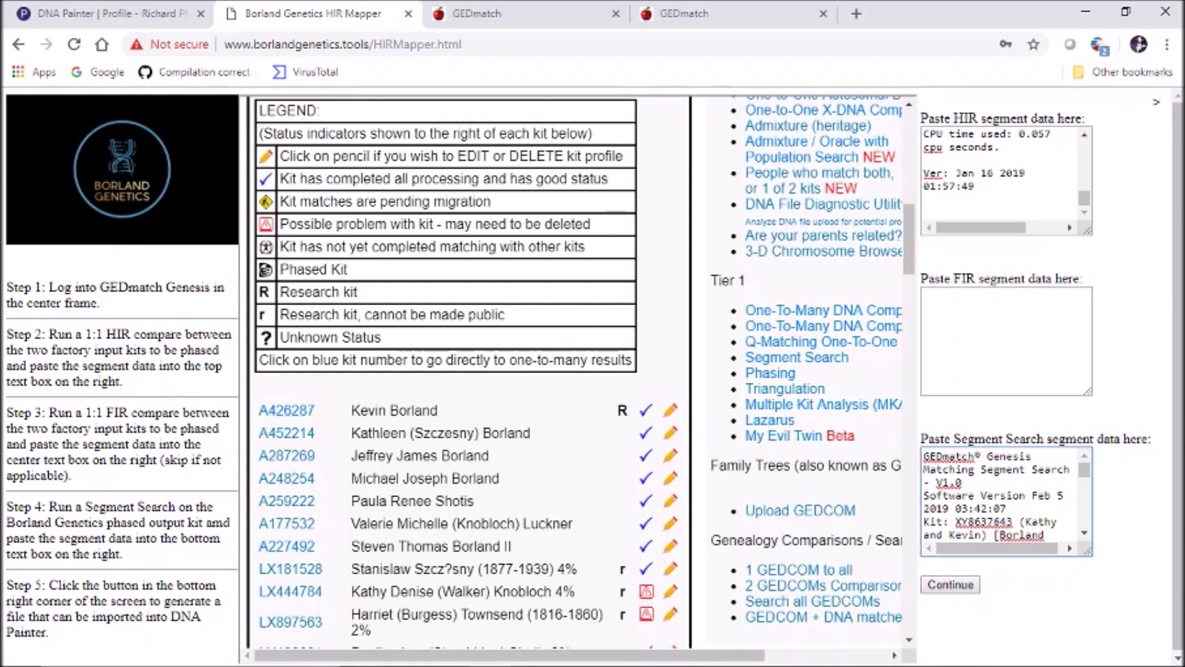
click(951, 585)
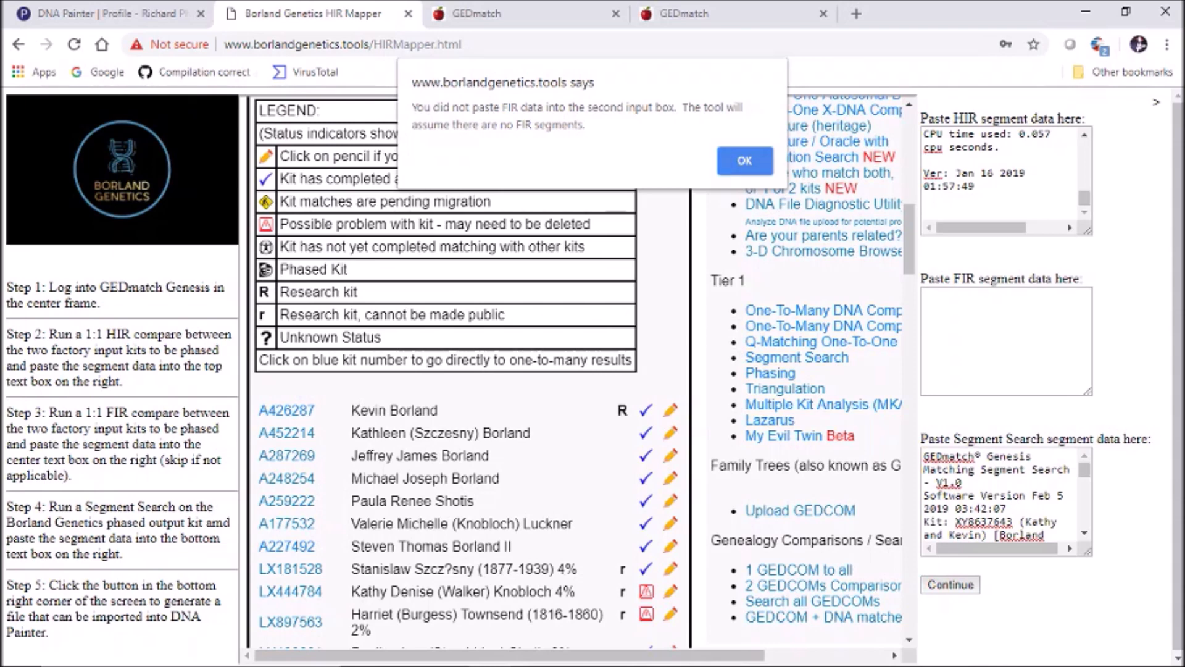
key(Return)
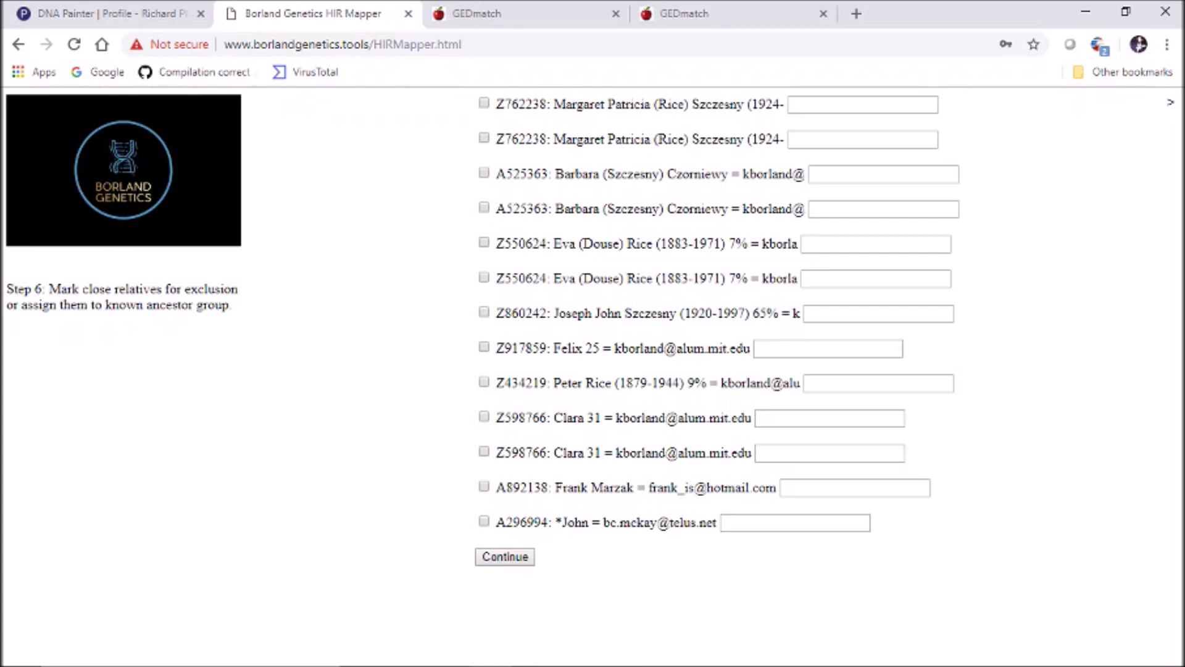
Exclude the first, second, fourth and seventh rows as close relatives
click(484, 207)
click(484, 312)
click(484, 103)
click(484, 138)
Label the fifth, sixth and ninth matches Maternal and the eighth match Paternal
click(875, 244)
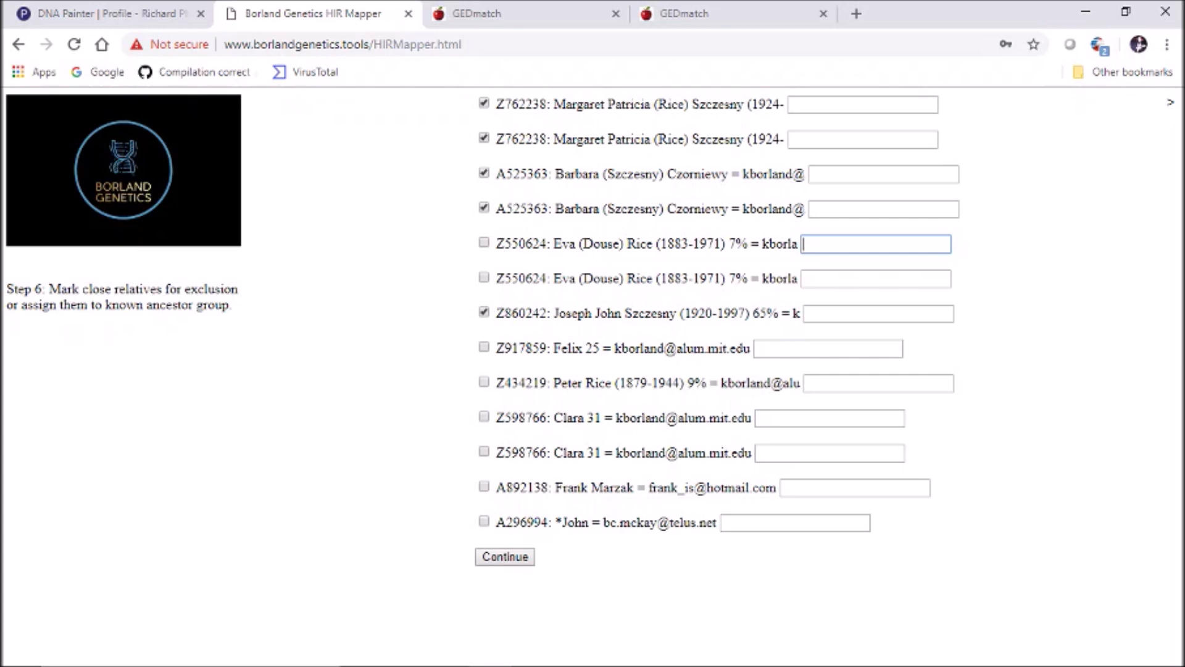
text(Maternal)
click(875, 279)
text(Maternal)
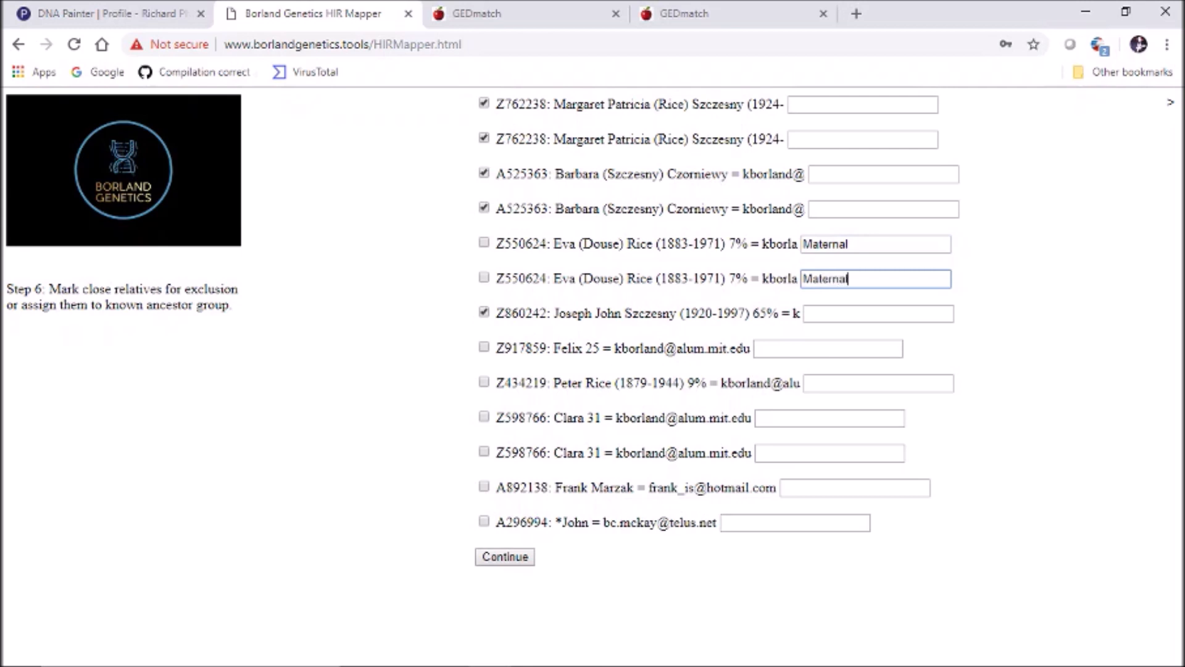
click(828, 349)
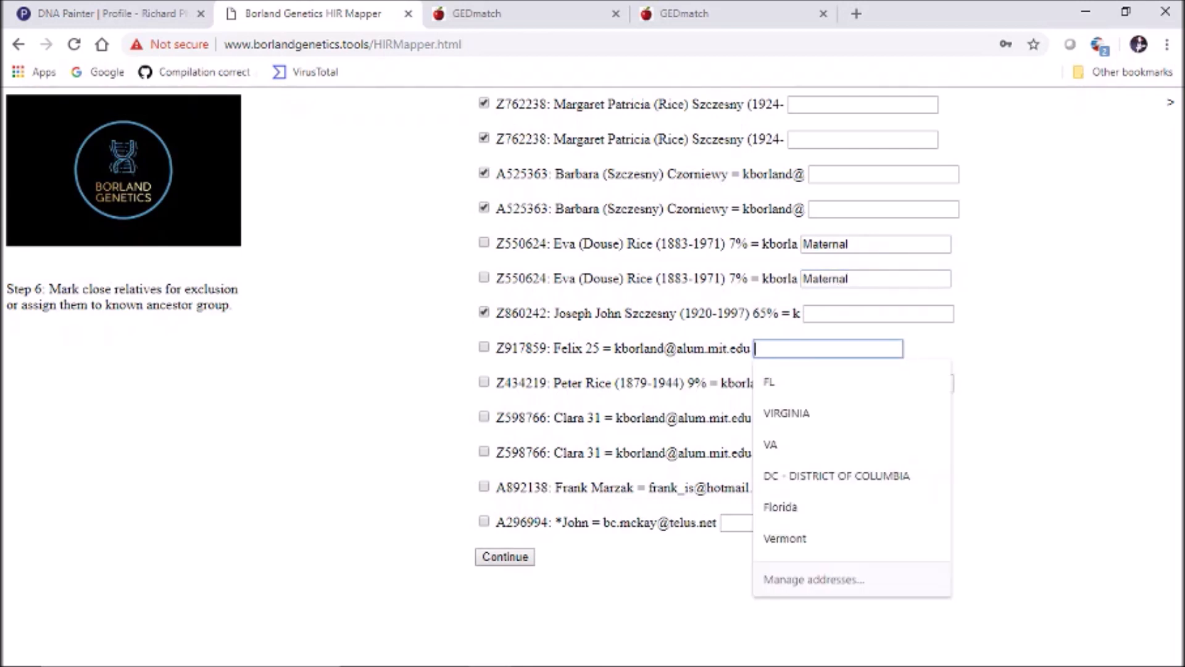
text(Paternal)
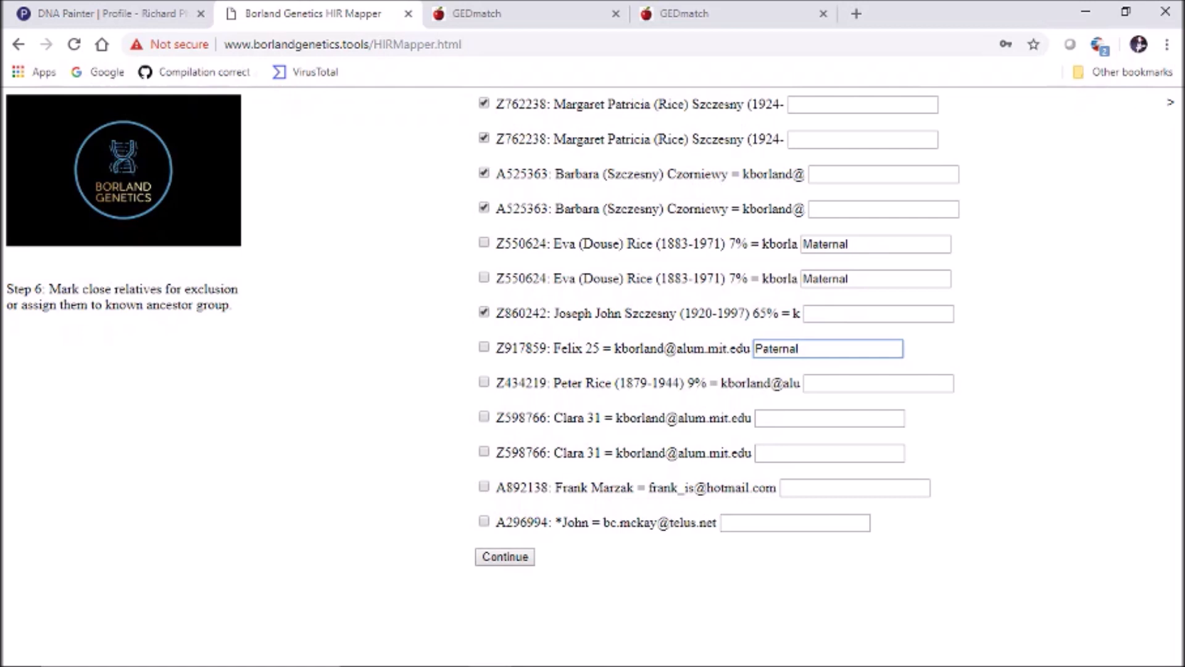
click(878, 384)
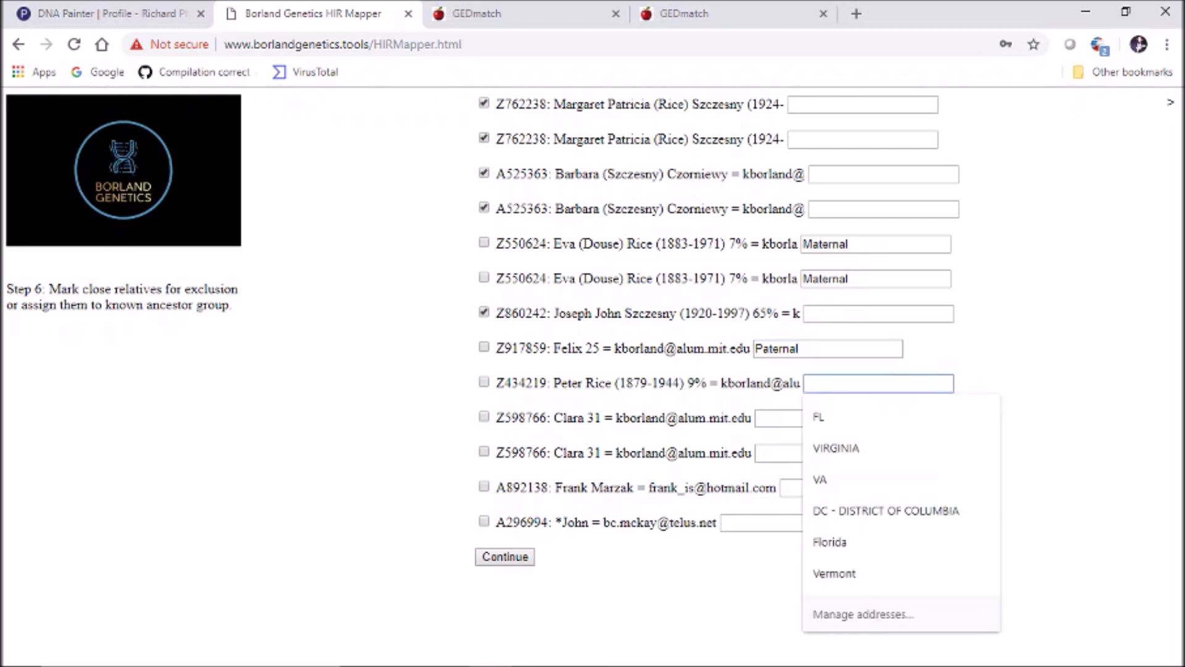
text(Maternal)
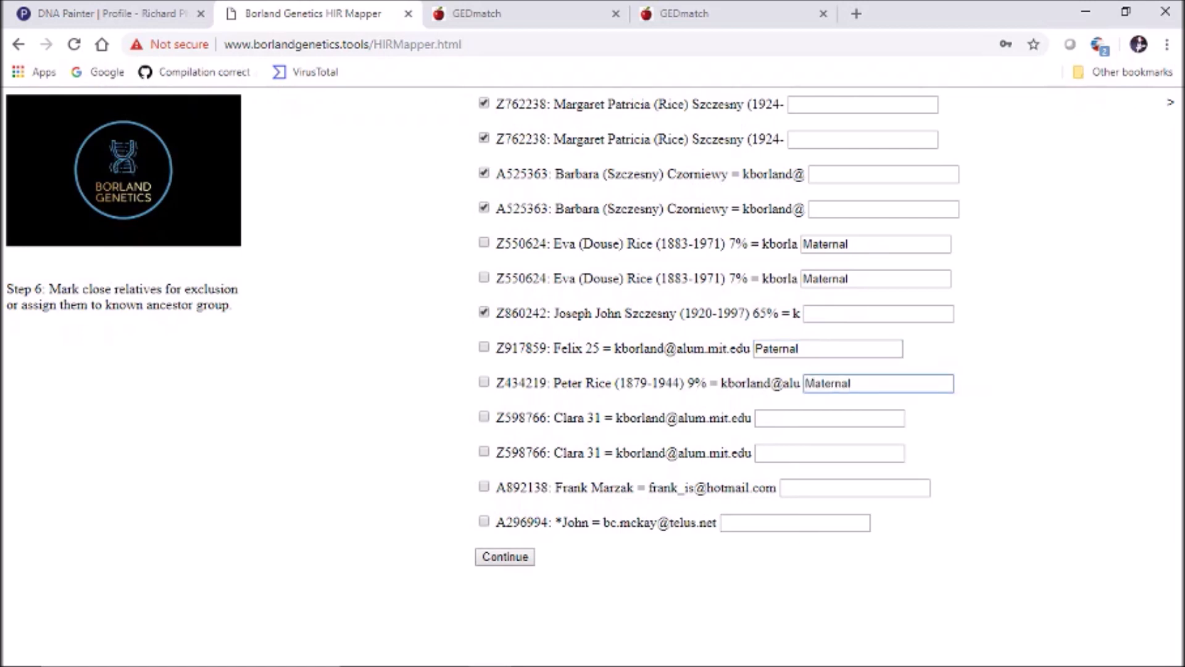
Label the tenth, eleventh and twelfth matches Paternal and continue to Step 7
click(829, 418)
text(Paternal)
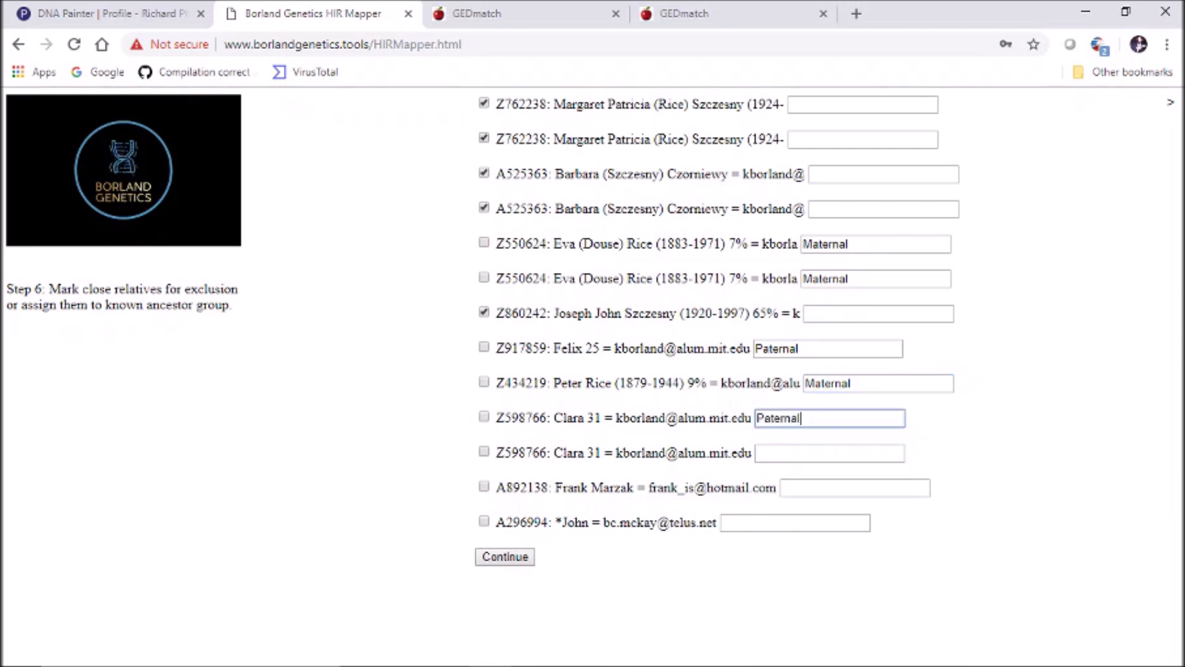
click(830, 453)
text(Paternal)
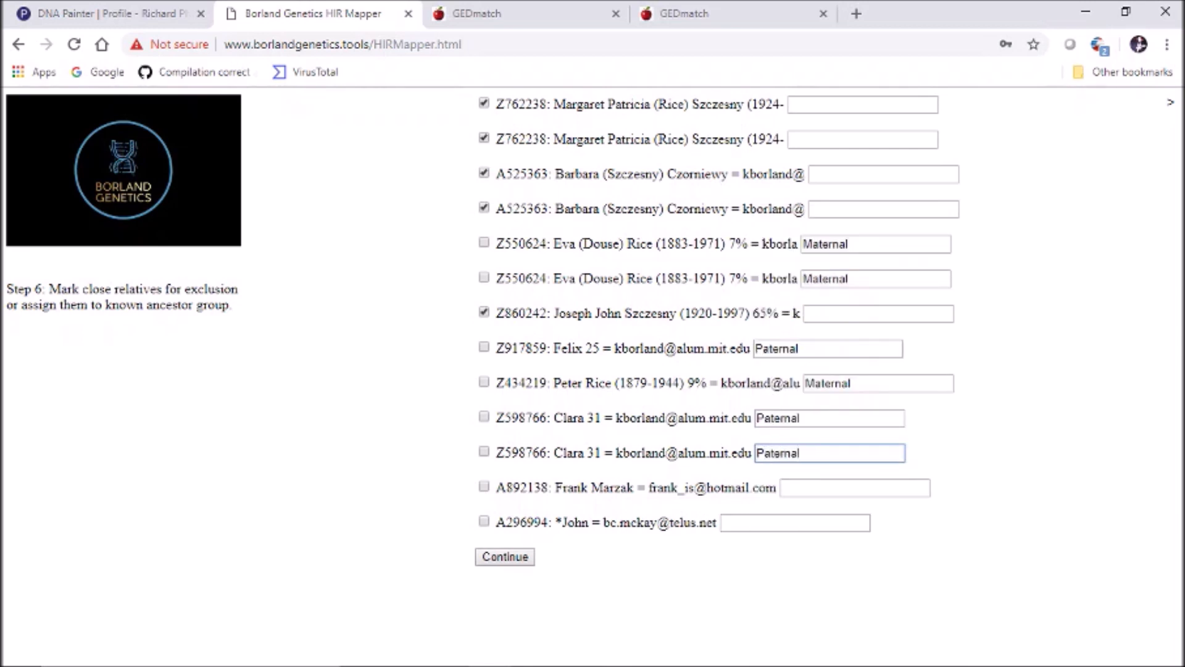
click(854, 487)
text(Paternal)
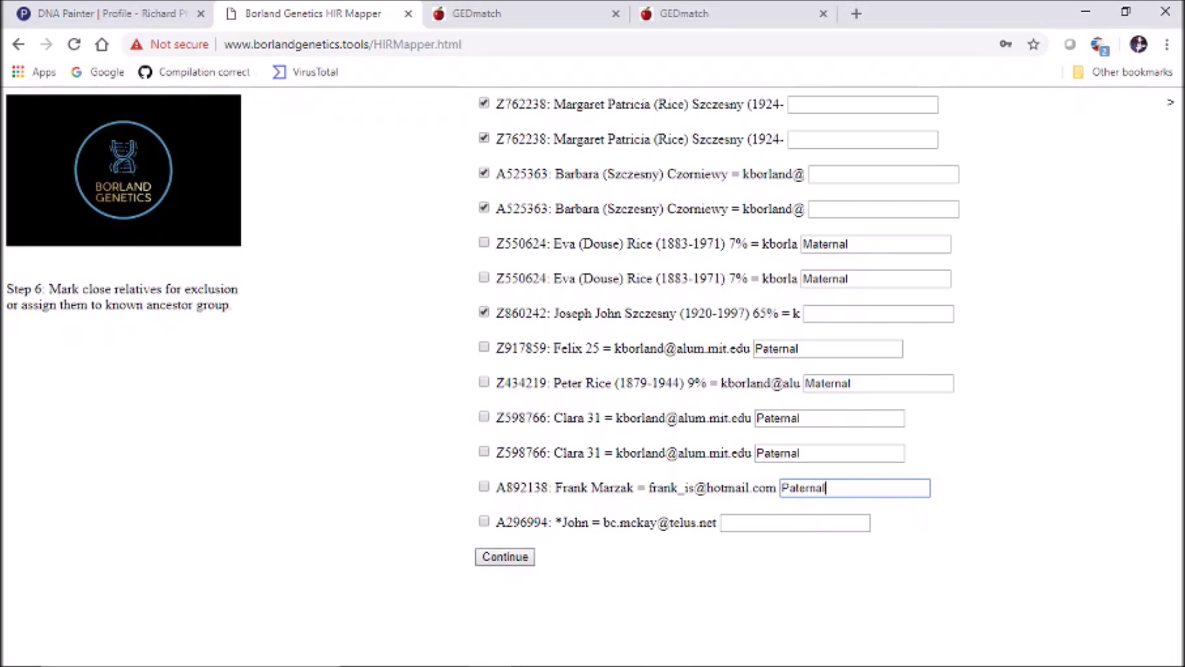
click(505, 556)
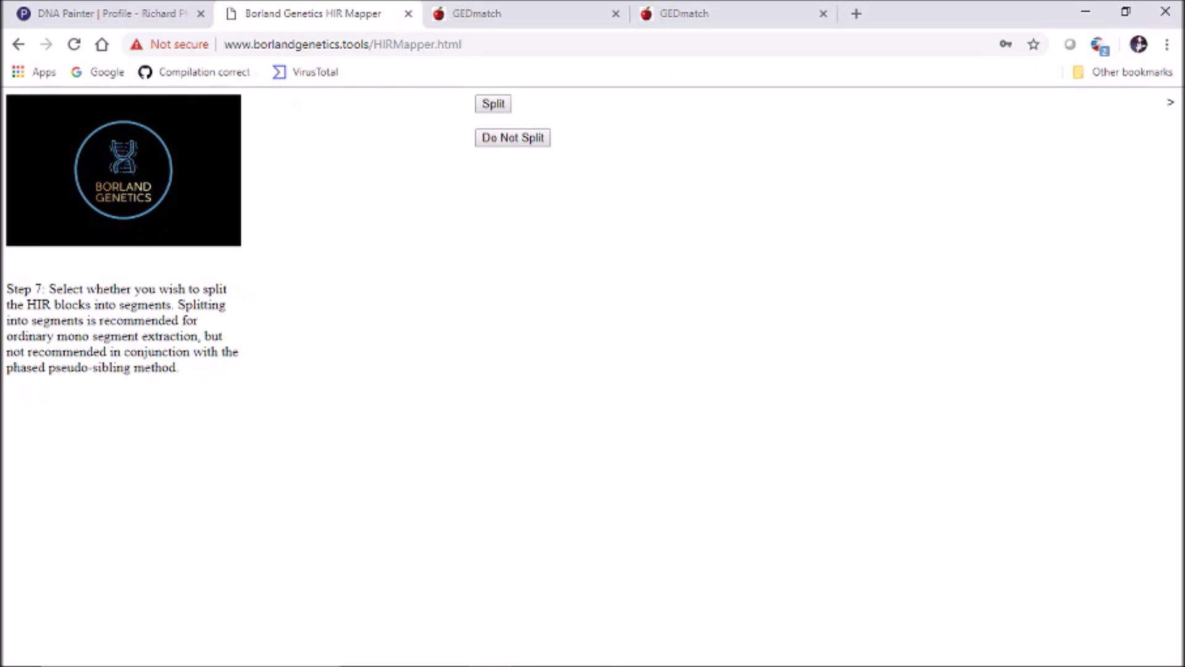
Split the HIR blocks into segments, download HIRMapperExport.csv, and return to DNA Painter
click(493, 104)
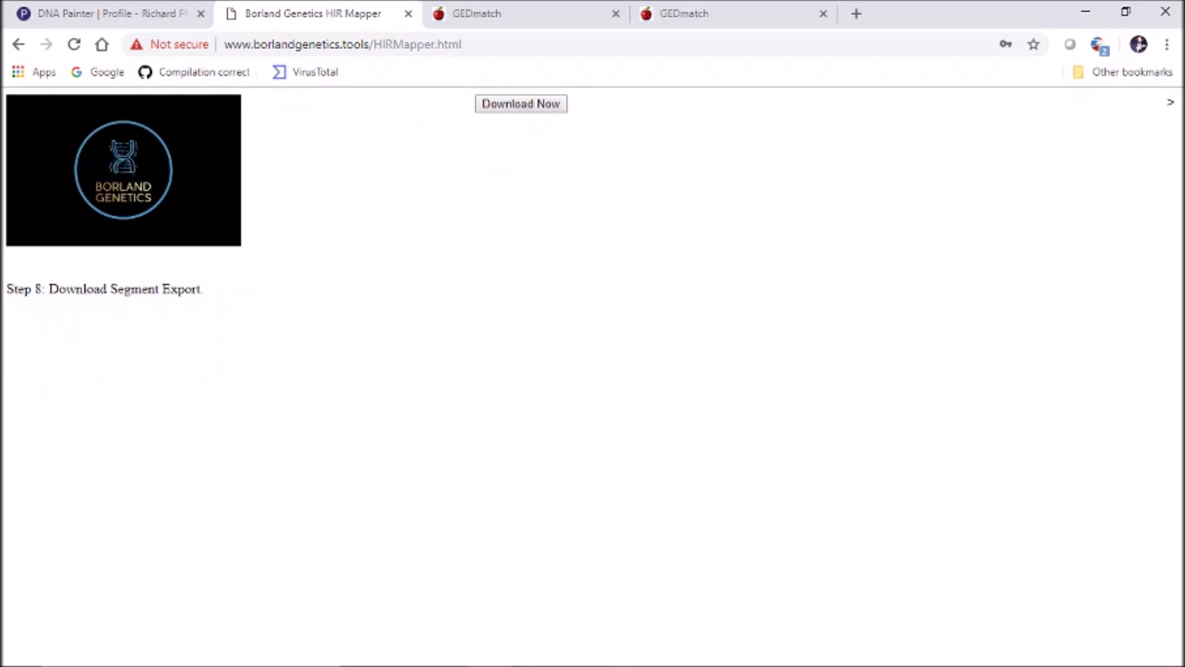
click(521, 104)
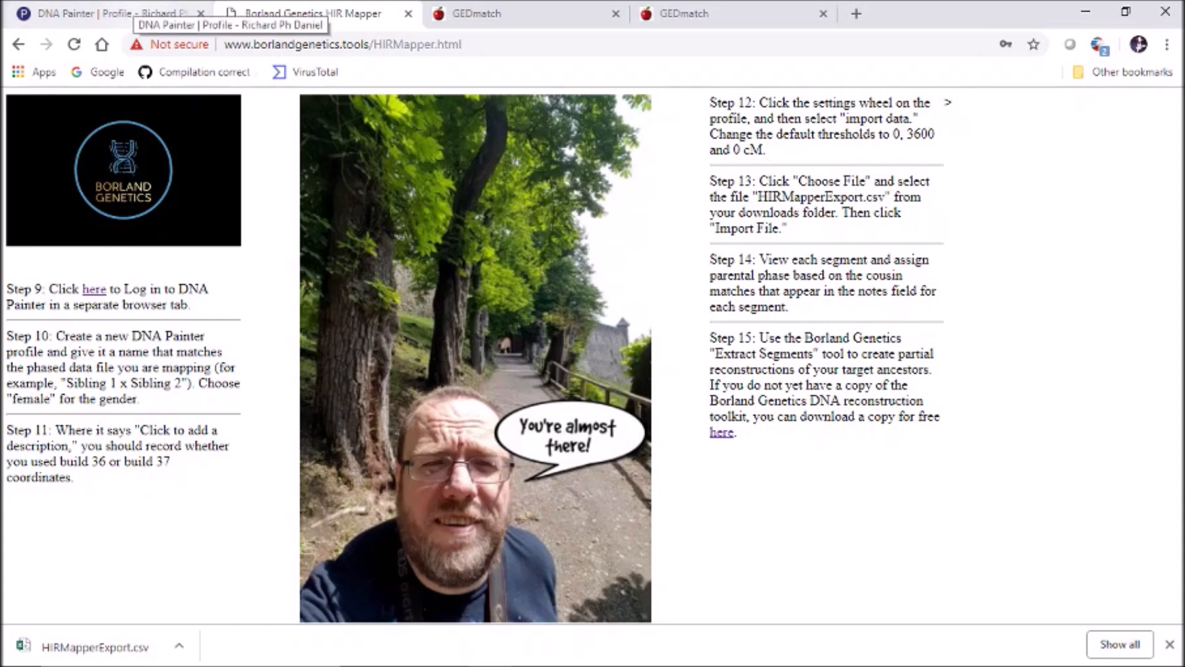
click(132, 14)
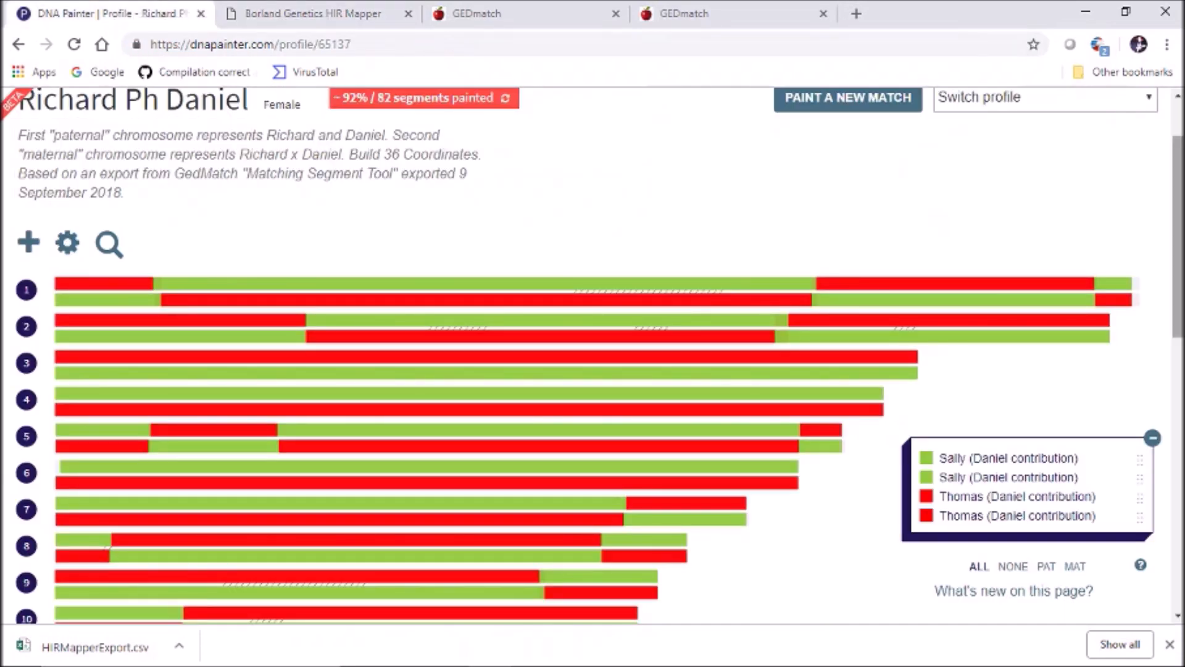
Open the Kevin Maternal Reverse Phasing profile from the Profiles list
scroll(592, 355, up, 3)
click(369, 118)
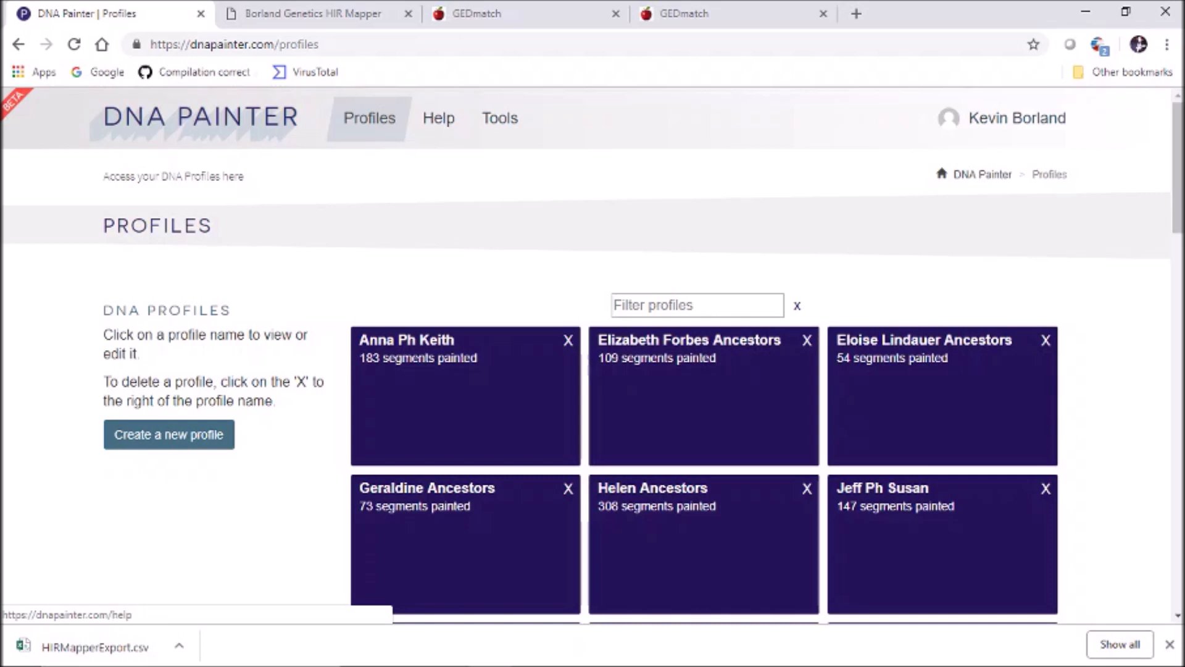
scroll(592, 355, down, 1)
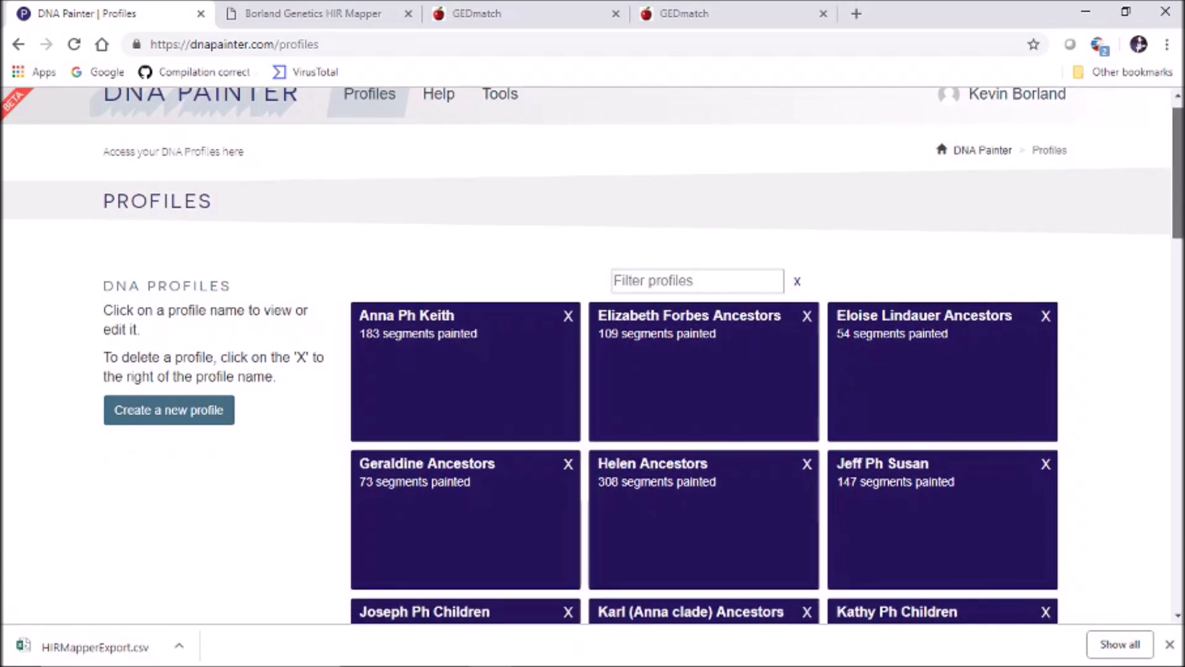
drag(1178, 173, 1178, 213)
scroll(641, 358, down, 2)
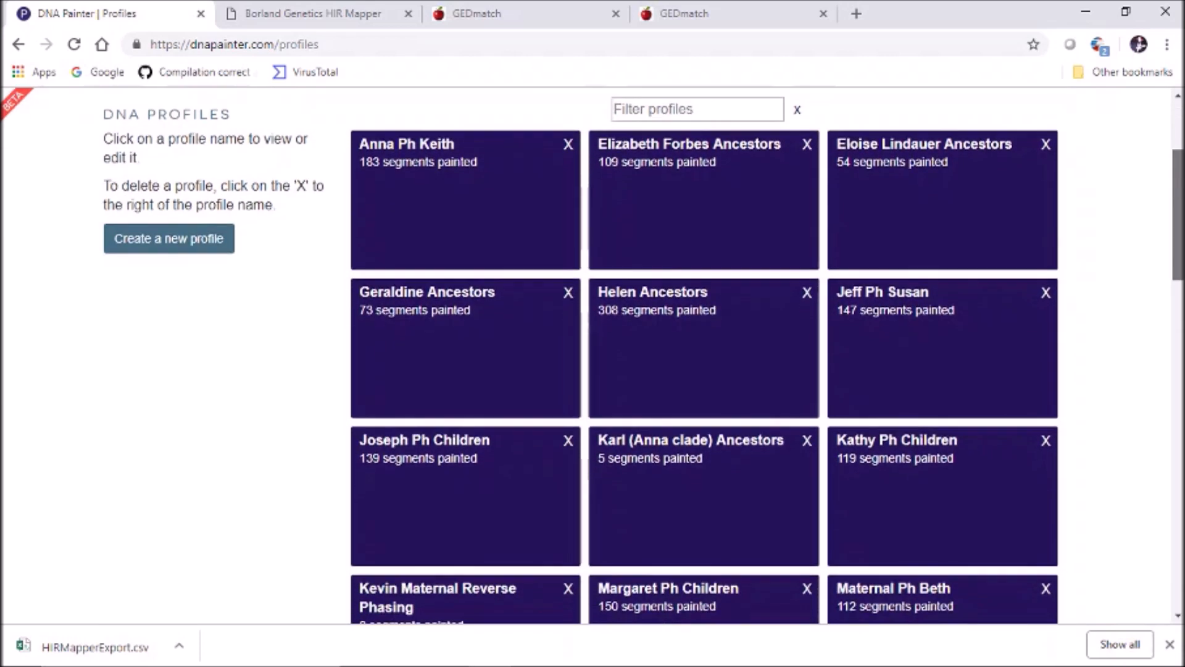
scroll(642, 358, down, 2)
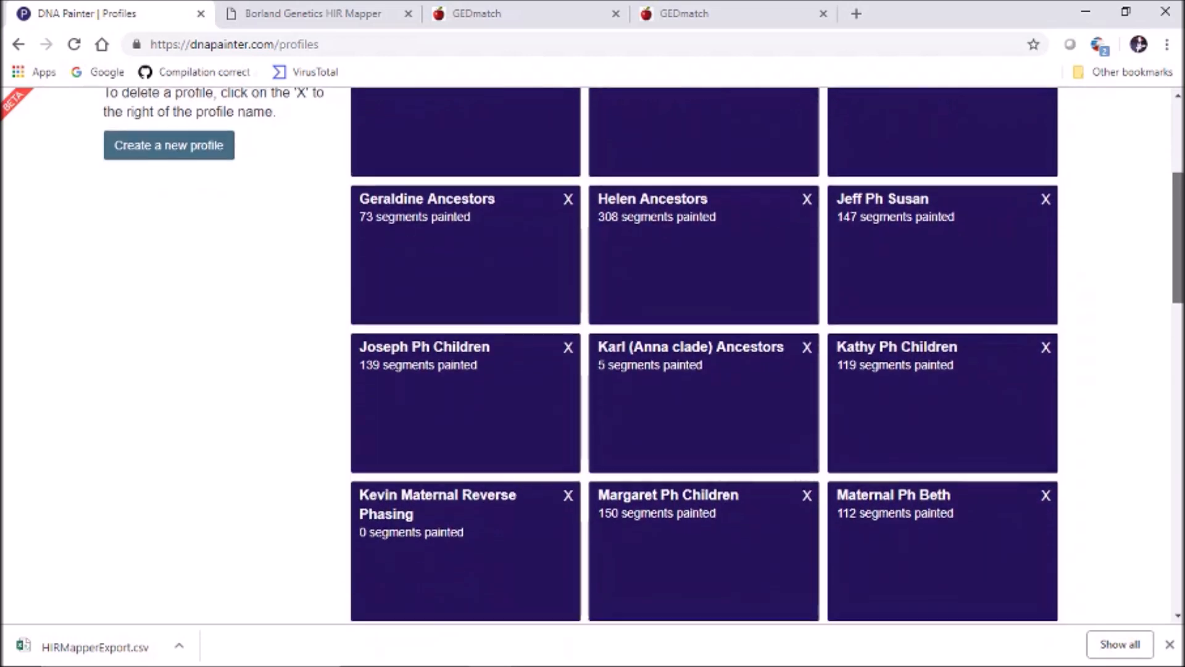
scroll(642, 358, up, 3)
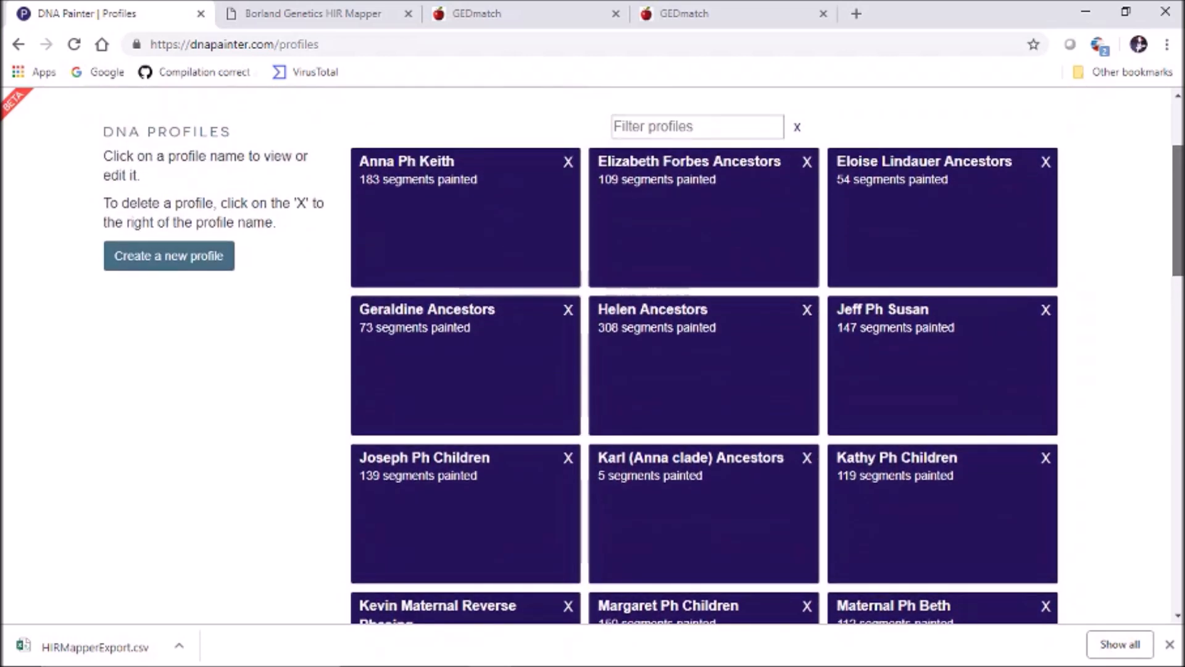
scroll(642, 358, down, 2)
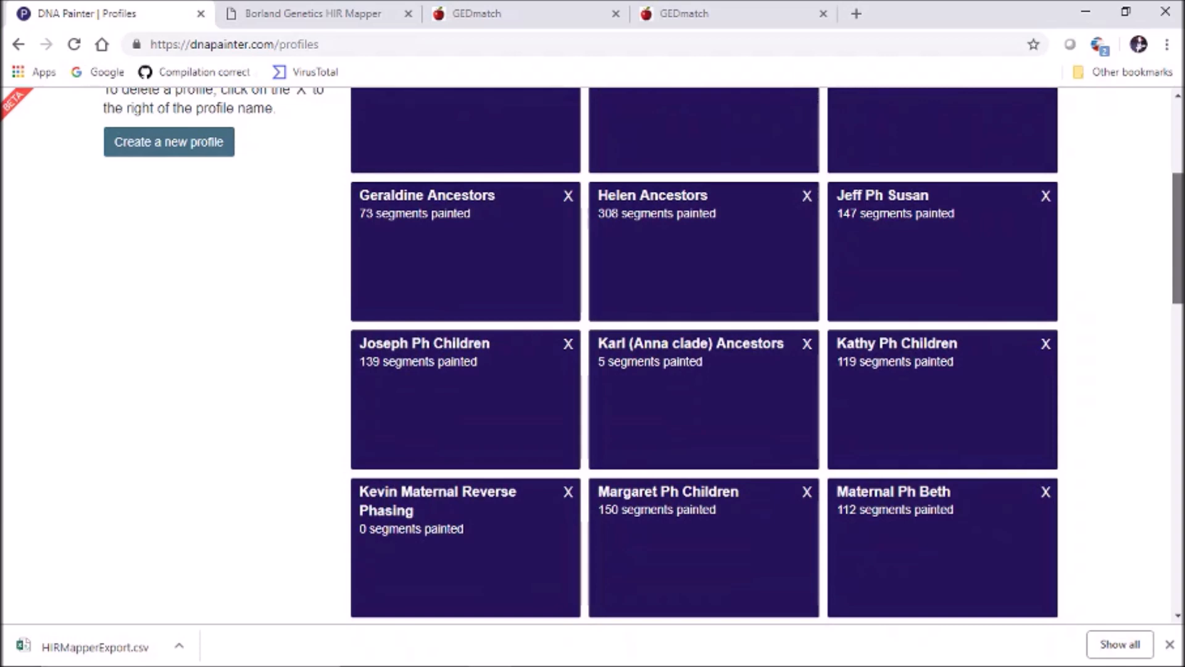
scroll(642, 358, down, 1)
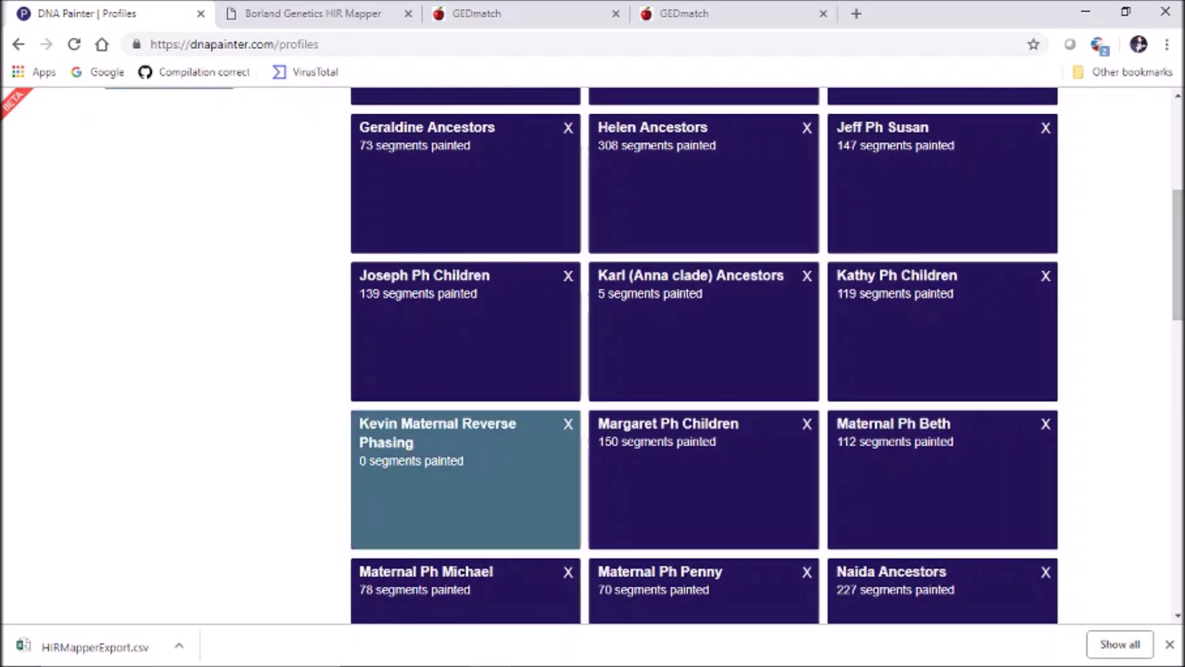
click(465, 480)
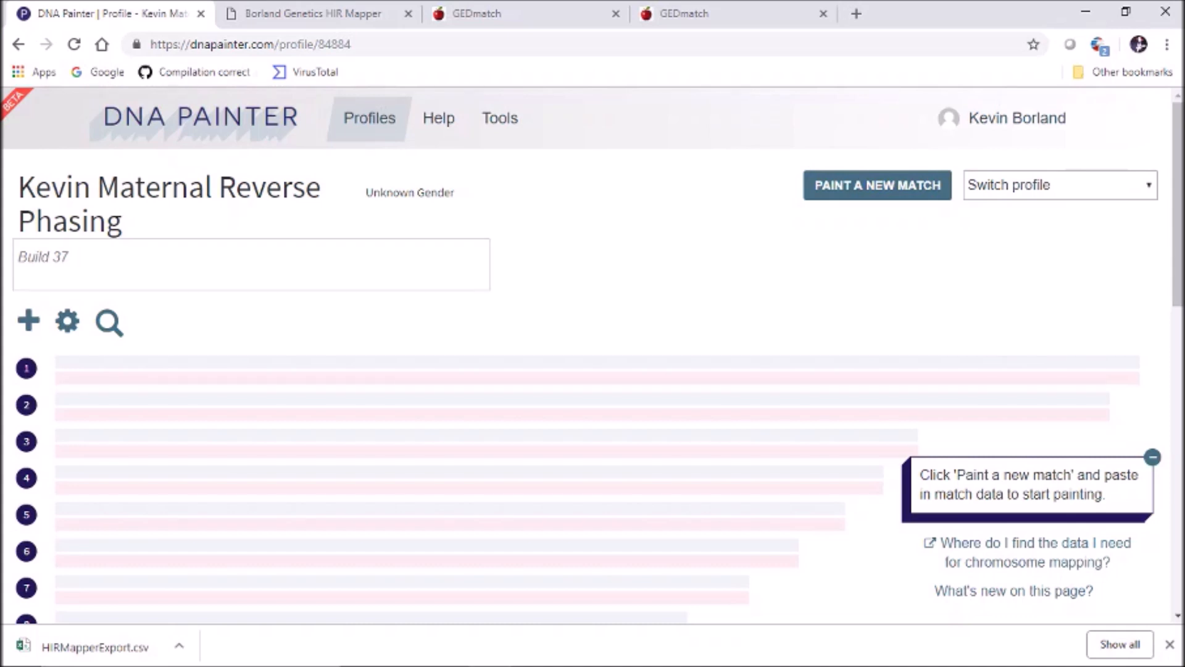
Confirm the profile description reads Build 37, then bring up the profile's settings menu
click(148, 263)
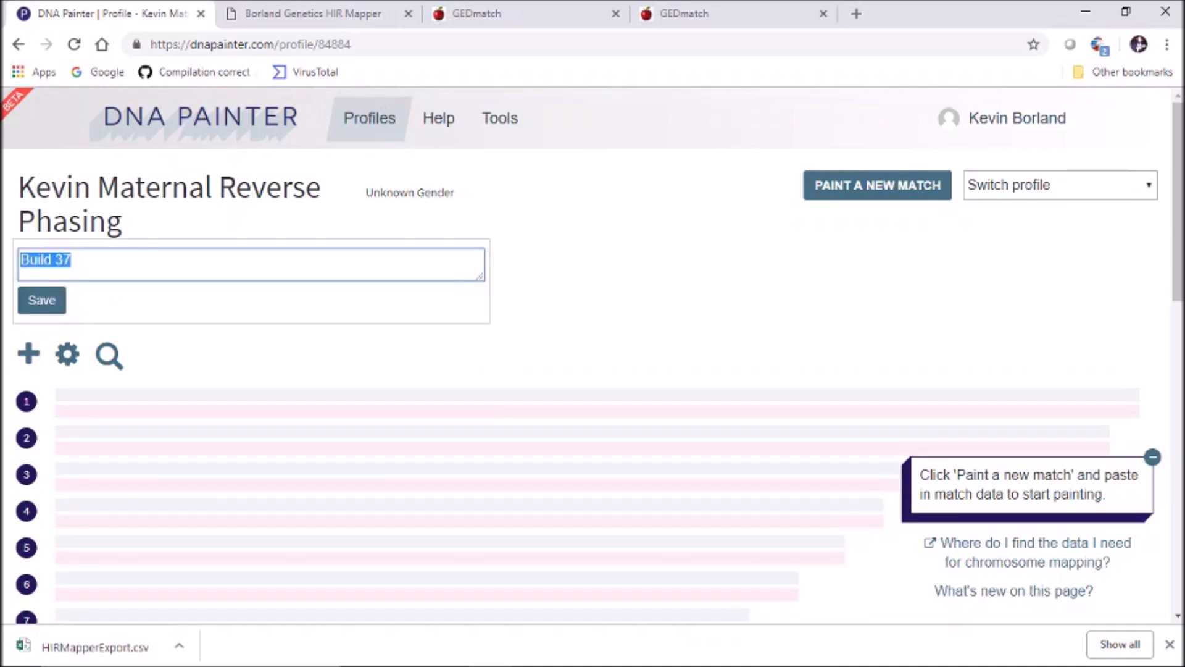
click(463, 291)
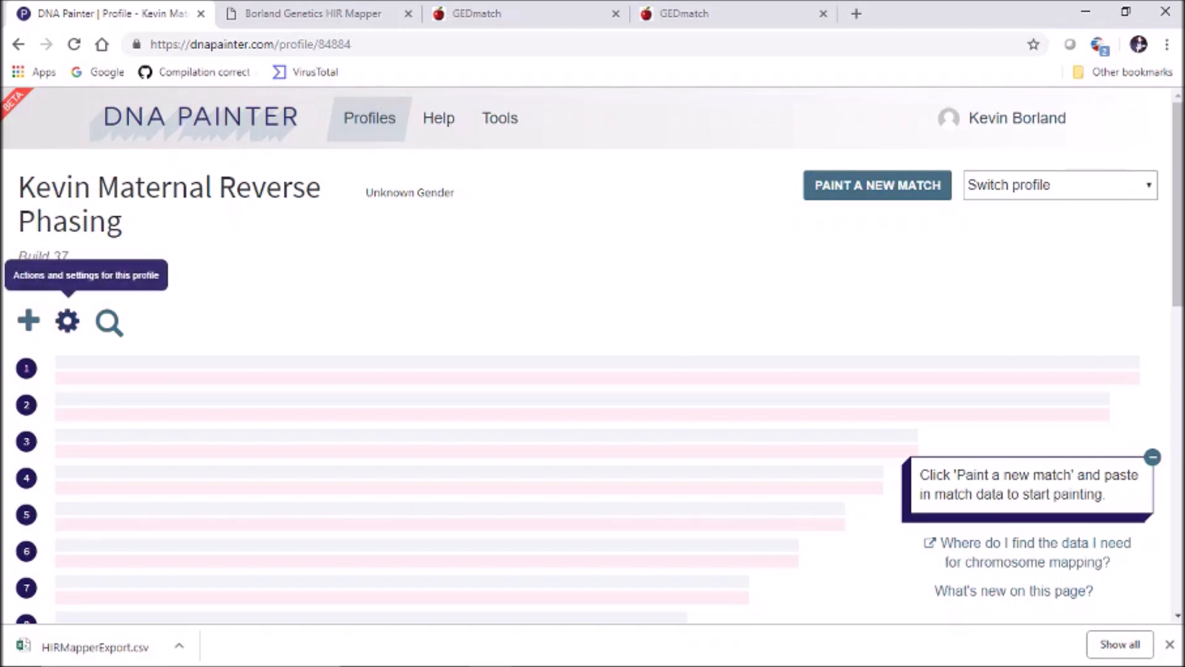
click(67, 320)
In Import data, set the minimum segment size and smaller-matches thresholds both to 0 cM
click(79, 390)
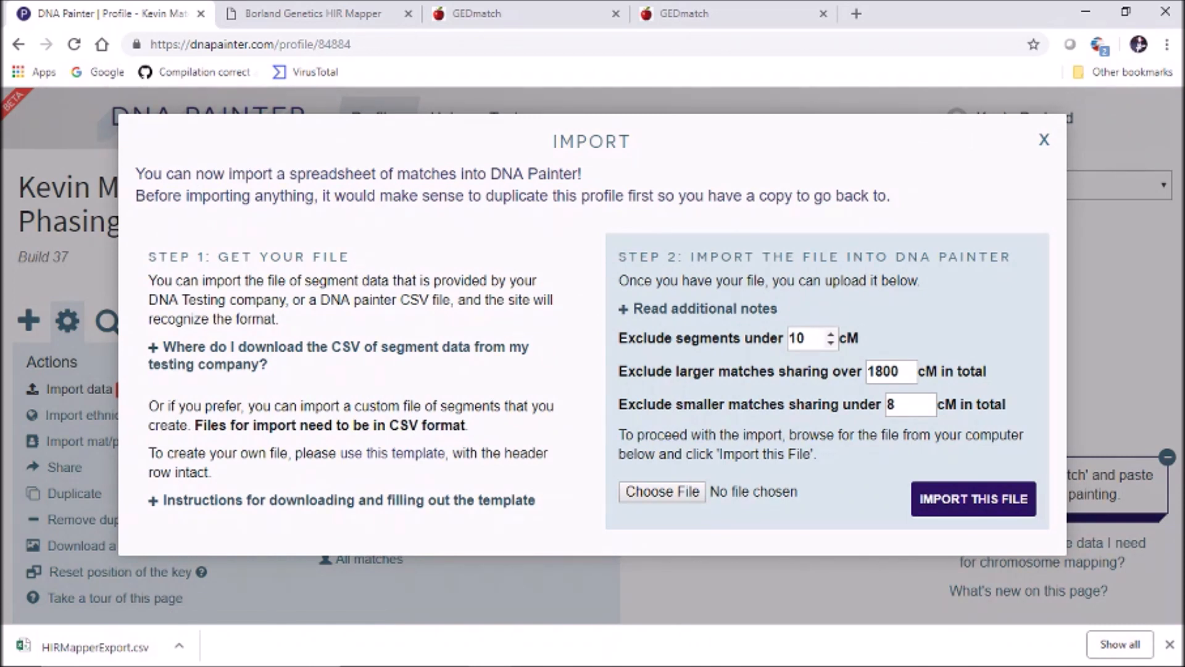
drag(809, 338, 787, 338)
text(0)
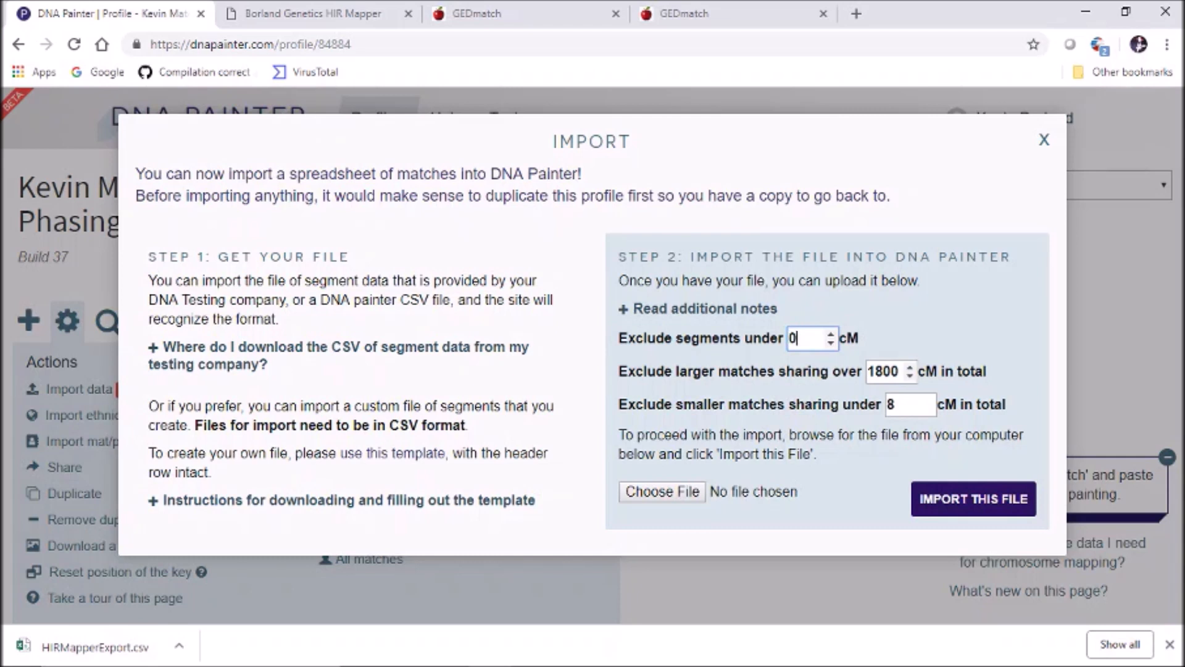
click(903, 405)
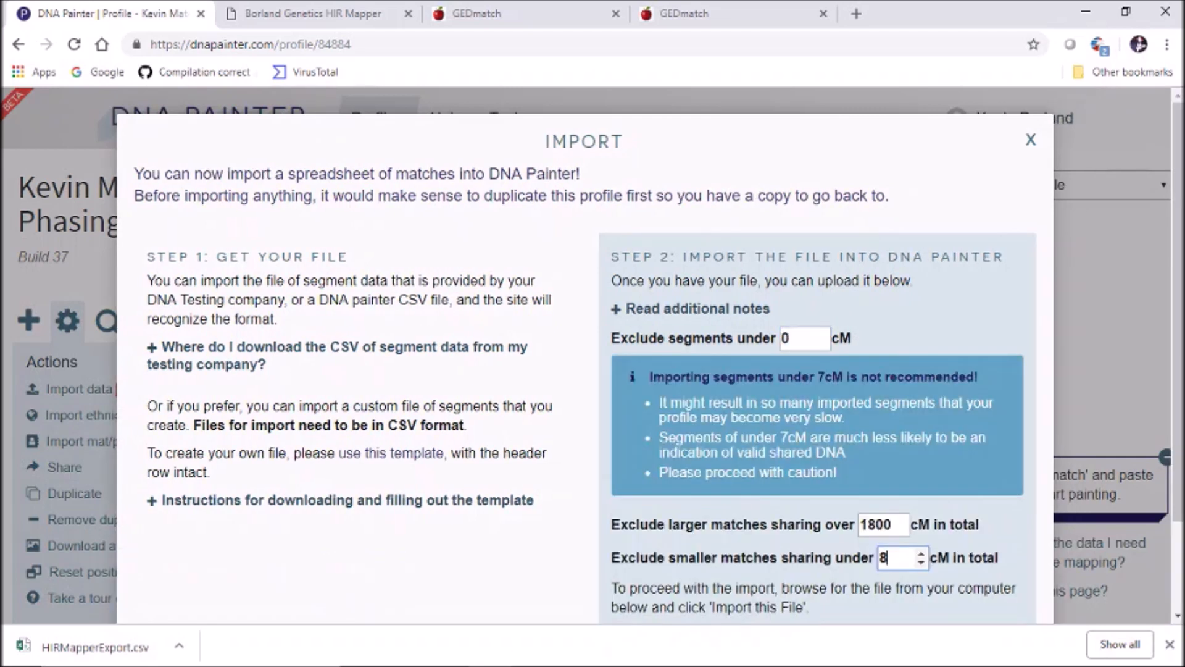
scroll(647, 355, down, 1)
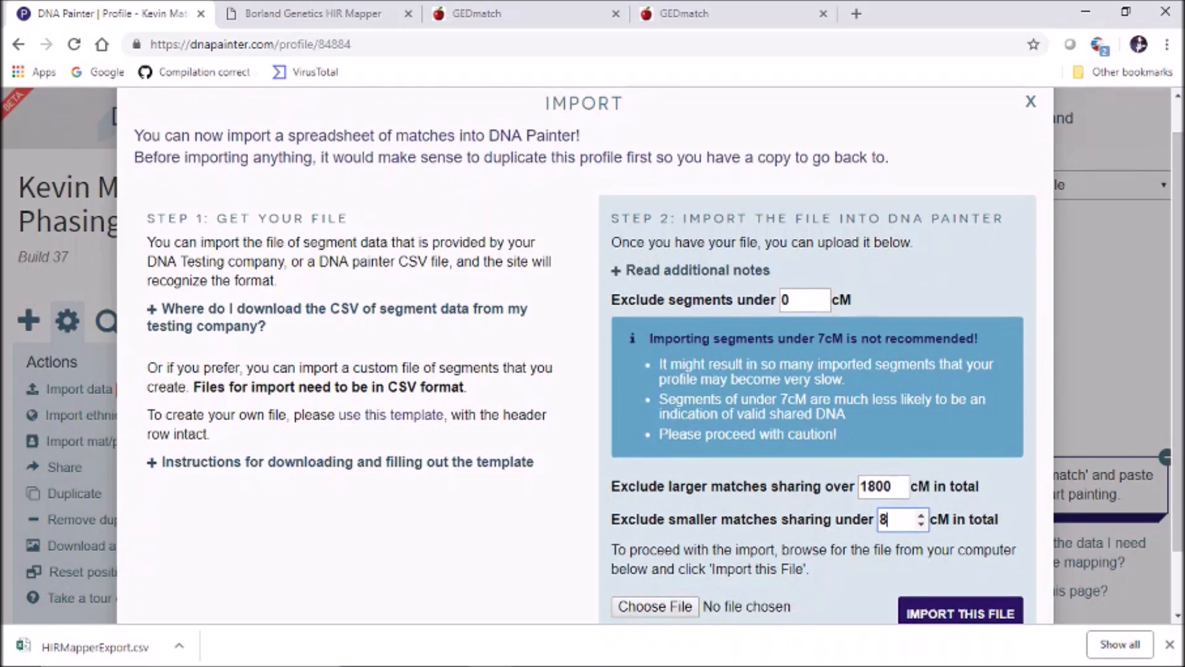
key(BackSpace)
text(0)
click(861, 486)
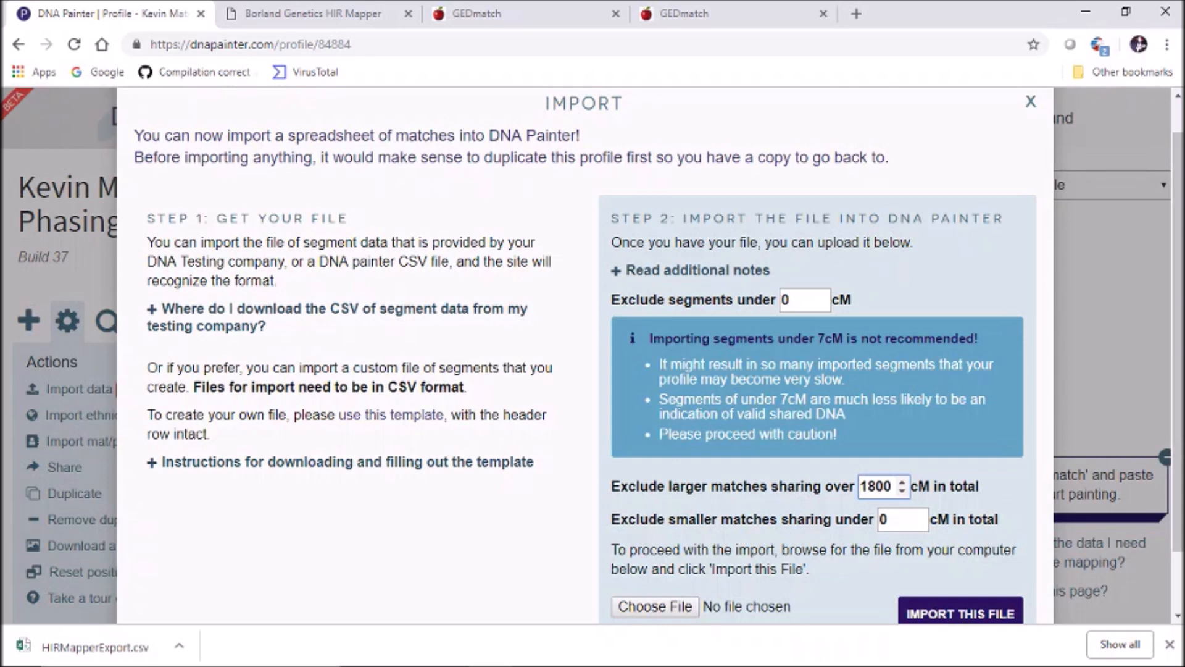
Import HIRMapperExport.csv into the profile, painting 222 new segments
click(655, 607)
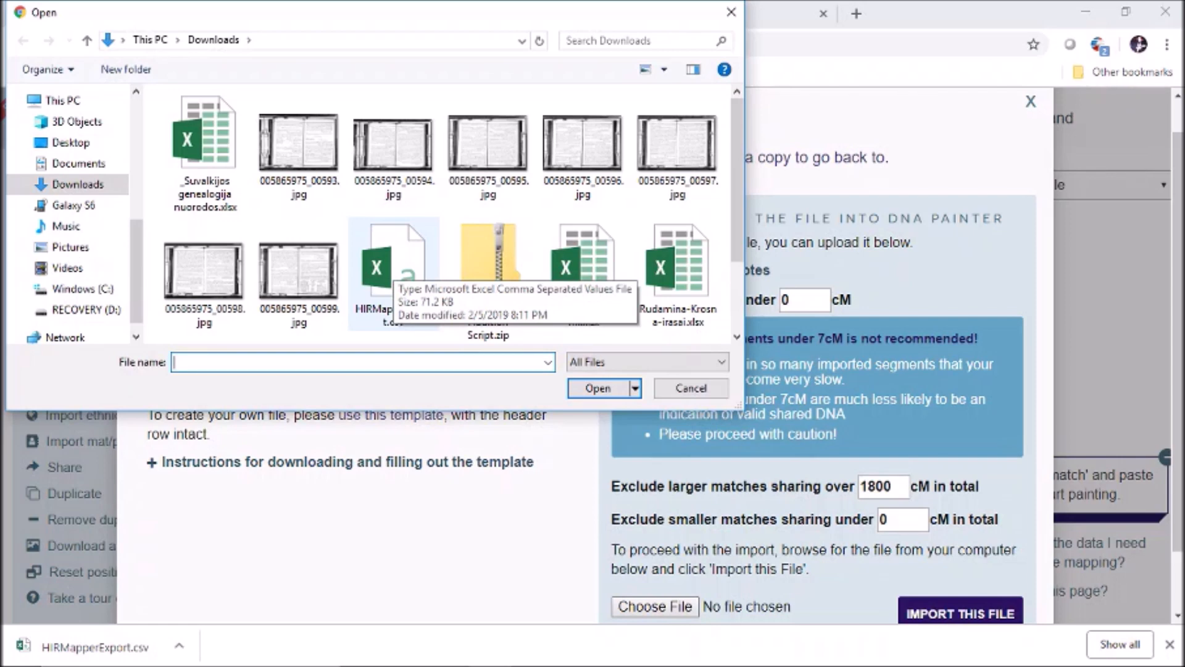
double_click(389, 271)
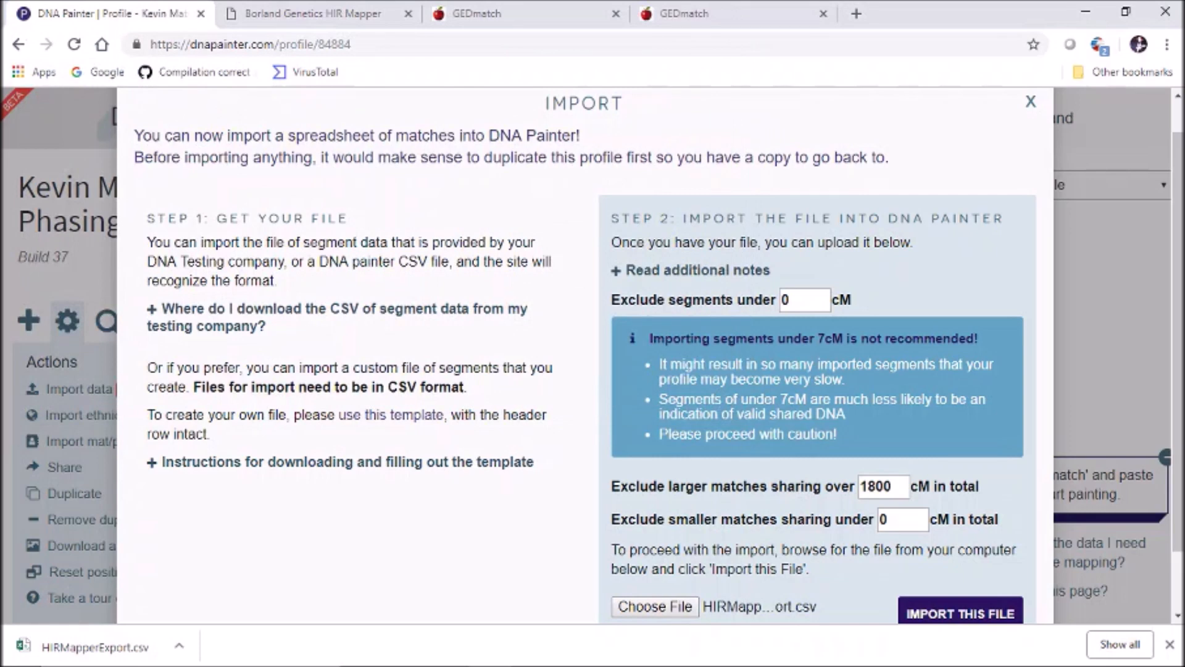
click(961, 613)
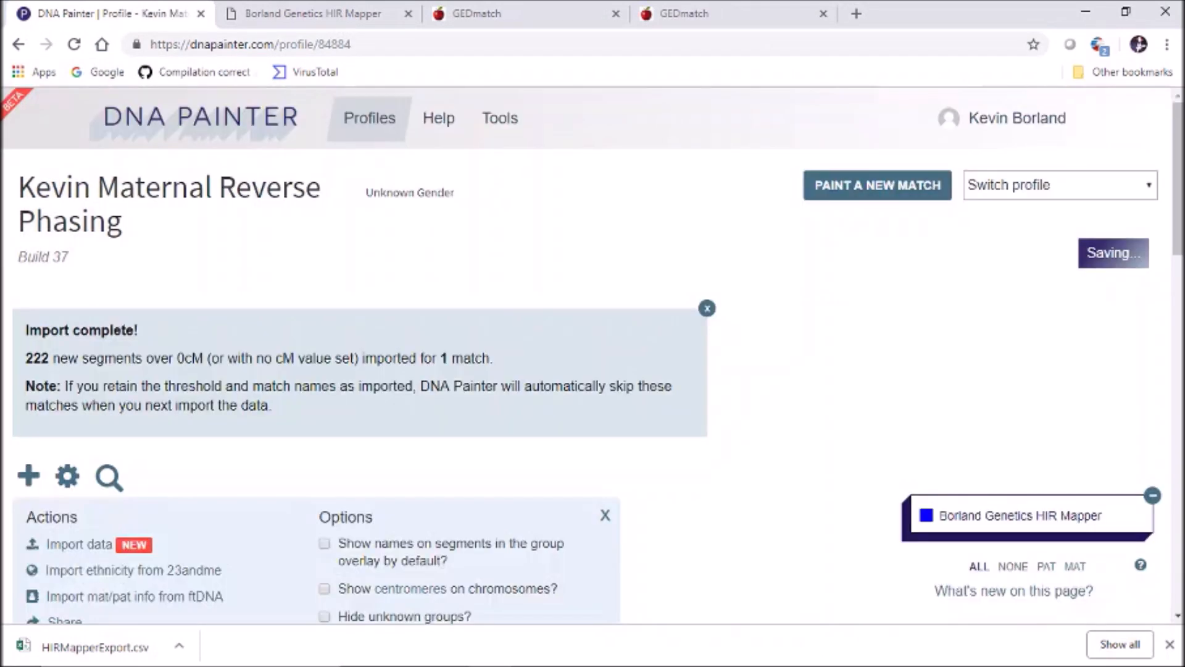
scroll(593, 355, down, 3)
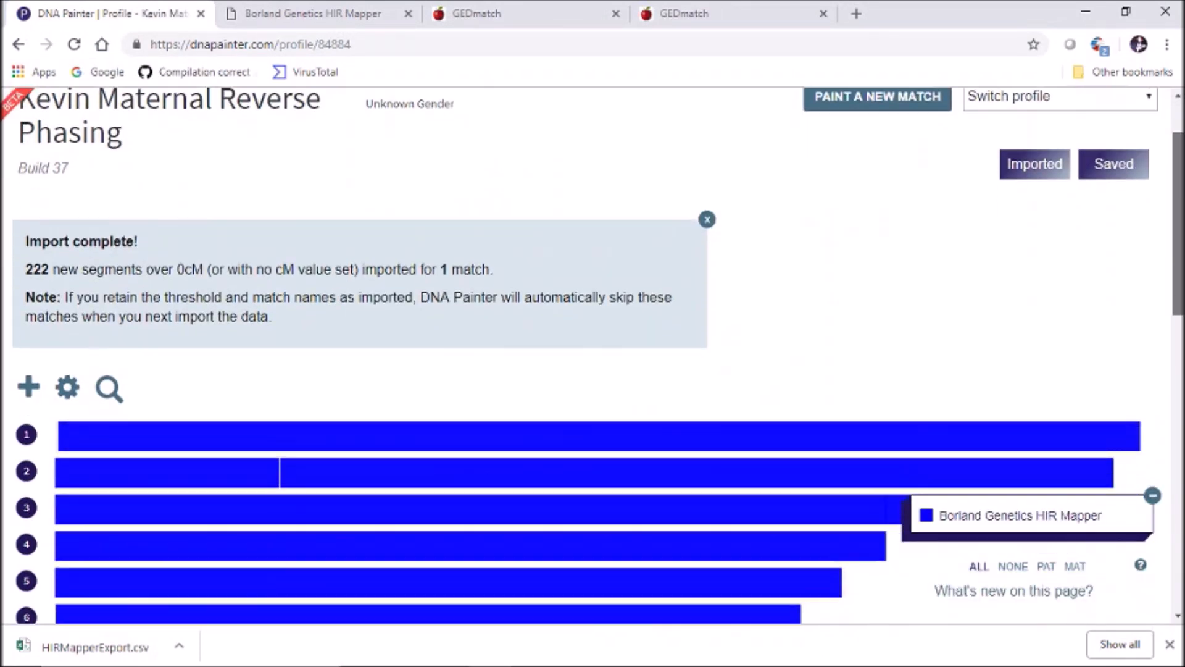
scroll(593, 355, down, 1)
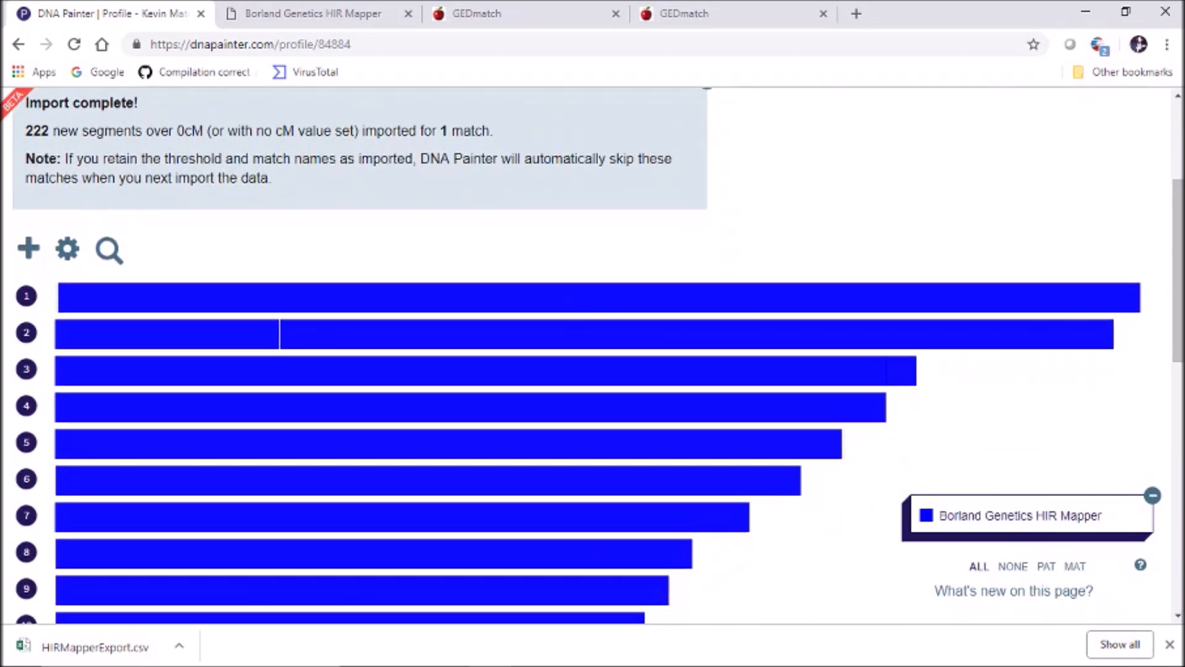
click(1020, 516)
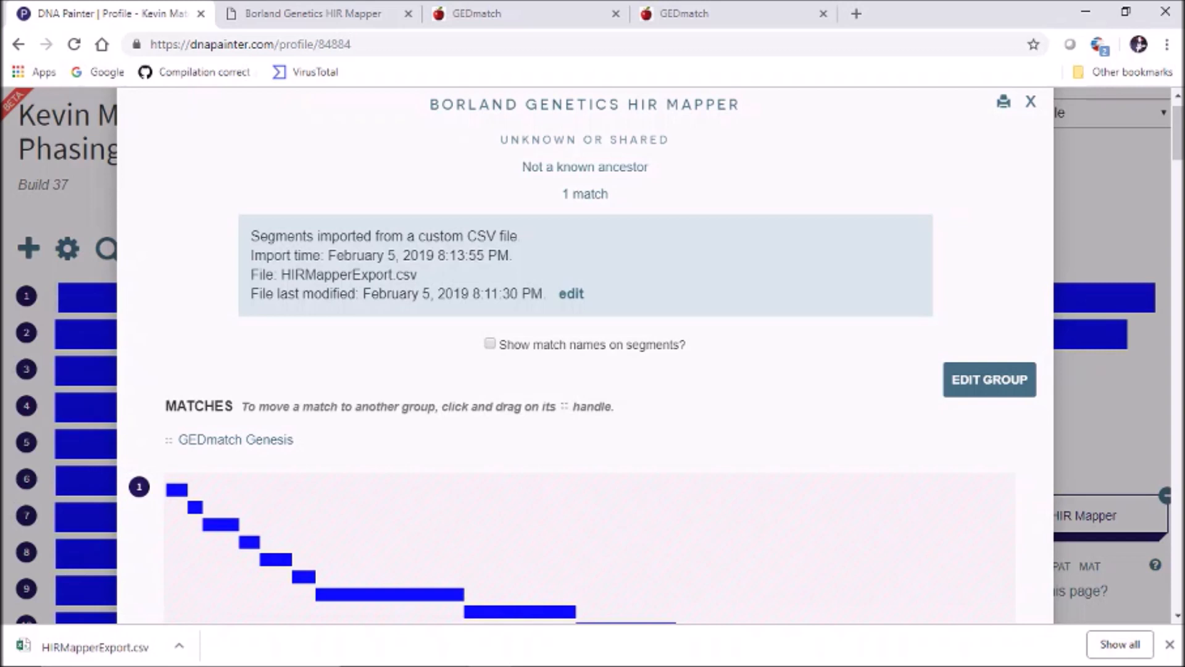
click(989, 379)
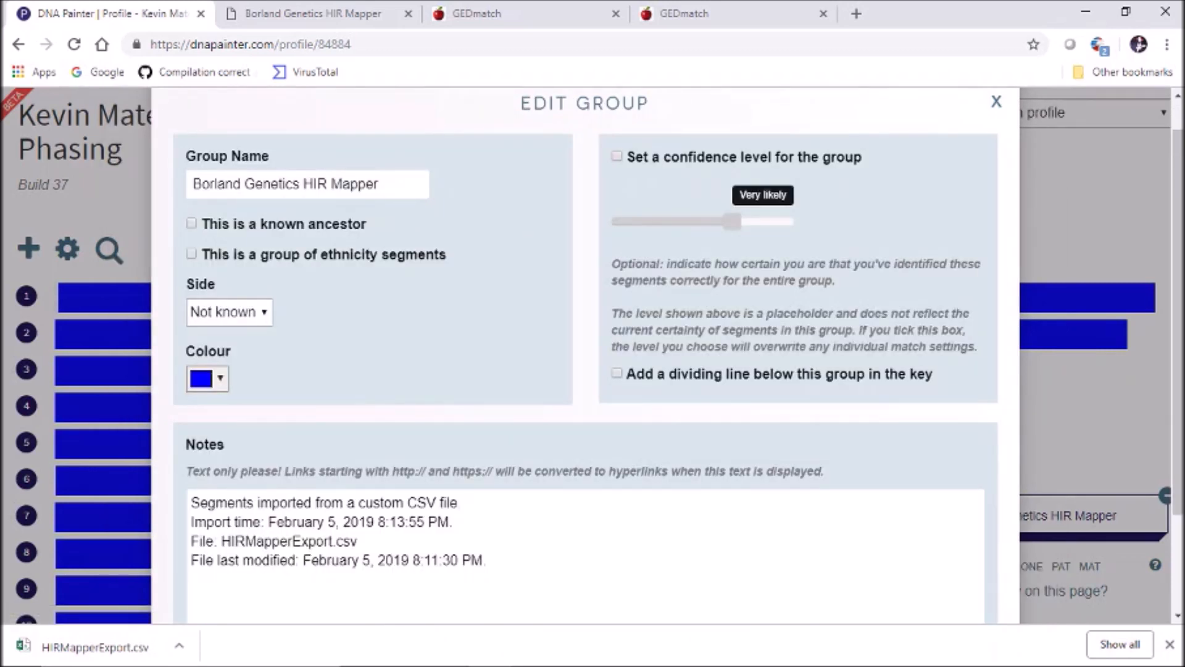
click(229, 311)
click(218, 342)
click(381, 184)
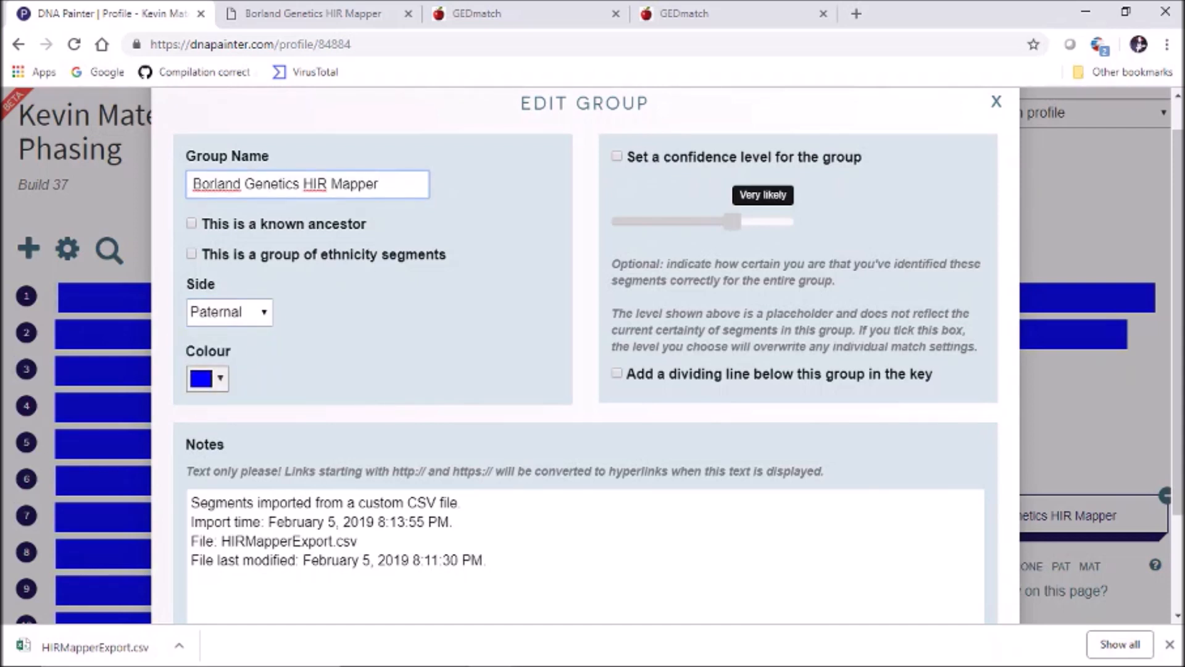
key(BackSpace)
key(BackSpace)
key(BackSpace)
key(BackSpace)
key(BackSpace)
key(BackSpace)
key(BackSpace)
key(BackSpace)
key(BackSpace)
key(BackSpace)
key(BackSpace)
key(BackSpace)
key(BackSpace)
key(BackSpace)
key(BackSpace)
key(BackSpace)
key(BackSpace)
key(BackSpace)
key(BackSpace)
key(BackSpace)
key(BackSpace)
key(BackSpace)
key(BackSpace)
text(Checklist Segments (Kevin contrib))
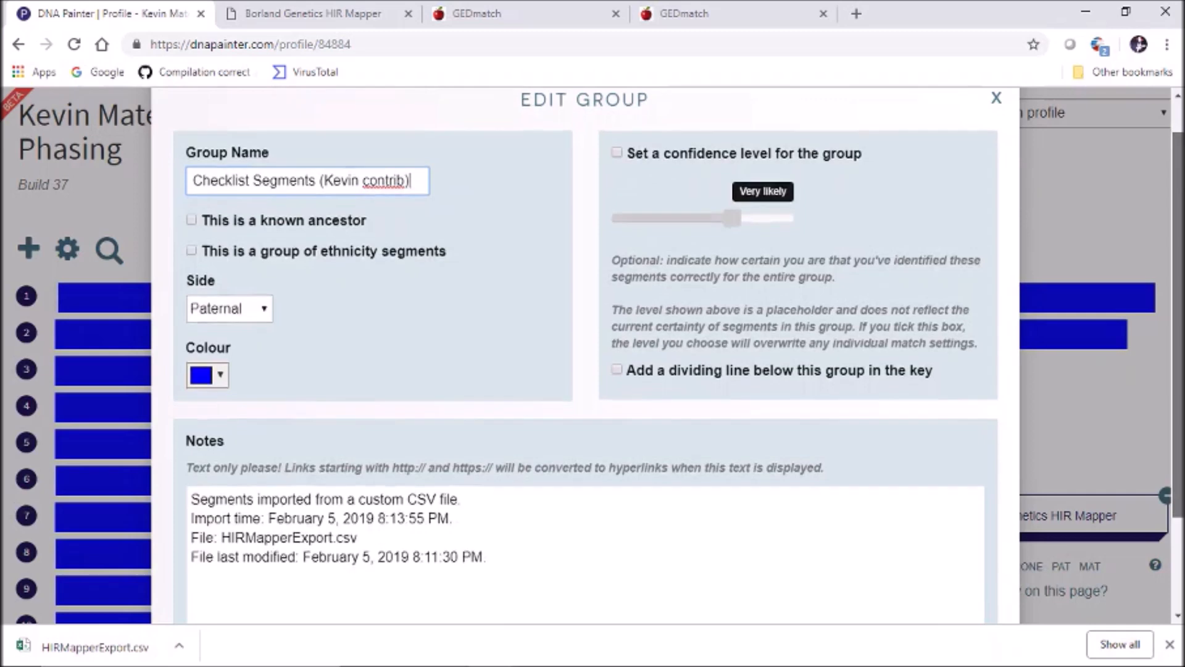
scroll(585, 355, down, 2)
click(948, 563)
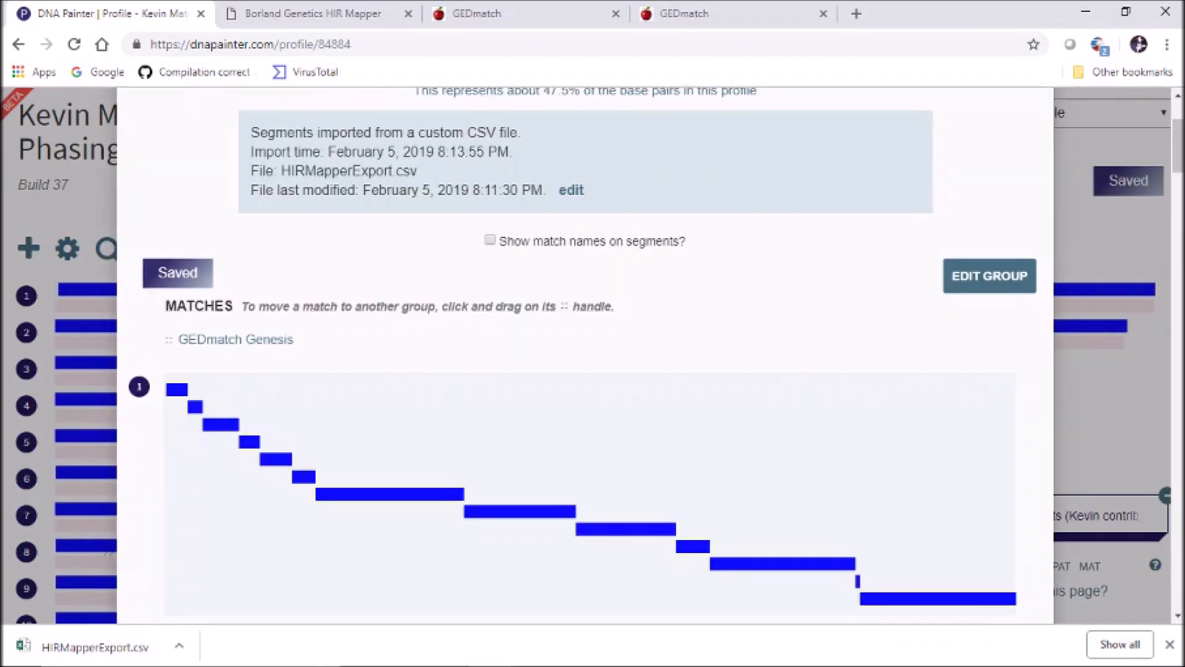
scroll(585, 355, up, 3)
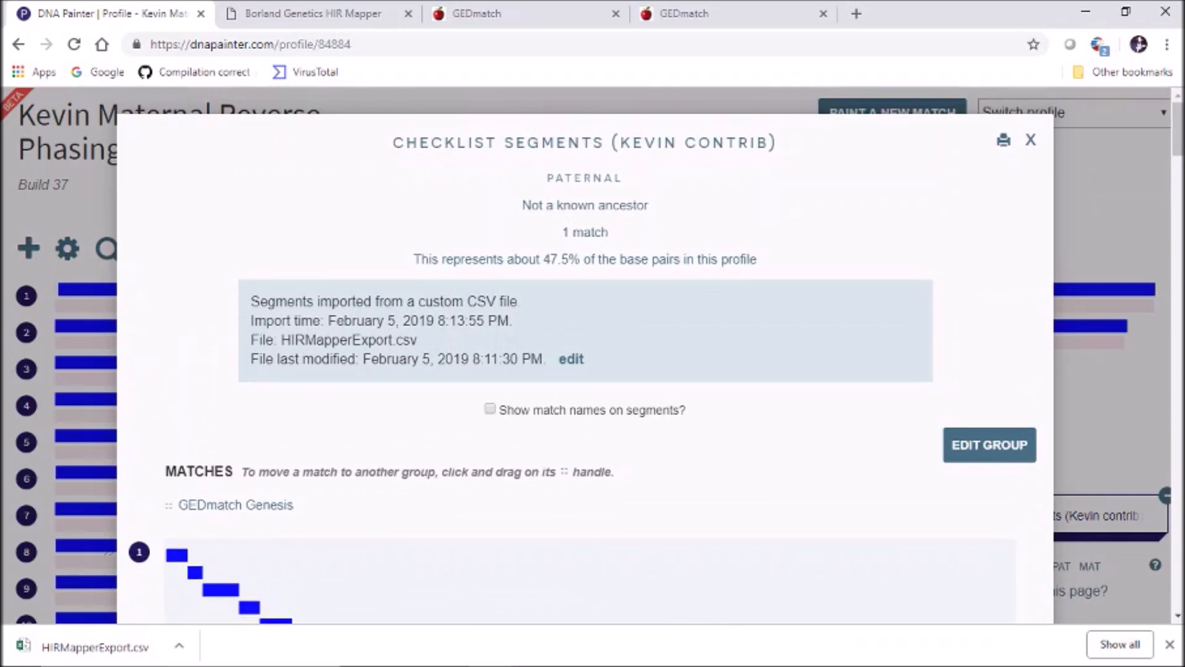
click(1031, 140)
scroll(593, 354, down, 3)
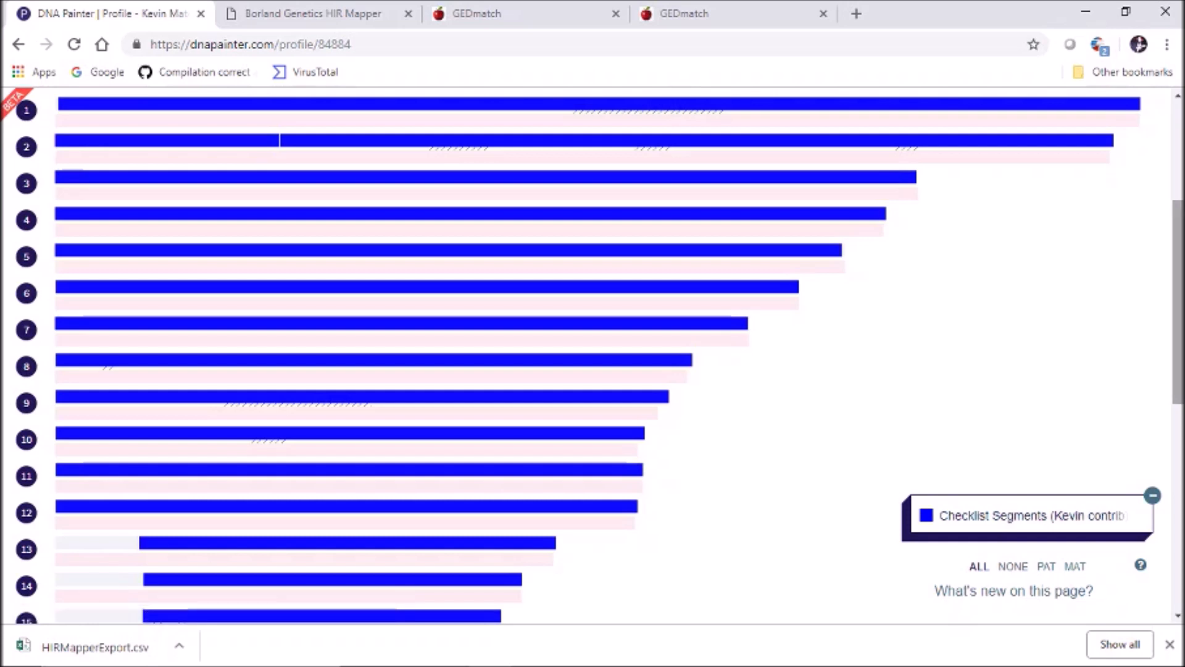
scroll(592, 355, up, 2)
scroll(592, 355, down, 1)
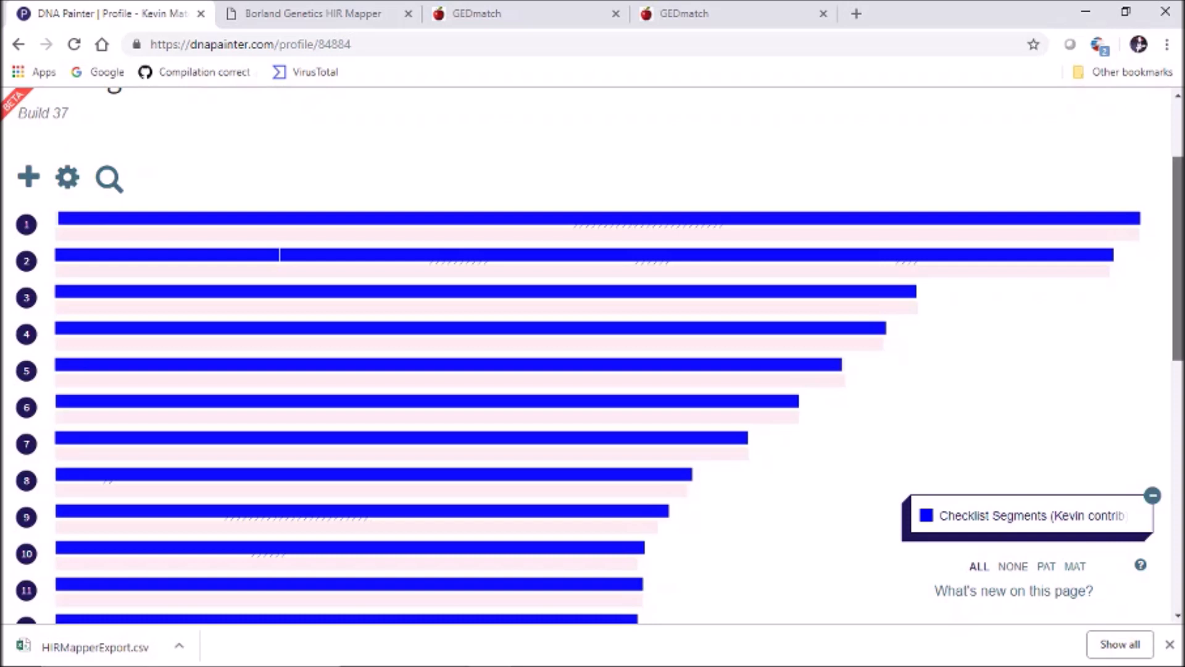
scroll(593, 355, down, 1)
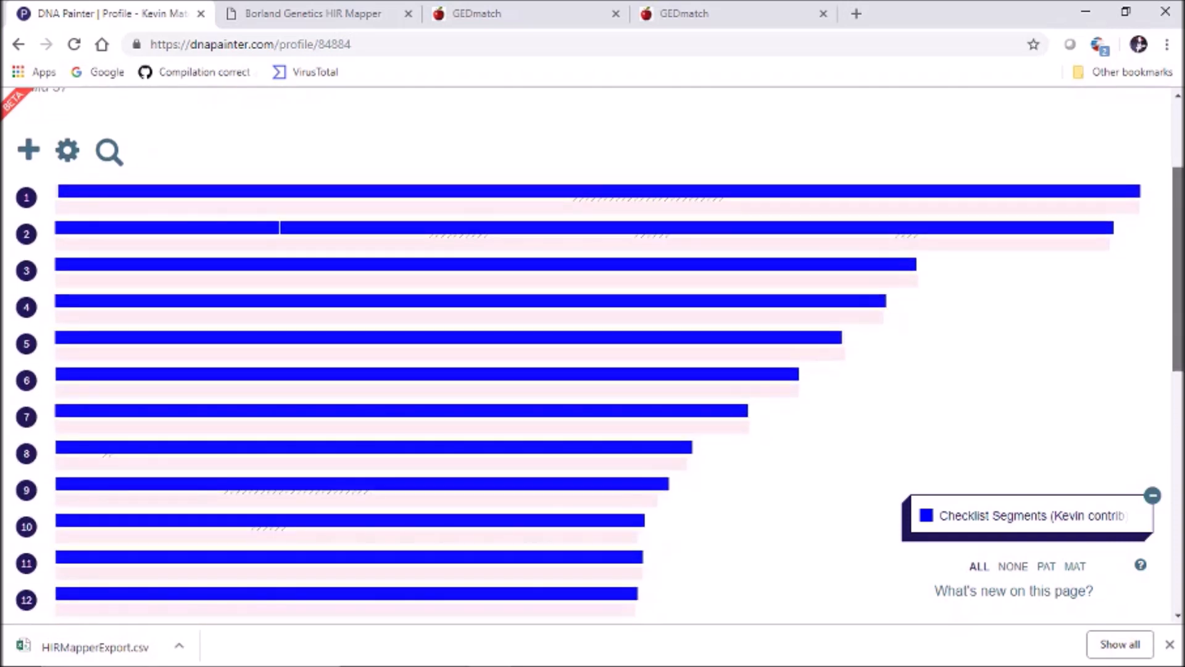
scroll(593, 354, down, 1)
scroll(592, 355, up, 1)
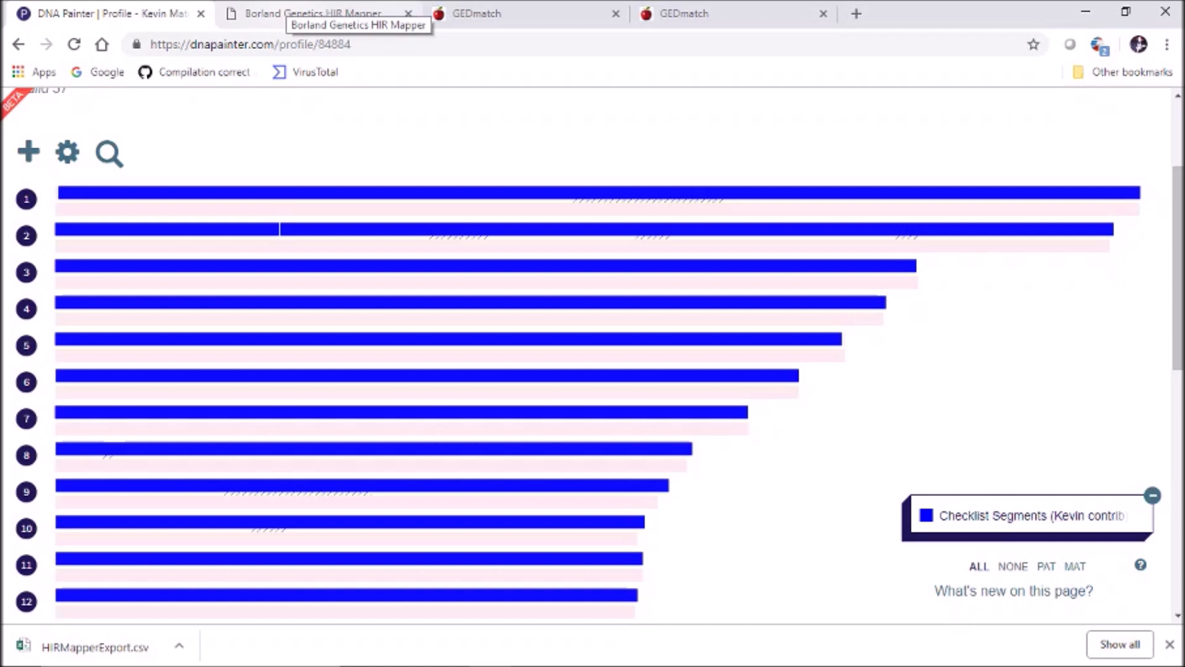
click(290, 14)
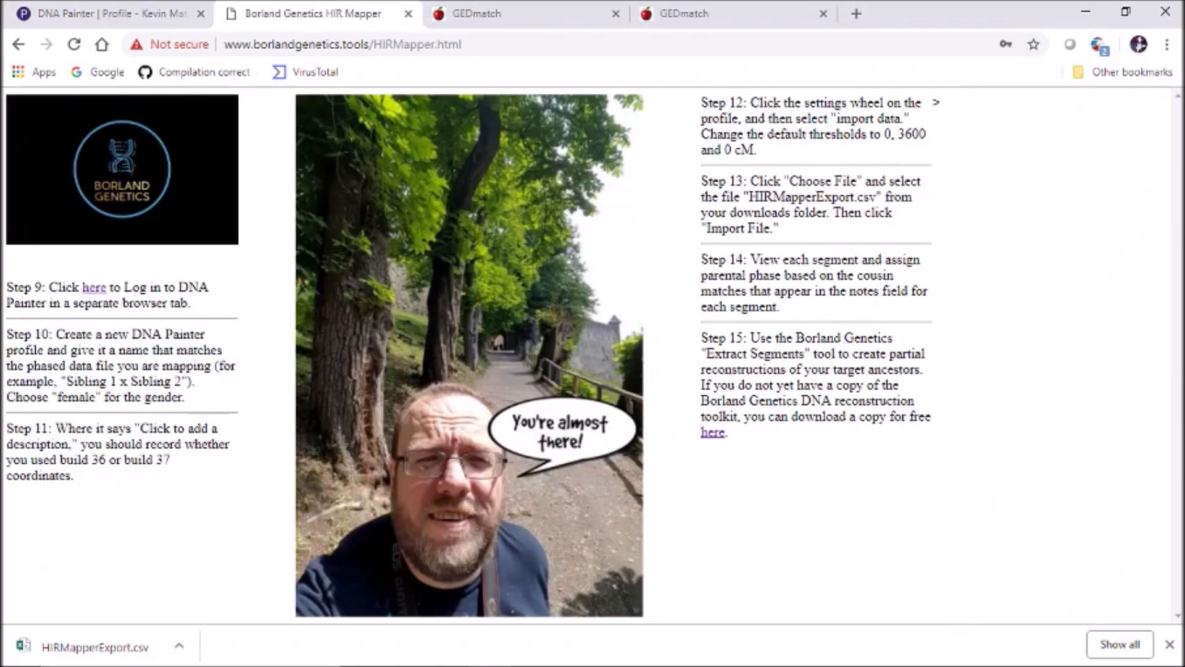
click(678, 13)
click(476, 14)
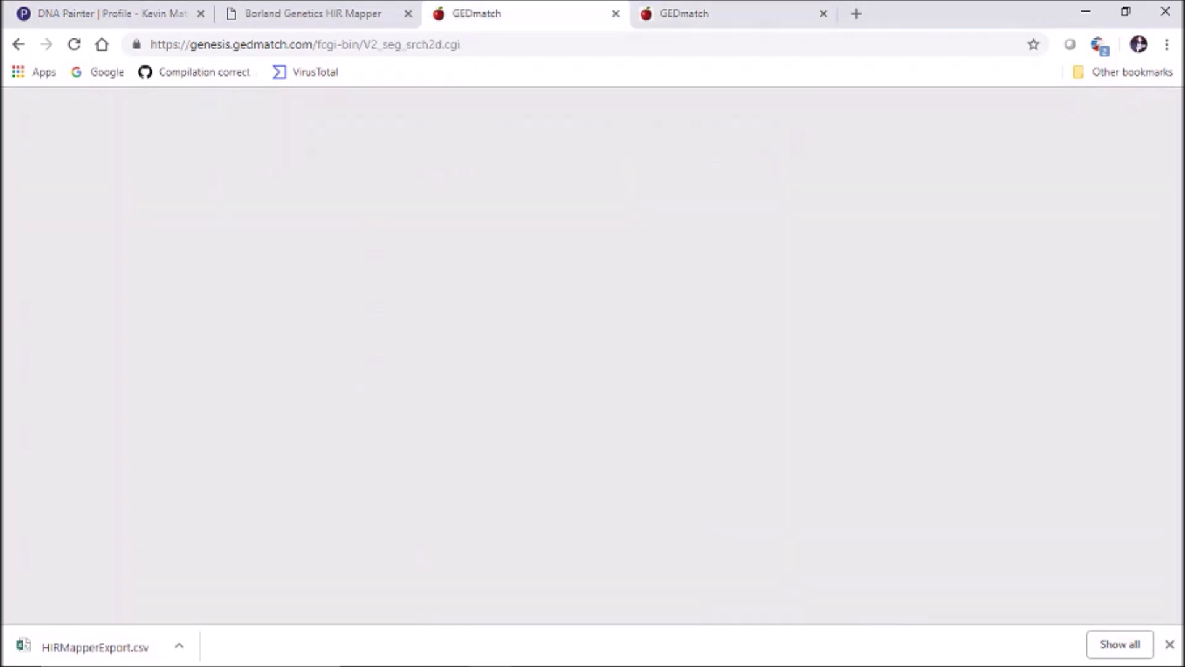
click(105, 13)
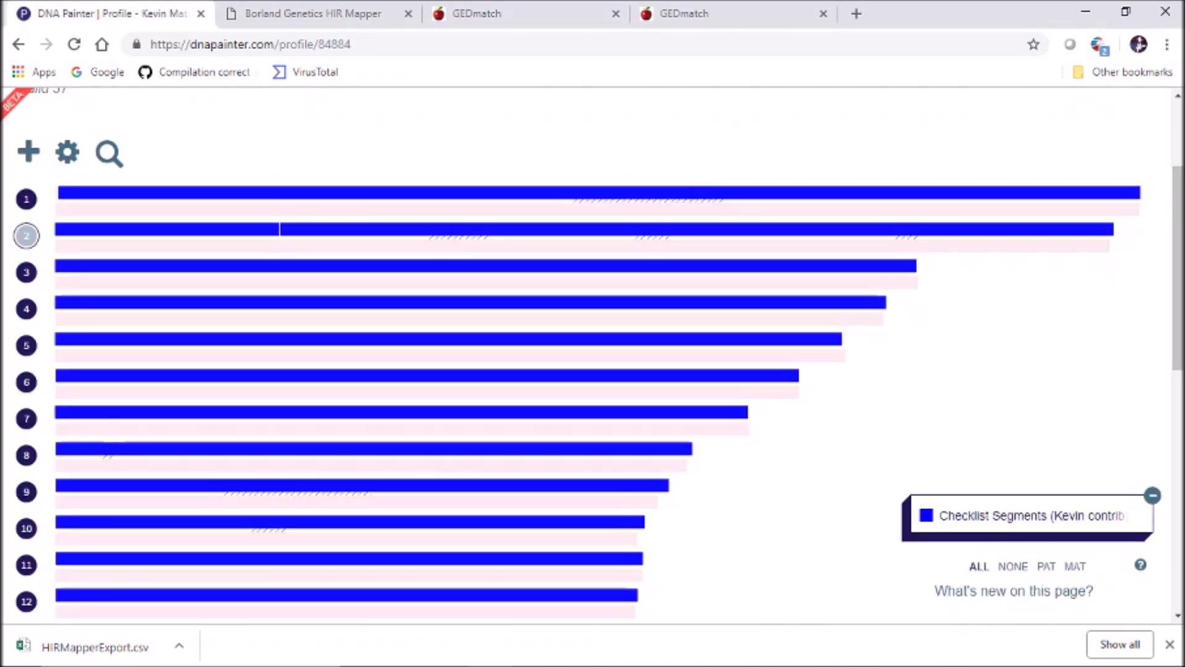
Open the edit form for the chromosome 2 segment at 8,285,109–42,465,484
click(26, 235)
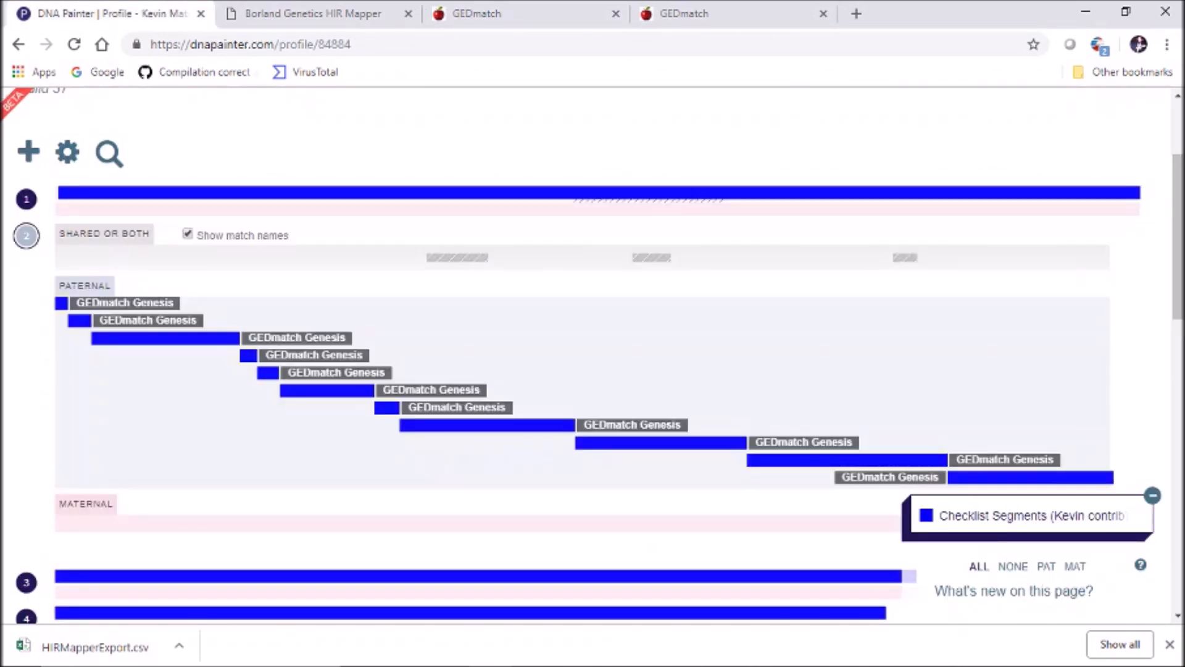
click(172, 338)
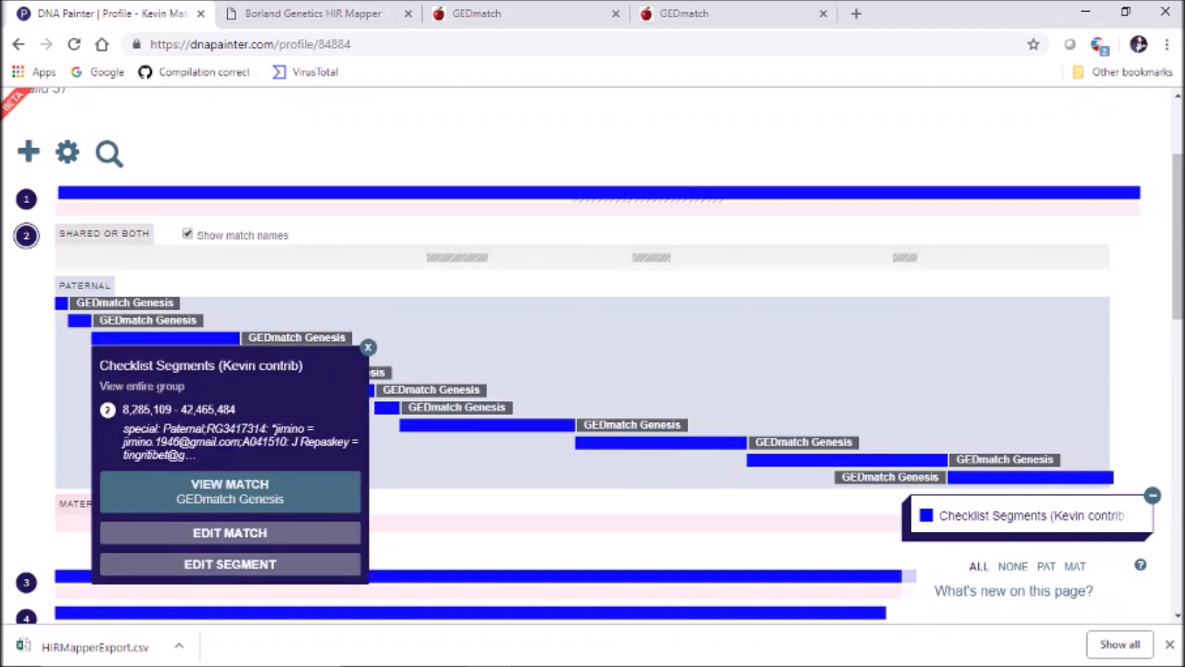
click(229, 564)
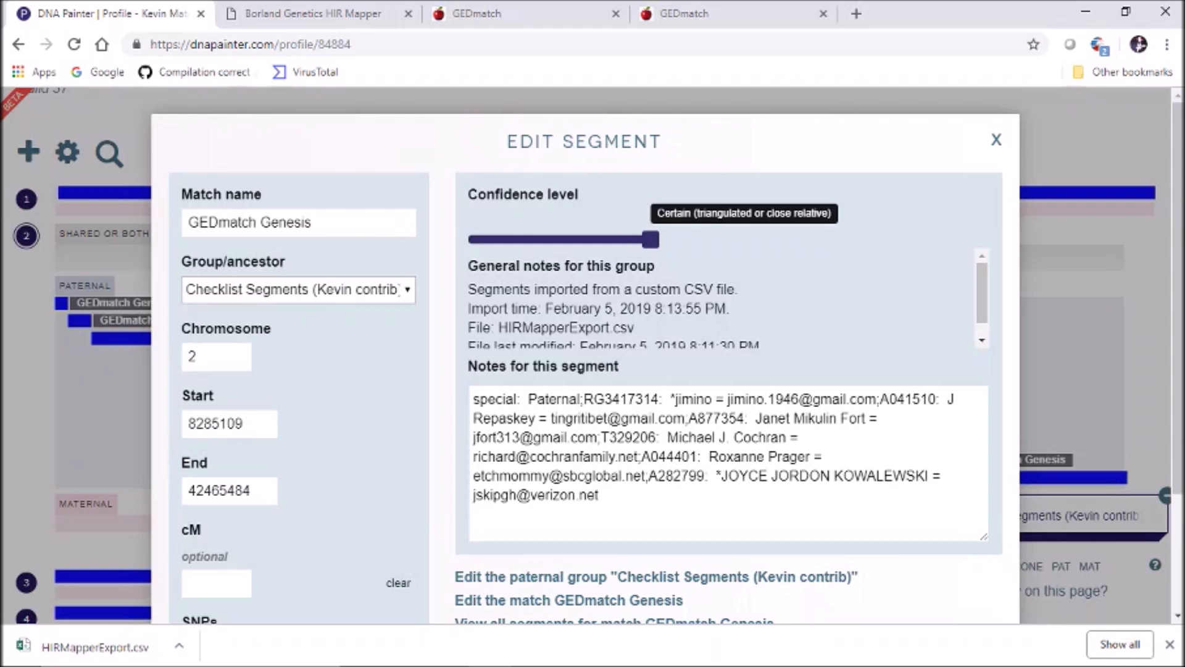
mouse_move(579, 399)
mouse_down()
mouse_move(476, 399)
mouse_move(580, 398)
mouse_up()
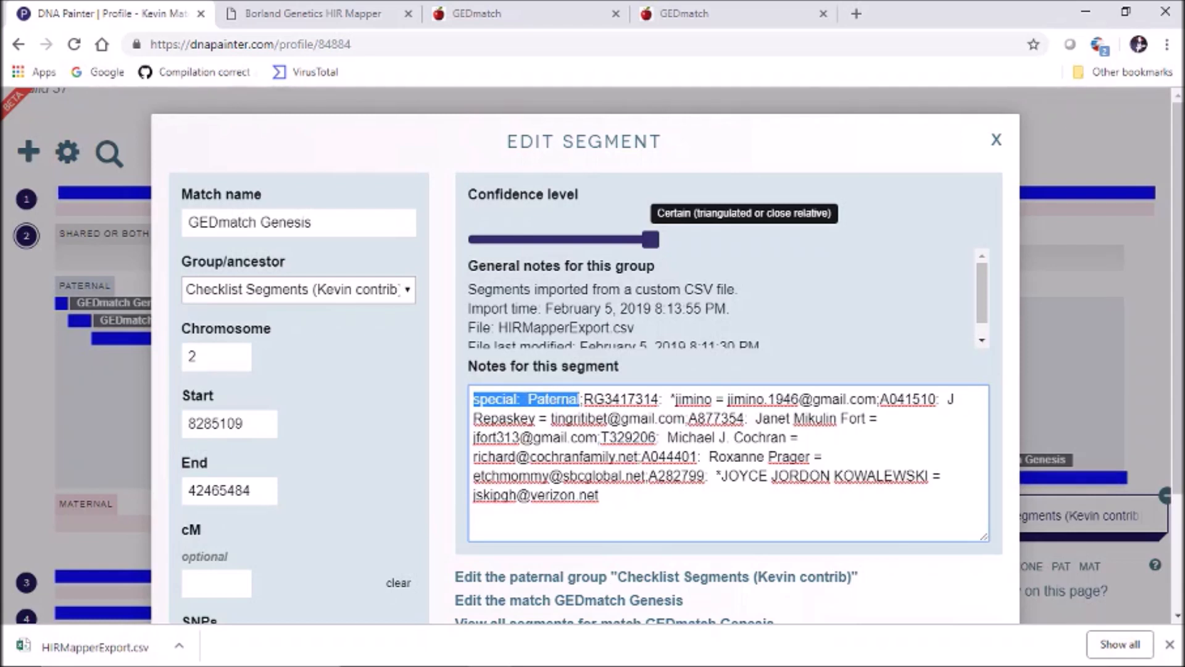
click(529, 418)
Save the segment into a new paternal group named 'Joseph (Kevin contrib)'
click(406, 289)
key(Up)
key(Up)
key(Down)
key(Return)
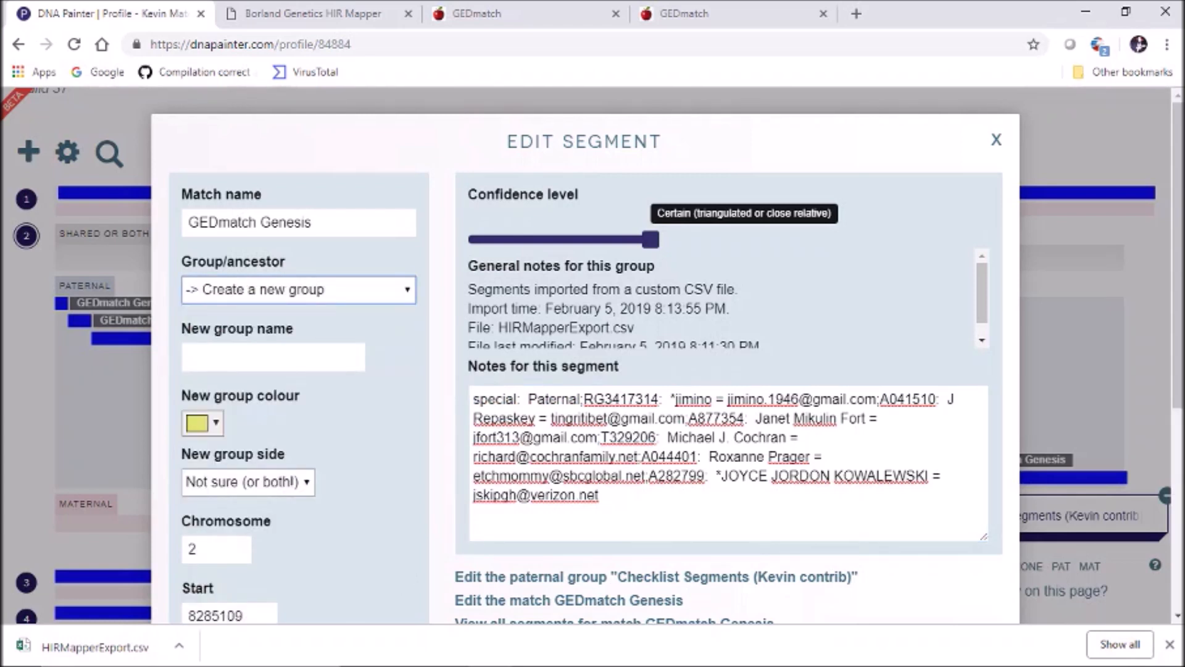
key(Tab)
text(Joseph (Kevin contrib))
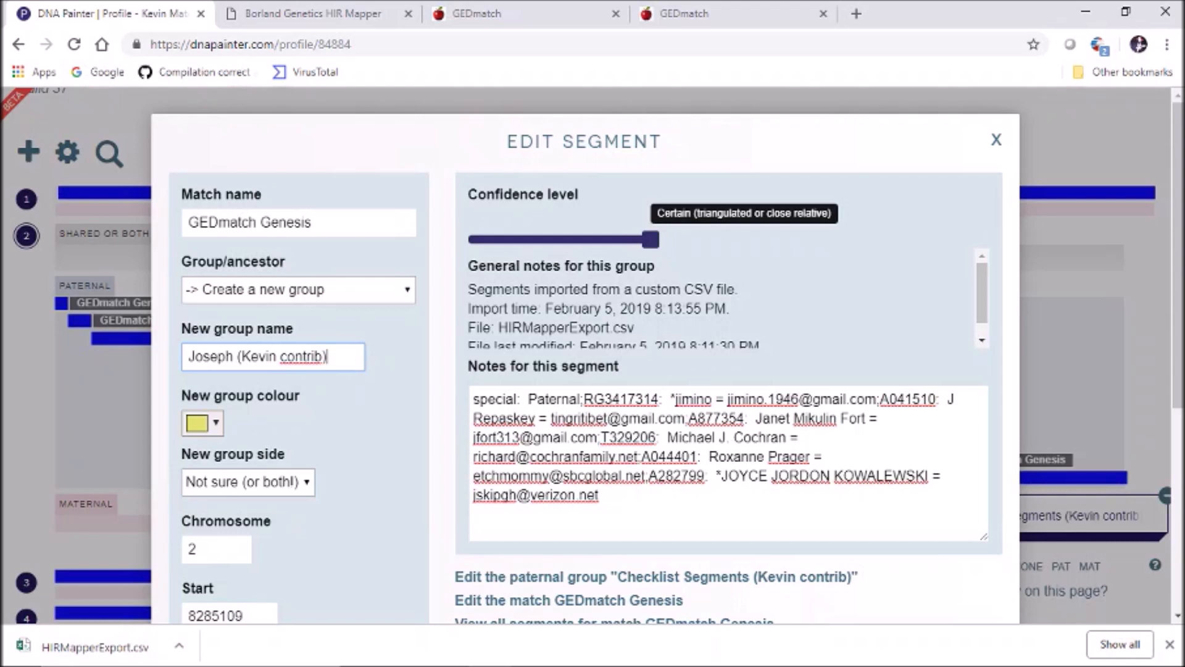
scroll(585, 355, down, 2)
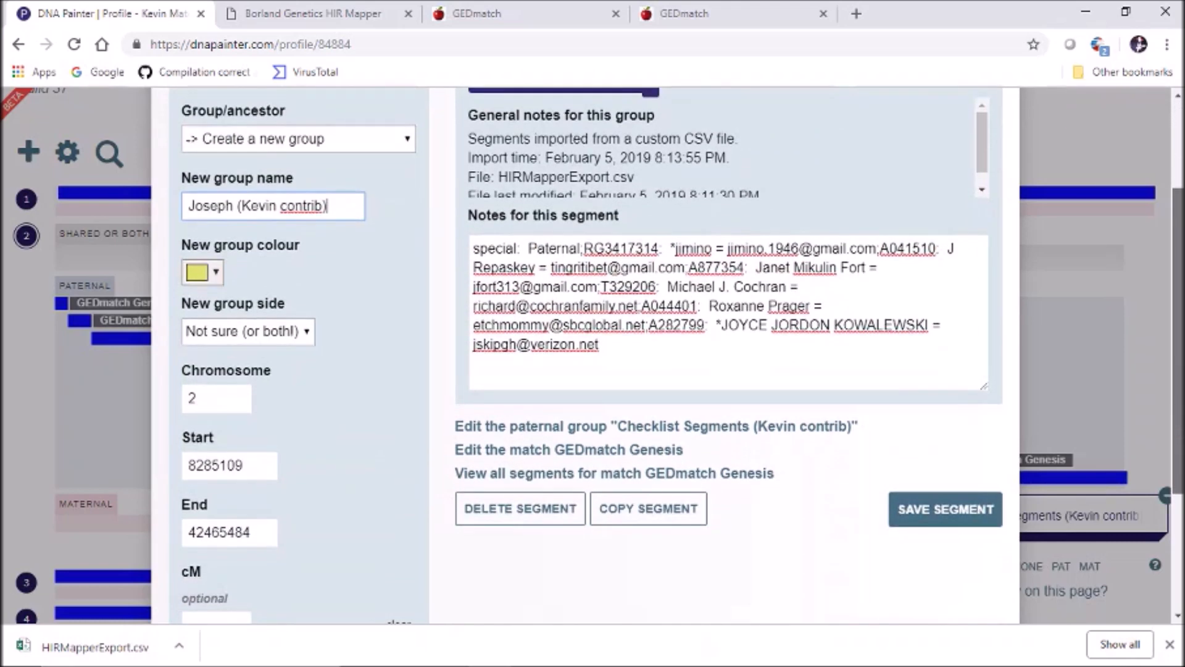
click(248, 332)
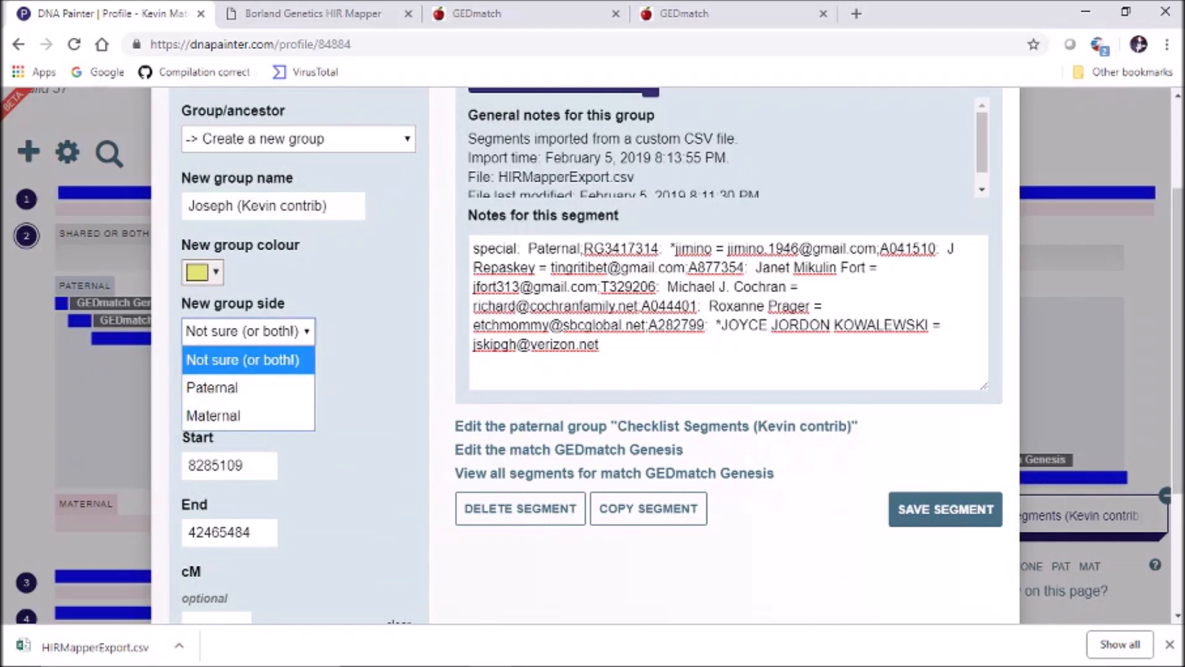
click(212, 388)
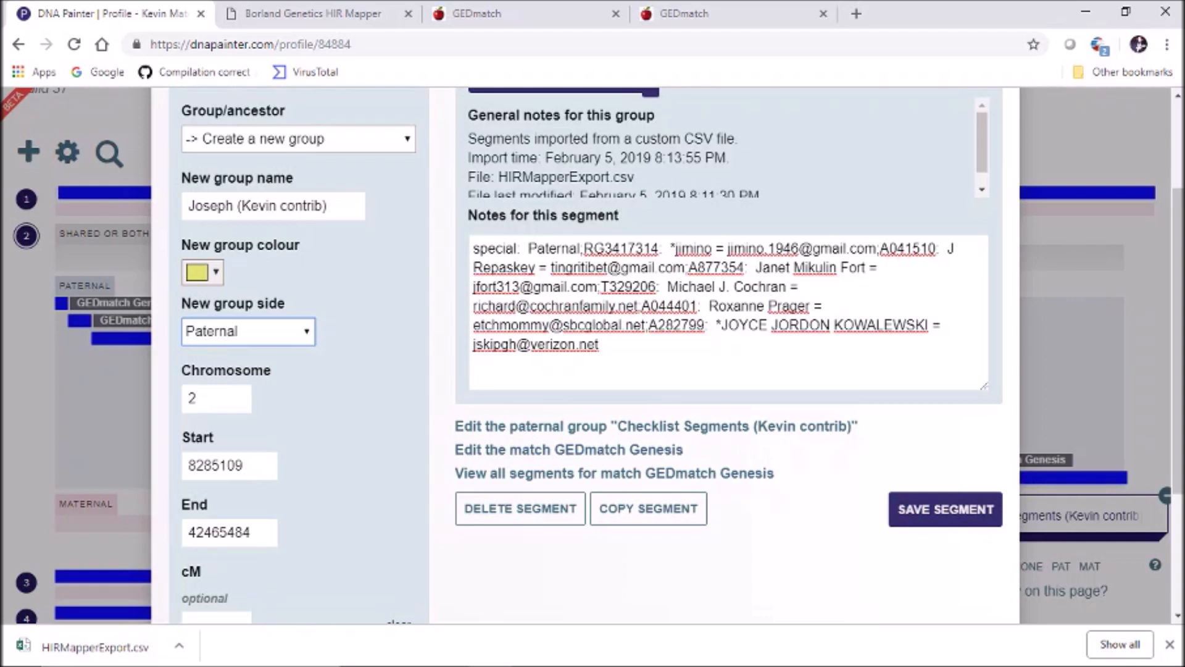
click(945, 508)
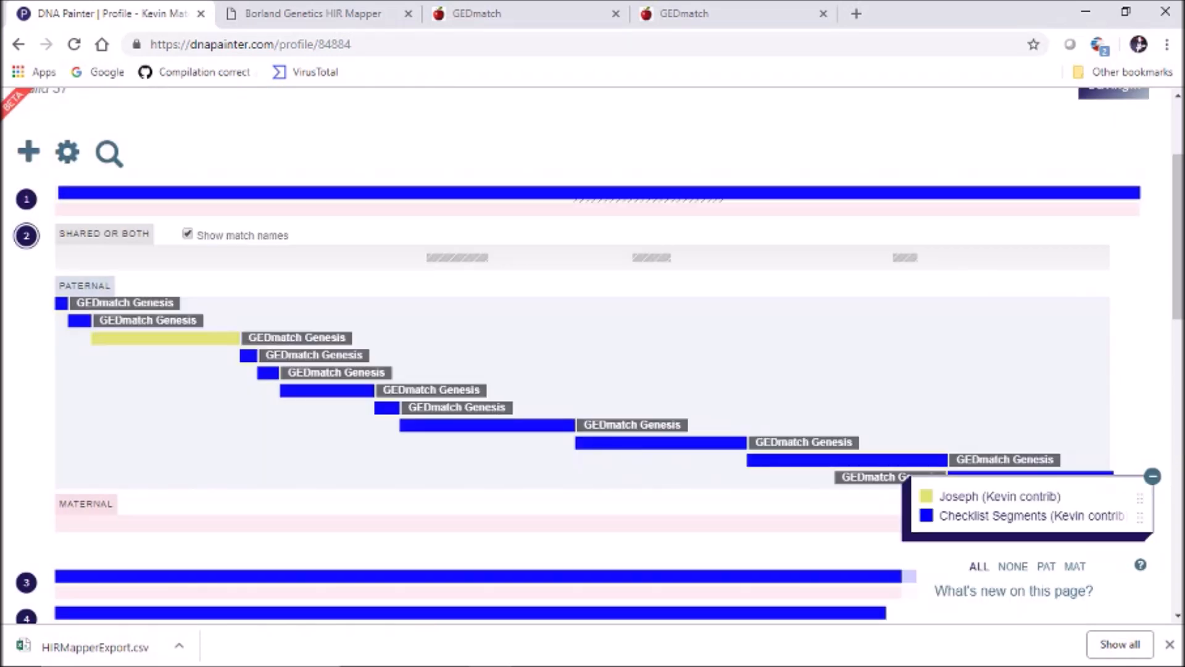
Assign the 46,400,478–51,548,039 chromosome 2 segment to Joseph (Kevin contrib) and save
click(26, 236)
click(26, 236)
click(248, 355)
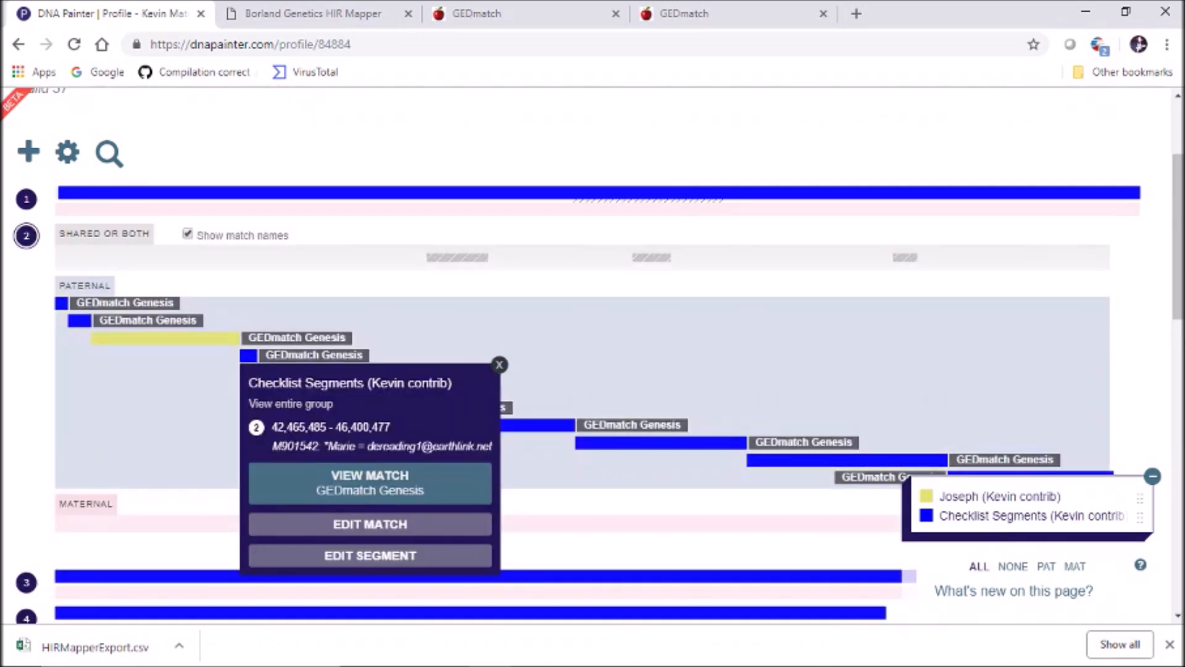
click(500, 365)
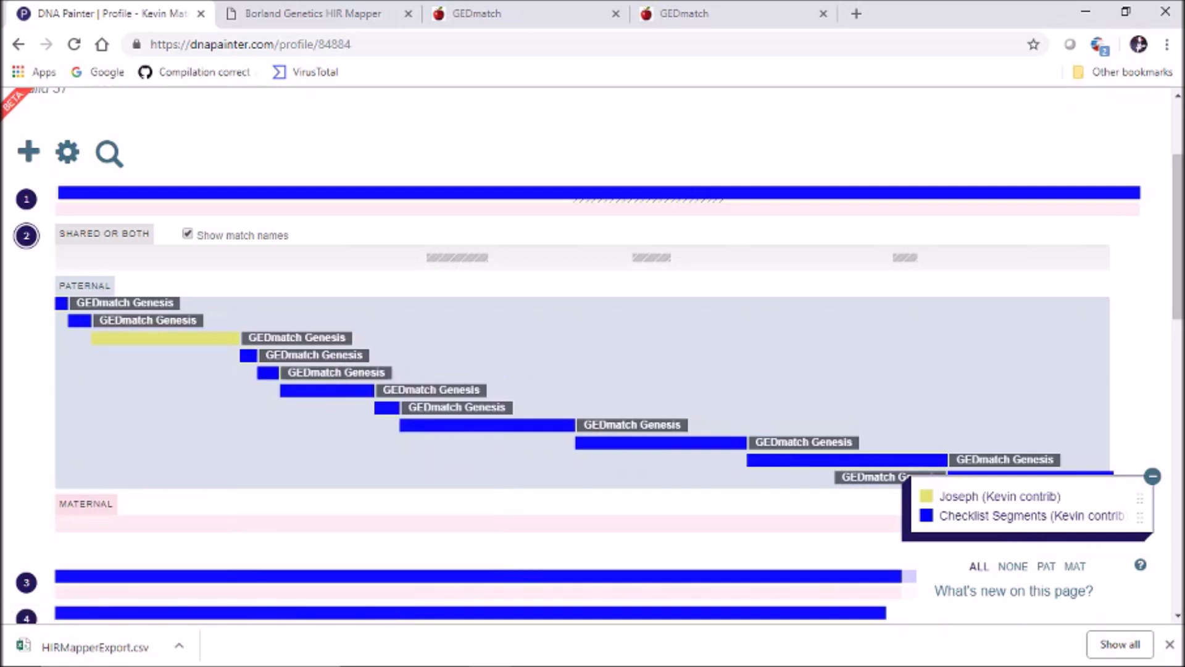
click(268, 373)
click(367, 573)
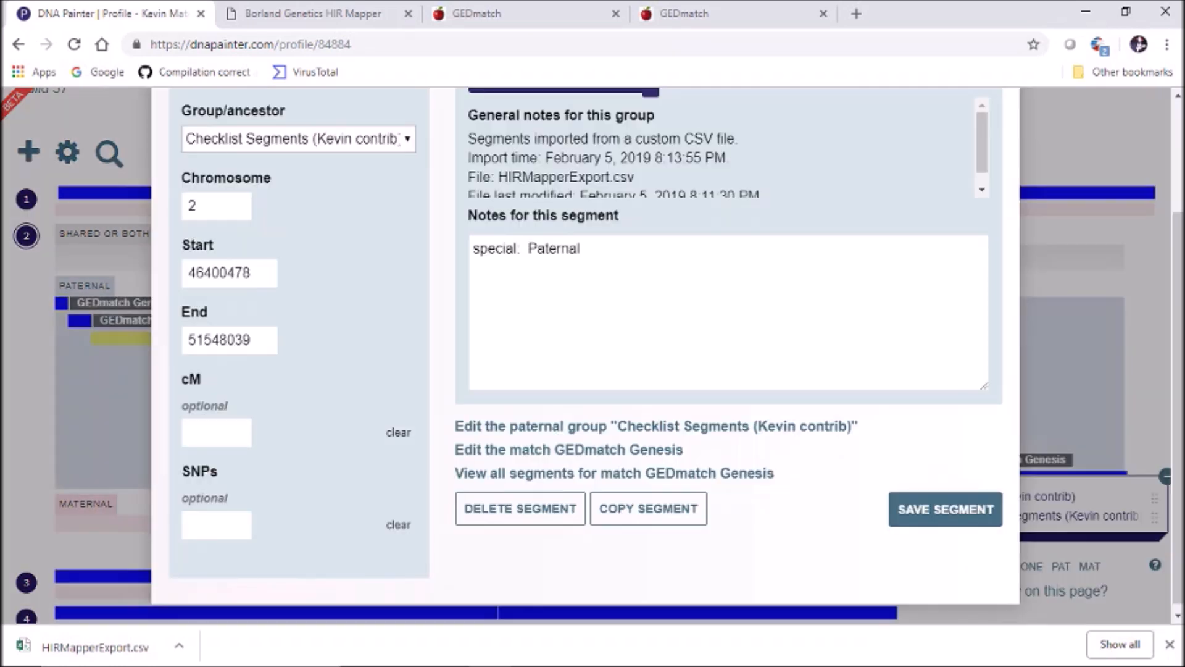
click(299, 139)
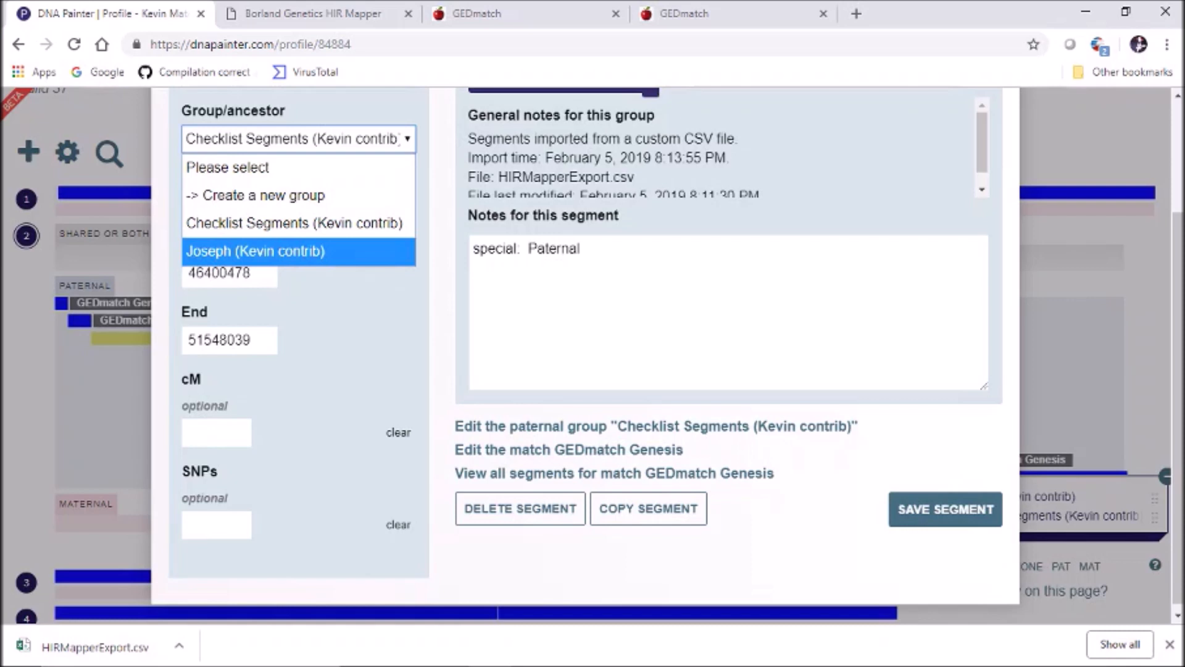
click(293, 250)
click(945, 508)
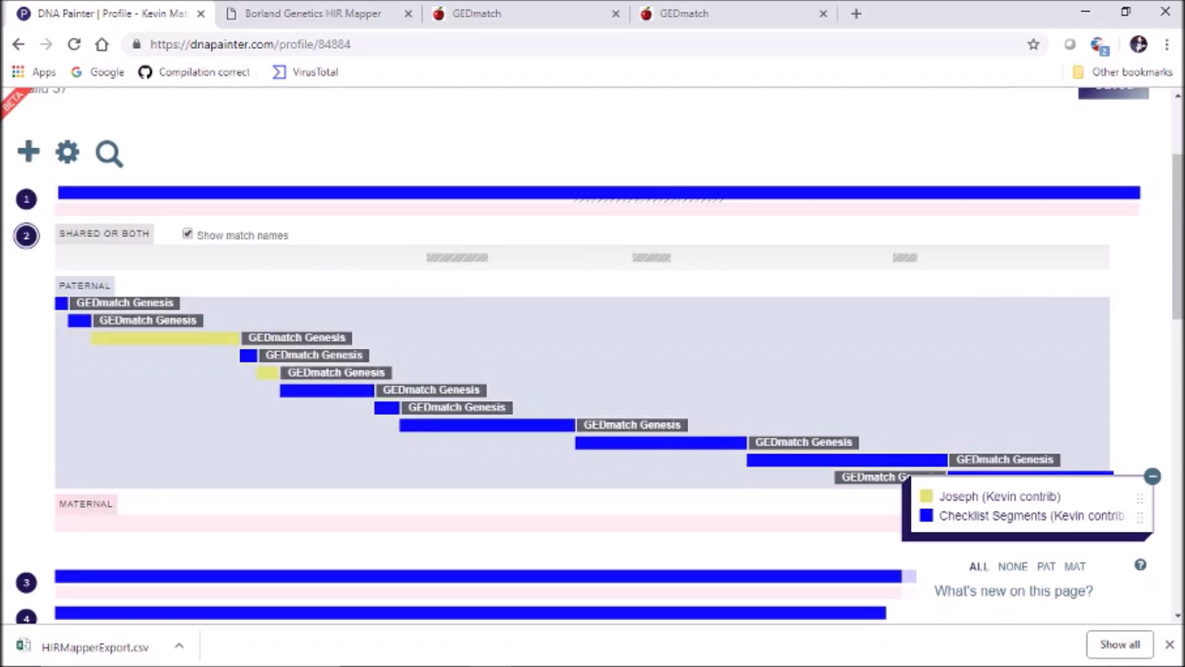
Inspect the 51,548,040–73,333,985 segment and its GEDmatch Genesis match settings without changing anything
click(327, 390)
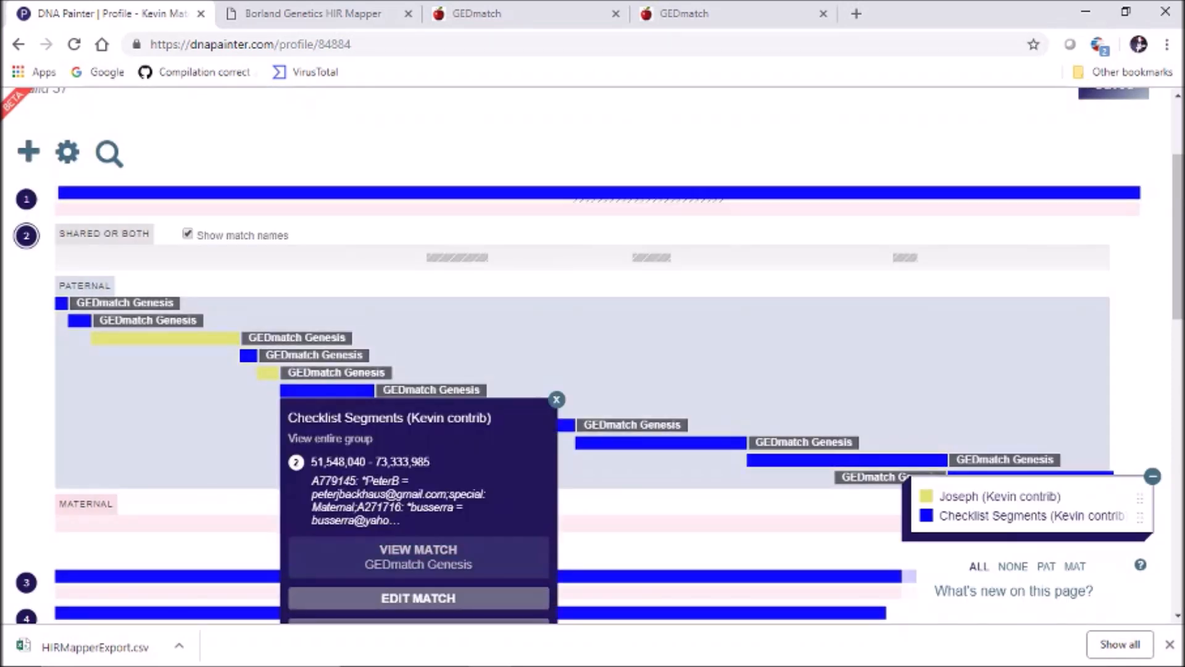
click(418, 597)
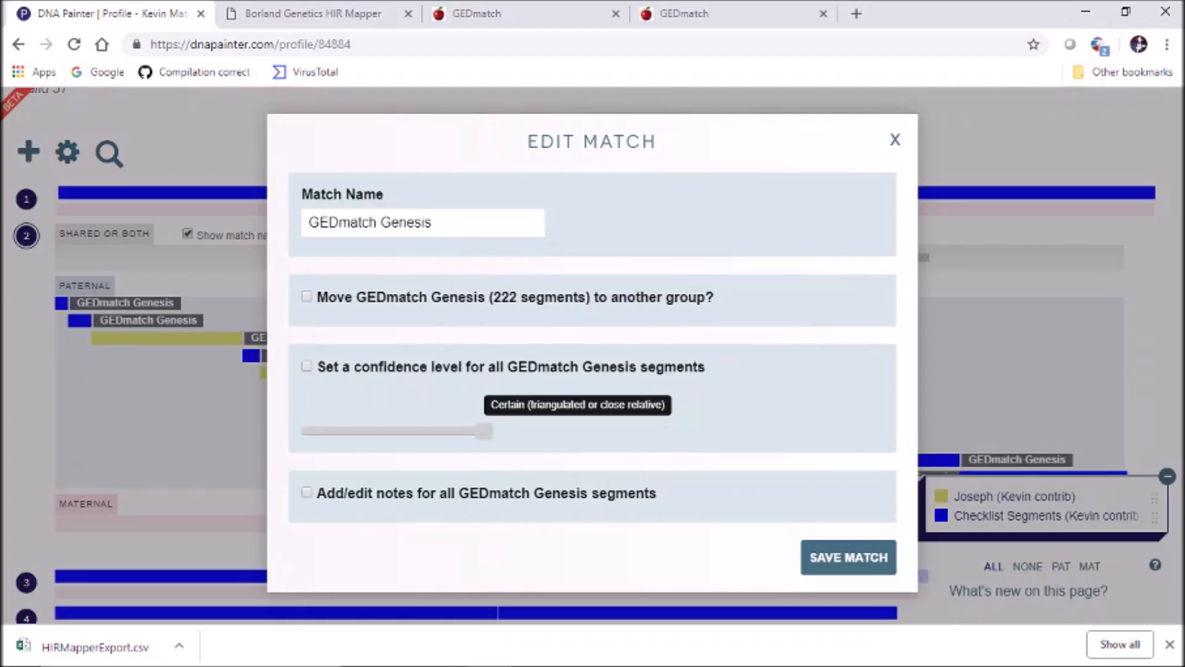
click(895, 141)
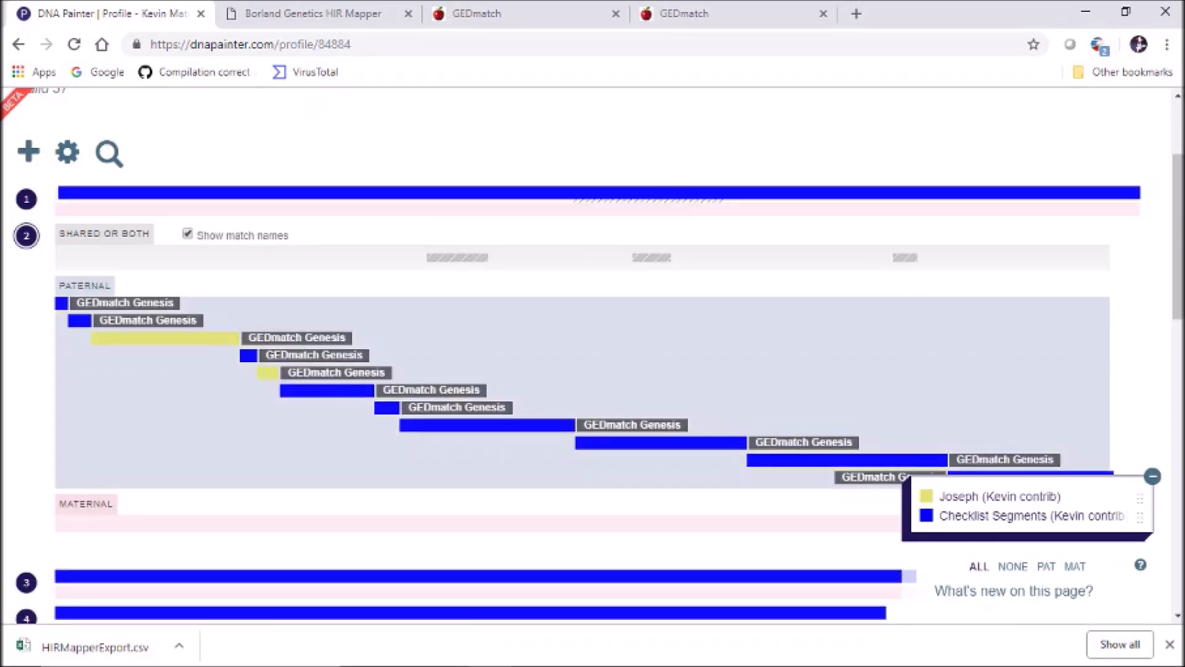
click(328, 390)
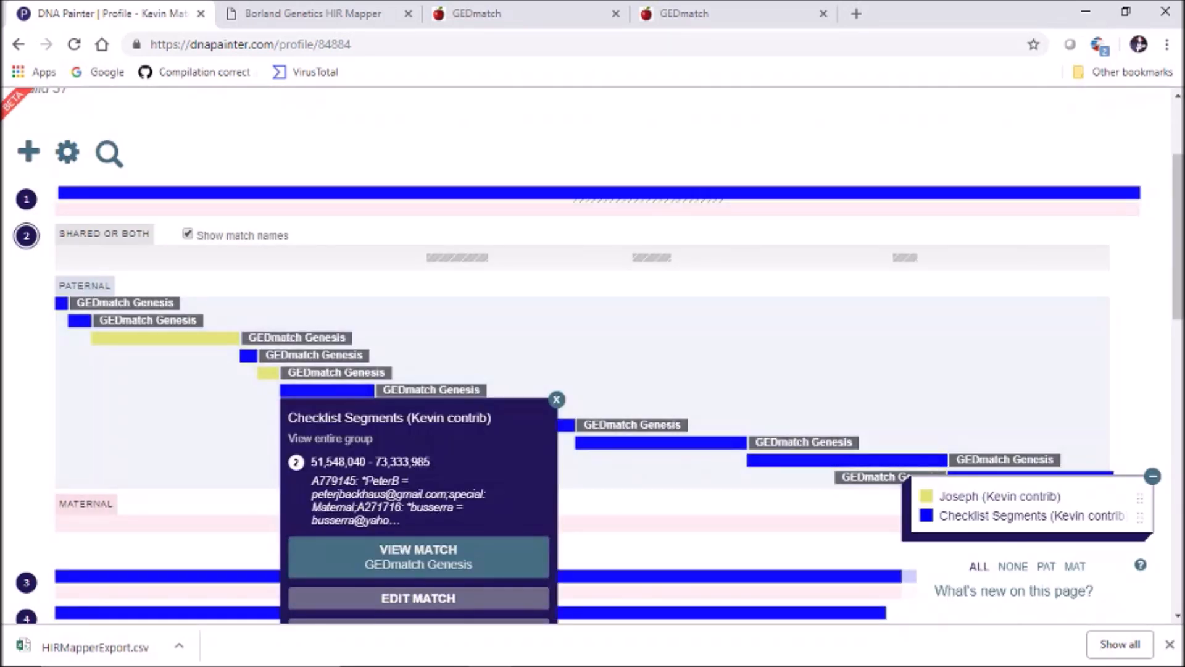
Save the 51,548,040–73,333,985 segment into a new group named 'Margaret (Kevin contrib)'
scroll(418, 493, down, 2)
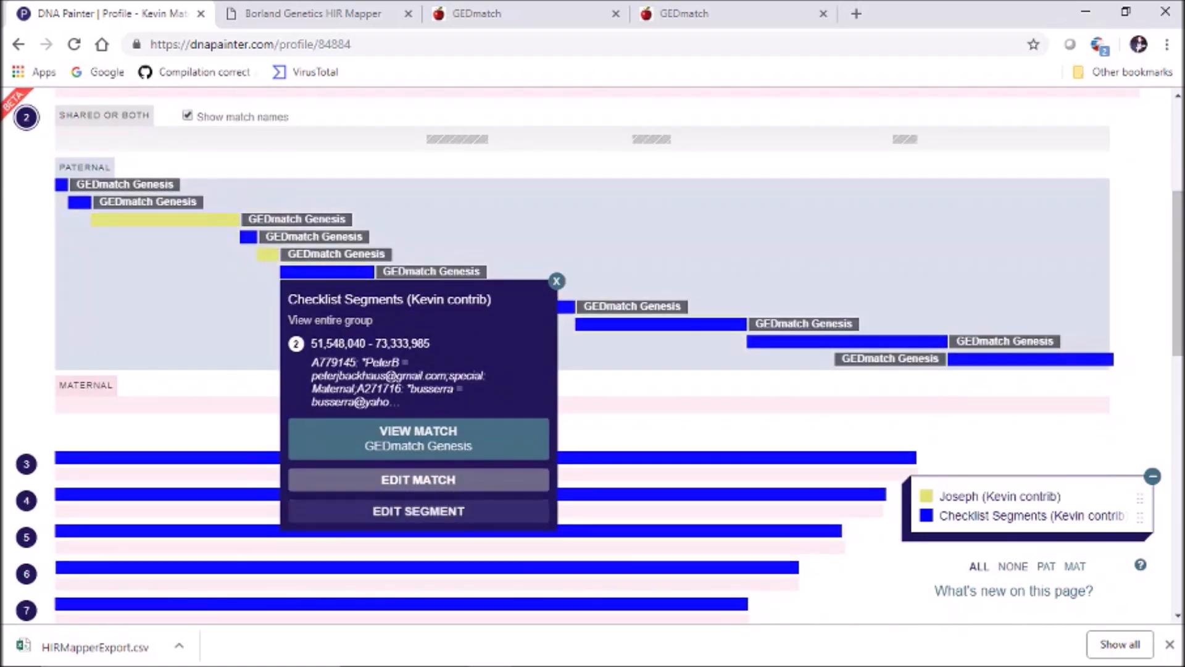
click(419, 508)
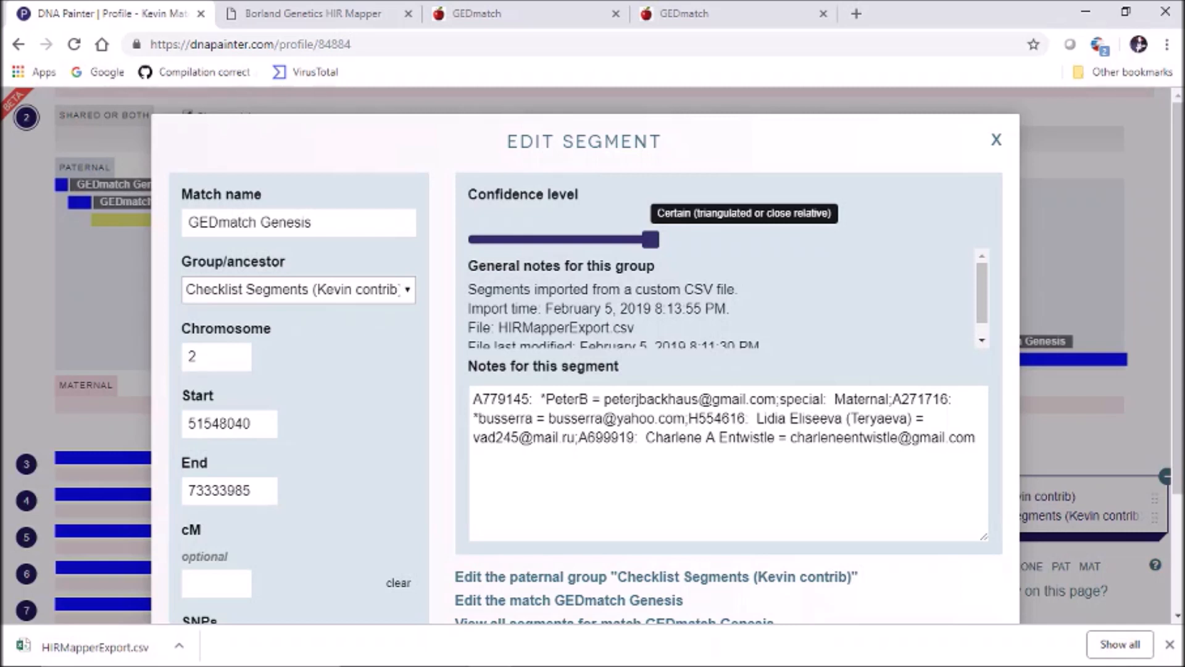
drag(780, 399, 886, 399)
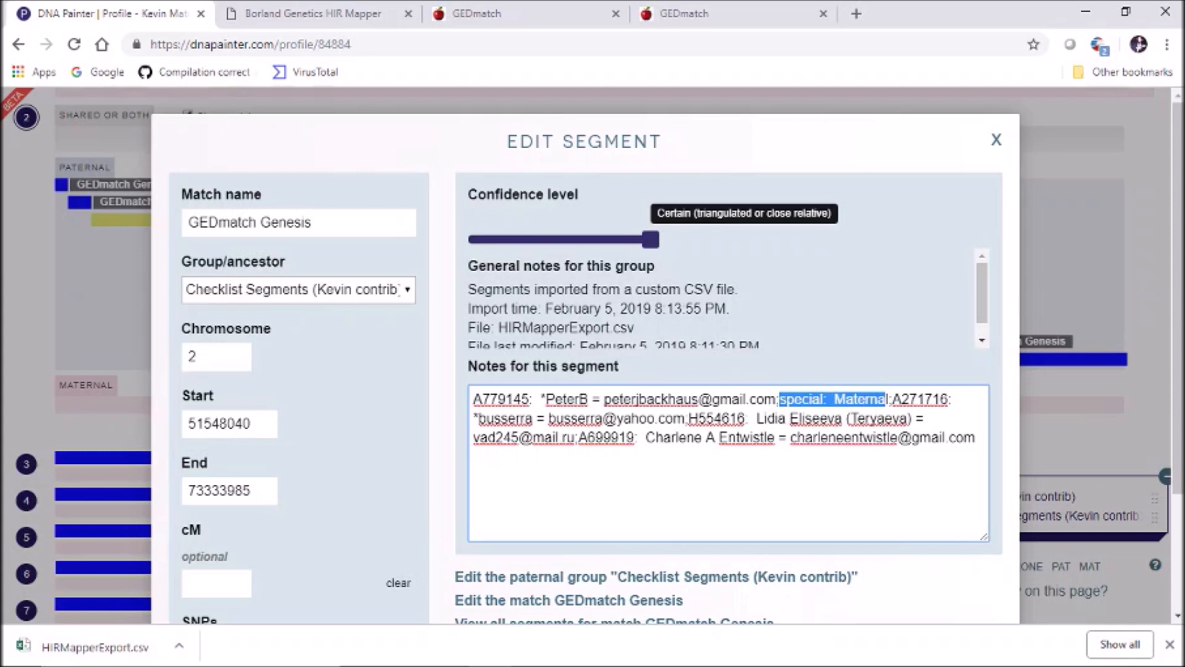
click(299, 290)
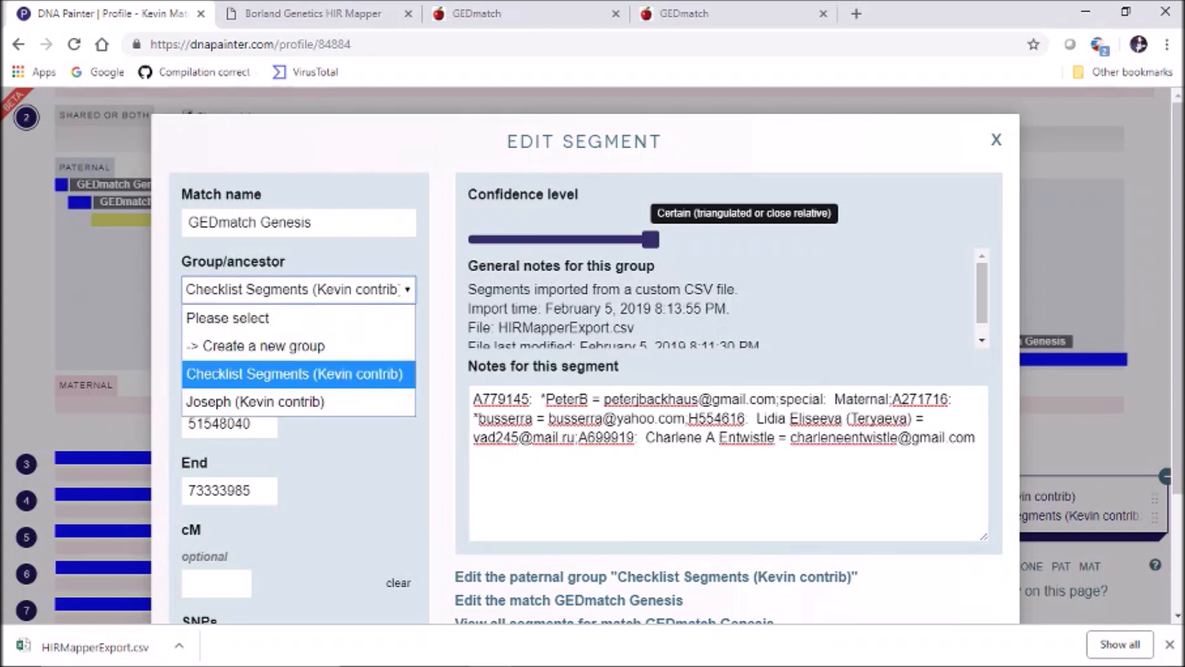
click(293, 347)
click(273, 356)
text(Margaret (Kevin contrib))
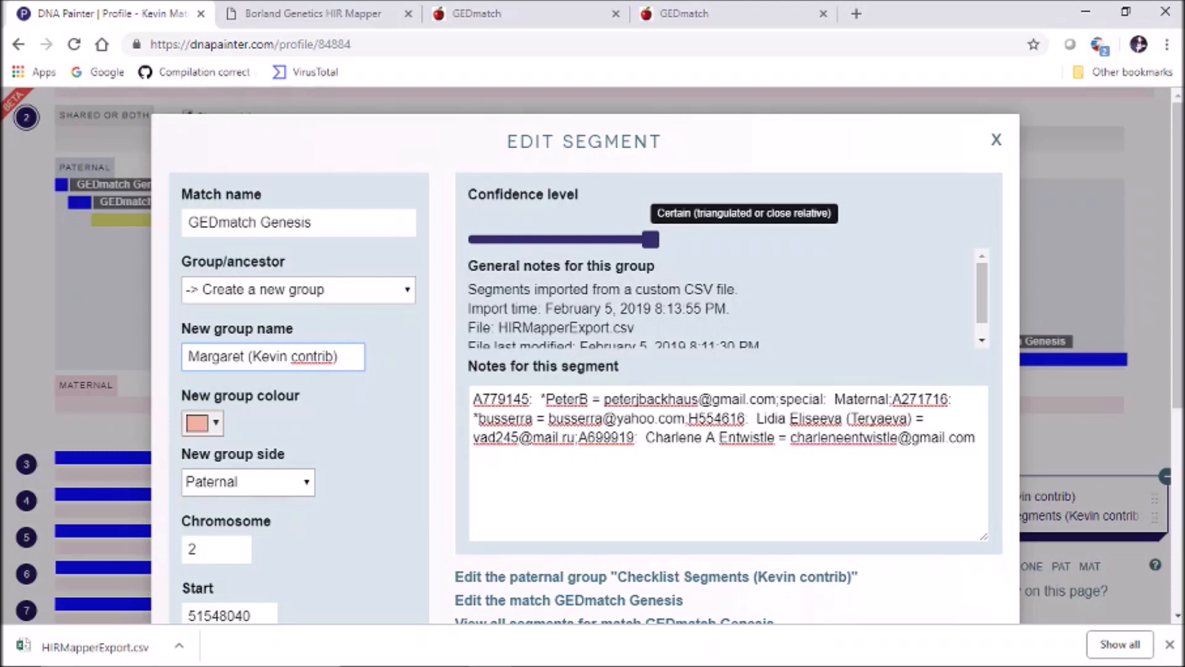
scroll(586, 370, down, 3)
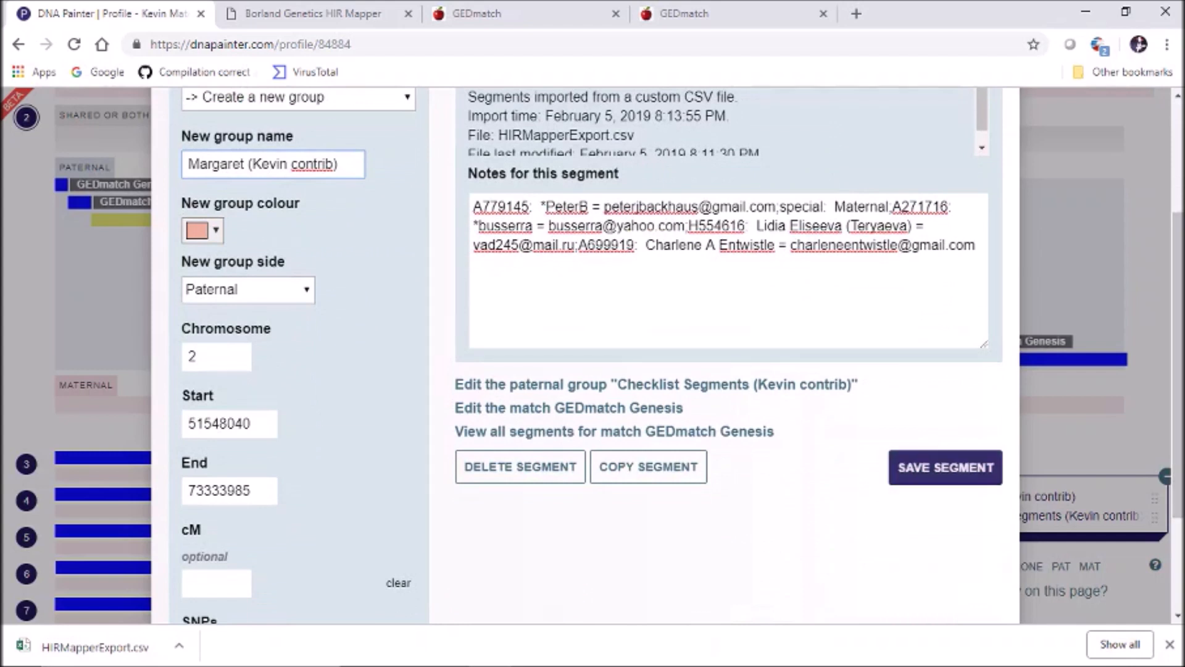
click(945, 467)
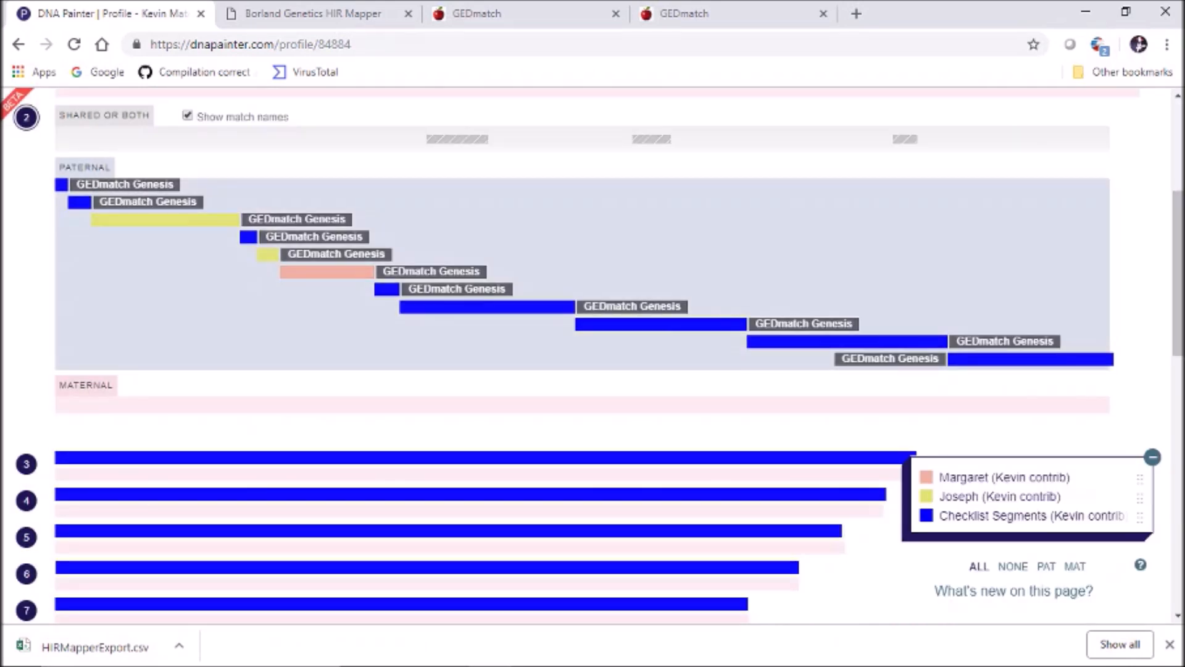
Assign the 119,488,176–158,890,762 chromosome 2 segment to the Joseph group
click(387, 289)
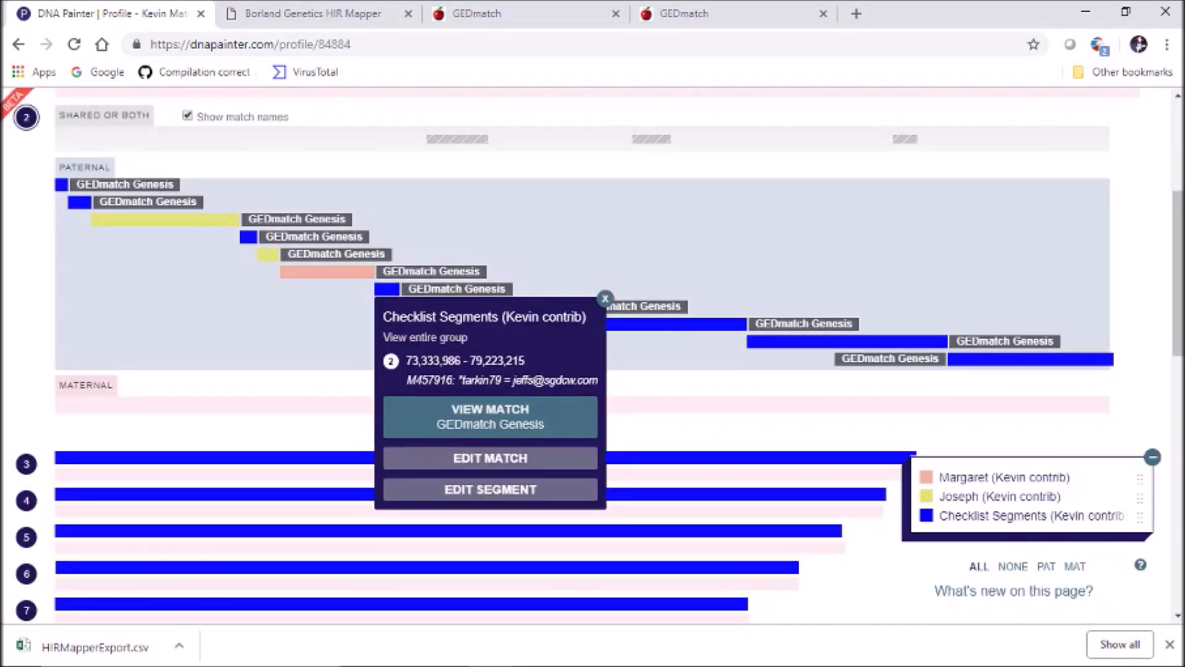
click(490, 489)
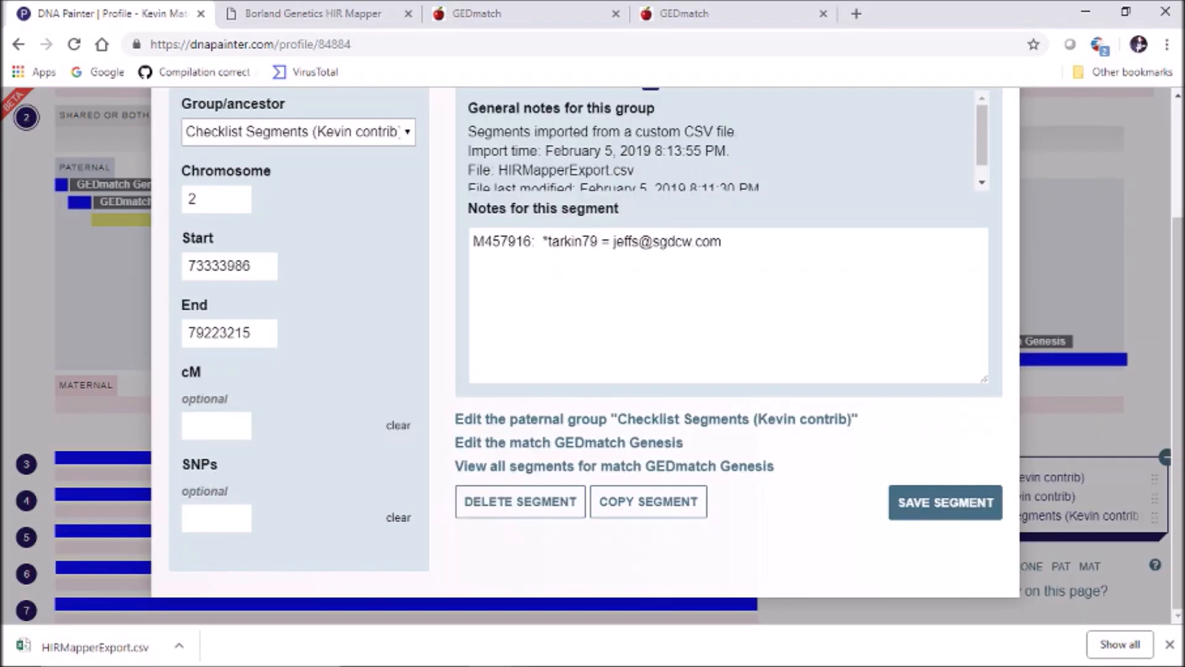
drag(1177, 383, 1177, 303)
click(996, 92)
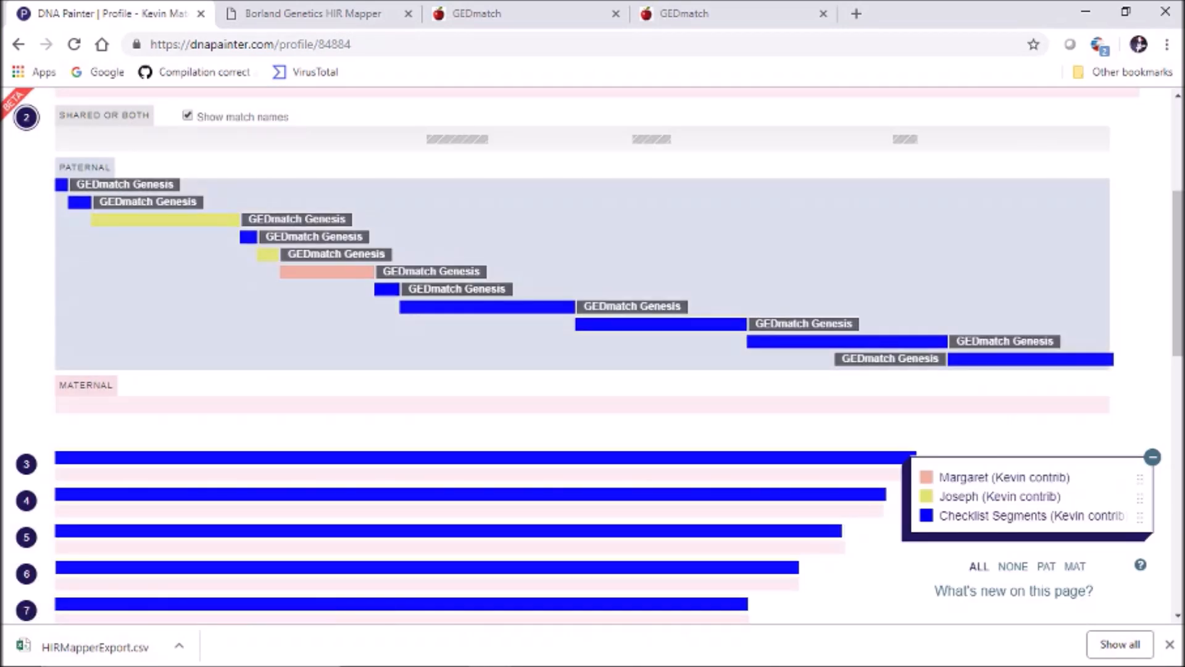
click(487, 307)
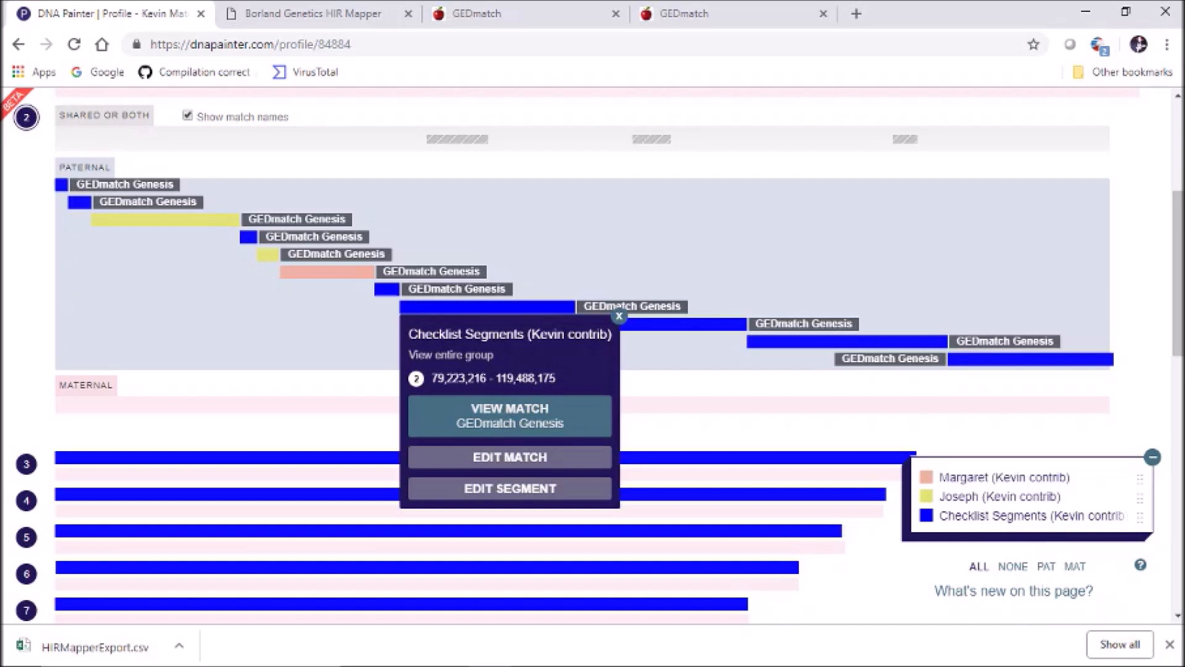
click(683, 324)
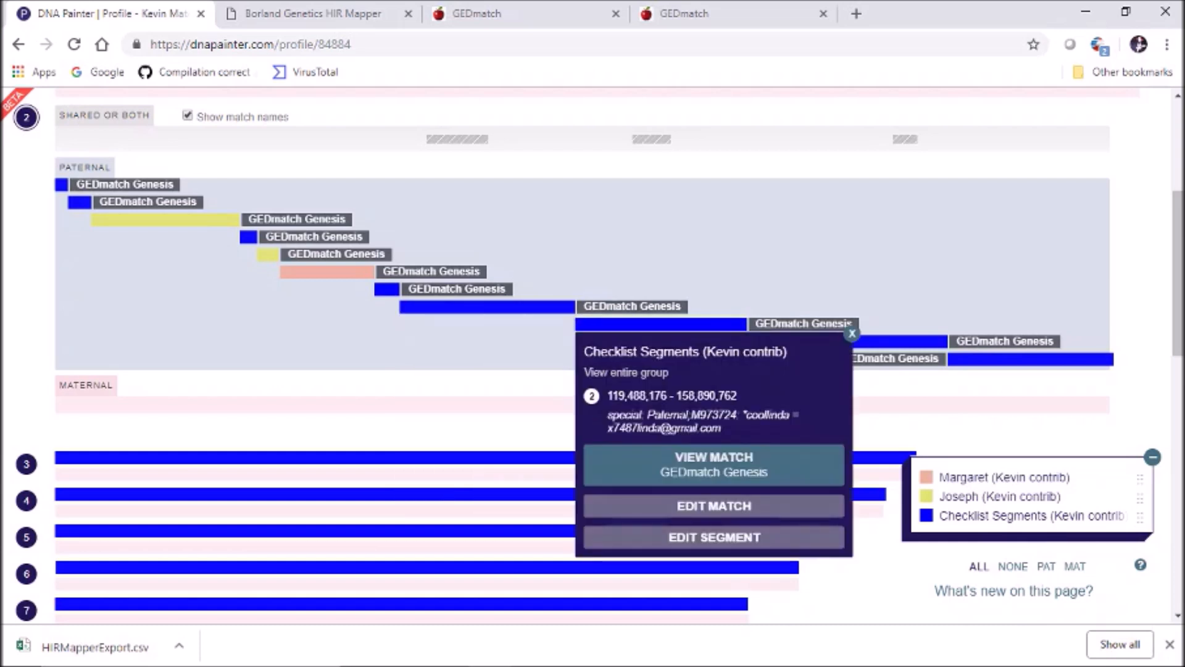
click(714, 537)
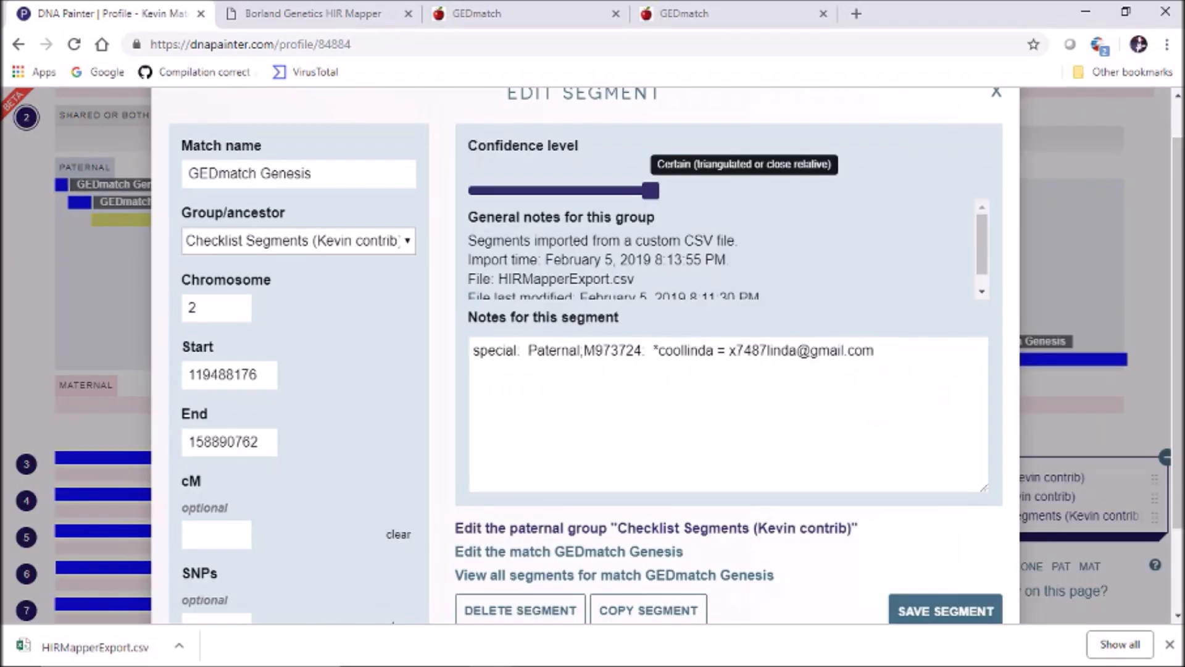
click(299, 240)
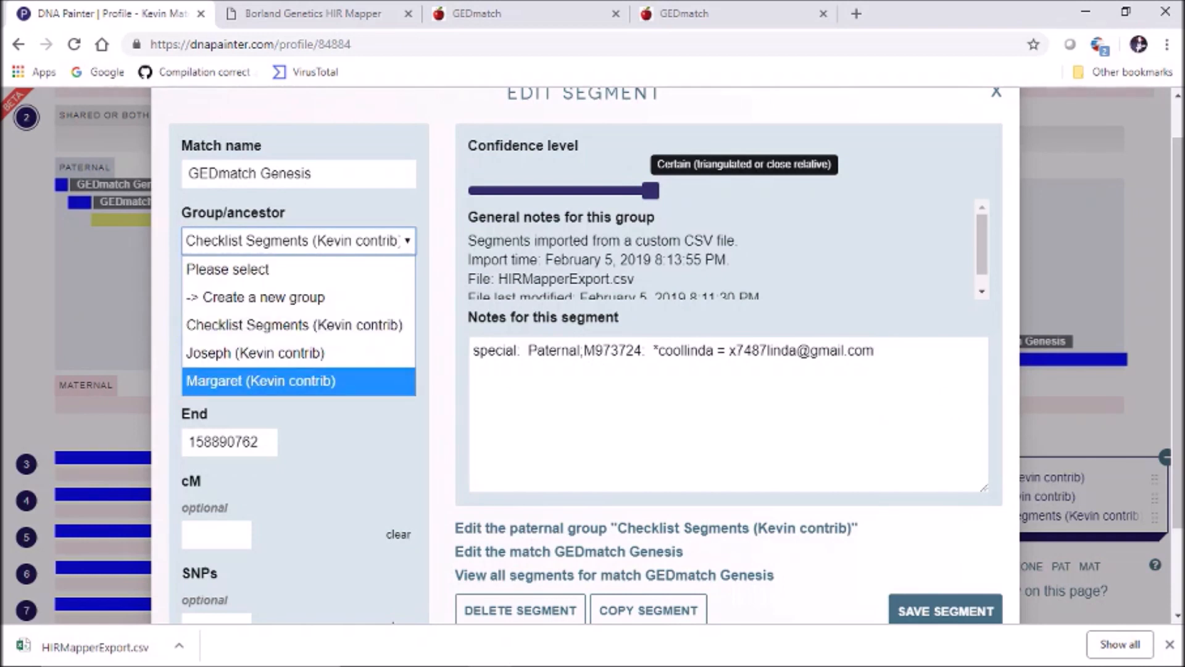
click(298, 352)
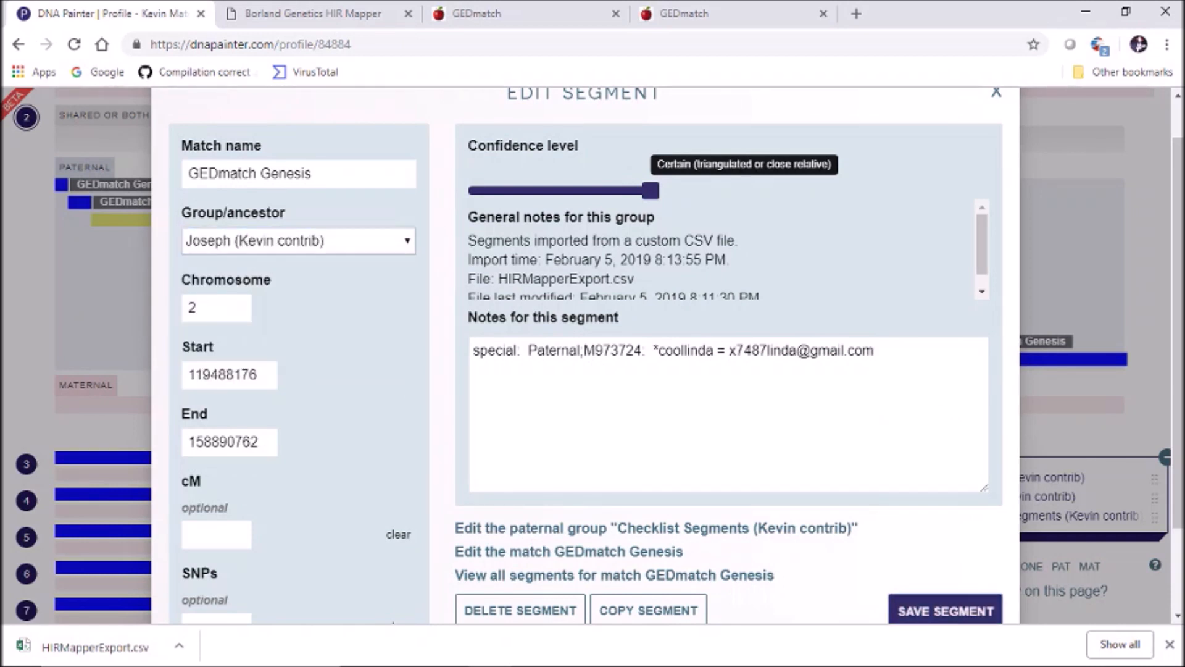
click(946, 610)
Put 158,890,763–205,091,301 in Margaret and the final 205,091,302–243,048,760 segment in Joseph
click(846, 341)
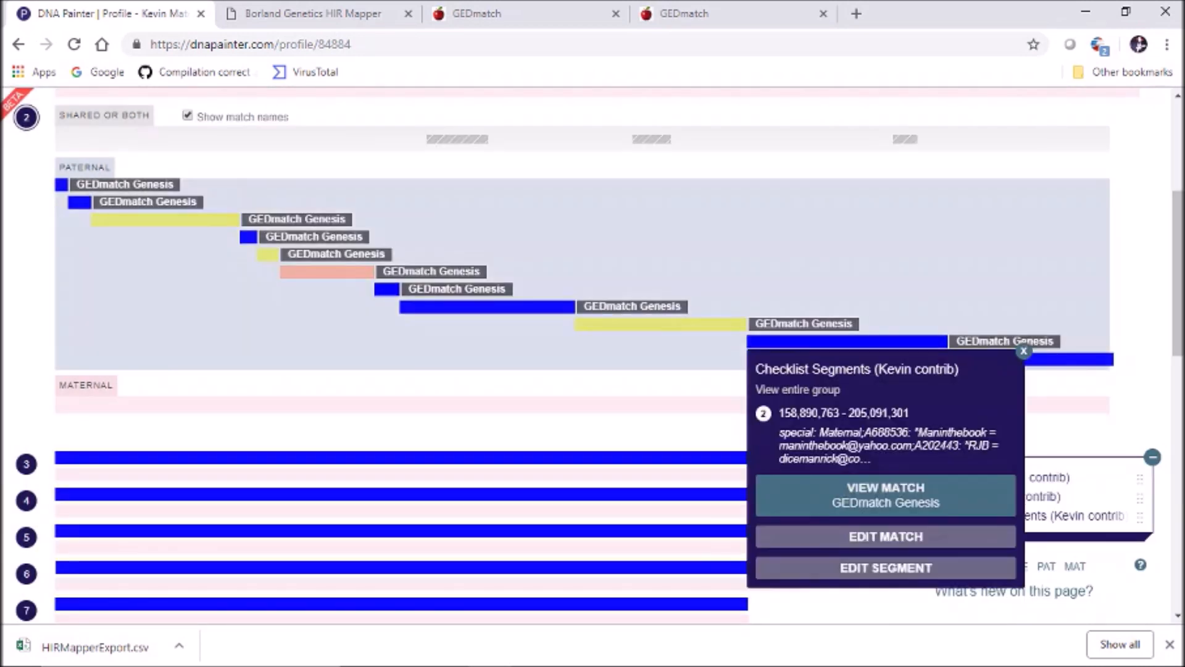
click(885, 567)
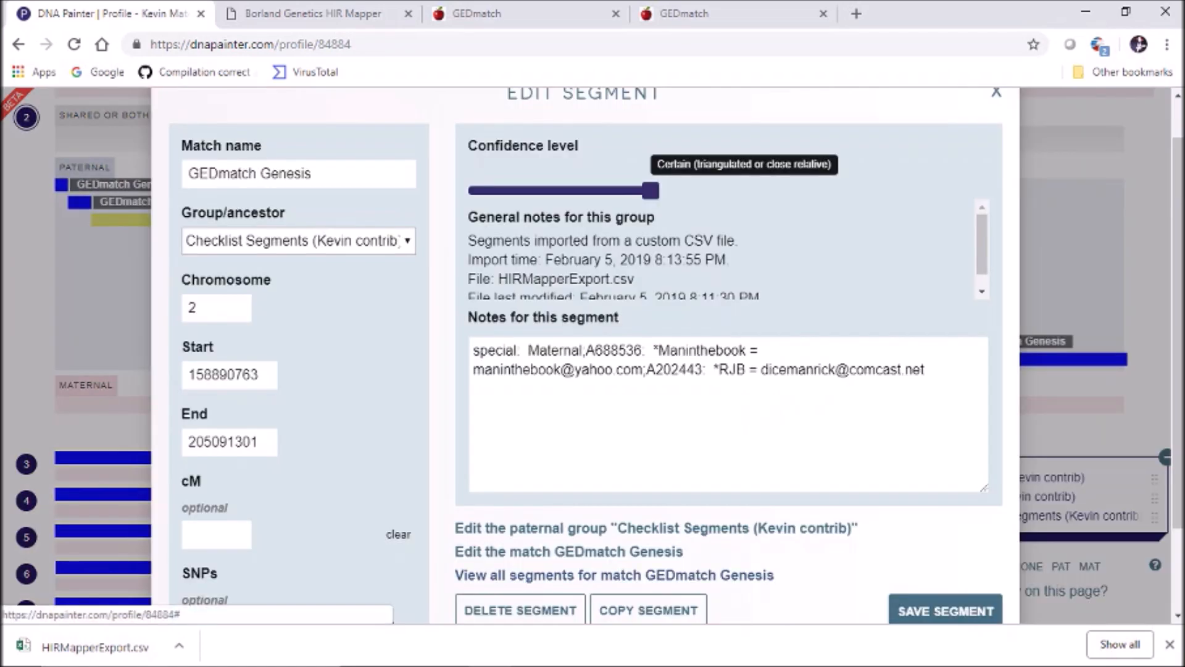
click(298, 240)
click(265, 381)
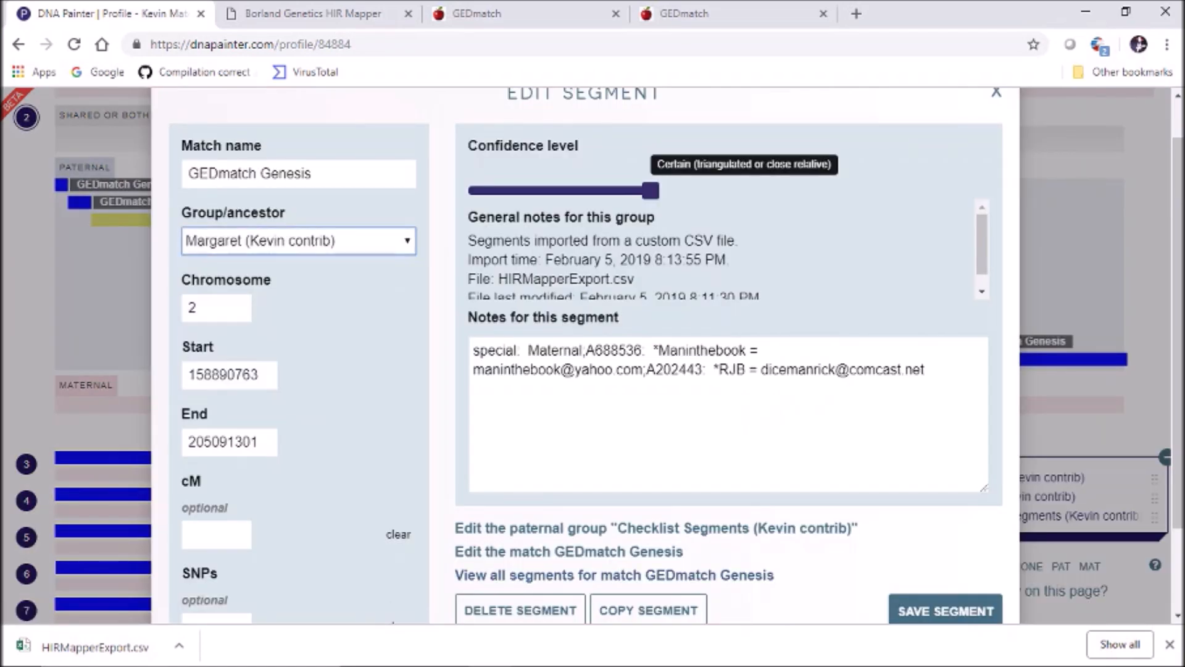
click(946, 611)
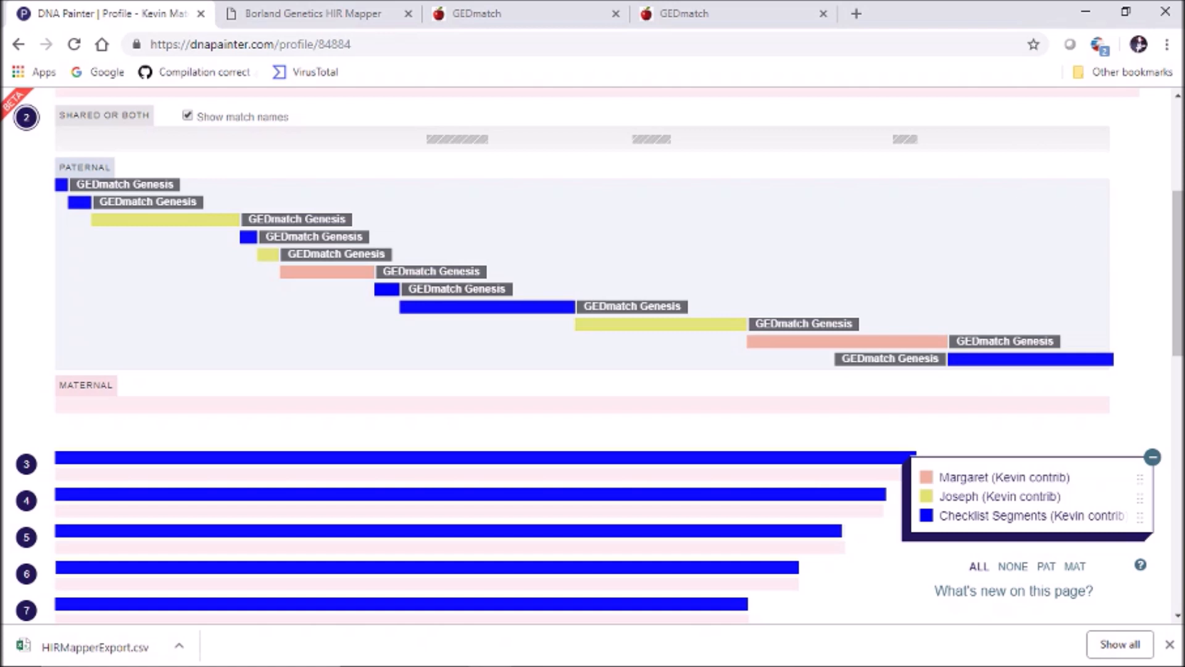
click(1008, 360)
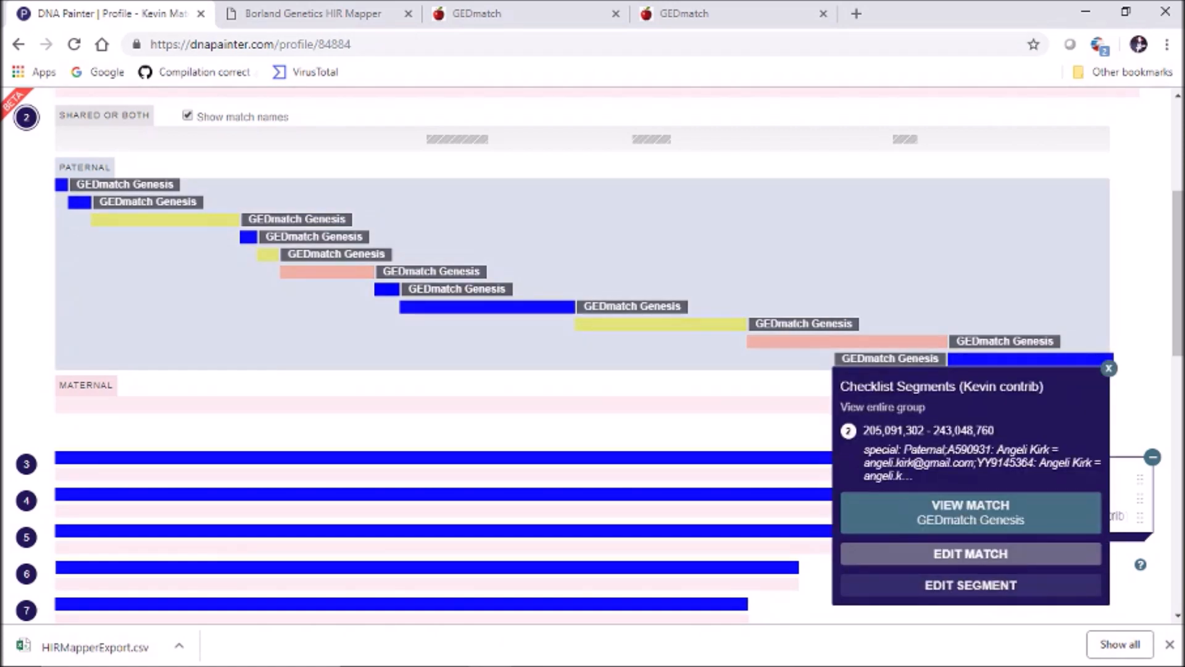
click(970, 585)
click(299, 241)
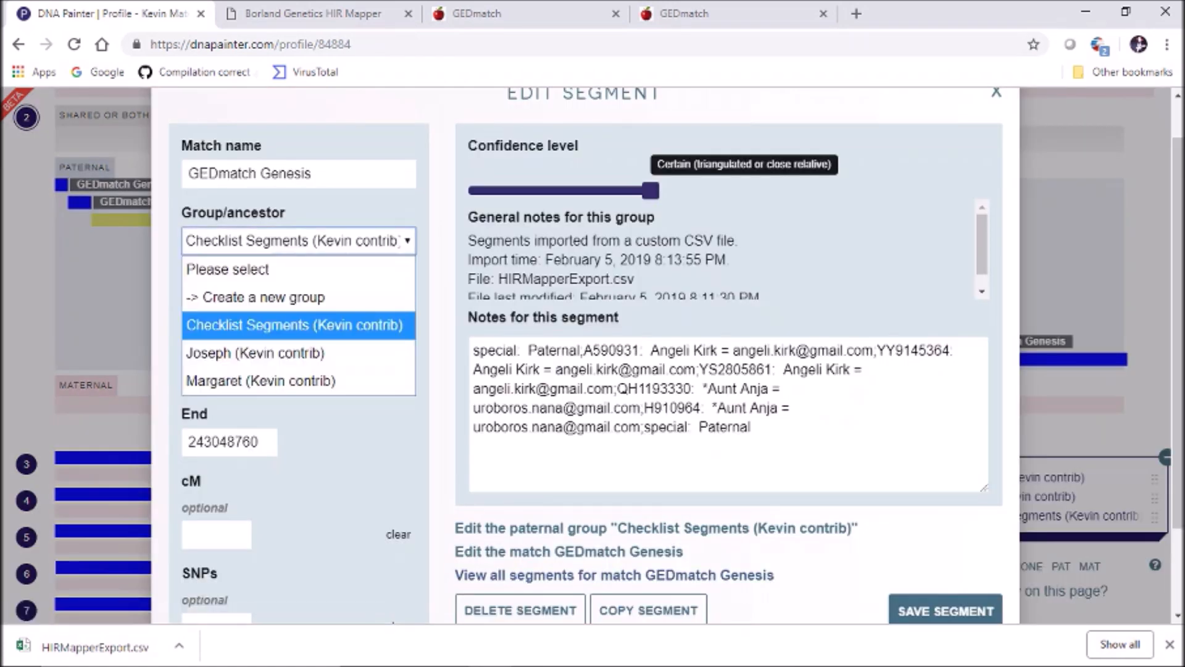
click(299, 353)
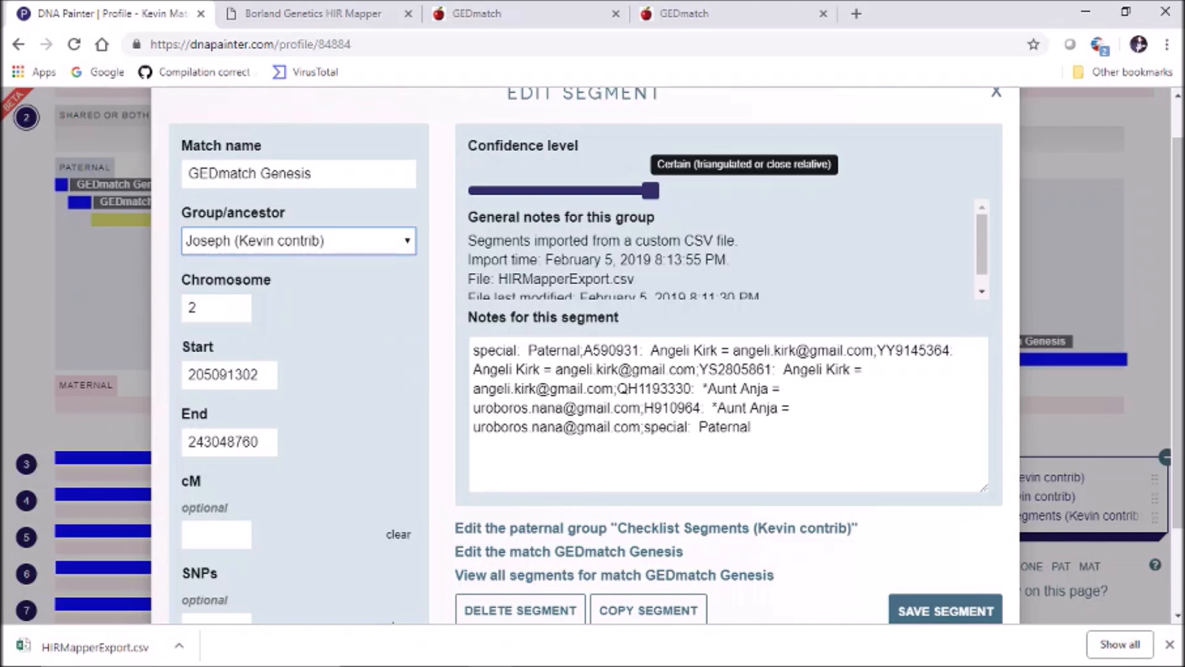
click(945, 610)
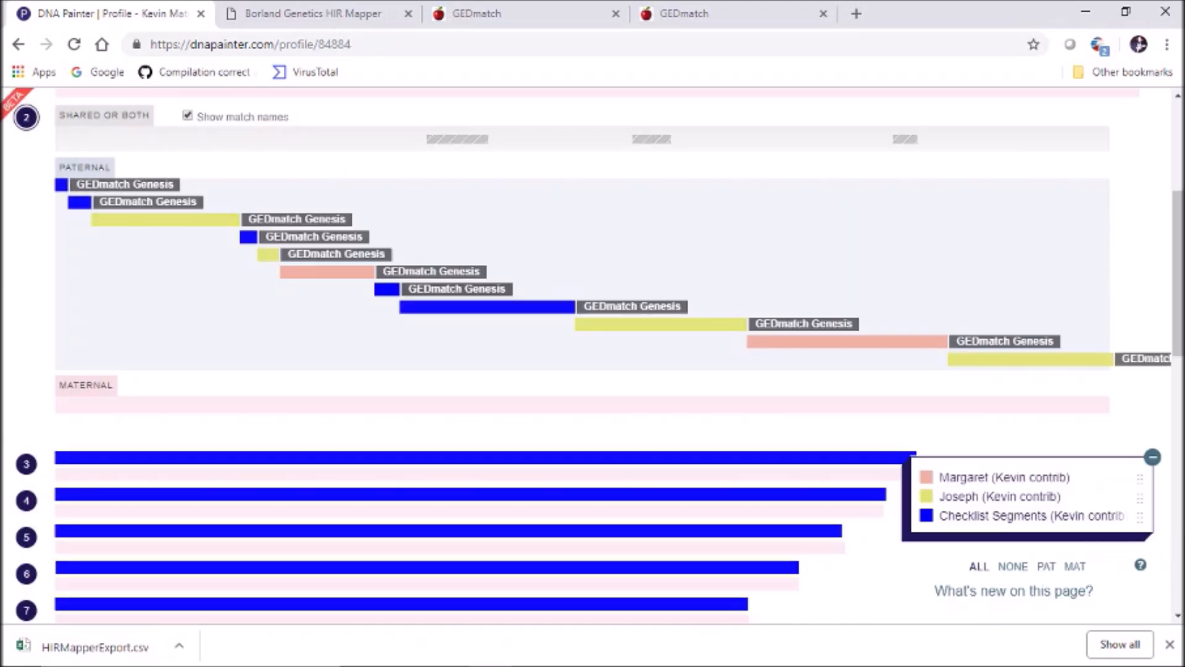
click(26, 117)
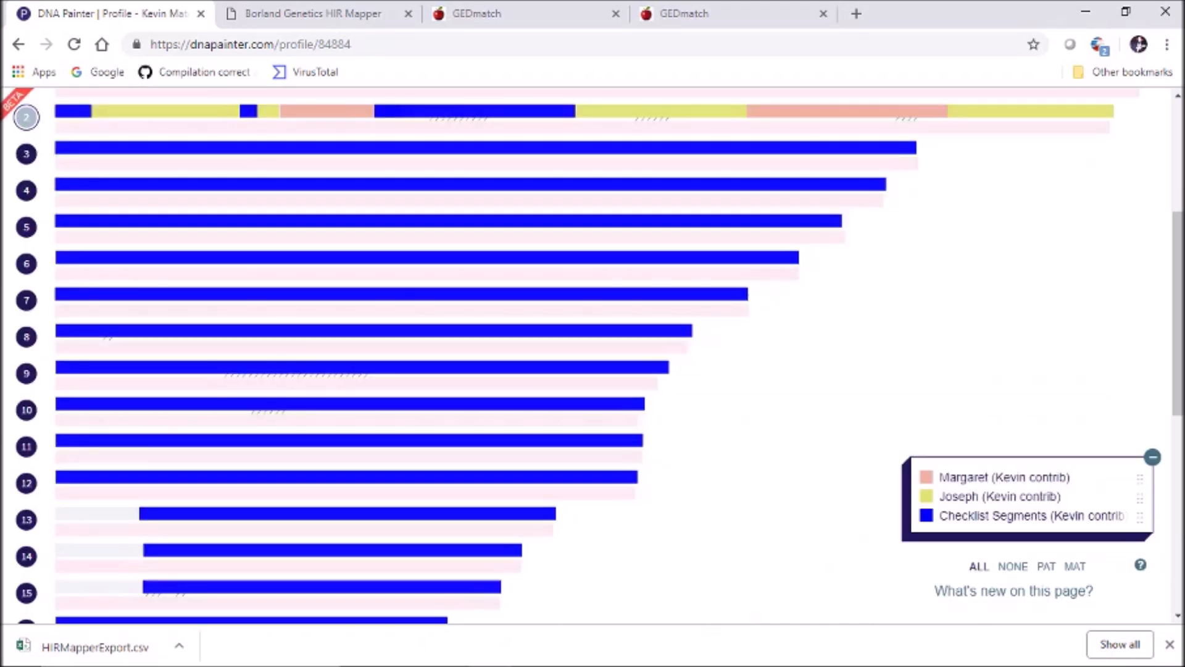
Assign the second chromosome 3 segment to the Joseph (Kevin contrib) group
scroll(463, 247, up, 2)
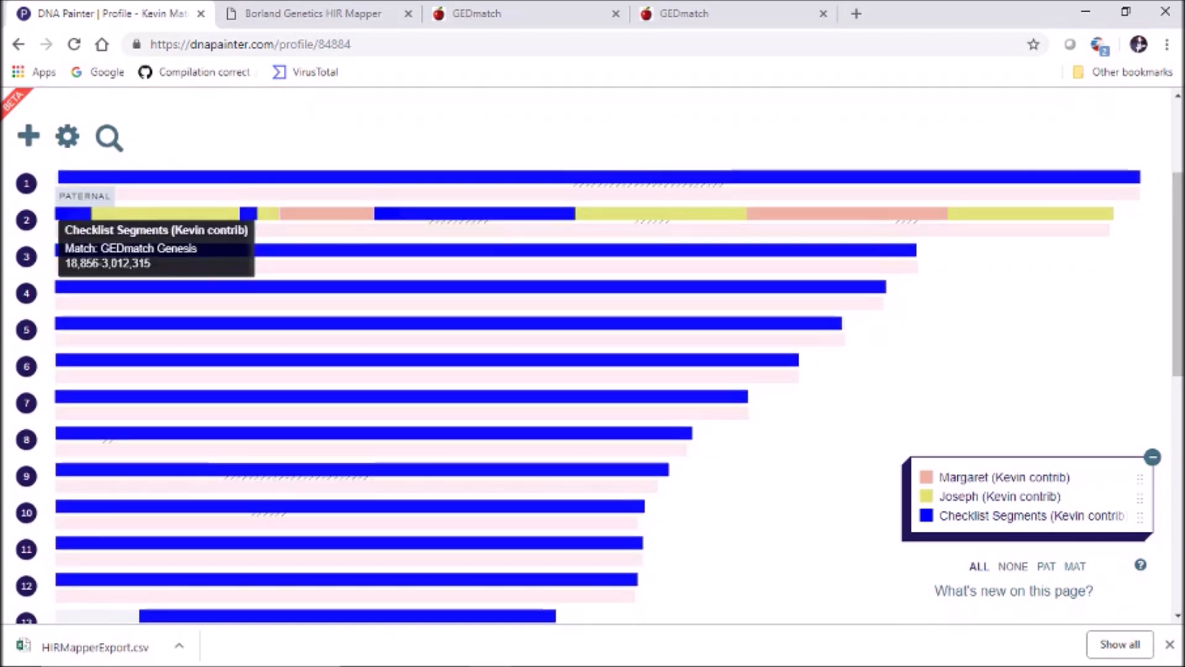
click(26, 256)
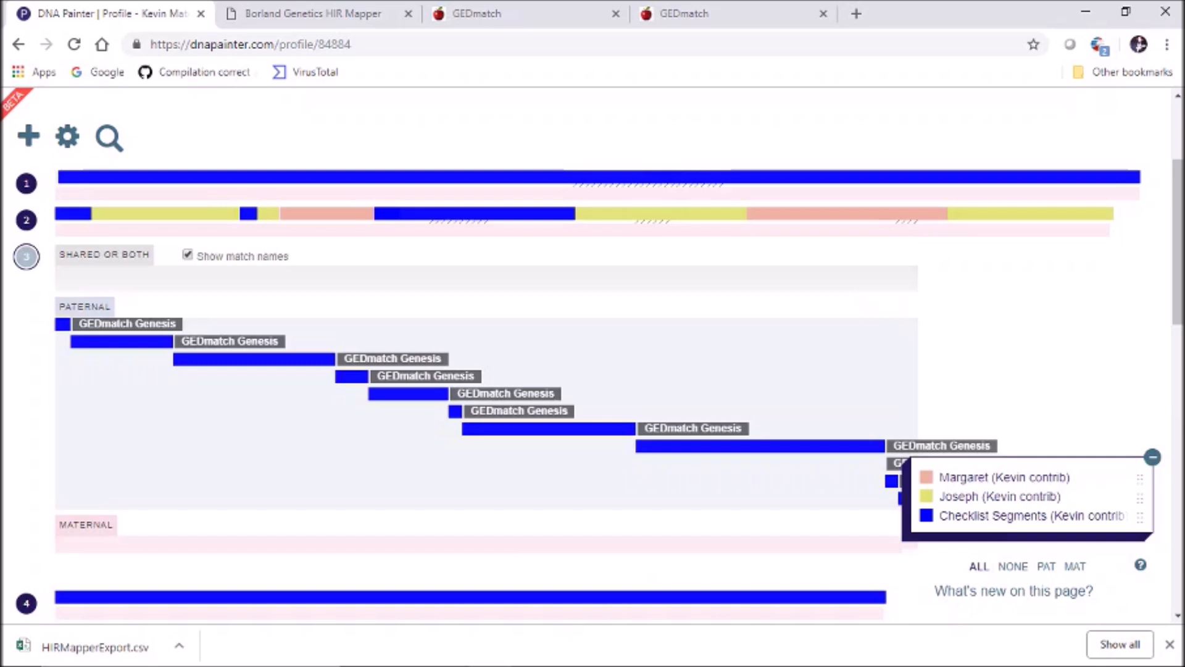
click(122, 341)
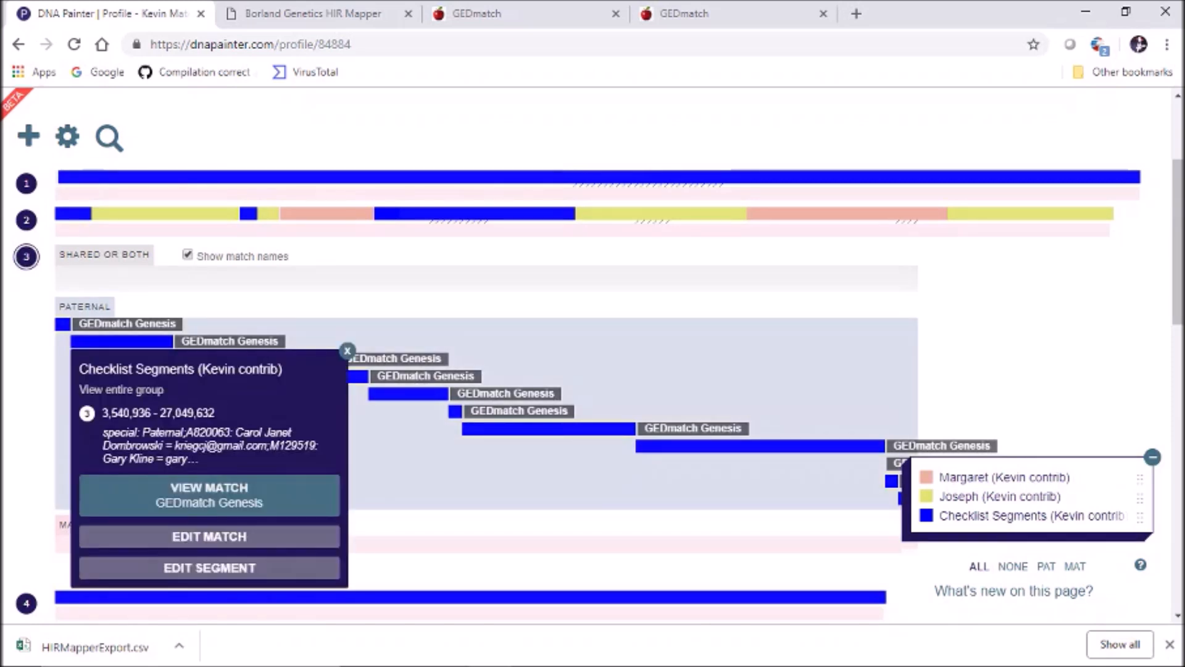
click(210, 567)
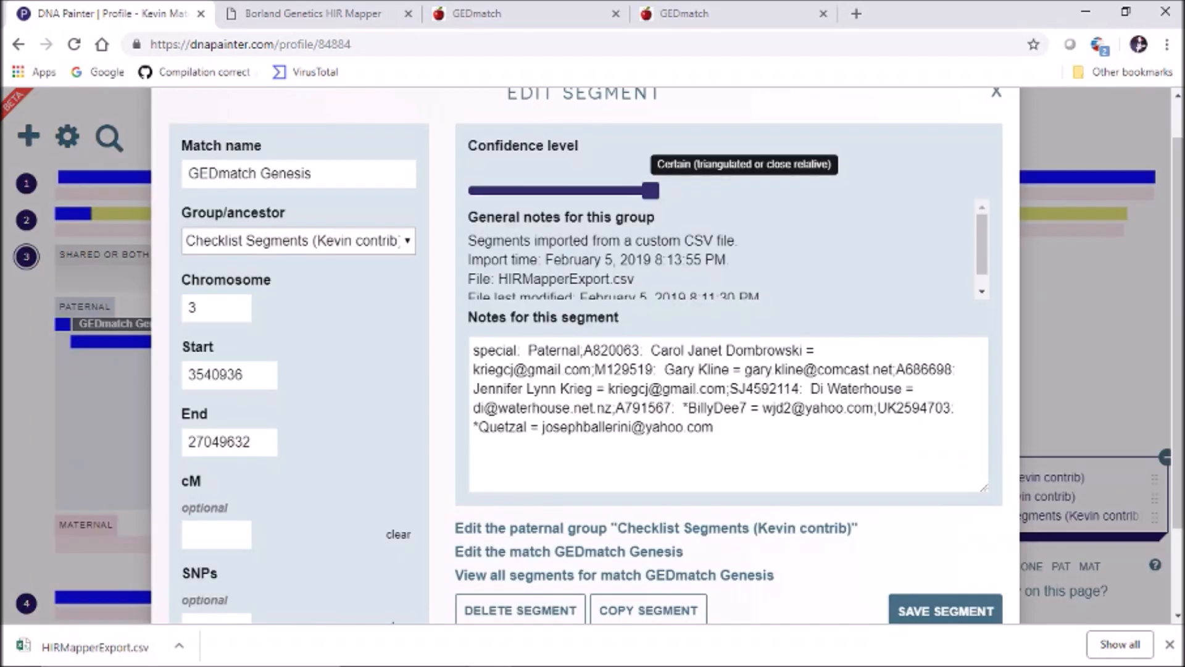
click(299, 241)
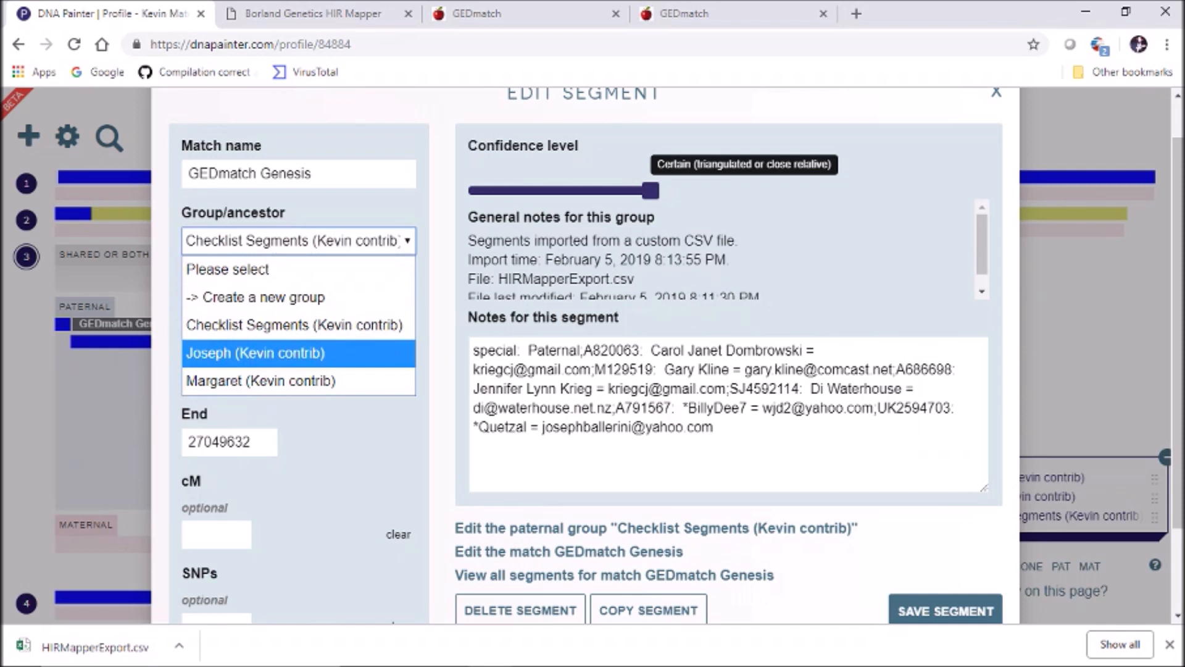
click(296, 352)
click(945, 610)
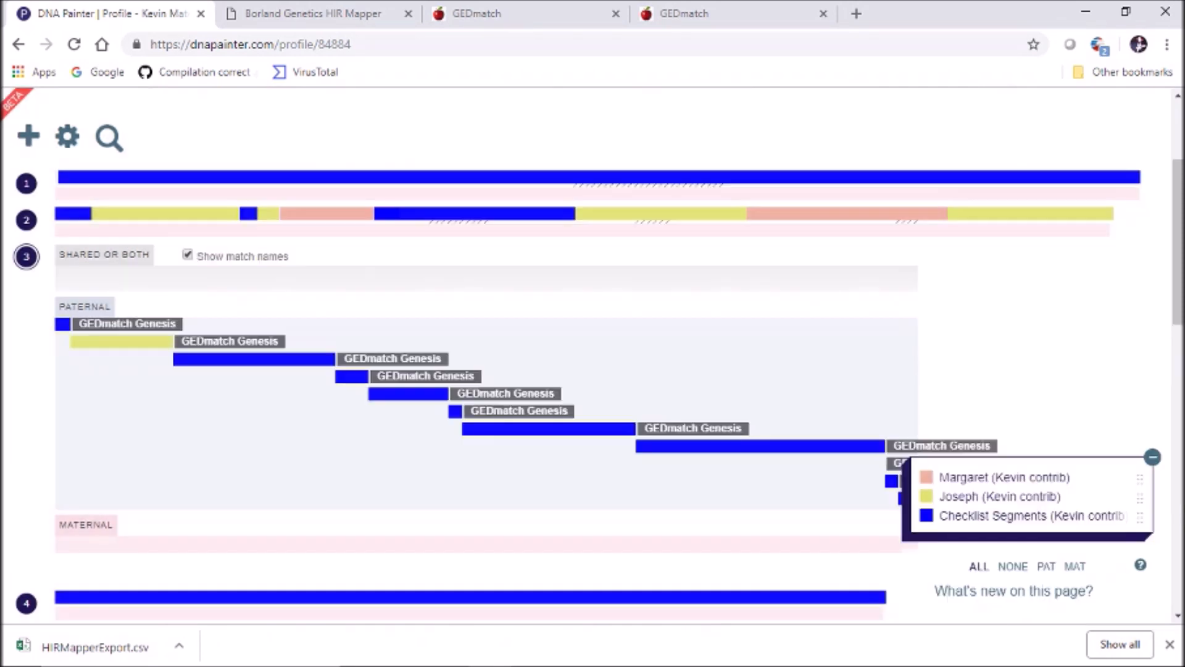
Move the 72,036,559–90,428,286 chromosome 3 segment into the Joseph group
click(254, 359)
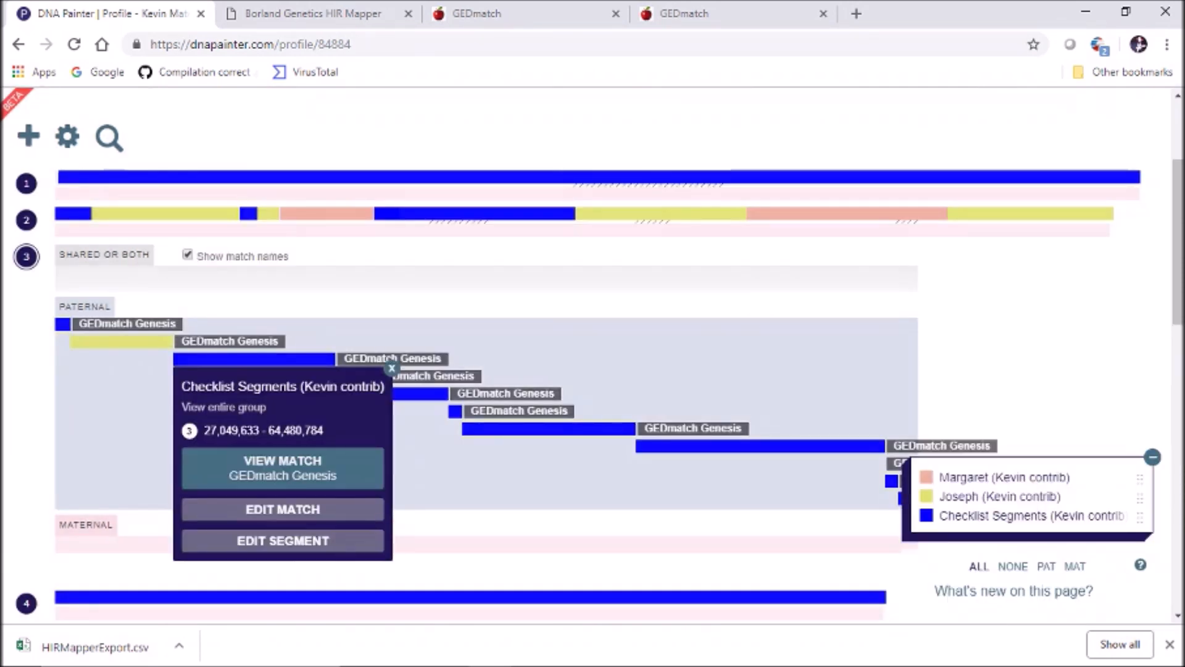
click(421, 394)
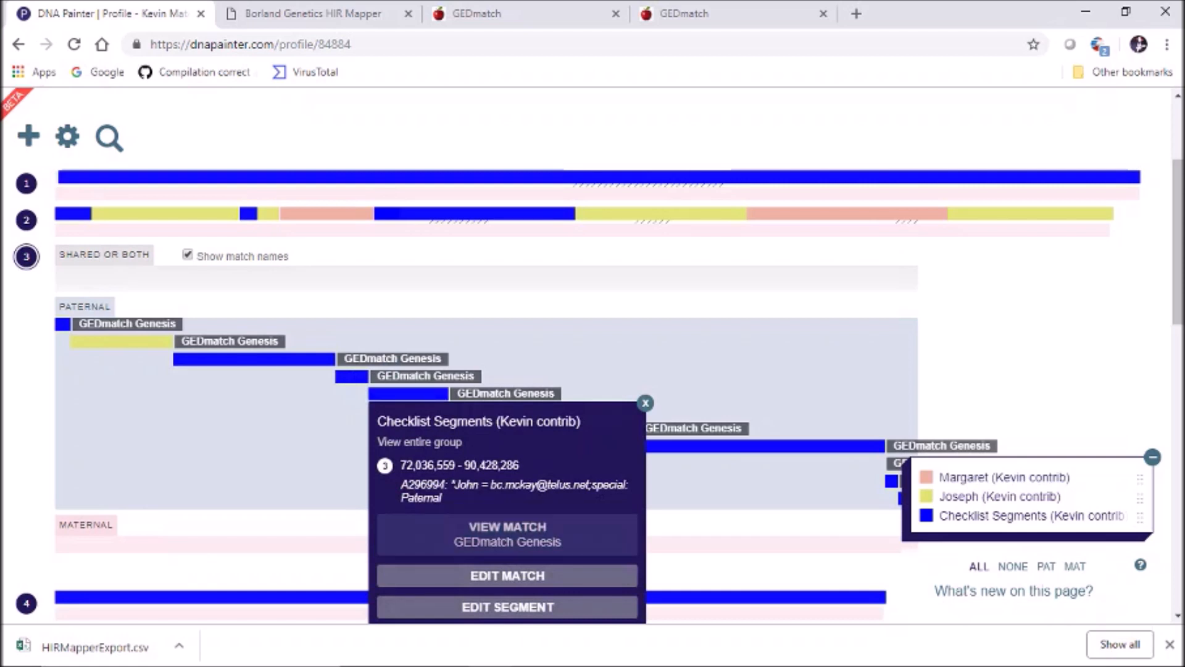
click(507, 607)
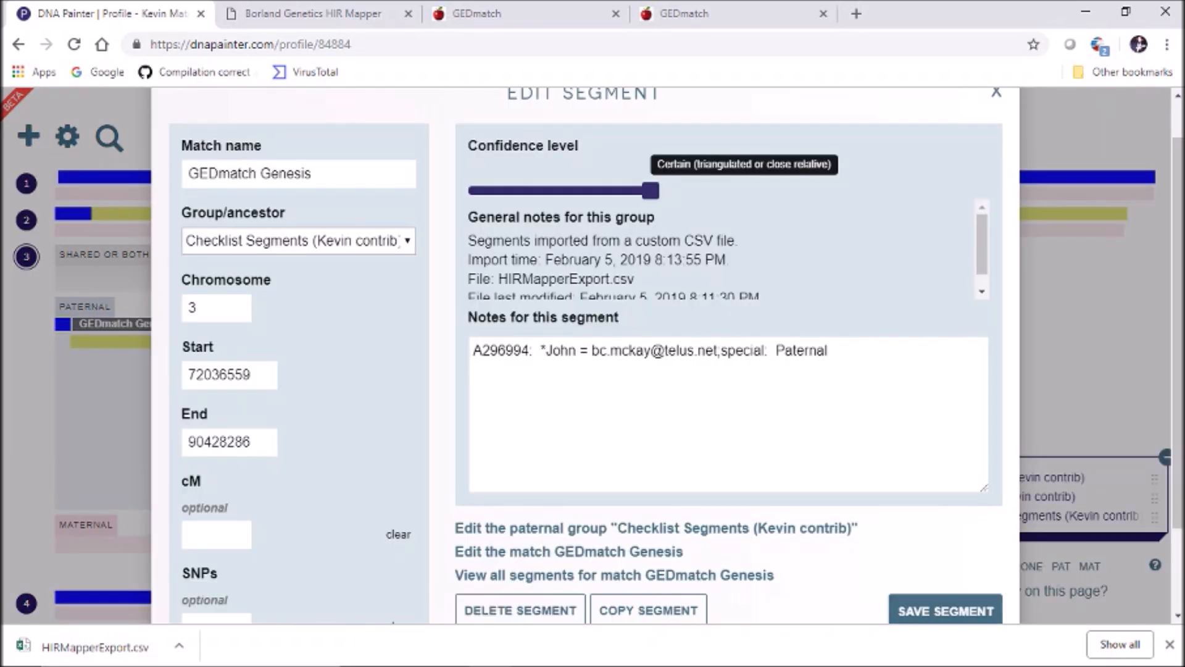
click(299, 241)
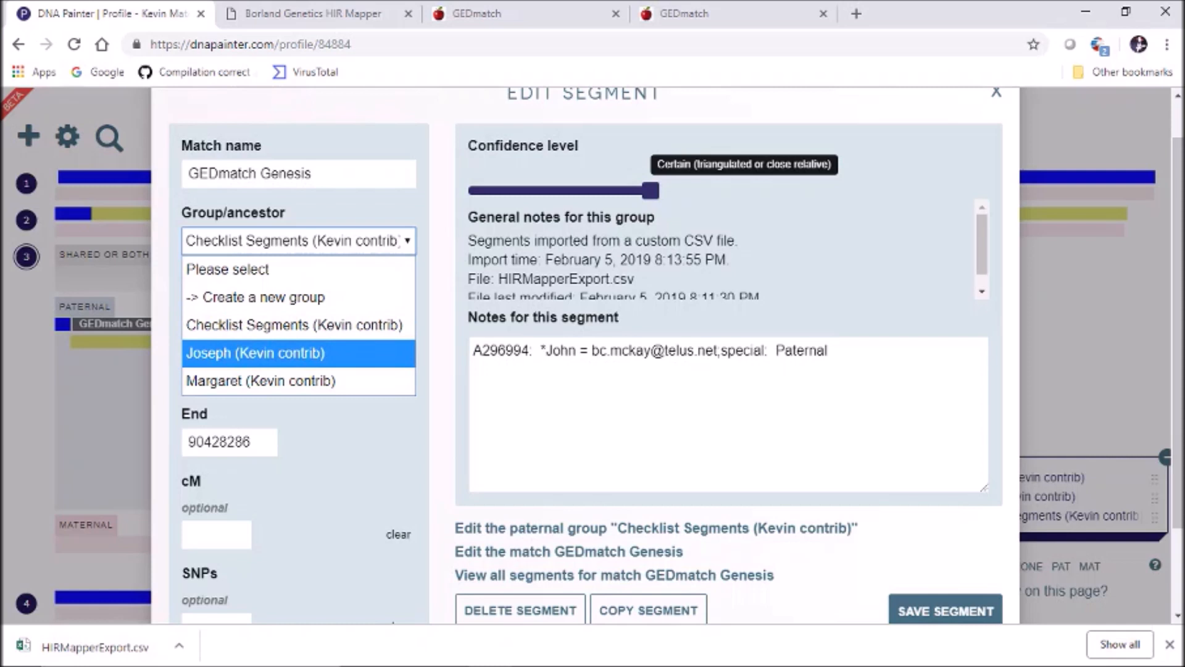
click(297, 352)
click(945, 610)
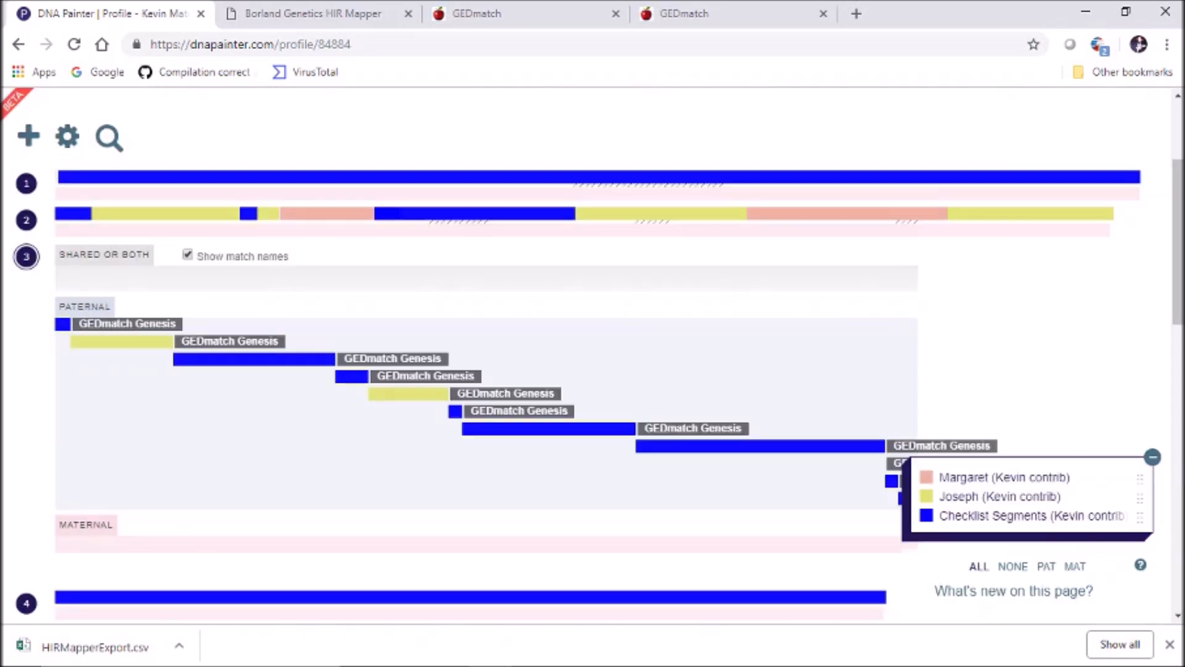
Check the GEDmatch Genesis match settings from the 93,545,404–133,436,136 segment, closing without changes
click(549, 428)
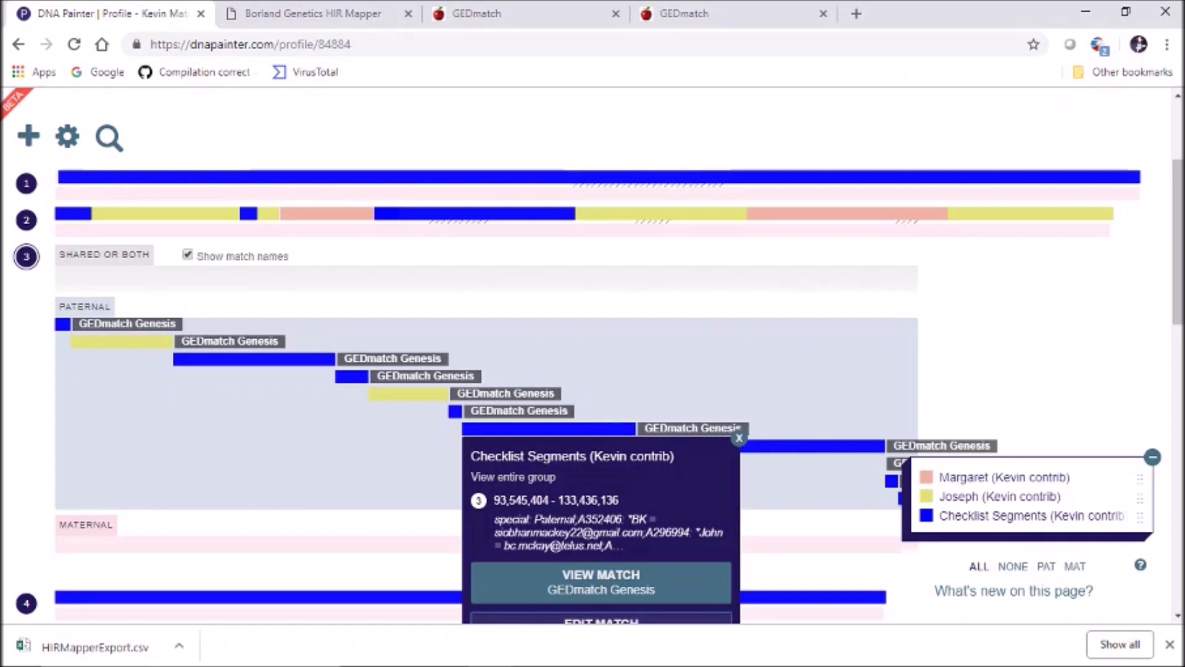
click(601, 619)
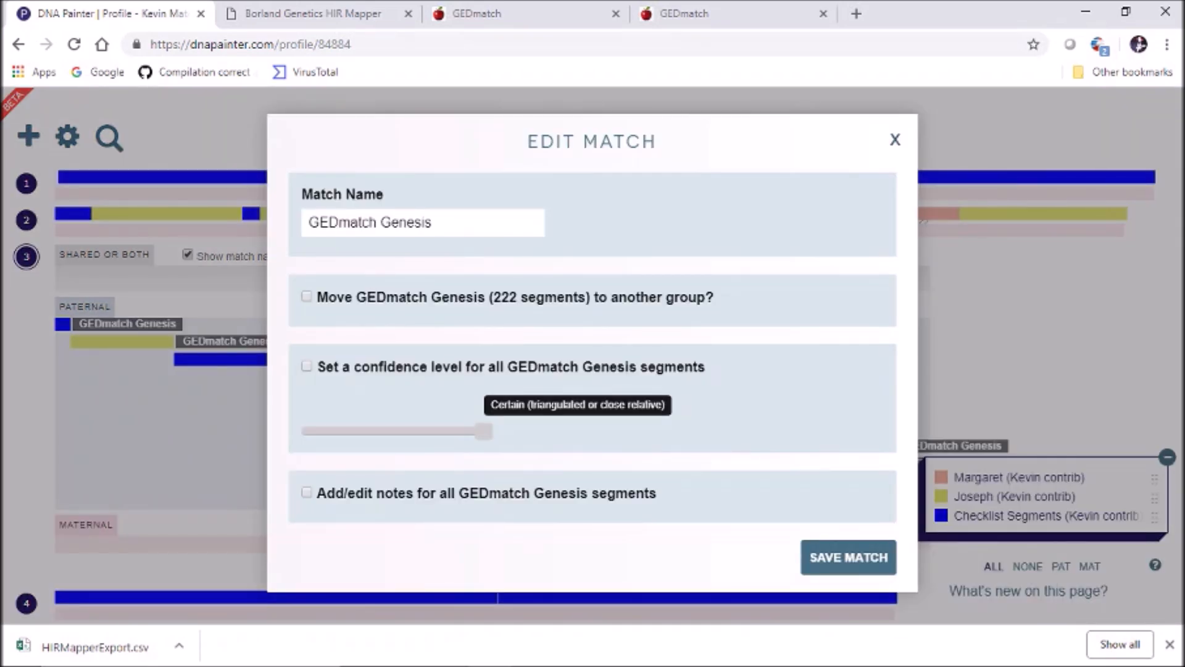
click(895, 140)
scroll(586, 355, down, 2)
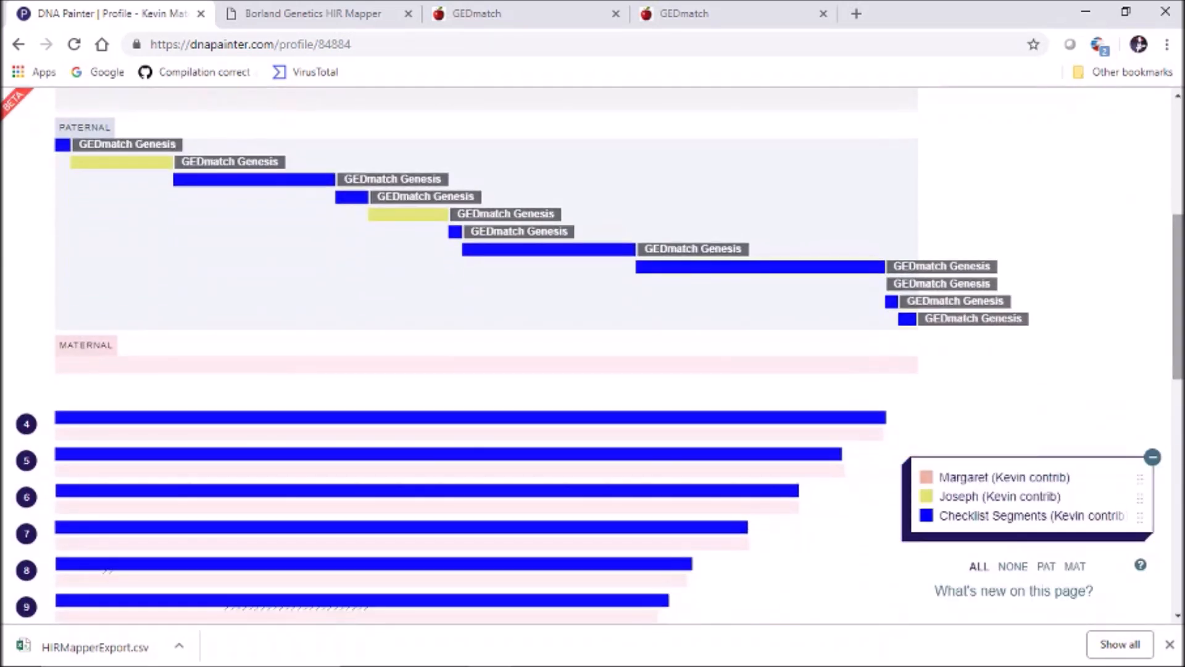
Move the chromosome 3 segment 93,545,404–133,436,136 into the Joseph group
click(549, 249)
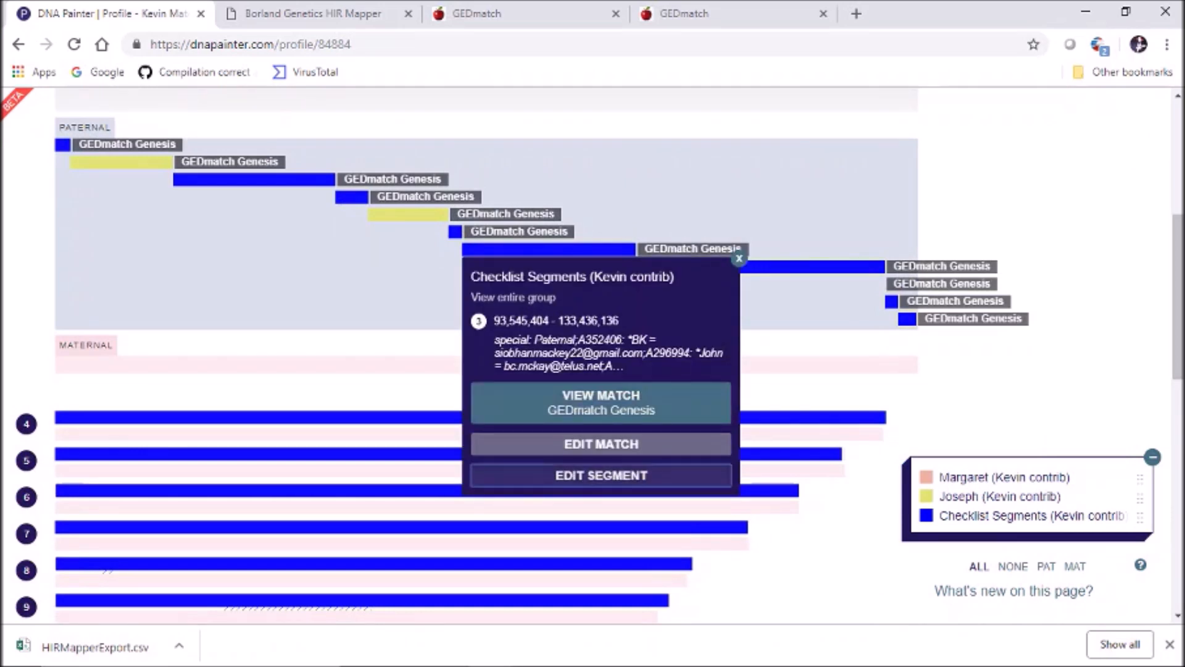
click(601, 475)
click(299, 290)
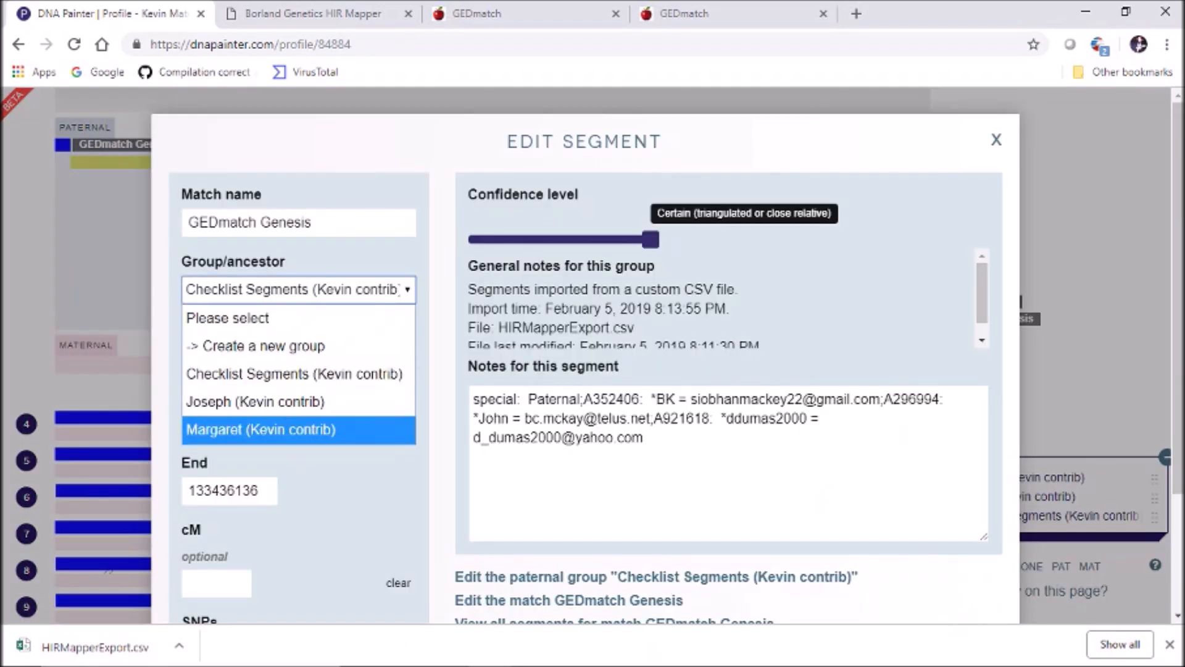
click(299, 402)
scroll(587, 371, down, 2)
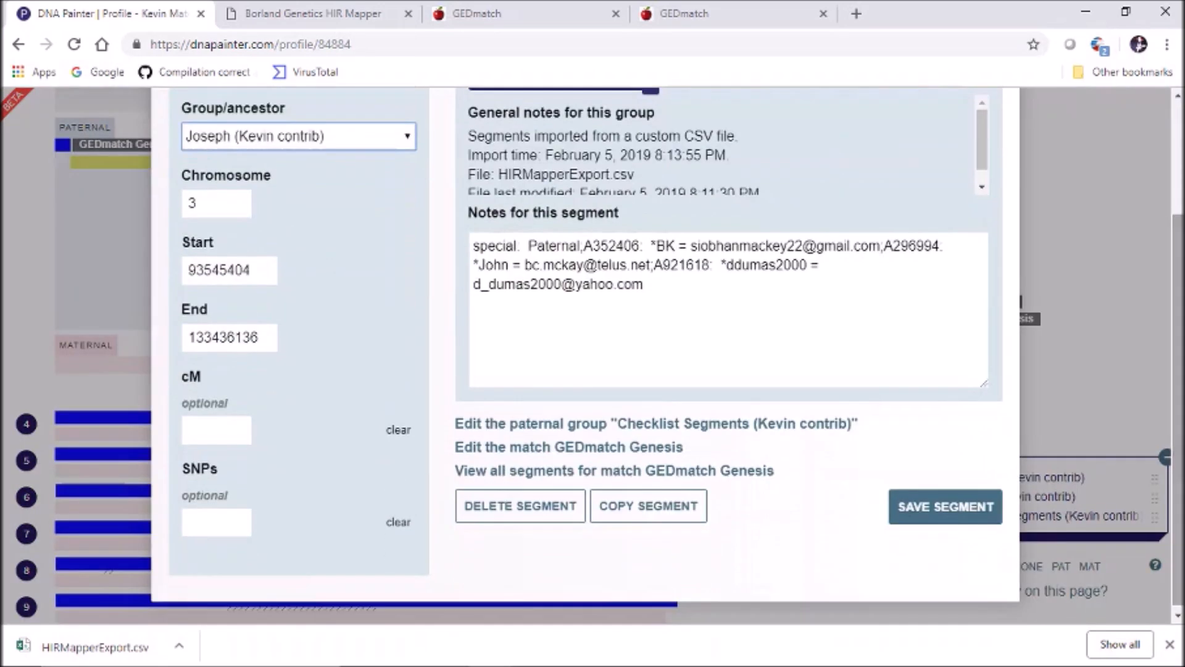
click(945, 507)
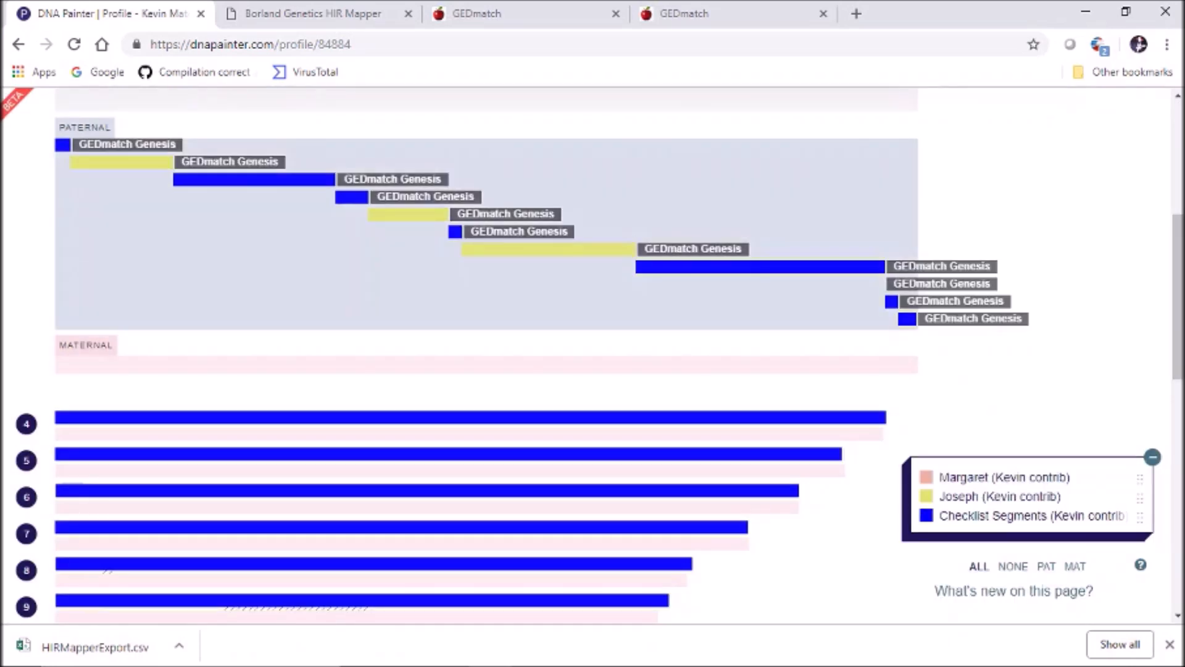
Assign the 133,436,137–190,586,181 and 190,602,087–193,711,182 segments to the Joseph group
click(760, 266)
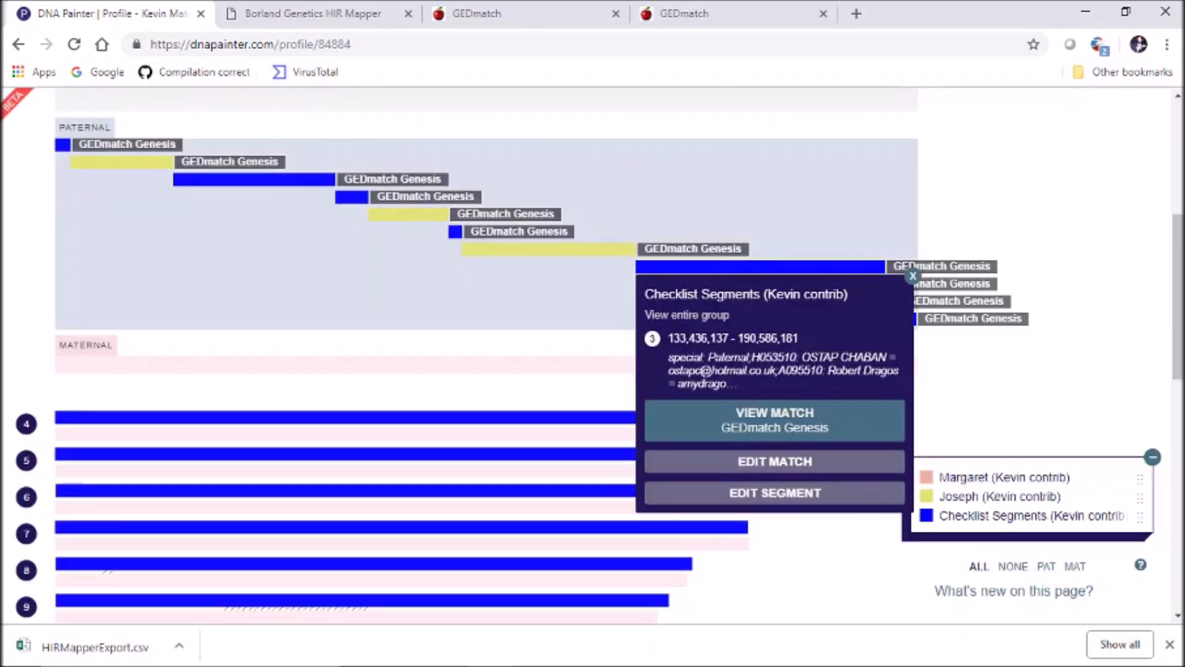
click(774, 493)
click(298, 136)
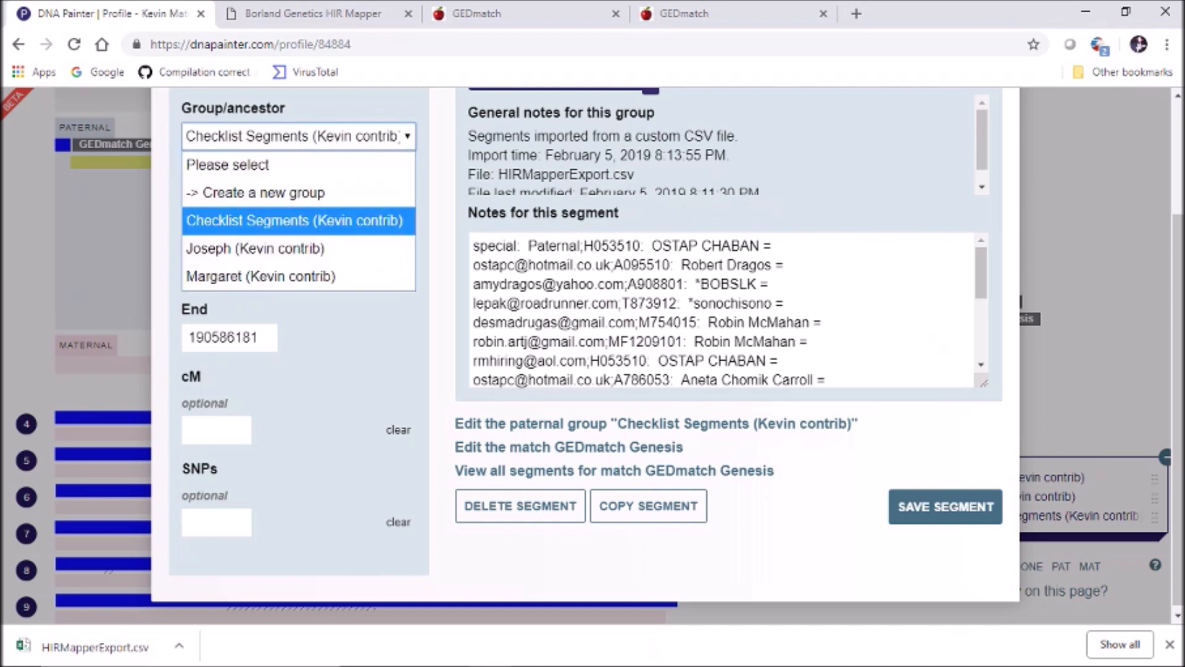
click(264, 246)
click(945, 506)
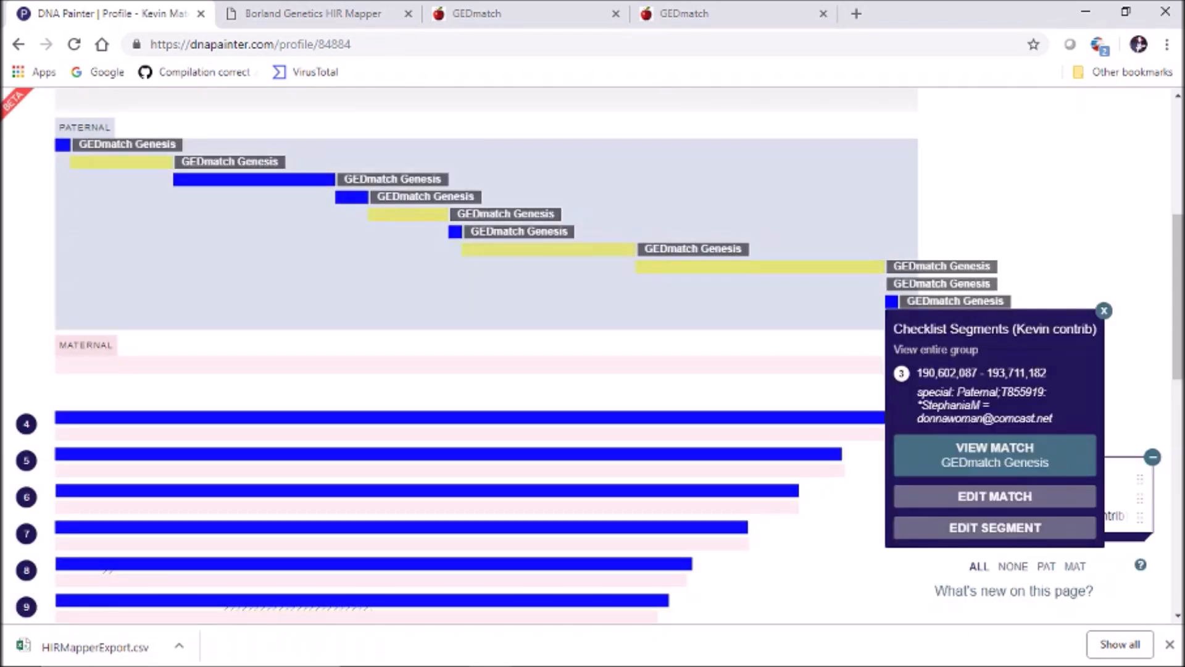
click(994, 527)
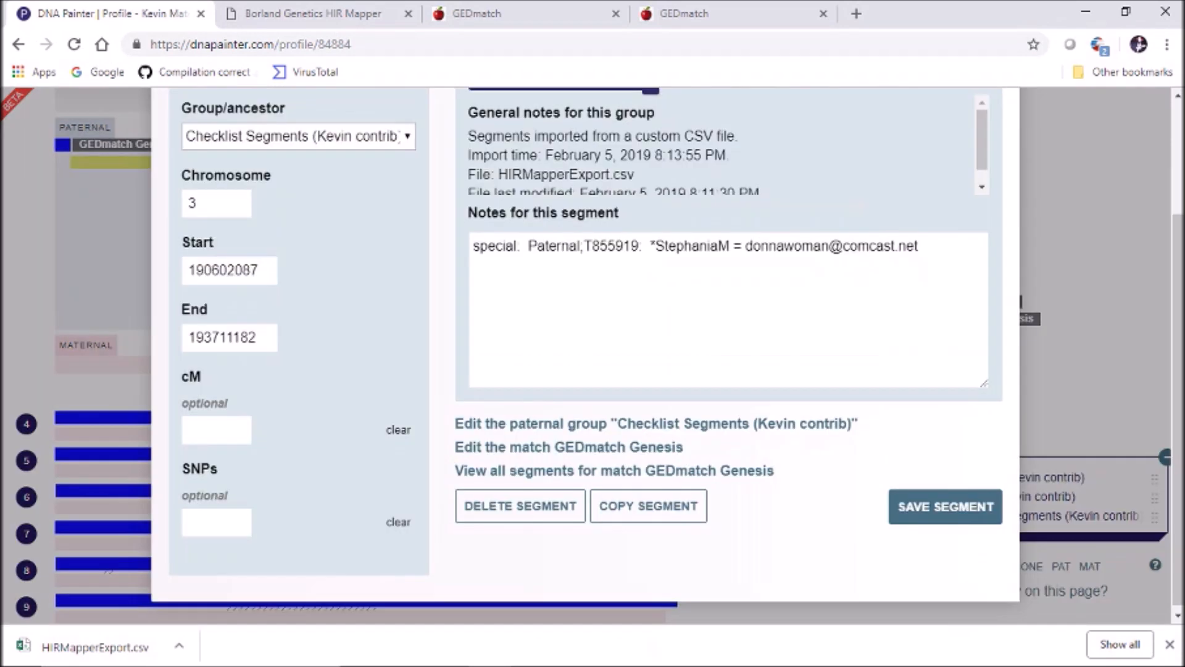
click(299, 136)
click(255, 248)
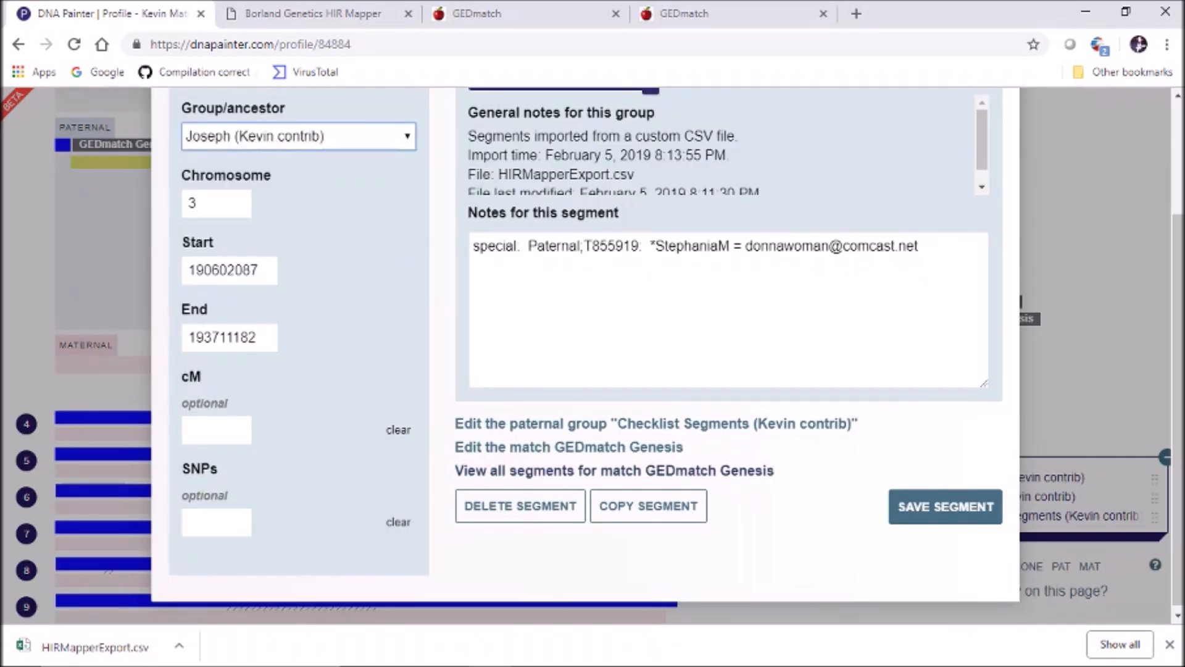
click(945, 506)
Review the remaining chromosome 3 segments' details without changing them
click(907, 319)
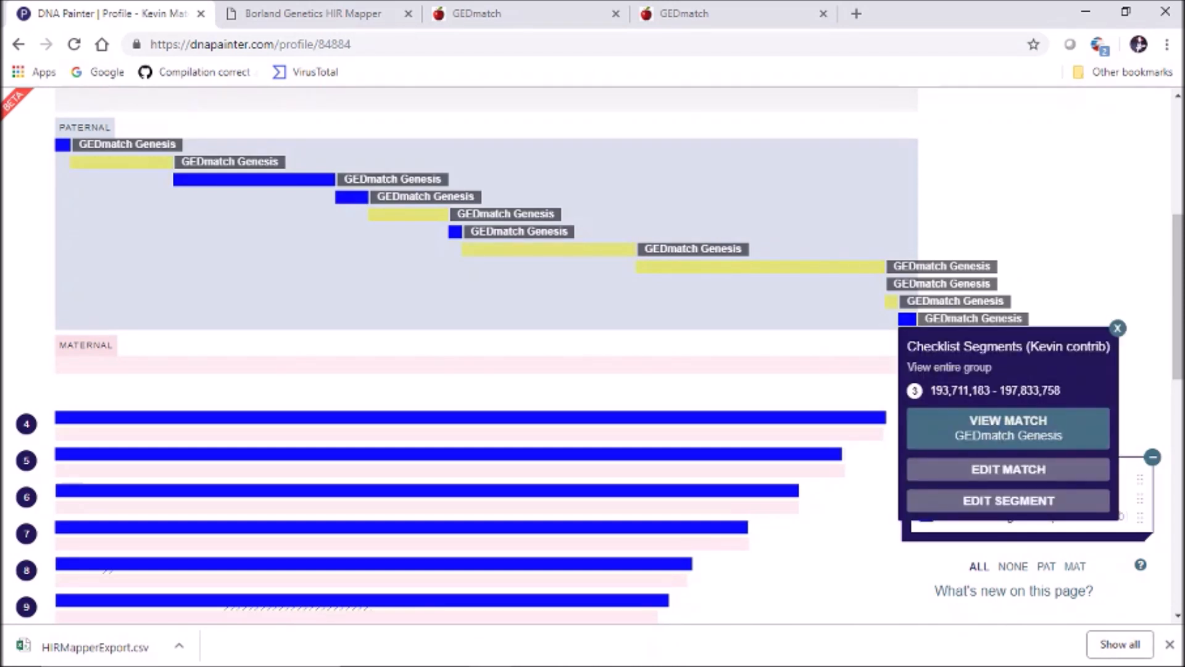
click(1117, 328)
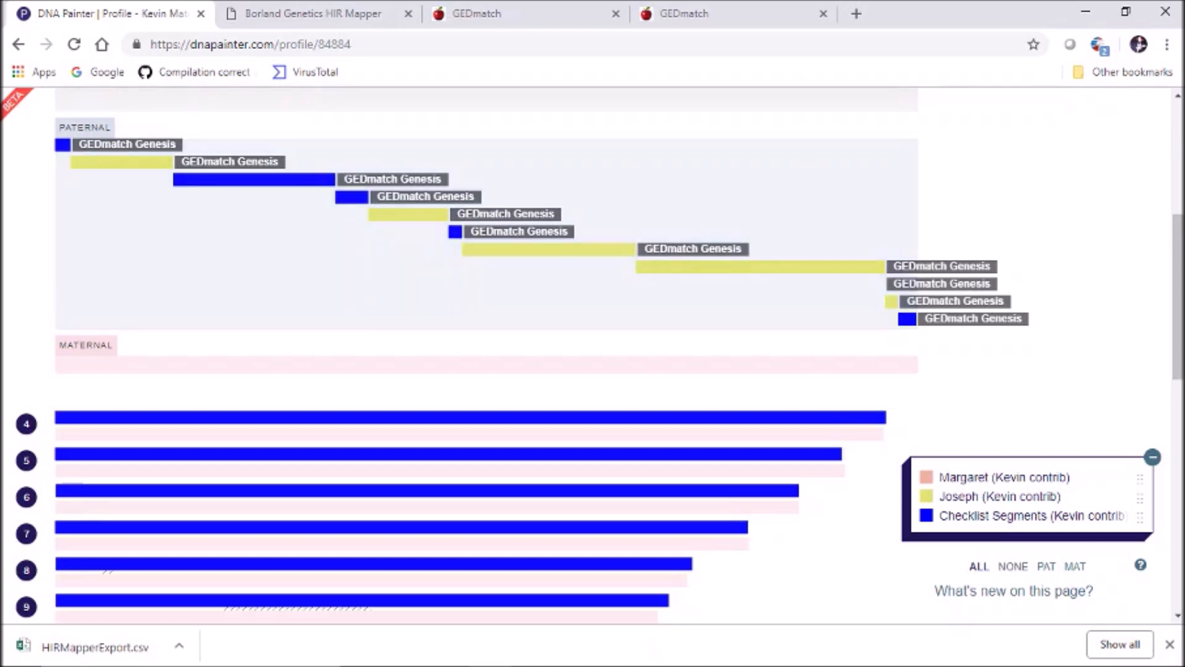
click(62, 144)
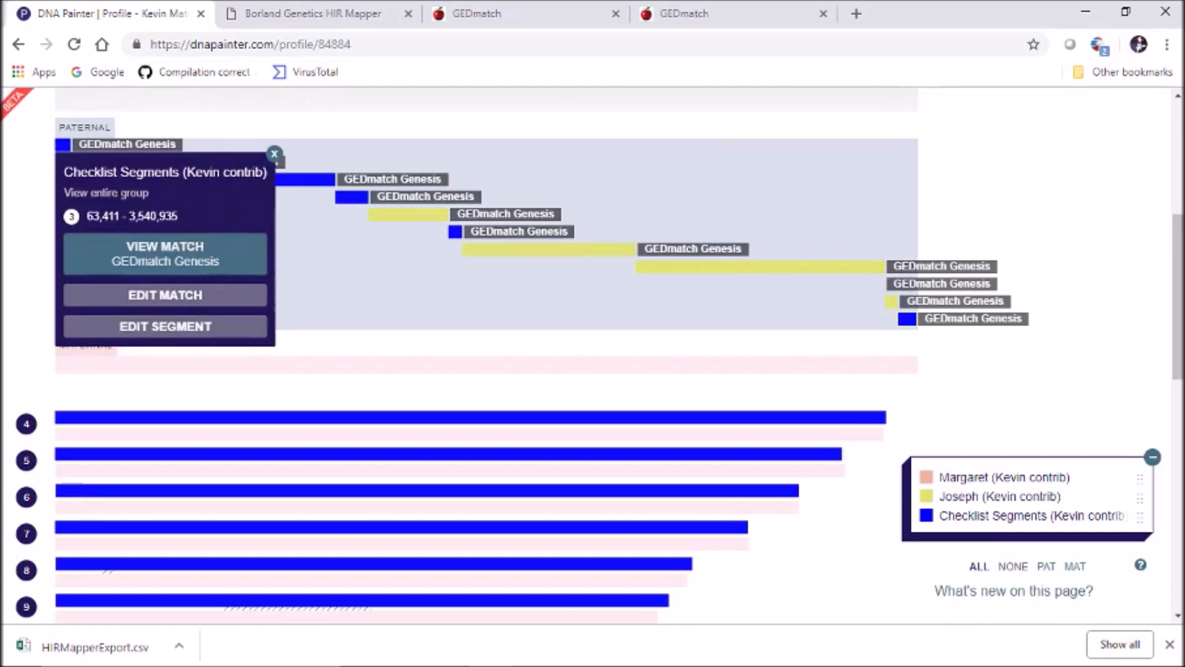
click(275, 154)
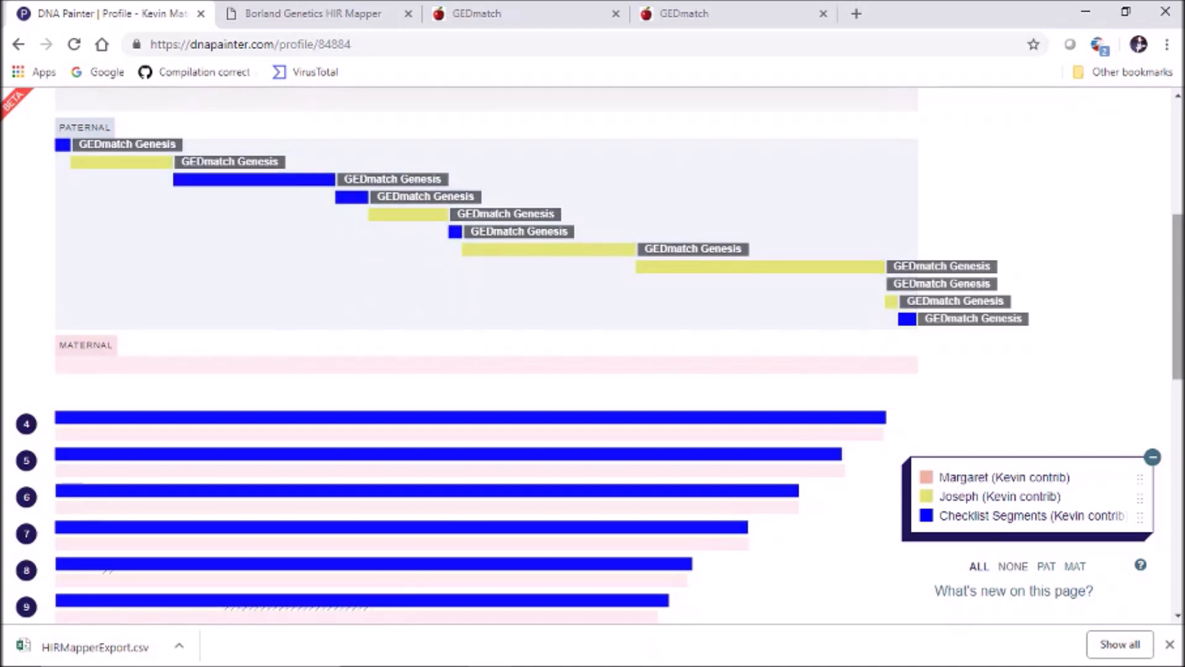
scroll(593, 355, up, 1)
click(26, 165)
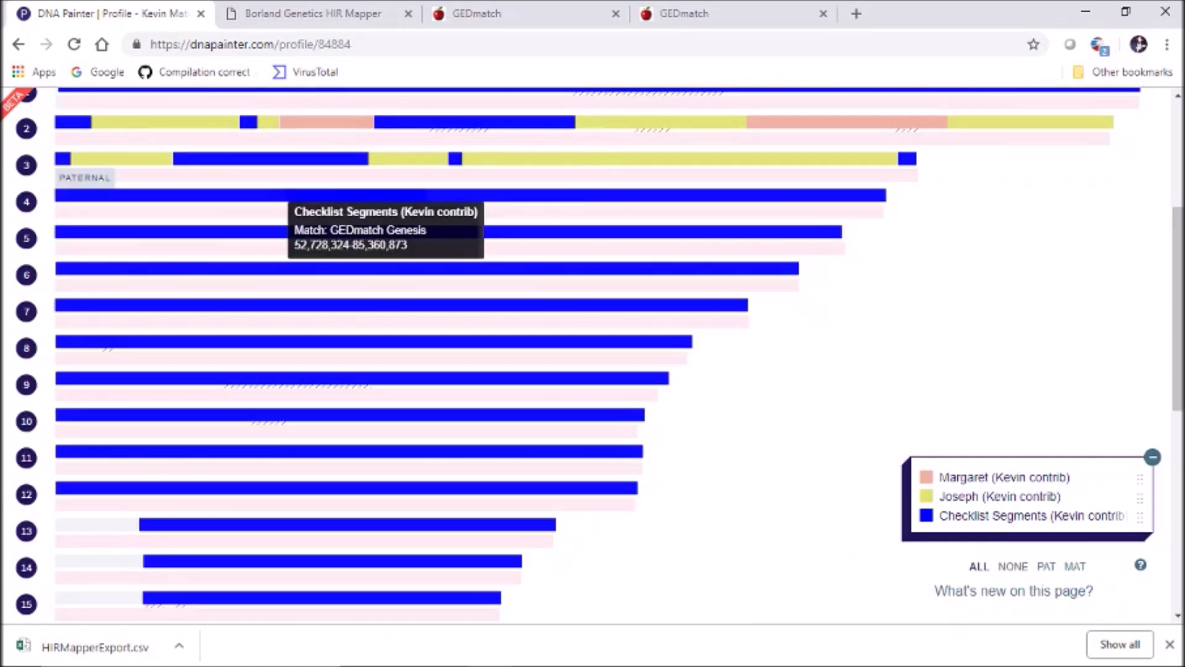
click(456, 159)
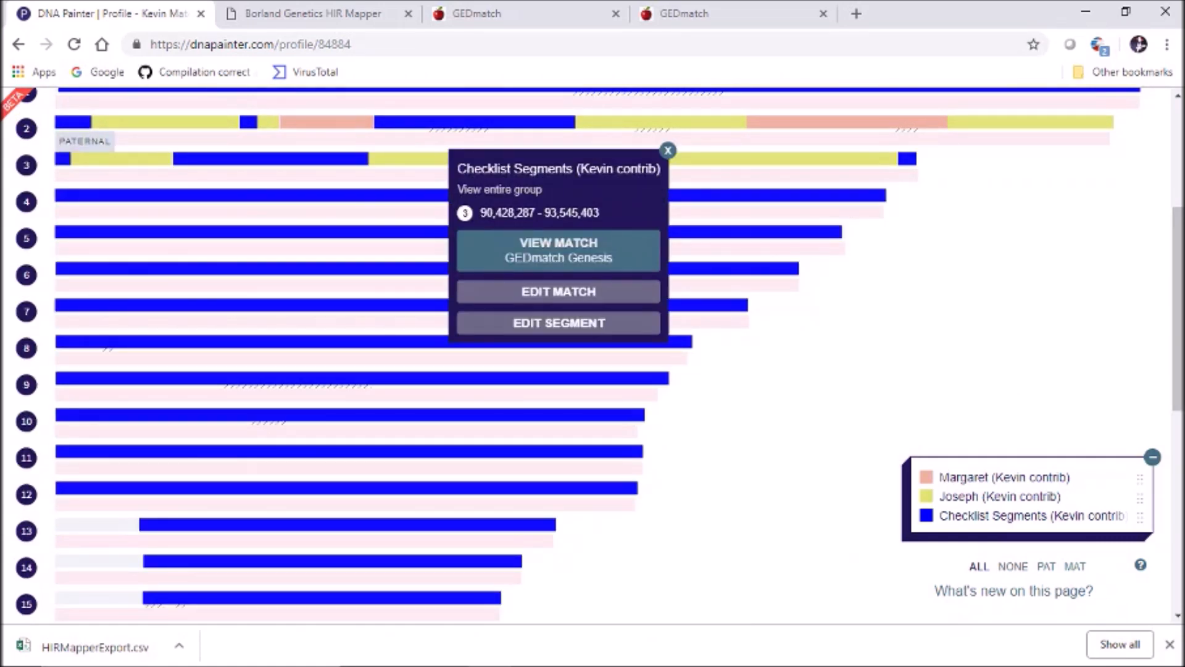
click(667, 150)
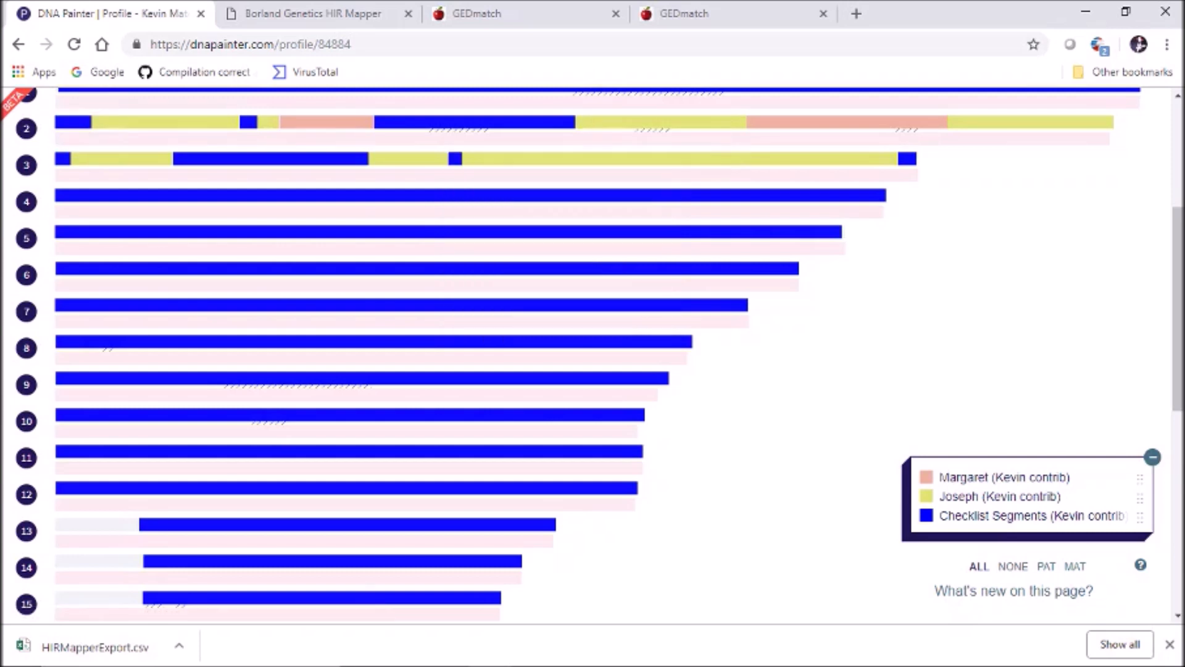
click(26, 165)
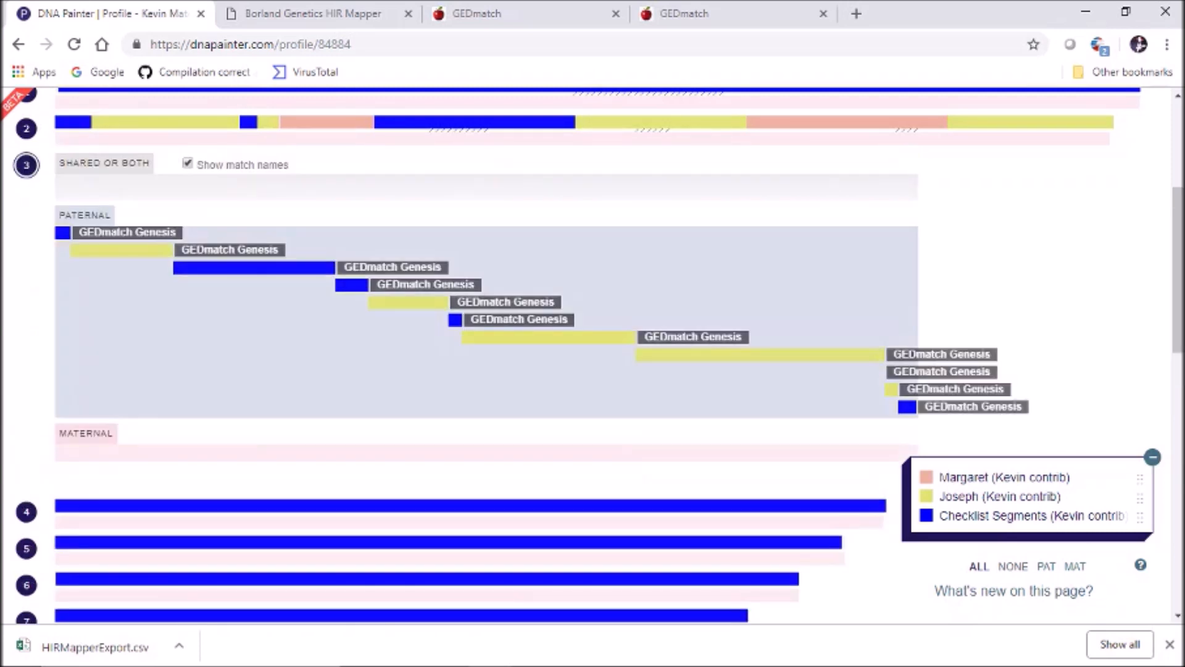
Move the 90,428,287–93,545,403 segment into the Joseph group
click(455, 320)
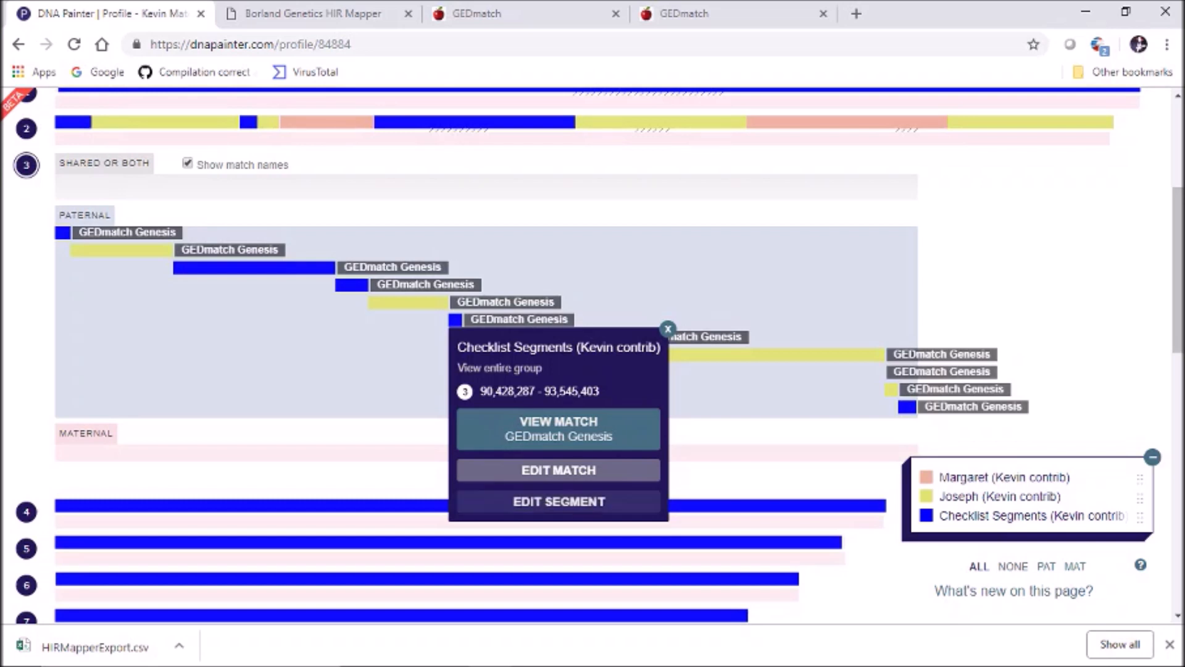
click(558, 501)
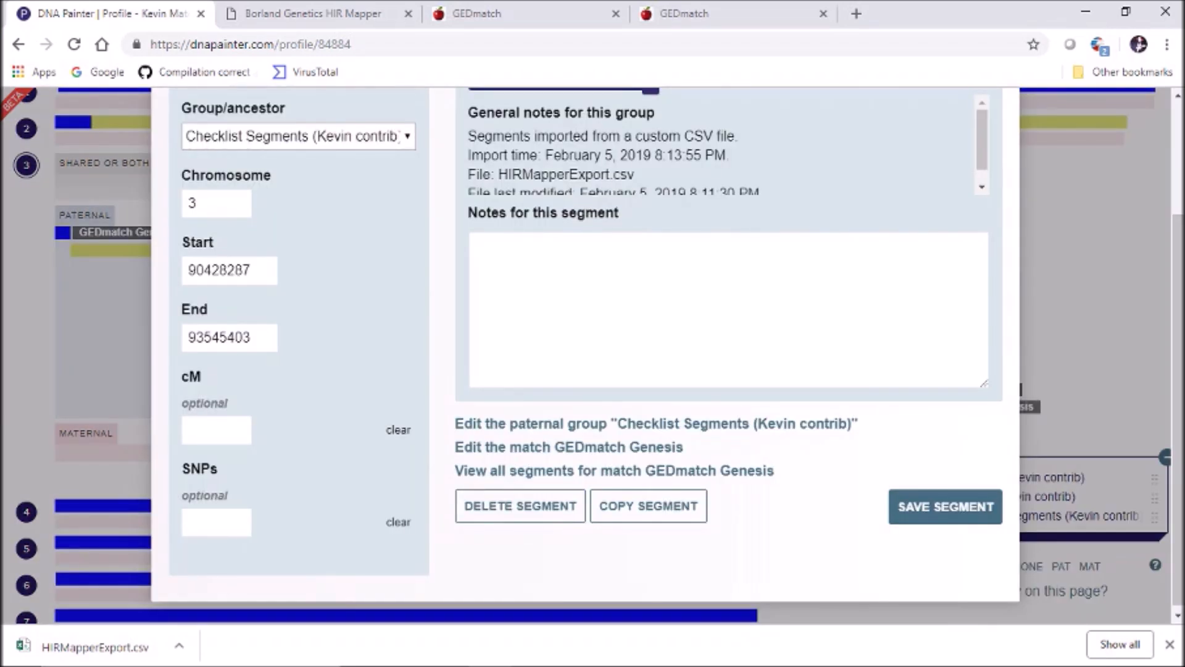
click(296, 136)
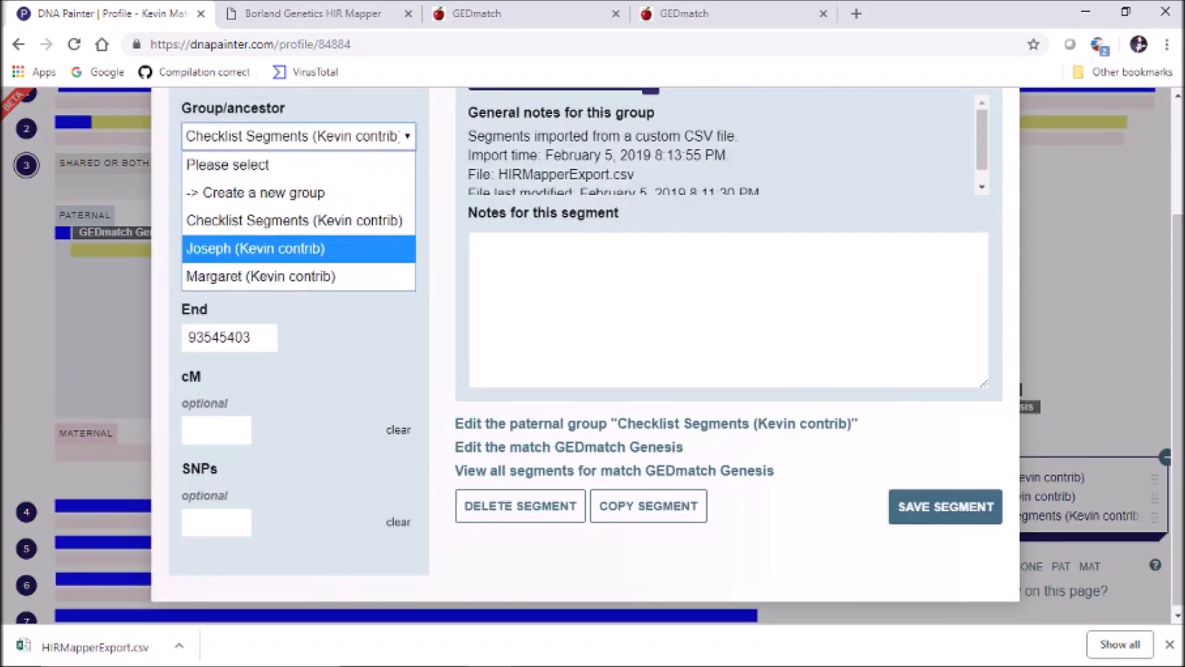
click(290, 246)
click(945, 506)
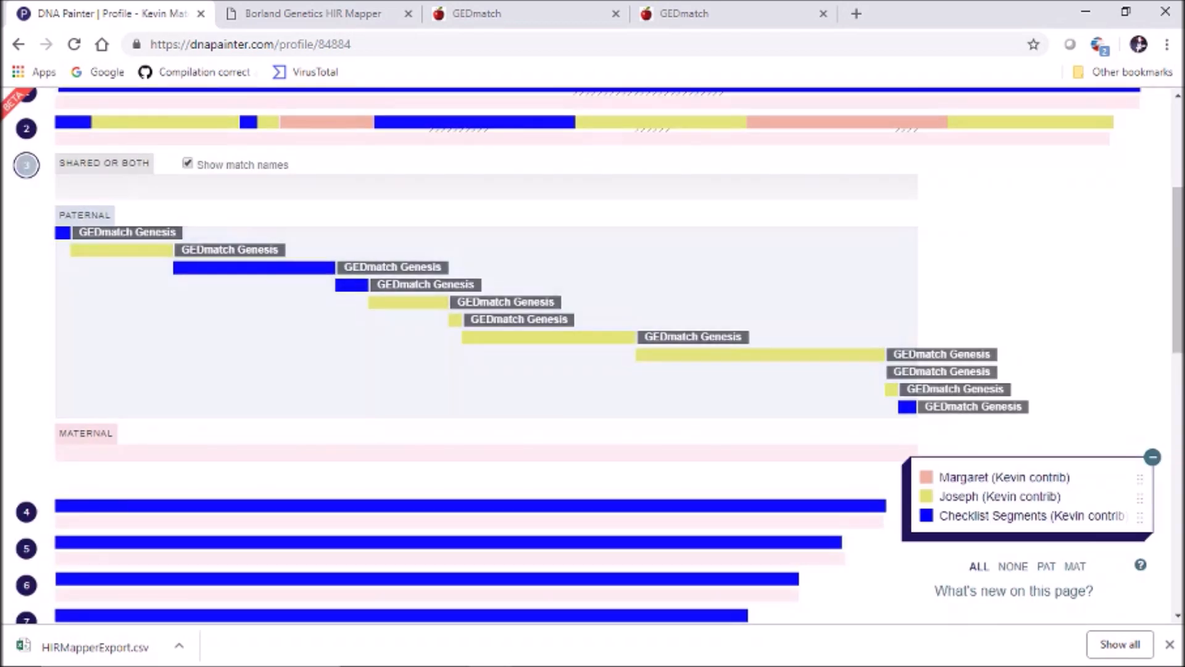
Regroup chromosome 2's small blue segment, then return to the top of the map
click(26, 166)
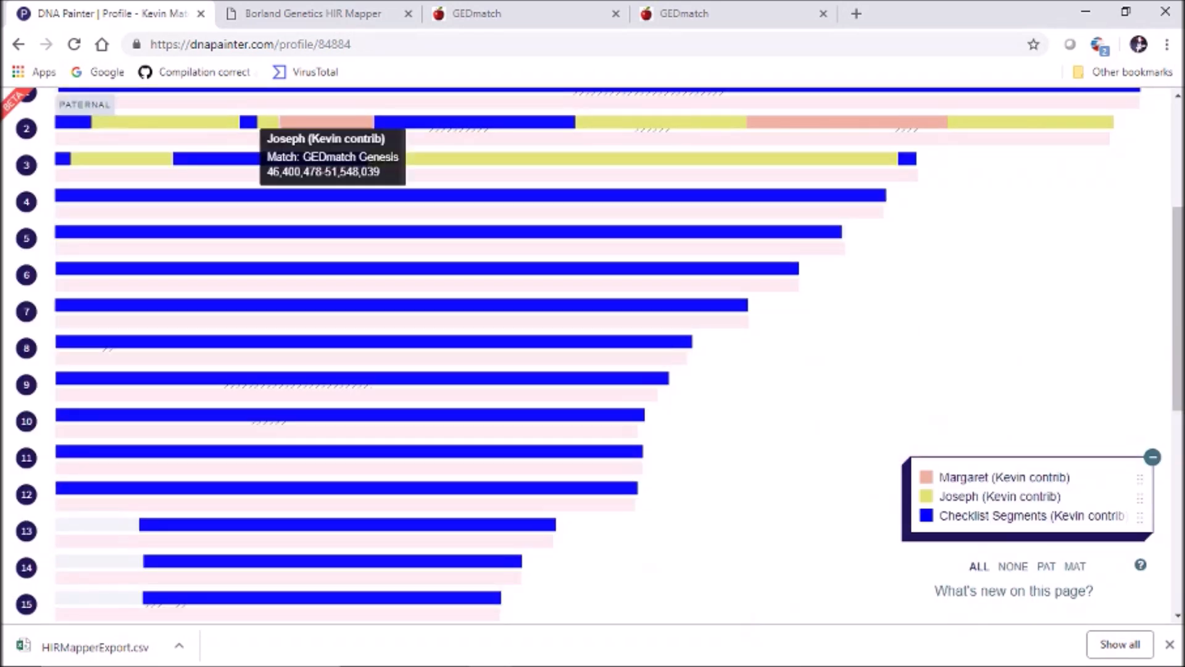
click(248, 122)
click(370, 304)
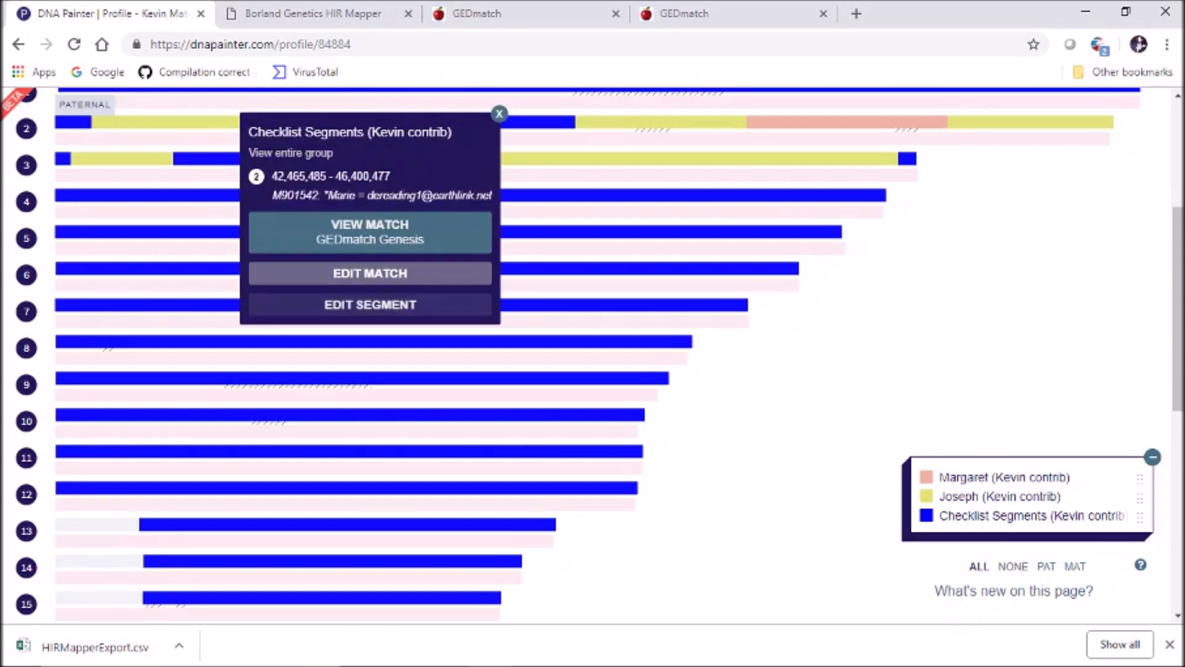
click(299, 137)
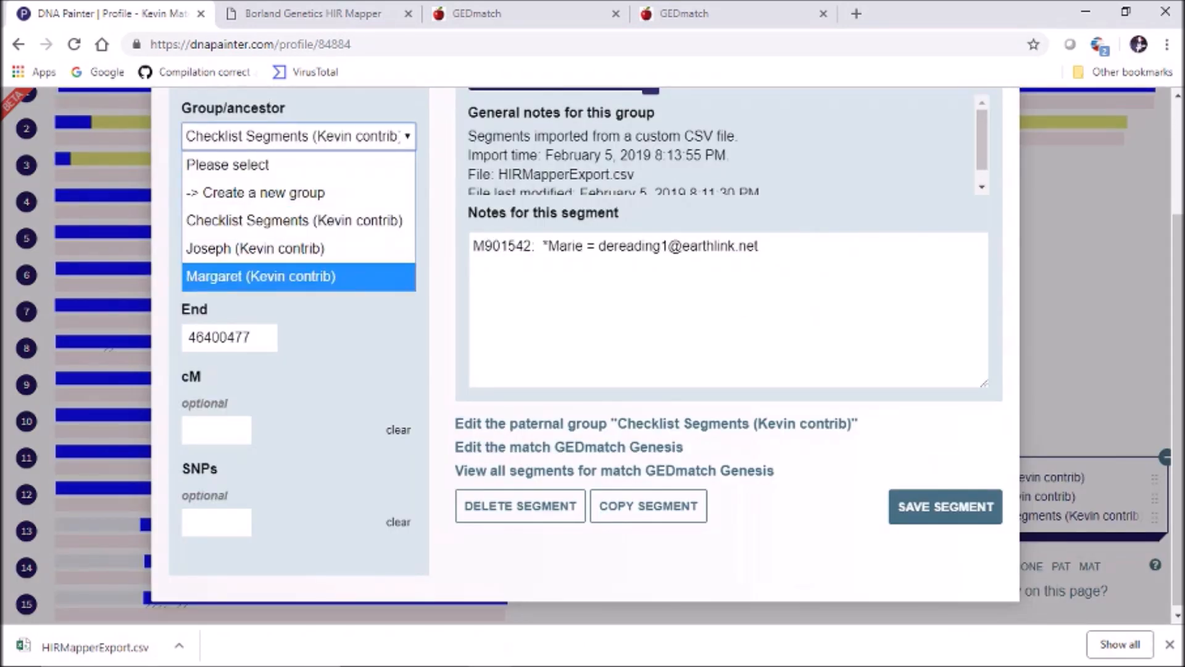
click(299, 248)
click(945, 506)
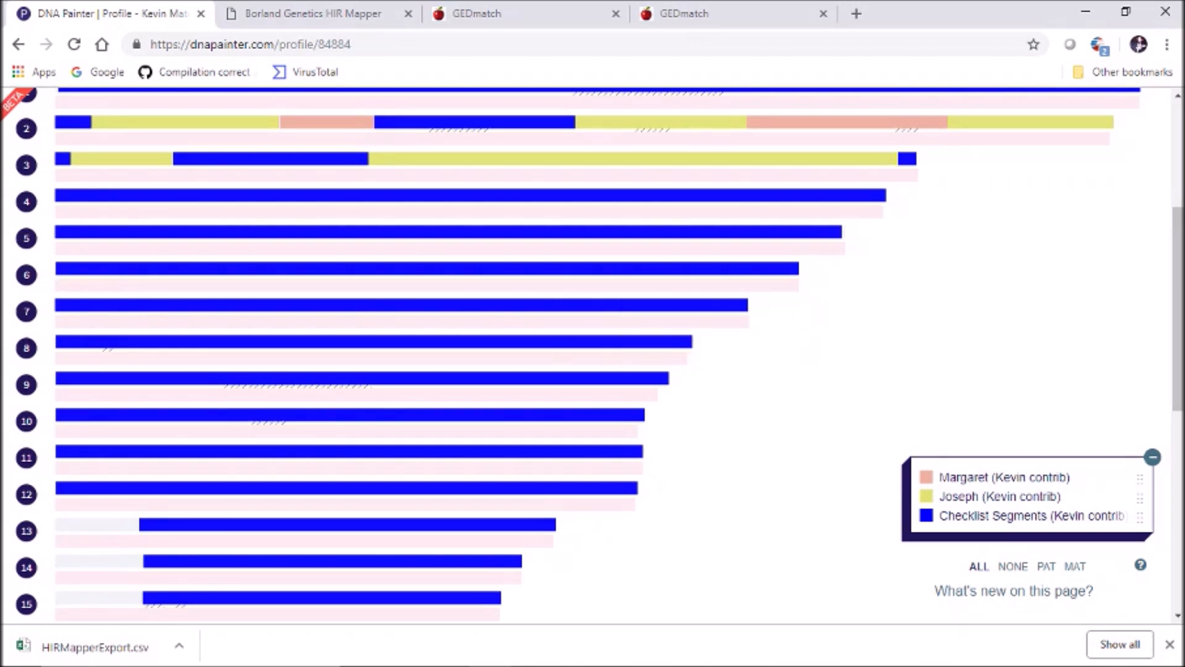
scroll(1177, 309, up, 2)
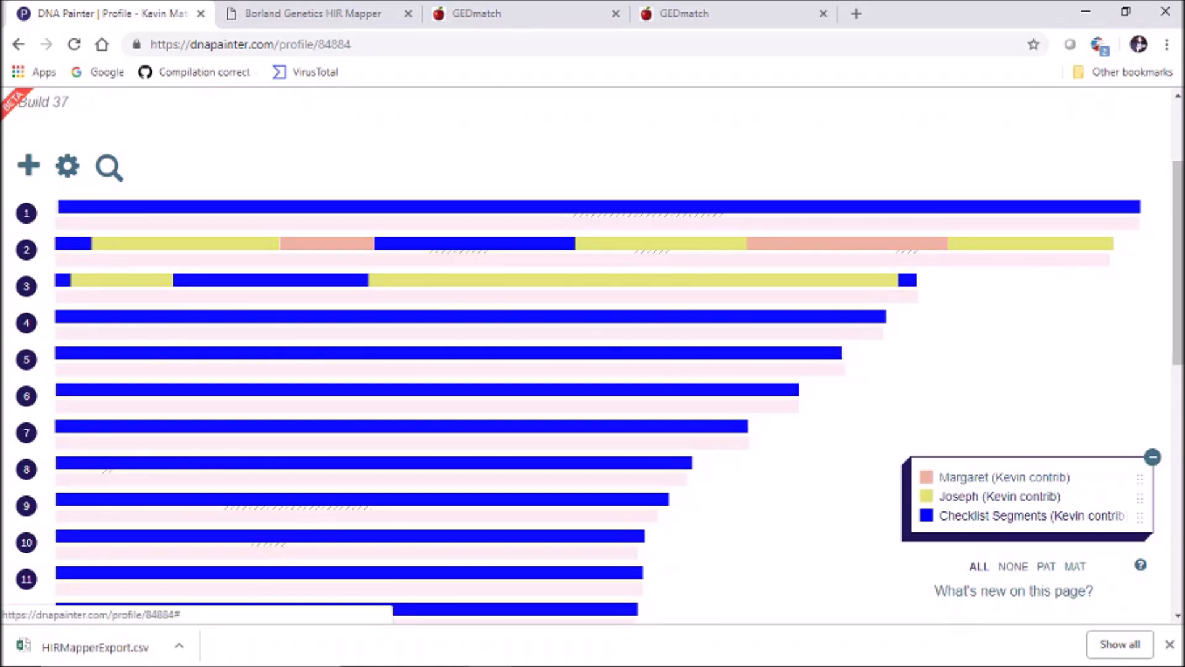
Recolour the Margaret (Kevin contrib) group red and save it
click(1005, 477)
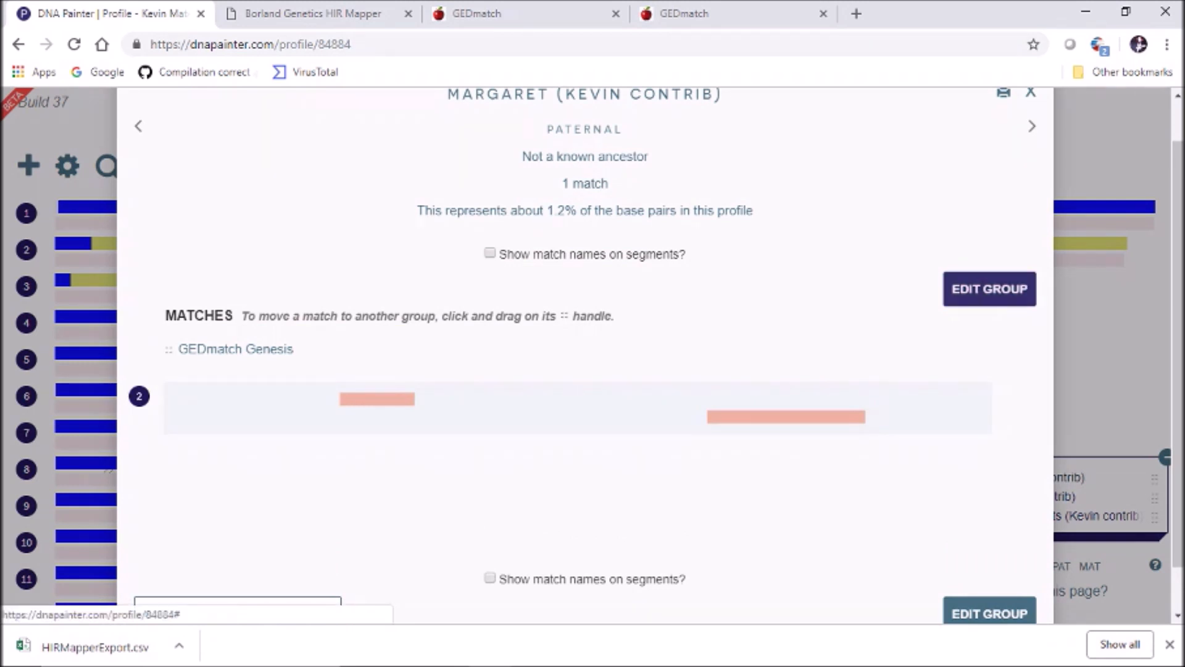
scroll(585, 346, down, 1)
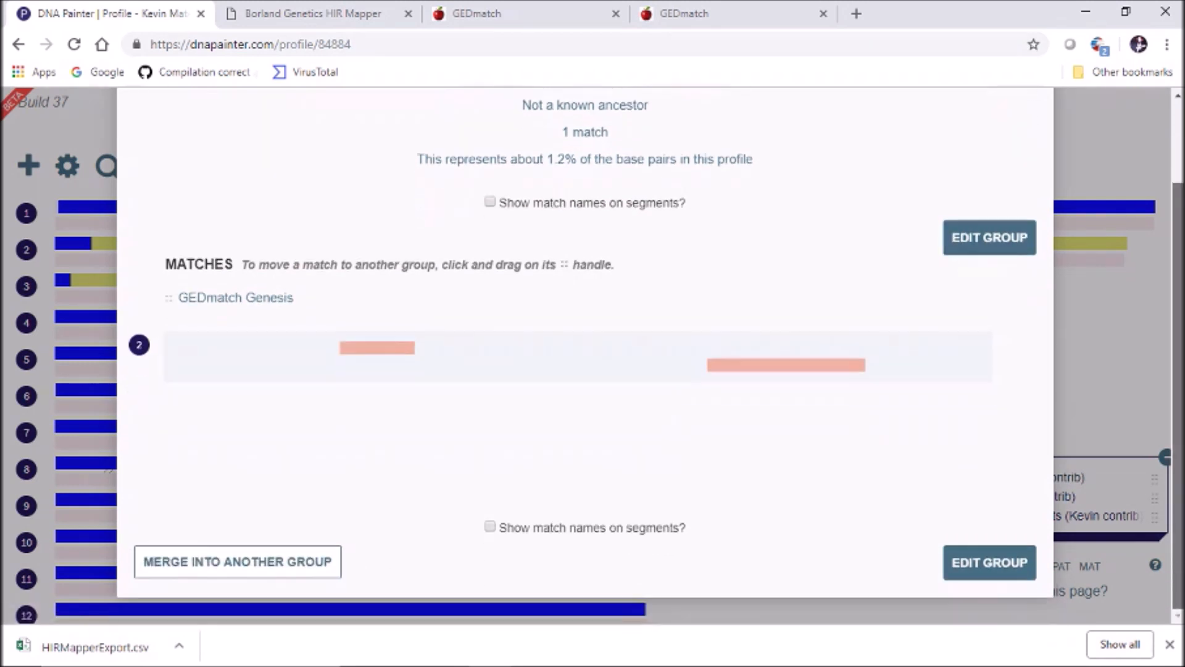
click(989, 562)
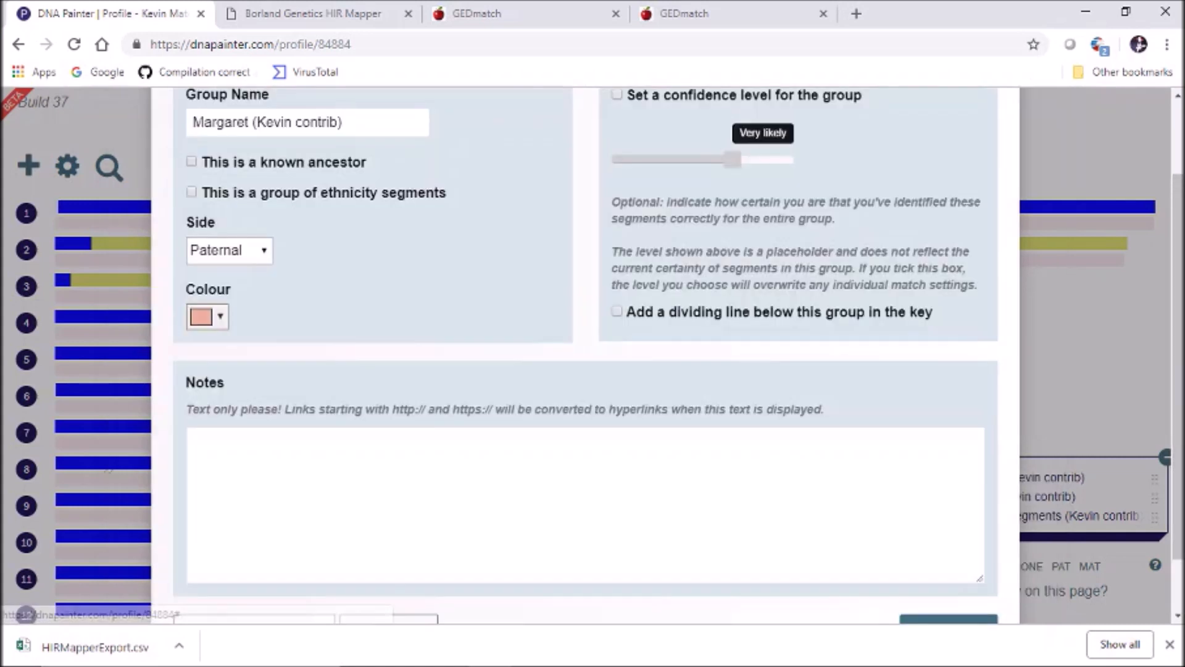
click(208, 316)
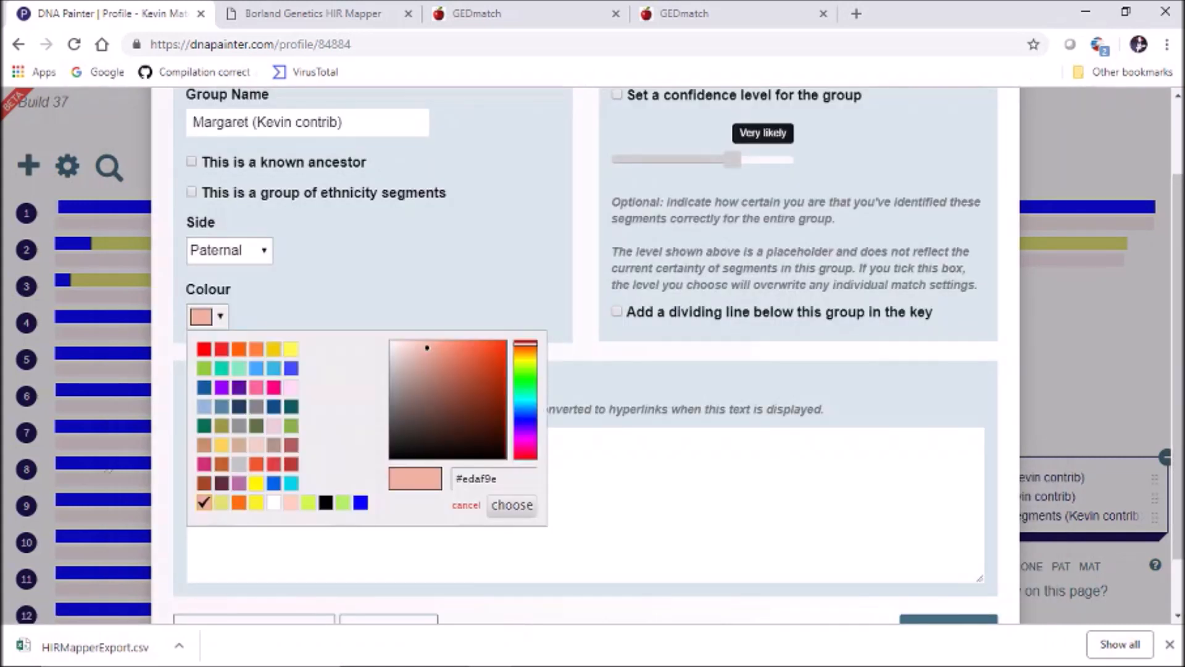
click(204, 349)
click(511, 505)
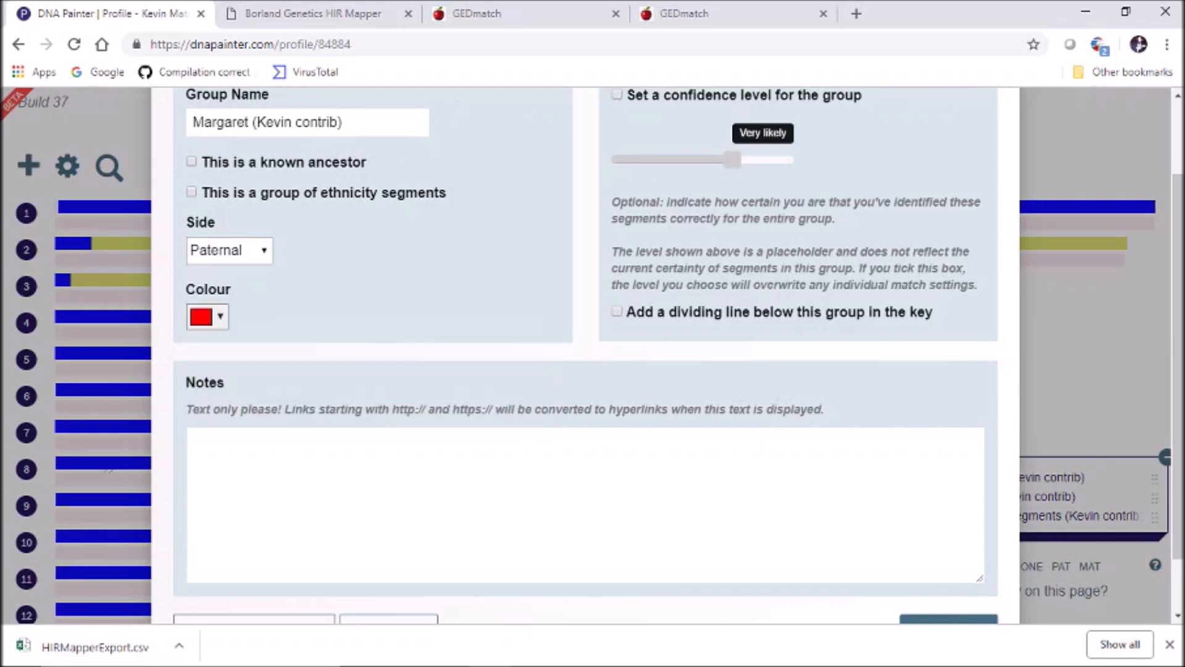
scroll(949, 494, down, 2)
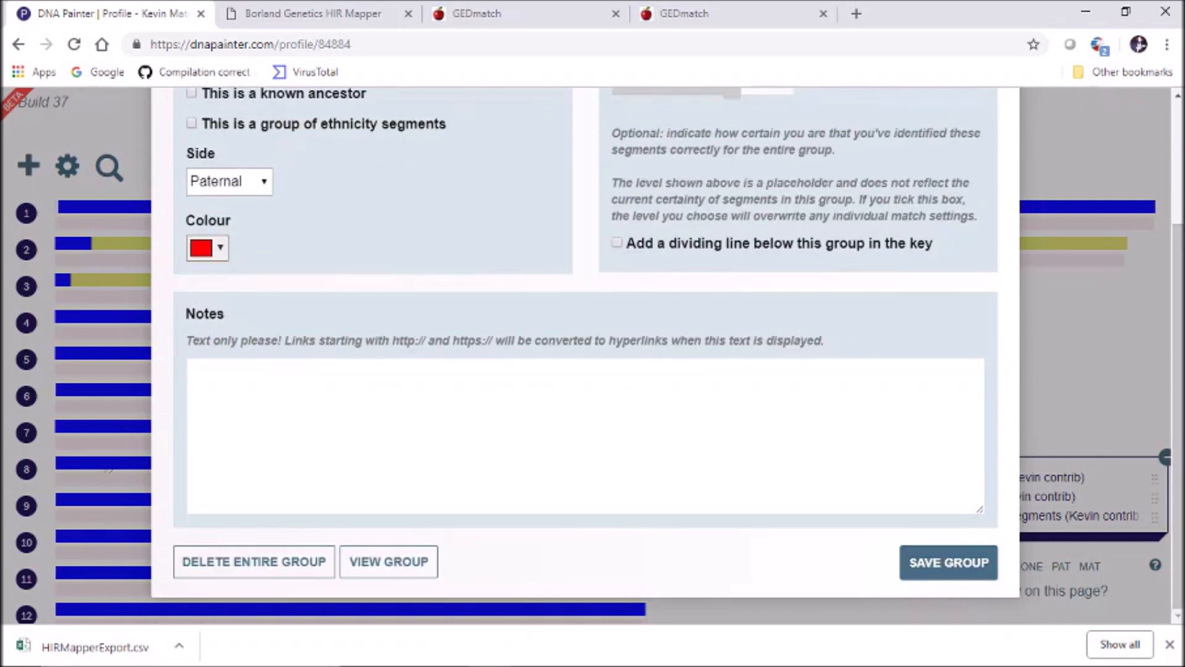
click(949, 563)
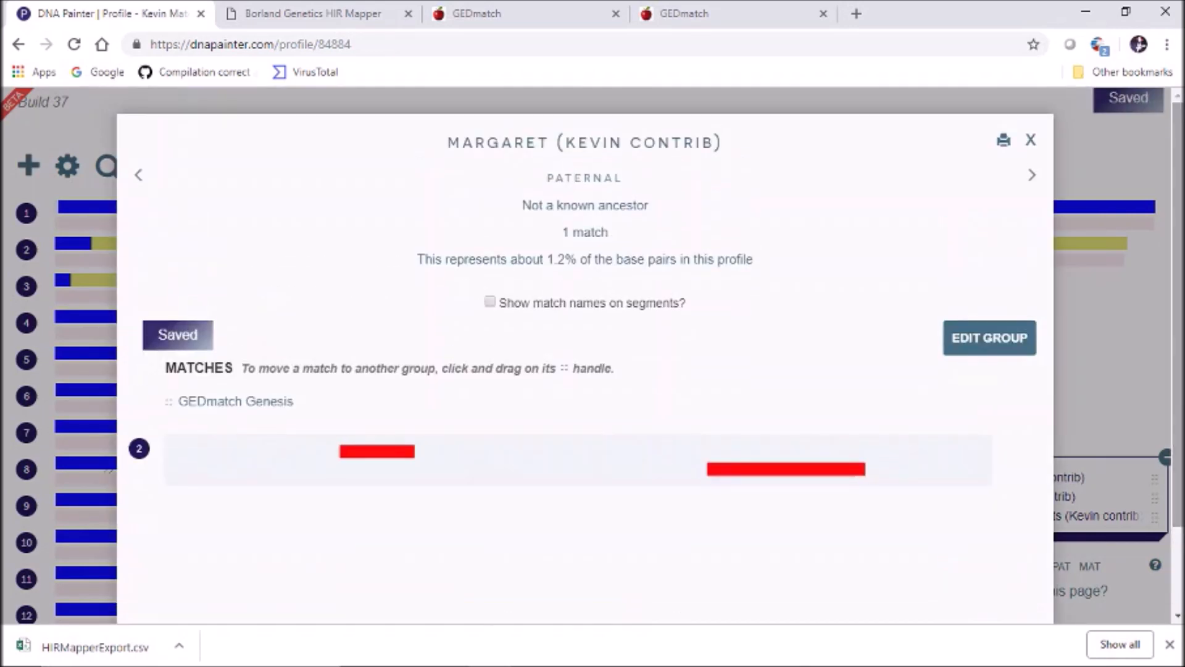
click(1031, 140)
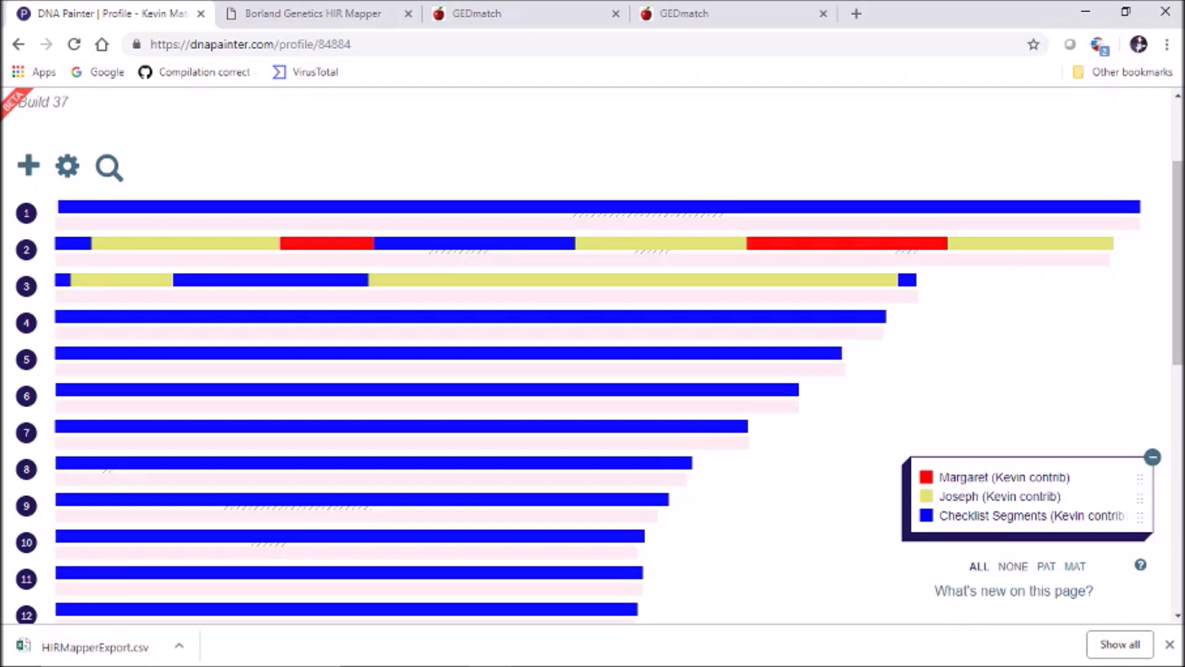
Reload HIR Mapper for a new run and sign in to GEDmatch Genesis with the saved login
key(ctrl+Tab)
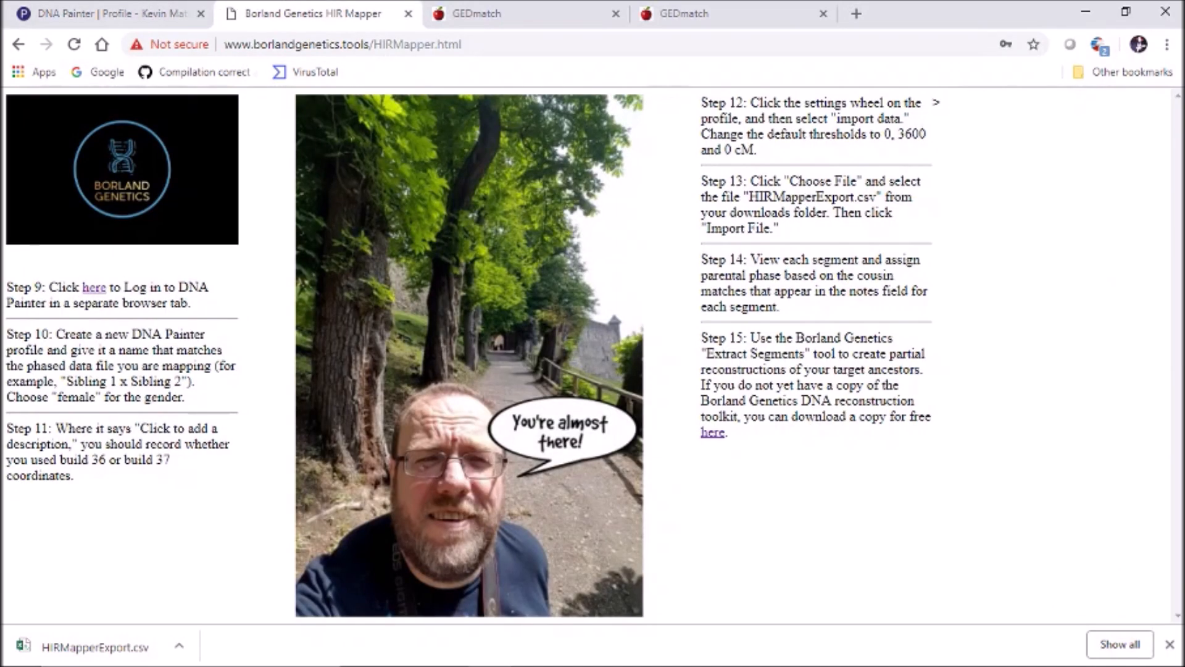
click(74, 44)
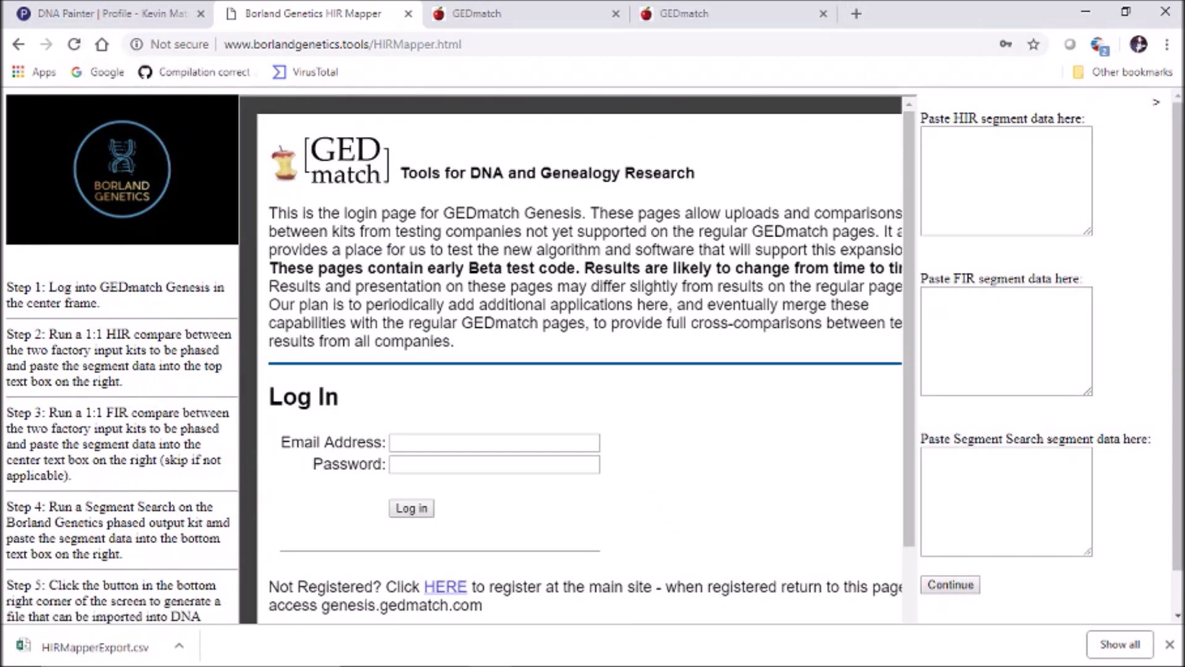
click(494, 443)
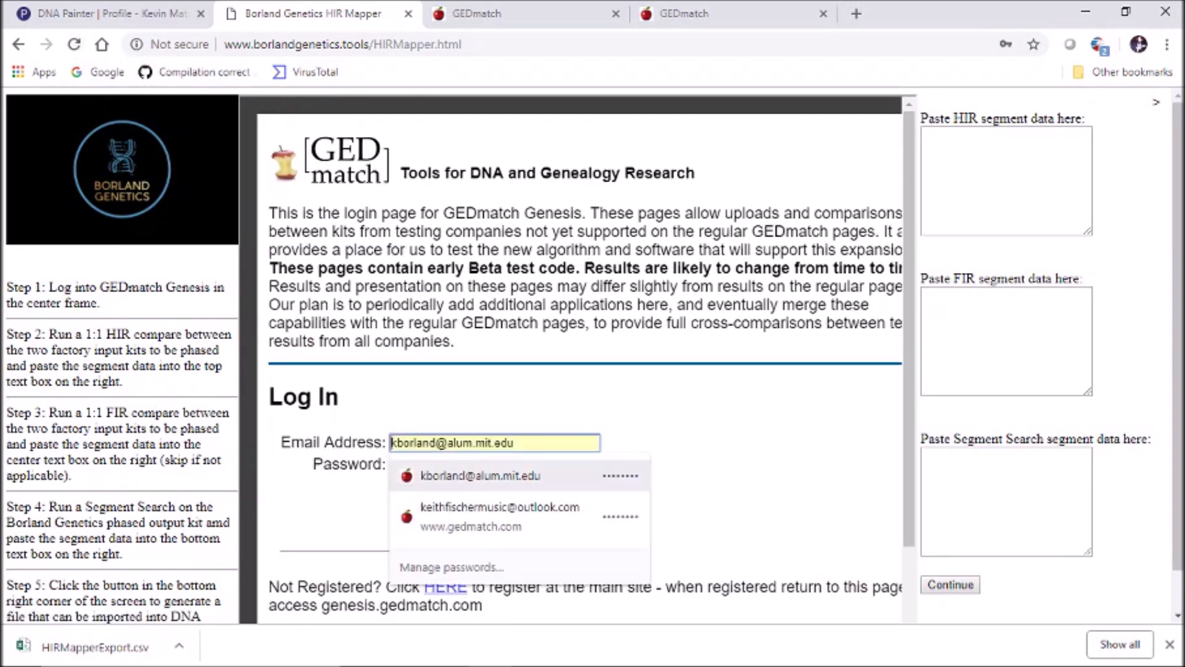
click(487, 476)
key(Return)
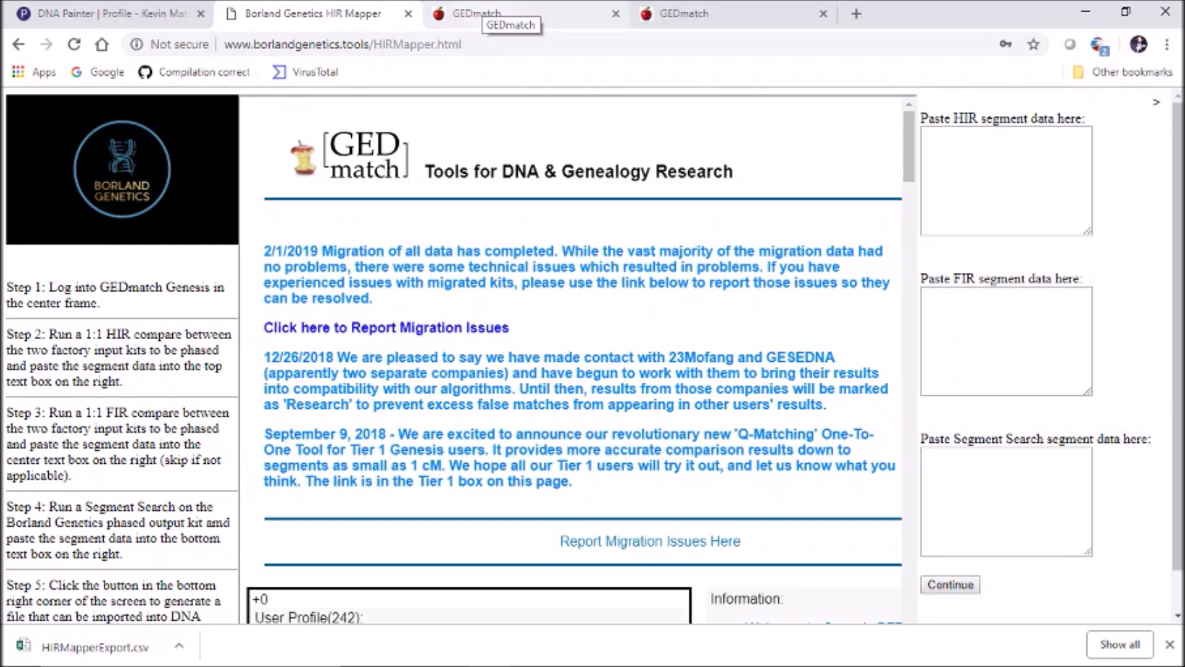
Paste the one-to-one comparison results into HIR Mapper's HIR segment data box
click(478, 13)
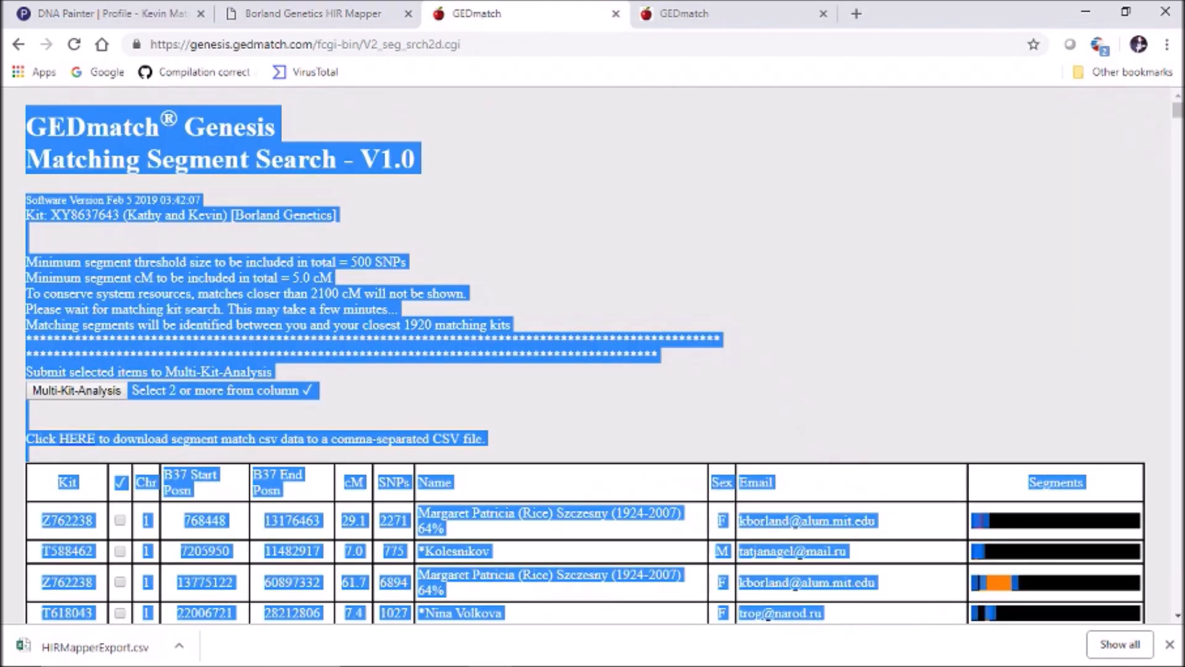
click(683, 14)
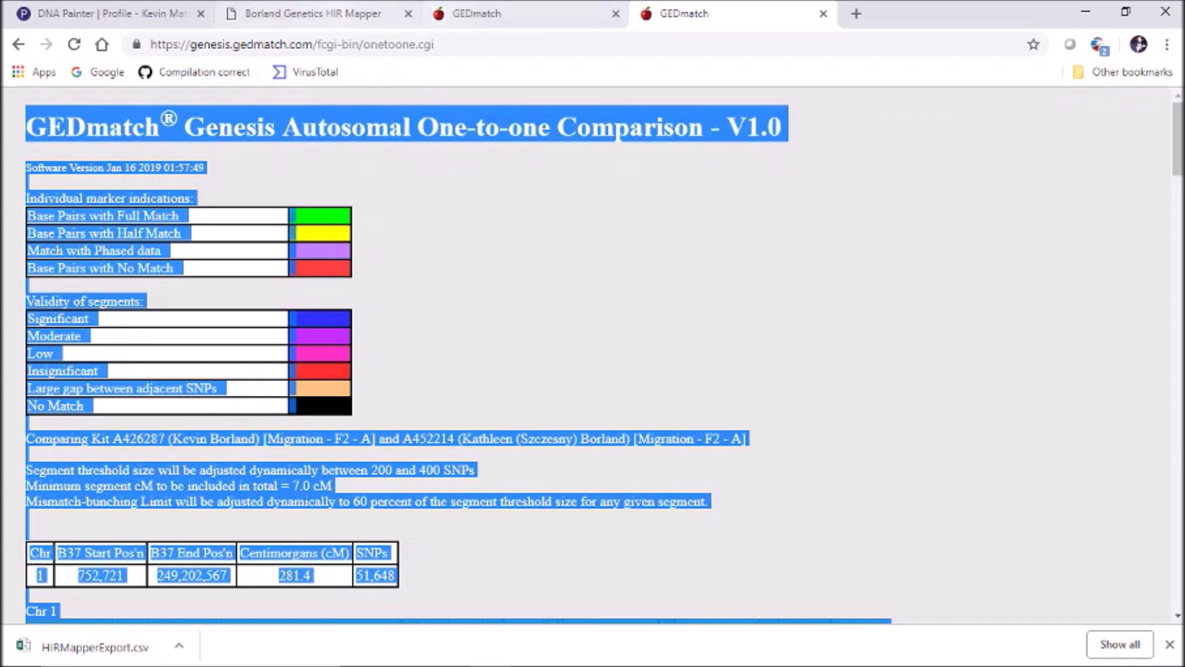
click(314, 14)
click(1006, 180)
key(ctrl+v)
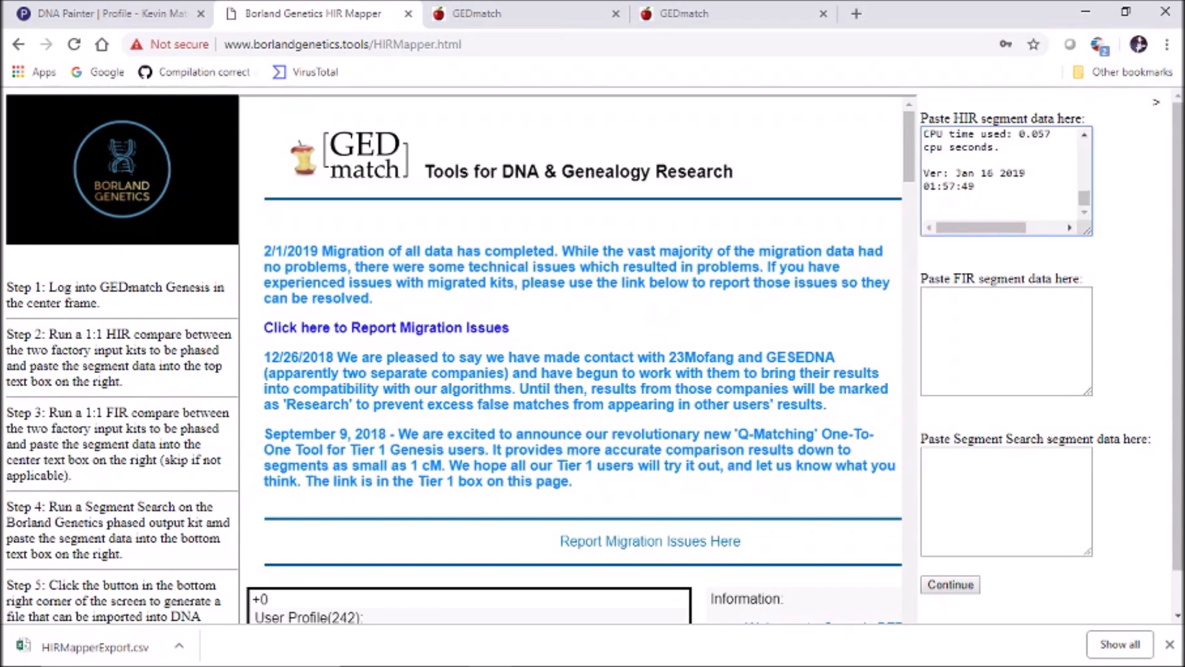
Return GEDmatch Genesis from the segment search results to the Segment Search form
click(1006, 502)
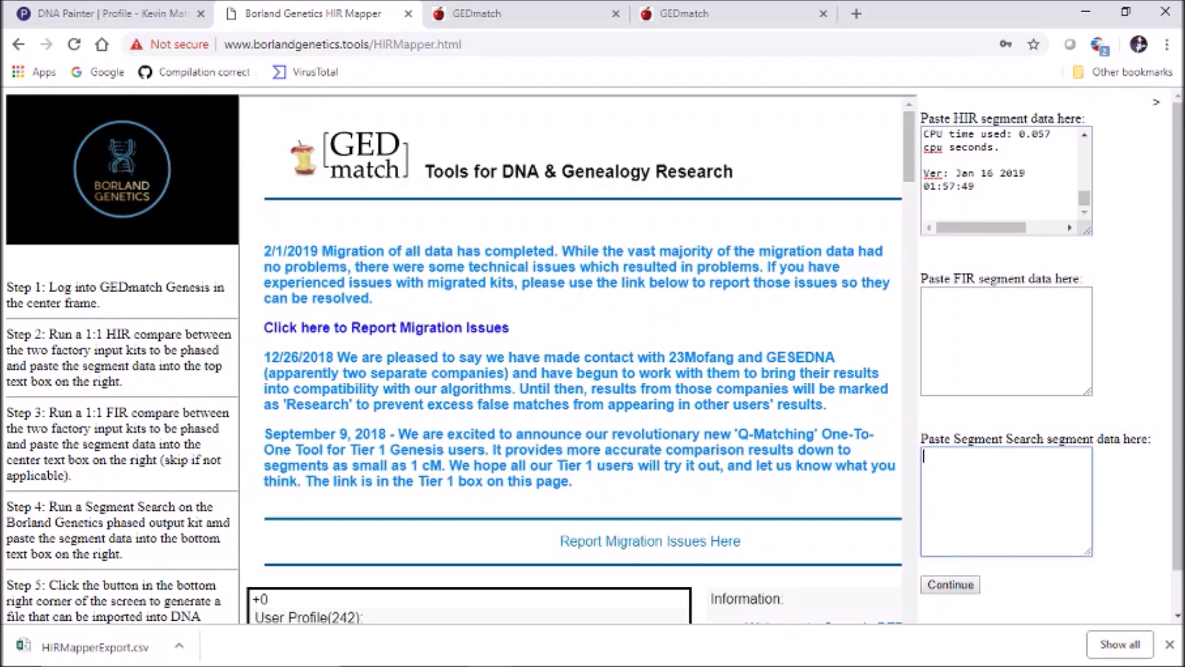
click(532, 13)
click(19, 44)
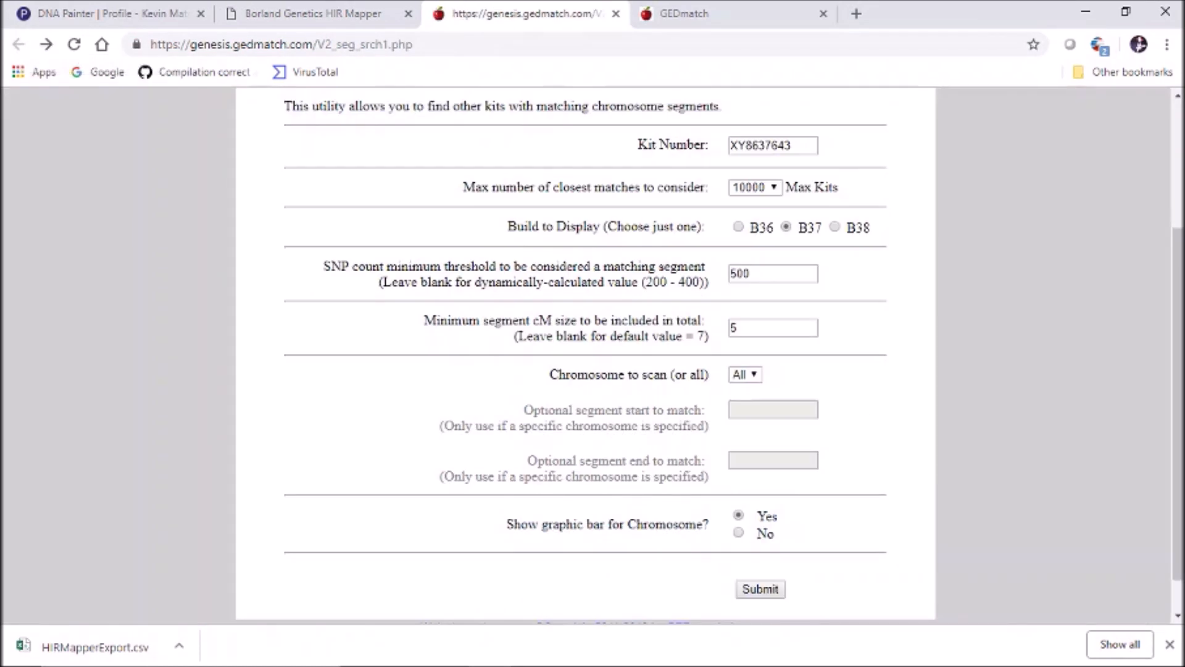
Submit a Matching Segment Search for the phased kit number copied from HIR Mapper
scroll(585, 356, up, 2)
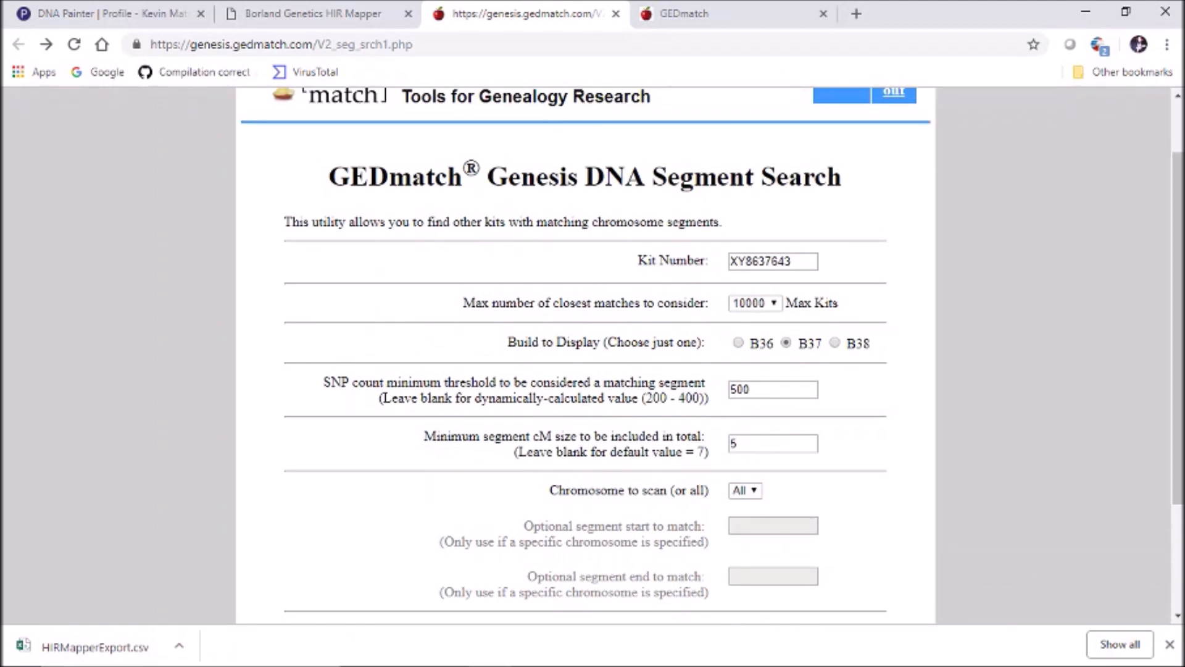
click(302, 13)
drag(909, 147, 909, 551)
drag(333, 171, 258, 171)
key(ctrl+c)
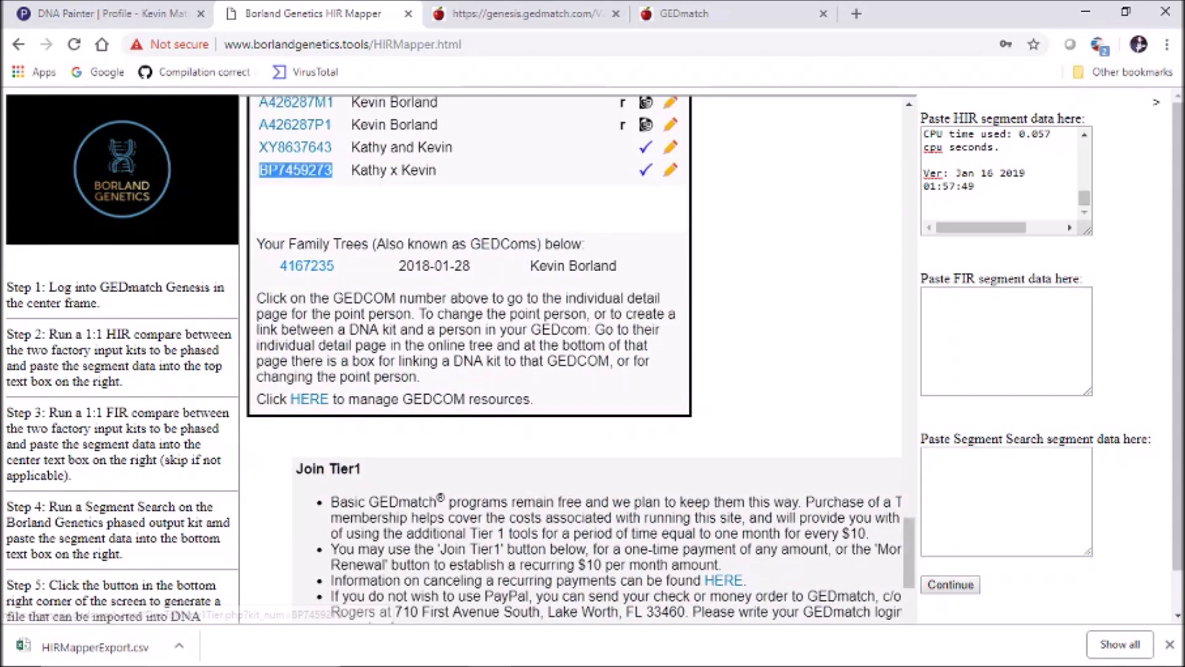
click(524, 13)
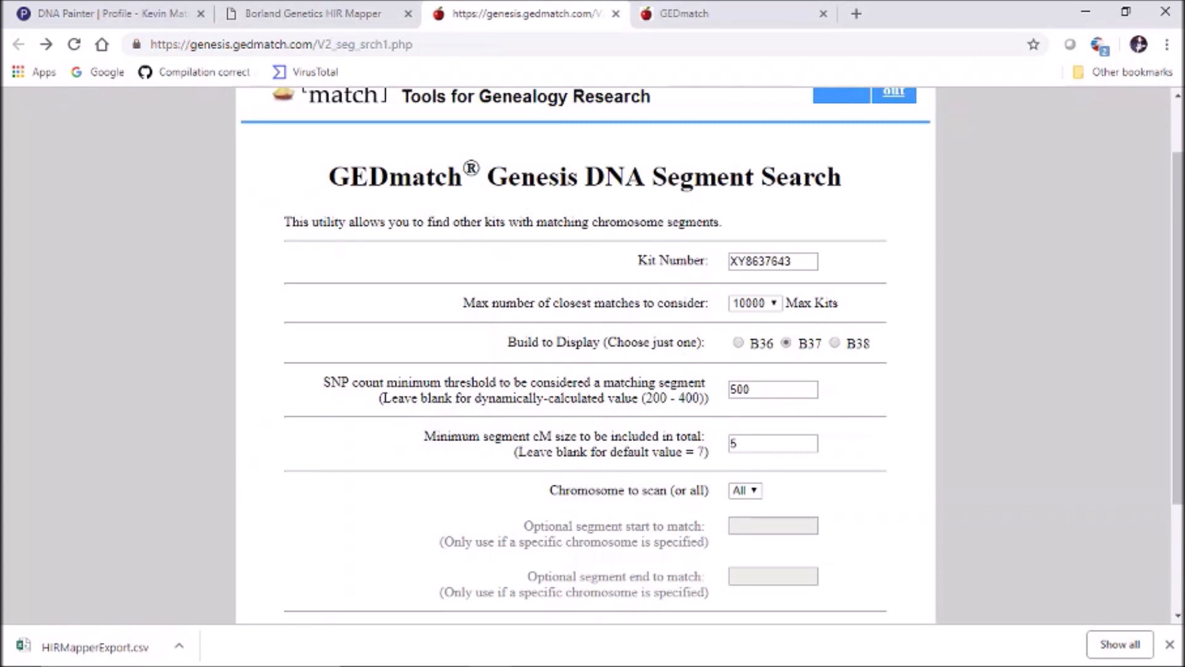
drag(794, 262, 727, 261)
key(ctrl+v)
click(988, 278)
scroll(1178, 308, down, 3)
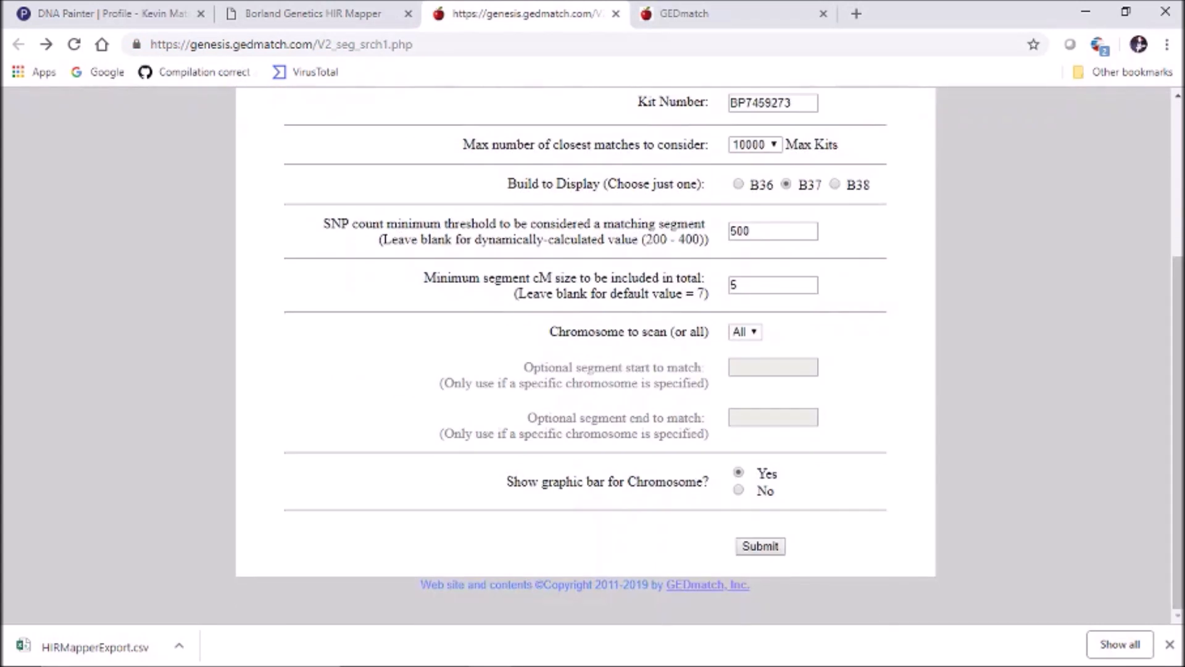
click(760, 546)
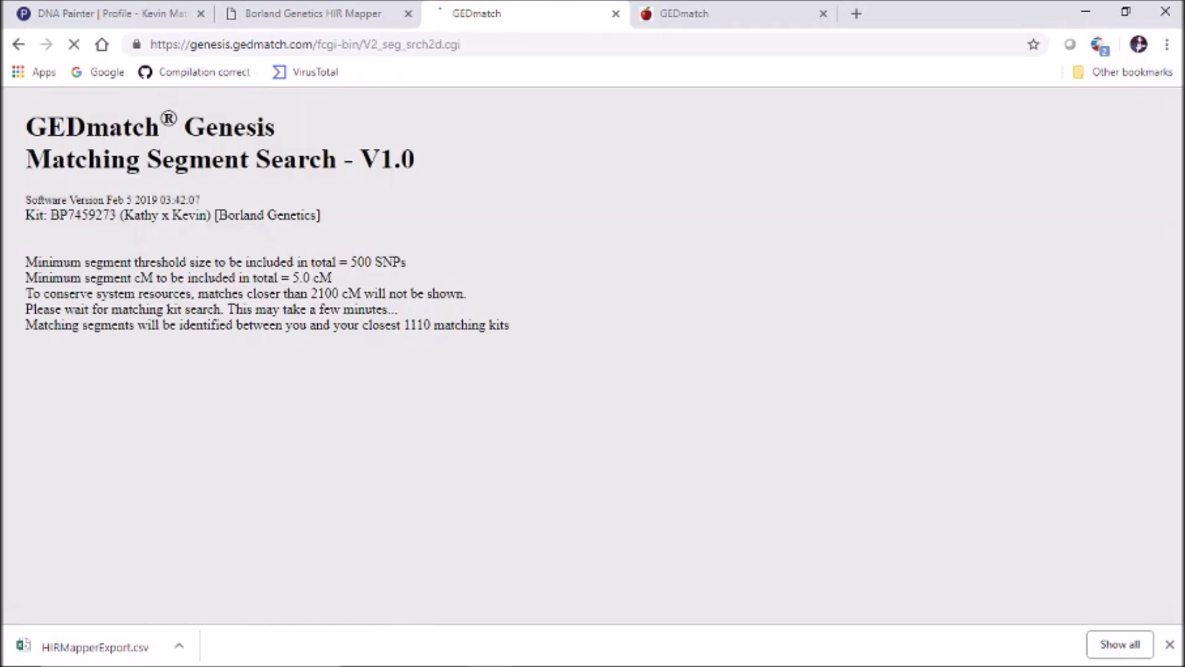
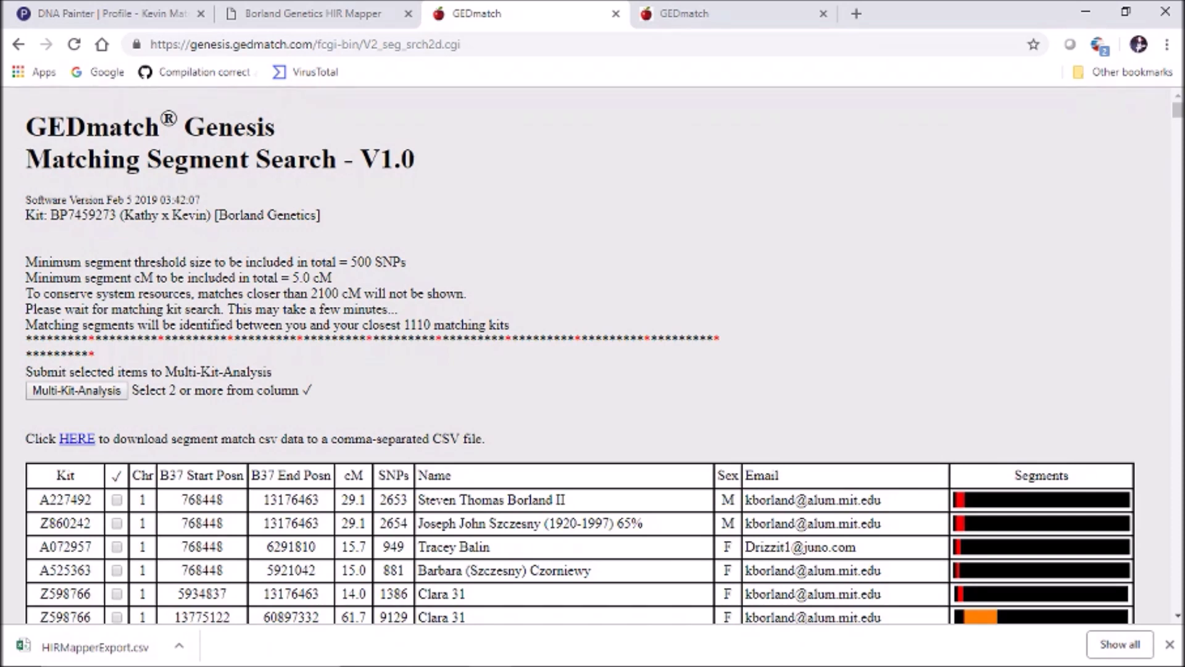
Copy all of GEDmatch's Matching Segment Search results, then return to HIR Mapper's Segment Search box
key(ctrl+a)
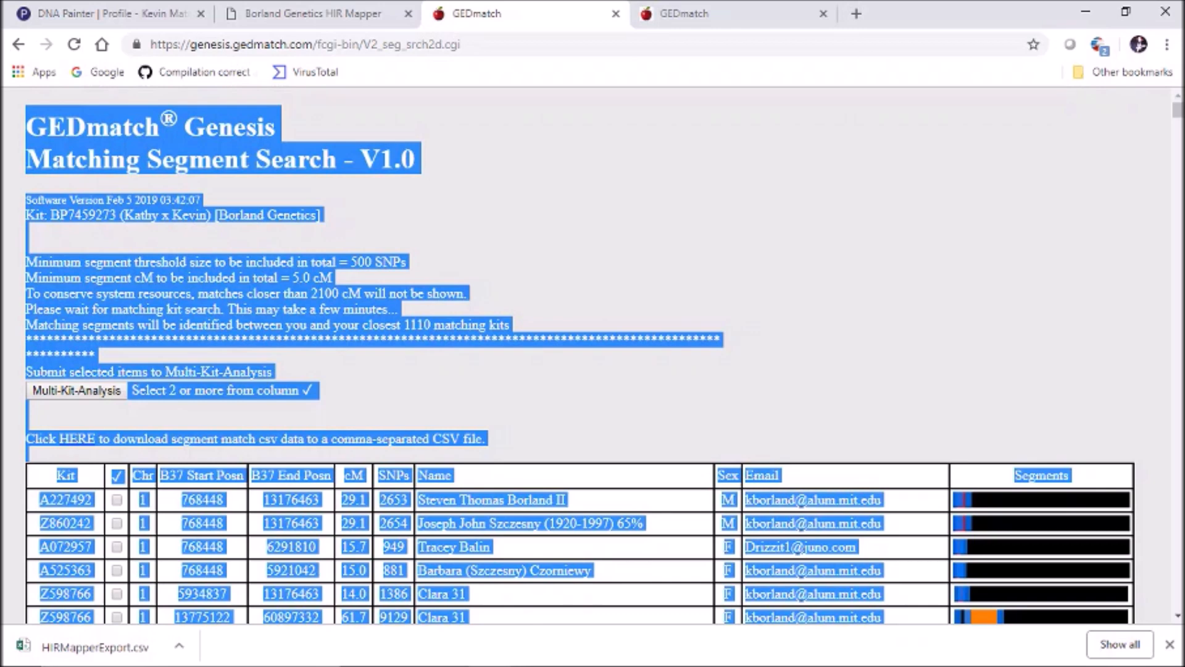
click(297, 13)
click(1006, 502)
Paste the segment search results into HIR Mapper, continue, and dismiss the missing-FIR-data warning
key(ctrl+v)
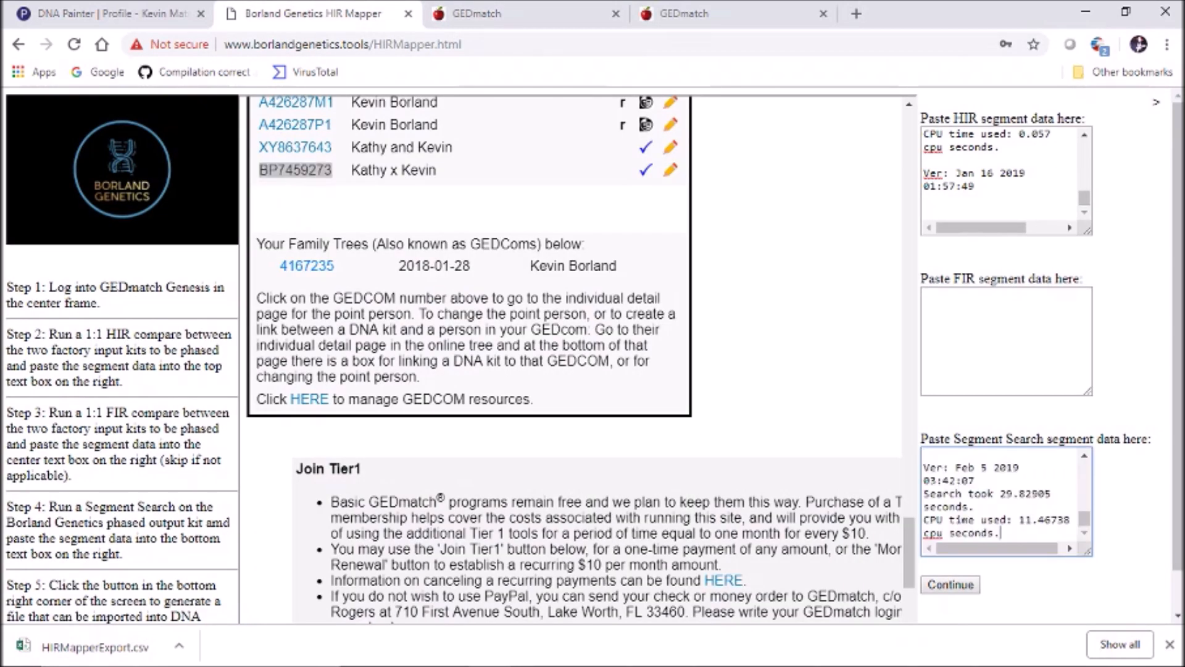
click(950, 584)
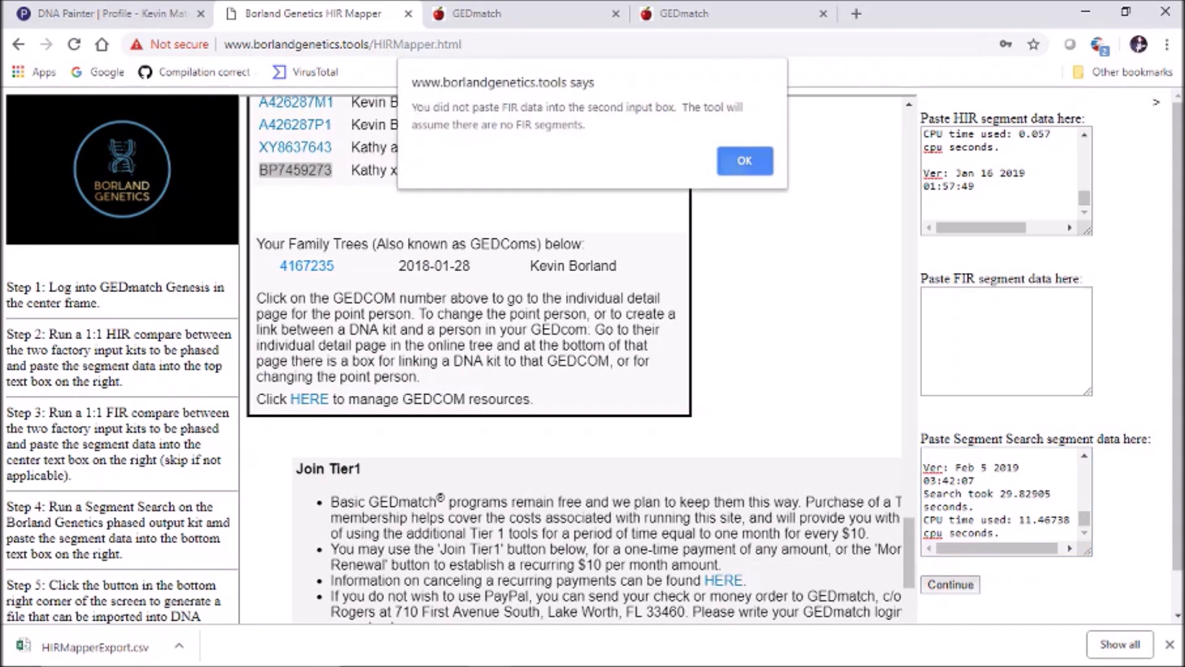
key(Return)
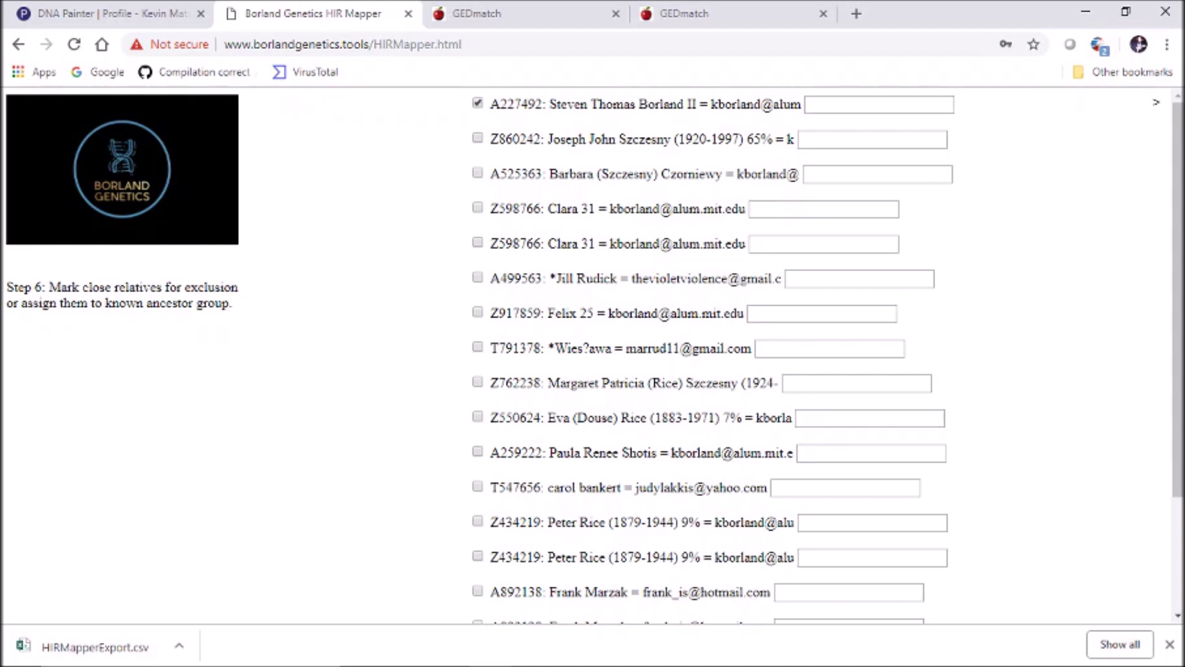
Exclude three close relatives and label the first match's group Paternal
click(478, 173)
click(478, 138)
click(478, 382)
click(823, 209)
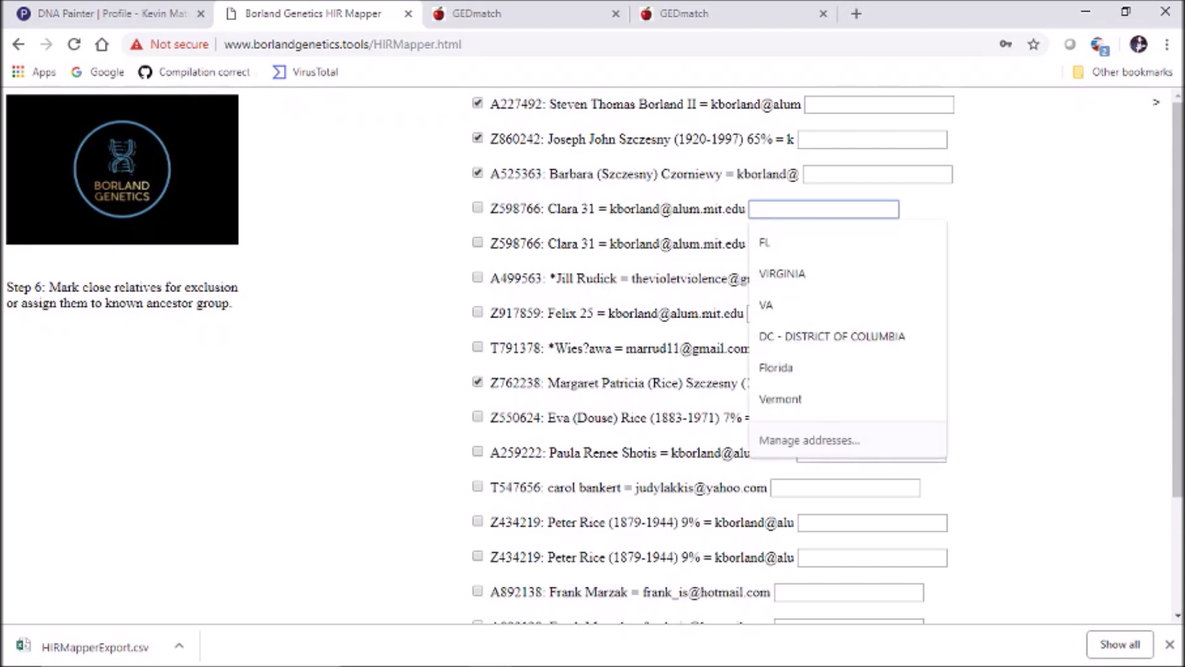
text(Paternal)
key(Tab)
key(Tab)
text(P)
key(BackSpace)
Label the next five matches Paternal, Paternal, Paternal, Maternal and Maternal
text(Paternal)
key(Tab)
key(Tab)
text(Paternal)
key(Tab)
key(Tab)
text(Paternal)
key(Tab)
key(Tab)
text(Paternal)
key(Tab)
key(Tab)
key(Tab)
key(Tab)
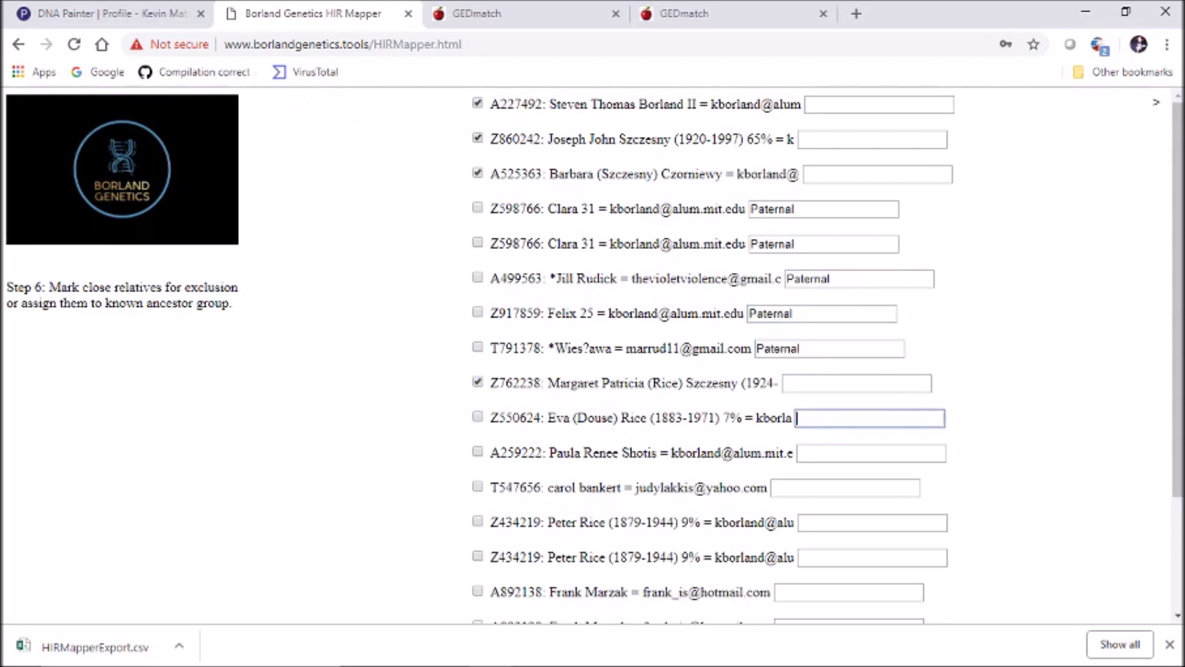
text(Maternal)
key(Tab)
key(Tab)
text(Maternal)
Label the following matches Paternal, Maternal, Maternal and Paternal
key(Tab)
key(Tab)
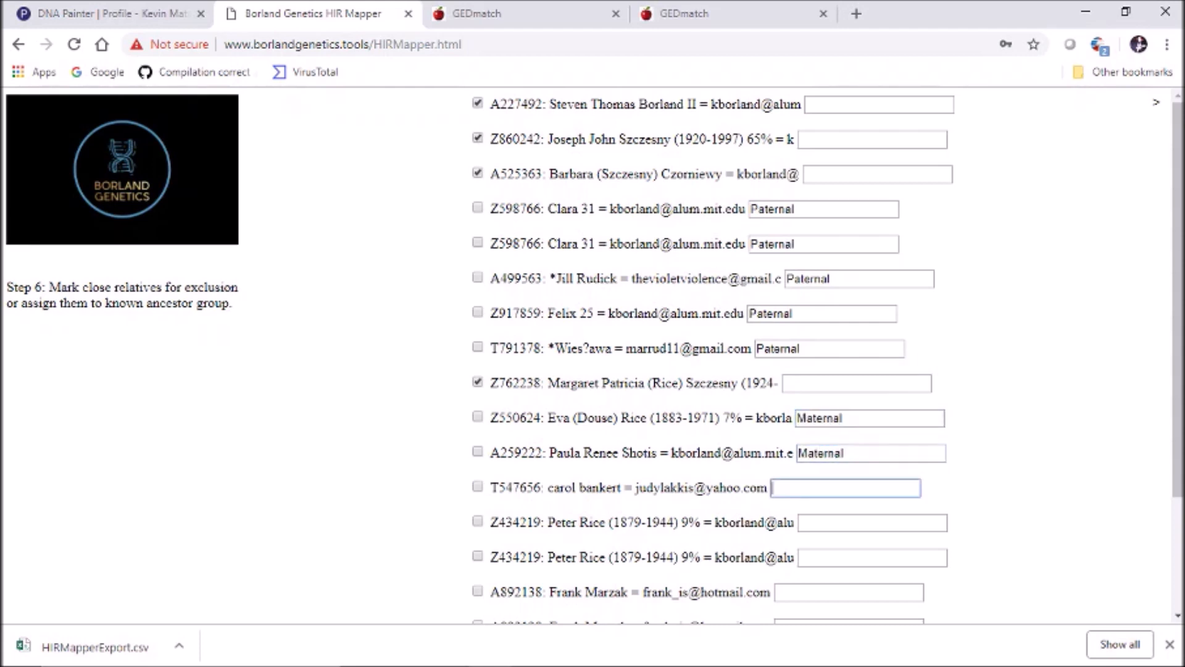
text(Paternal)
key(Tab)
key(Tab)
text(Maternal)
key(Tab)
key(Tab)
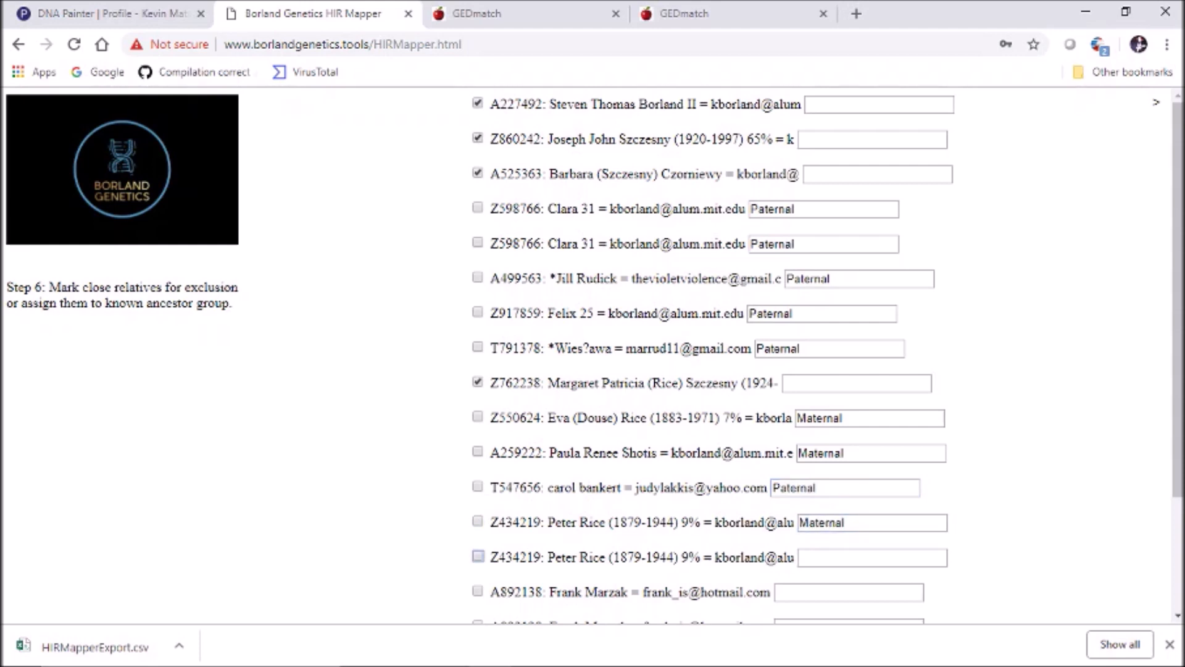
text(Pete)
key(BackSpace)
key(BackSpace)
key(BackSpace)
key(BackSpace)
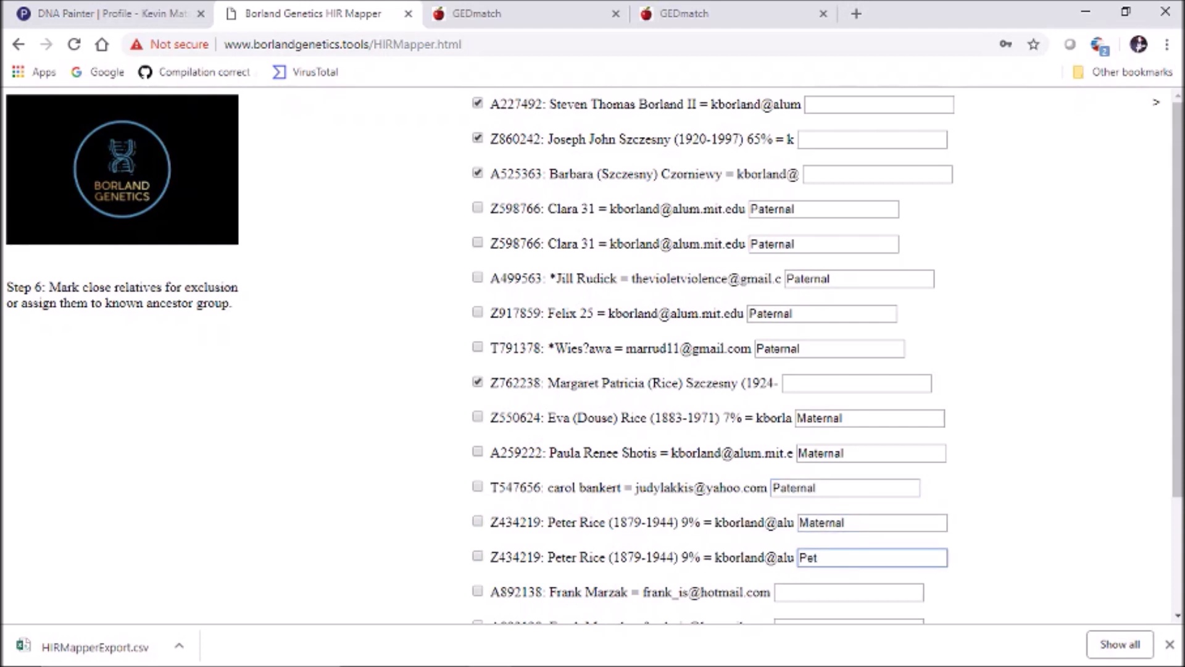
text(Maternal)
key(Tab)
key(Tab)
text(Paternal)
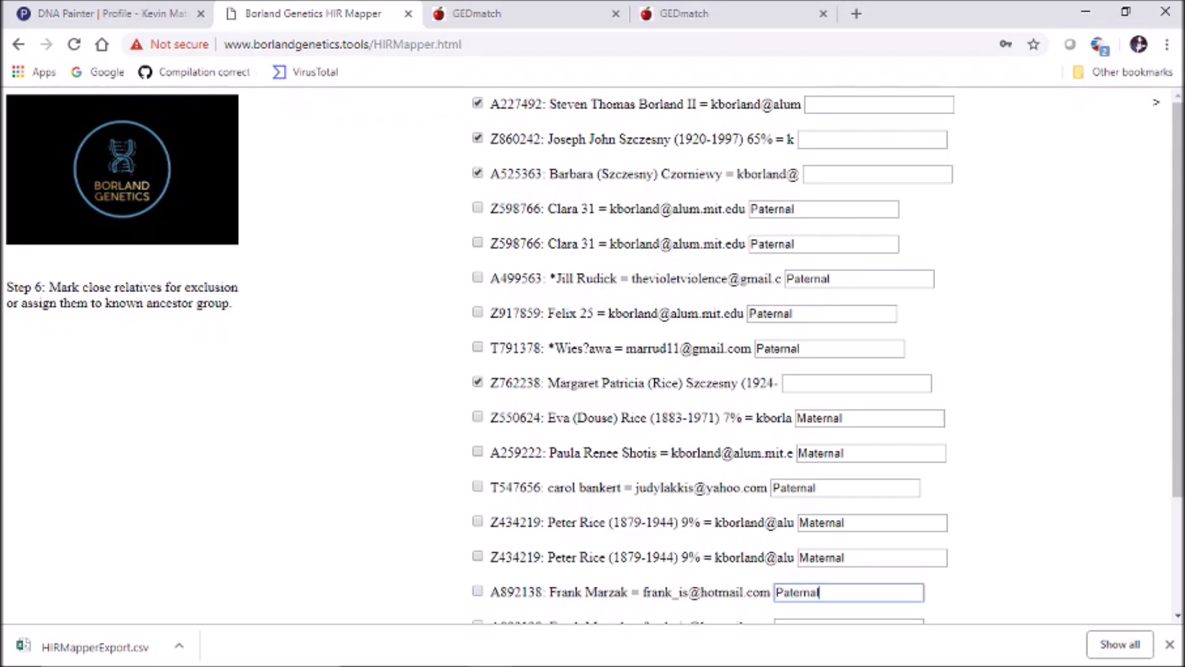
Fill the remaining empty group boxes with Paternal and submit the assignments
scroll(592, 355, down, 3)
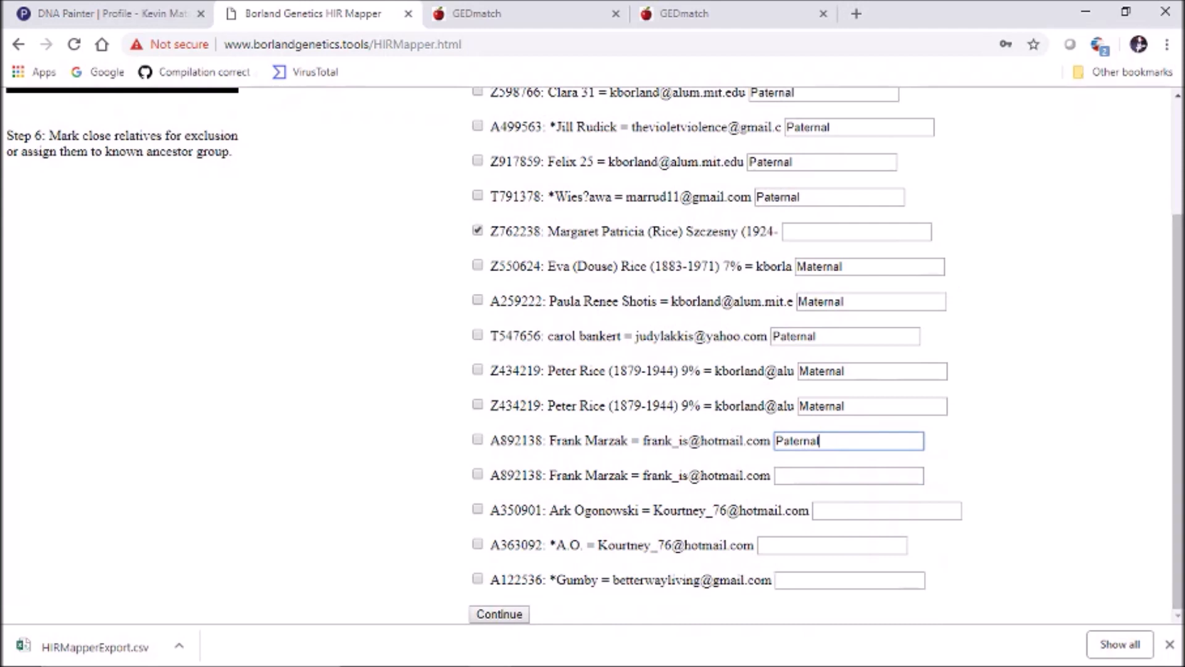
click(849, 475)
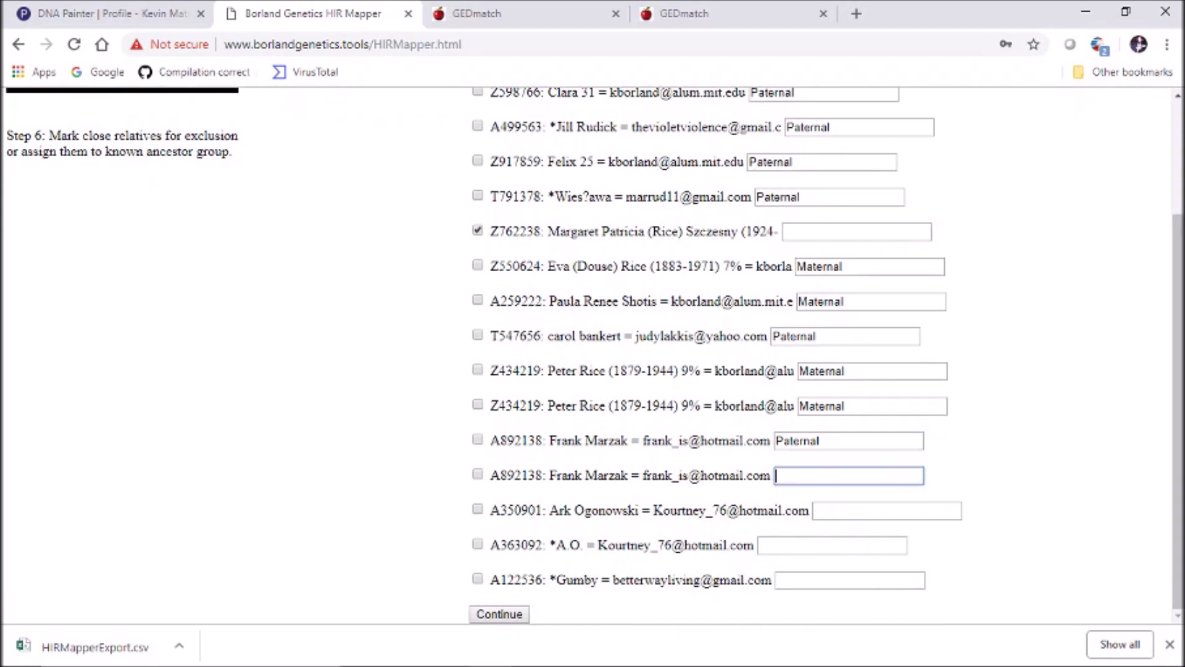
text(Paternal)
click(832, 545)
text(Paternal)
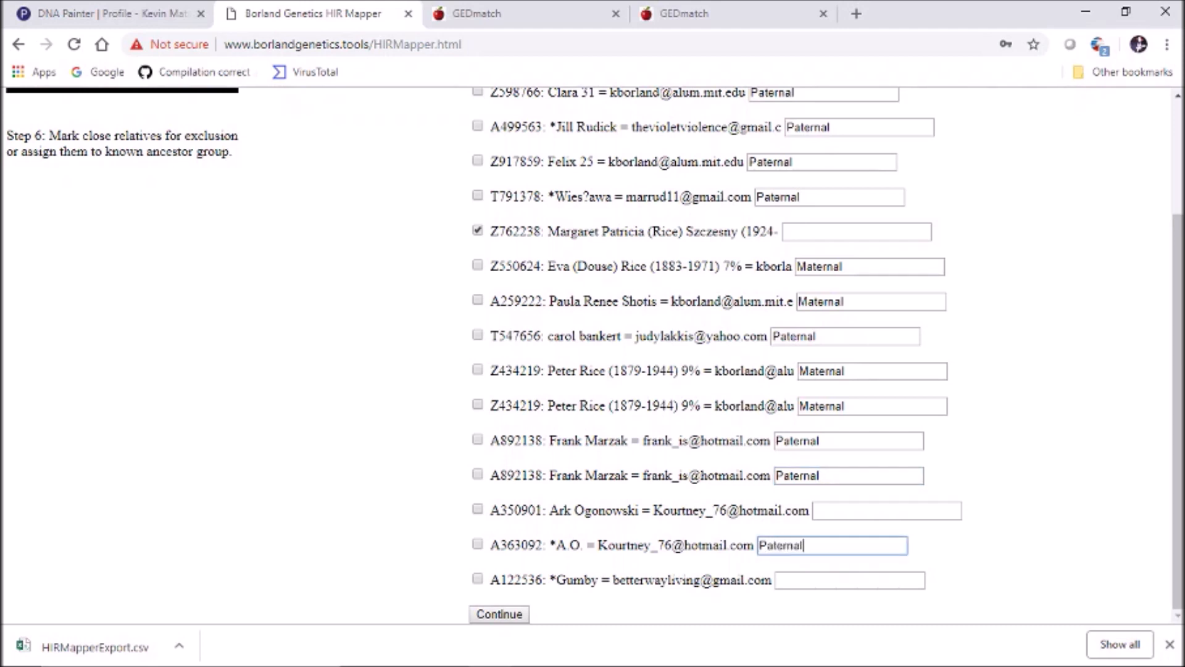
click(887, 510)
text(Paternal)
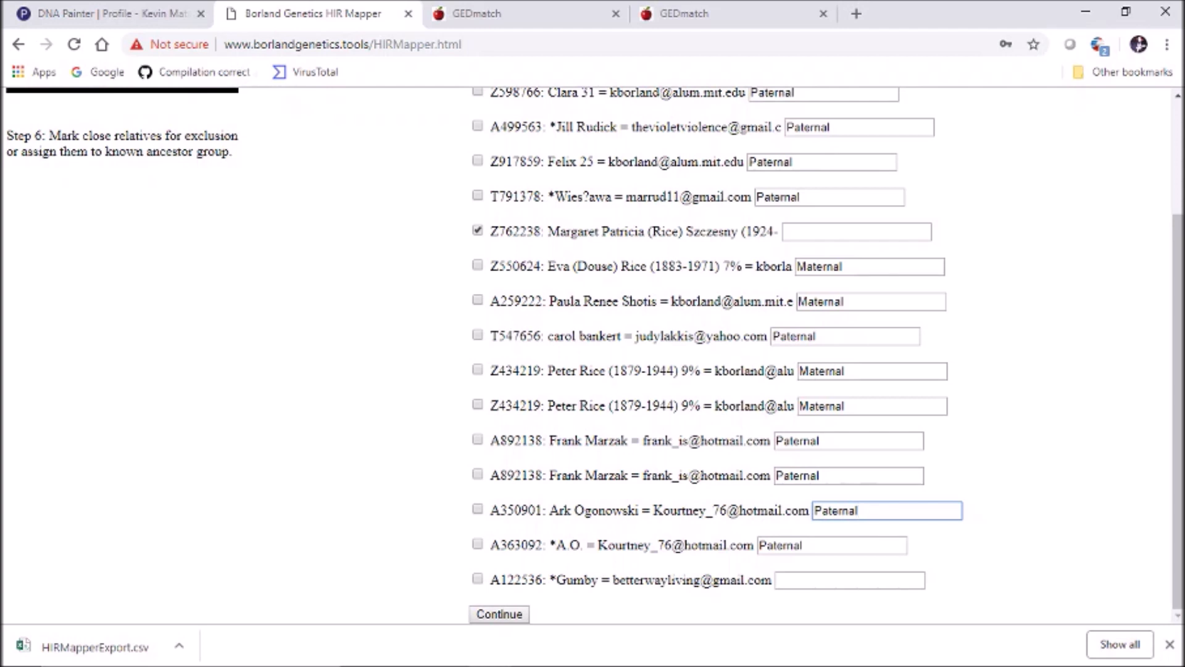
click(499, 614)
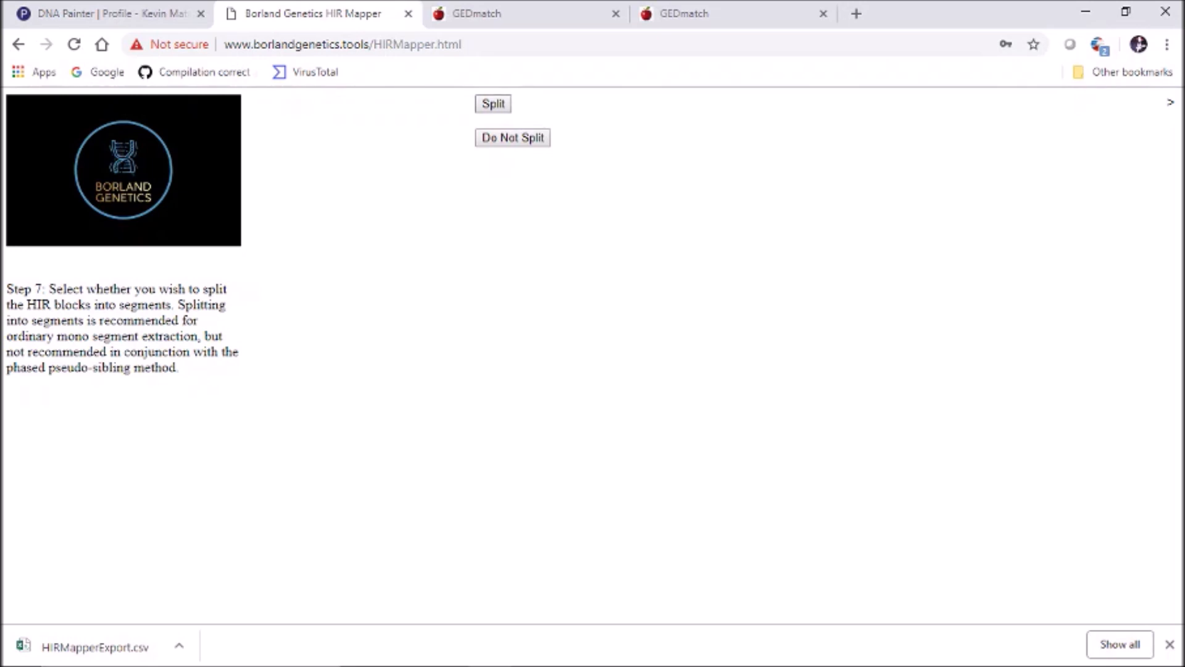
Choose the HIR block split option and download the HIRMapperExport segment file
click(493, 104)
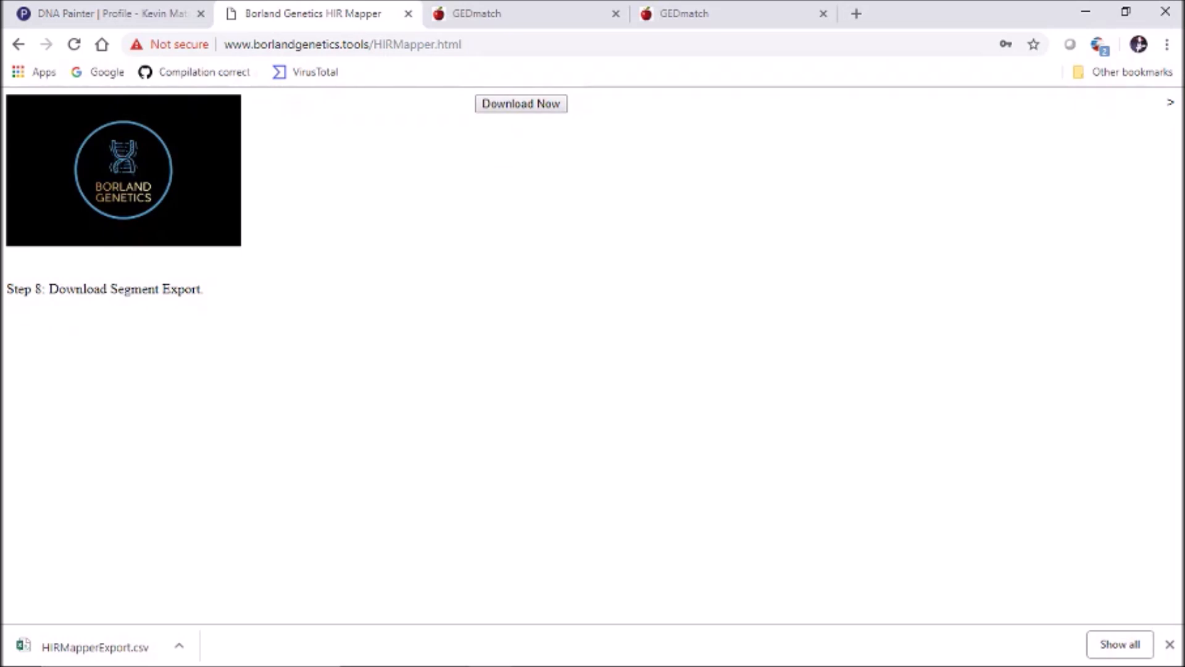
click(521, 103)
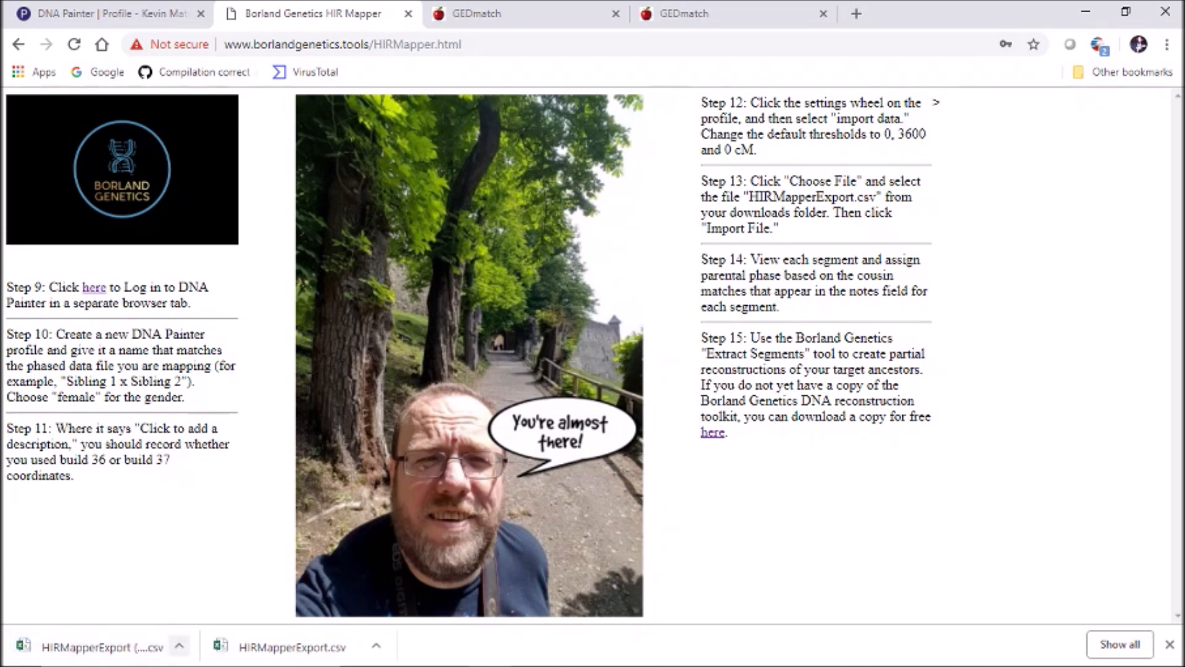
click(179, 646)
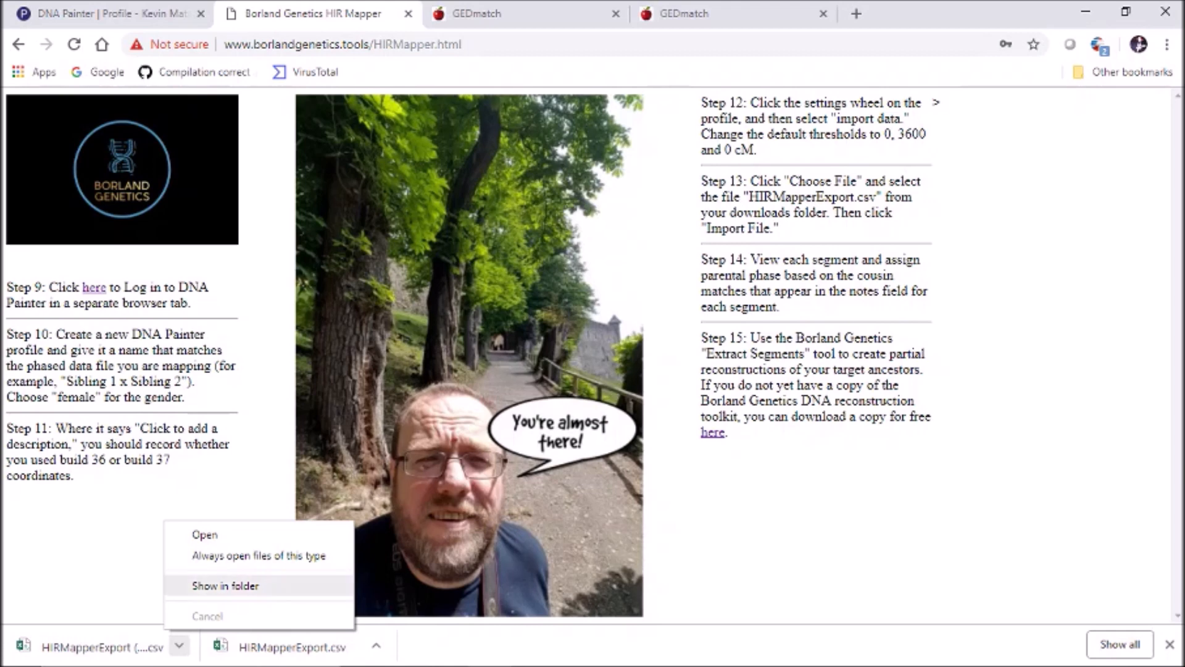
Locate HIRMapperExport (1).csv in Downloads, then go back to the DNA Painter profile
click(225, 585)
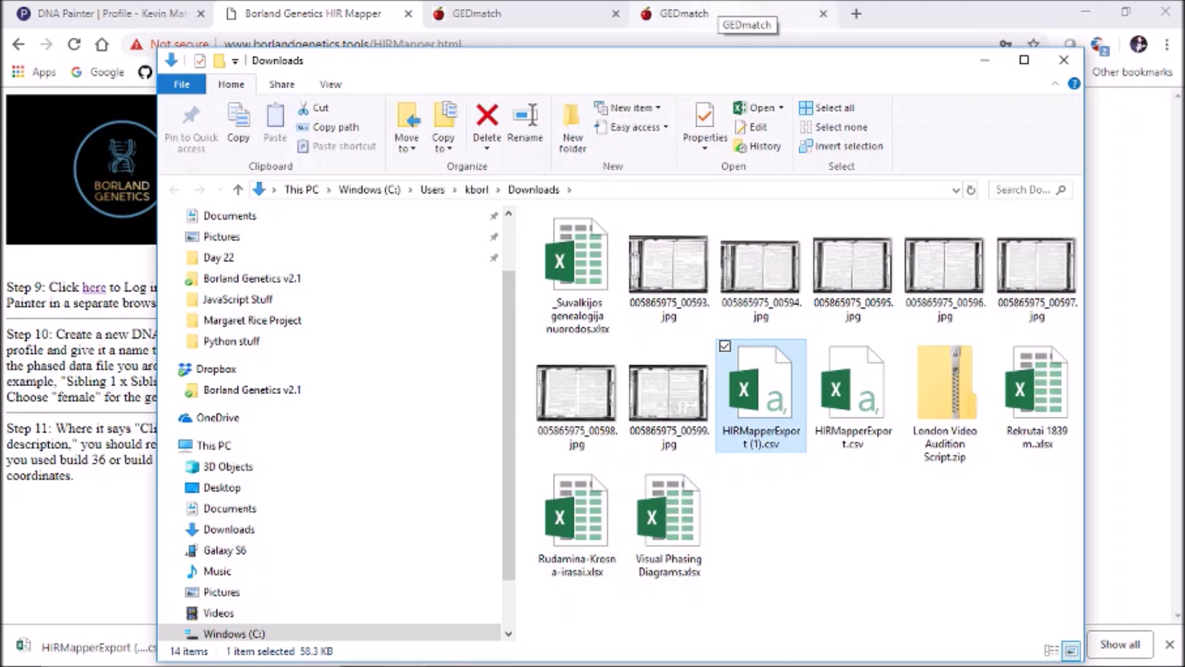
click(710, 14)
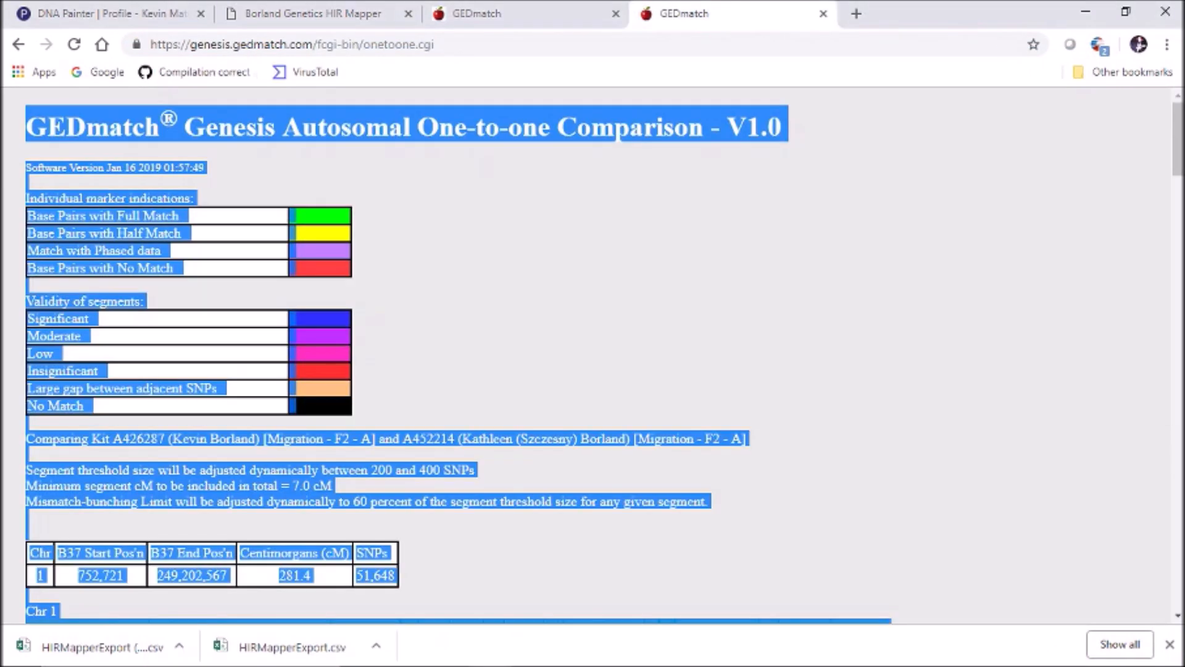
click(111, 14)
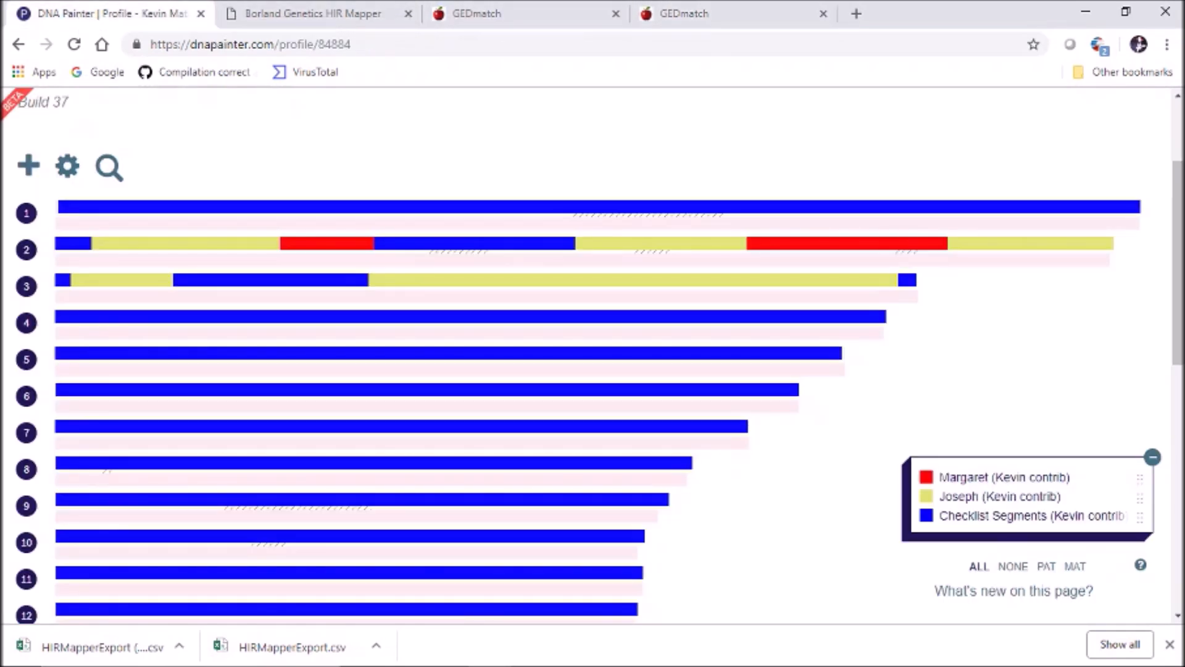
Open the Import data window from the profile's settings and actions menu
scroll(592, 355, up, 3)
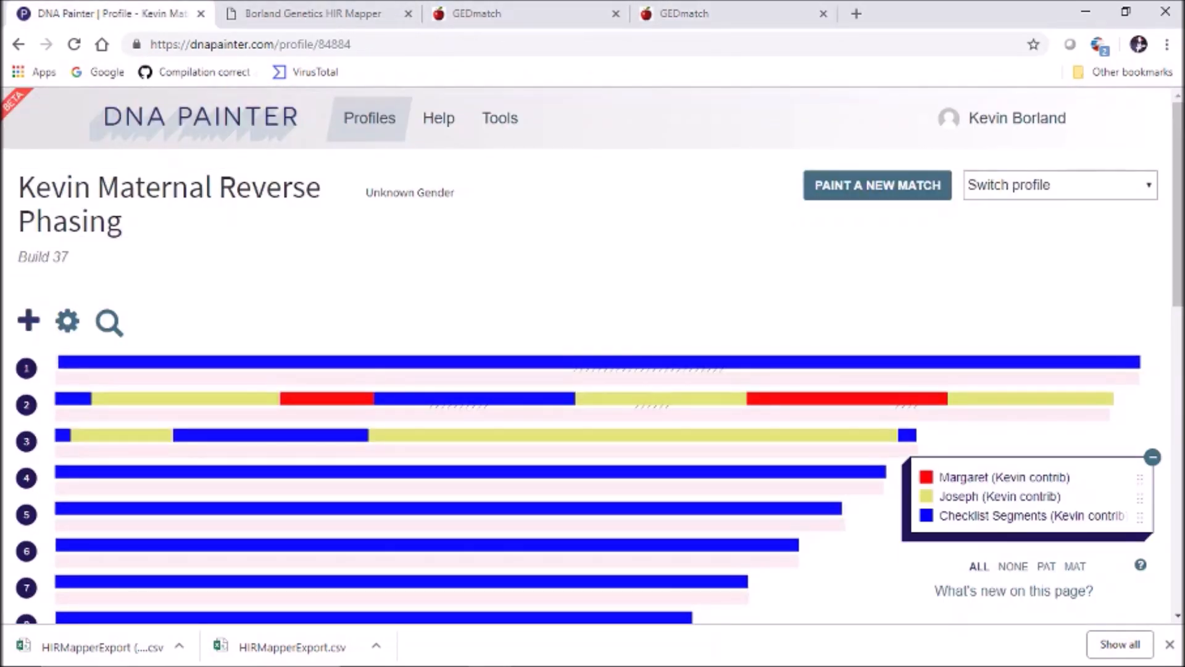
click(68, 322)
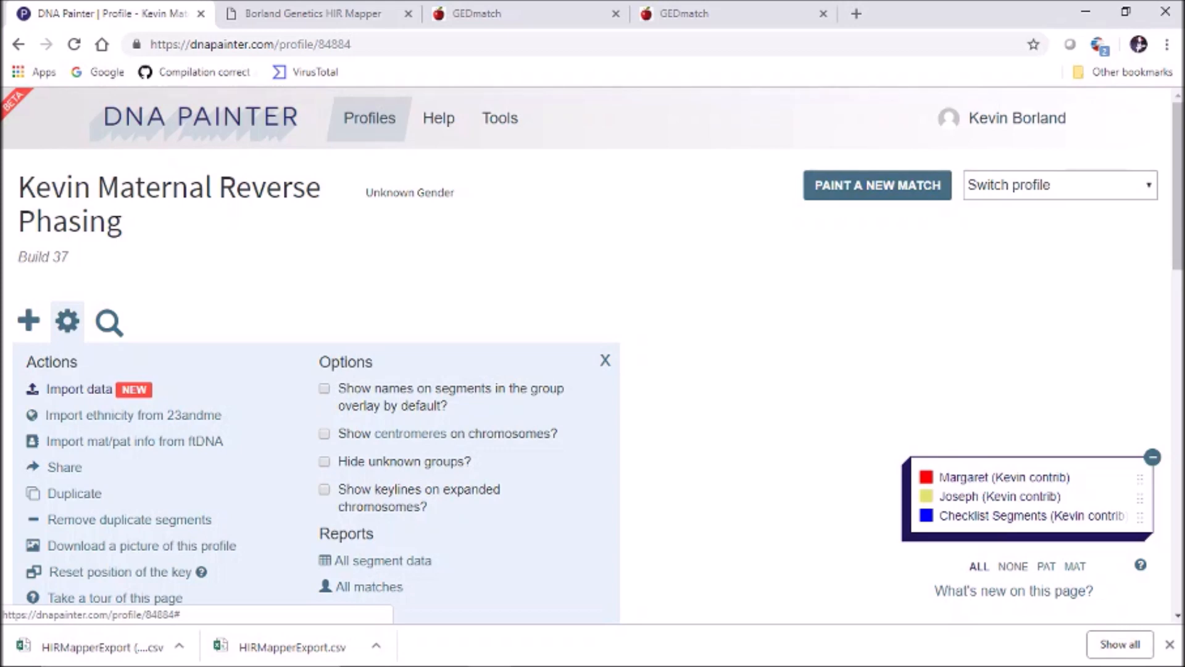
click(79, 389)
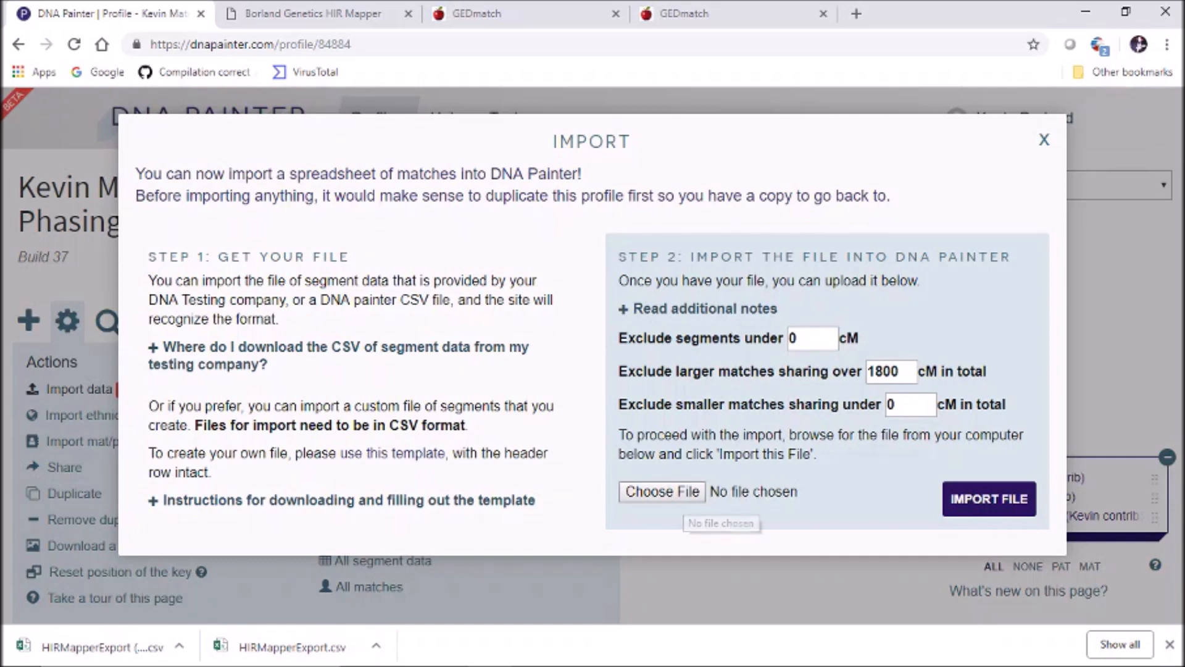
Import HIRMapperExport (1).csv from Downloads and open the new group's details
click(661, 492)
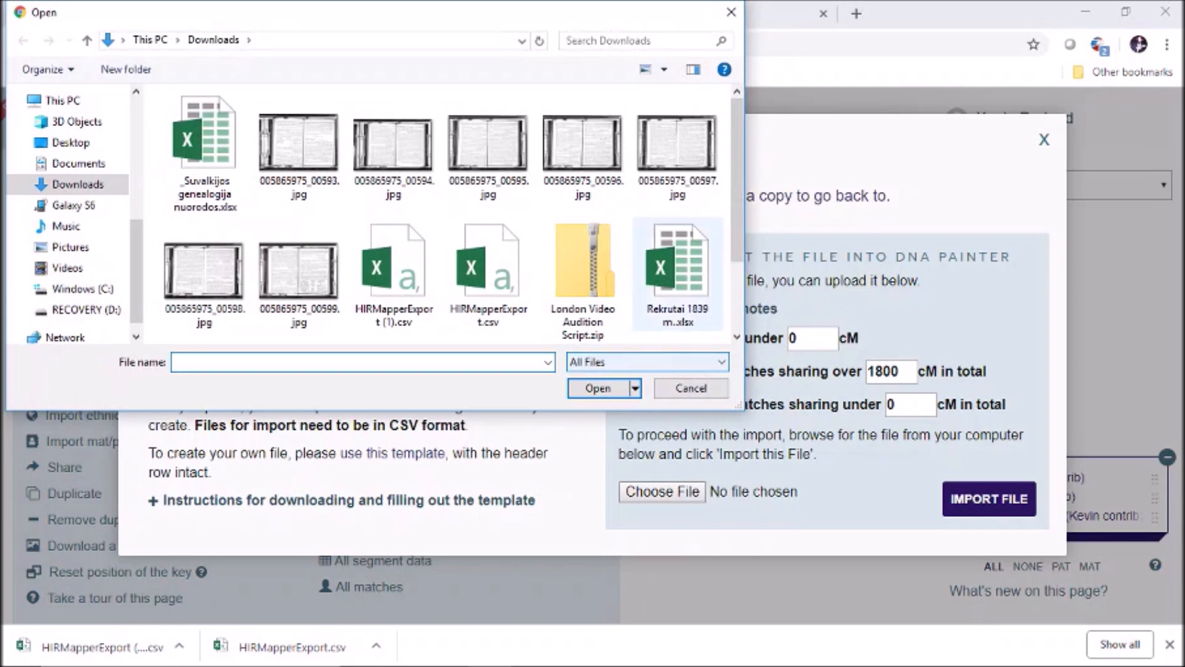
click(394, 271)
double_click(393, 271)
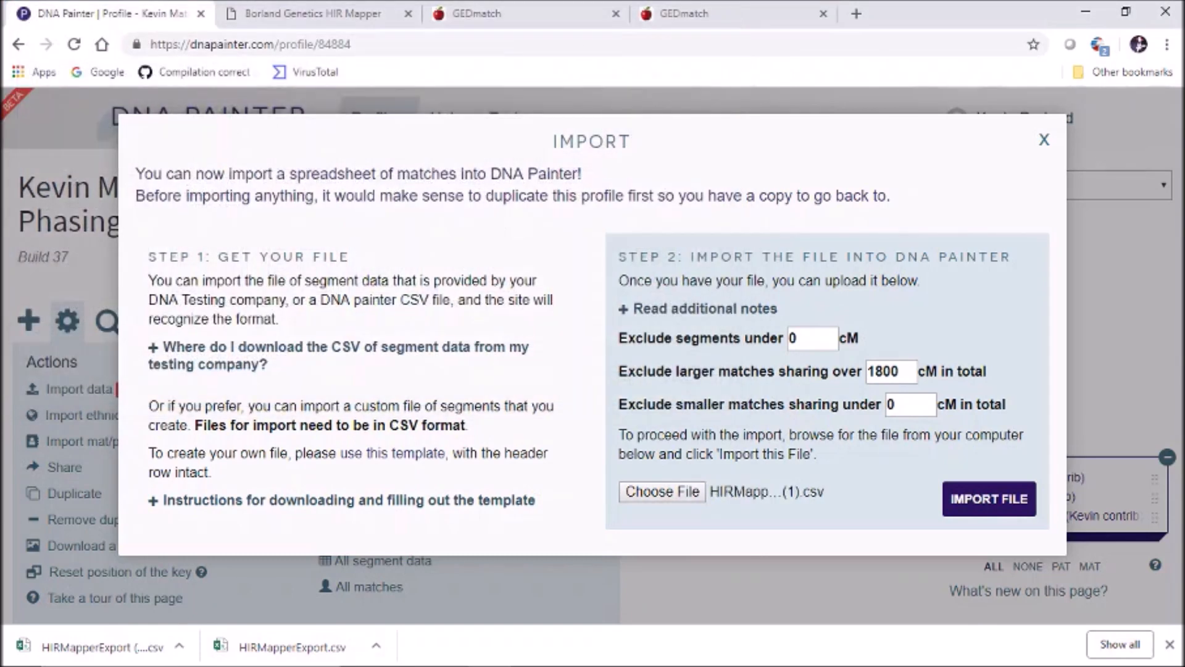
click(989, 499)
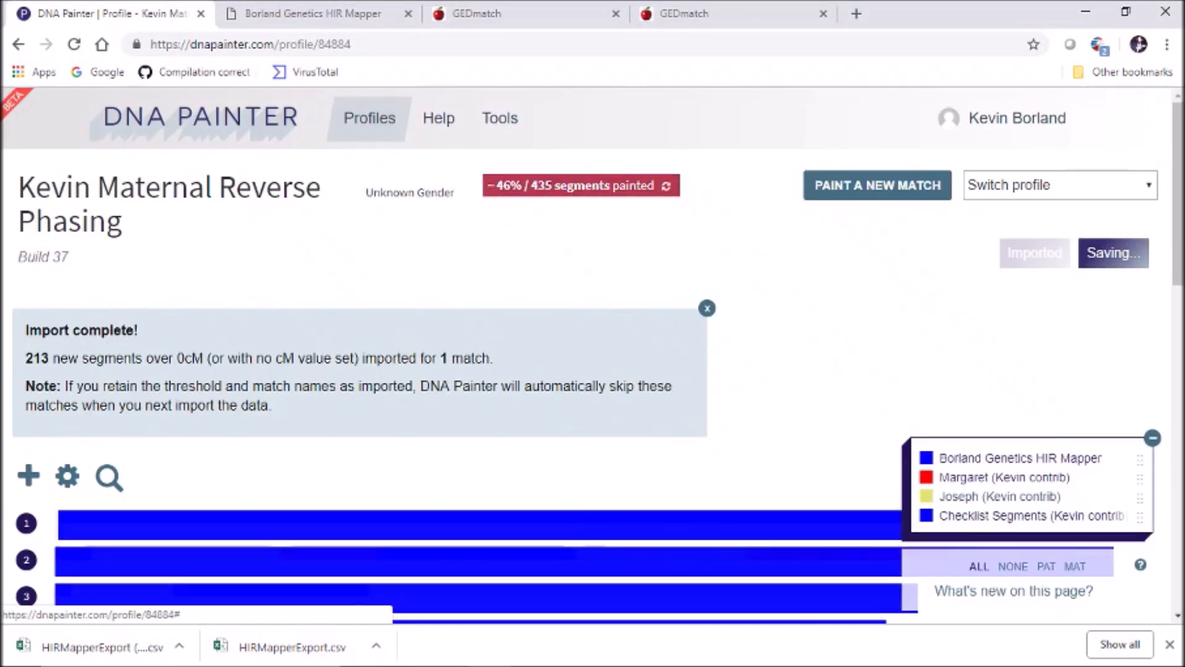
scroll(987, 494, down, 3)
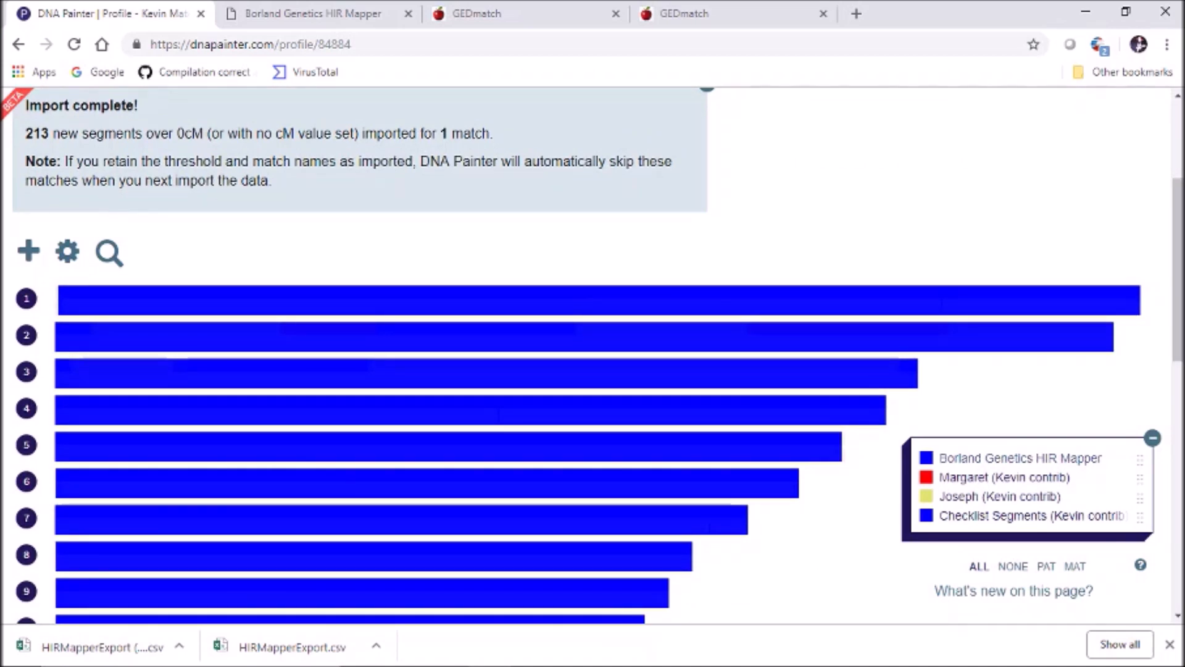
click(1020, 459)
Set the imported group to Maternal, rename it Checklist Segments with the tester-exclusion suffix, and save
click(989, 418)
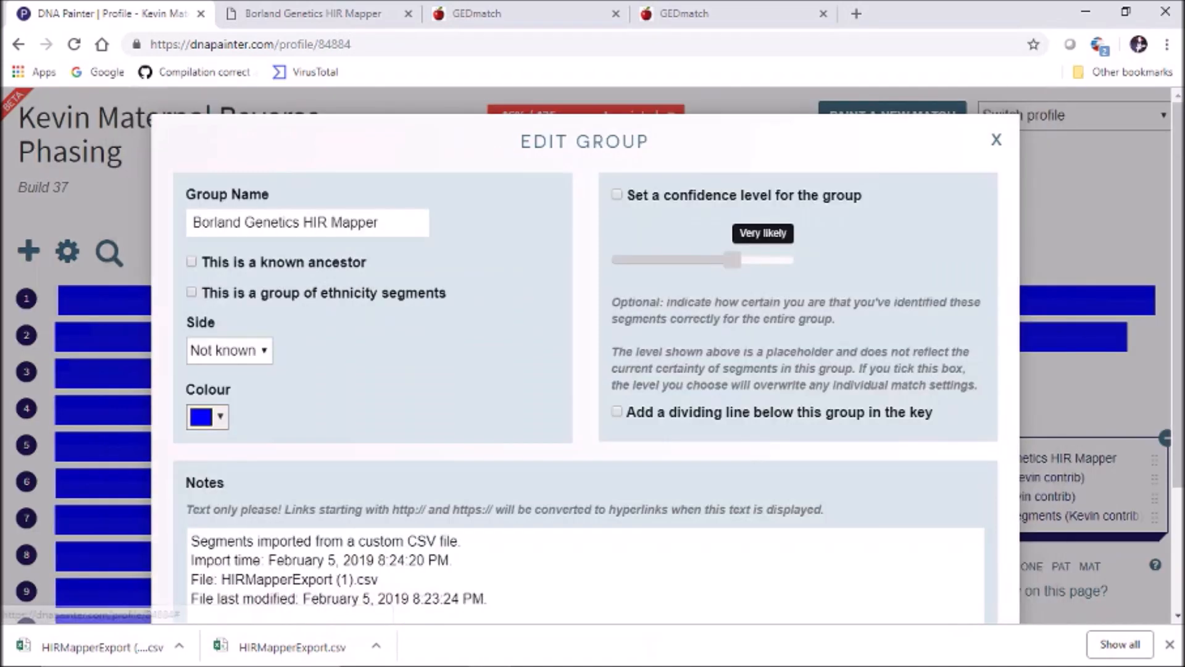
click(230, 350)
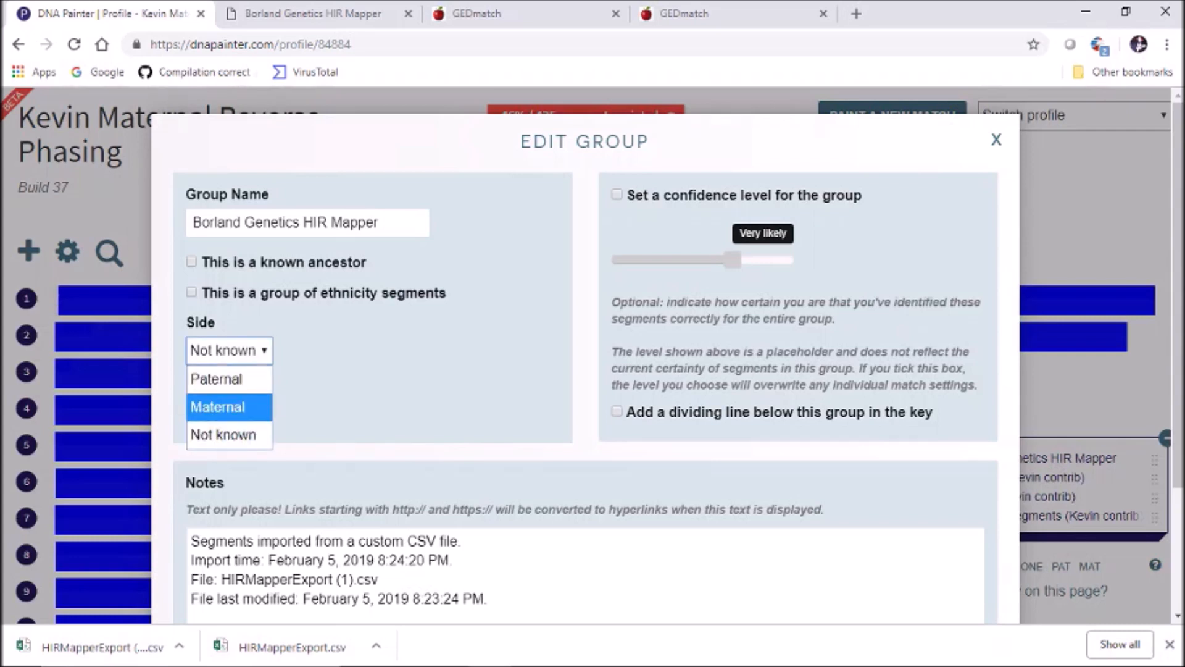
click(222, 407)
drag(390, 223, 189, 223)
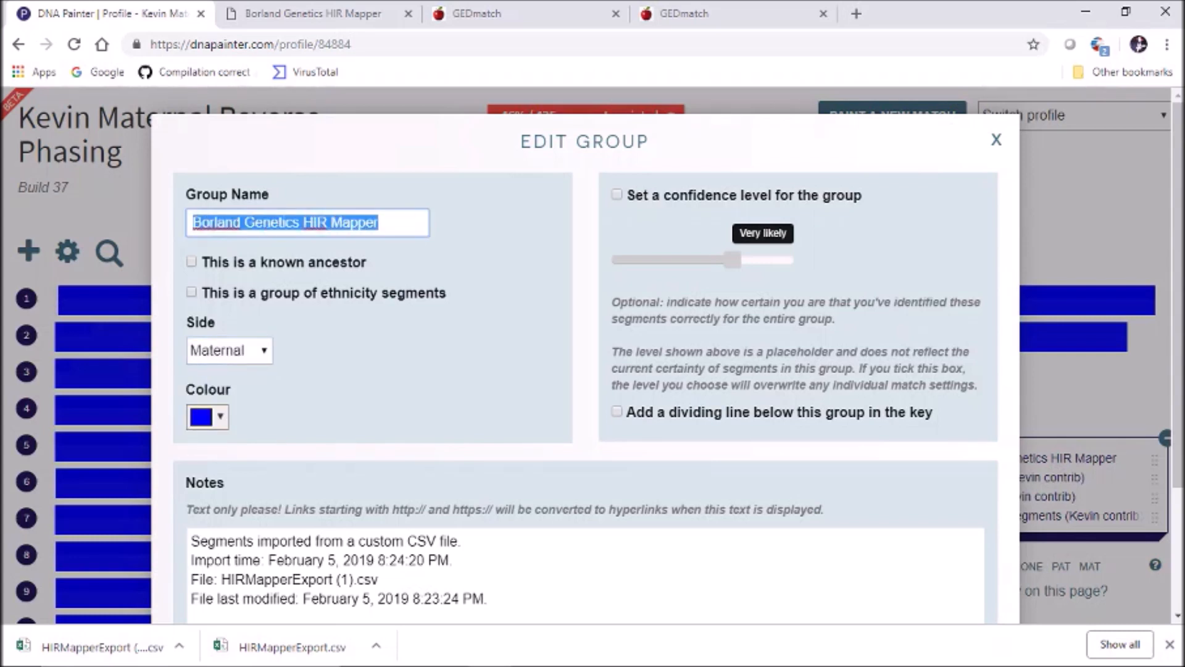
text(Check)
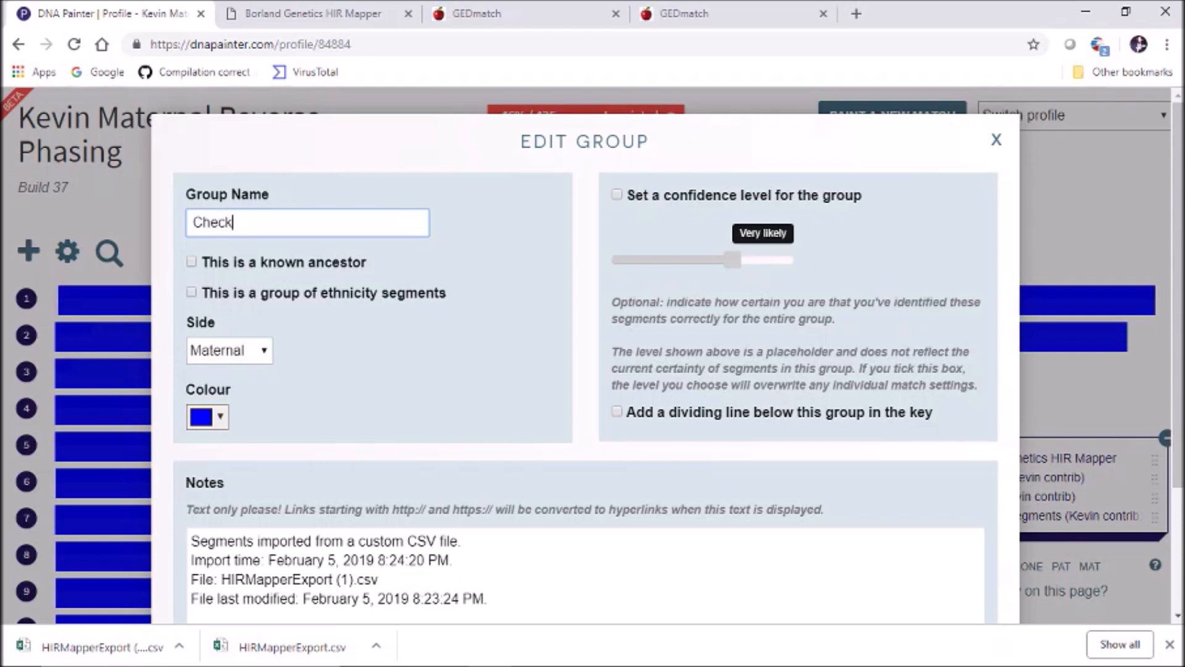
text(list Segments ()
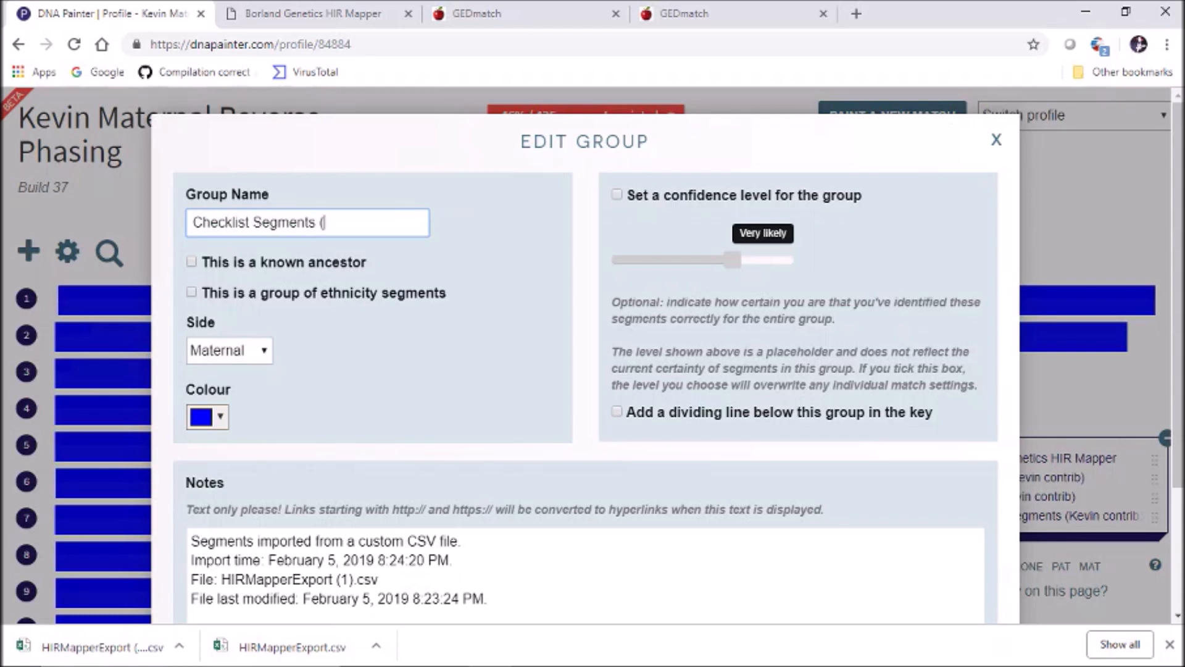
text(xKevin contrib))
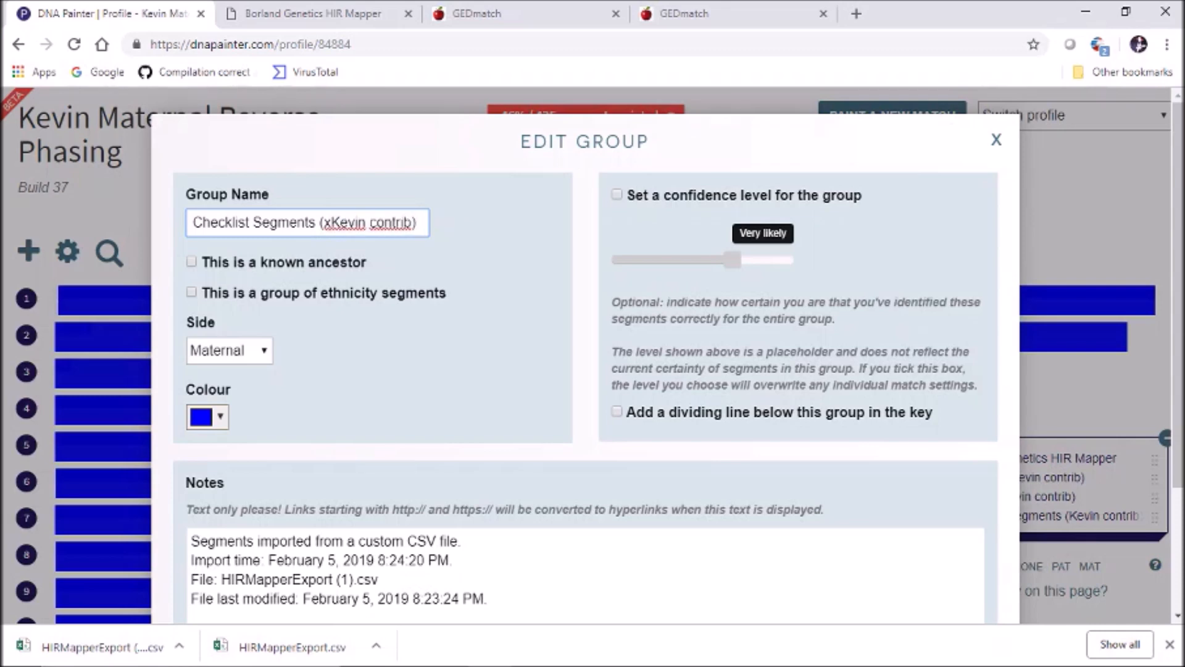
scroll(585, 355, down, 2)
click(948, 570)
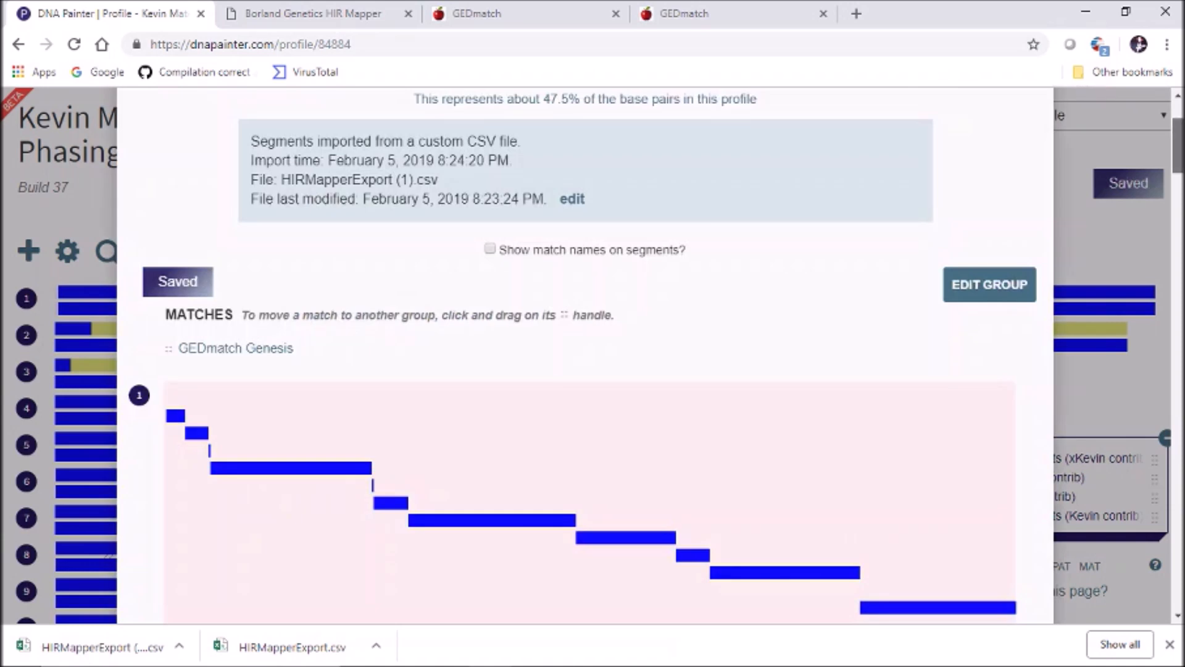
Close the group view and scroll to the chromosome map showing 435 painted segments
drag(1178, 145, 1178, 128)
click(1031, 140)
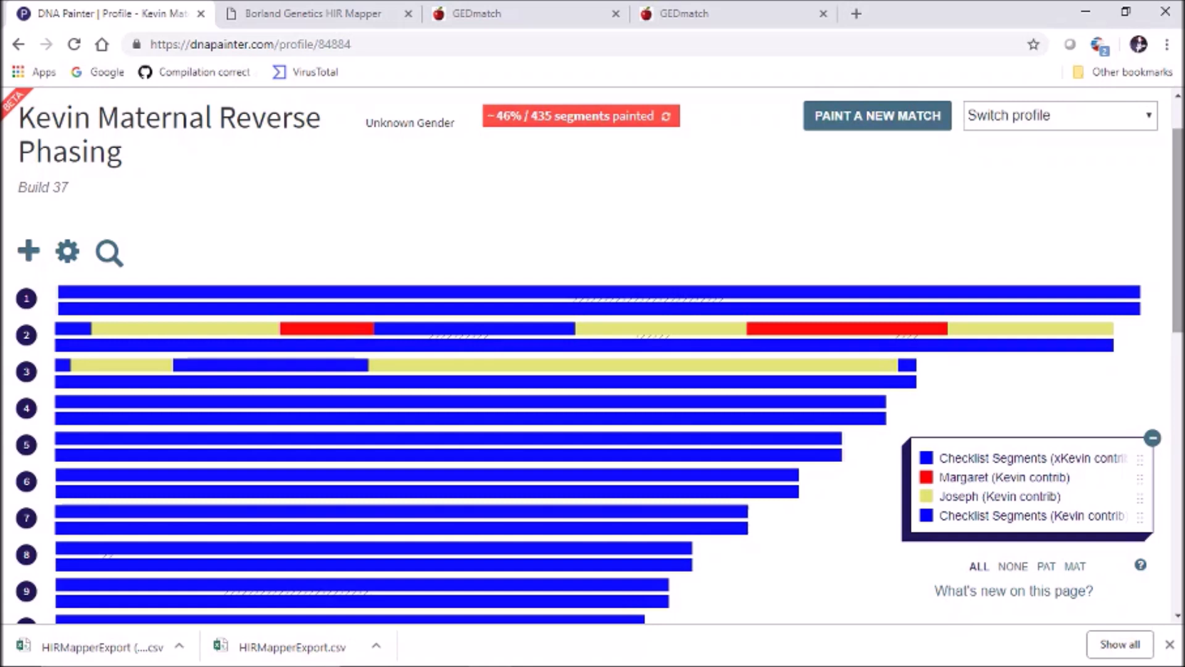
scroll(593, 355, down, 2)
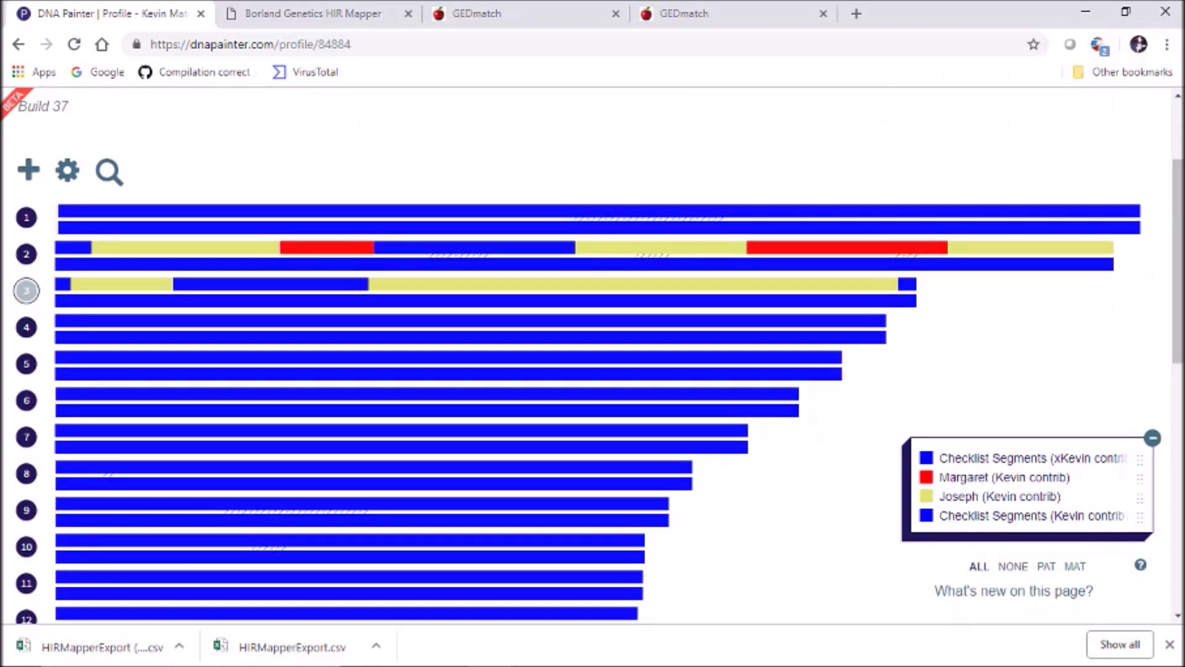
Expand chromosome 2, inspect its segments, and open the first maternal segment's editor and group list
click(26, 254)
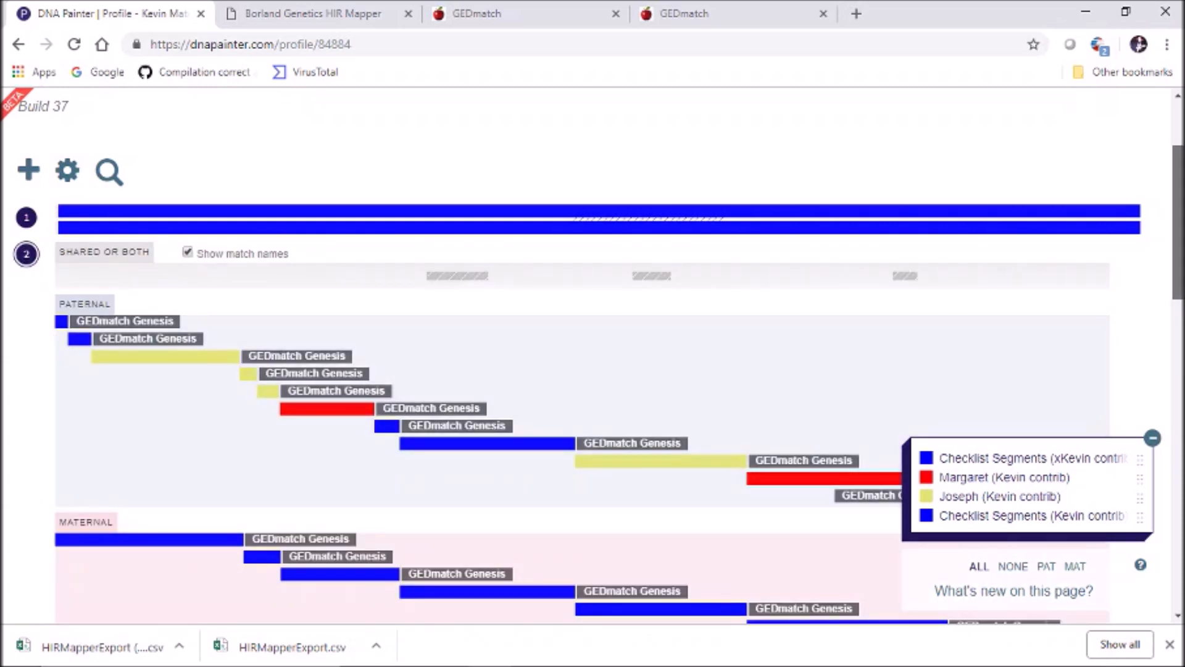
scroll(592, 355, down, 3)
click(149, 333)
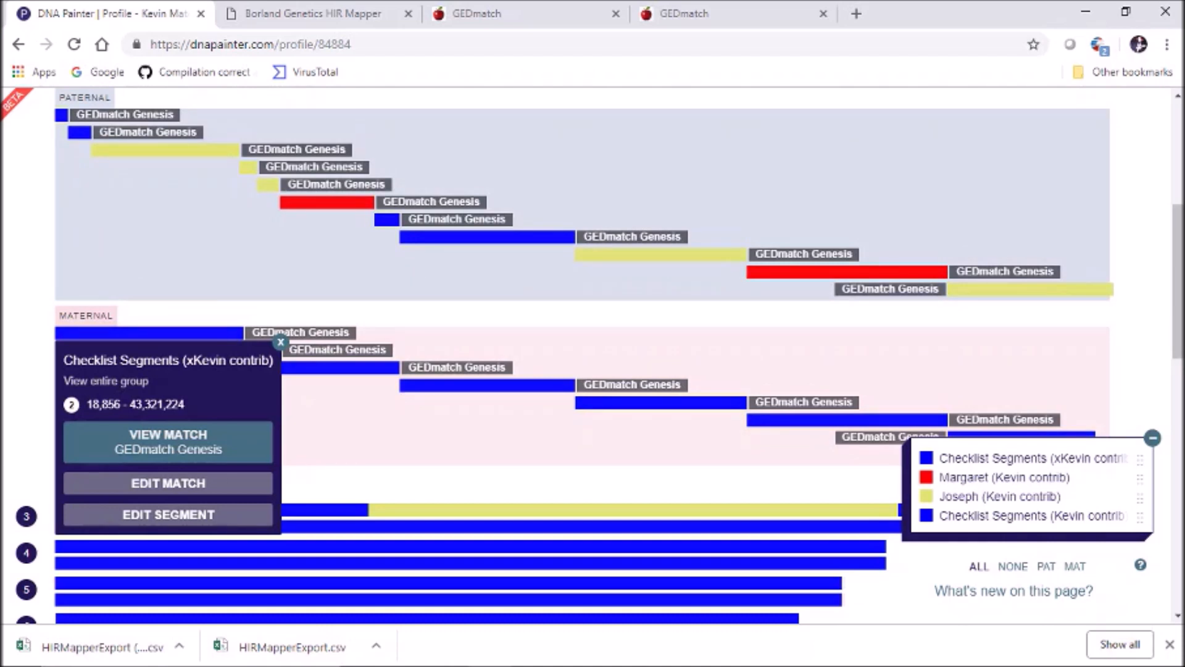
click(166, 150)
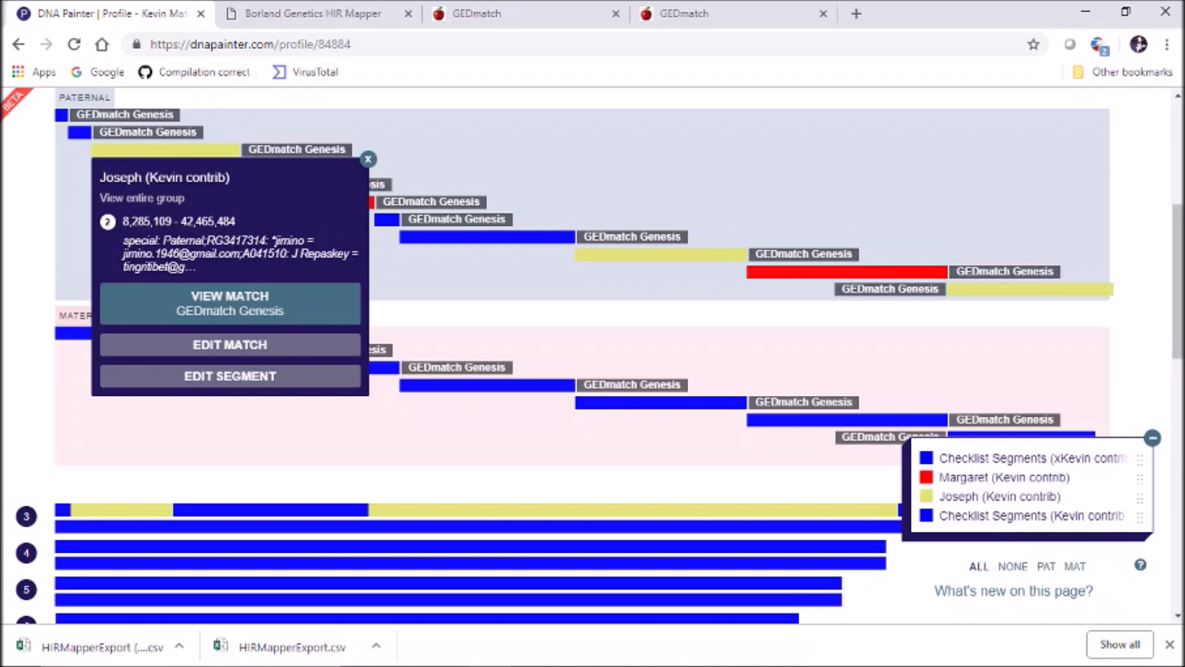
click(368, 159)
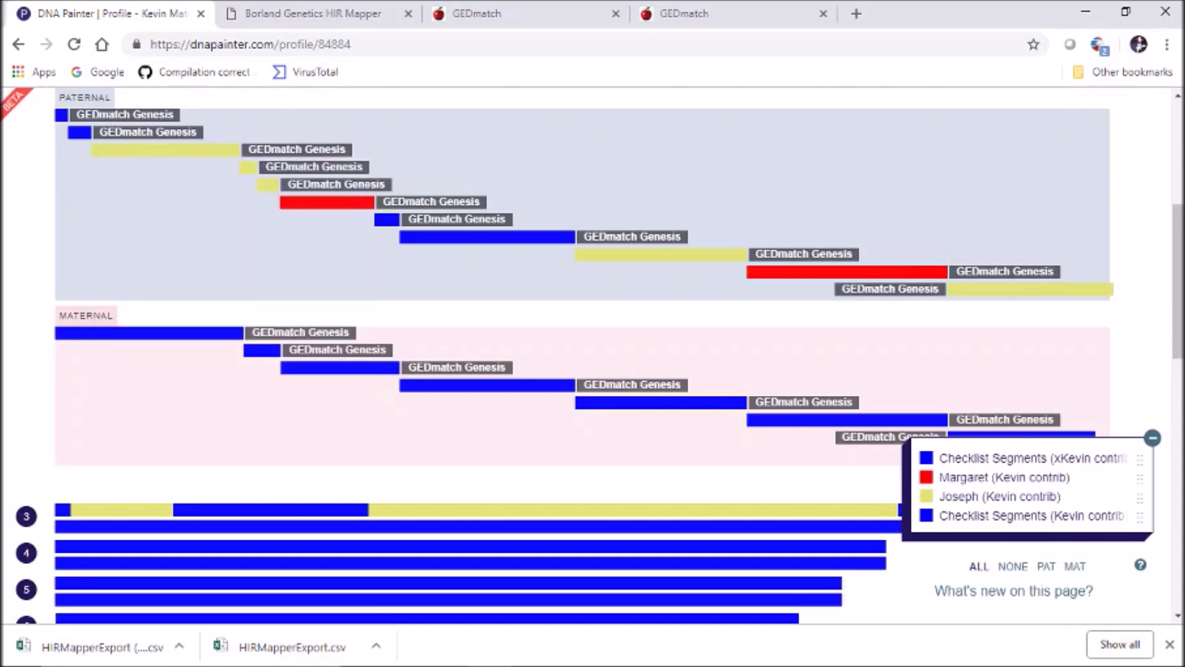
click(148, 333)
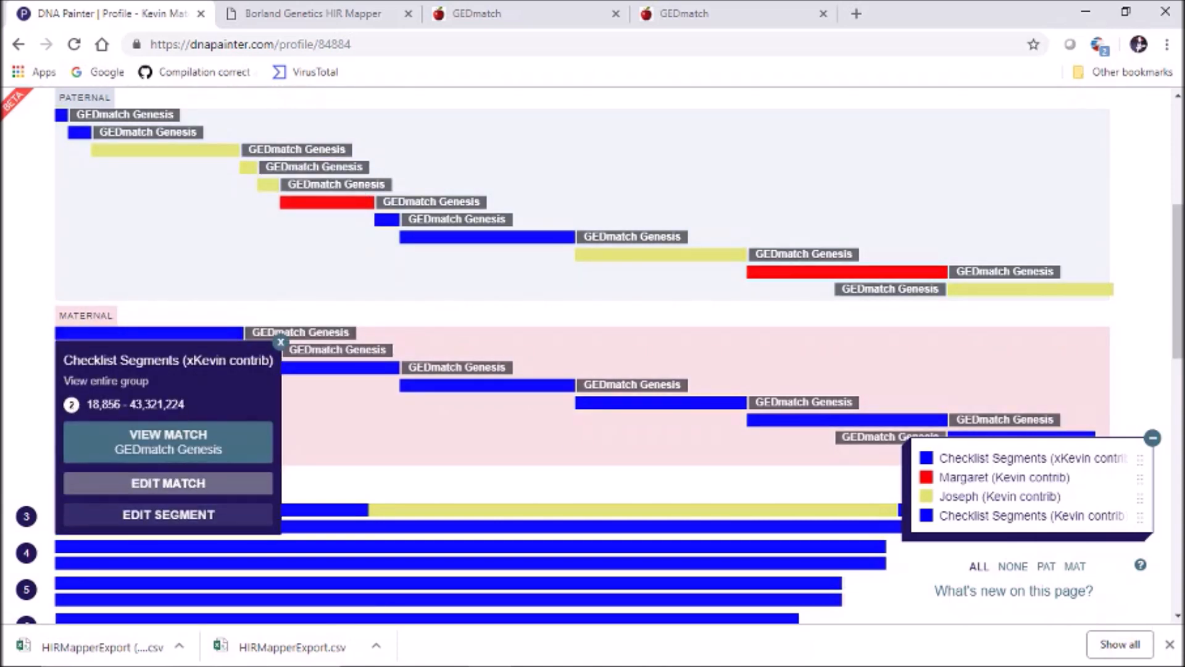
click(167, 514)
click(298, 289)
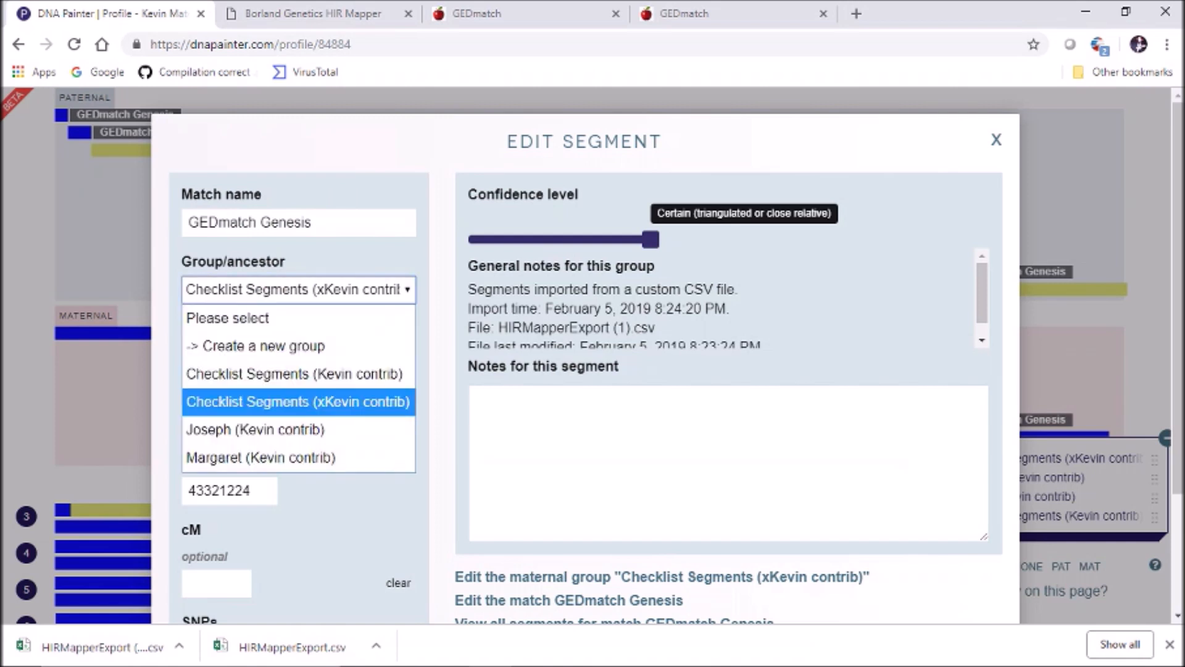
Save chromosome 2's first maternal segment into a new red group named 'Margaret (xKevin contrib)'
click(265, 346)
click(273, 357)
text(Margaret ()
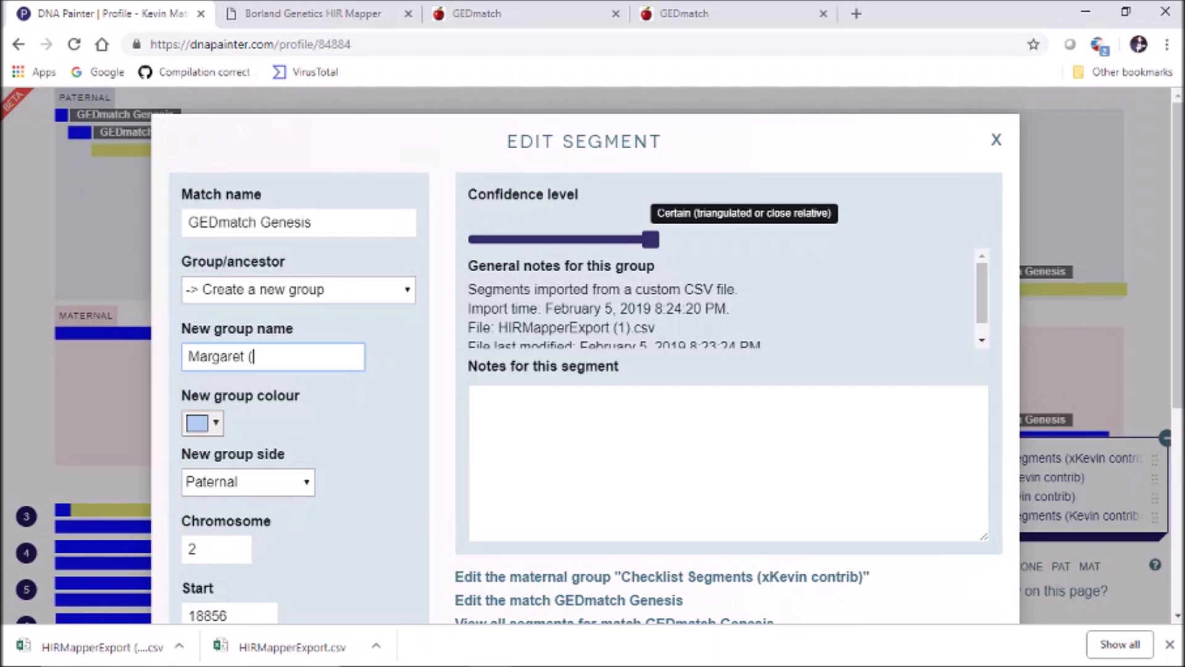
text(xKevin contrib))
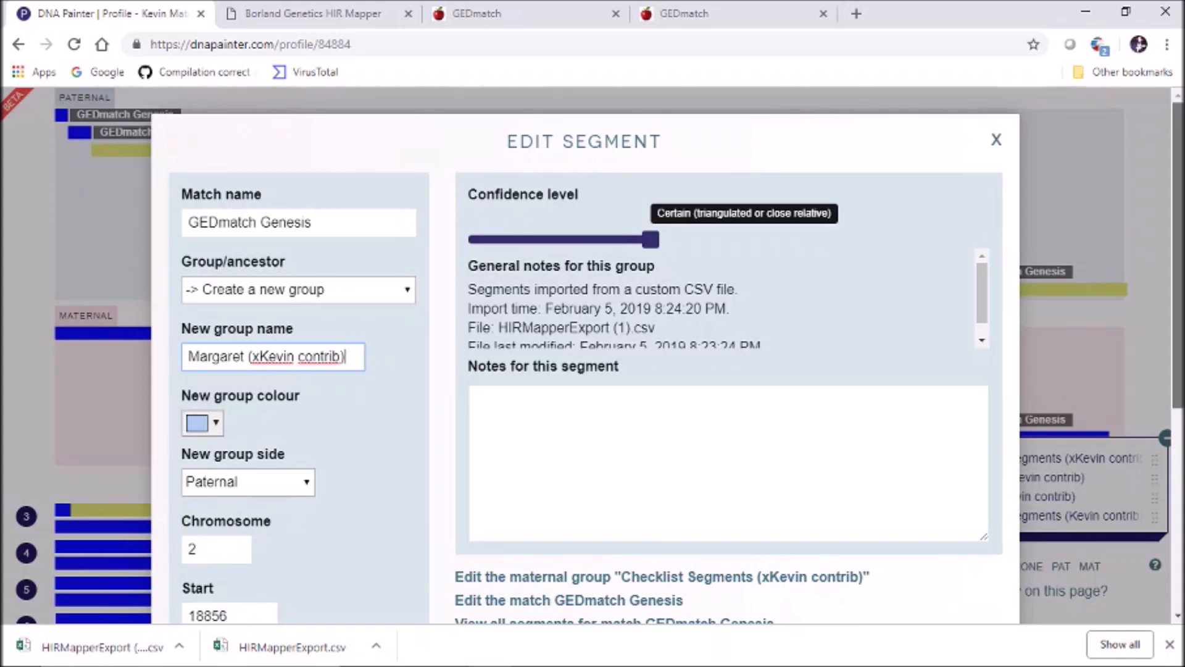
scroll(585, 370, down, 1)
scroll(585, 370, up, 1)
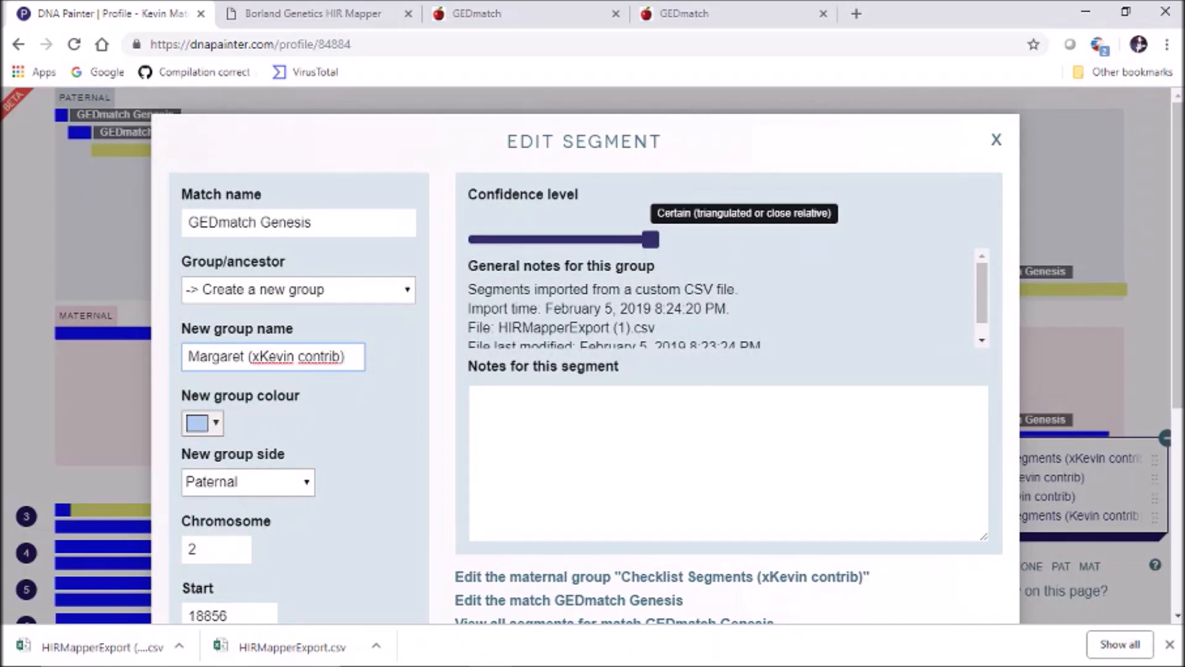
key(Tab)
click(203, 423)
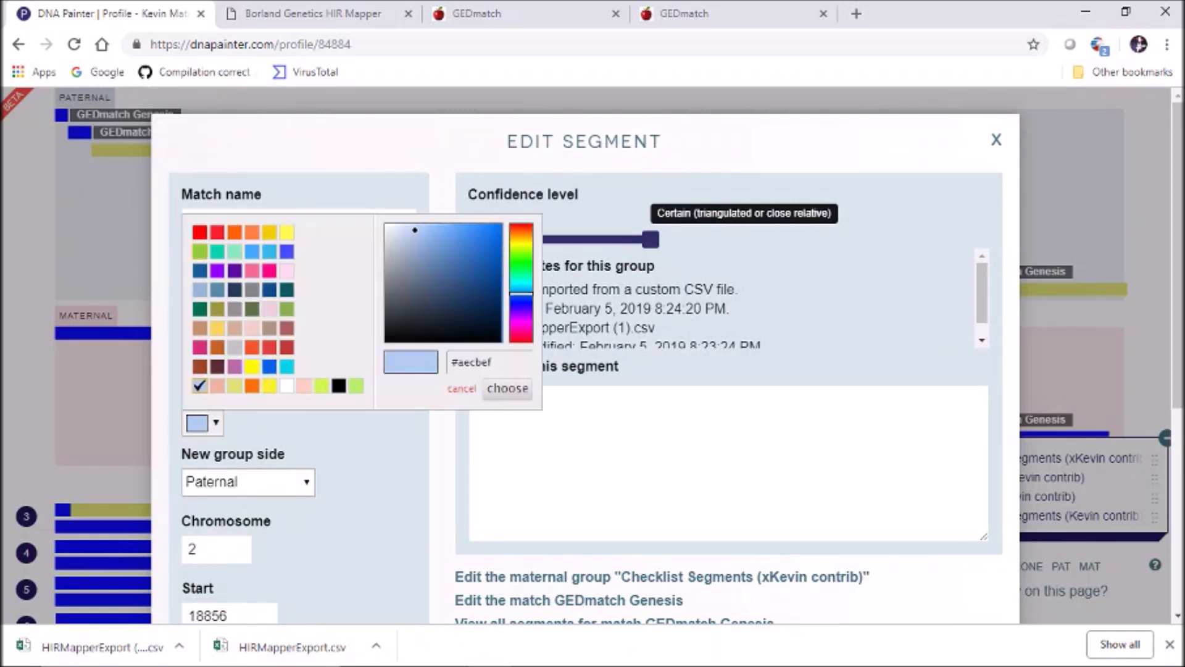
click(200, 232)
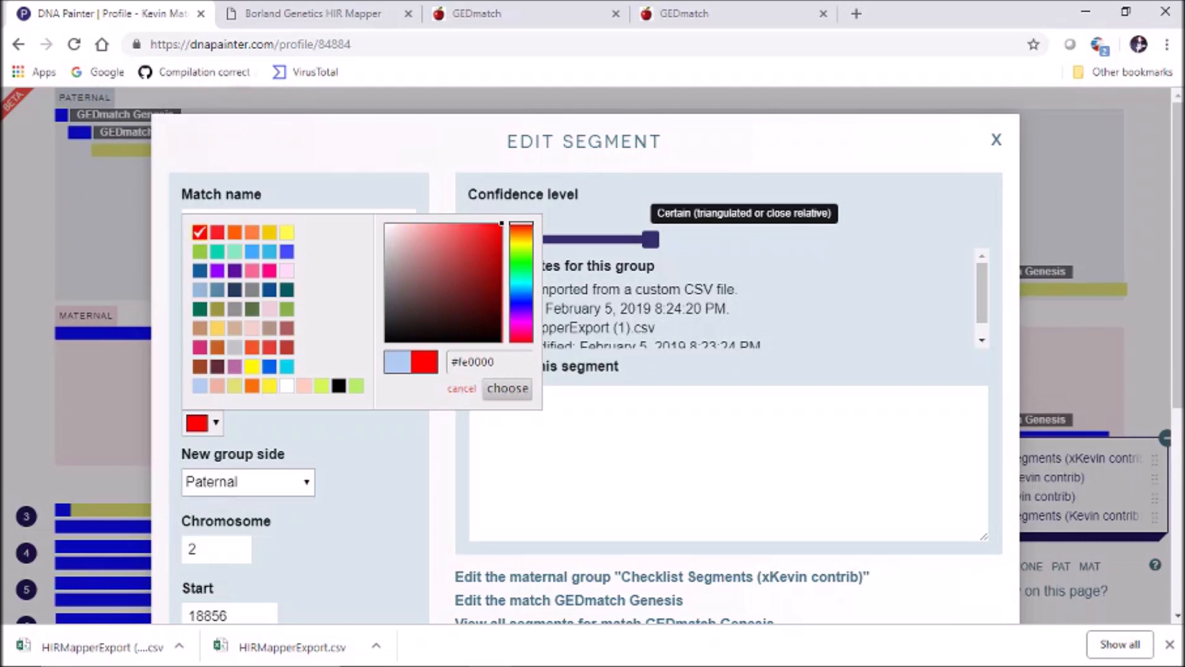
click(507, 388)
scroll(507, 388, down, 5)
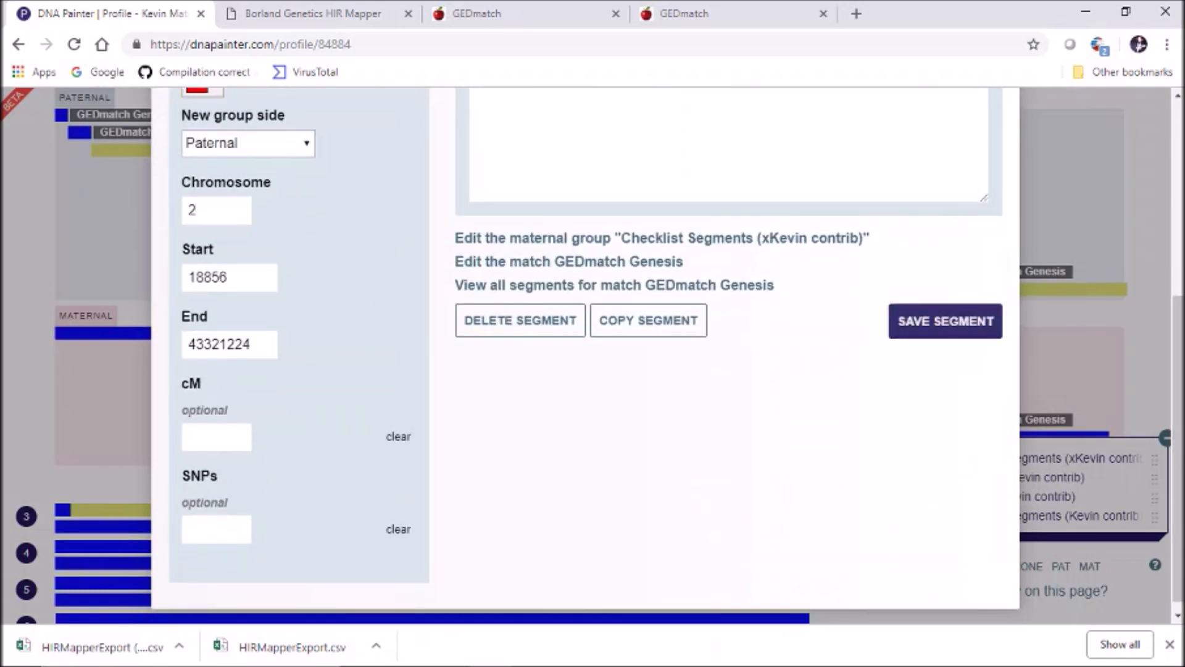
click(945, 321)
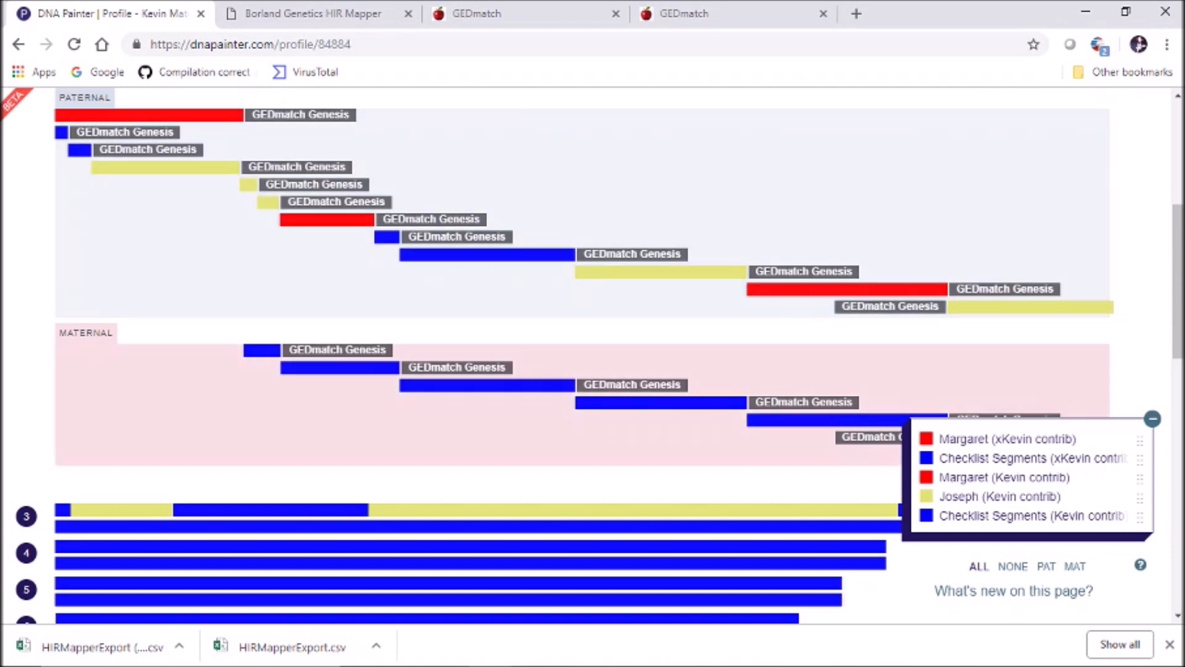
Change the Margaret (xKevin contrib) group's side to Maternal and save the group
drag(1178, 281, 1178, 260)
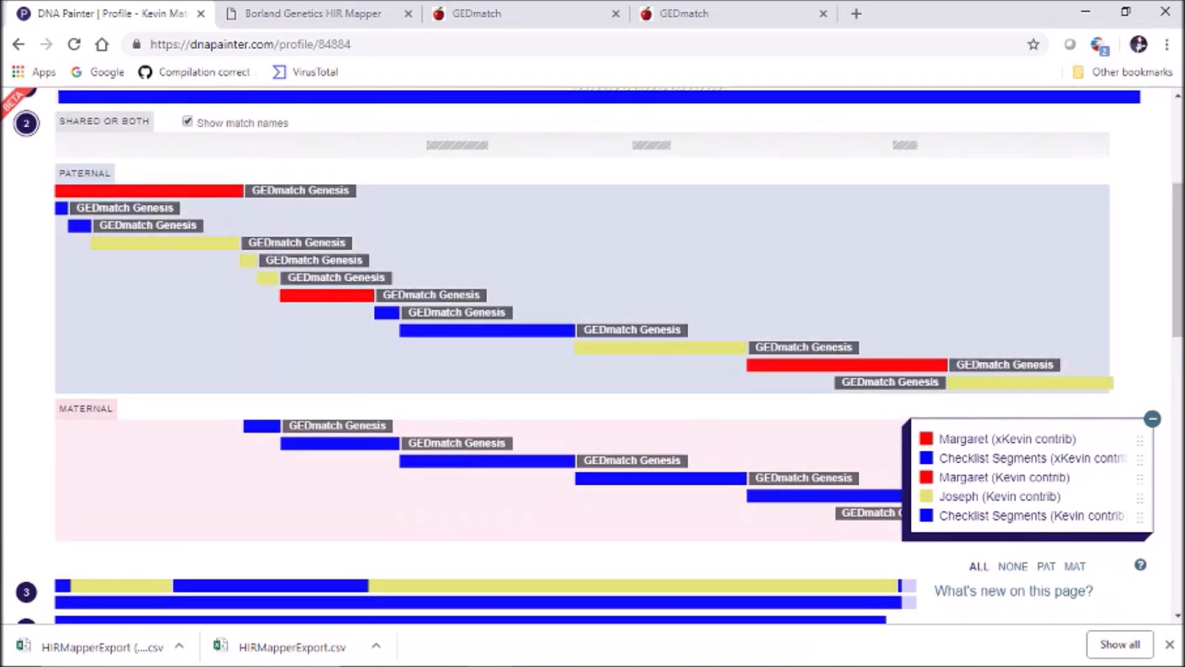
click(1007, 440)
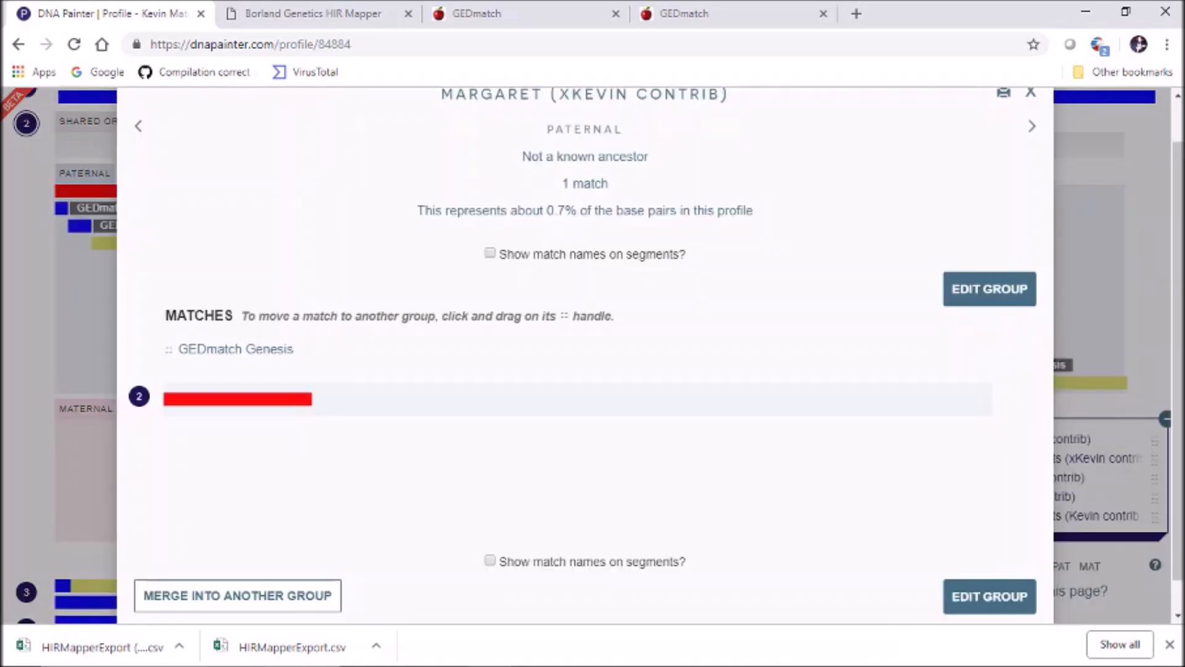
click(990, 289)
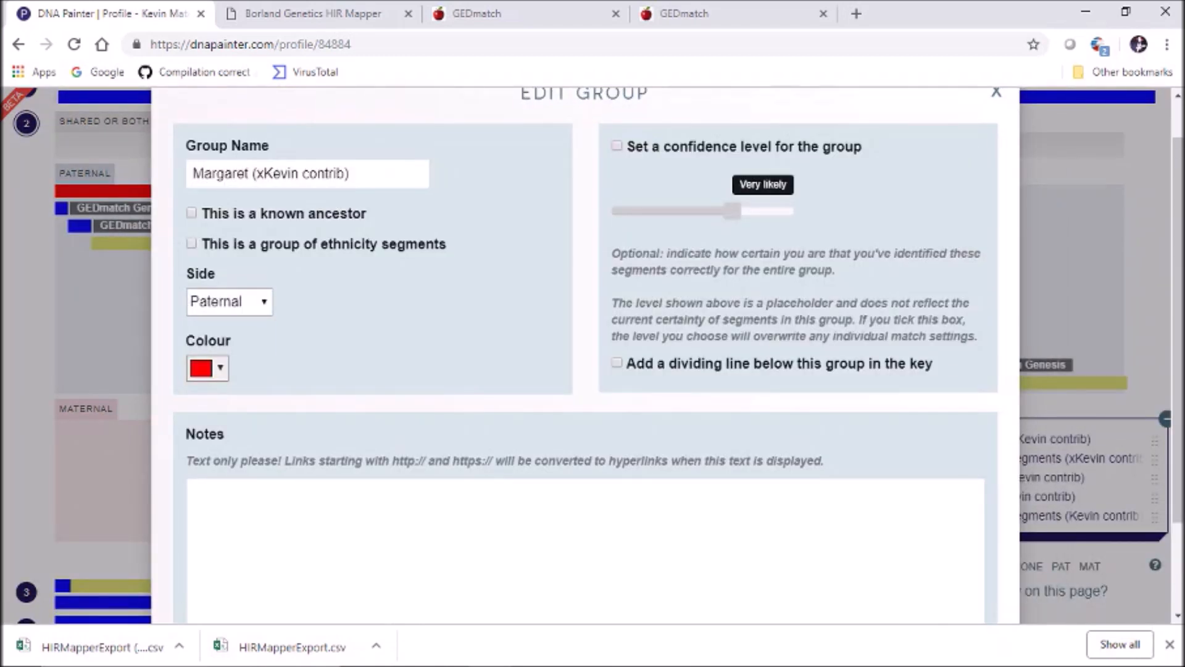
click(230, 302)
click(218, 357)
drag(1178, 333, 1179, 423)
click(947, 561)
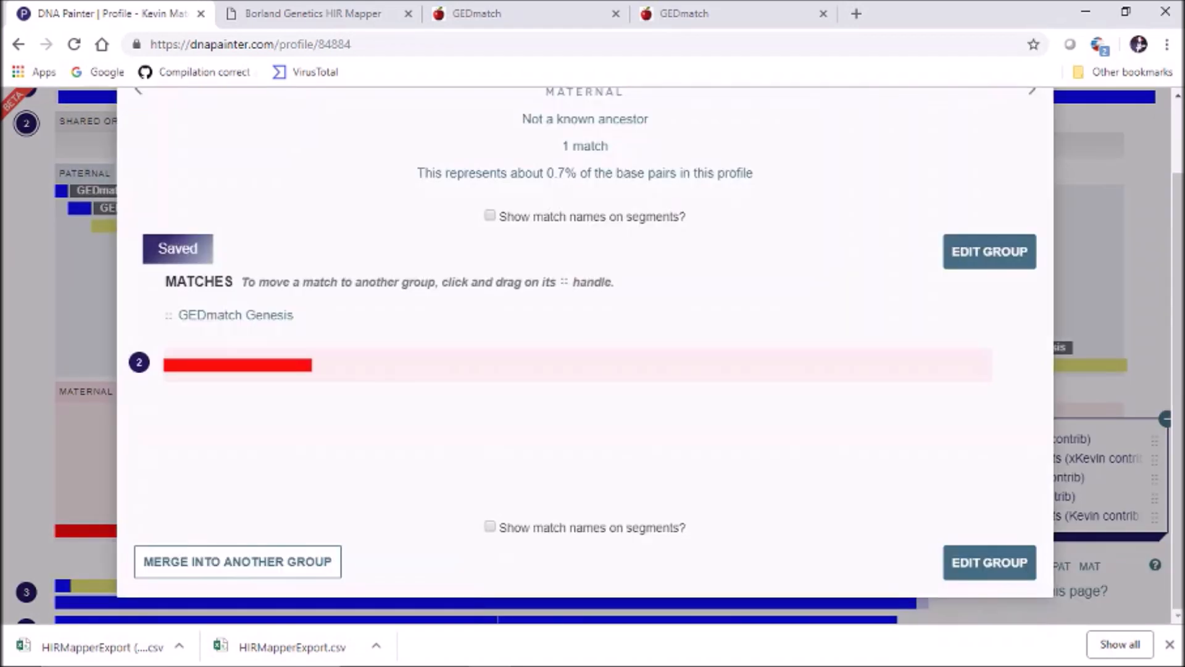
drag(1178, 395, 1179, 321)
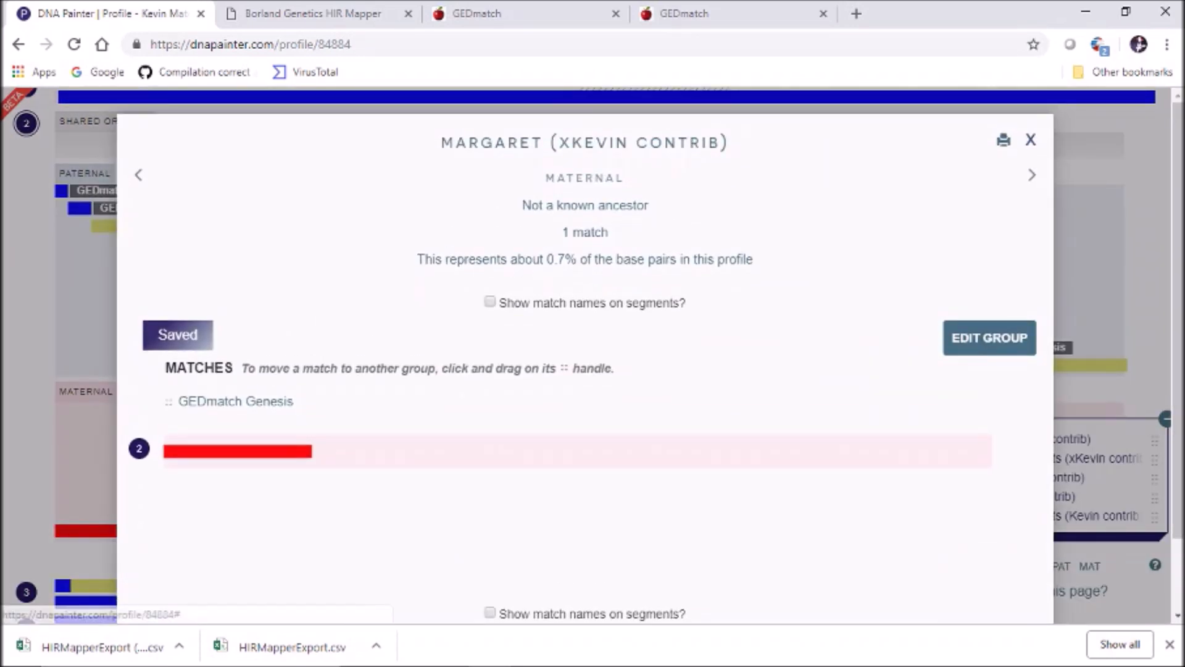
click(1031, 140)
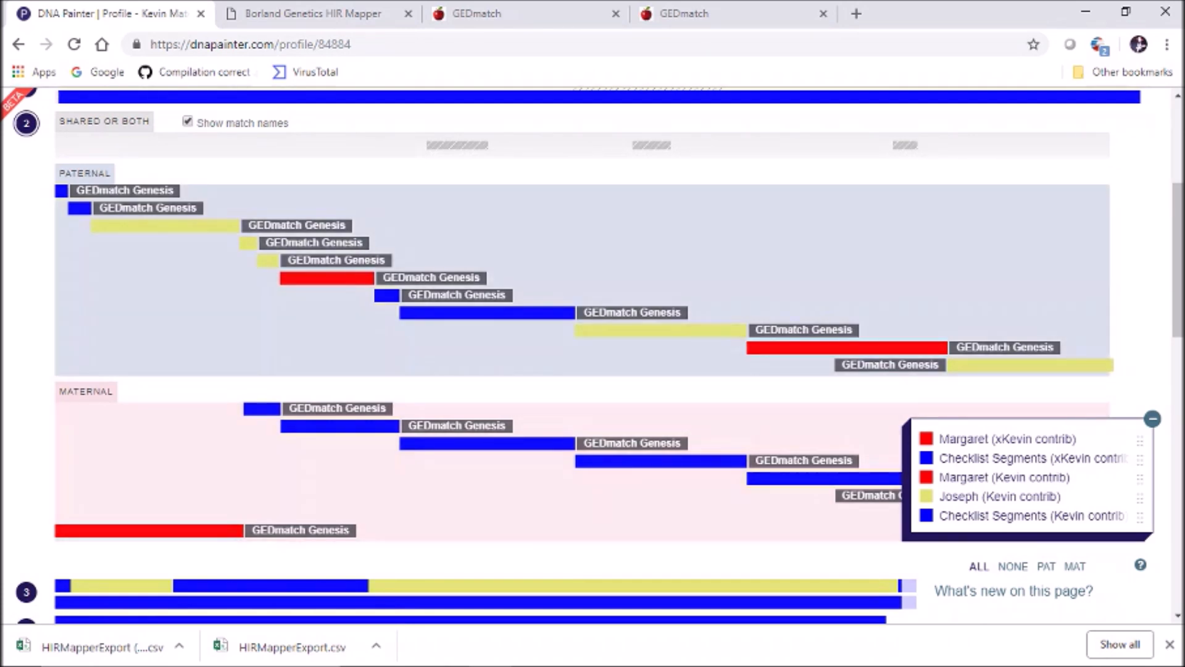
Assign the first two blue paternal chromosome 2 segments to Joseph (Kevin contrib), turning them yellow
click(80, 209)
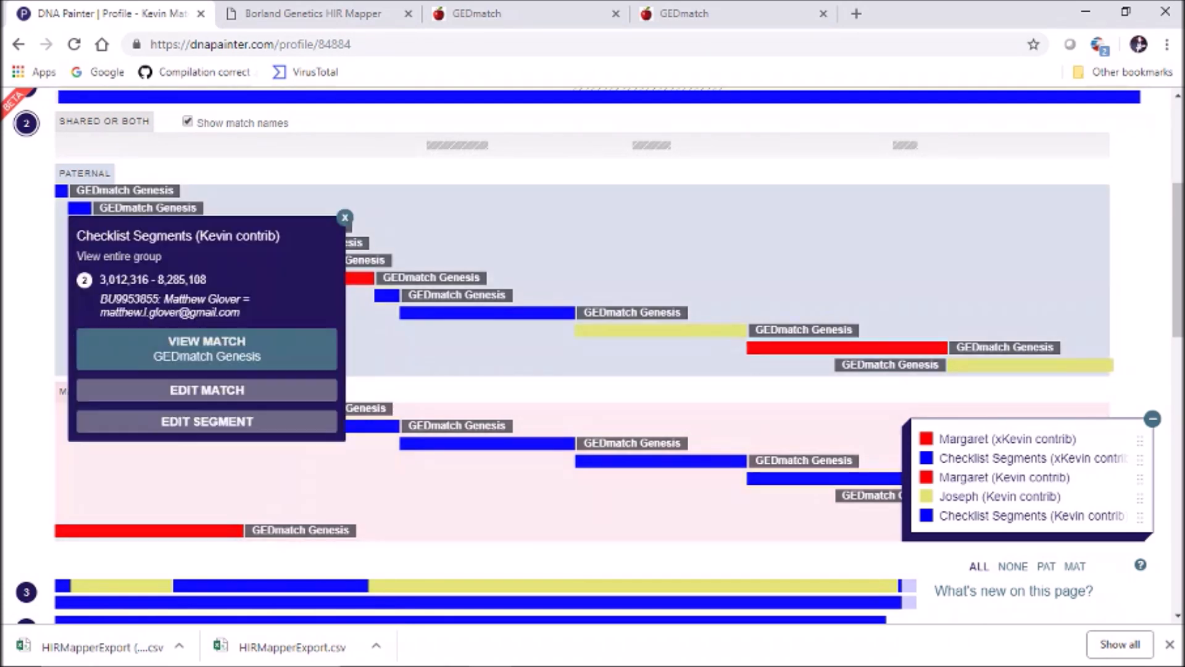
click(207, 421)
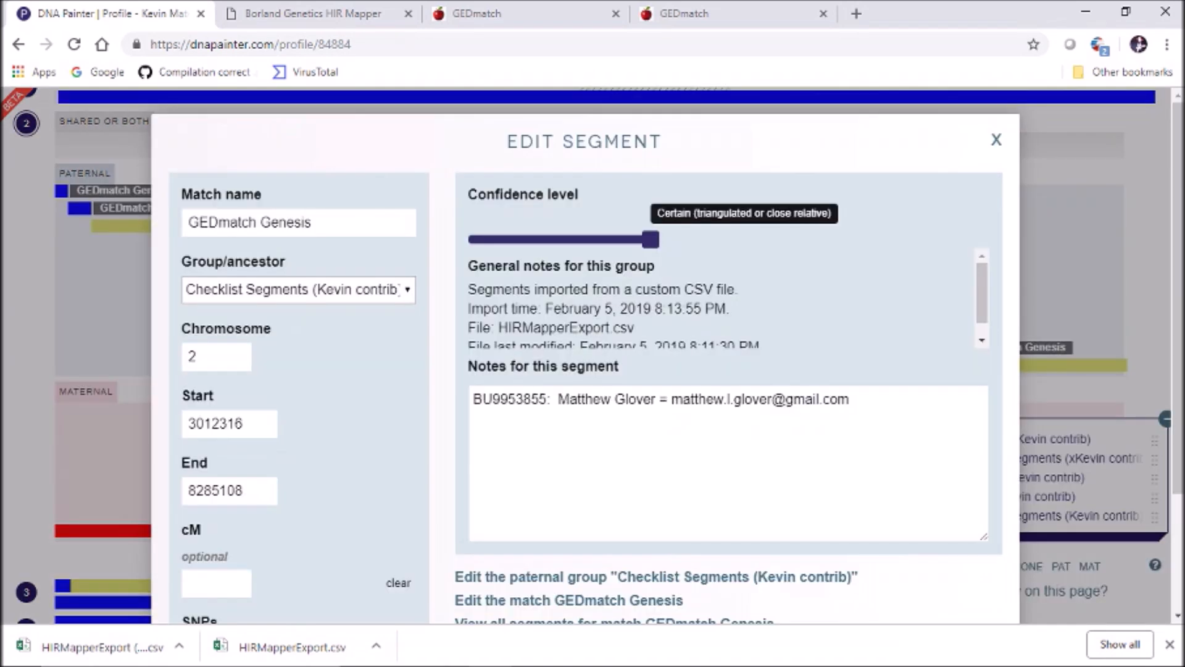
click(298, 290)
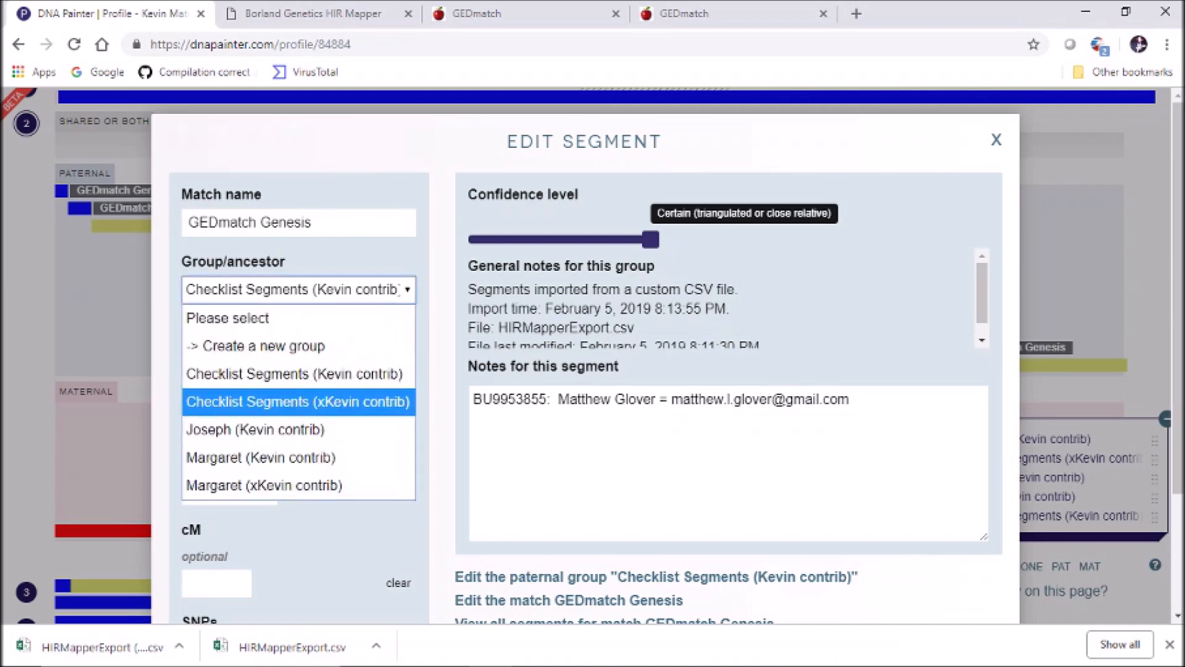
key(Return)
scroll(586, 370, down, 2)
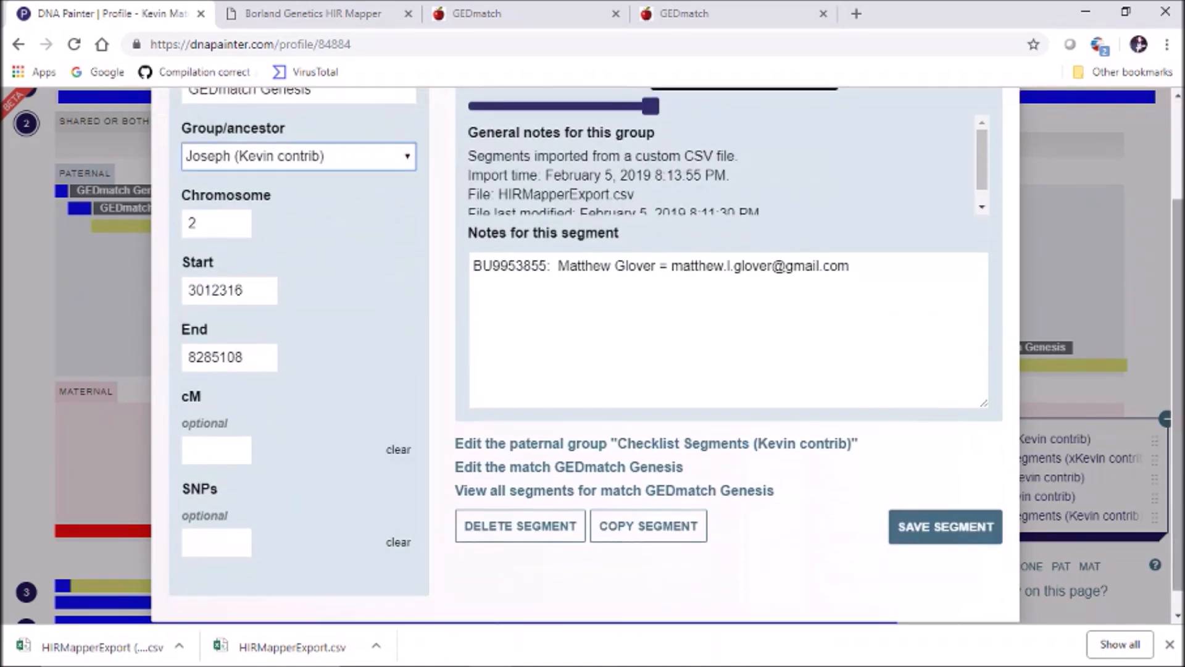
click(945, 526)
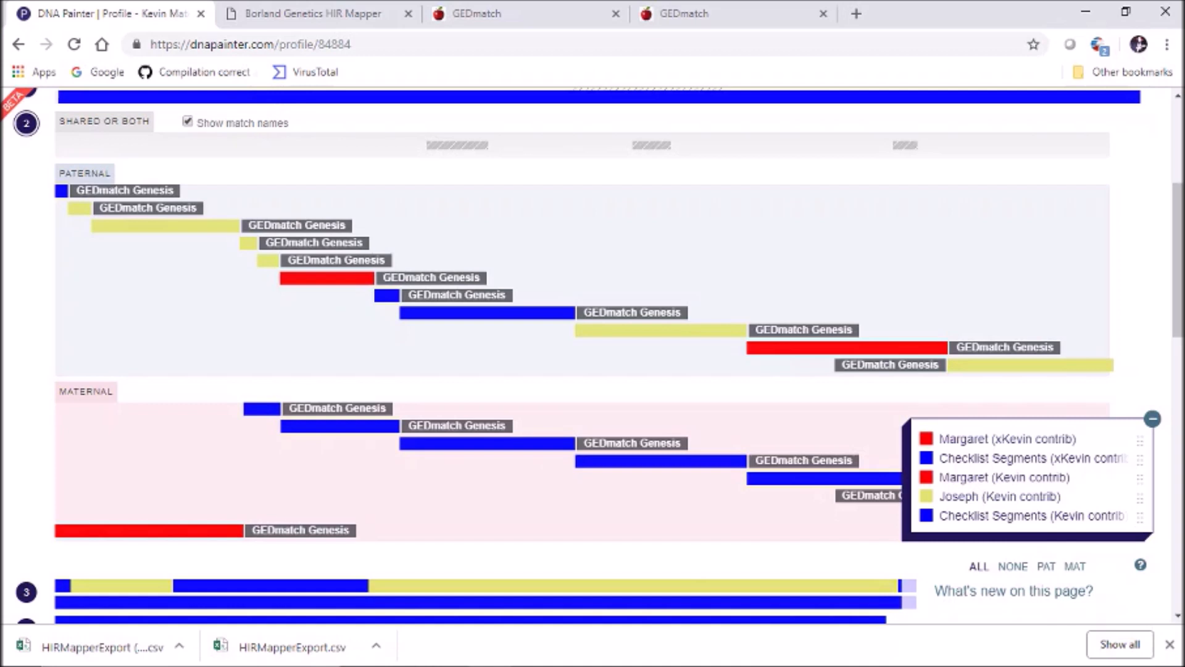
click(61, 191)
click(164, 372)
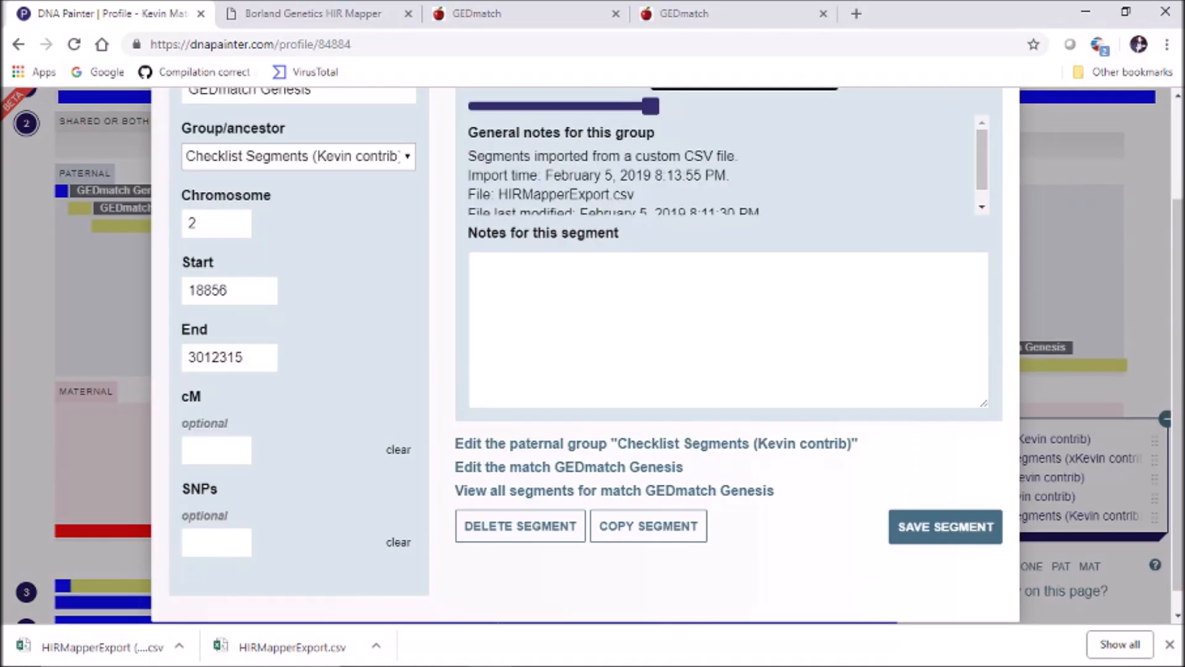
click(298, 157)
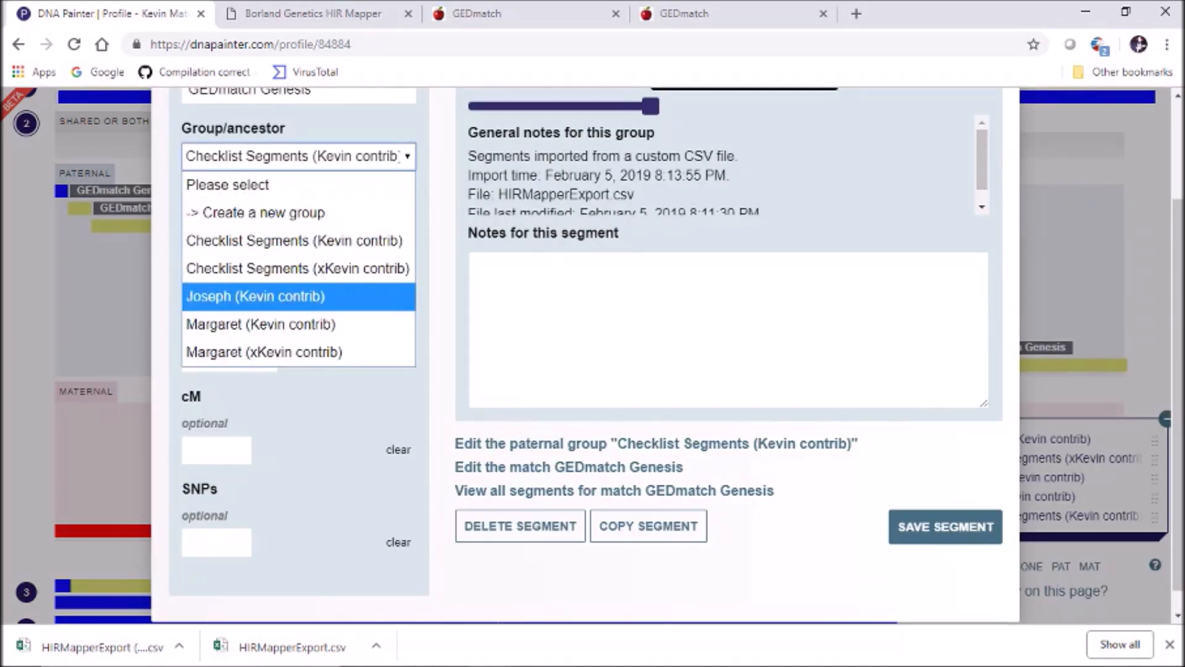
click(265, 296)
drag(1178, 345, 1178, 370)
click(945, 502)
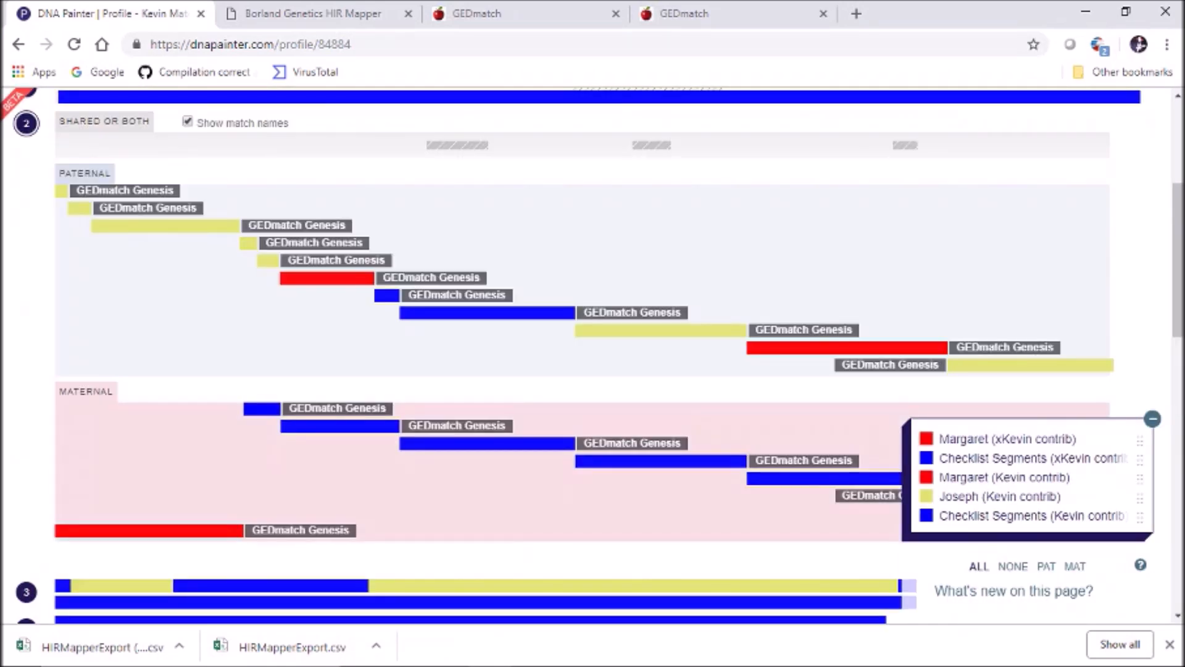
Inspect the first blue maternal segment's GEDmatch Genesis match settings without changing them
click(262, 409)
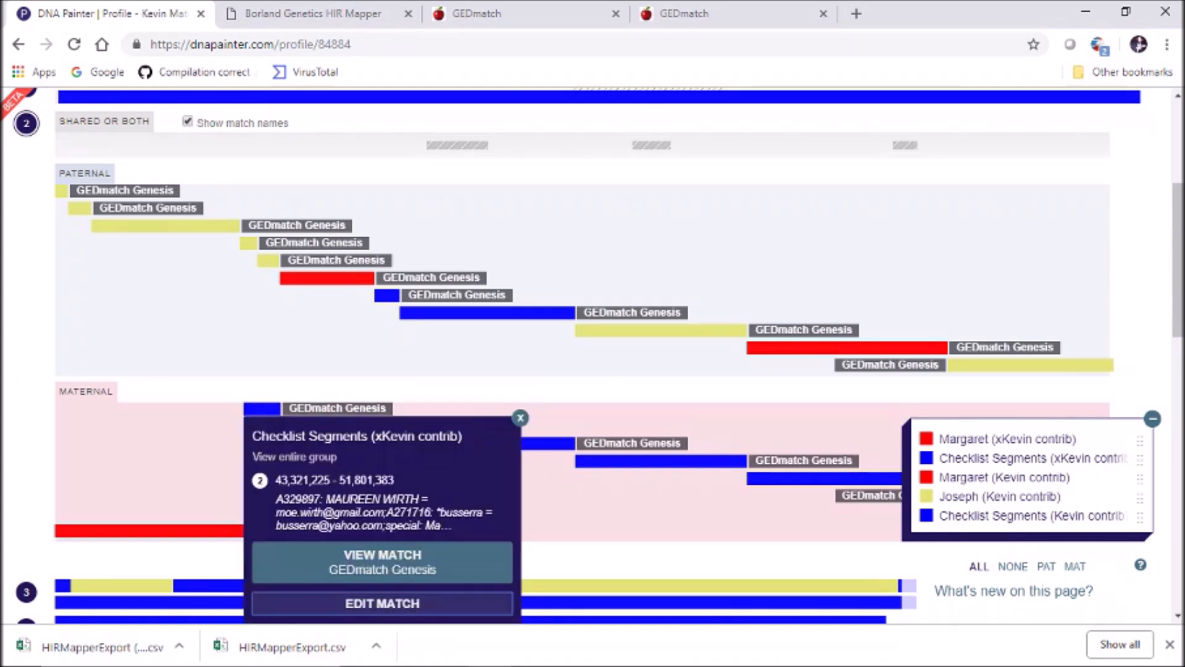
click(382, 603)
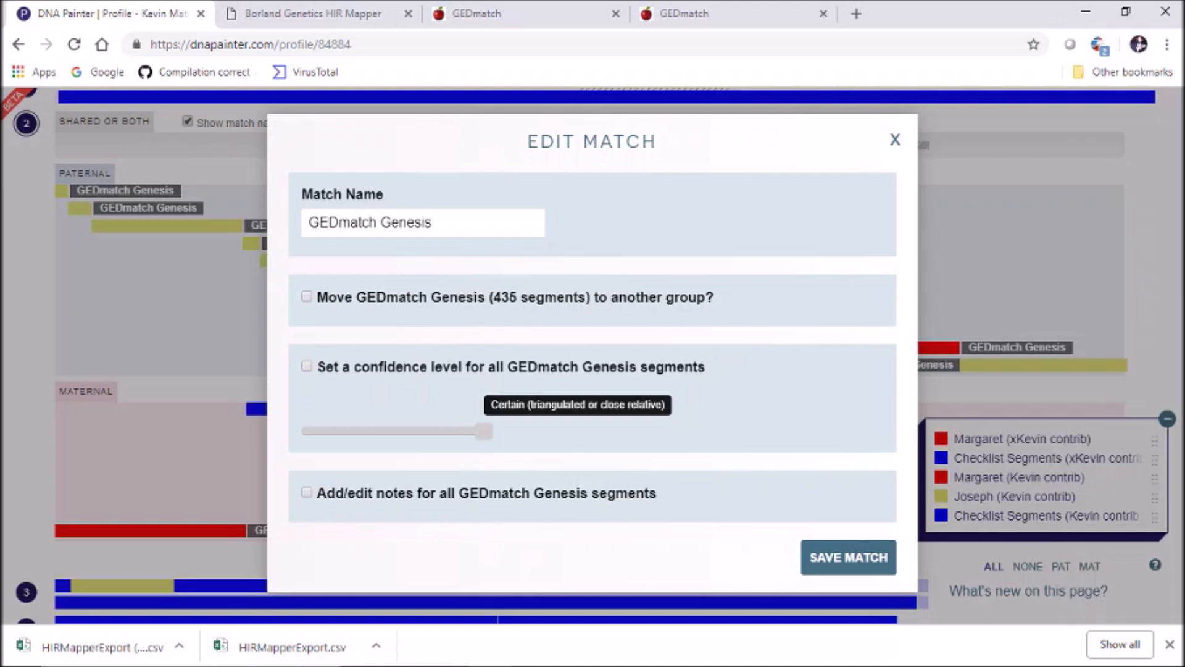
click(895, 139)
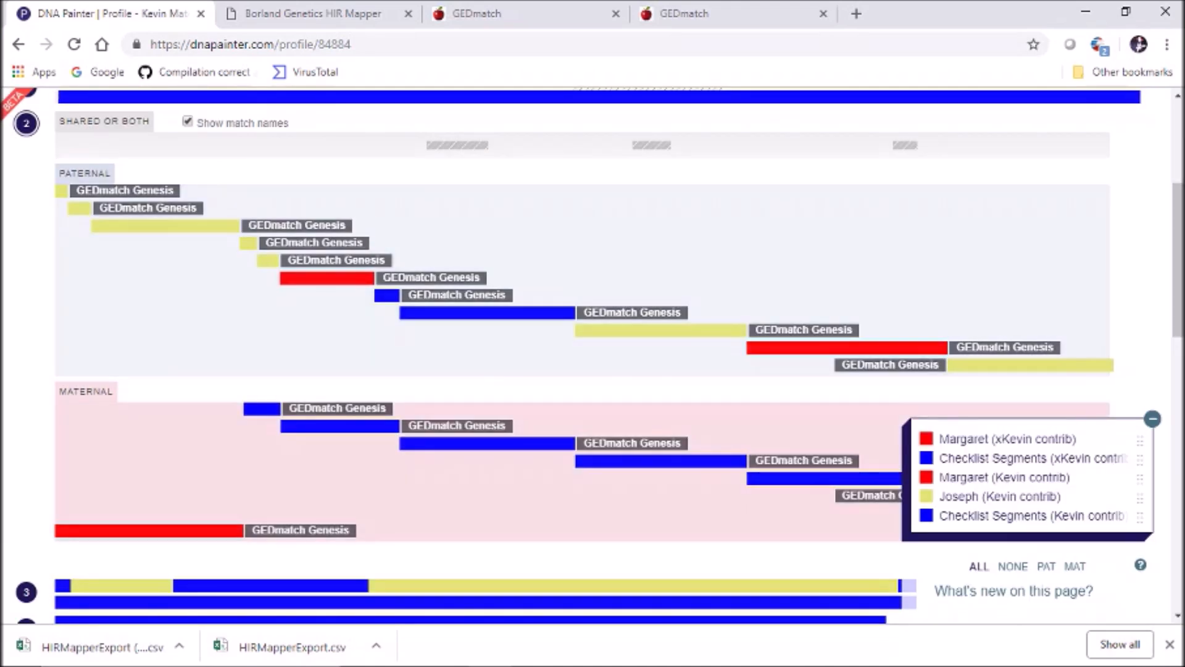
Assign maternal segment 43,321,225–51,801,383 to Margaret (xKevin contrib) and save it
scroll(592, 358, down, 5)
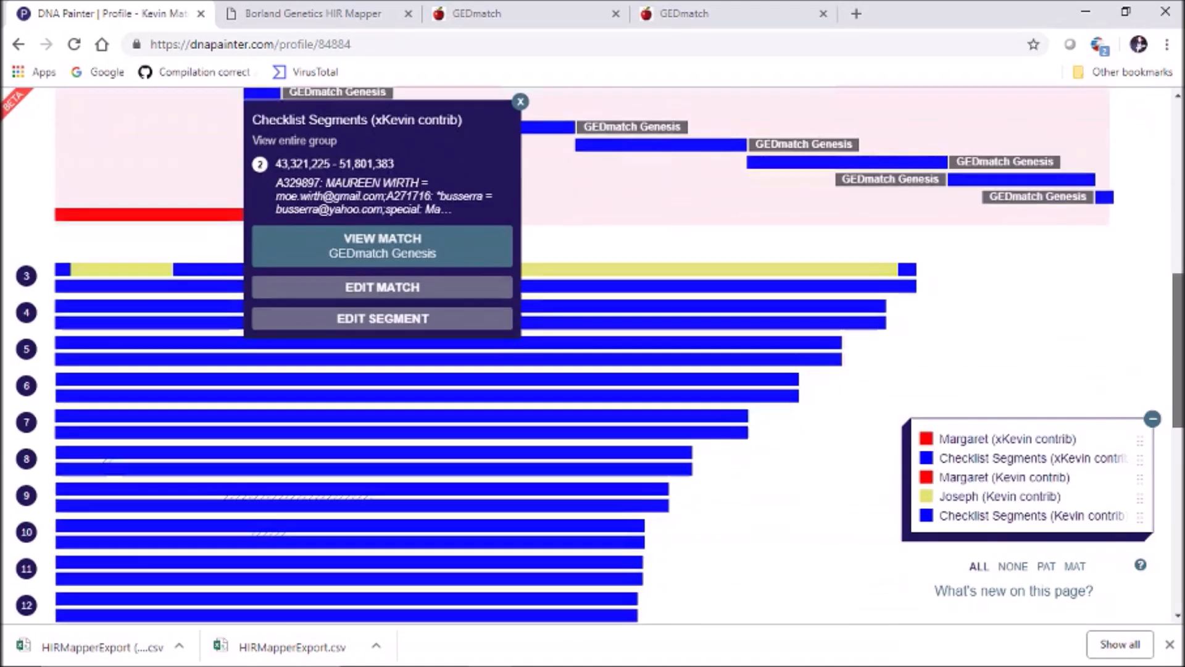
click(382, 309)
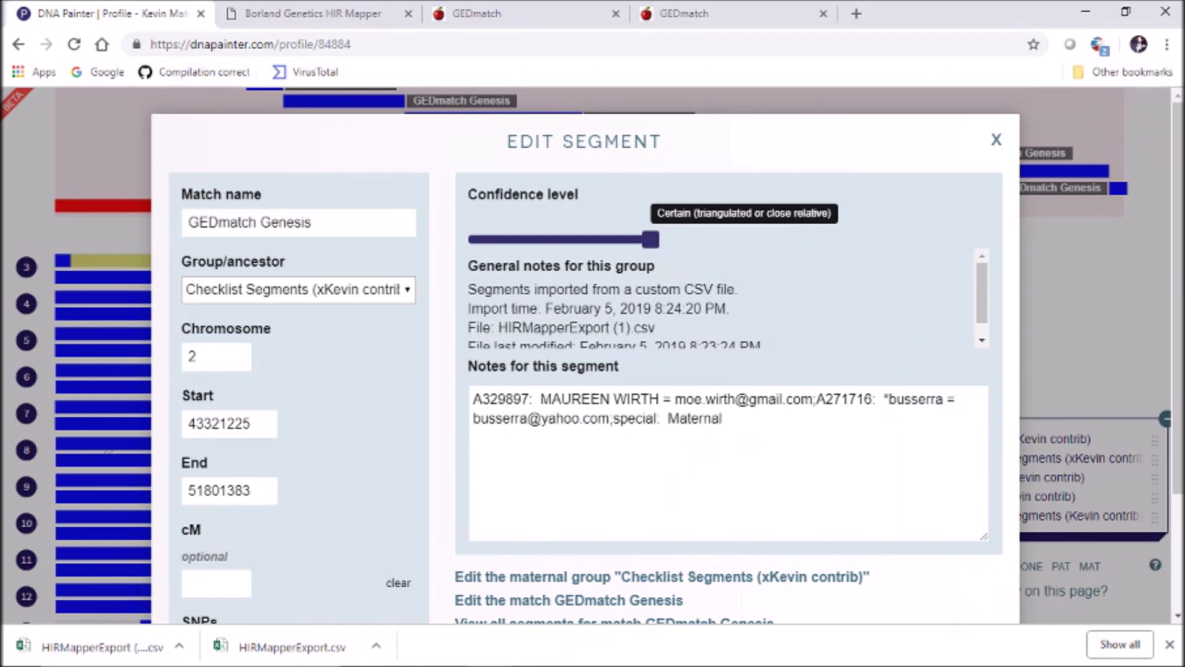
click(299, 289)
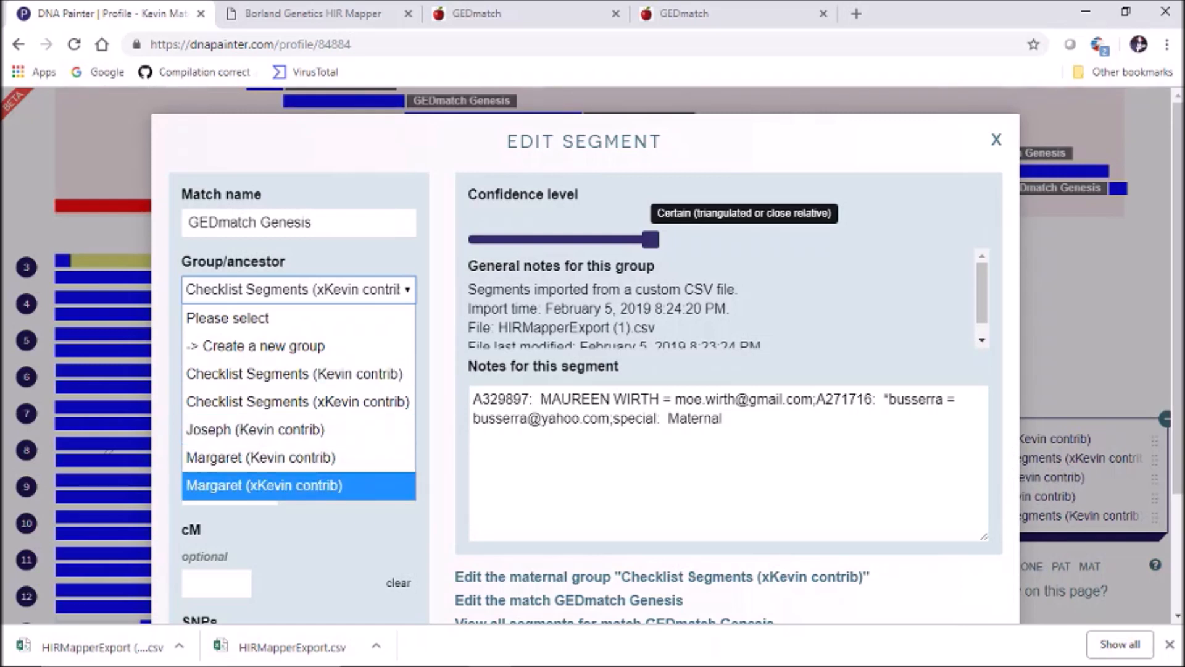
click(264, 485)
scroll(585, 355, down, 2)
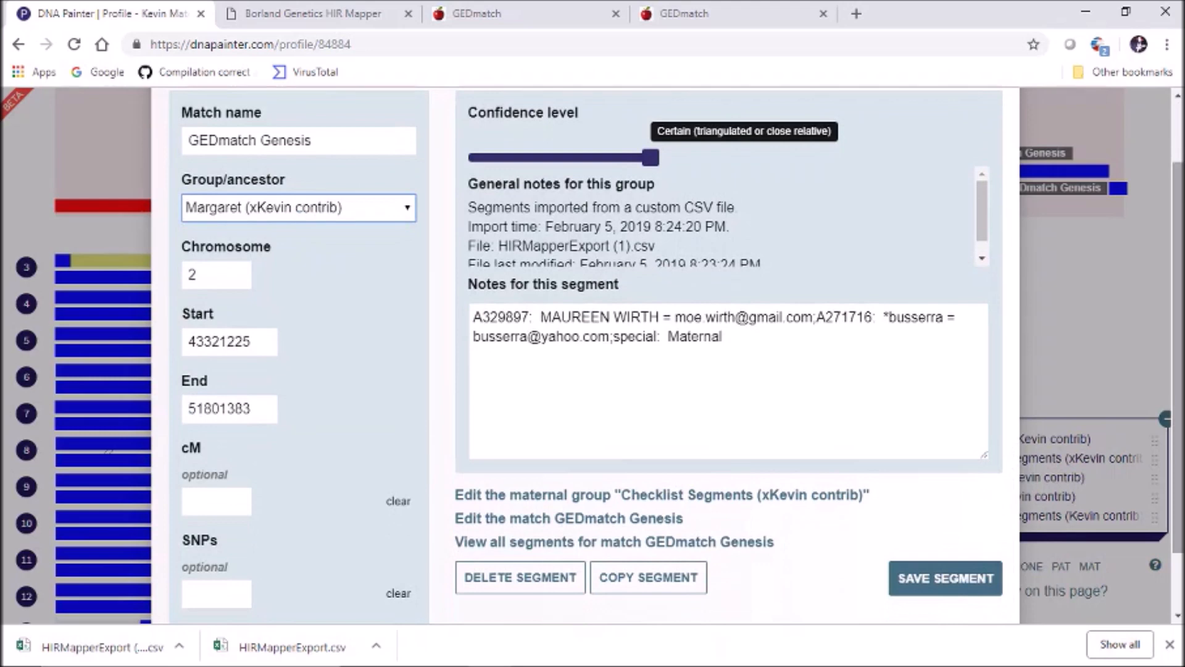
click(945, 578)
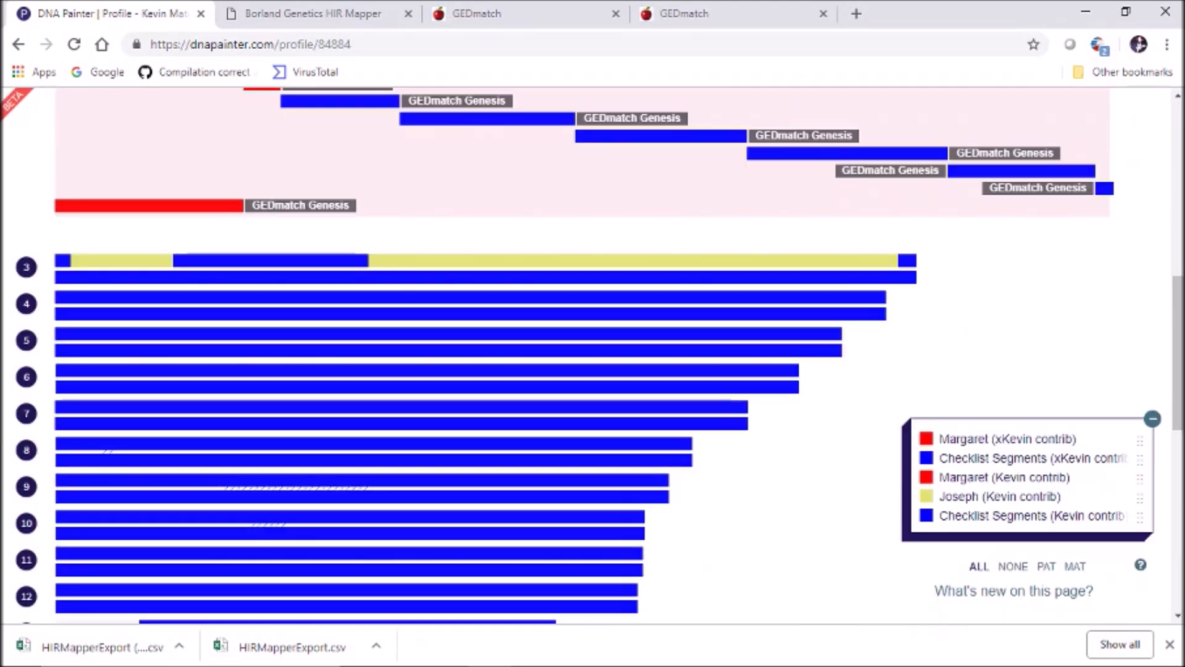
scroll(593, 356, up, 3)
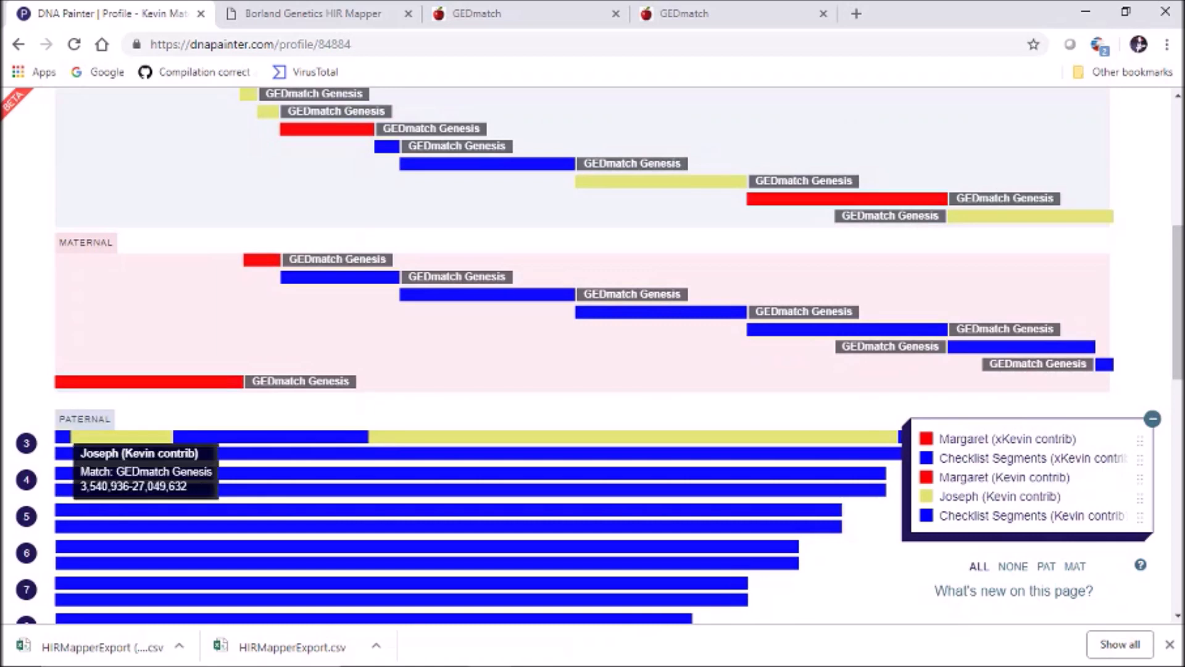
Remove the 'Paternal' text from the notes of segment 51,801,384–79,223,902
click(341, 277)
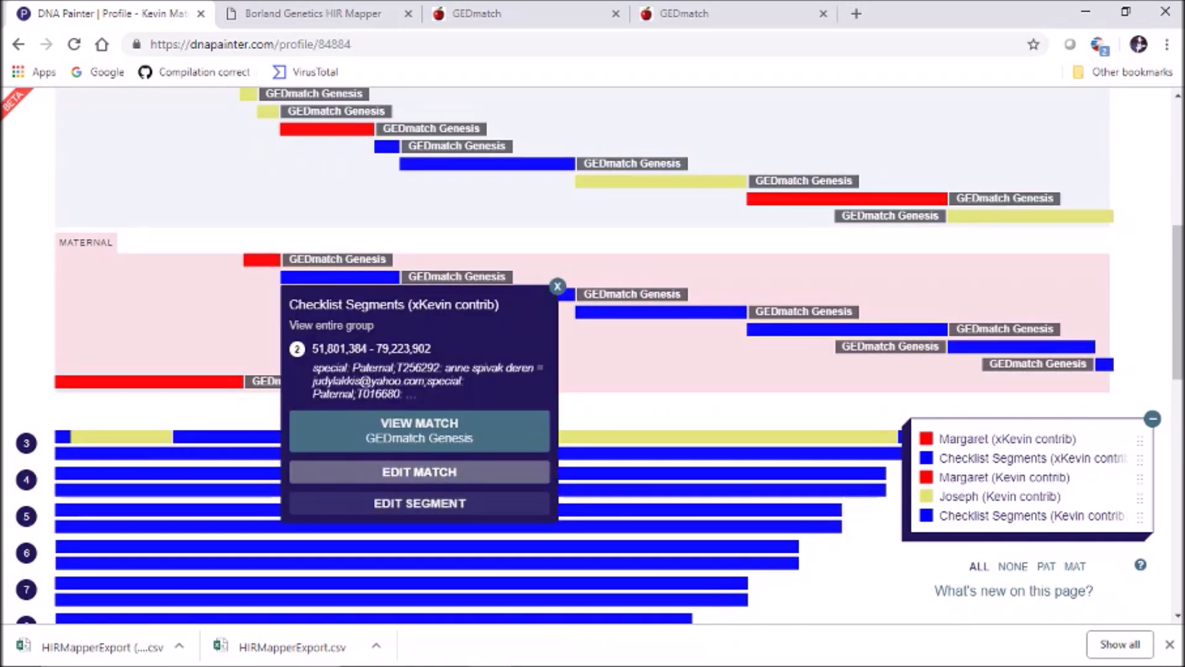
click(419, 503)
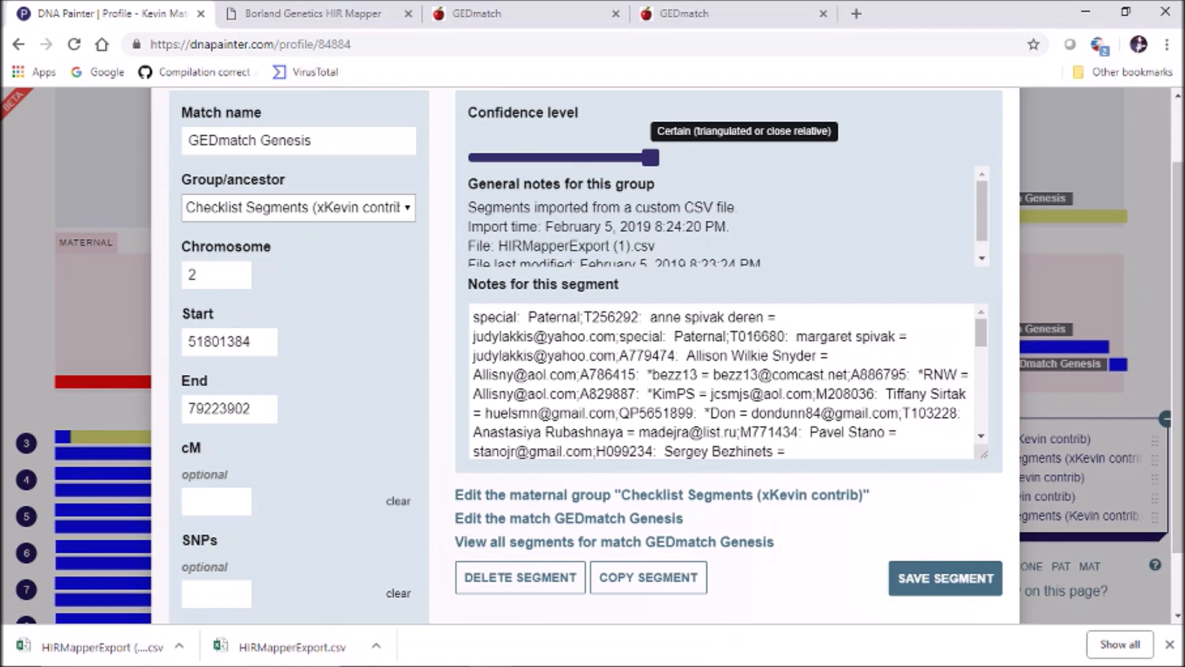
drag(582, 317, 513, 316)
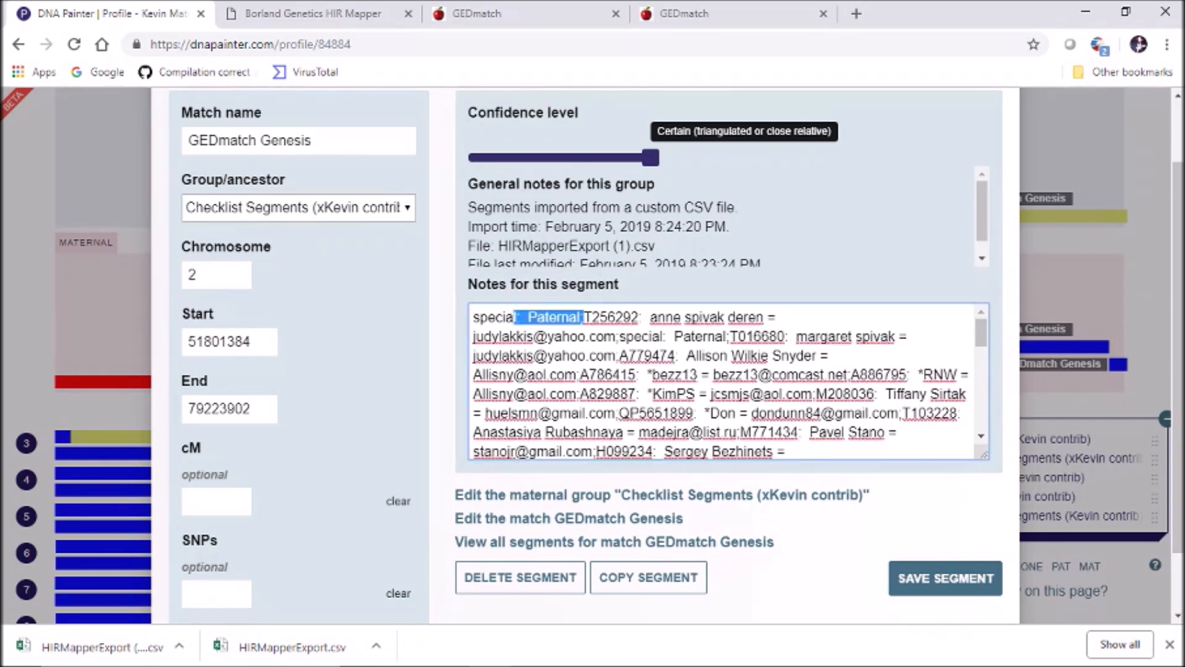
click(442, 334)
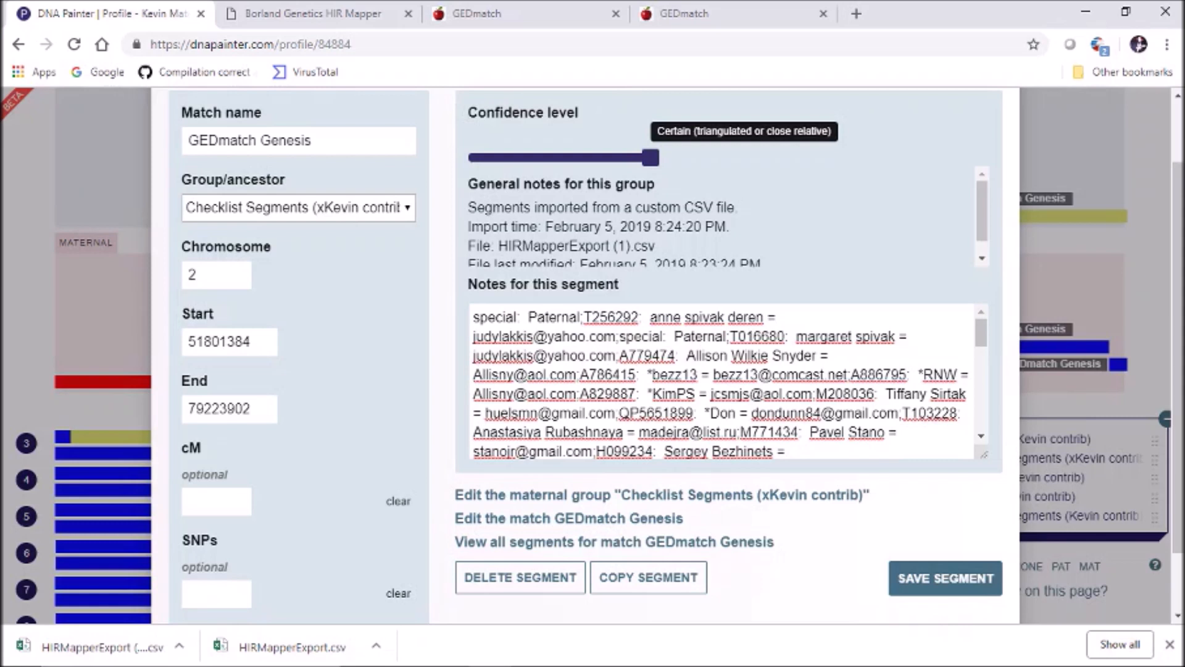
Save the segment into a new yellow #fff950 group named 'Joseph (xKevin contrib)'
click(299, 208)
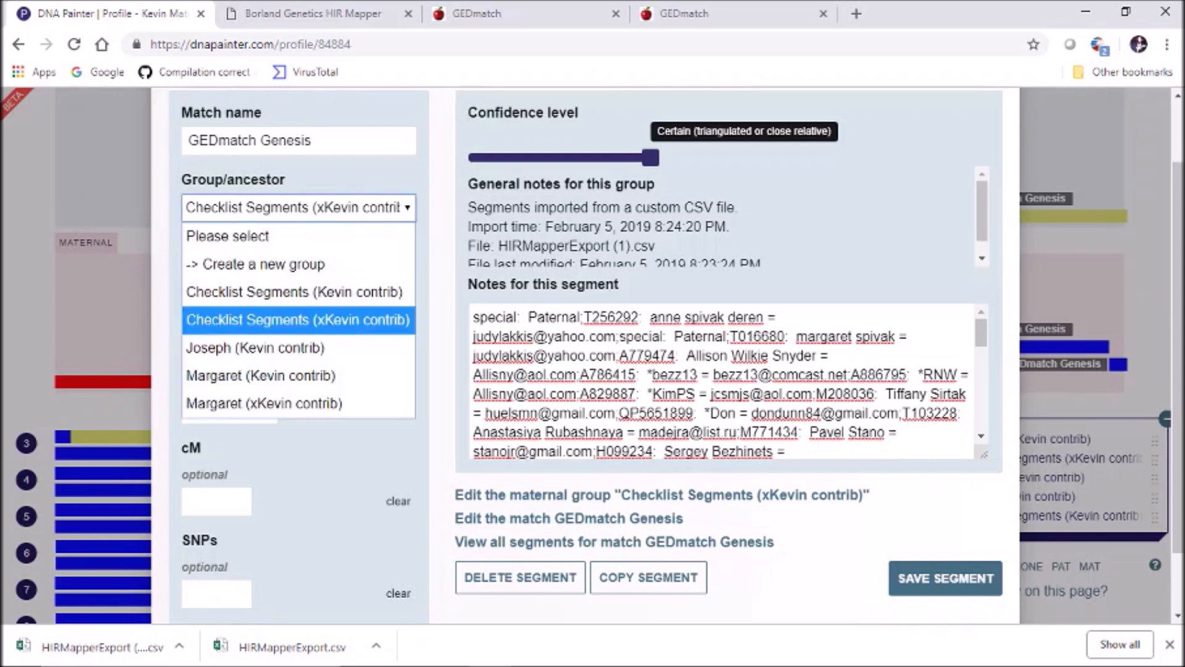
click(299, 264)
click(273, 275)
text(Joseph ()
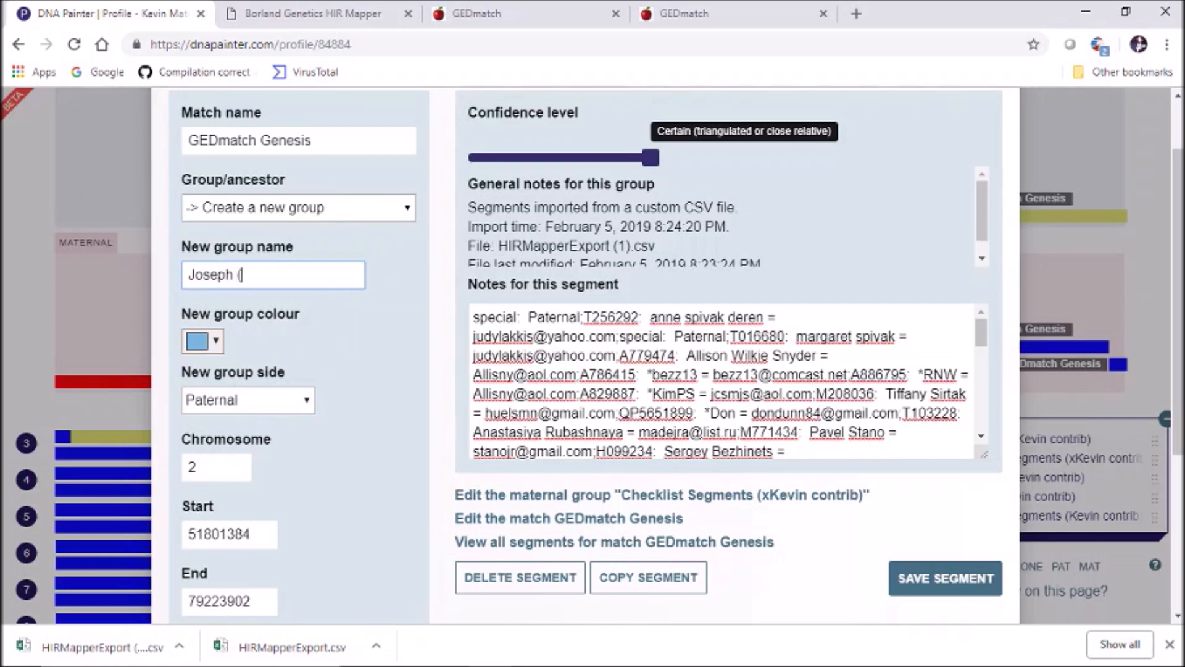
text(xKevin contrib))
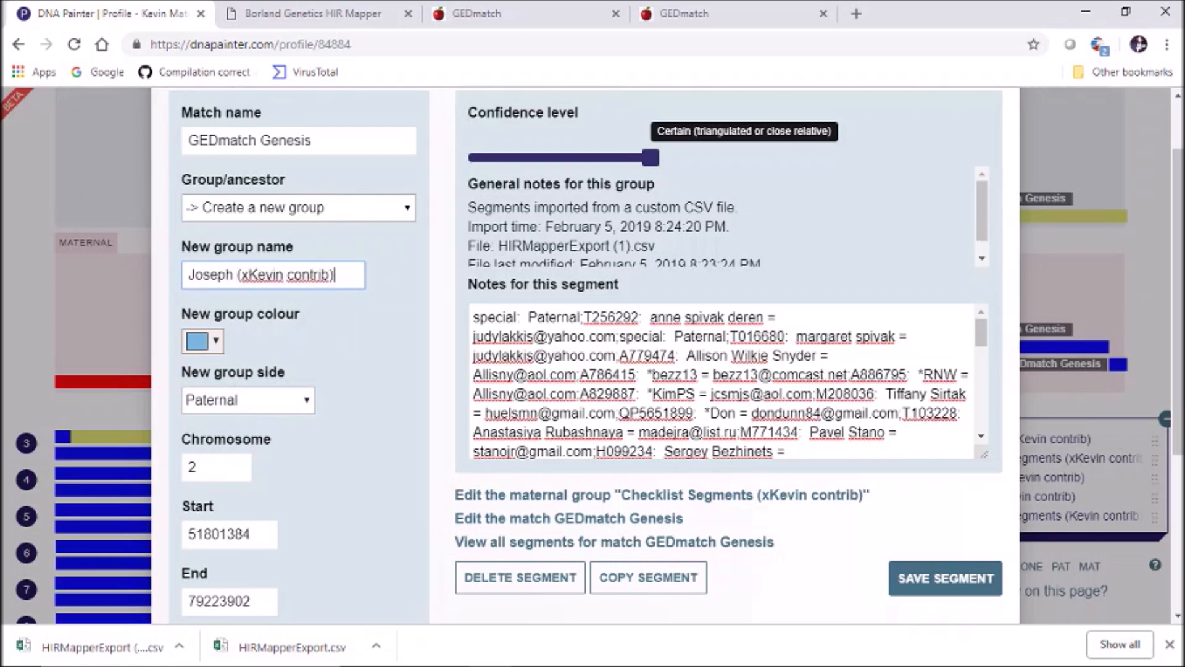
click(202, 340)
click(287, 374)
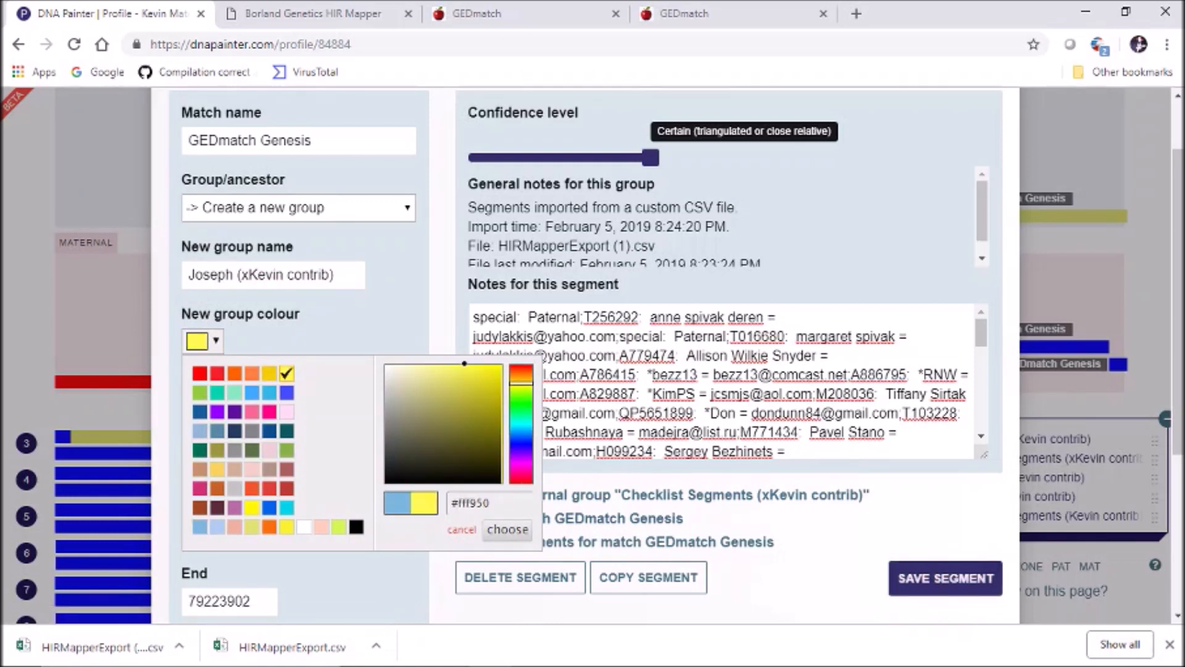
click(944, 578)
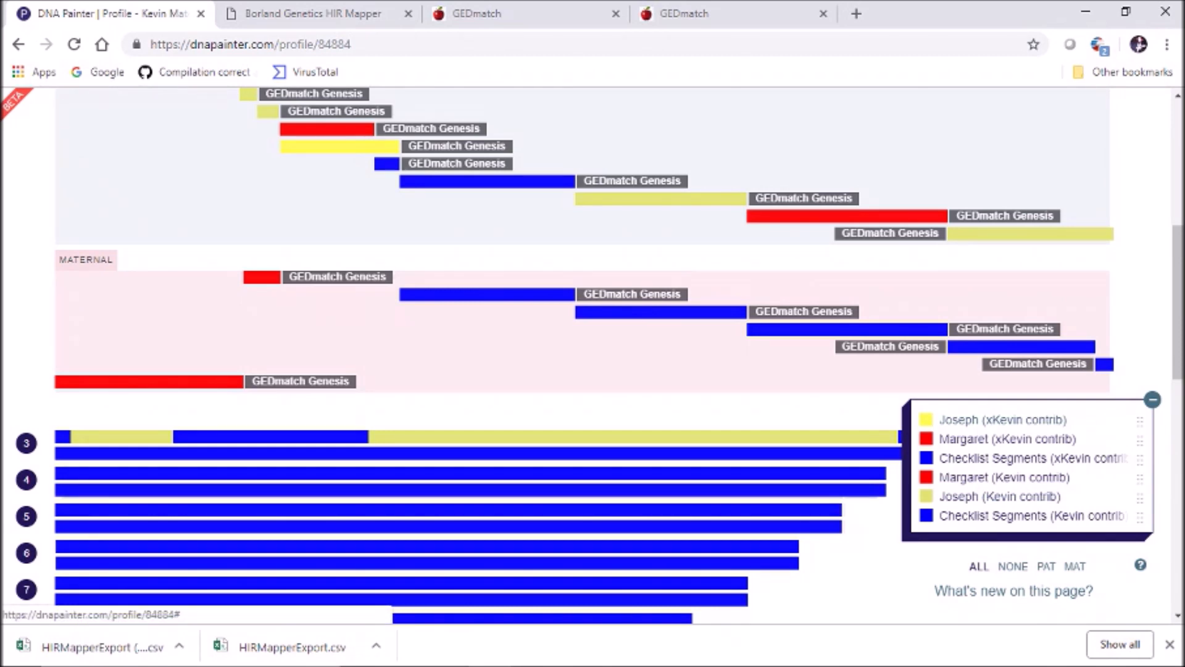
Change the Joseph (Kevin contrib) group colour to yellow #fff950 and save the group
click(963, 497)
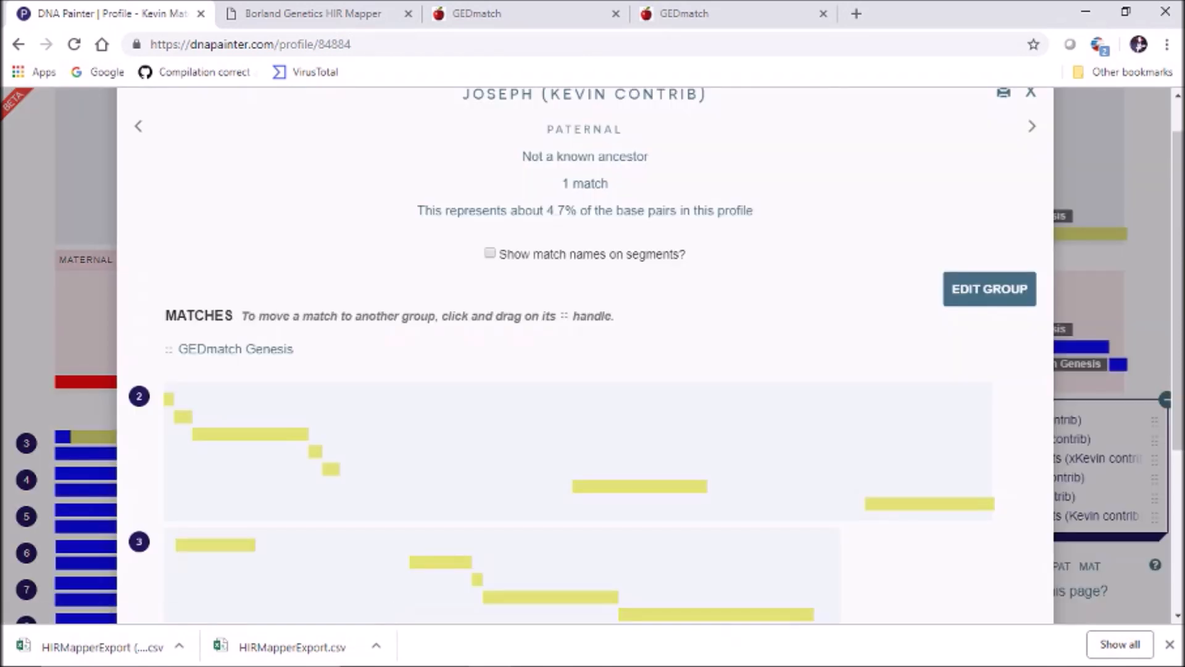
click(989, 288)
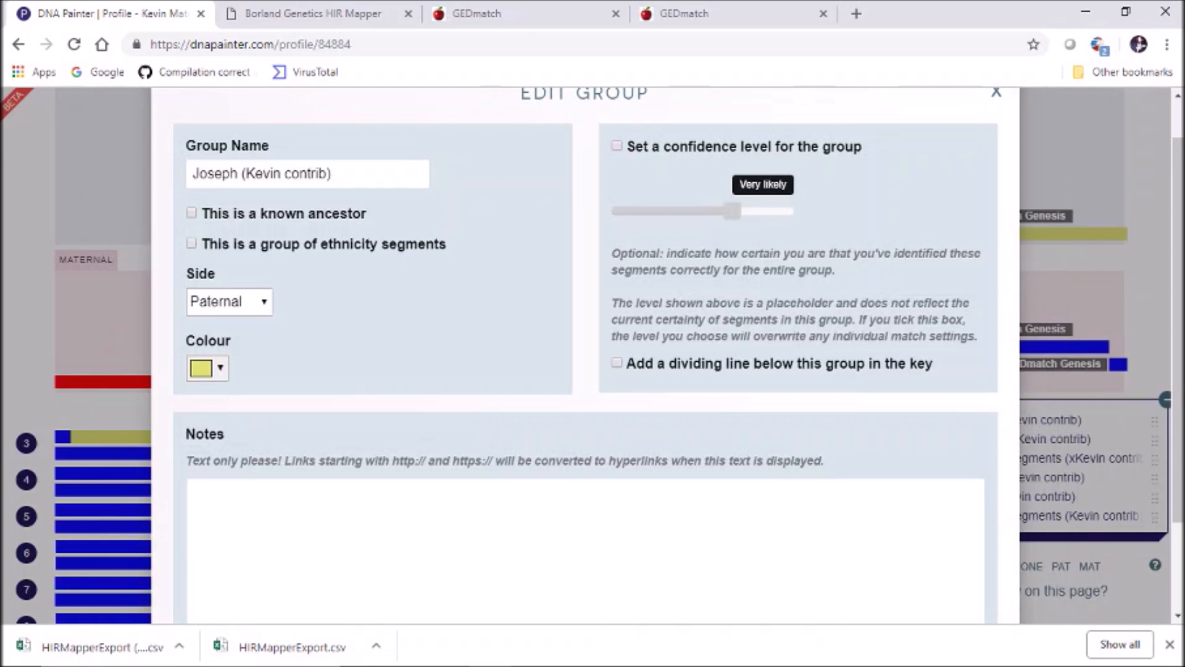
click(208, 369)
click(291, 401)
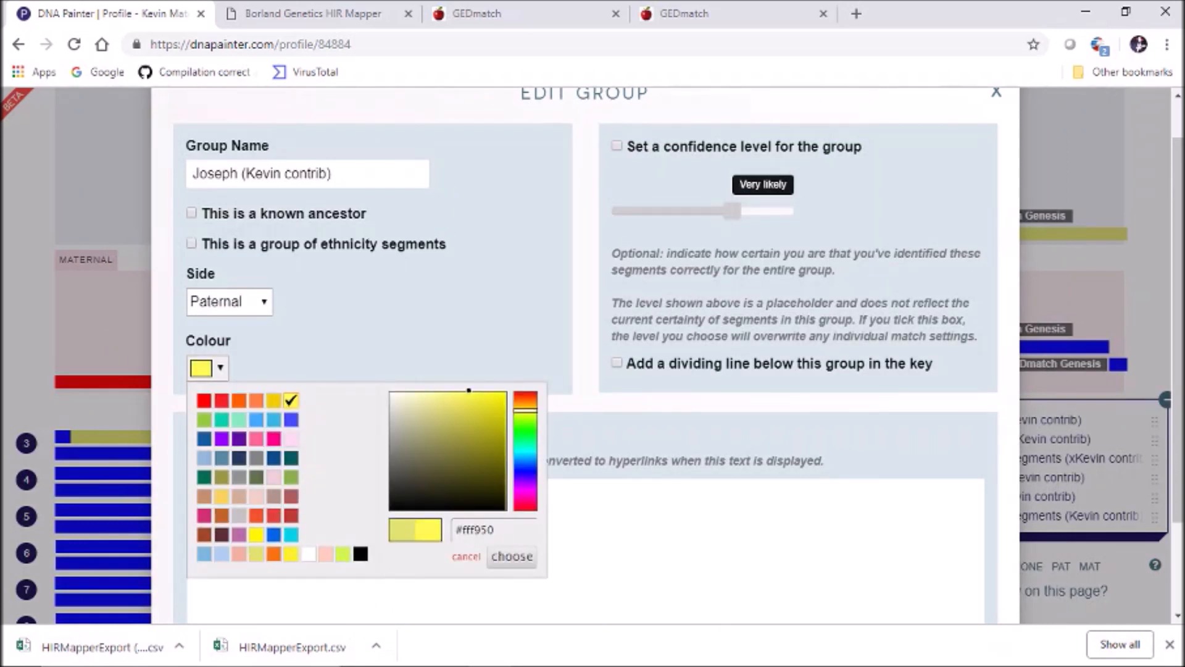
click(512, 556)
scroll(512, 556, up, 1)
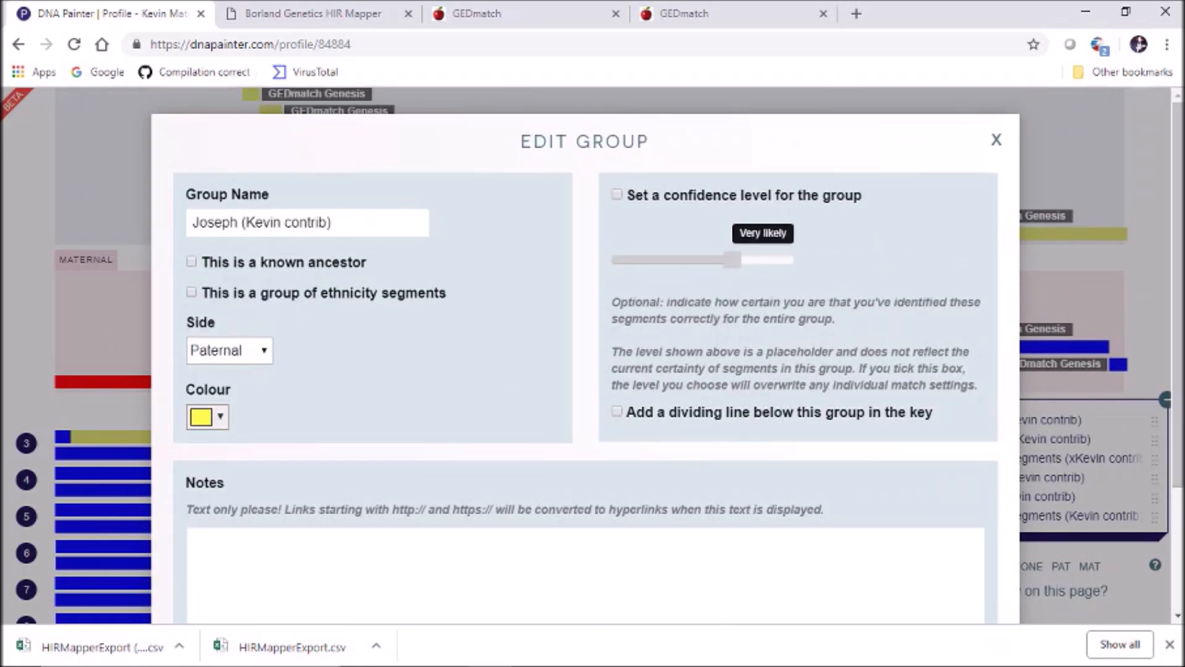
scroll(585, 345, down, 3)
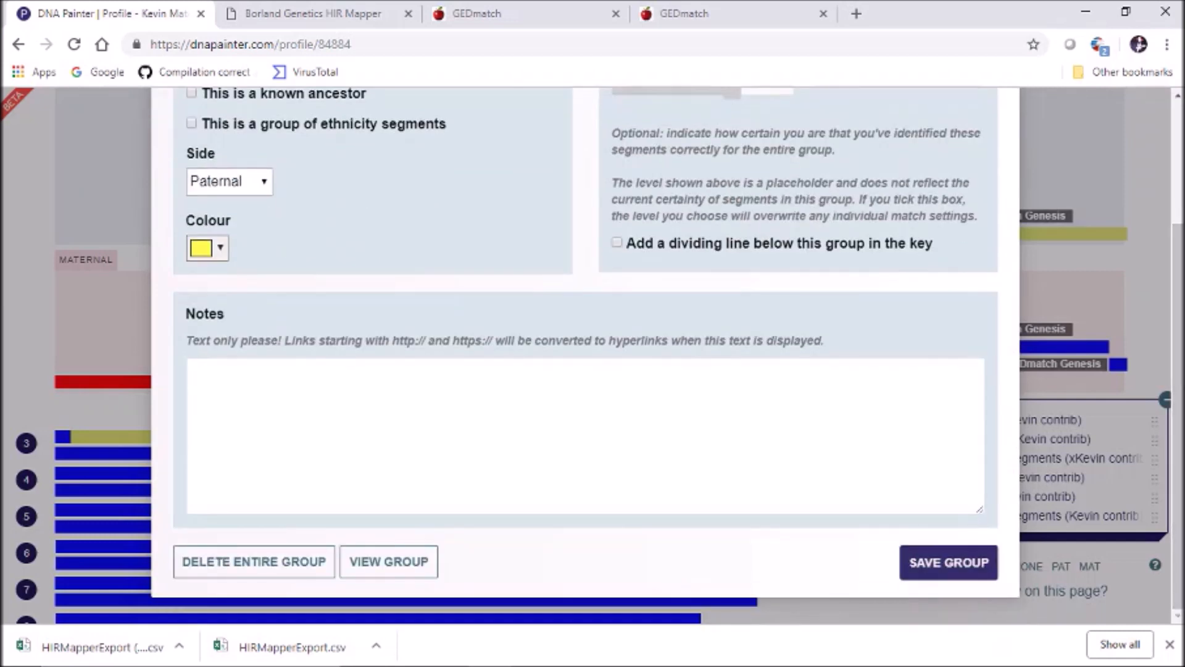
click(948, 562)
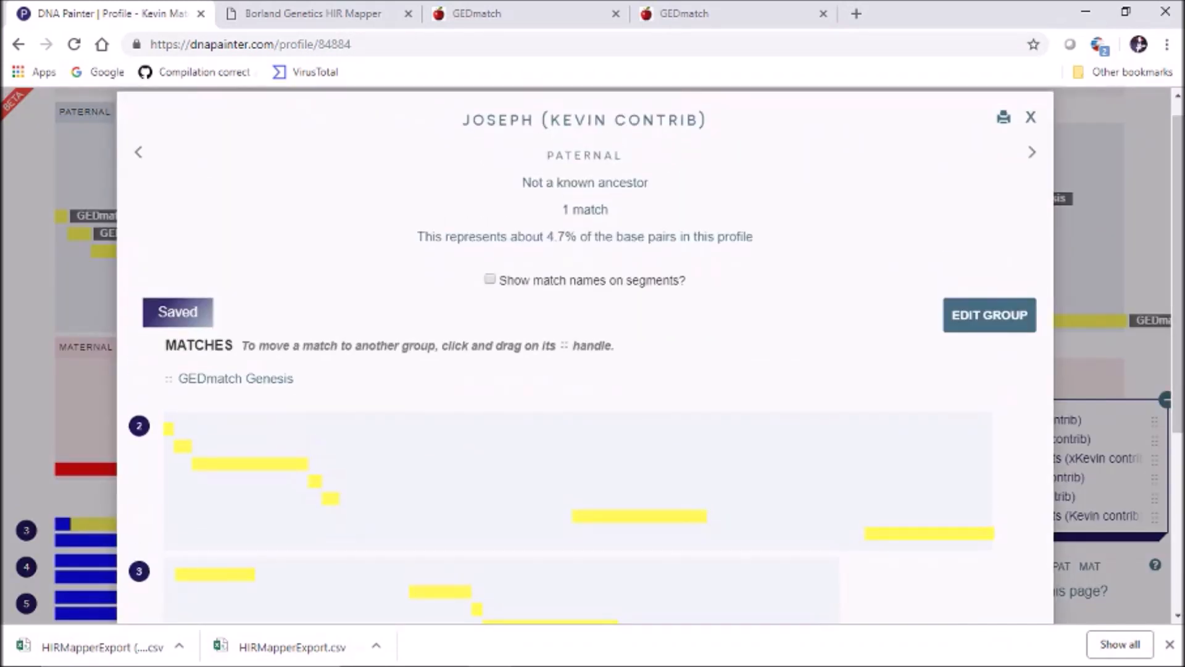
click(1030, 117)
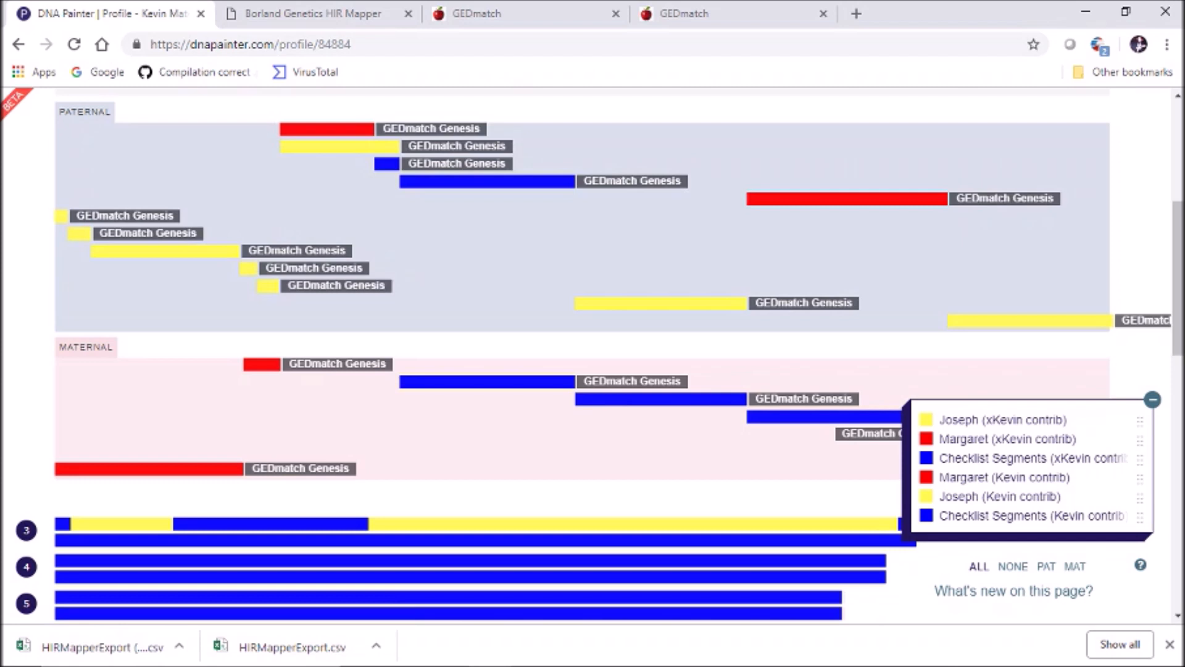
scroll(592, 355, up, 2)
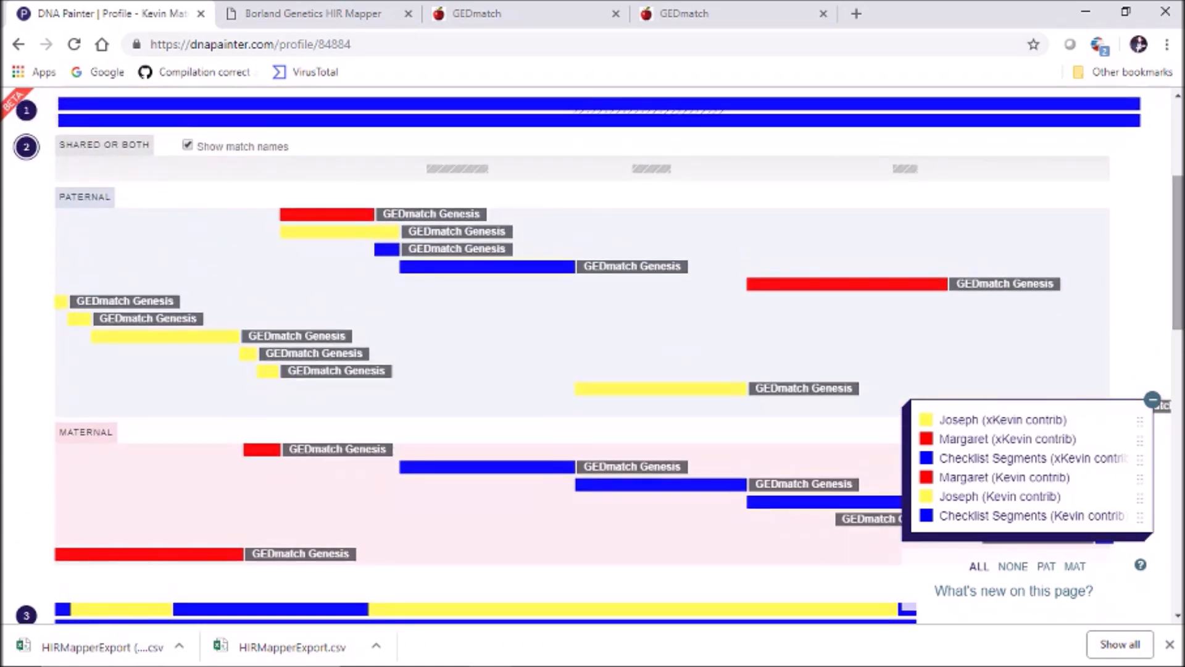
Set the Joseph (xKevin contrib) group's side to Maternal and save the group
click(26, 146)
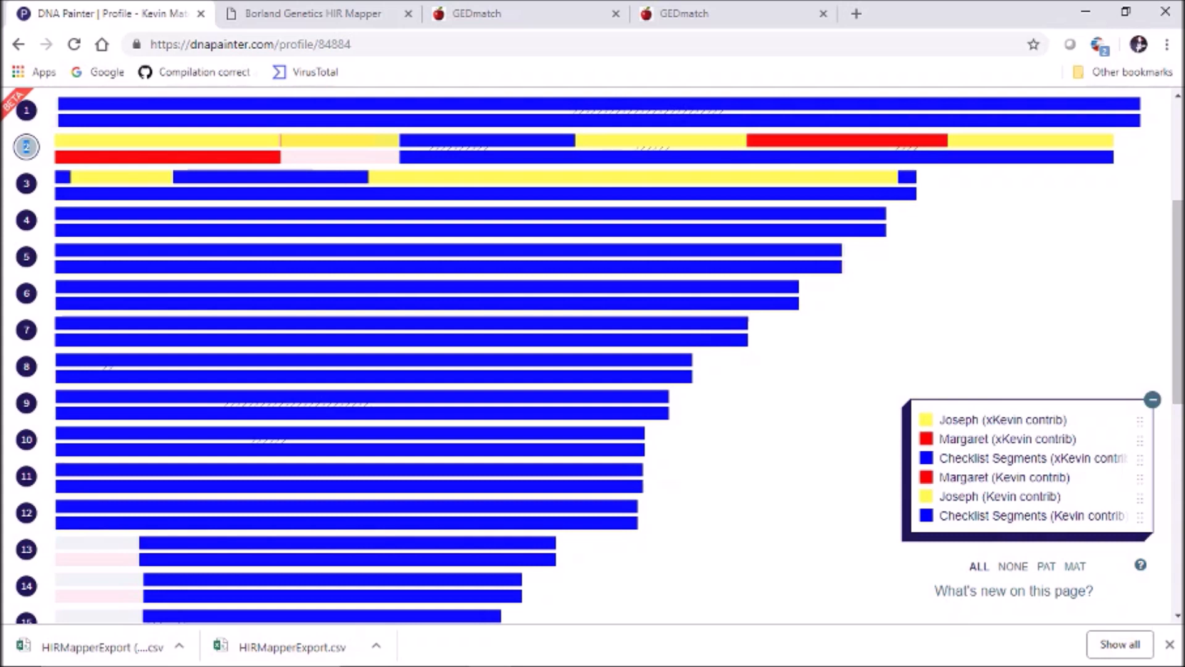
click(26, 146)
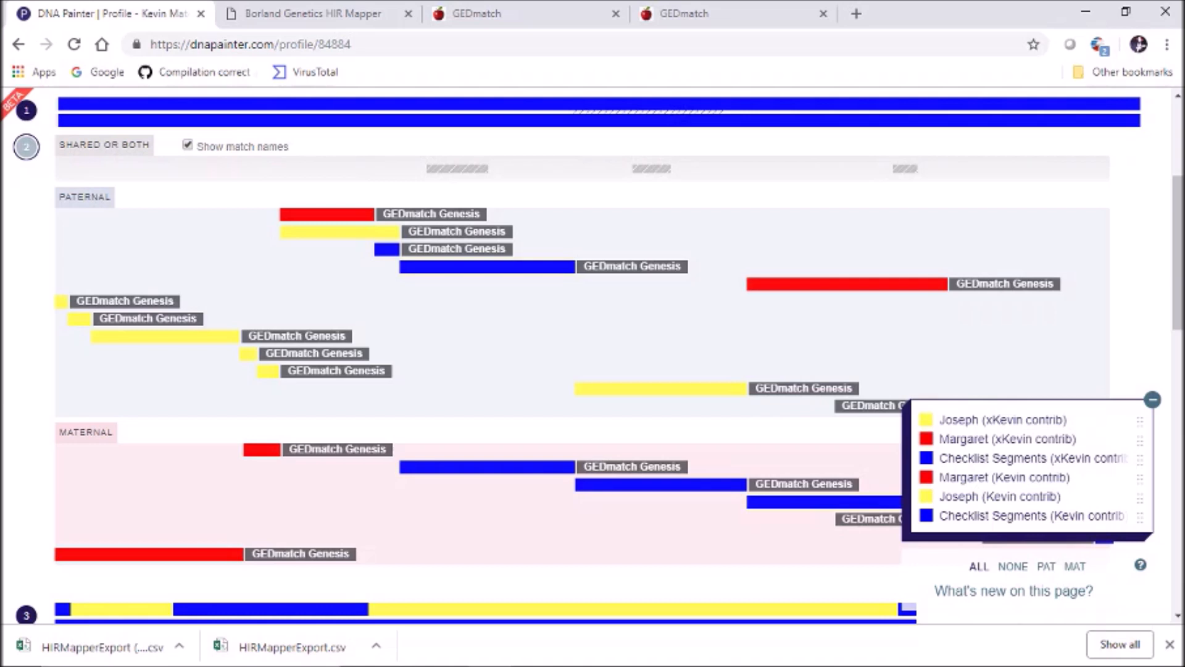
click(26, 147)
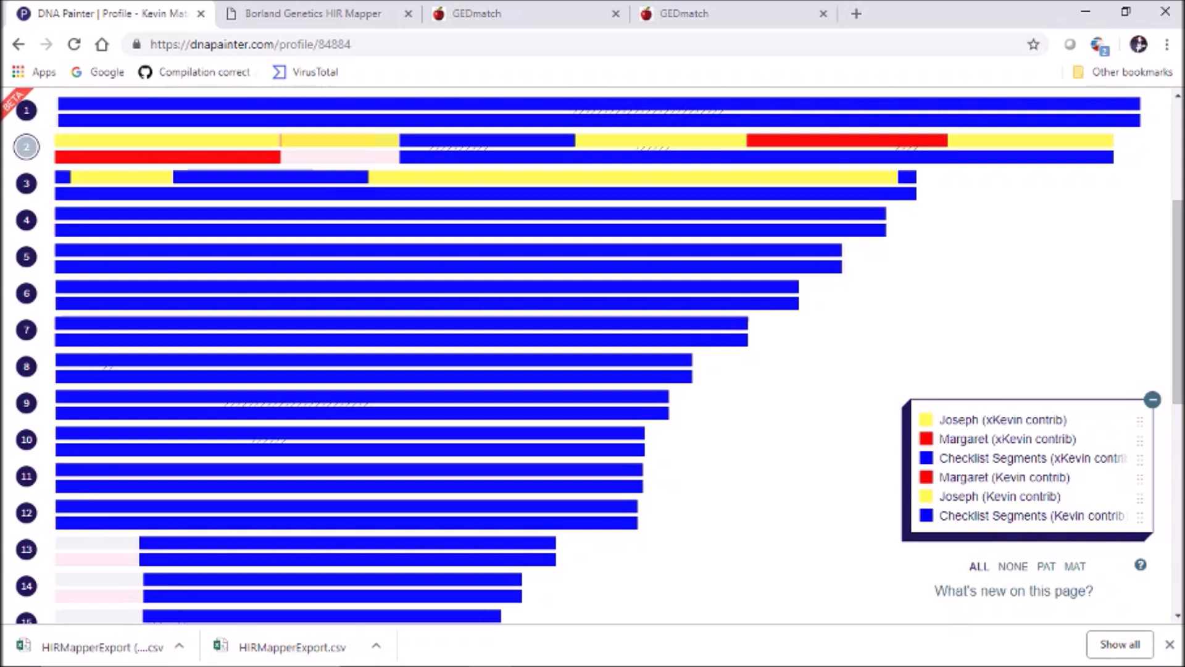
click(26, 146)
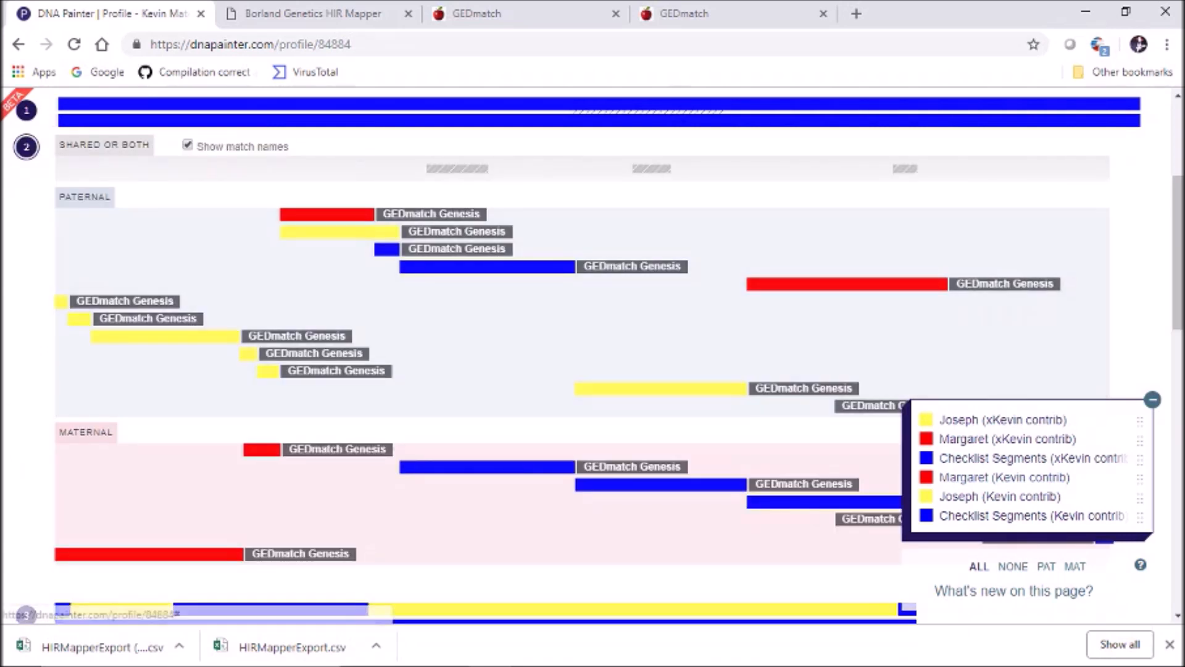
click(1002, 420)
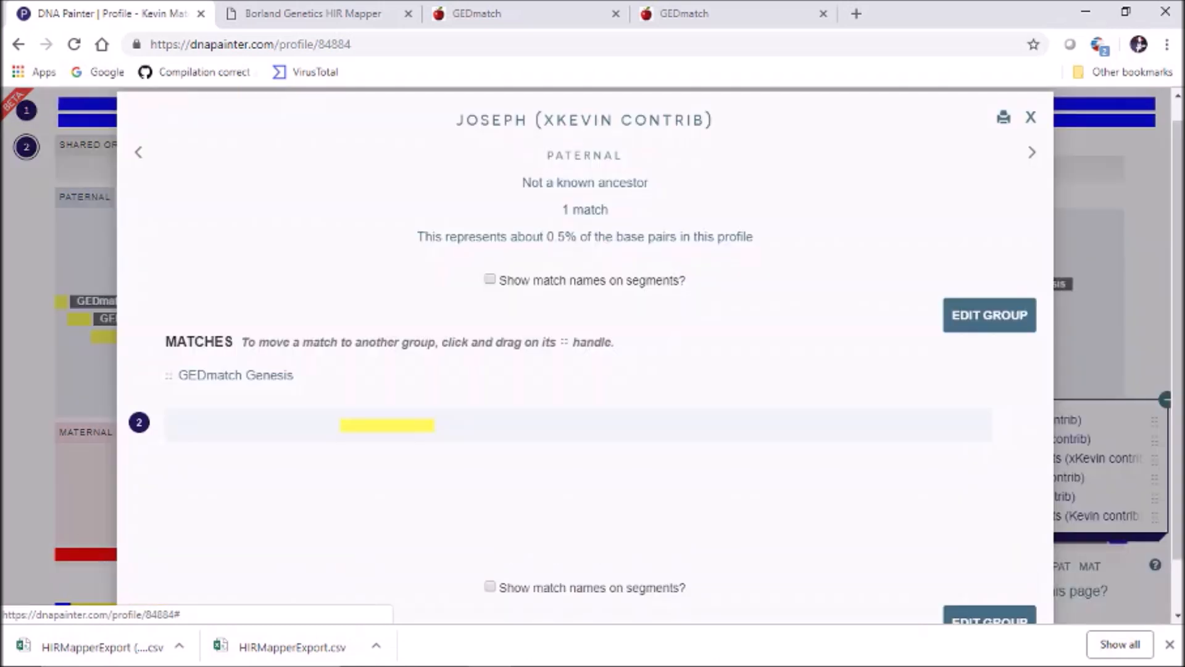
click(983, 312)
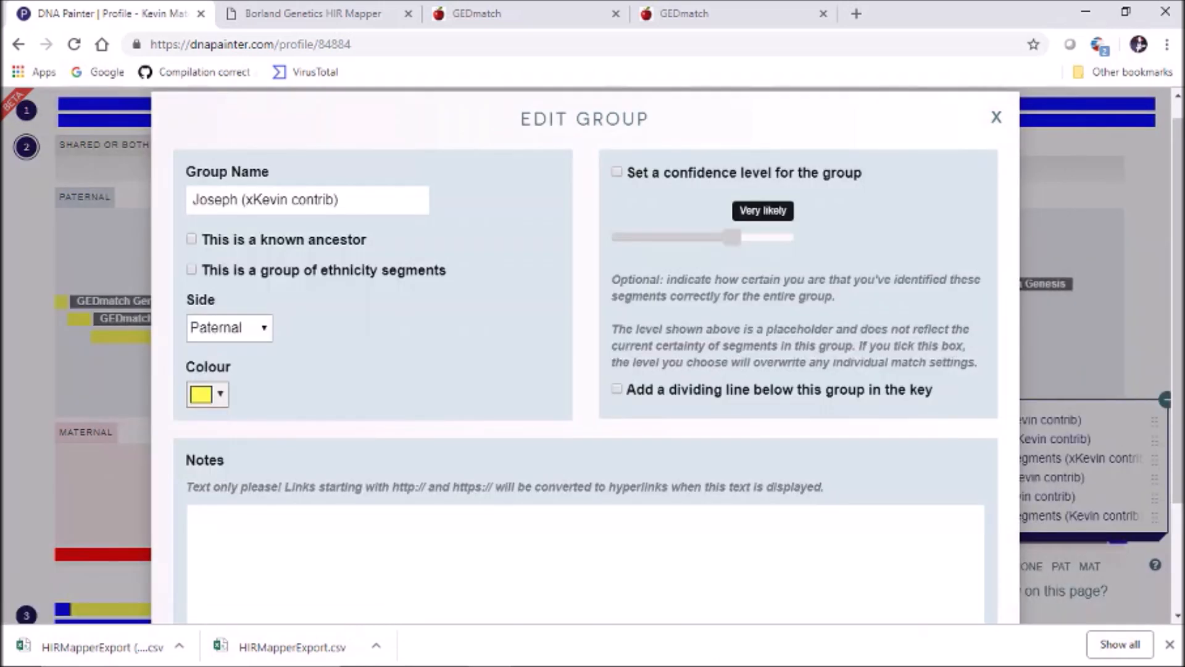
click(230, 327)
click(217, 384)
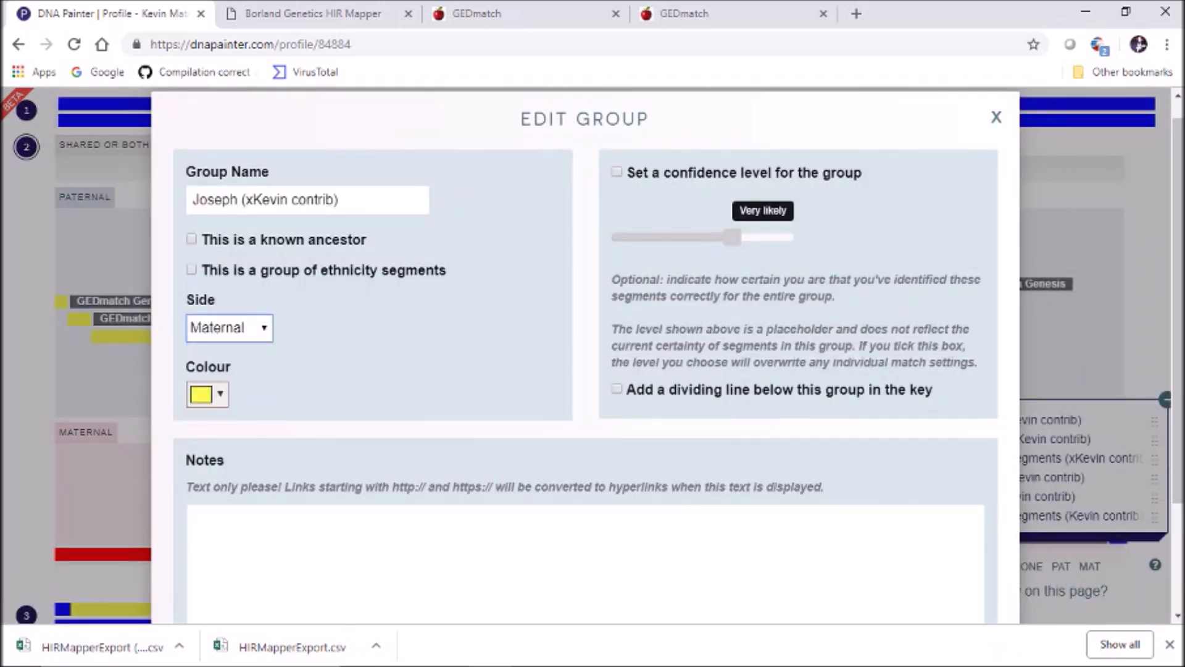
scroll(585, 355, down, 2)
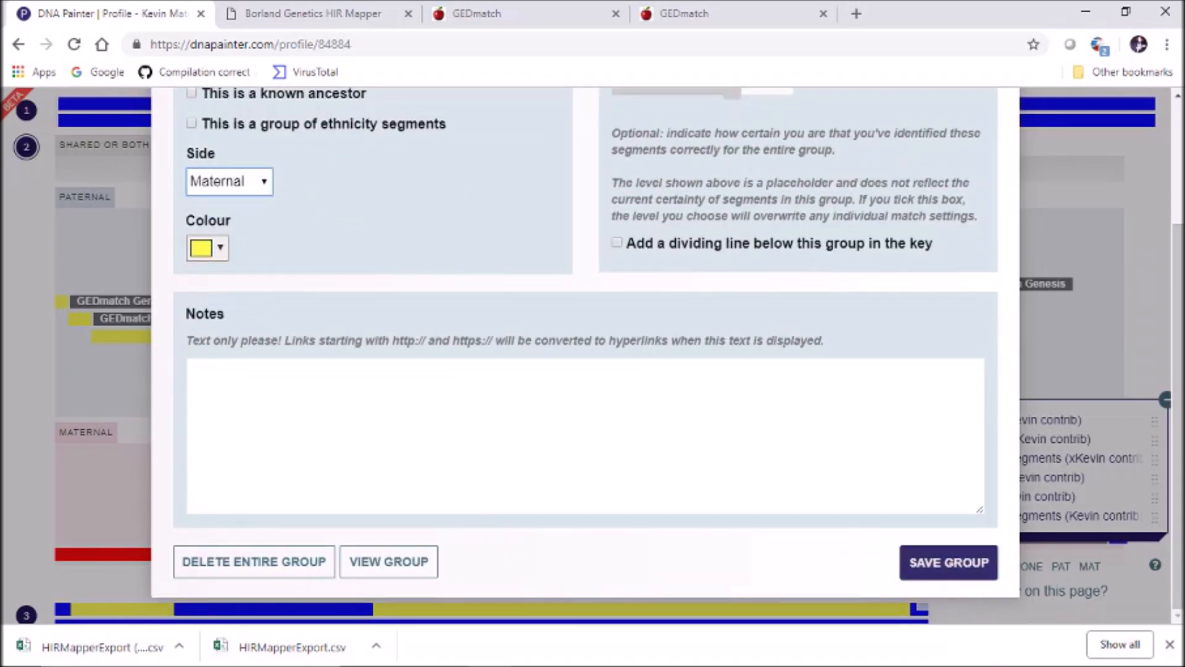
click(949, 562)
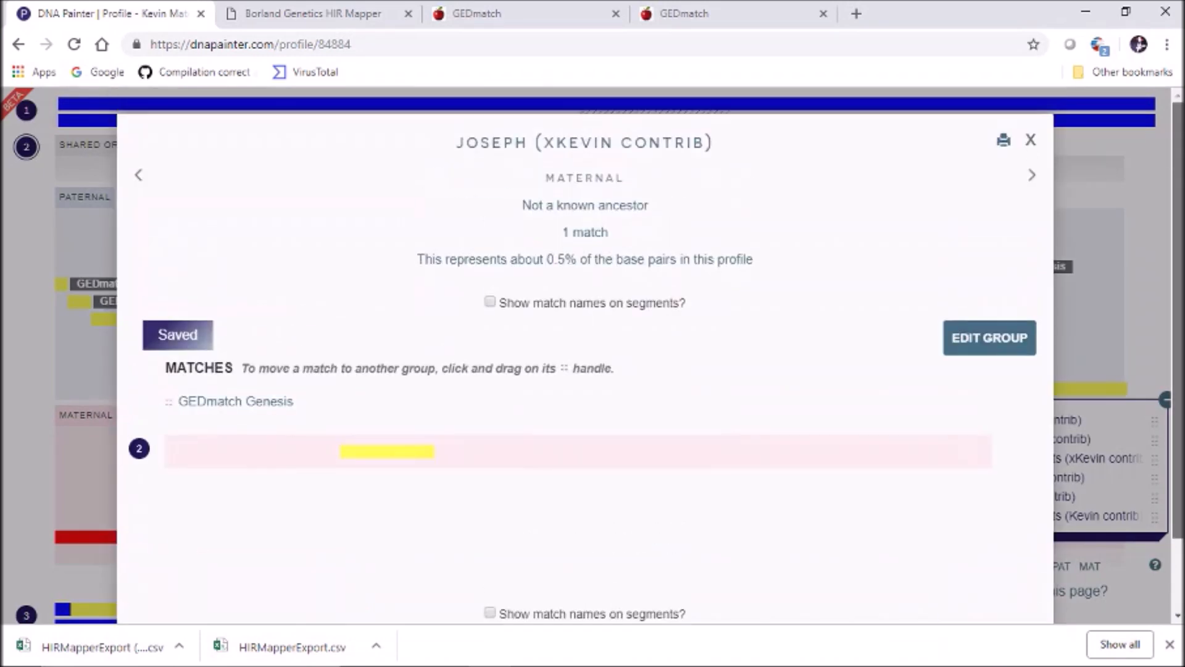
click(1030, 141)
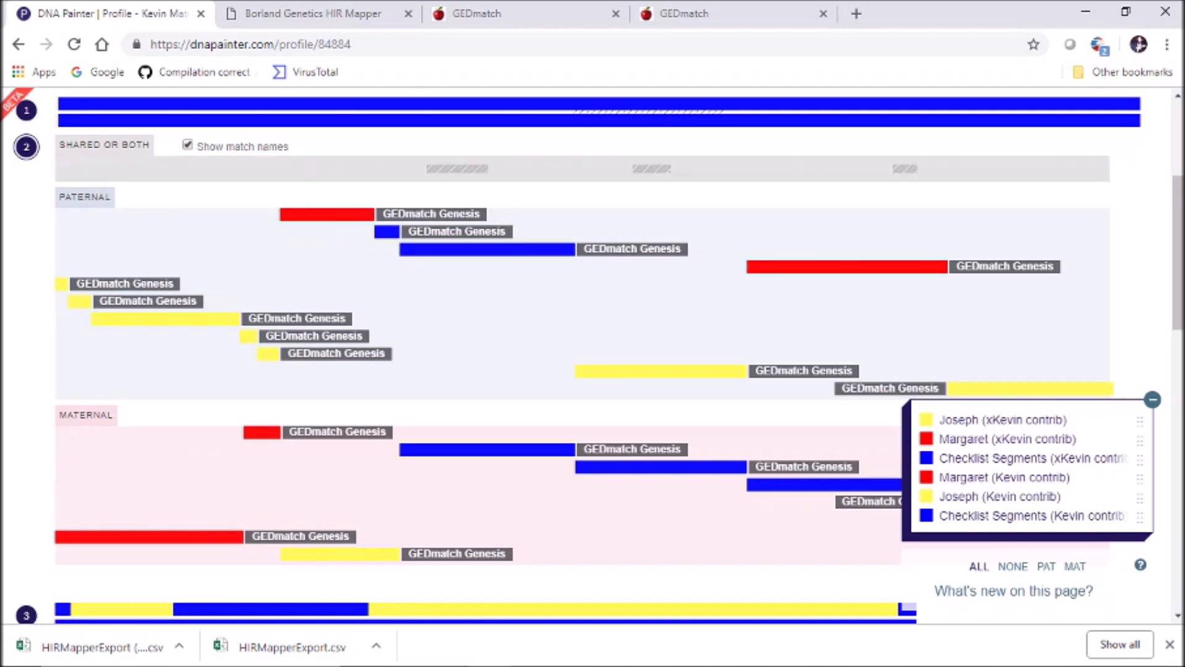
Assign maternal segment 119,482,773–158,895,094 to Margaret (xKevin contrib) and save it
click(26, 147)
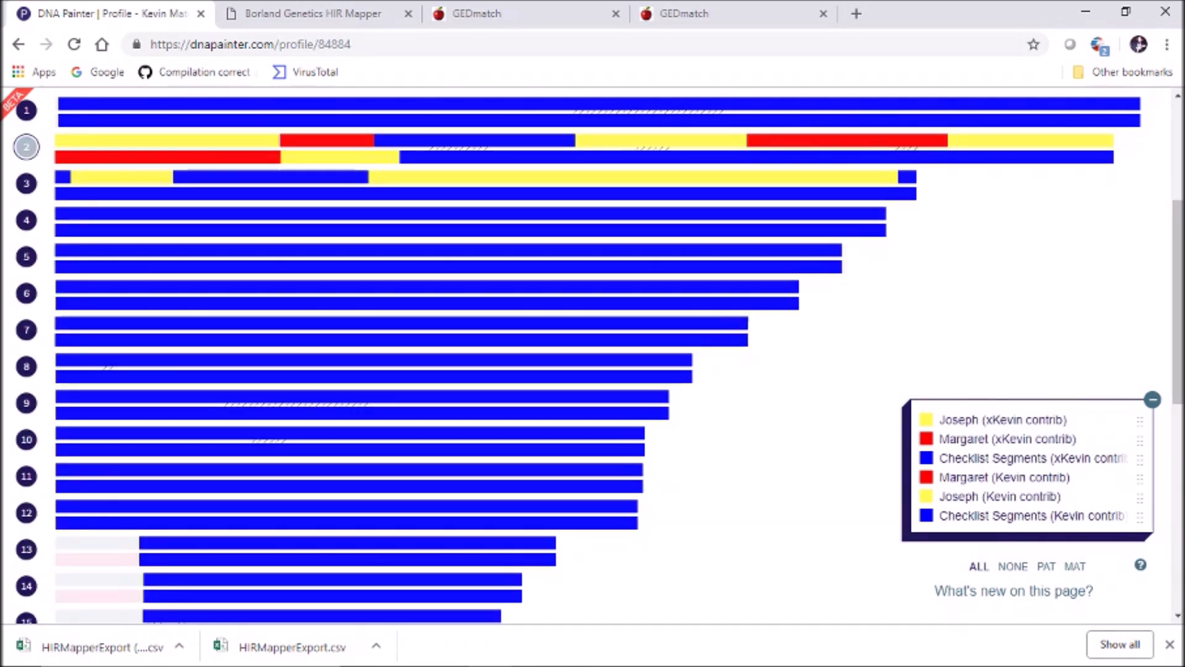
click(26, 147)
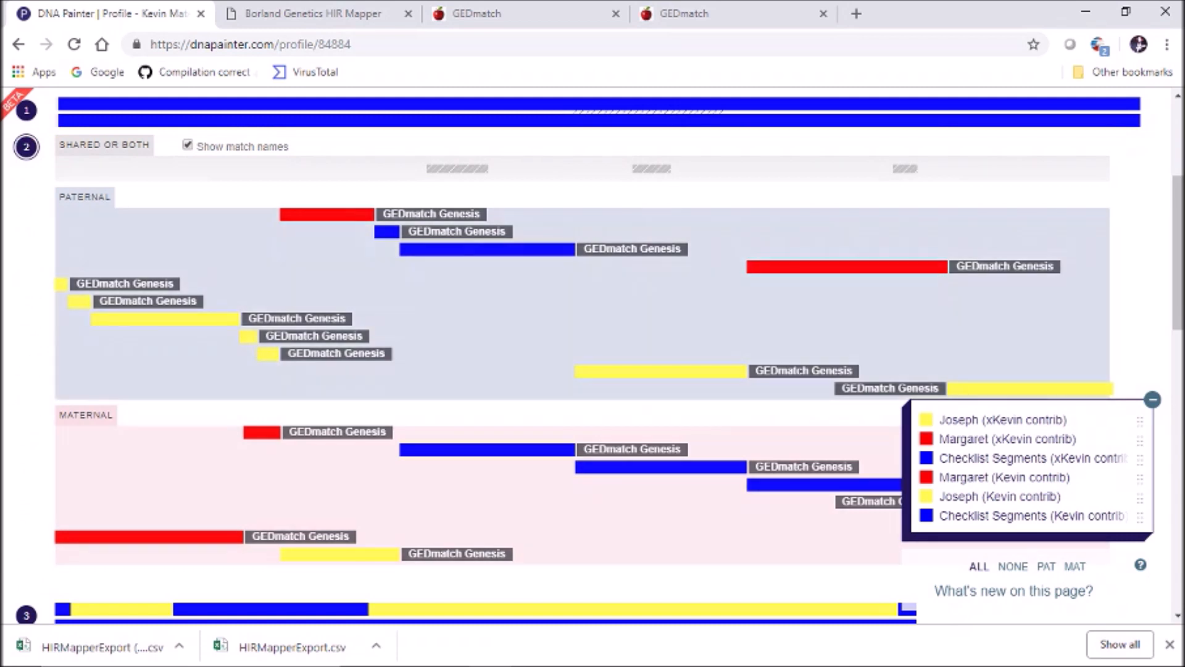
scroll(592, 355, down, 2)
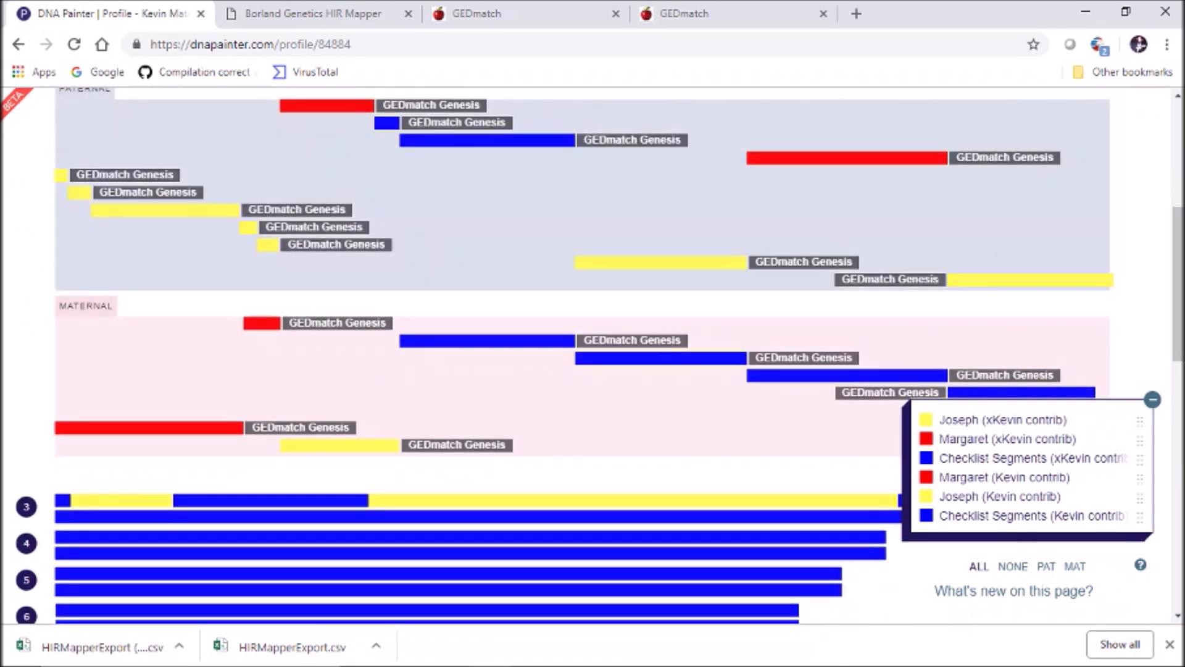
click(487, 341)
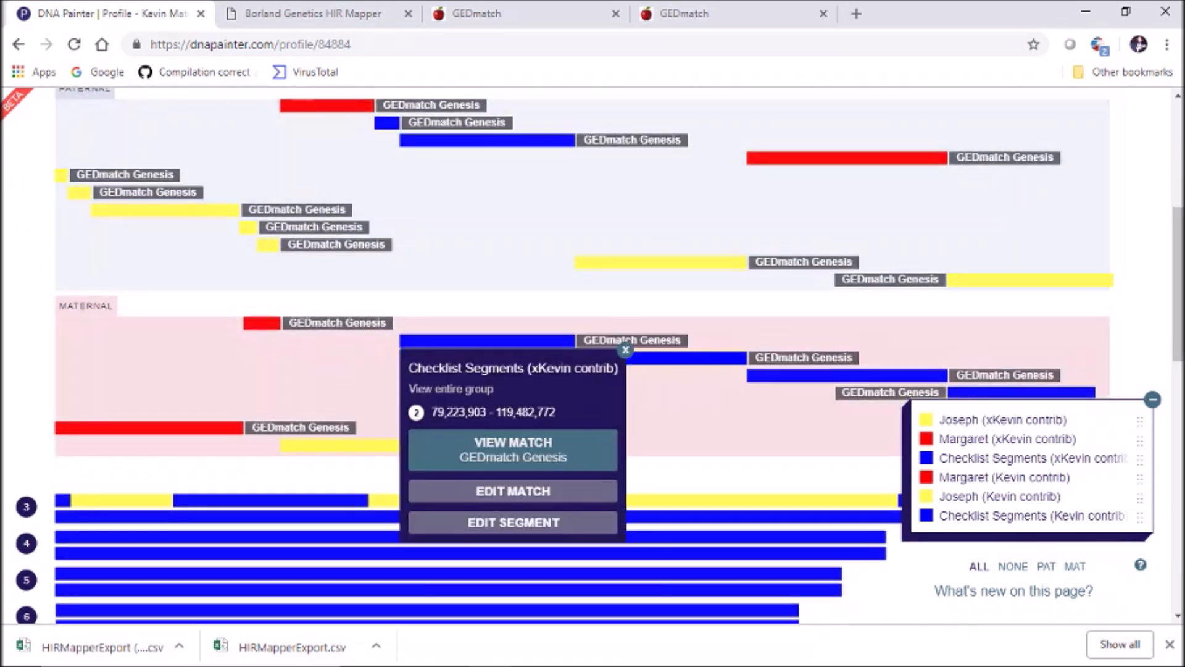
click(660, 358)
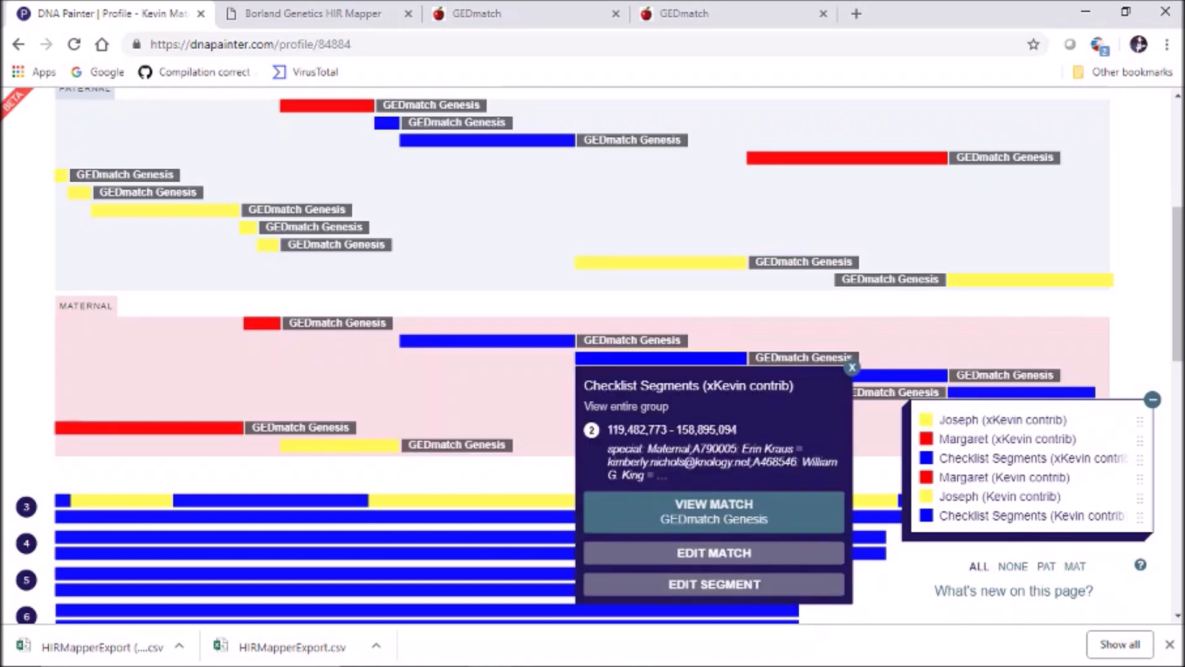
click(714, 584)
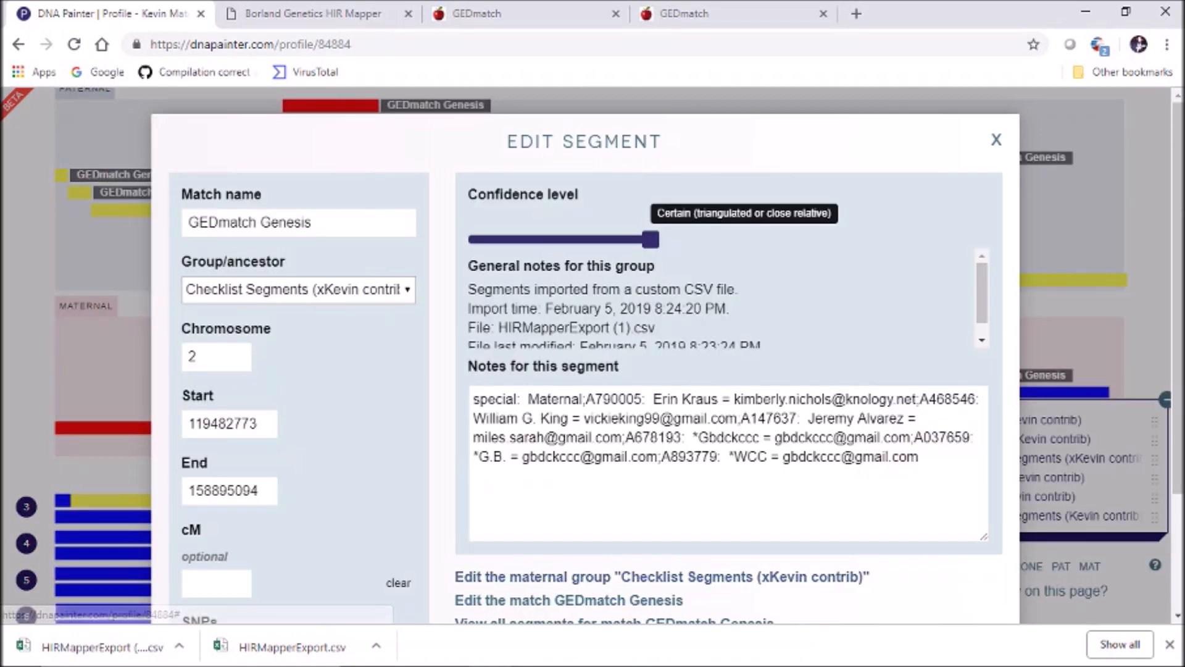
click(371, 290)
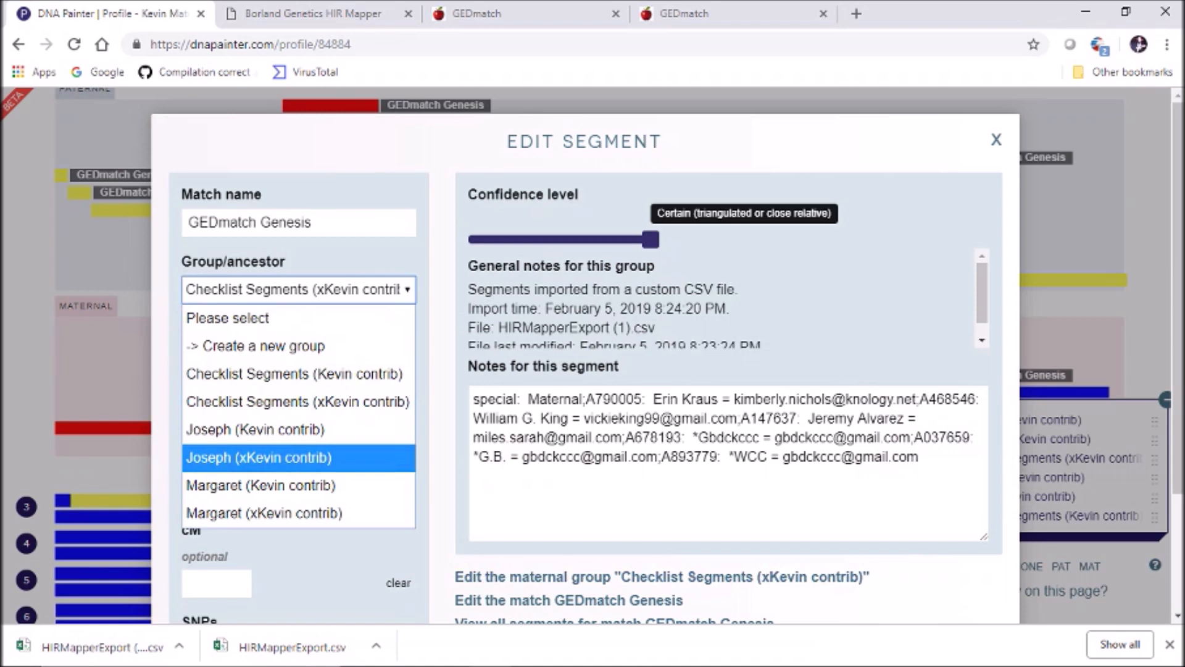
click(264, 513)
scroll(264, 513, down, 2)
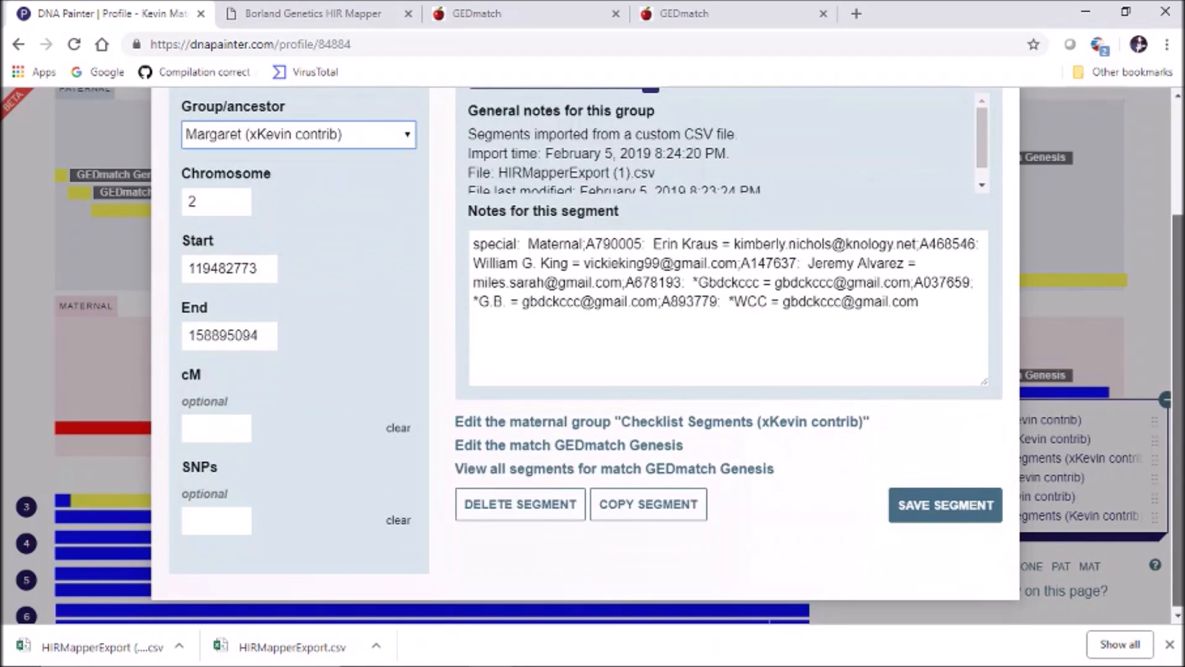
click(945, 505)
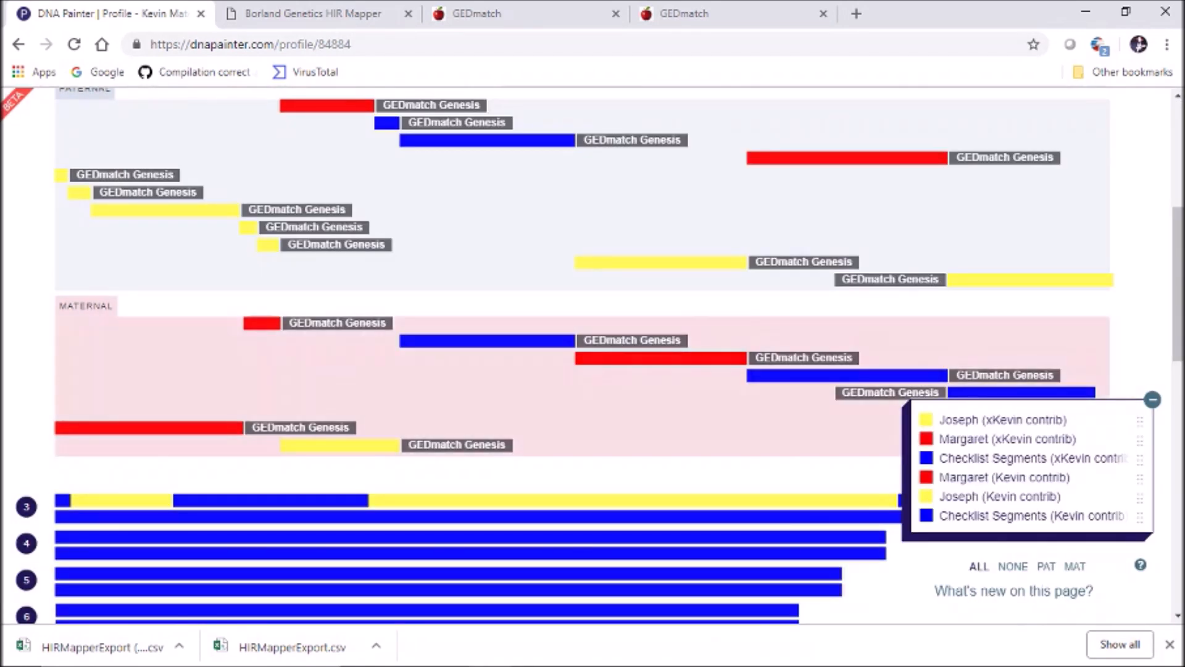
Assign the next blue maternal segment to Joseph (xKevin contrib)
click(852, 376)
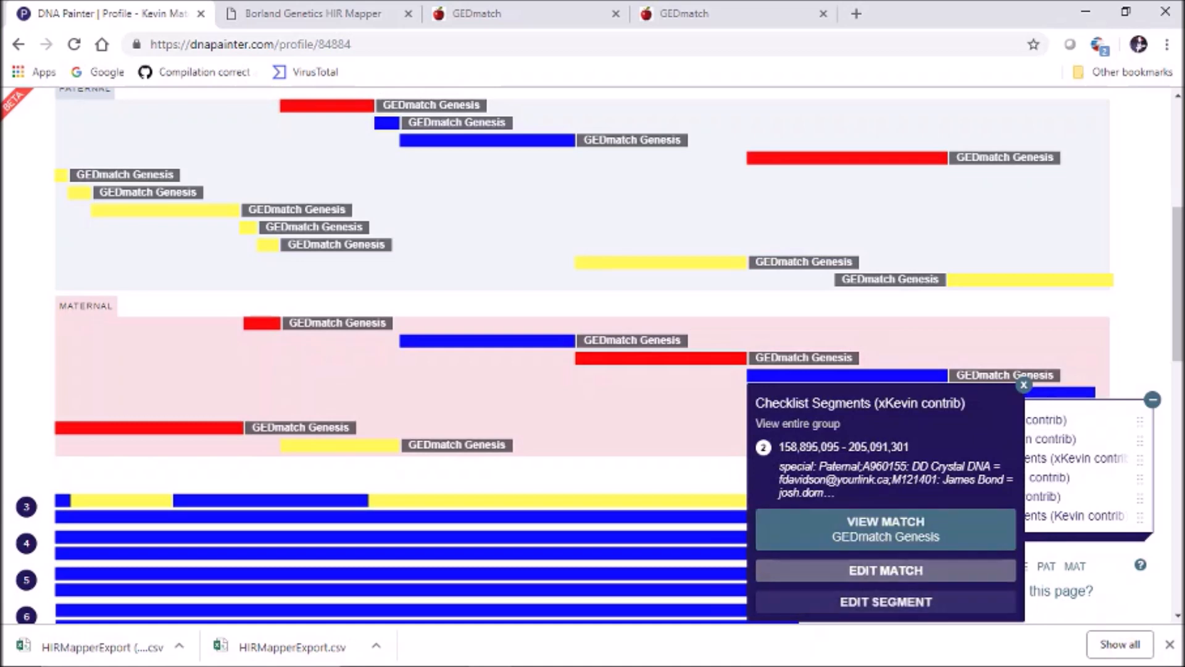
click(886, 601)
click(299, 135)
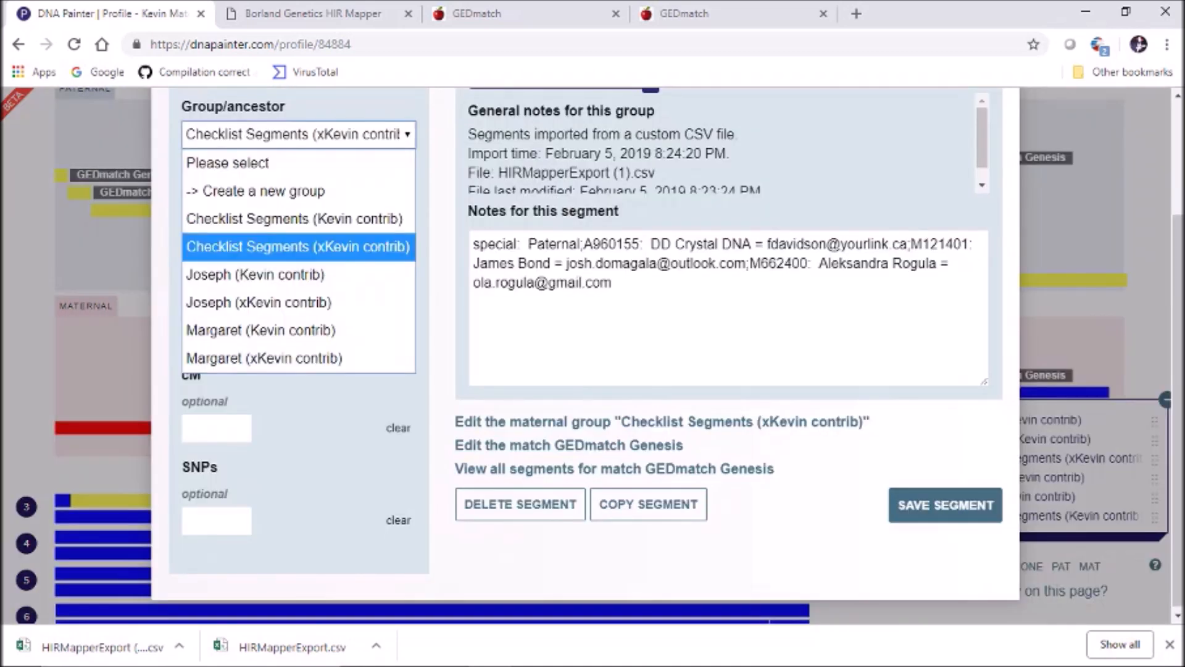
click(259, 303)
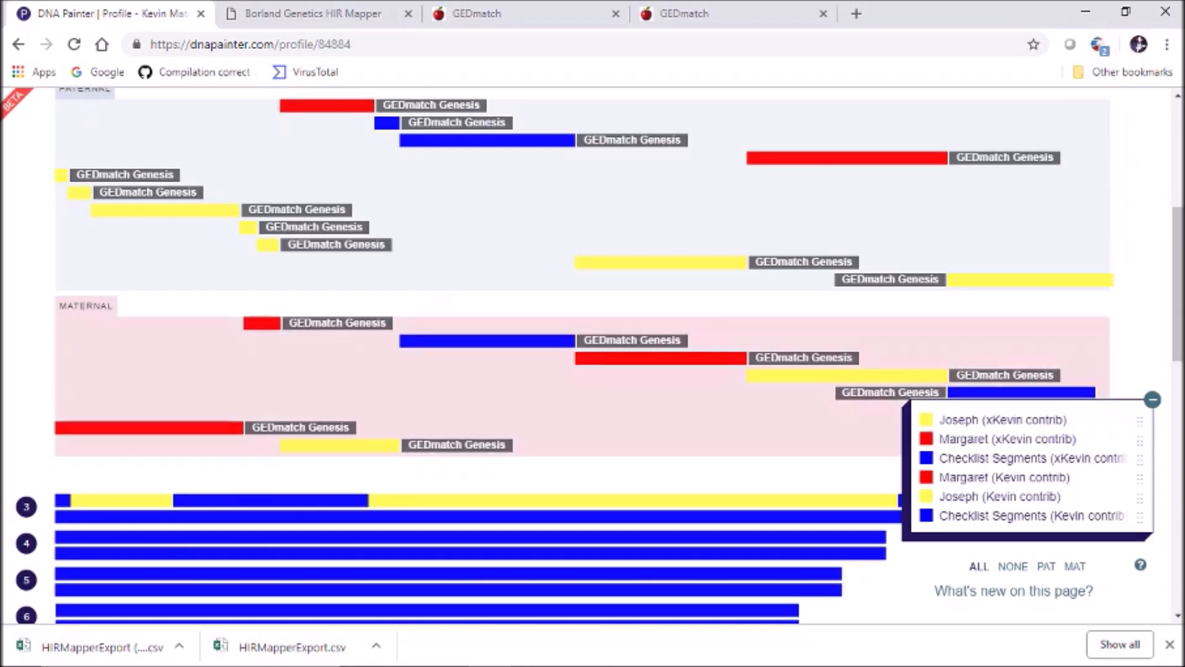
scroll(593, 355, down, 1)
Assign maternal segments 205,091,302–238,879,165 and 238,879,166–243,048,760 to Margaret (xKevin contrib)
click(1021, 317)
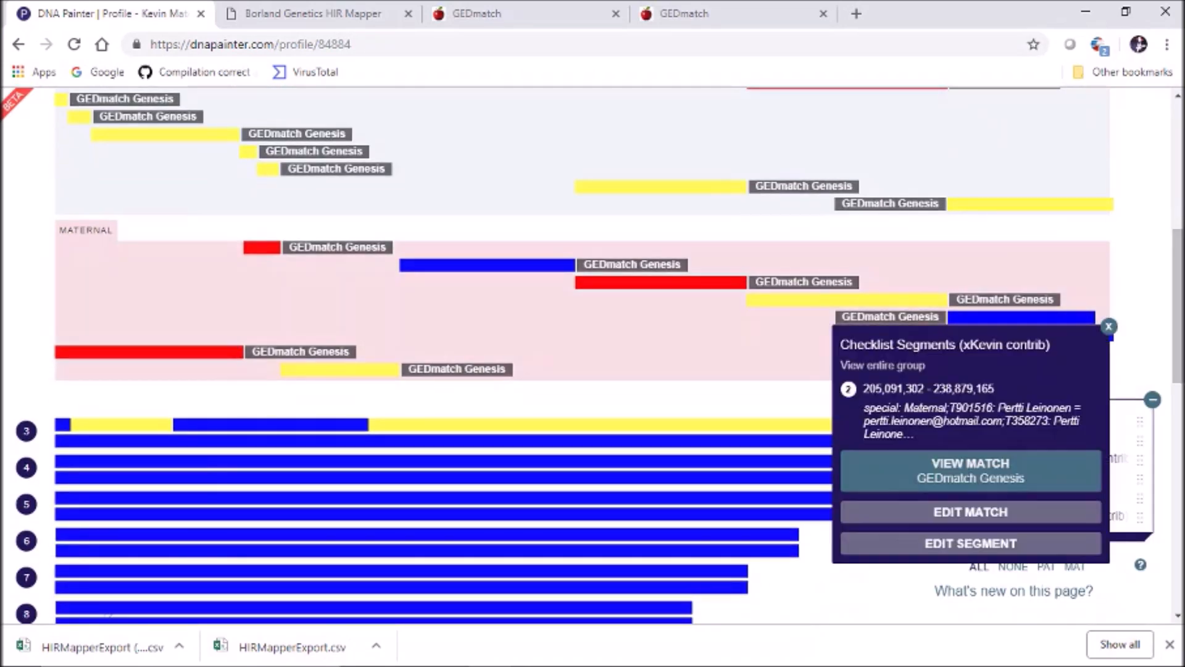
click(971, 544)
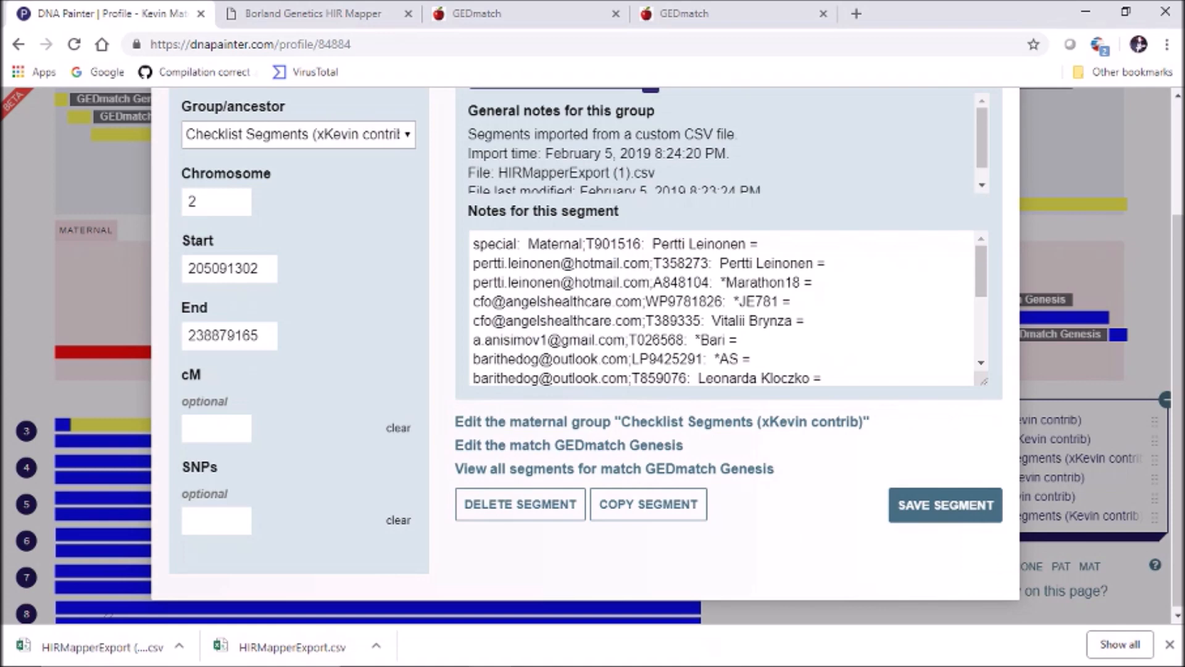
click(299, 135)
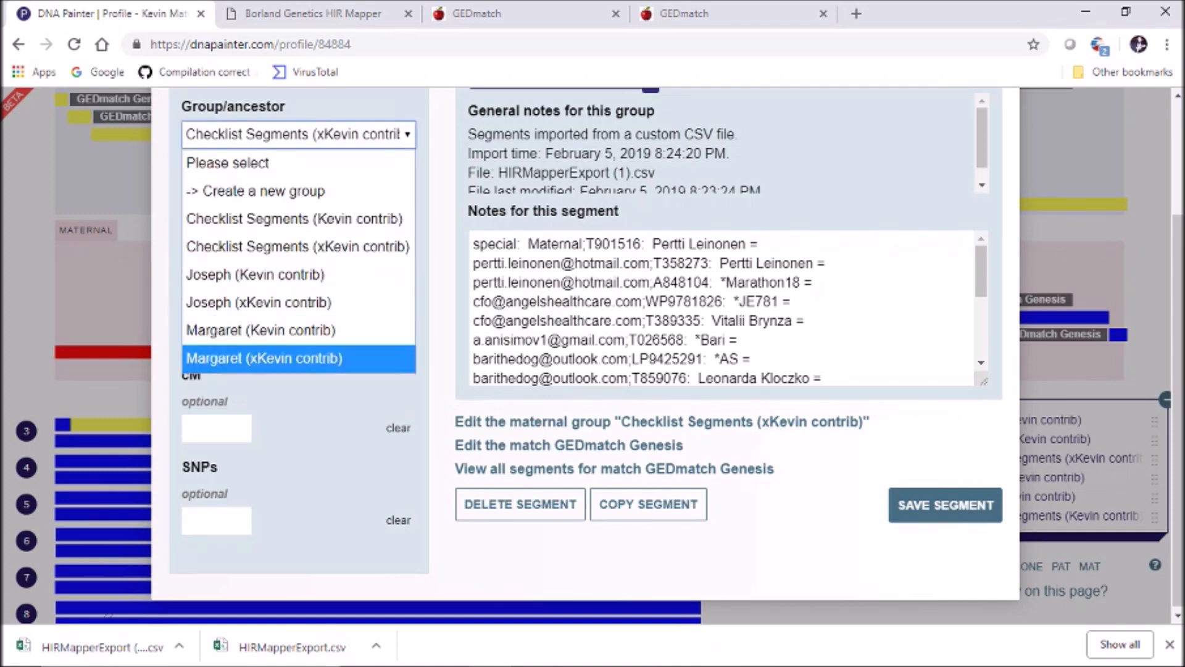
click(299, 358)
click(945, 505)
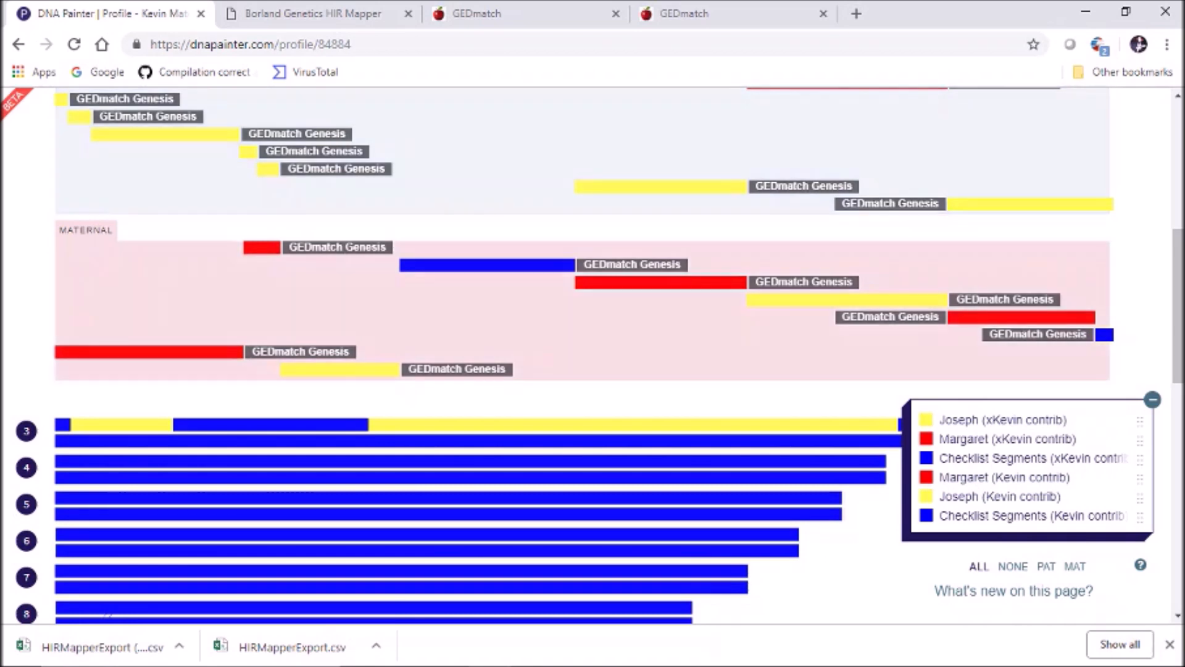
click(1105, 334)
click(995, 514)
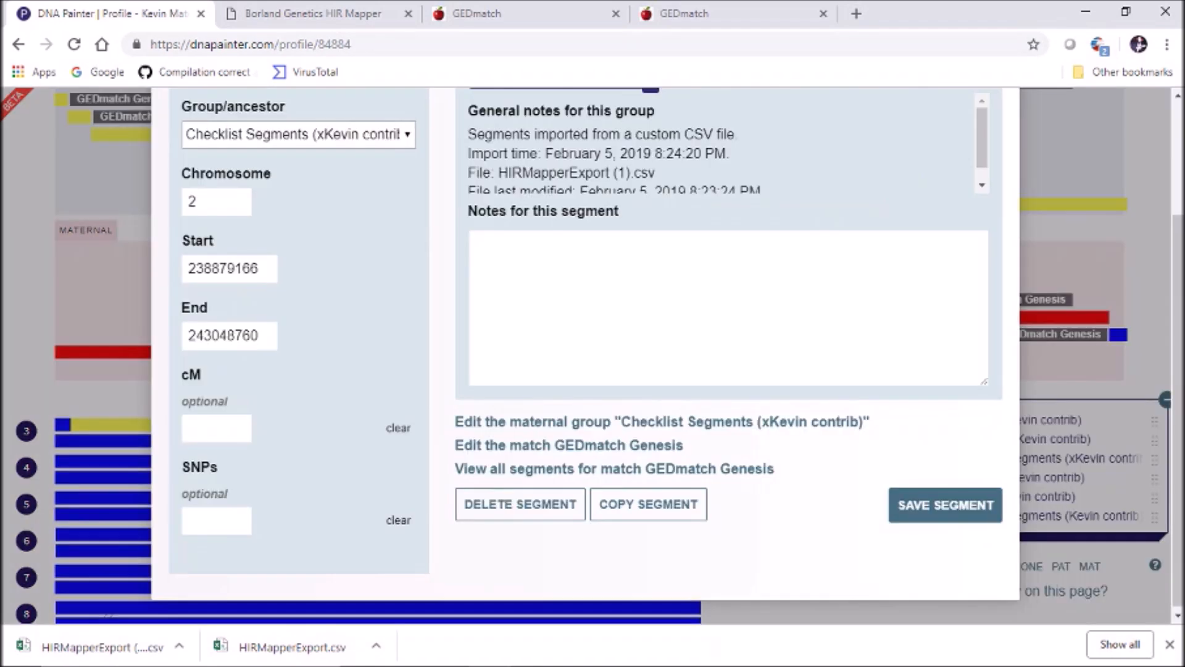
click(299, 135)
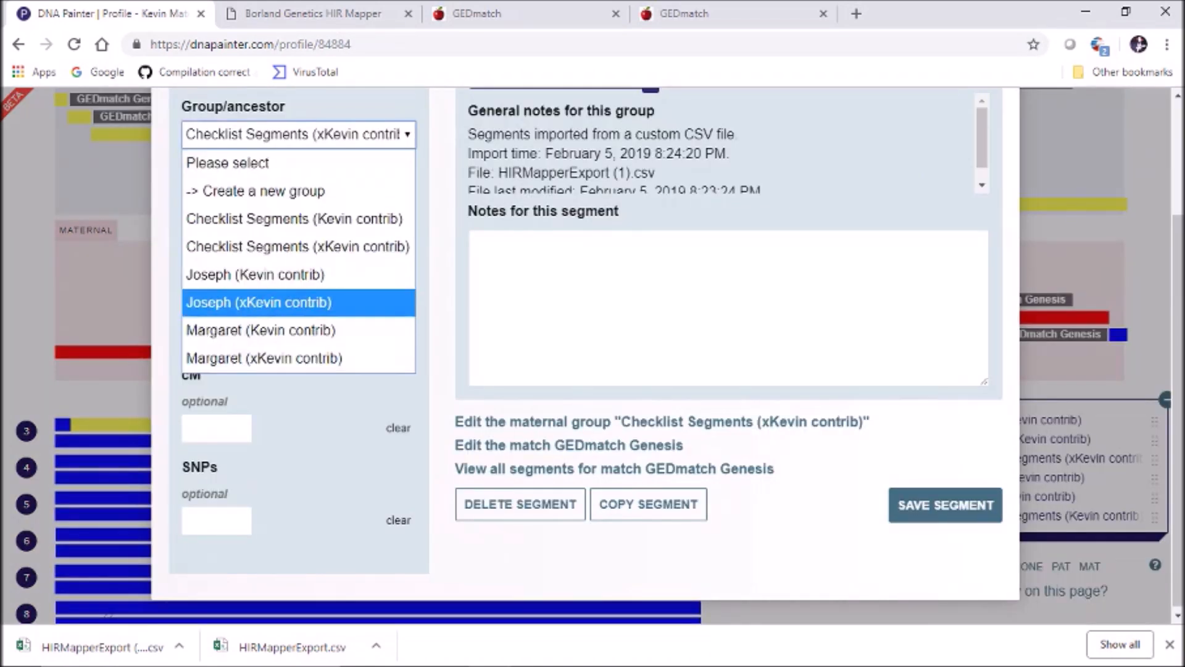
click(265, 358)
click(945, 505)
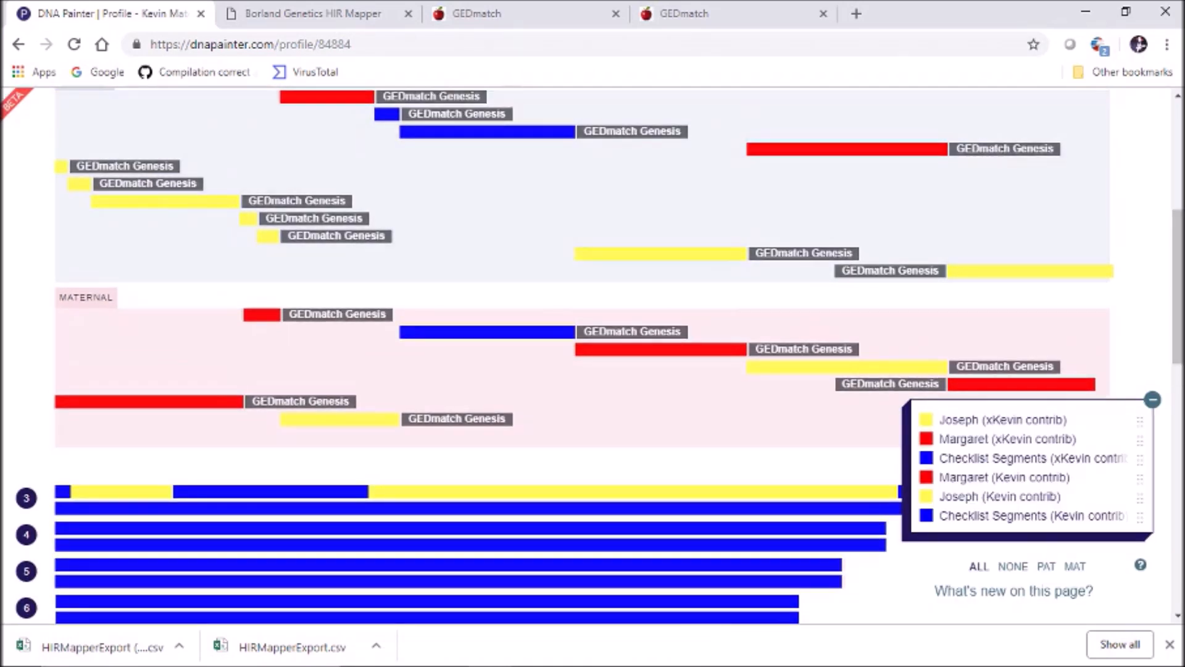
scroll(592, 355, up, 3)
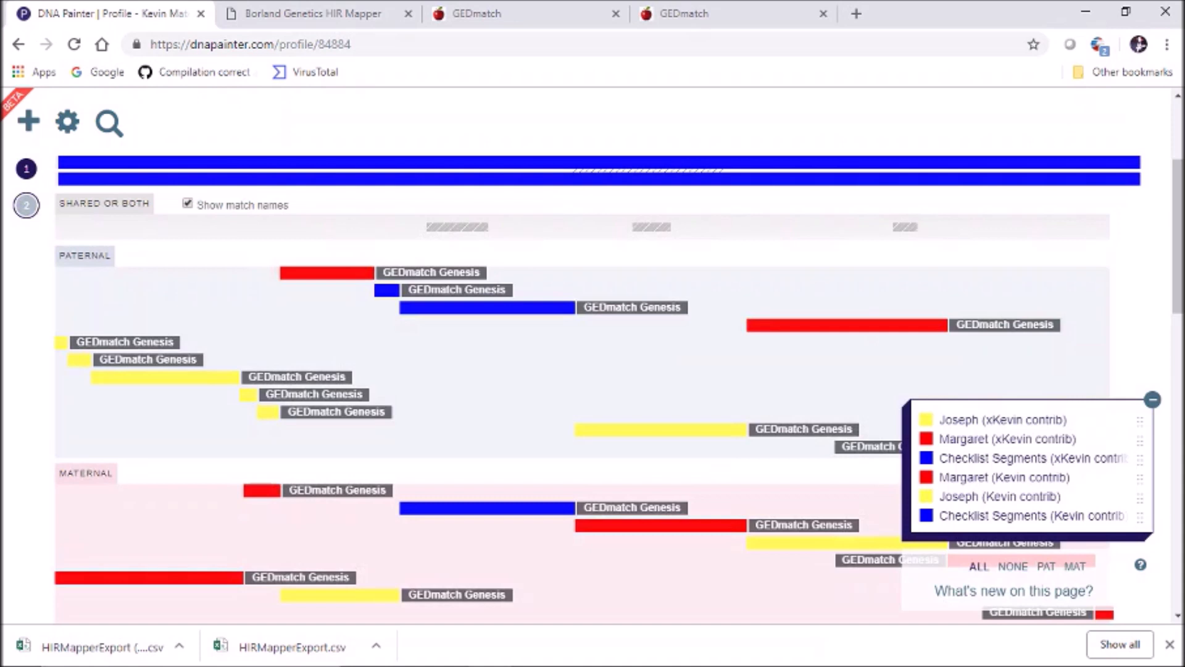
Assign the blue paternal segment 73,333,986–79,223,215 to the Margaret group and save it
click(27, 205)
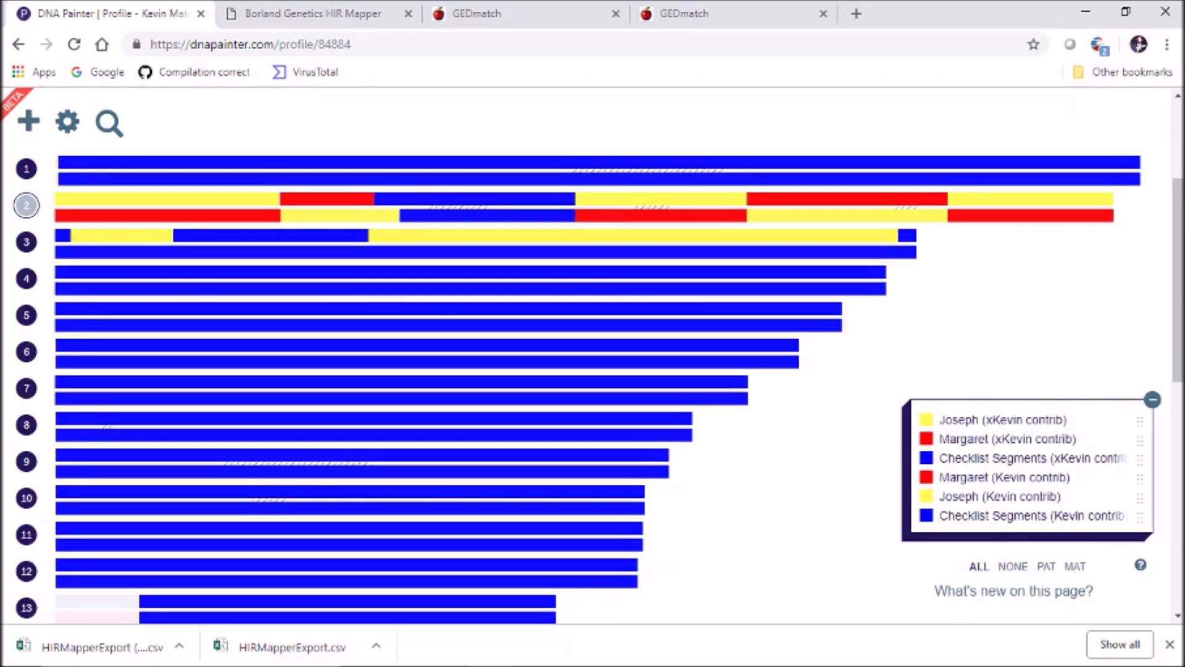
click(26, 205)
click(26, 205)
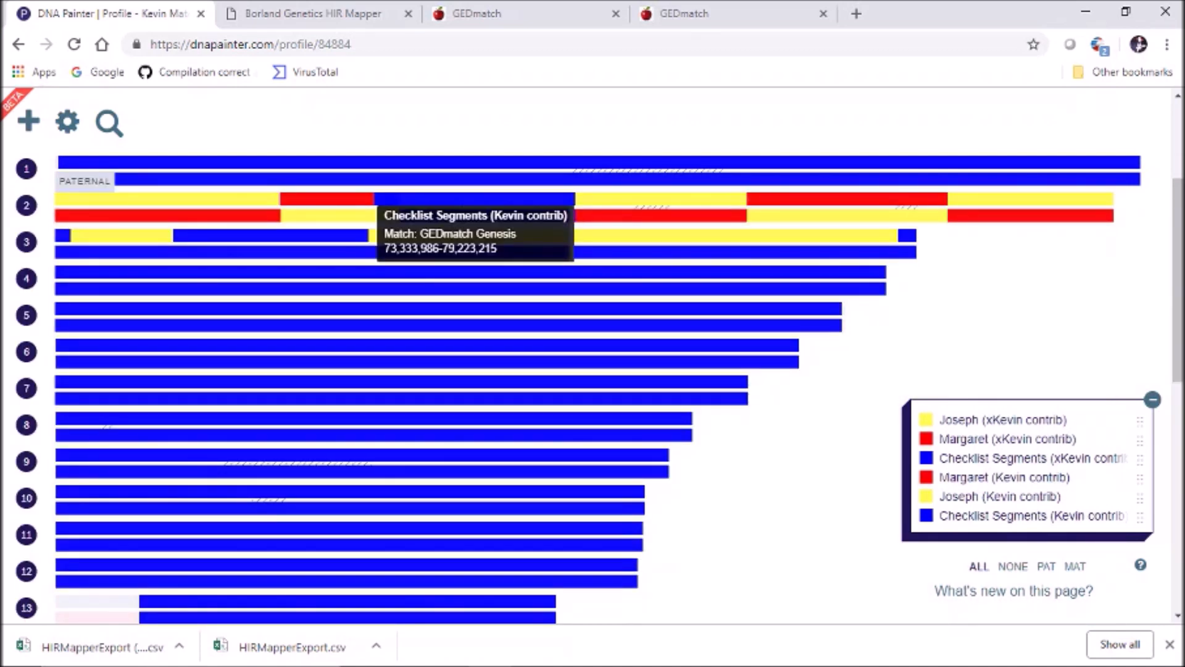
click(444, 198)
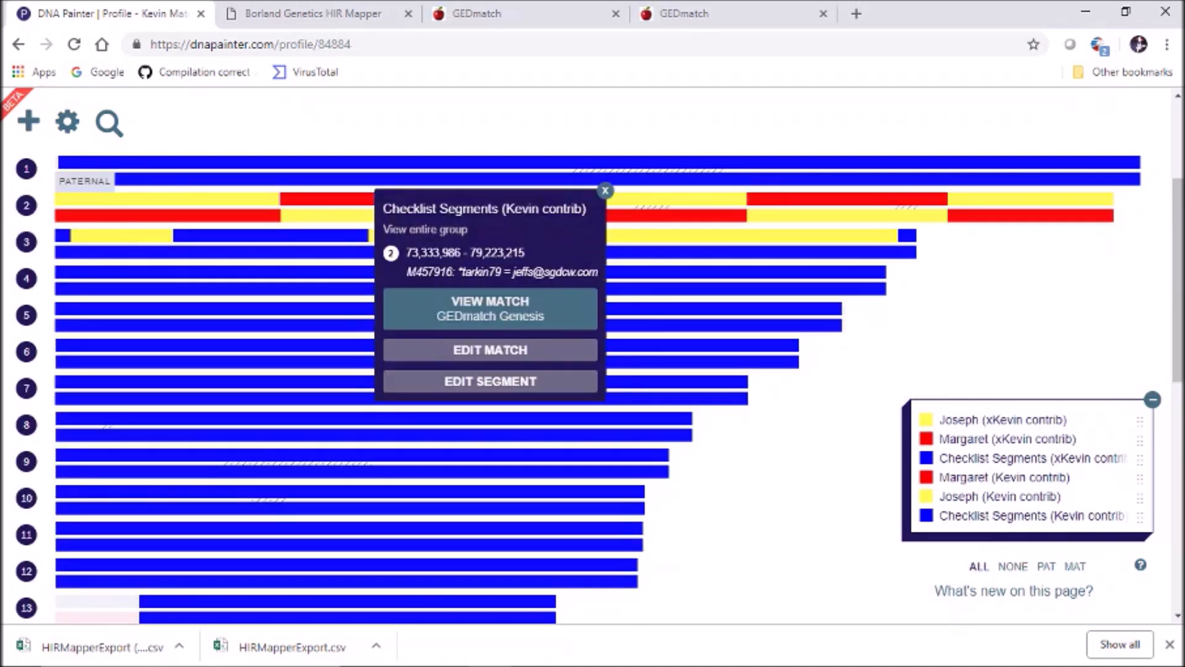
click(475, 381)
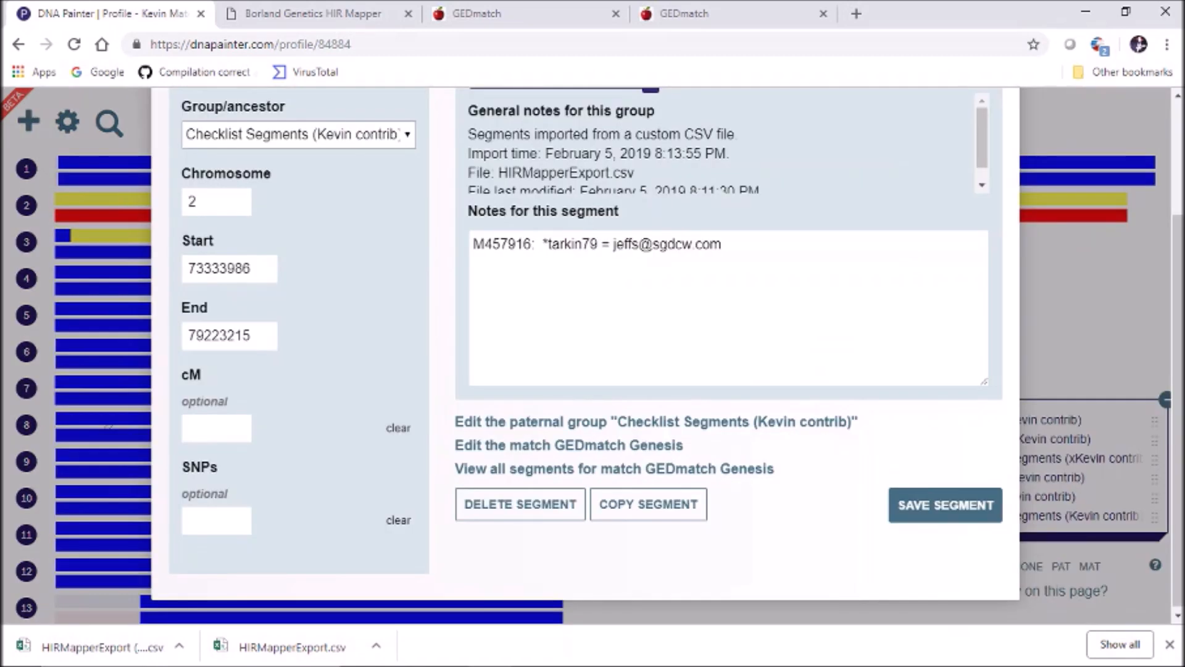
click(299, 135)
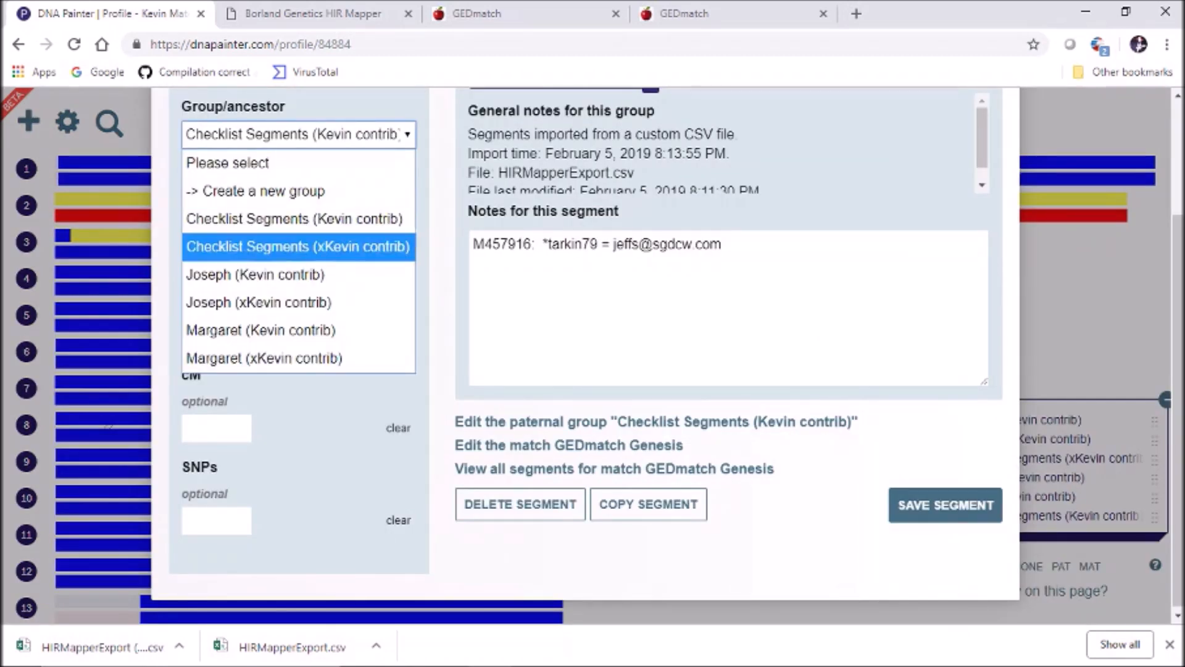
click(261, 330)
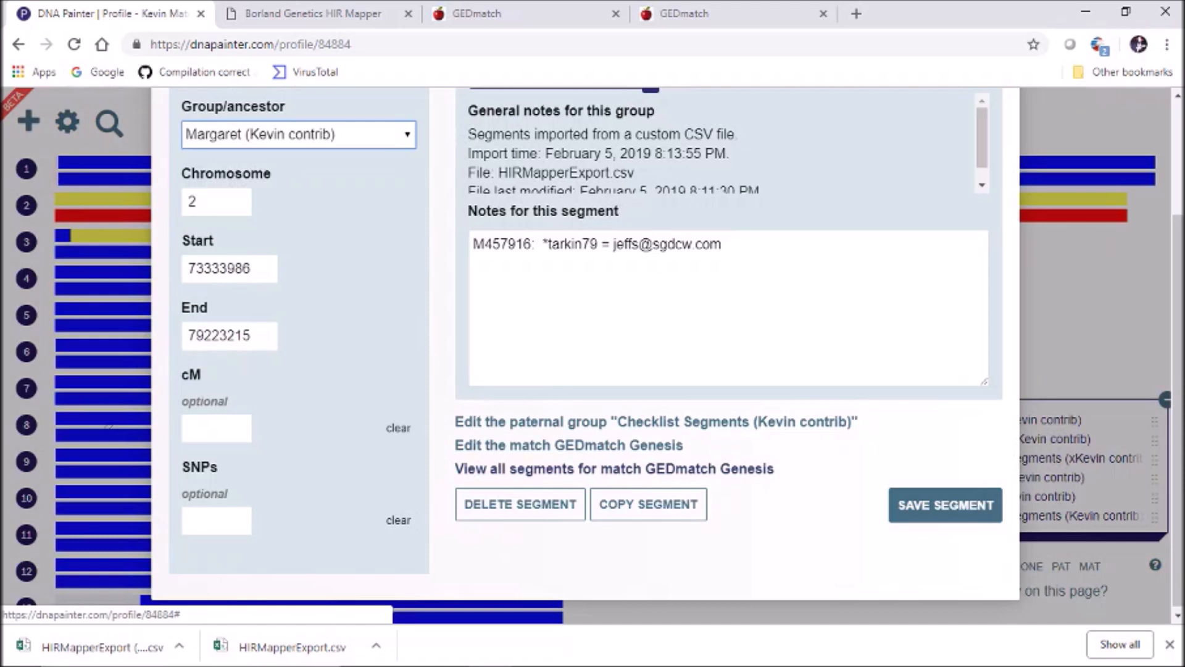
click(944, 505)
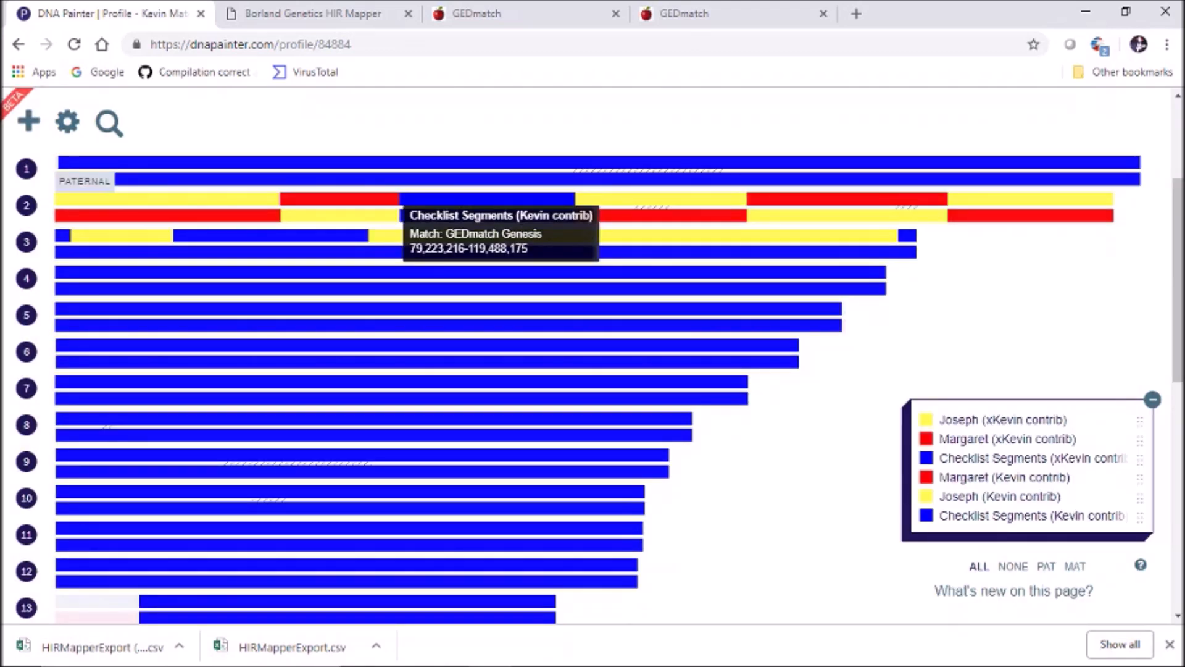
Check the details of the remaining blue chromosome 2 segments without changing them
click(407, 199)
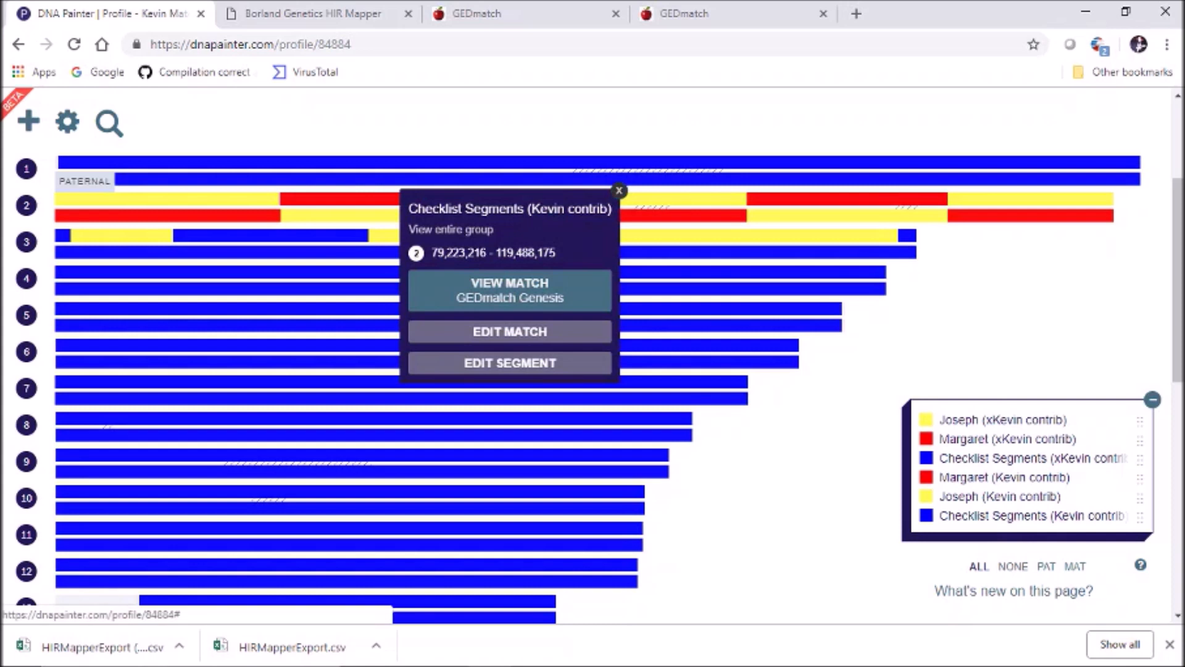
click(618, 189)
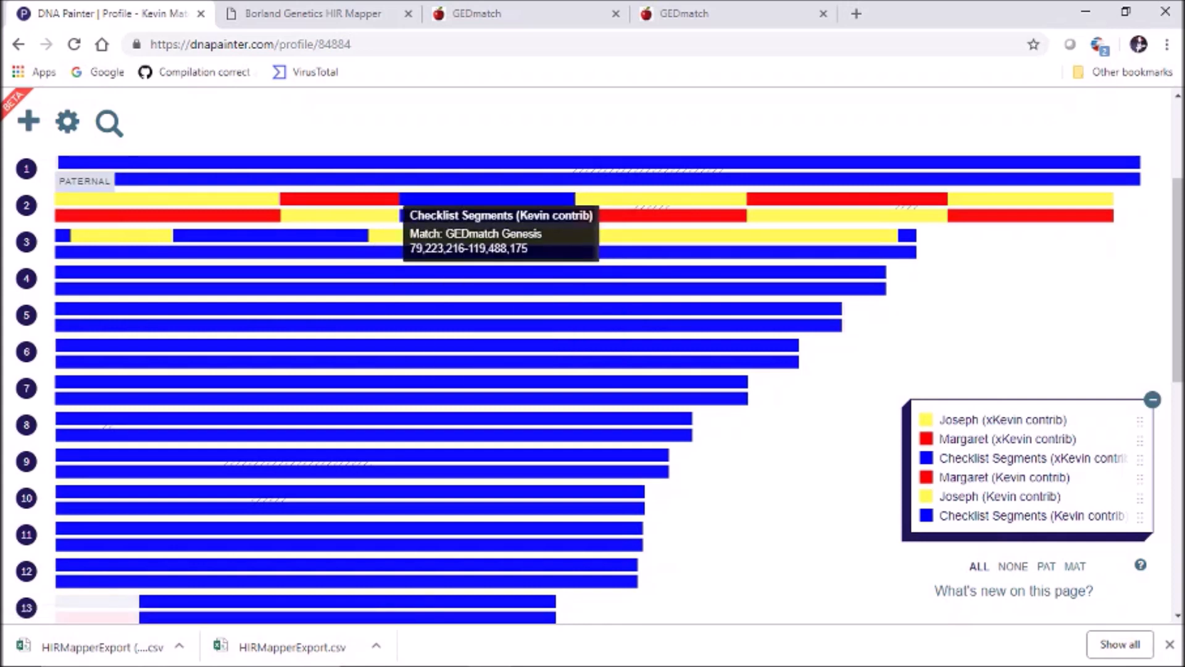
click(407, 199)
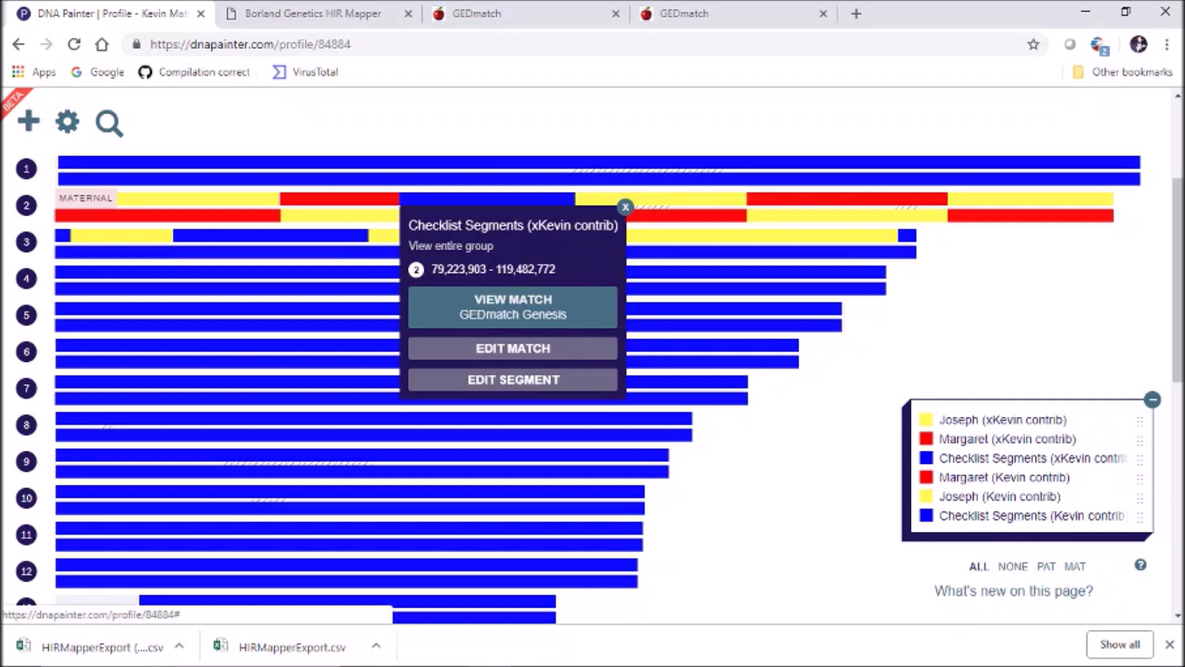
click(626, 207)
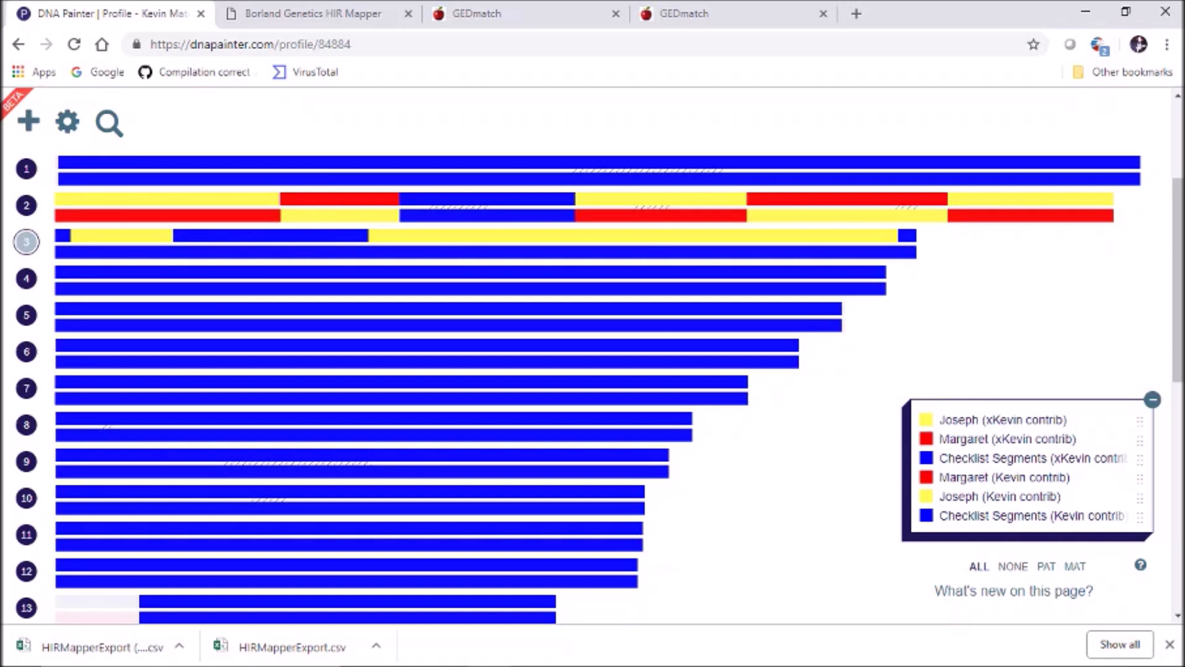
Assign chromosome 3's first maternal segment, 63,411–8,752,296, to the maternal Margaret group
click(26, 242)
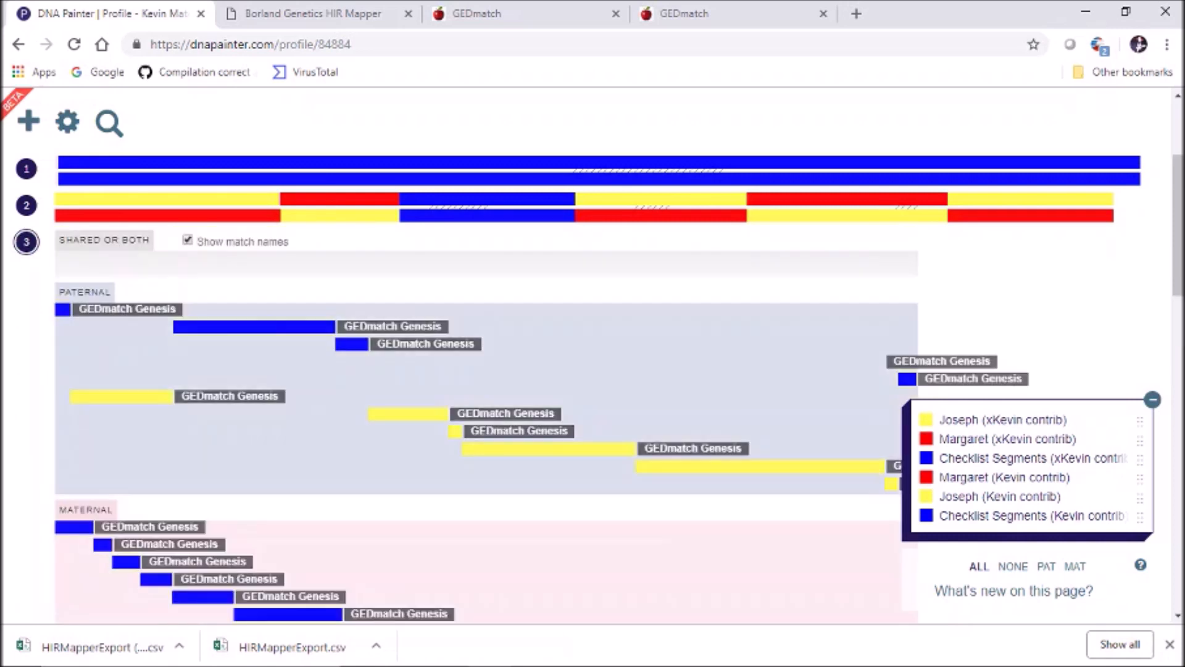
scroll(592, 356, down, 3)
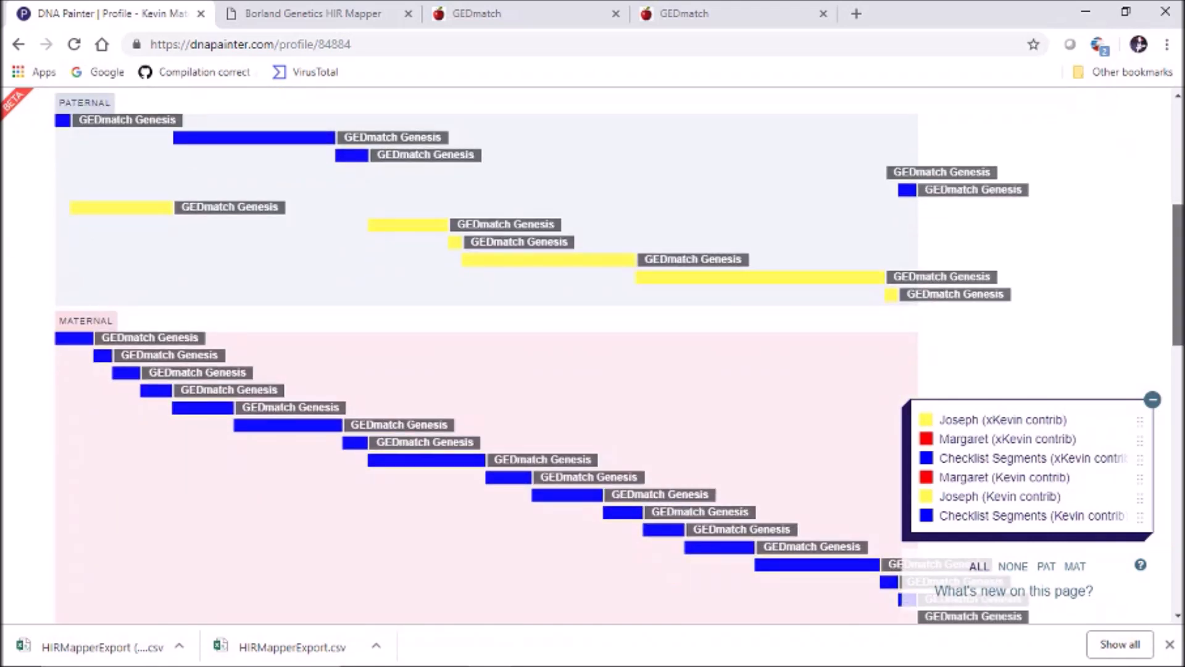
scroll(592, 355, down, 3)
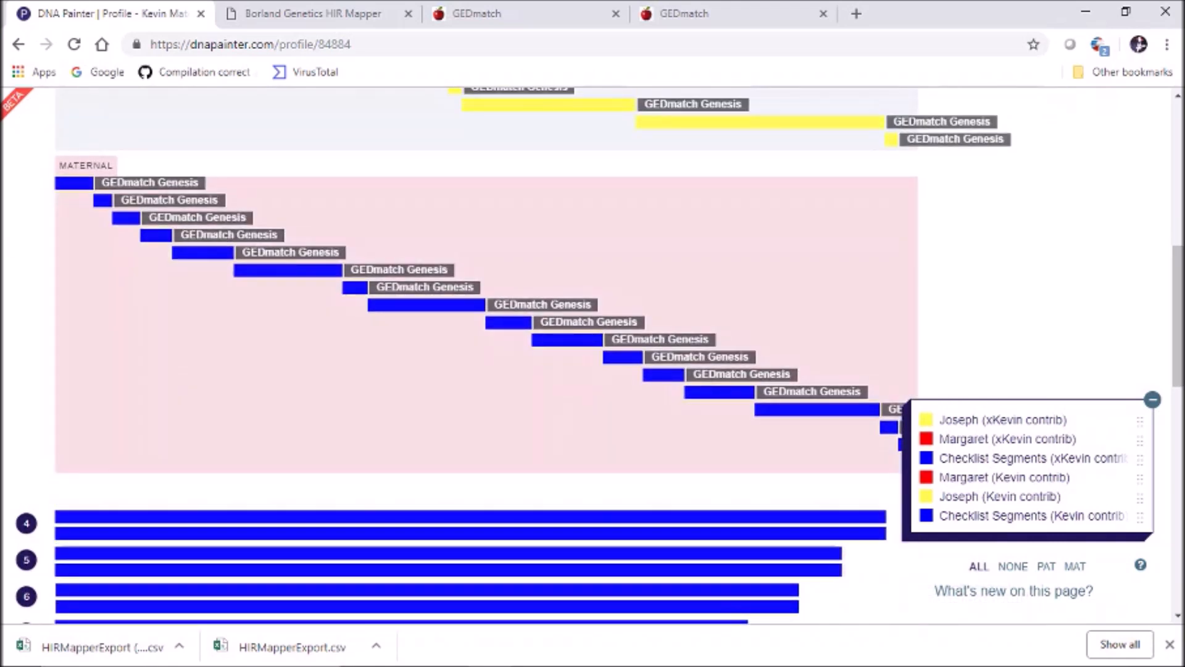
click(74, 184)
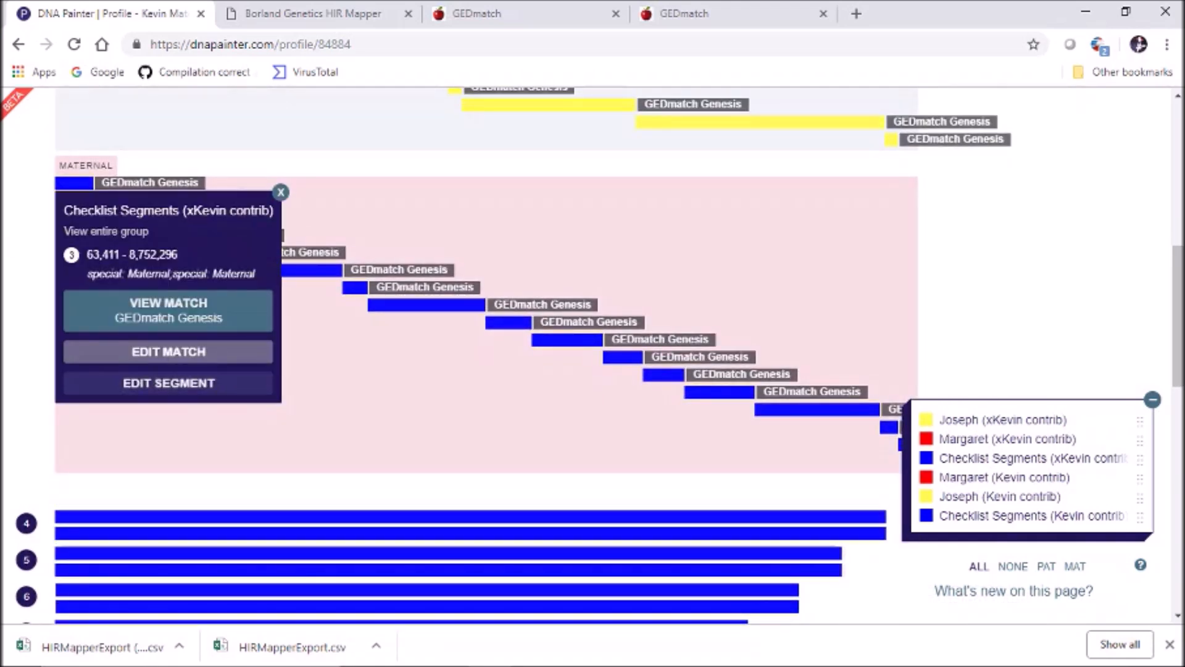
click(169, 383)
click(298, 134)
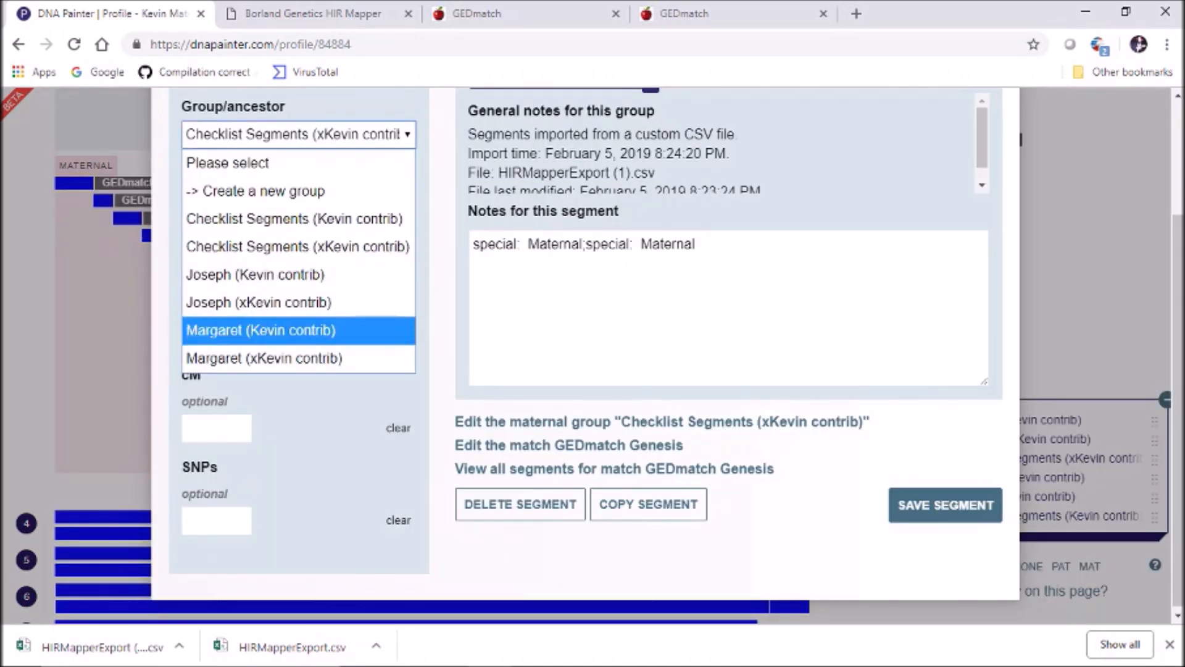
key(Down)
key(Return)
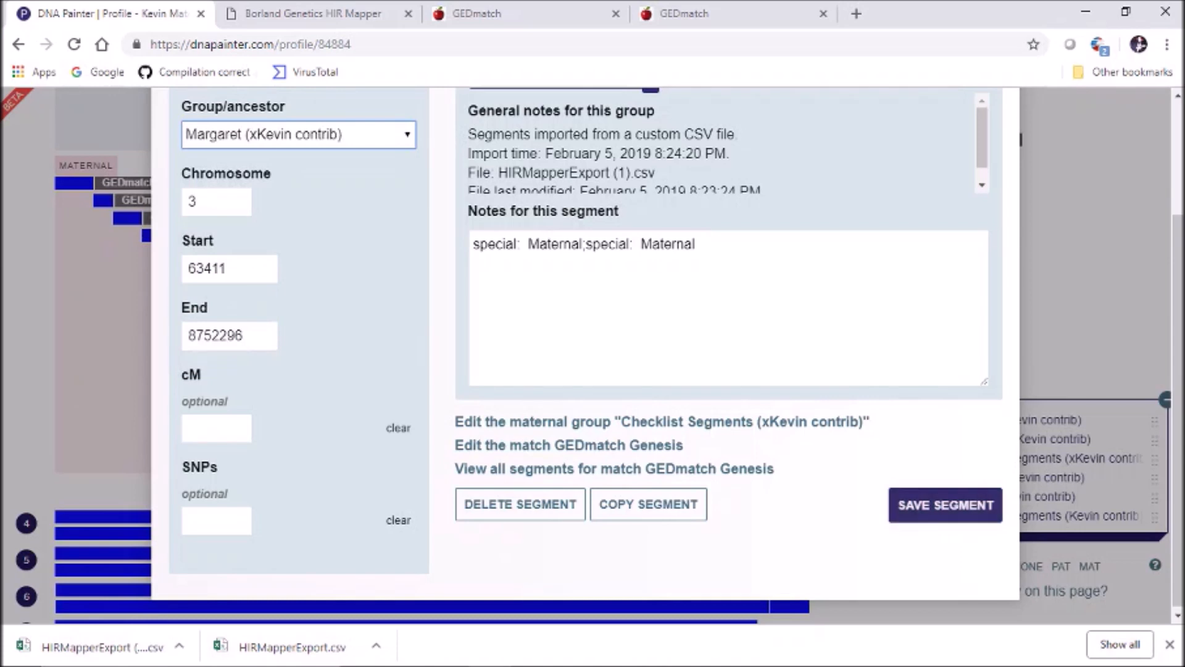
click(945, 505)
Review chromosome 3's second through fourth maternal segments without changing them
click(104, 201)
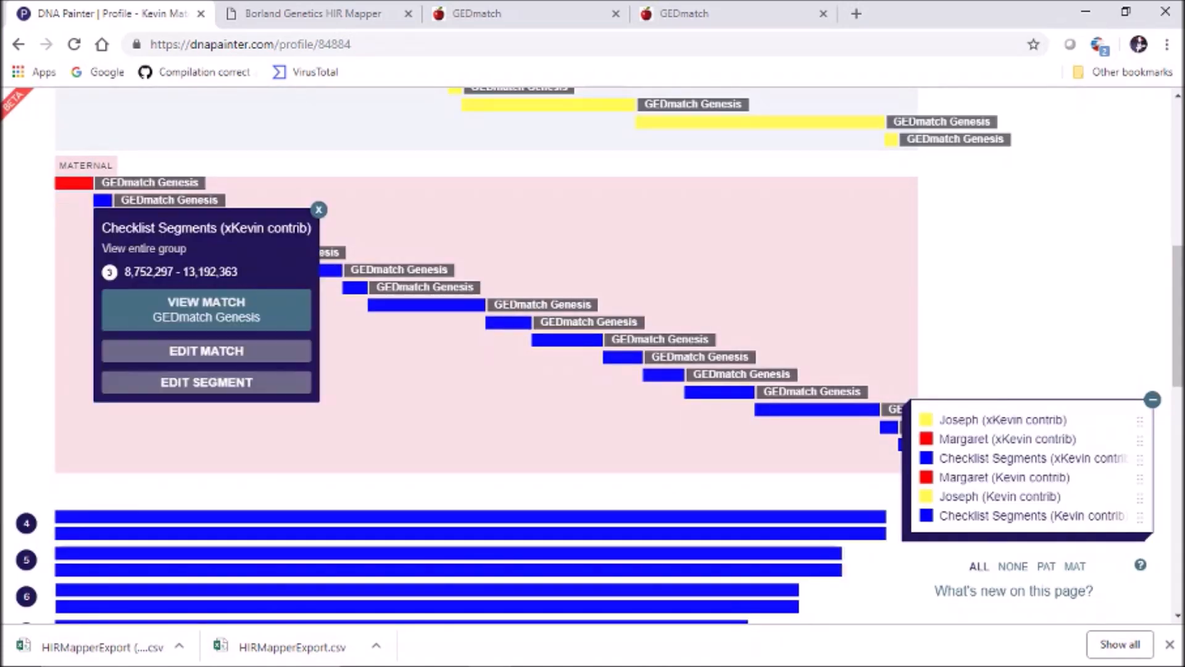
click(318, 209)
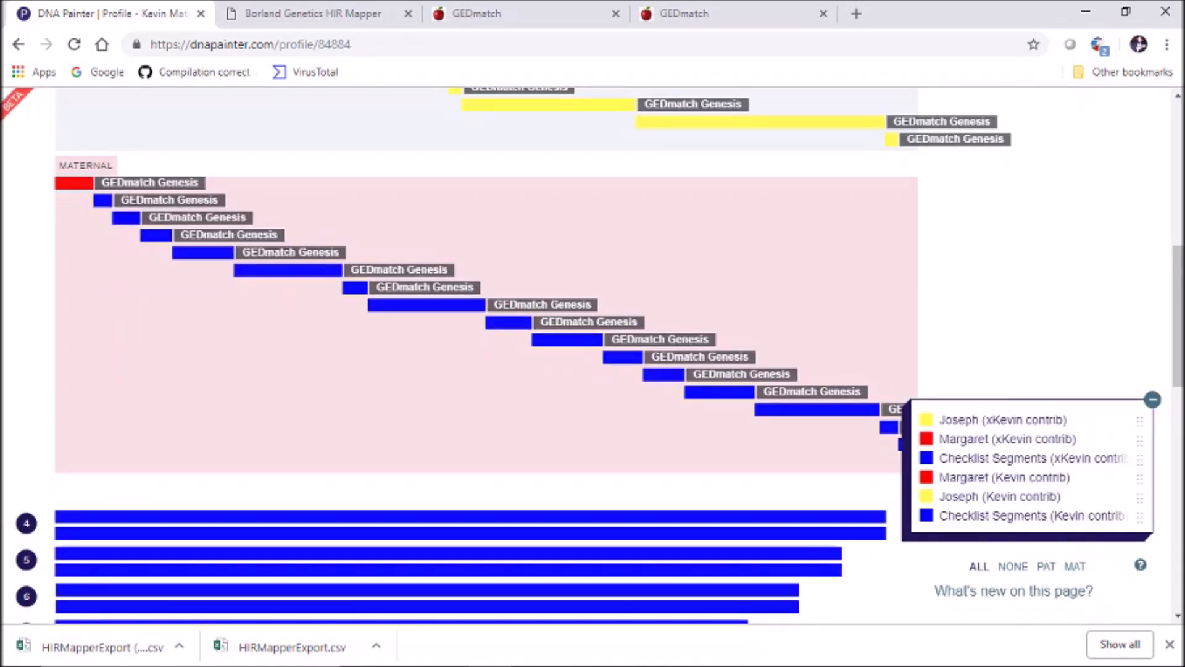
click(126, 217)
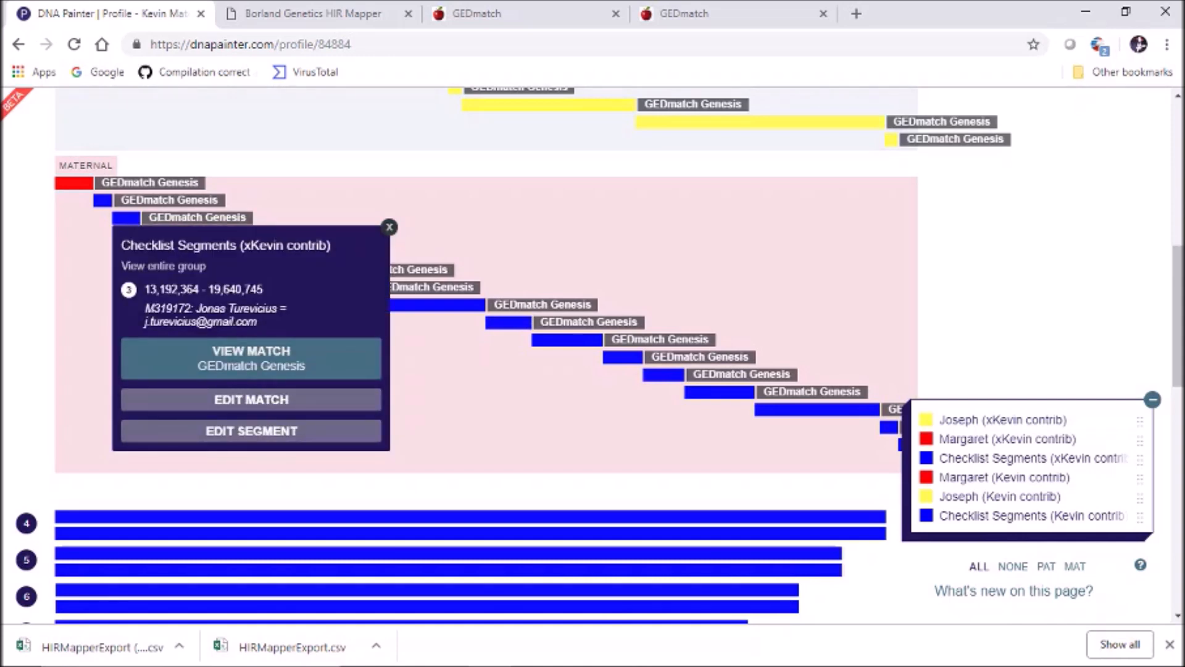
click(390, 227)
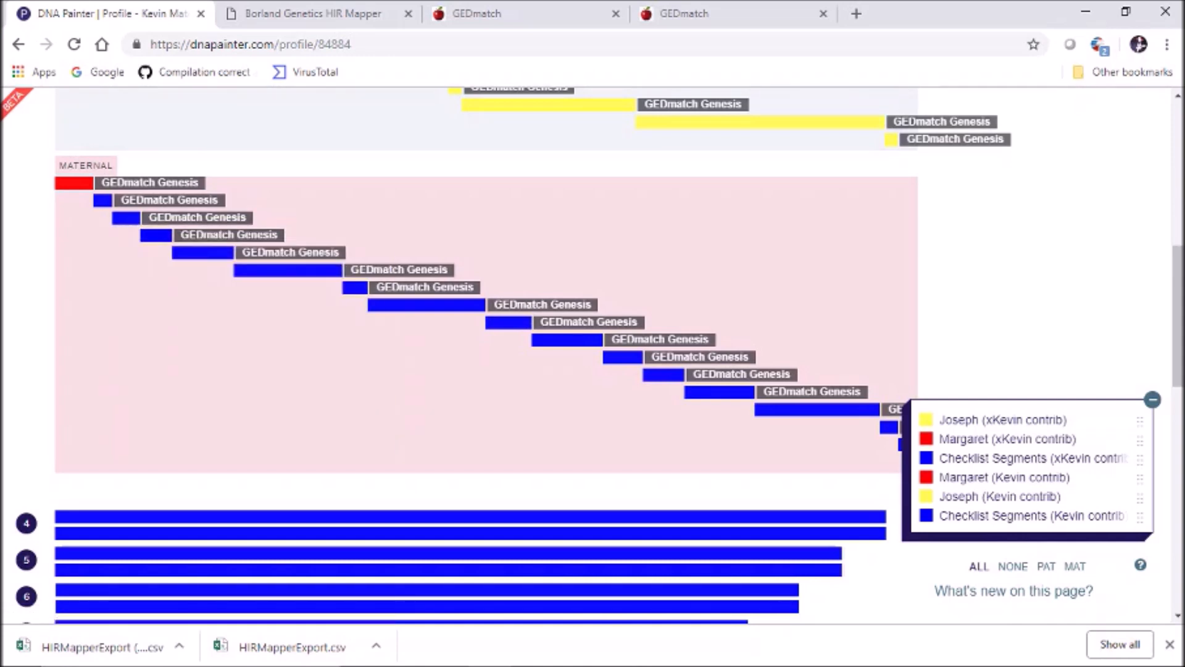
click(156, 235)
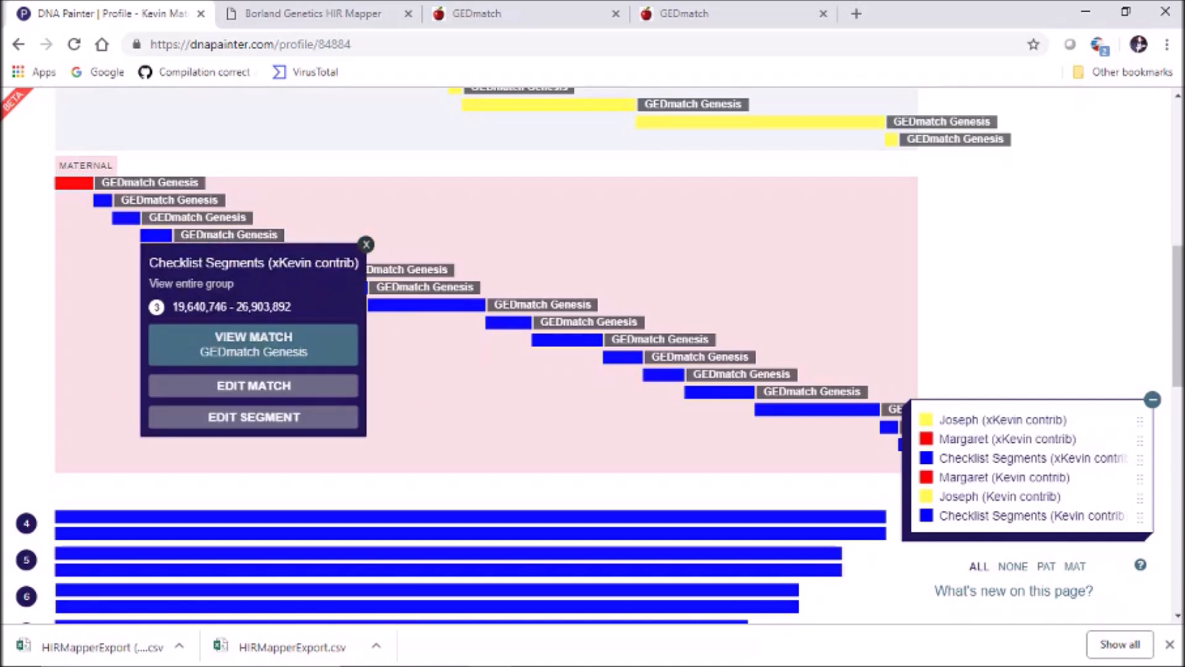
click(366, 245)
click(210, 261)
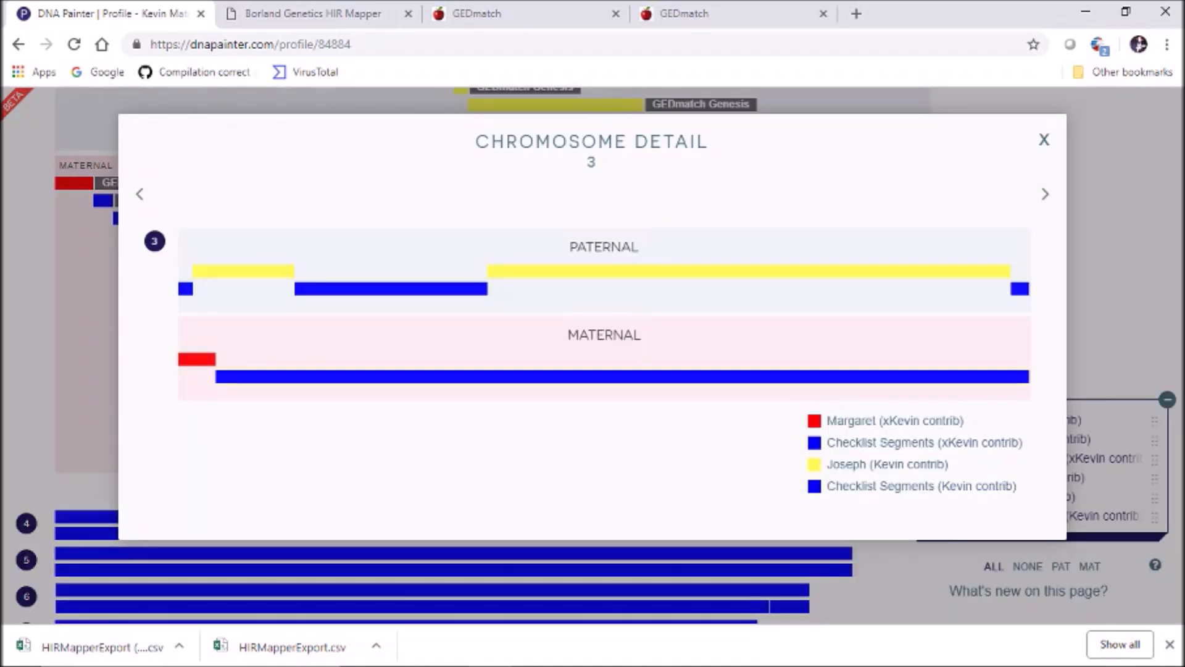
click(1044, 140)
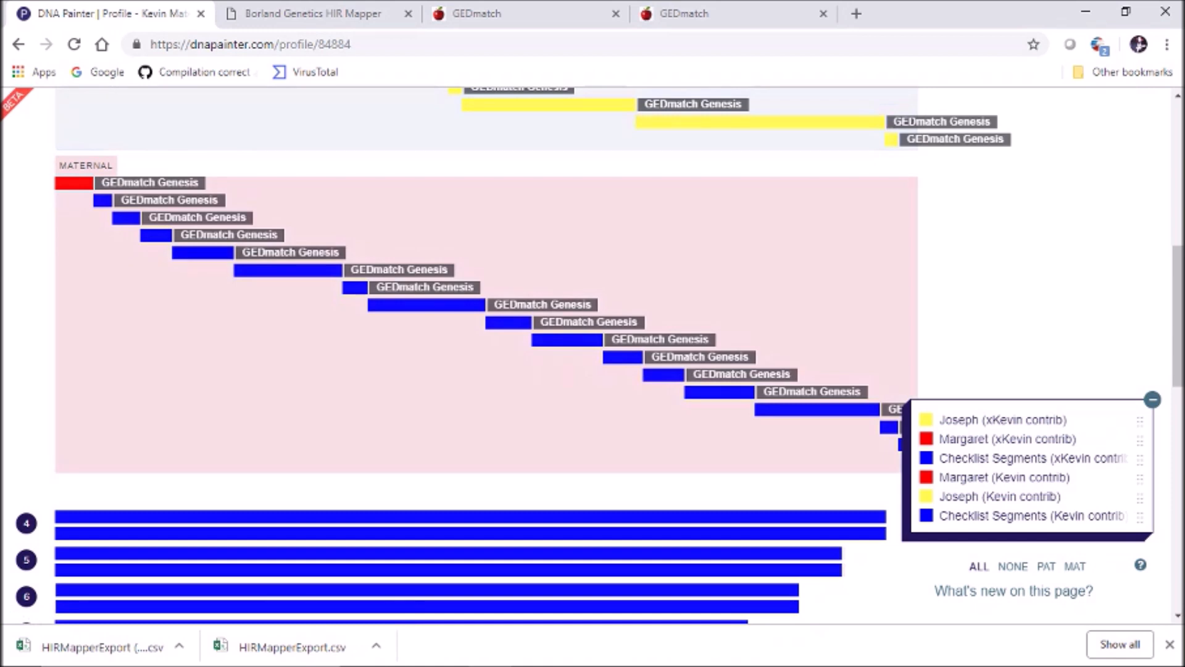
Assign the fifth maternal segment, 26,903,893–41,037,669, to the maternal Joseph group
click(202, 255)
click(286, 452)
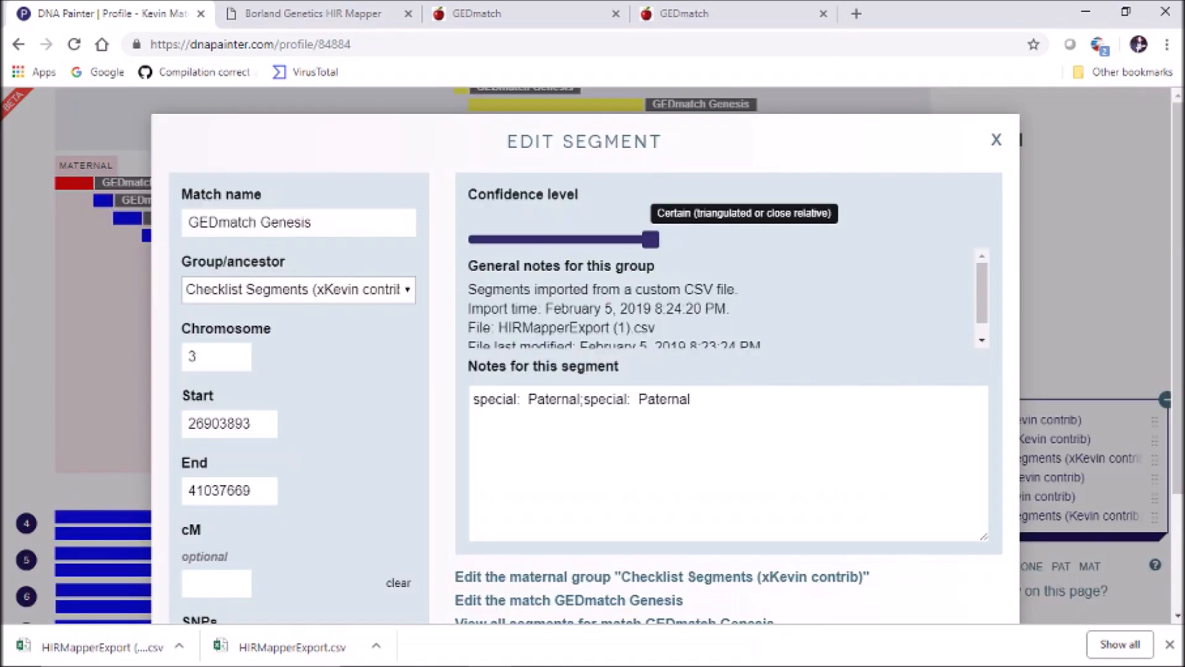
click(297, 289)
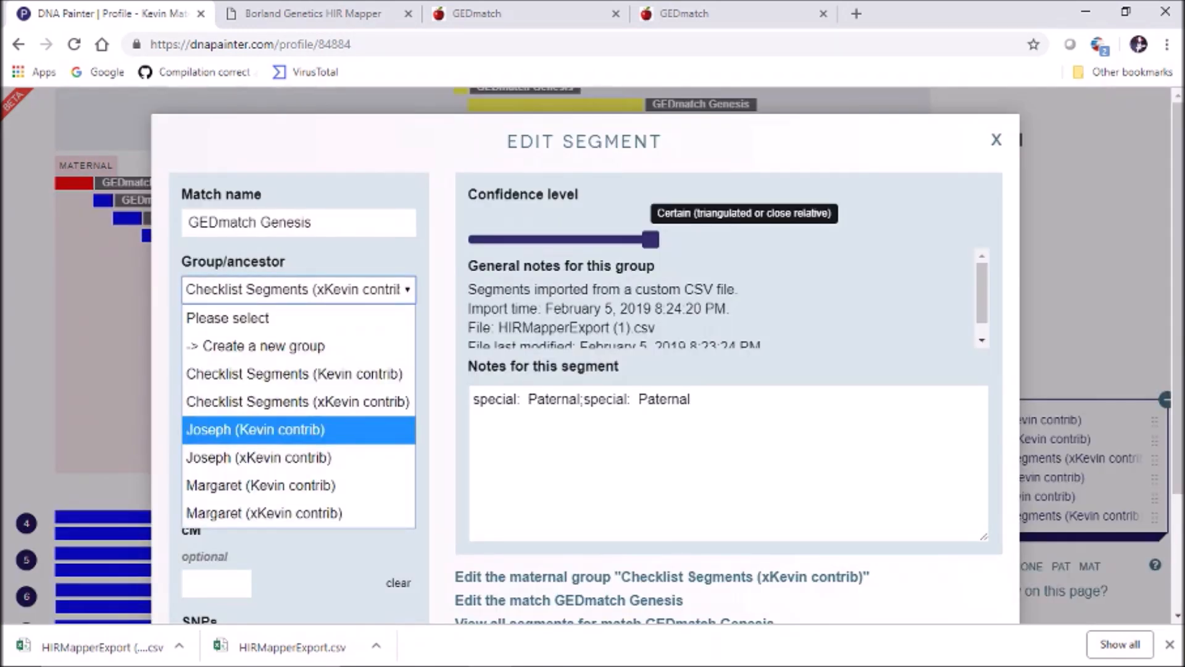
click(259, 457)
scroll(259, 458, down, 3)
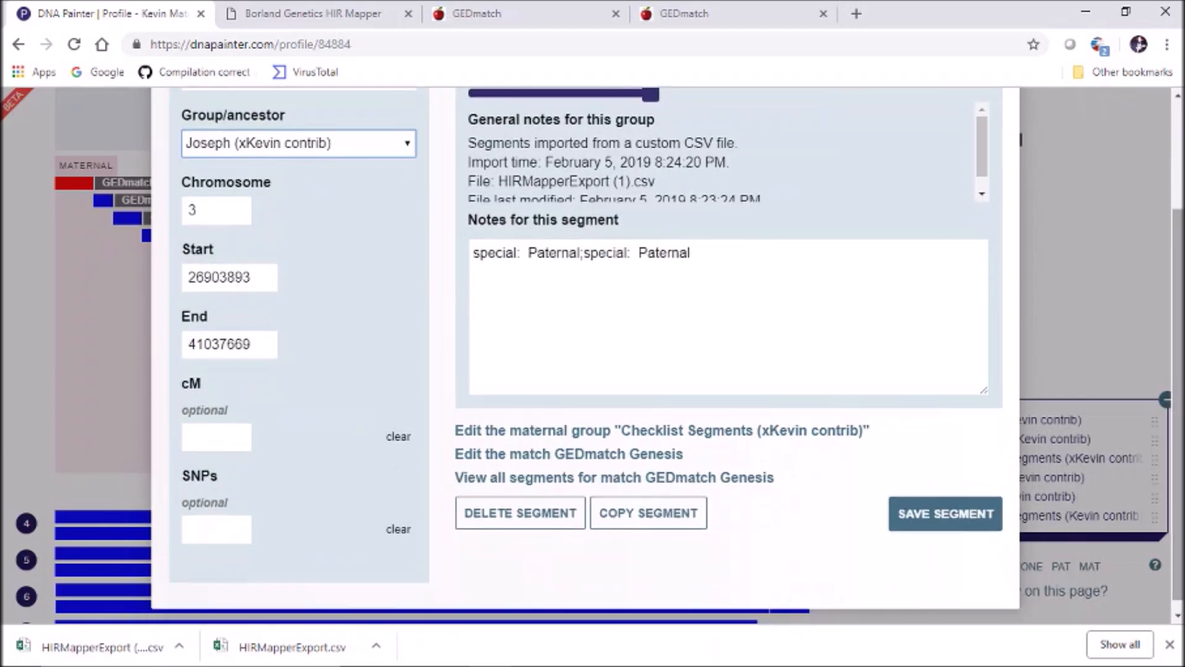
click(945, 513)
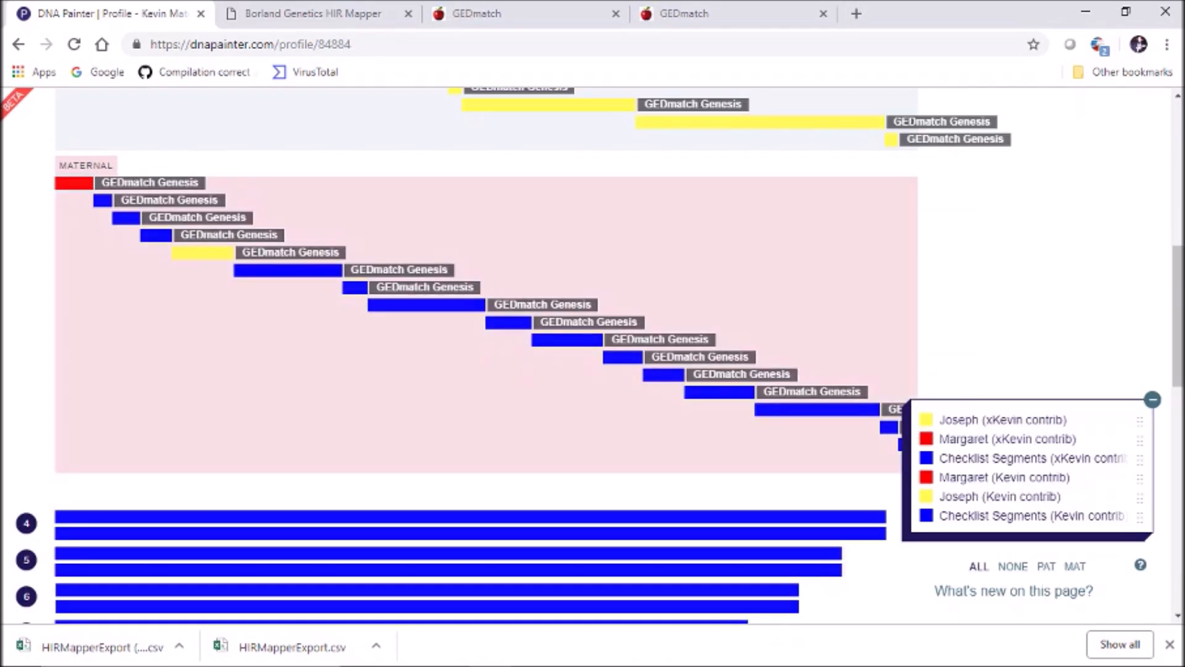
click(287, 270)
click(347, 452)
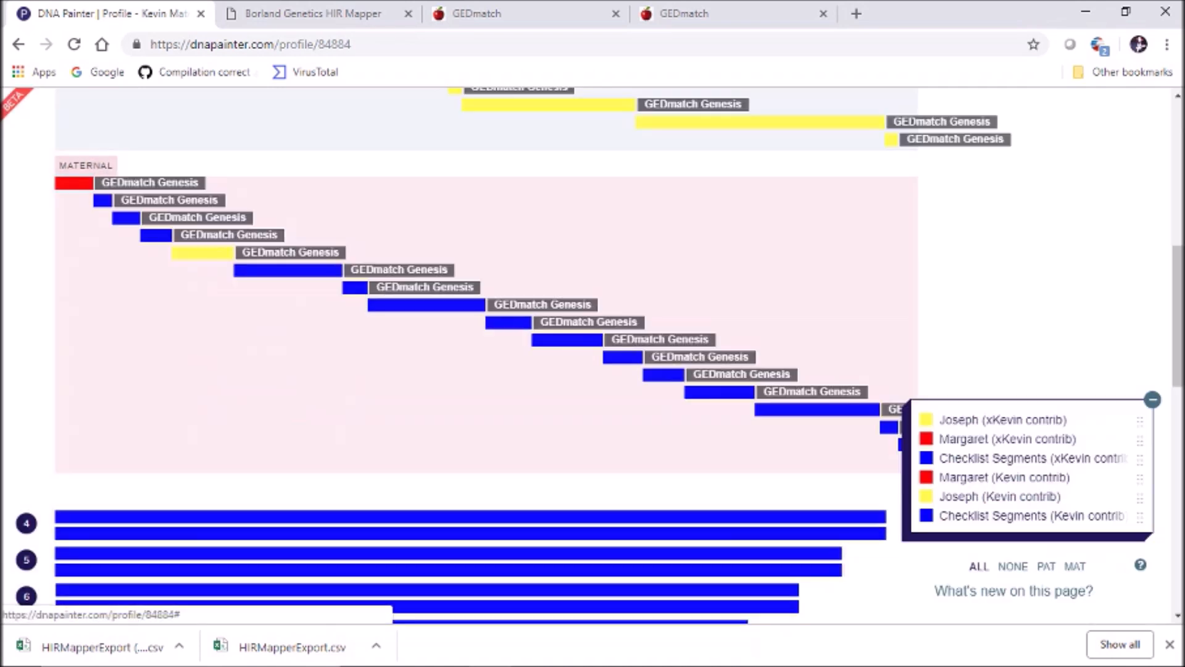
Reassign the small blue segment 65,969,410–71,879,031 to Joseph (xKevin contrib), turning it yellow
click(1044, 140)
click(355, 288)
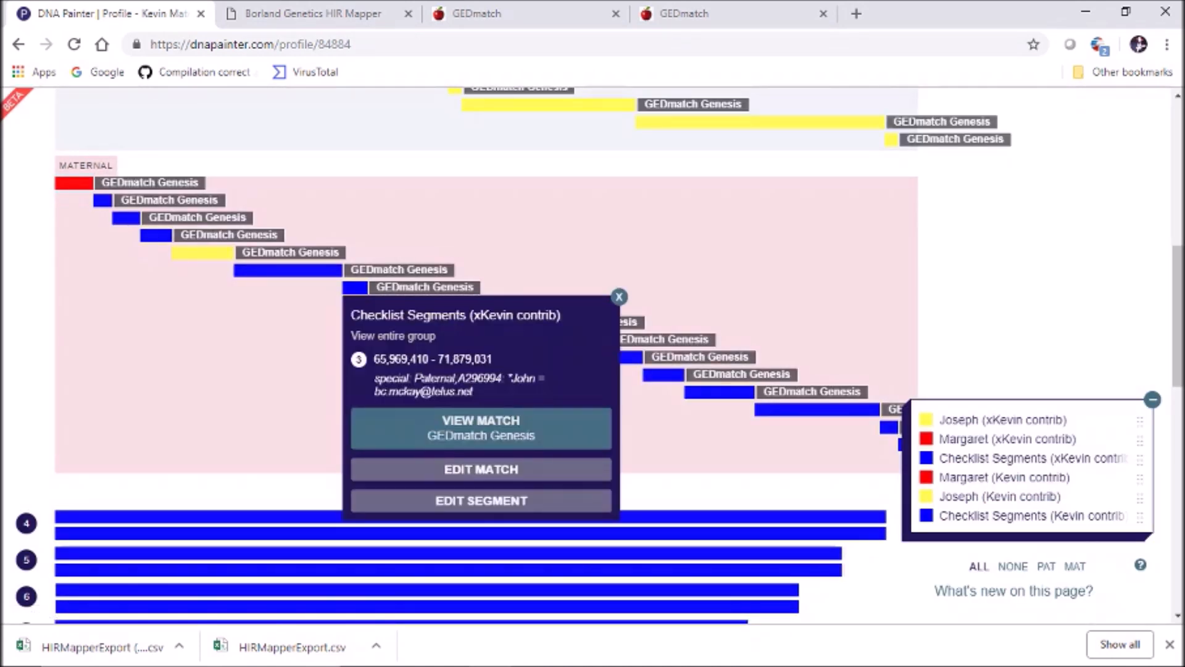
click(481, 501)
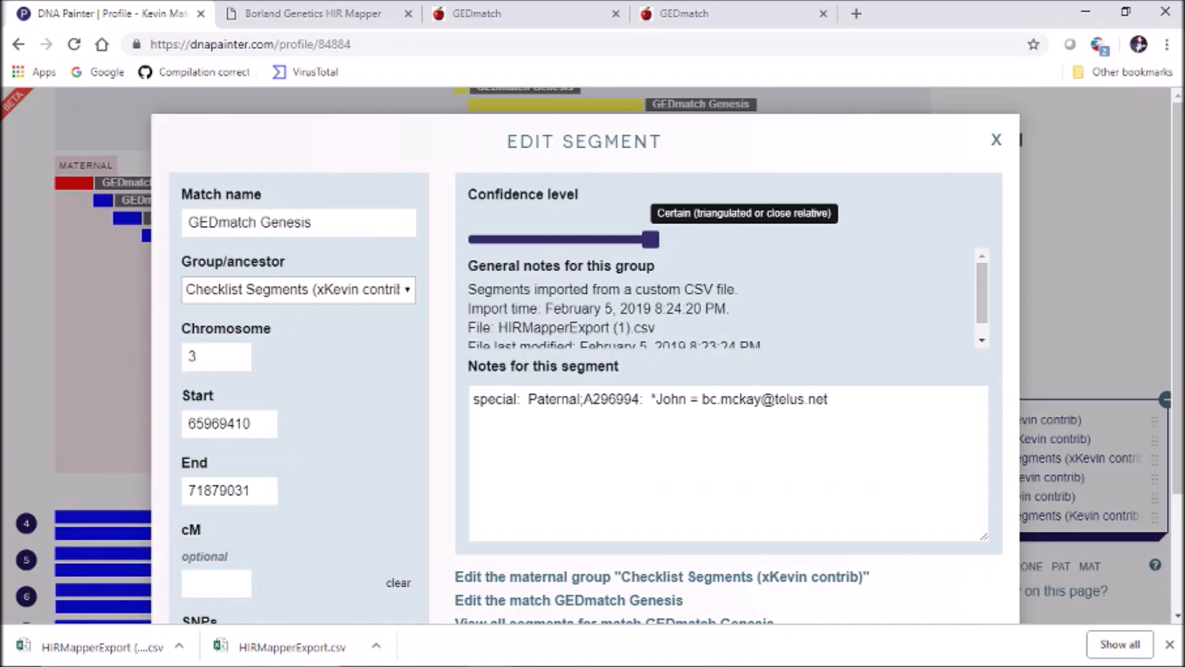
click(299, 290)
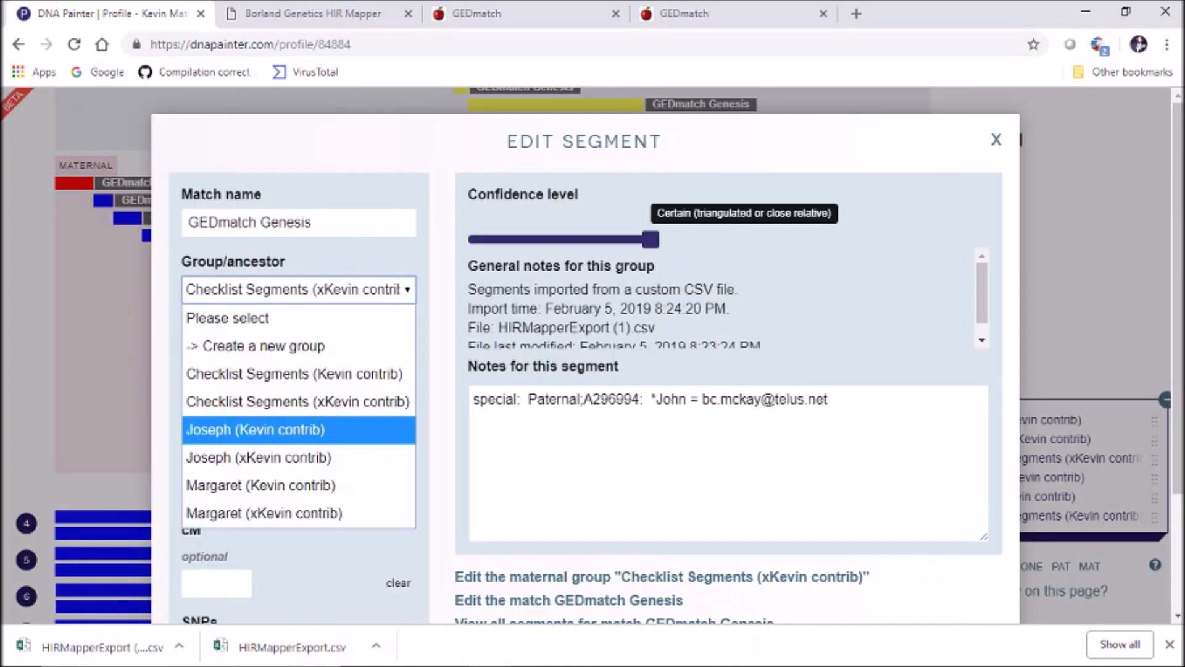
click(299, 457)
drag(1178, 308, 1178, 413)
click(945, 517)
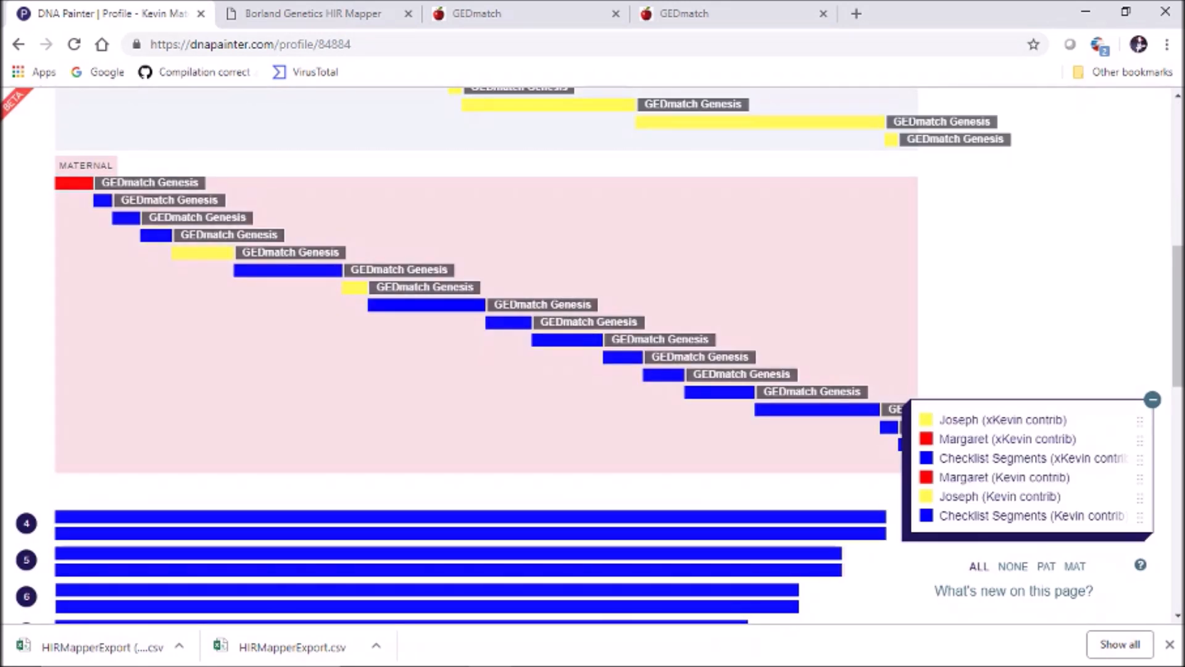
Inspect the following blue maternal segments from 98,924,050 through 160,767,278
click(427, 305)
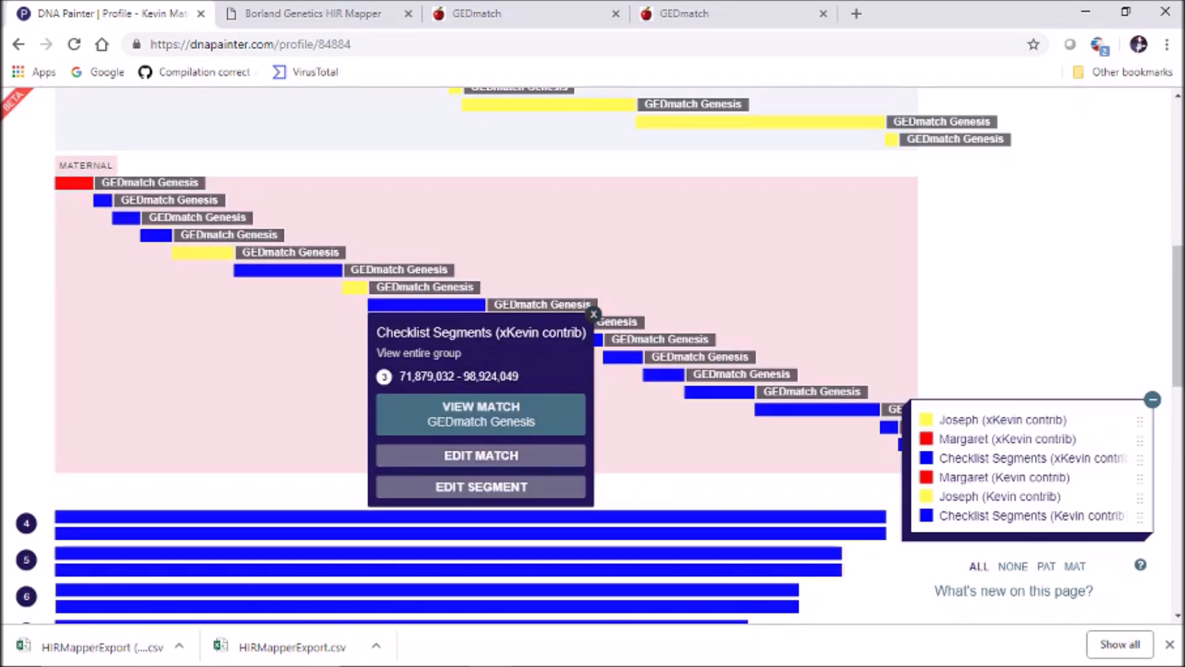
click(593, 314)
click(509, 322)
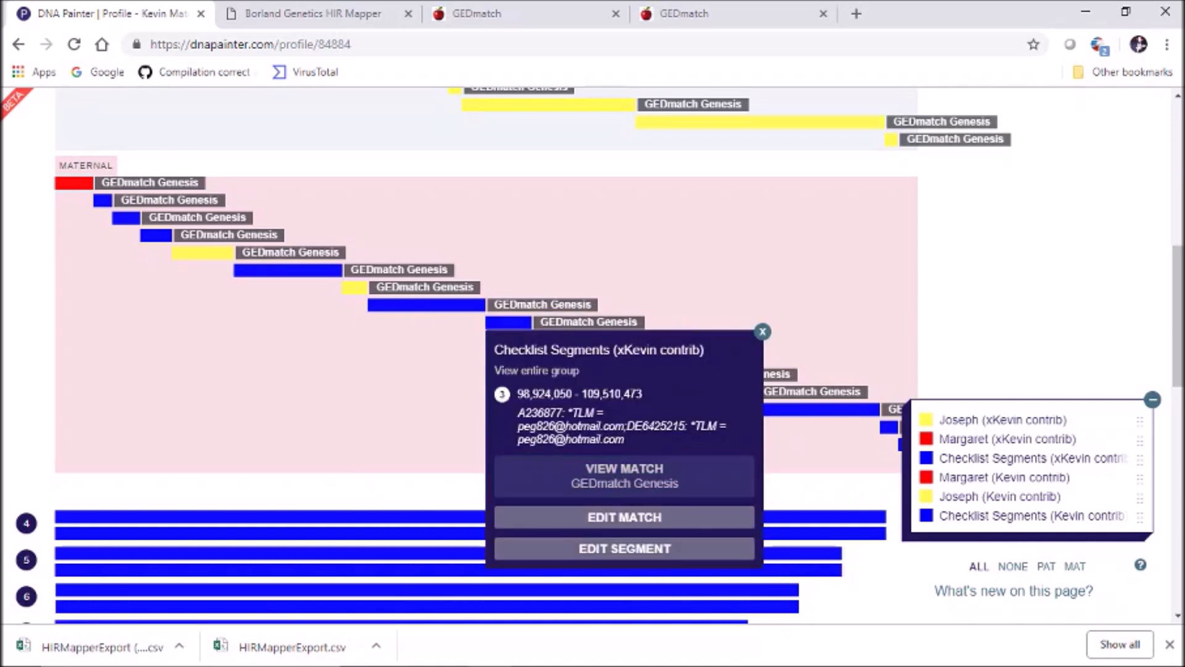
click(763, 331)
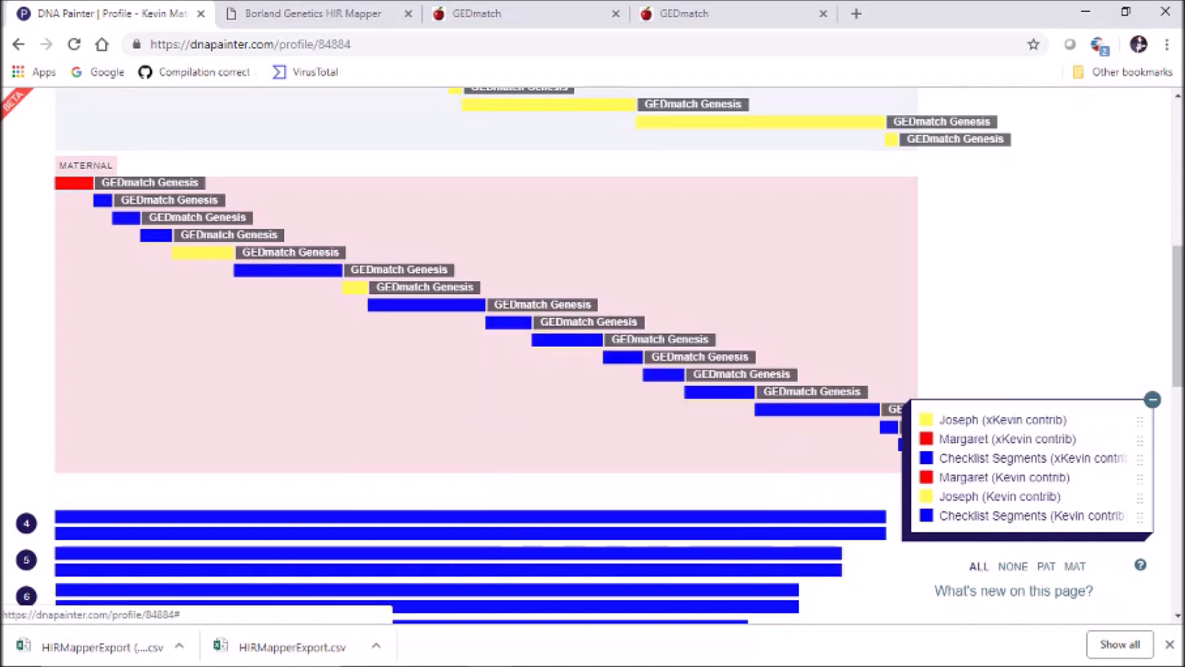
click(567, 338)
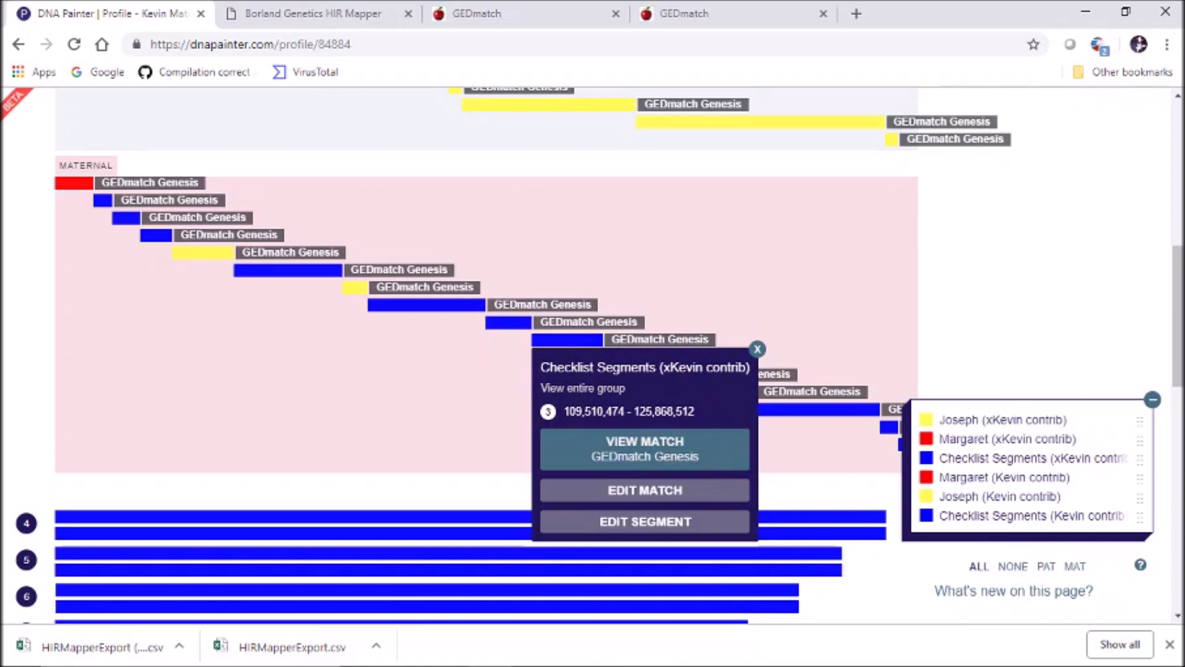
click(757, 349)
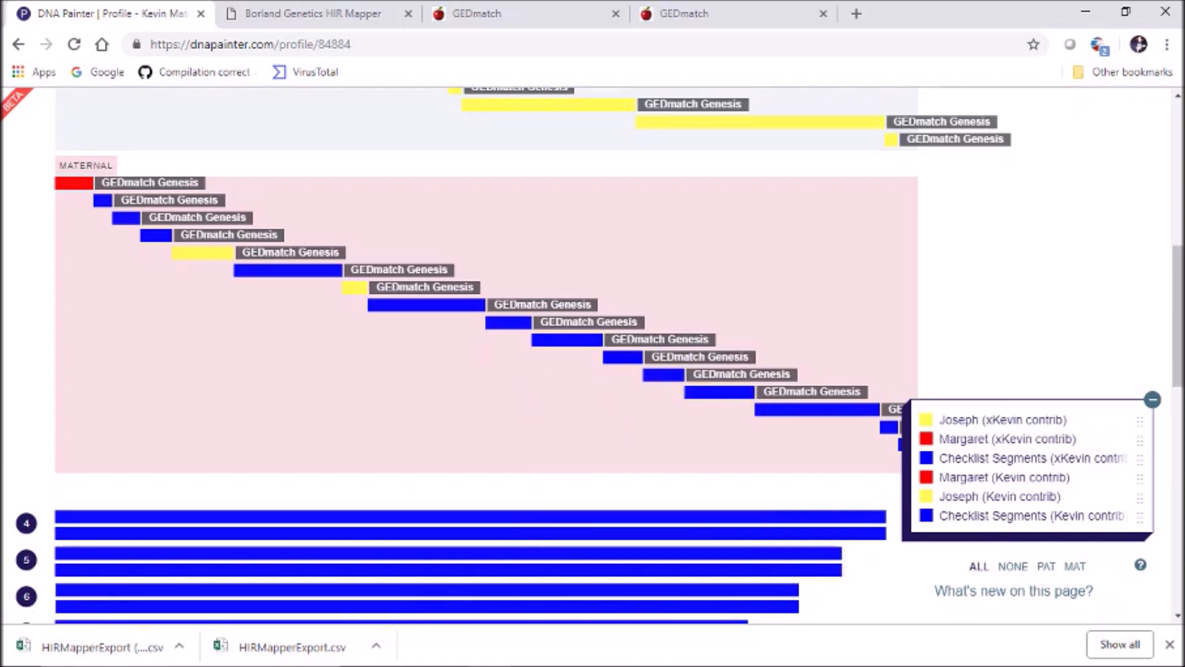
click(623, 357)
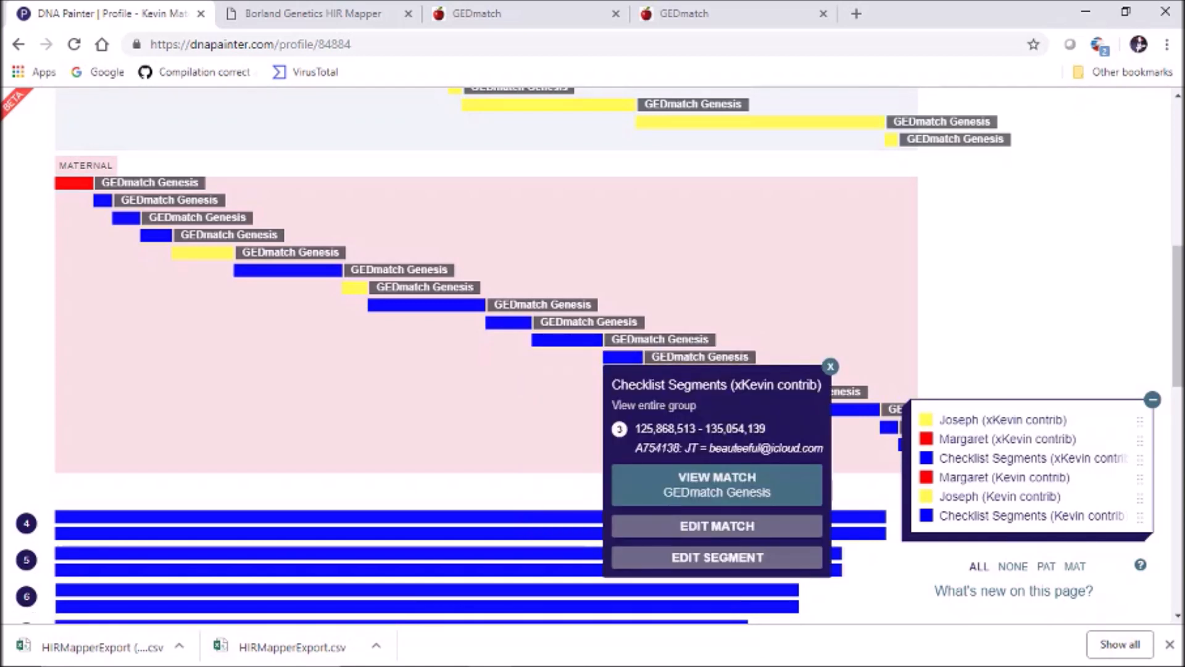
click(830, 366)
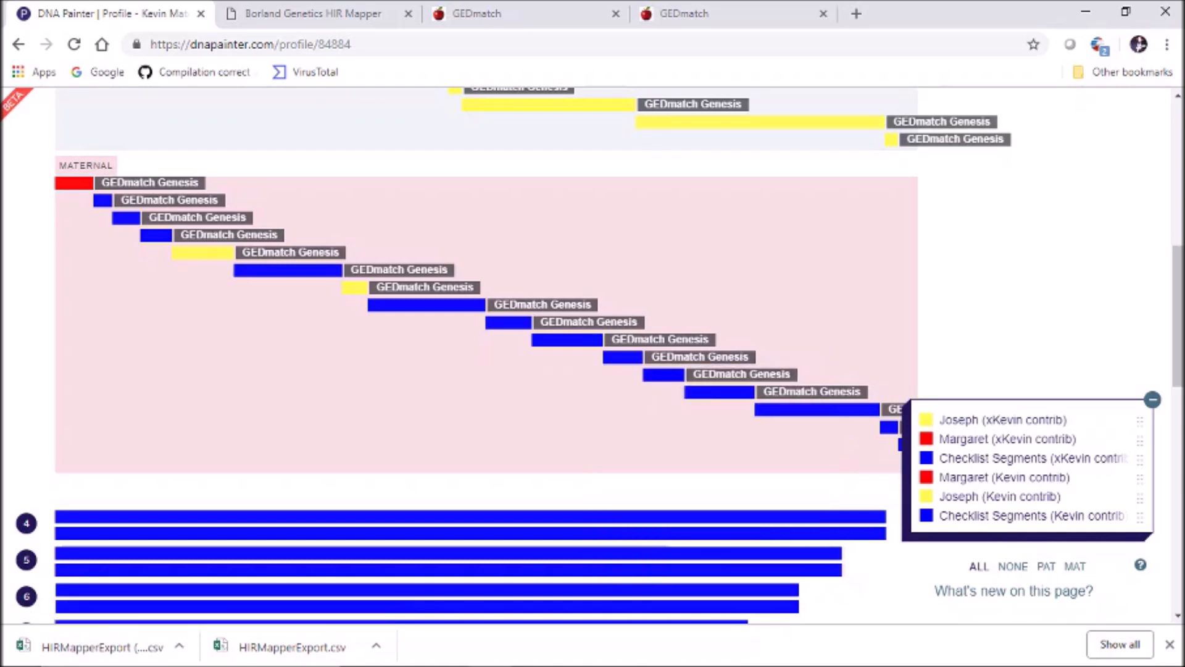
click(664, 374)
click(868, 383)
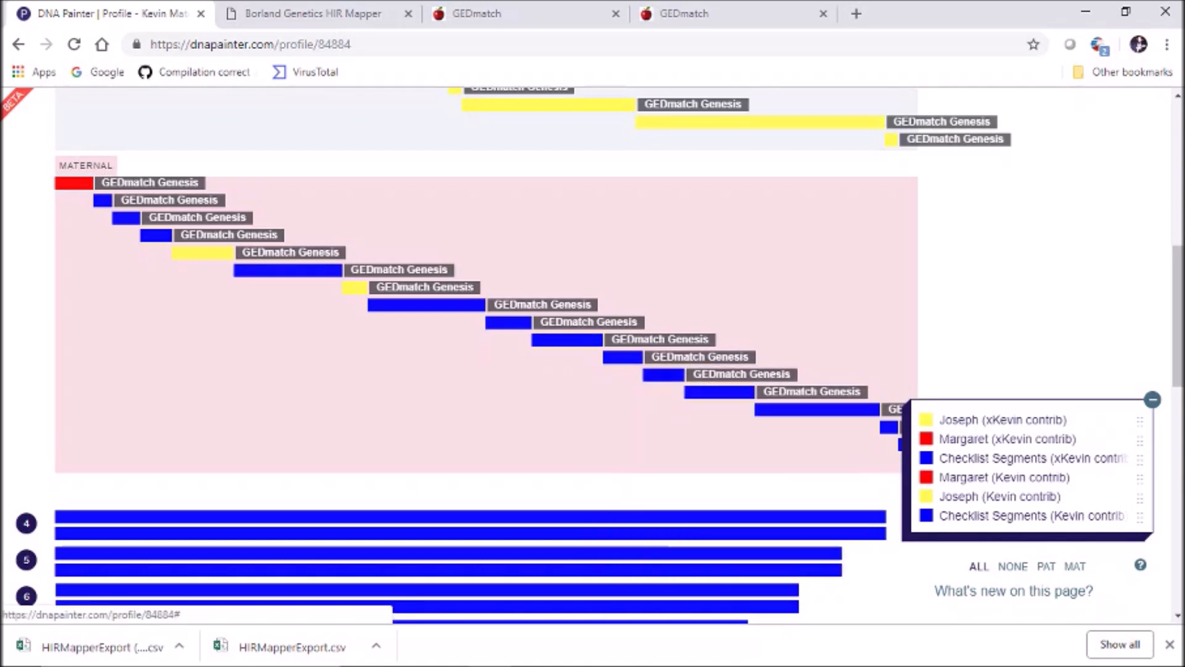
click(719, 392)
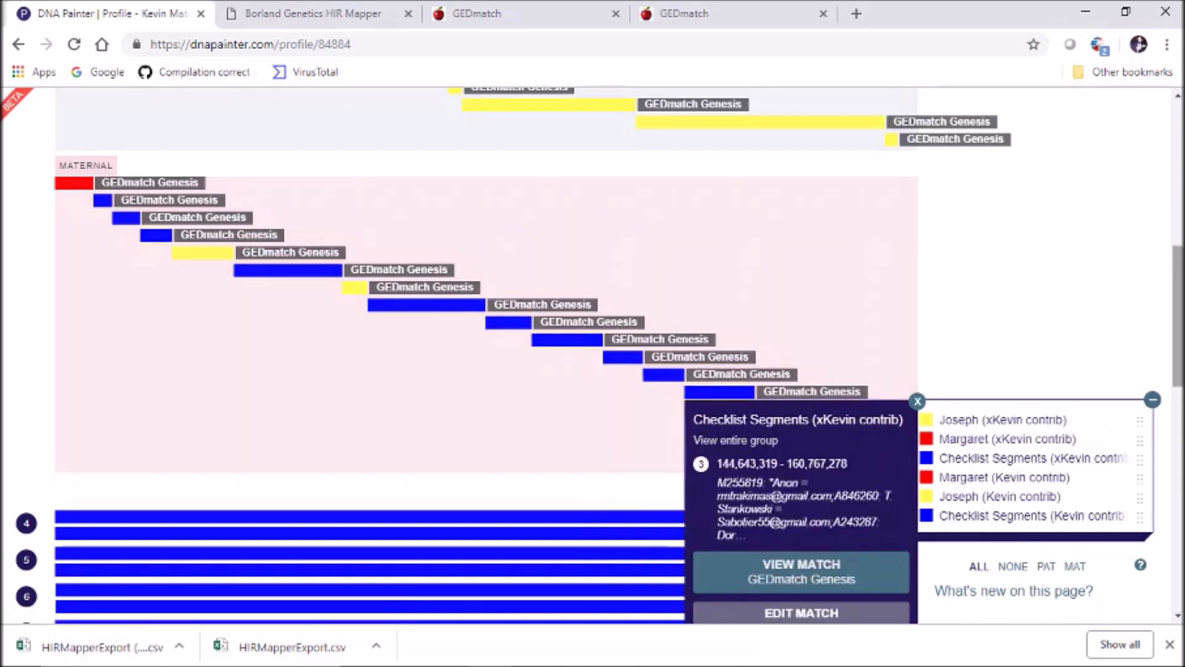
scroll(432, 309, down, 3)
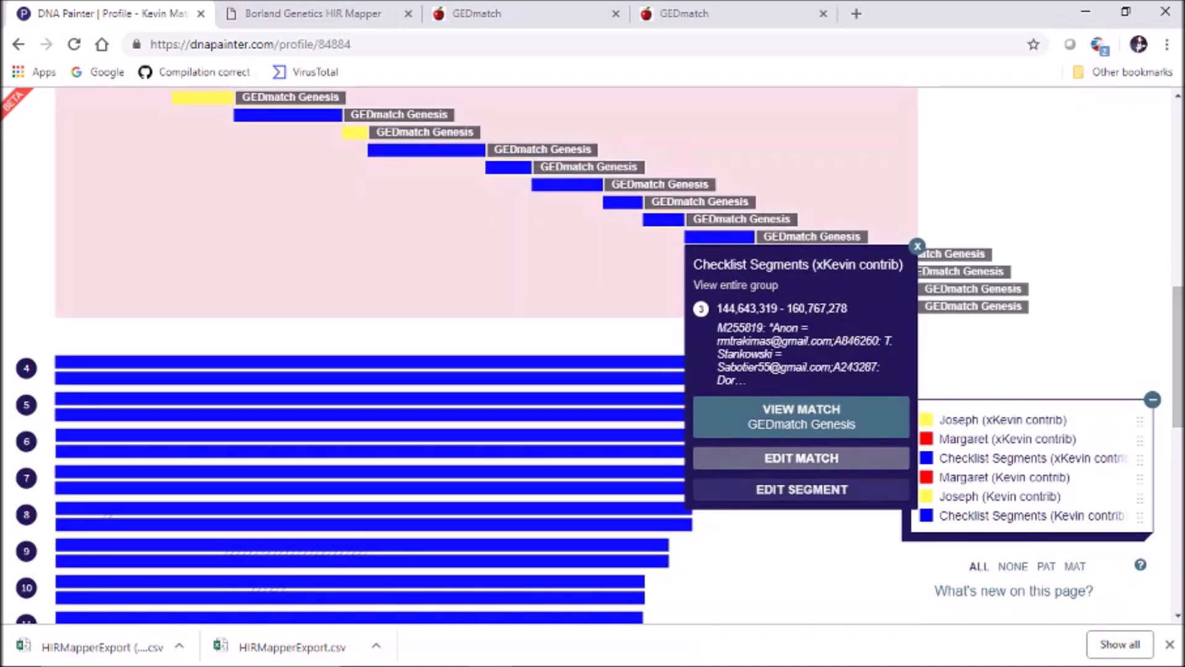
Review segments 160,767,279–189,424,633, 144,643,319–160,767,278 and 189,424,634–193,698,518 without changing them
click(801, 489)
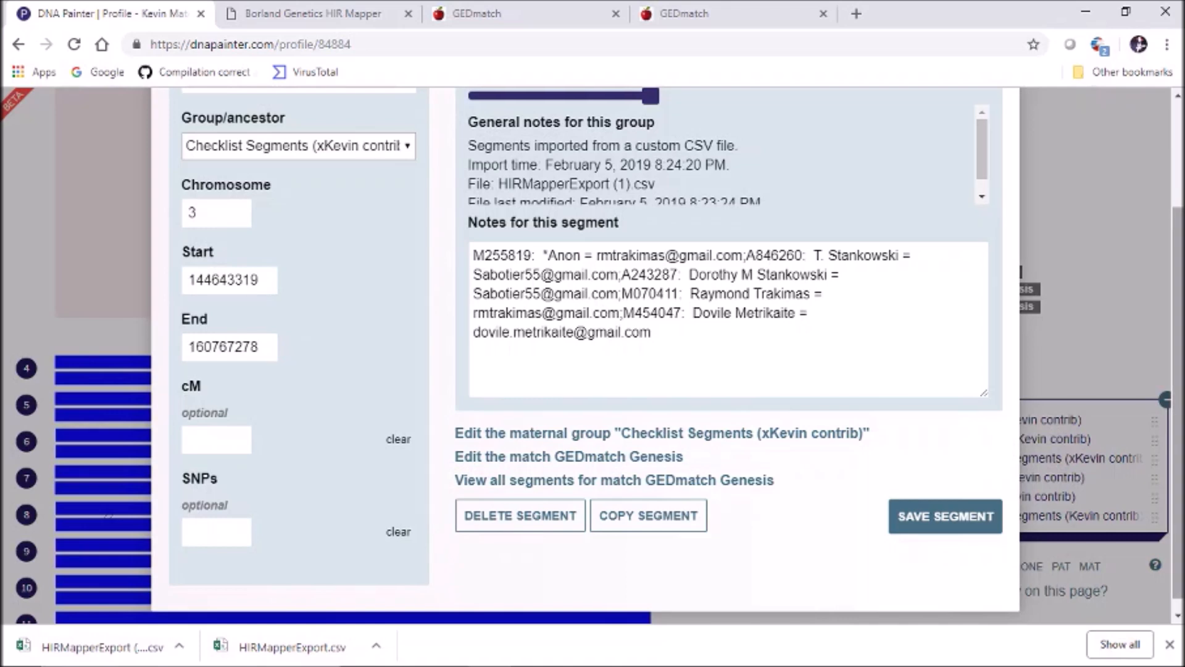
scroll(617, 309, up, 3)
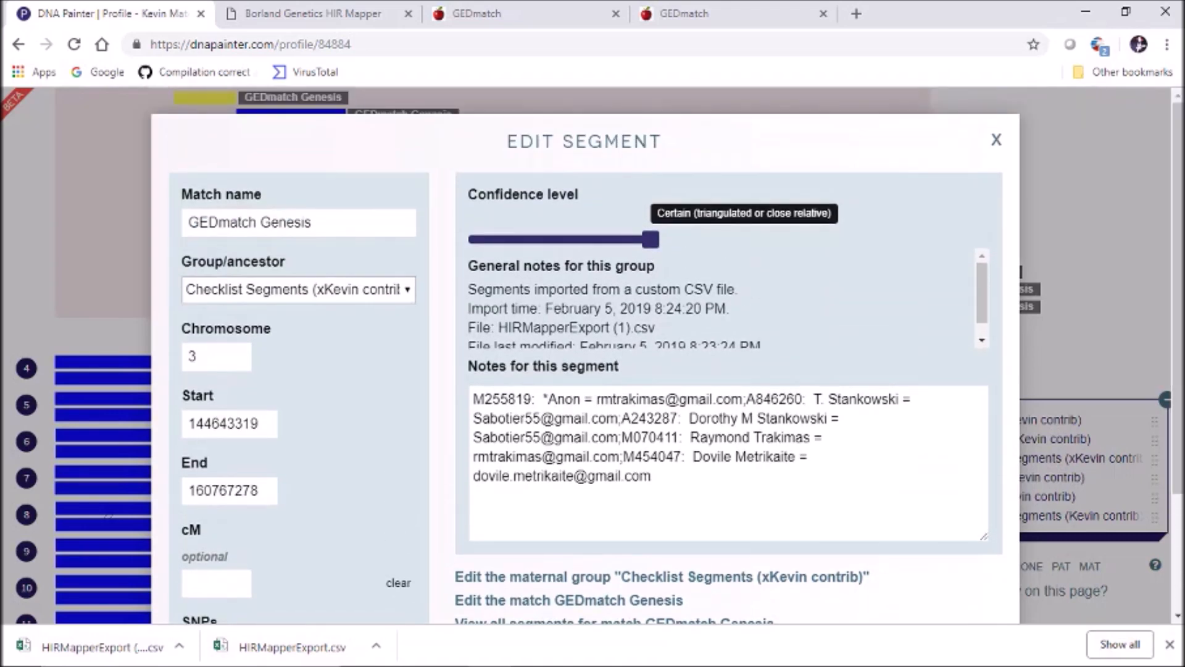
click(996, 140)
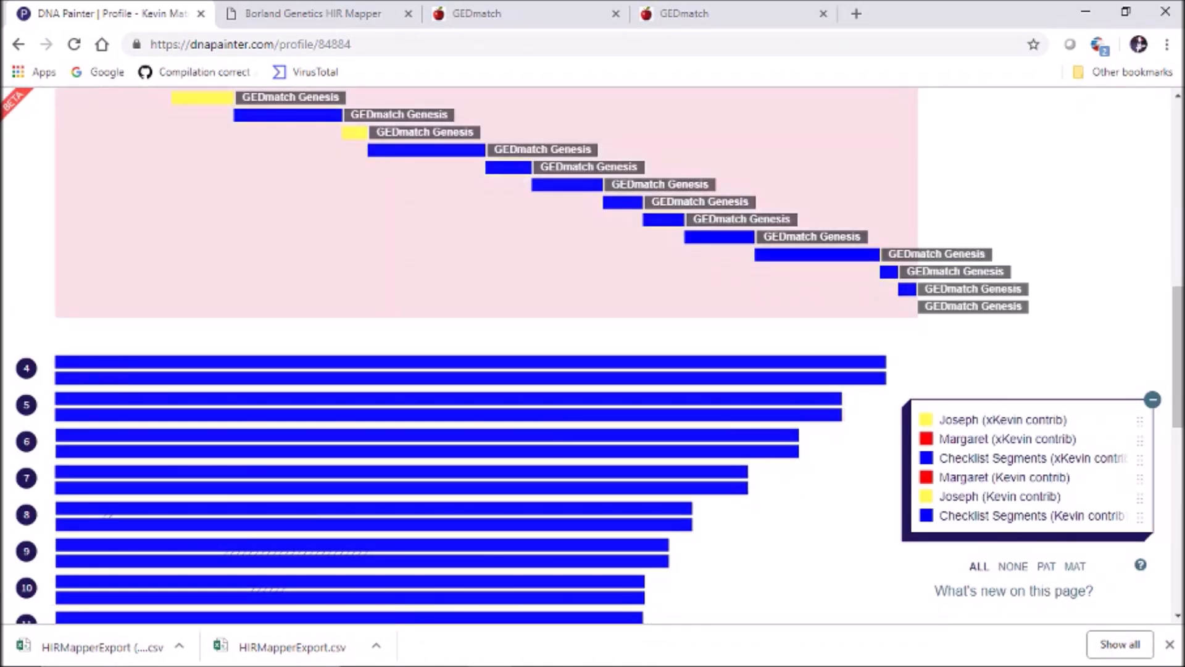
click(816, 255)
click(719, 237)
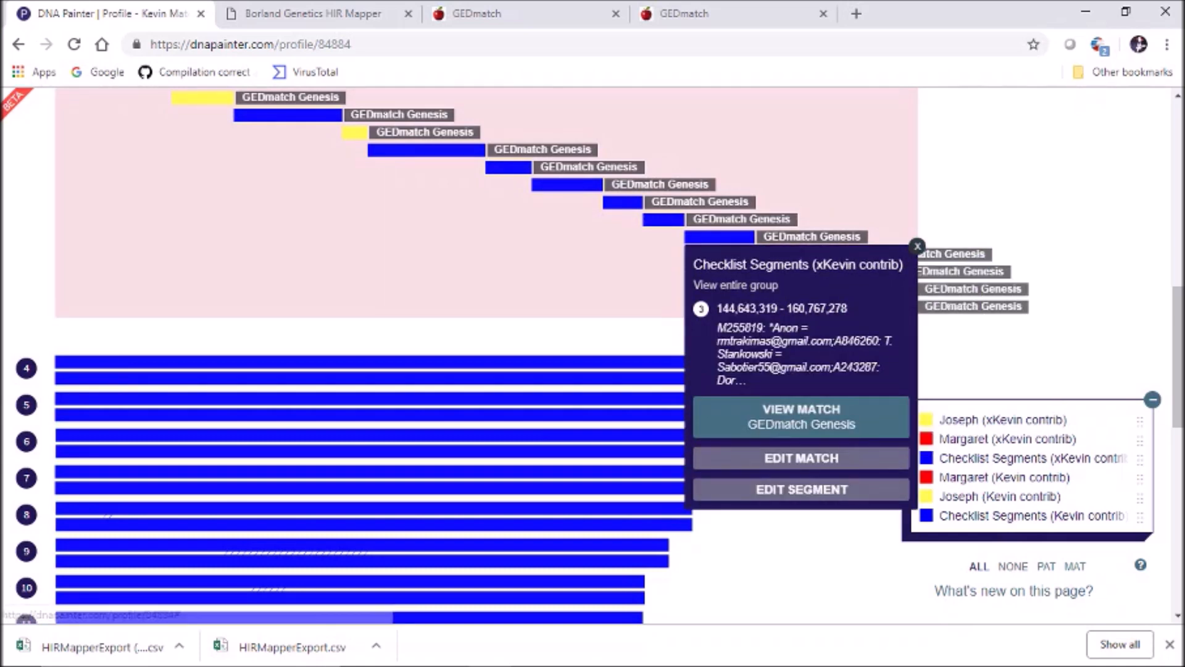
click(917, 245)
click(889, 271)
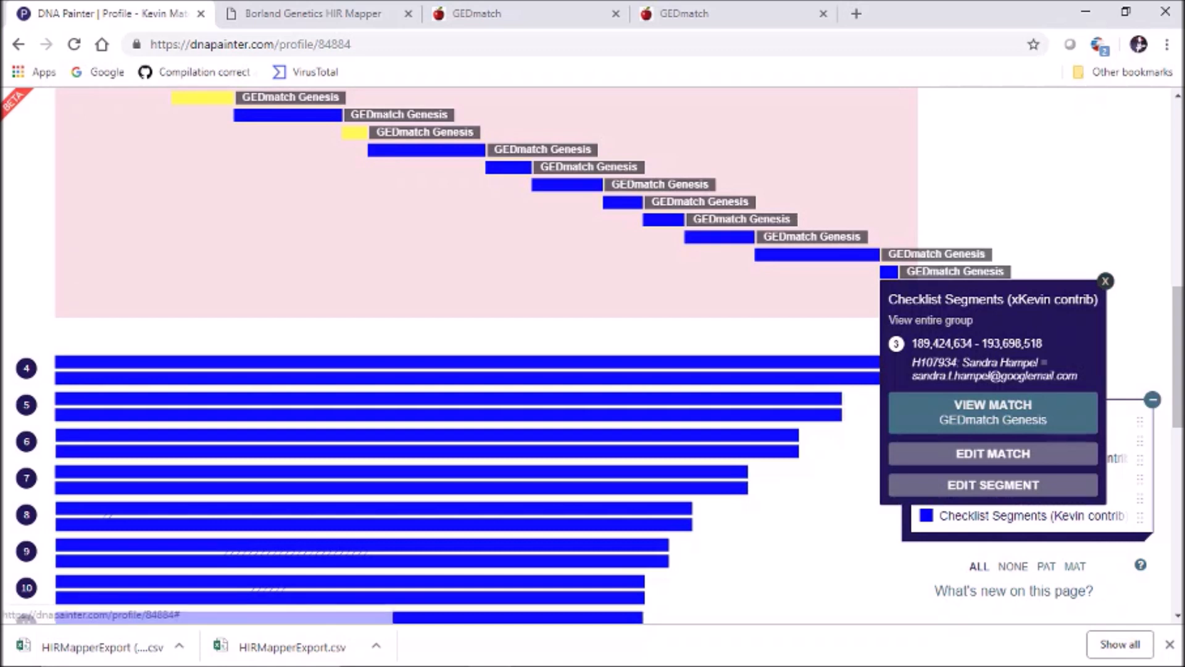
click(1105, 280)
Move segment 193,698,519–197,775,758 into Joseph (xKevin contrib) so it paints yellow
click(907, 288)
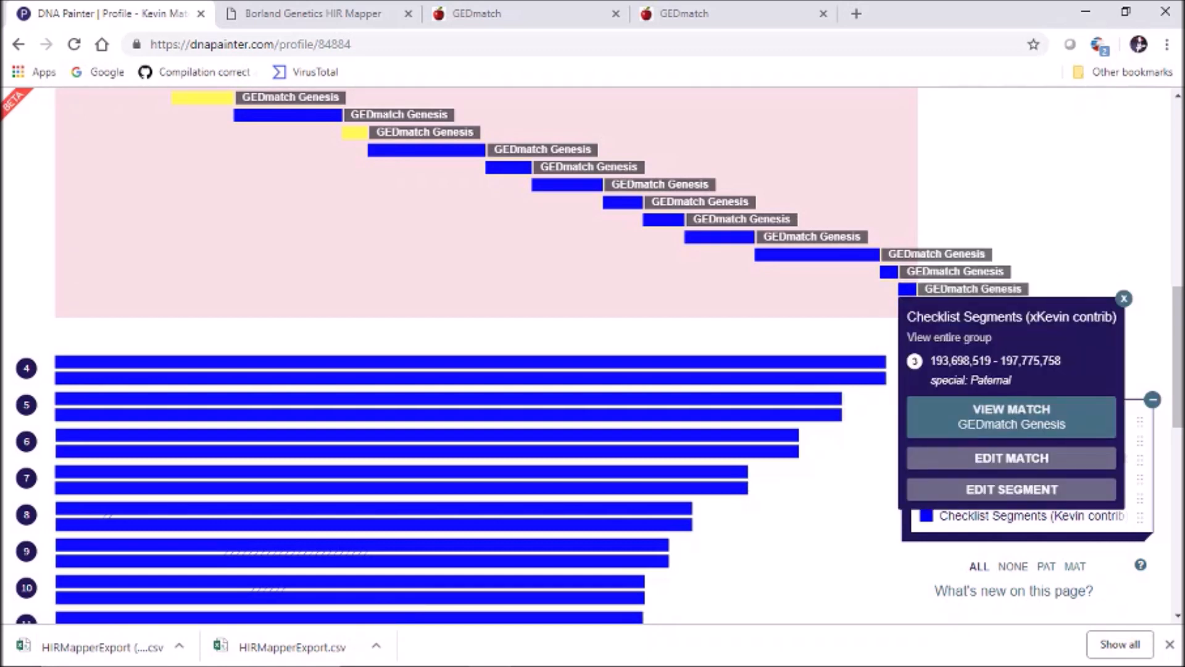
click(1012, 489)
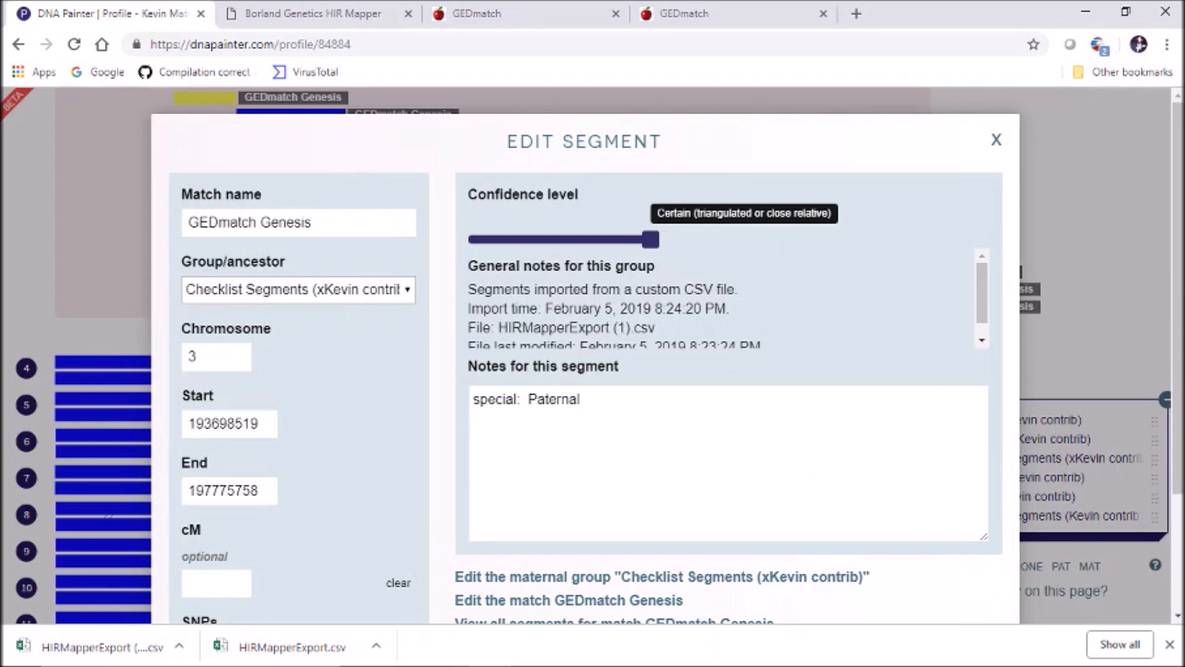
click(299, 289)
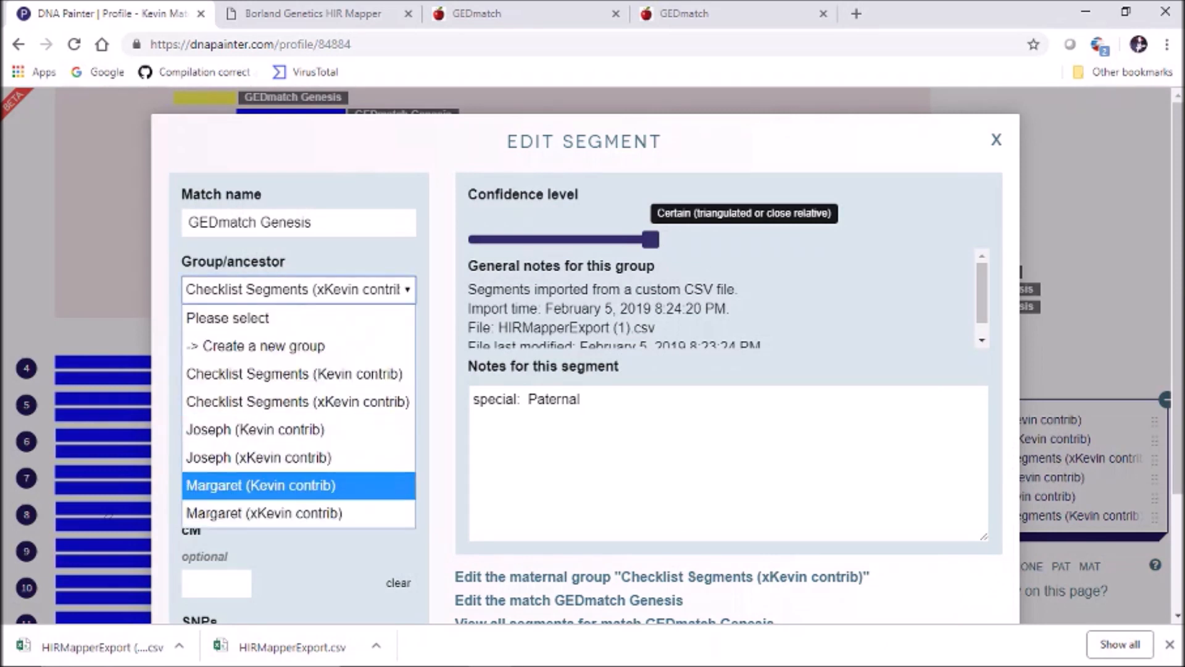
click(259, 457)
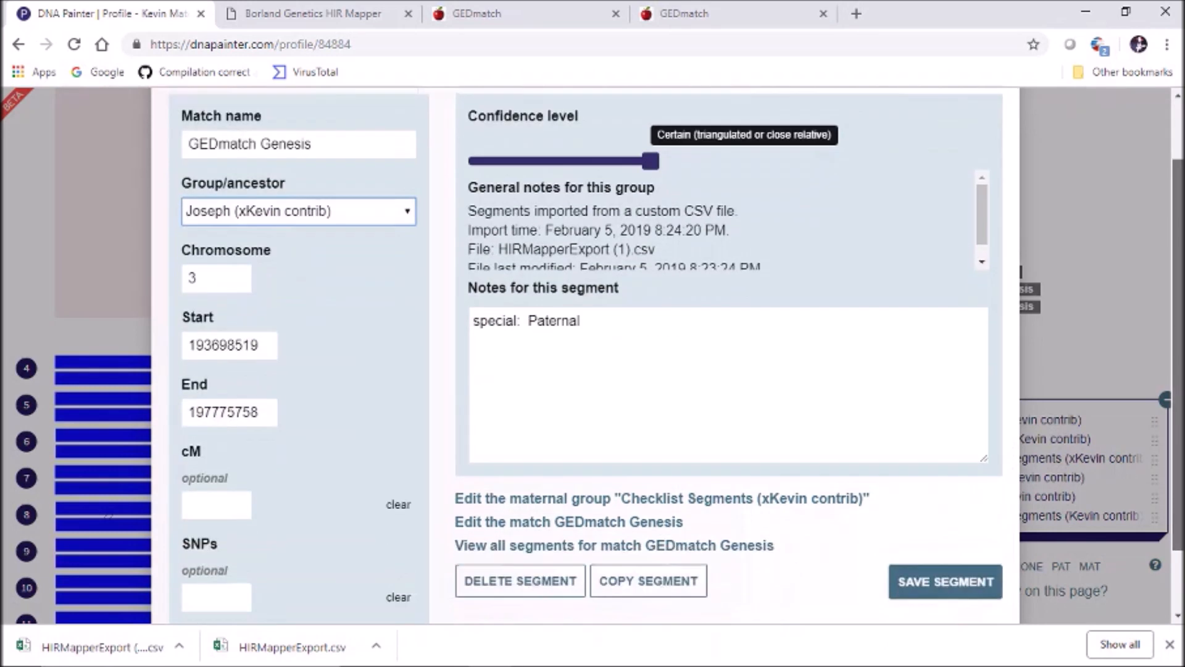
scroll(258, 457, down, 2)
click(945, 526)
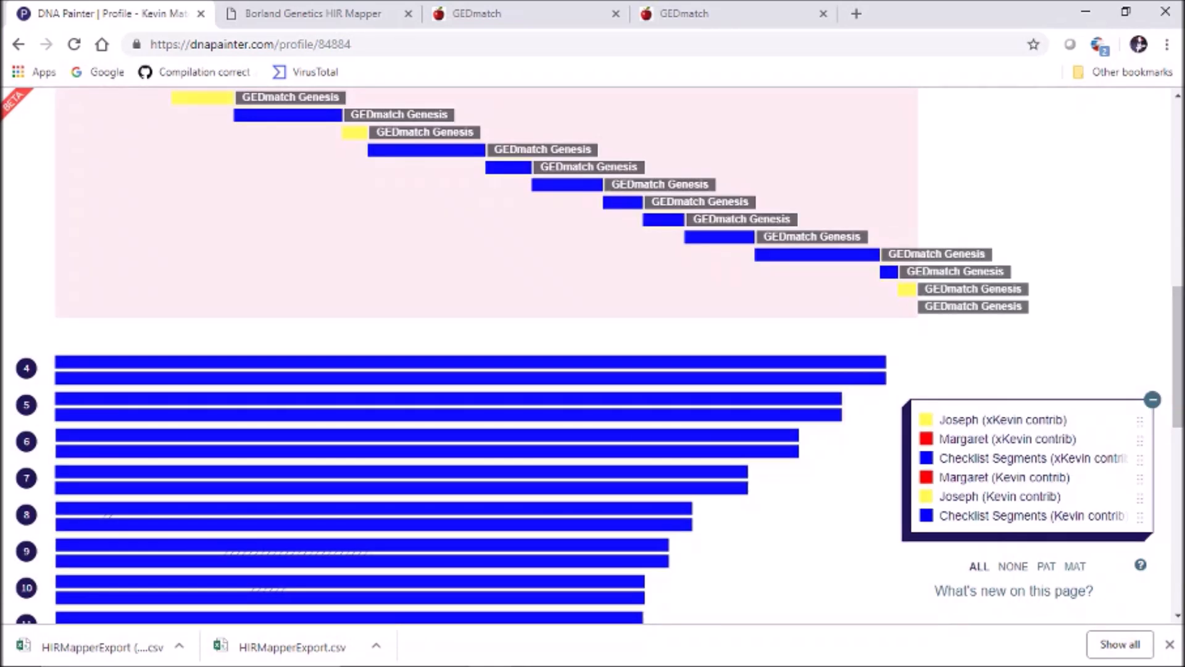
scroll(945, 525, up, 3)
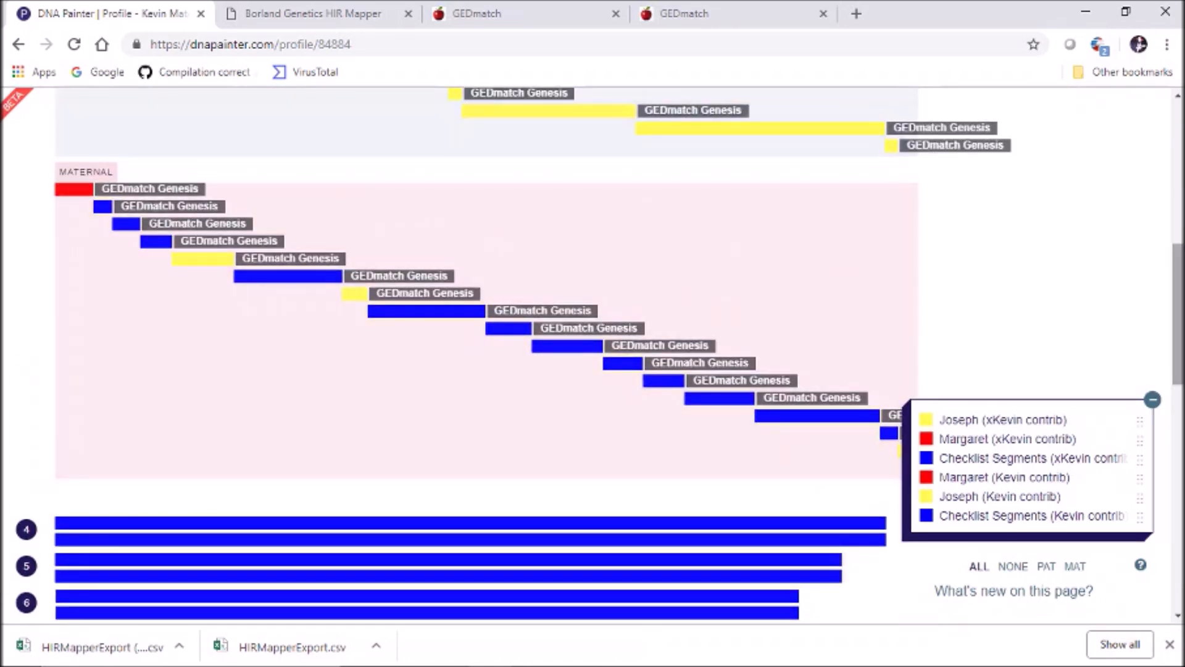
scroll(592, 355, up, 3)
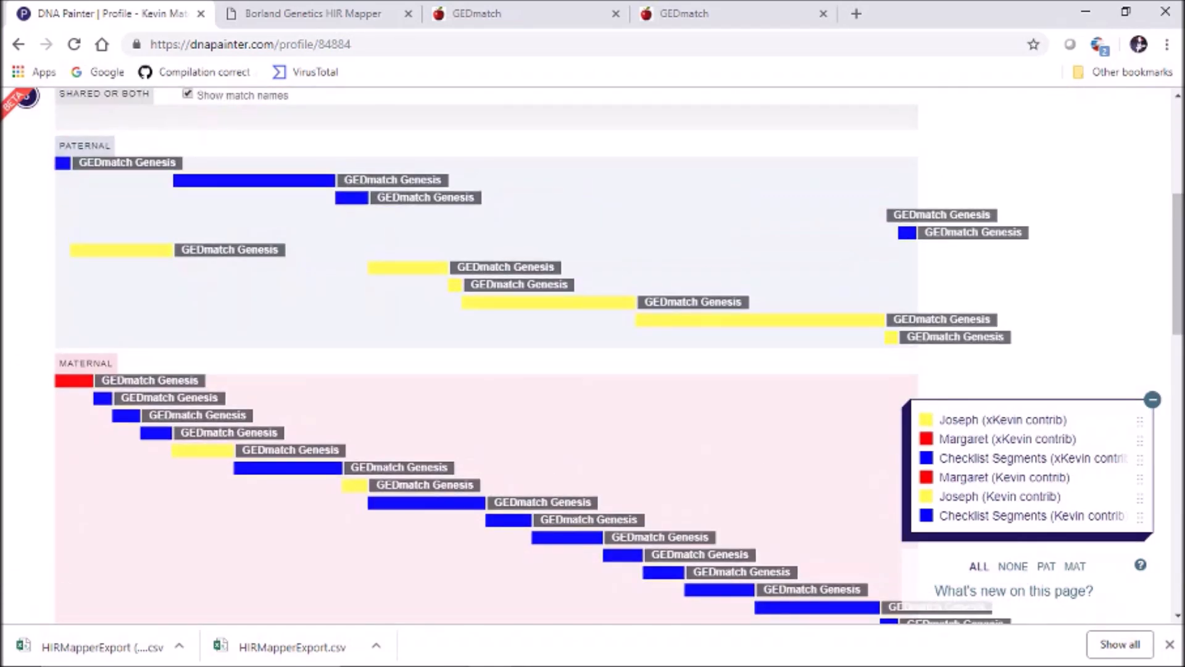
From the all-chromosomes overview, put chromosome 3's last blue segment into Margaret (Kevin contrib)
click(26, 97)
drag(1178, 336, 1177, 273)
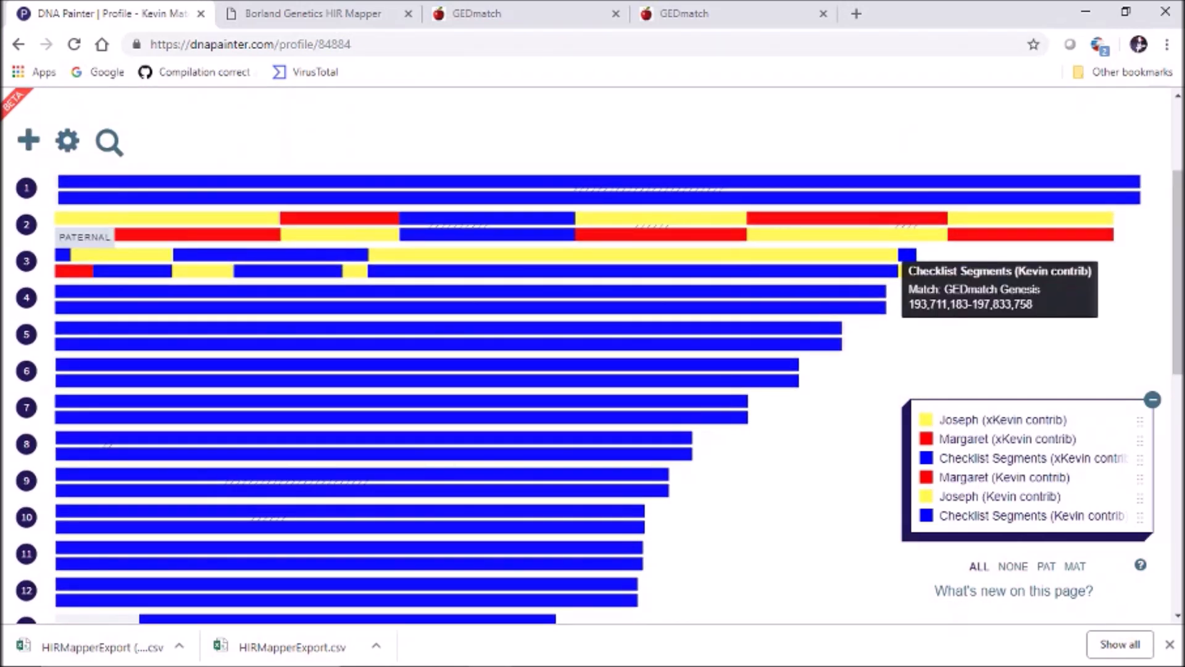
mouse_move(907, 271)
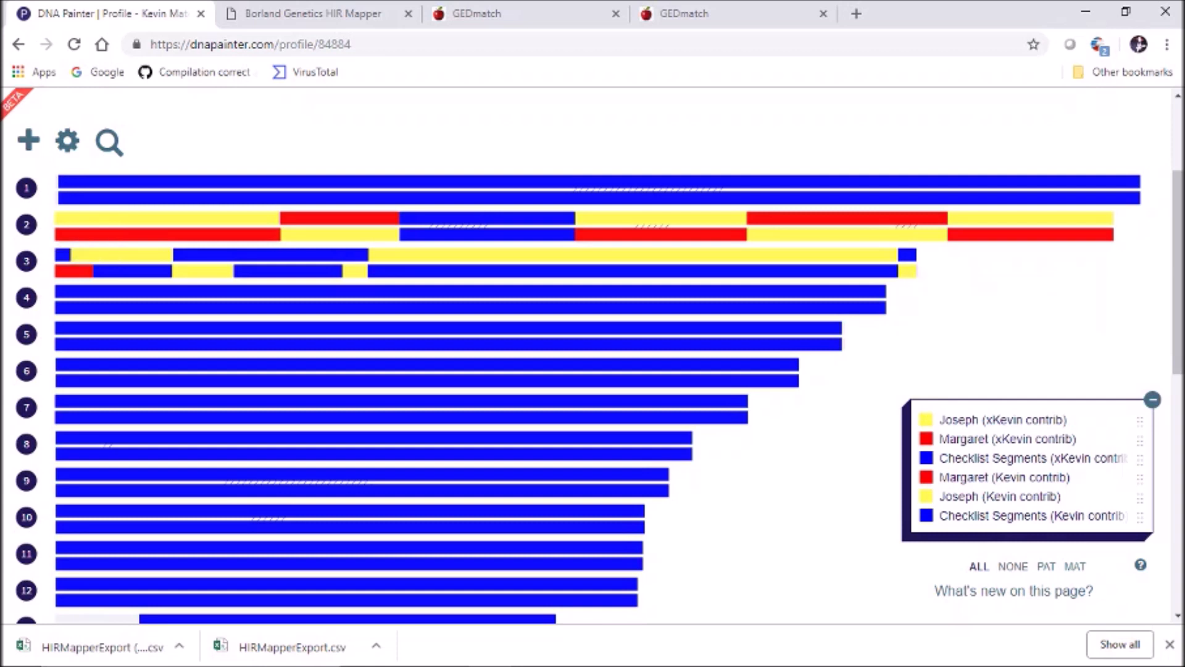
click(907, 254)
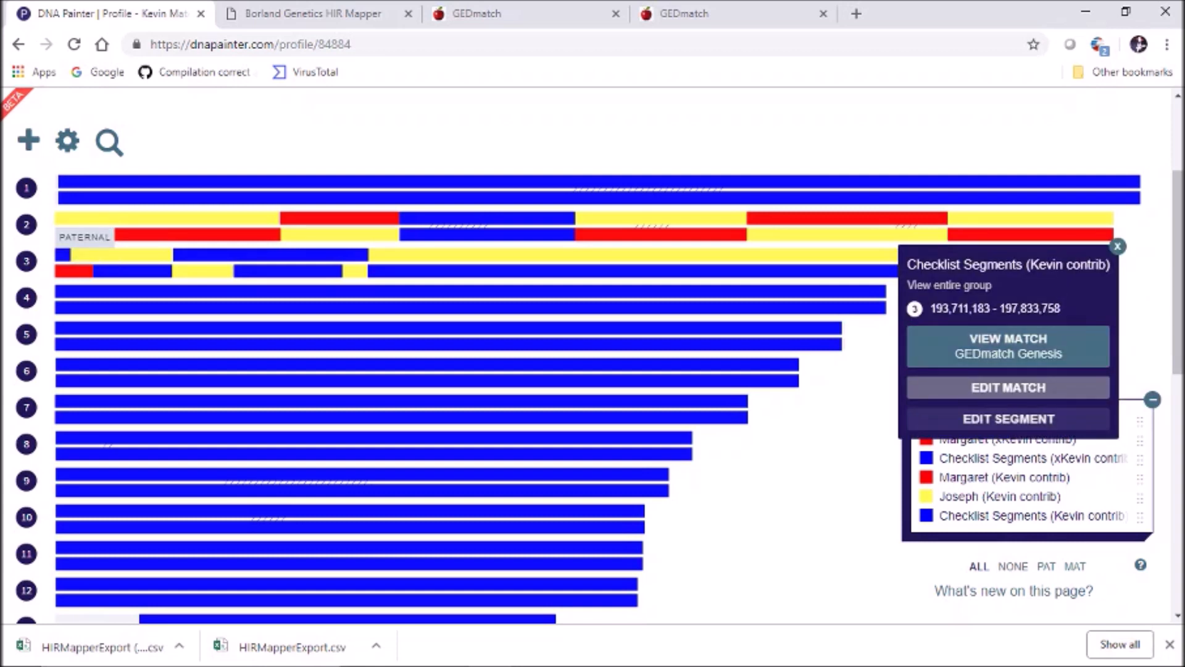
click(1008, 419)
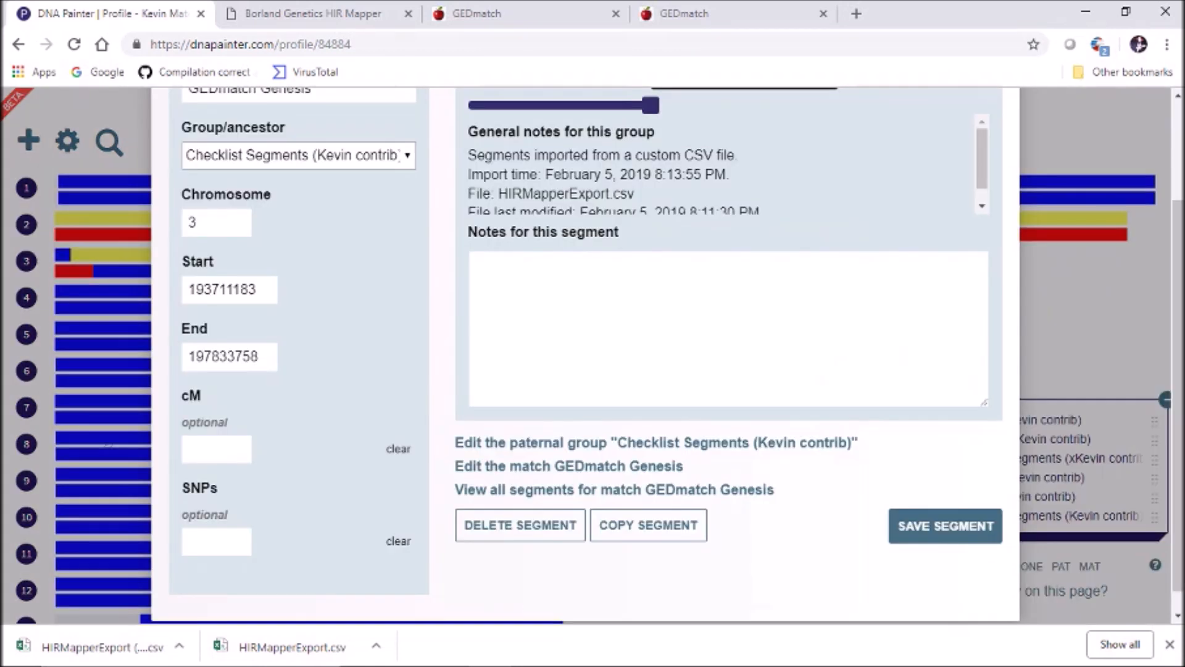
click(298, 155)
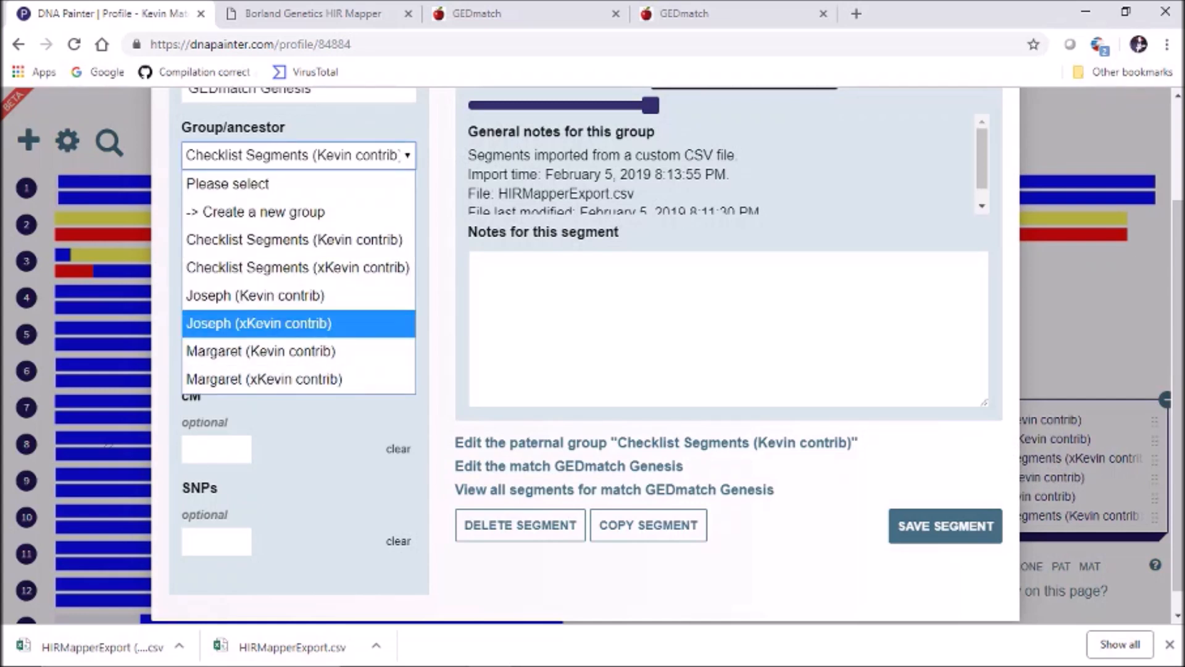
click(261, 350)
click(945, 525)
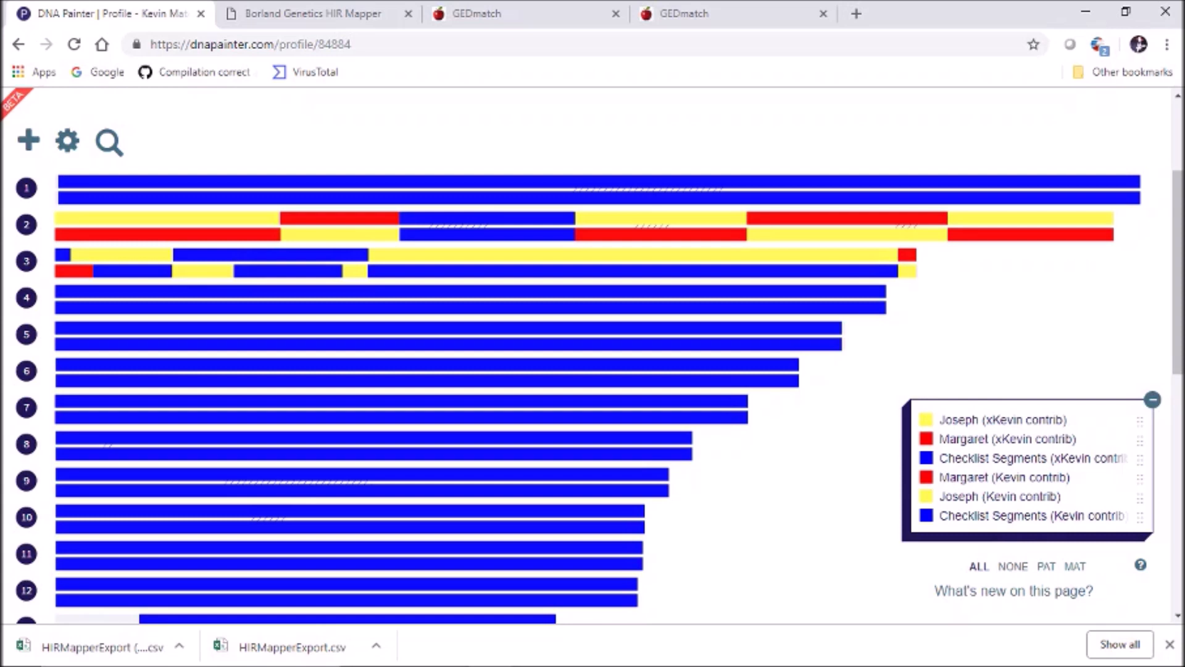
Assign a maternal segment and 135,054,140–144,643,318 to Margaret (xKevin contrib)
click(757, 270)
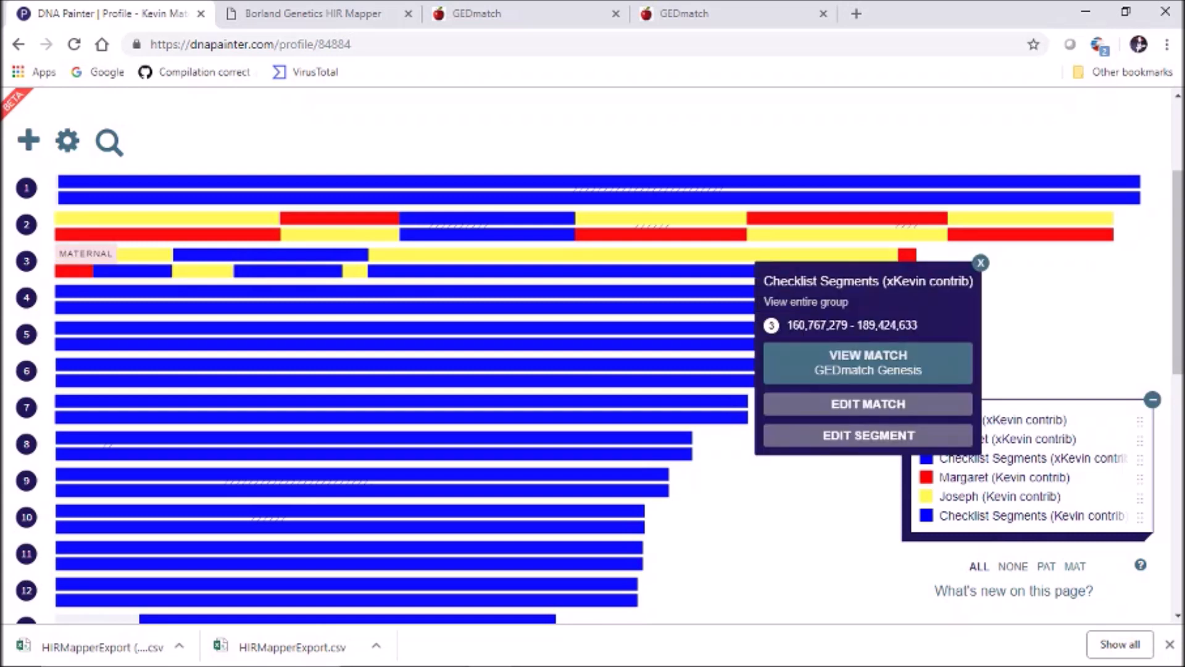
click(862, 436)
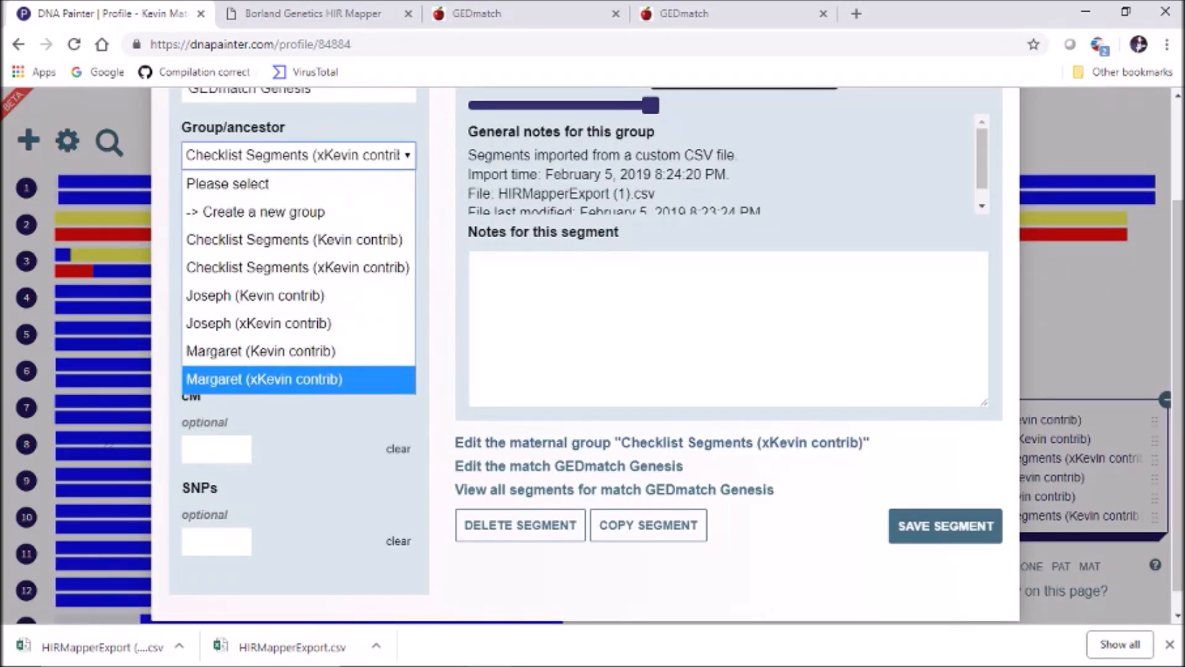
click(264, 378)
click(945, 526)
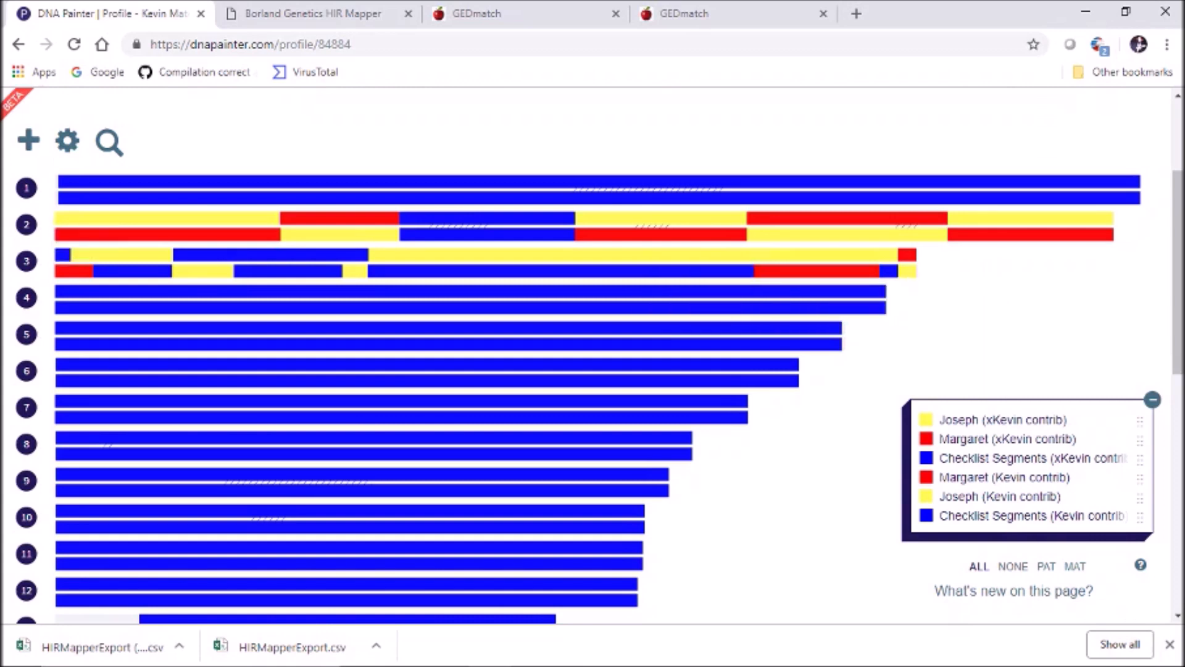
click(664, 271)
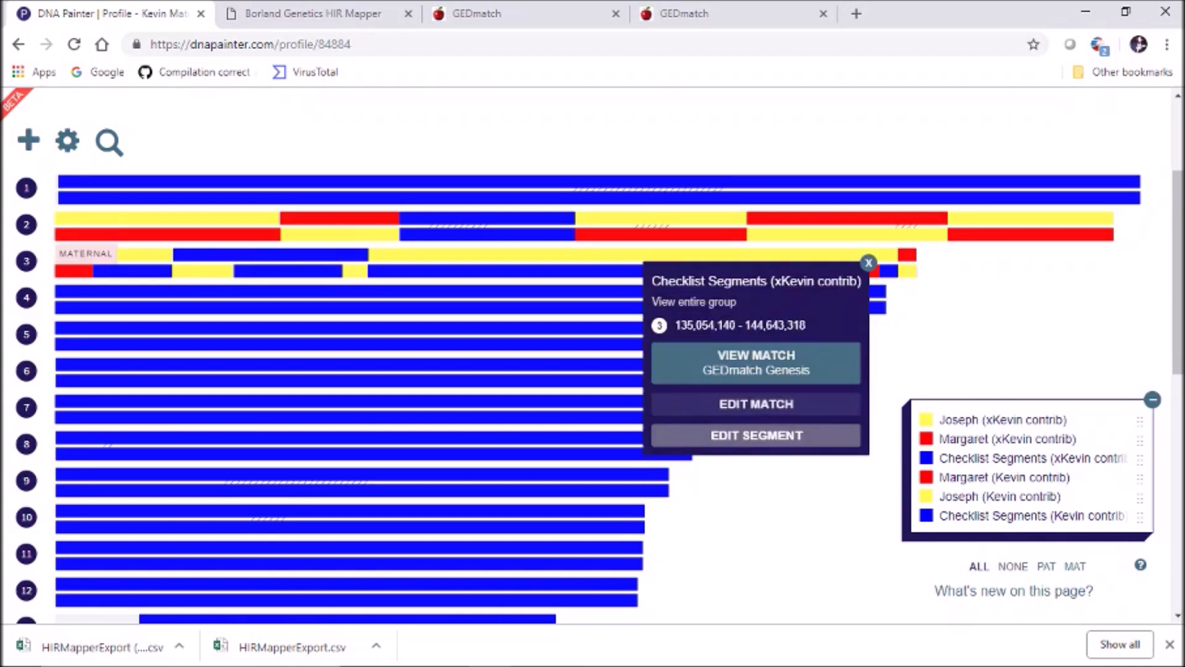
click(756, 435)
click(298, 155)
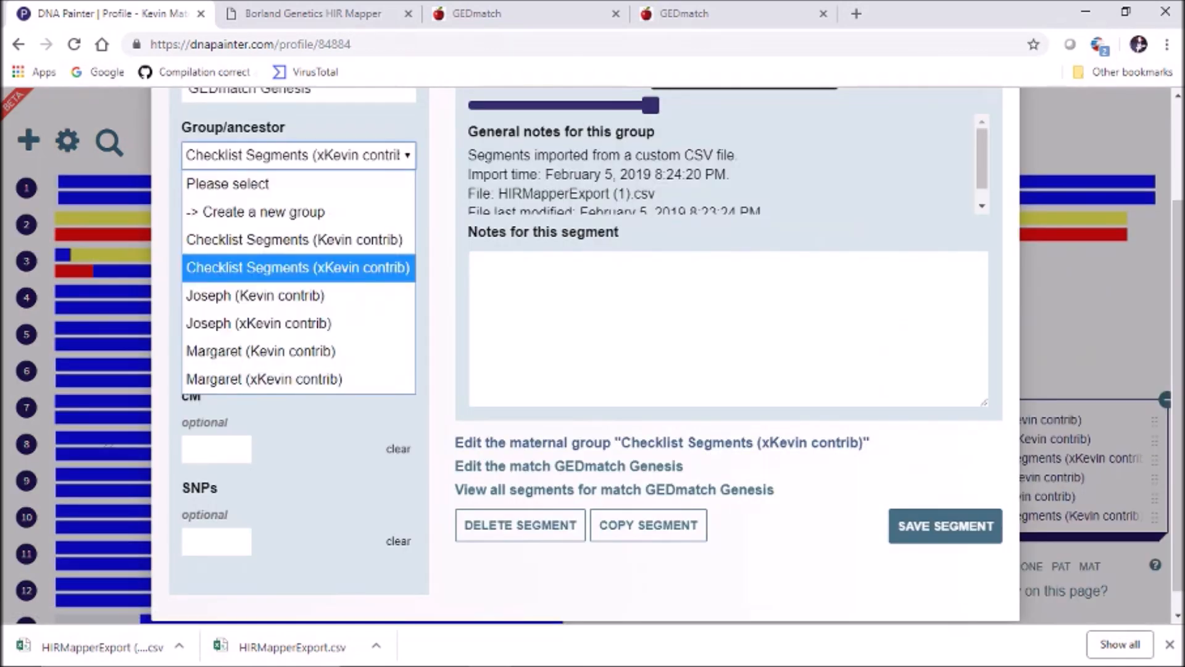
click(265, 378)
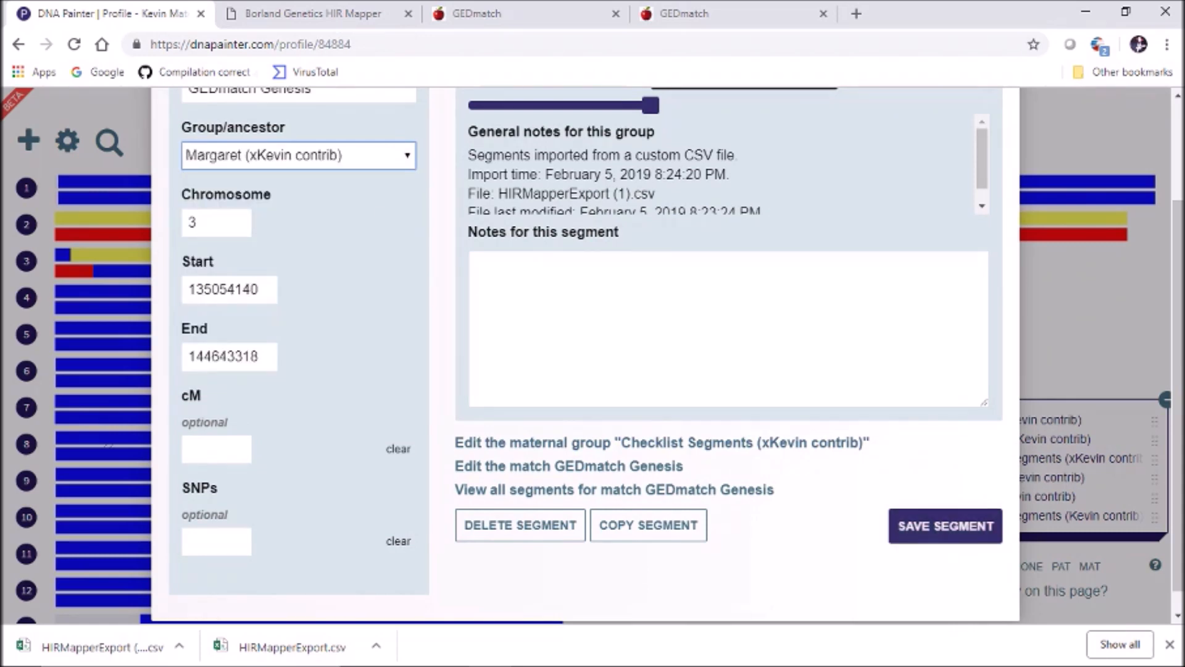
click(945, 525)
Assign segments 144,643,319–160,767,278 and 109,510,474–125,868,512 to Margaret (xKevin contrib)
click(710, 270)
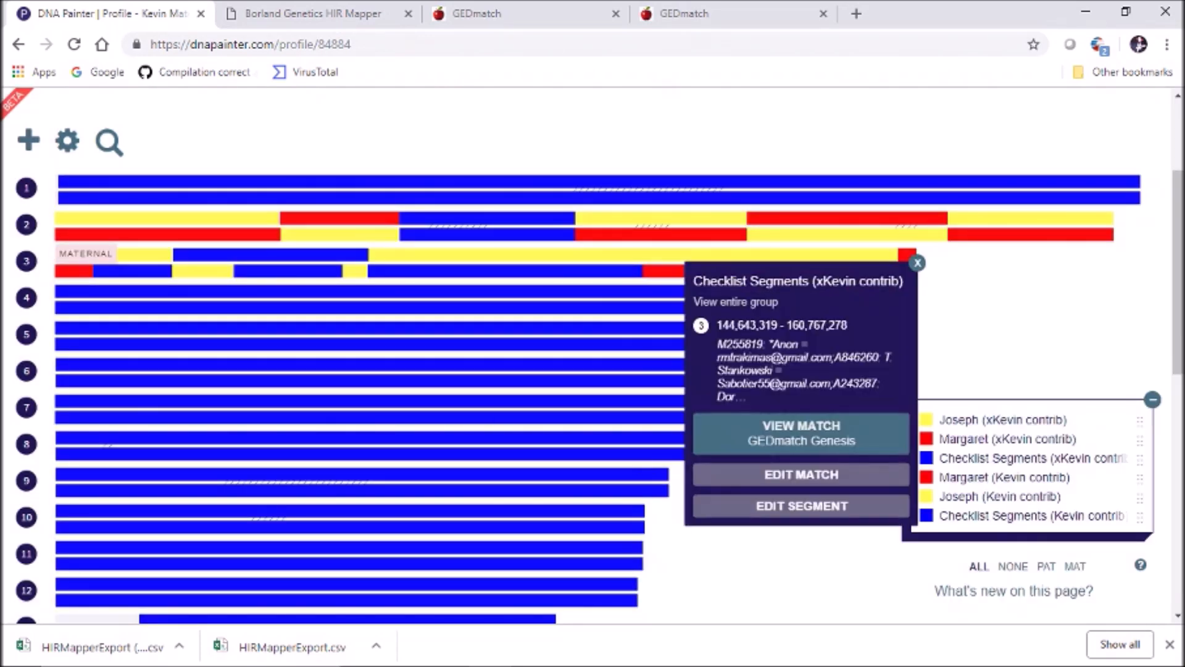
click(802, 506)
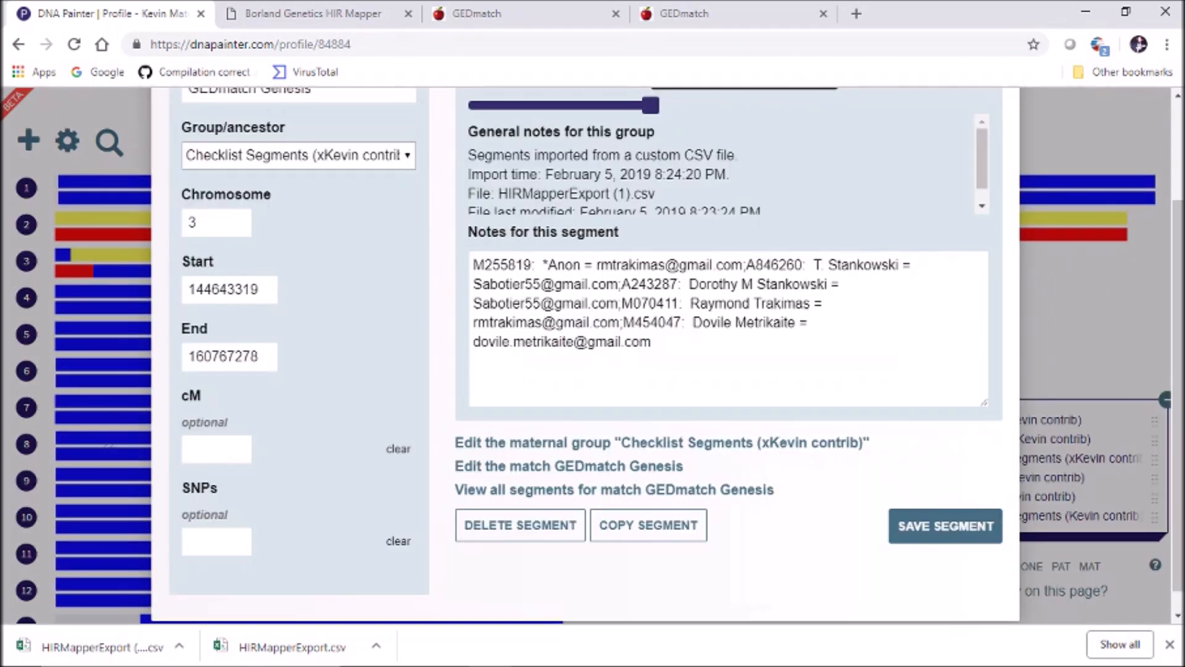
click(299, 155)
click(264, 379)
click(944, 526)
click(564, 271)
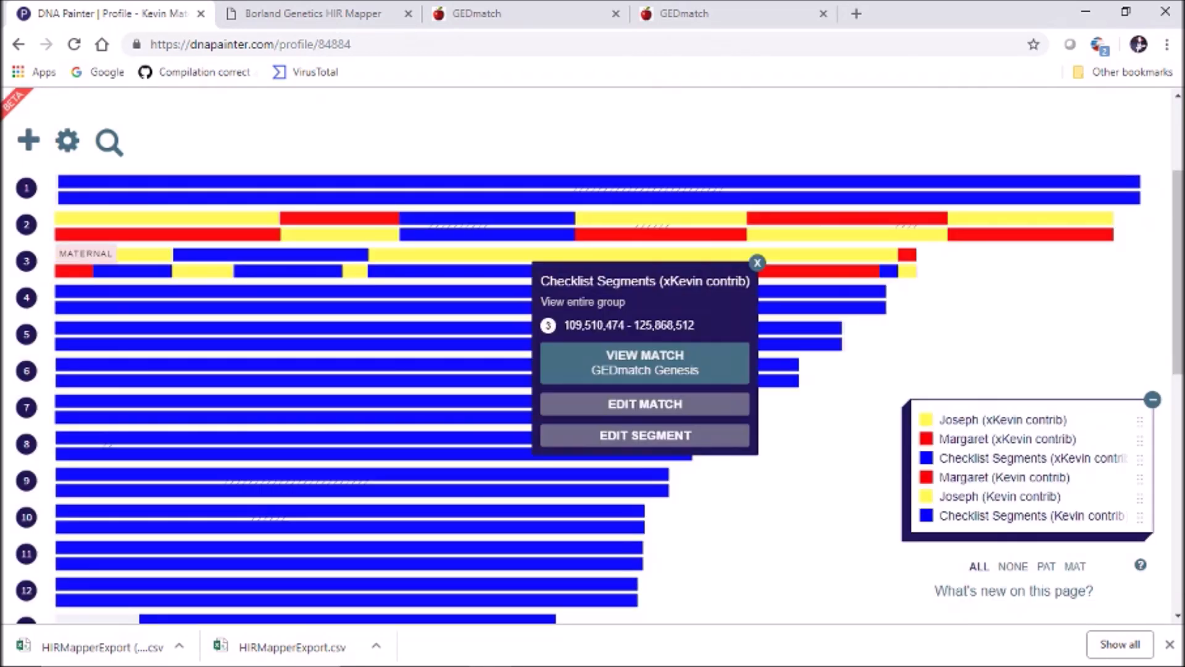
click(645, 435)
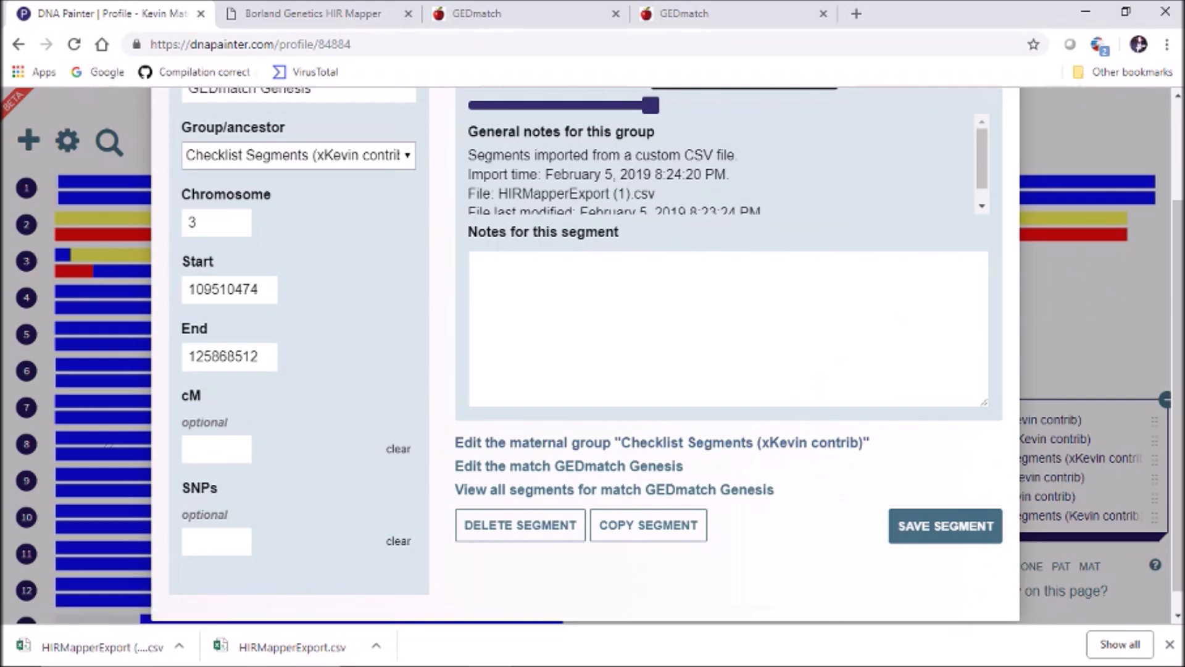
click(298, 155)
click(264, 379)
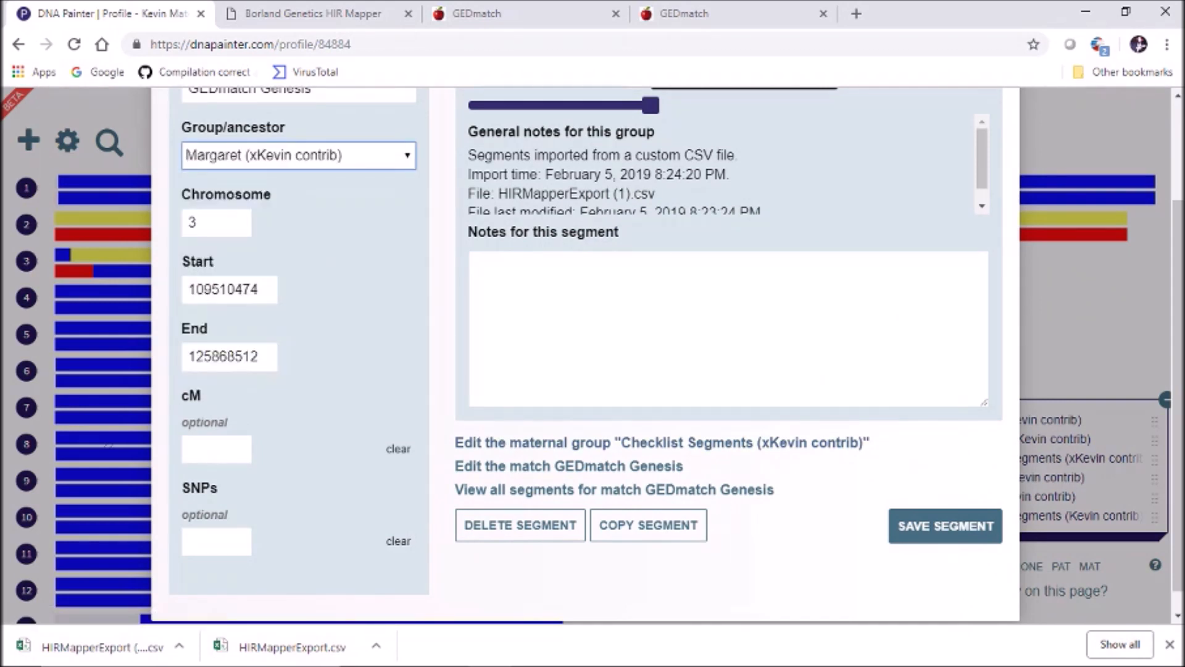
click(945, 526)
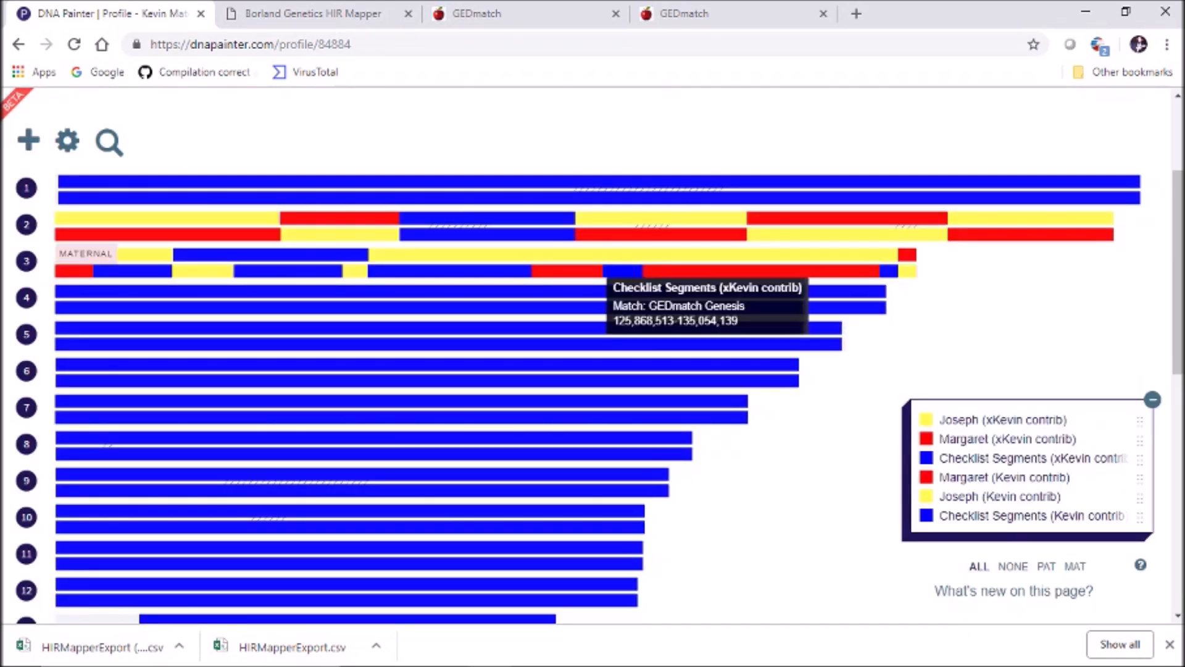
Assign segments 125,868,513–135,054,139 and 189,424,634–193,698,518 to Margaret (xKevin contrib)
click(603, 270)
click(716, 453)
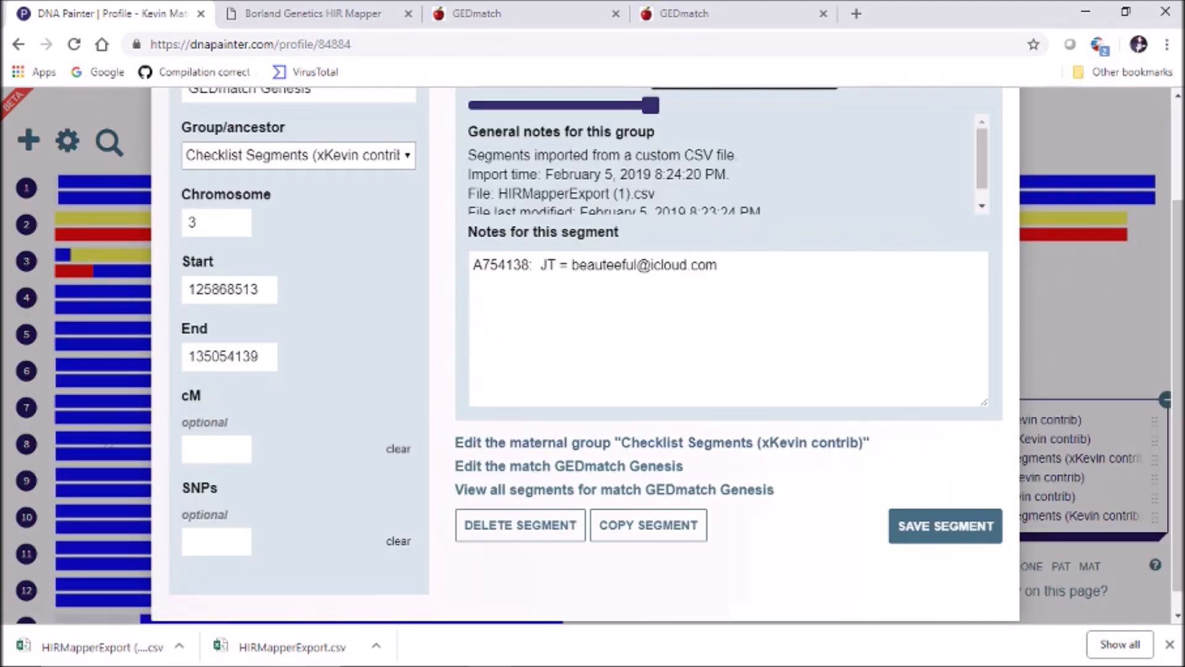
click(298, 155)
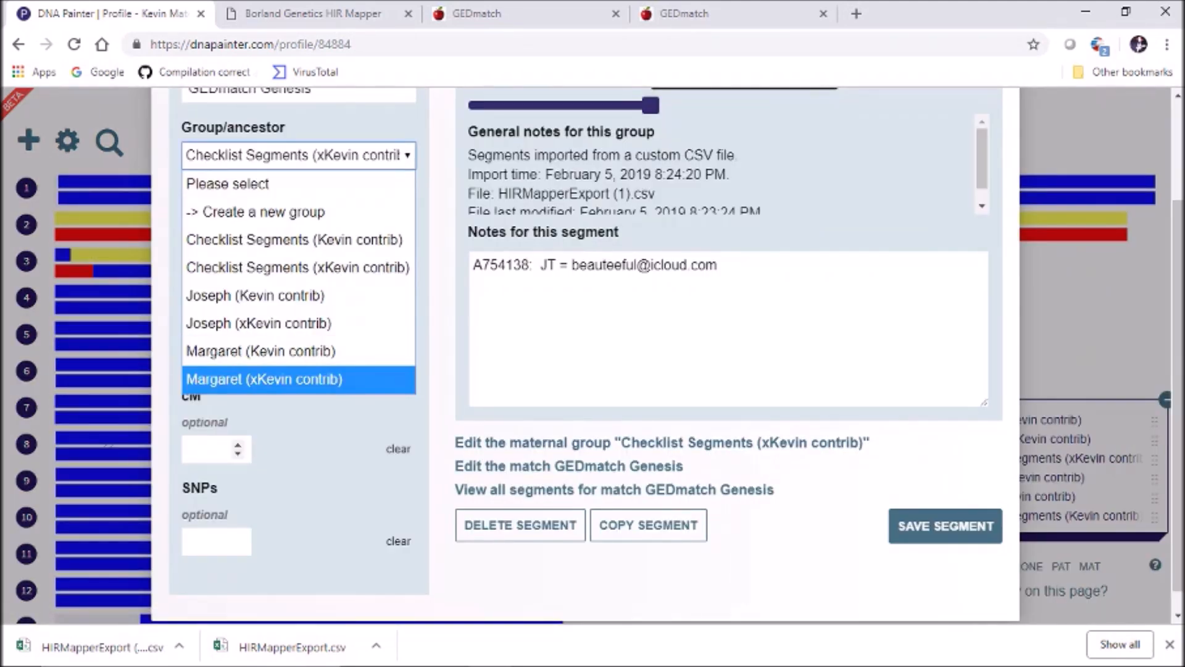
click(264, 379)
click(944, 525)
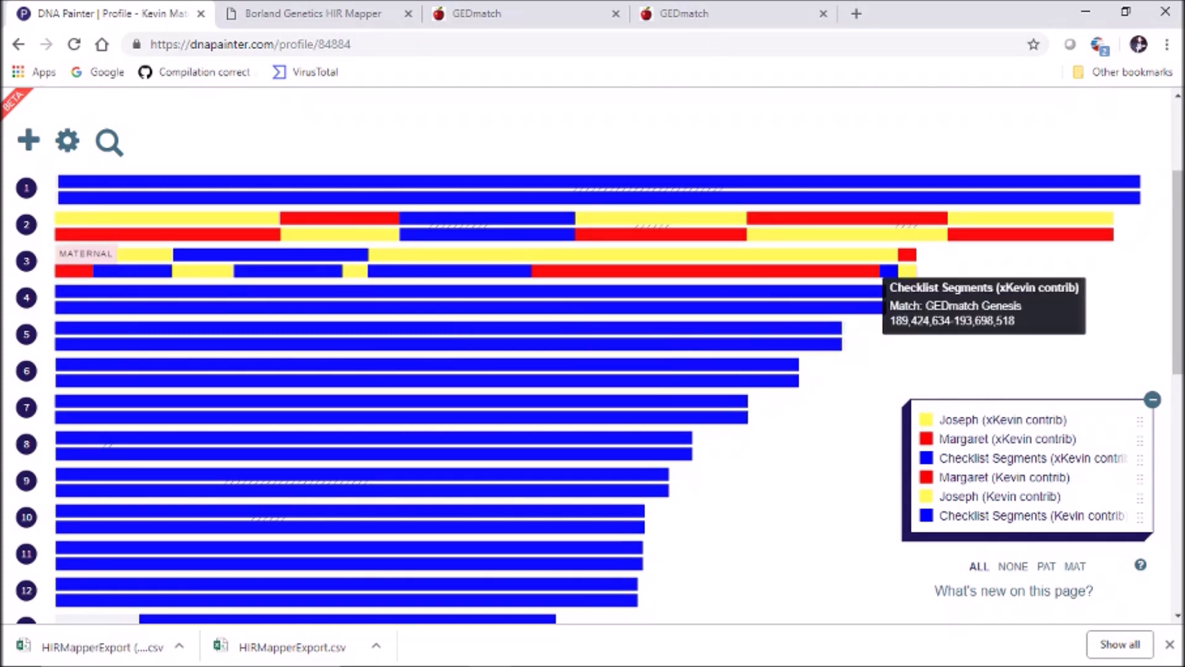
click(888, 271)
click(994, 467)
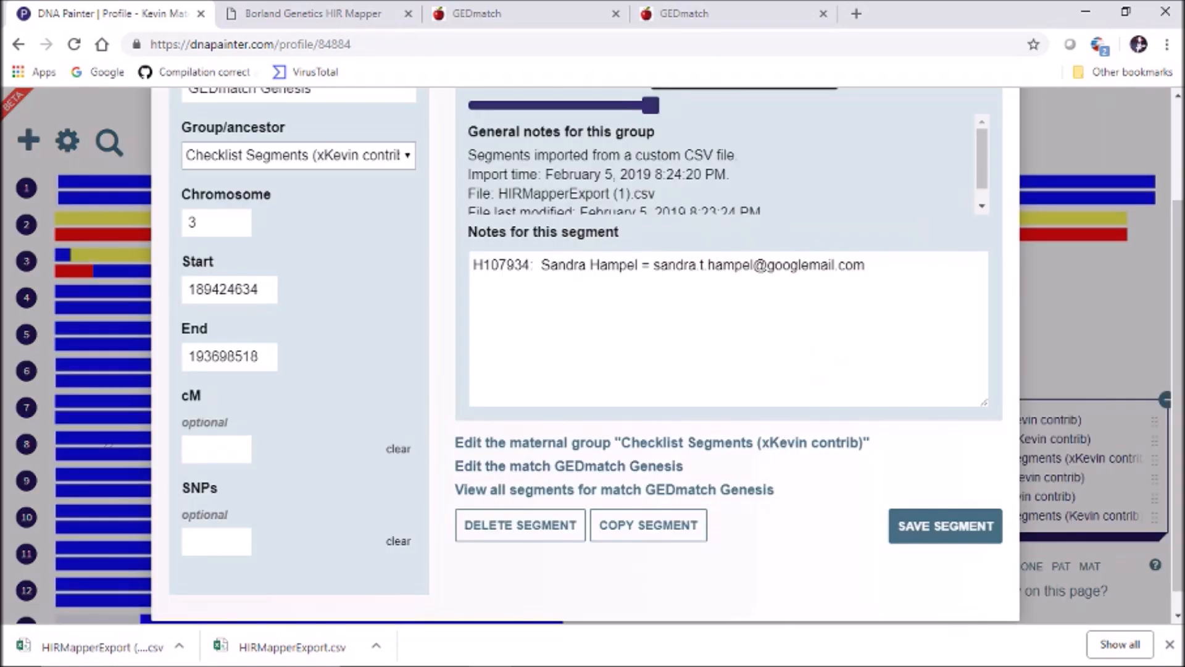
click(299, 155)
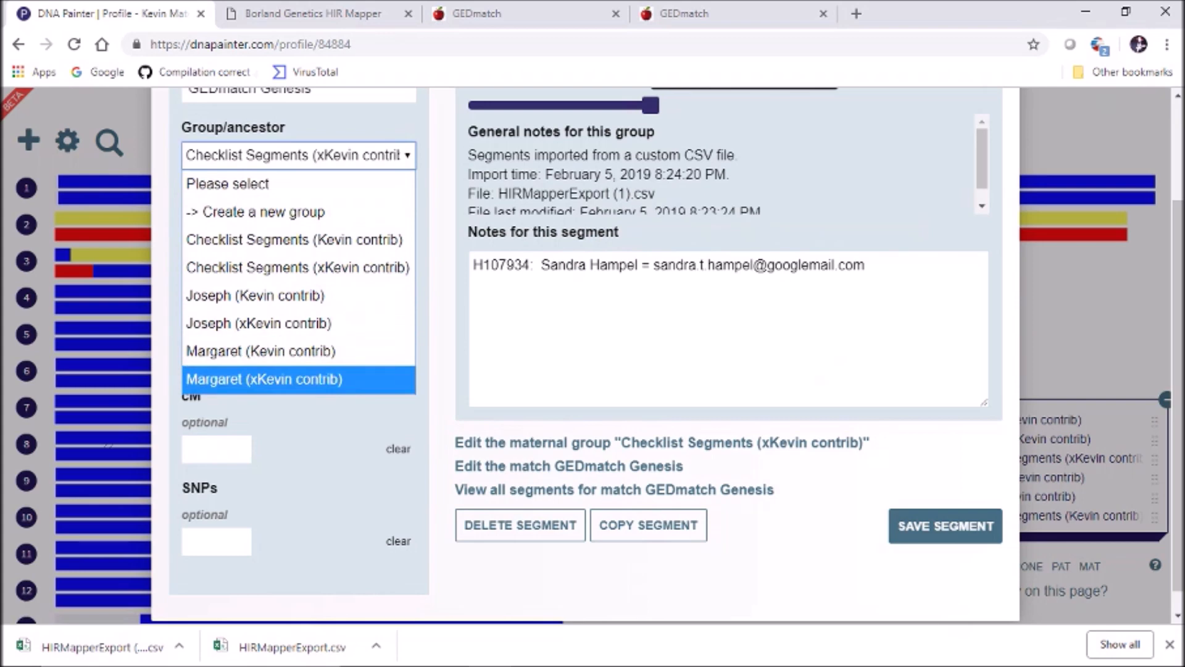
click(265, 379)
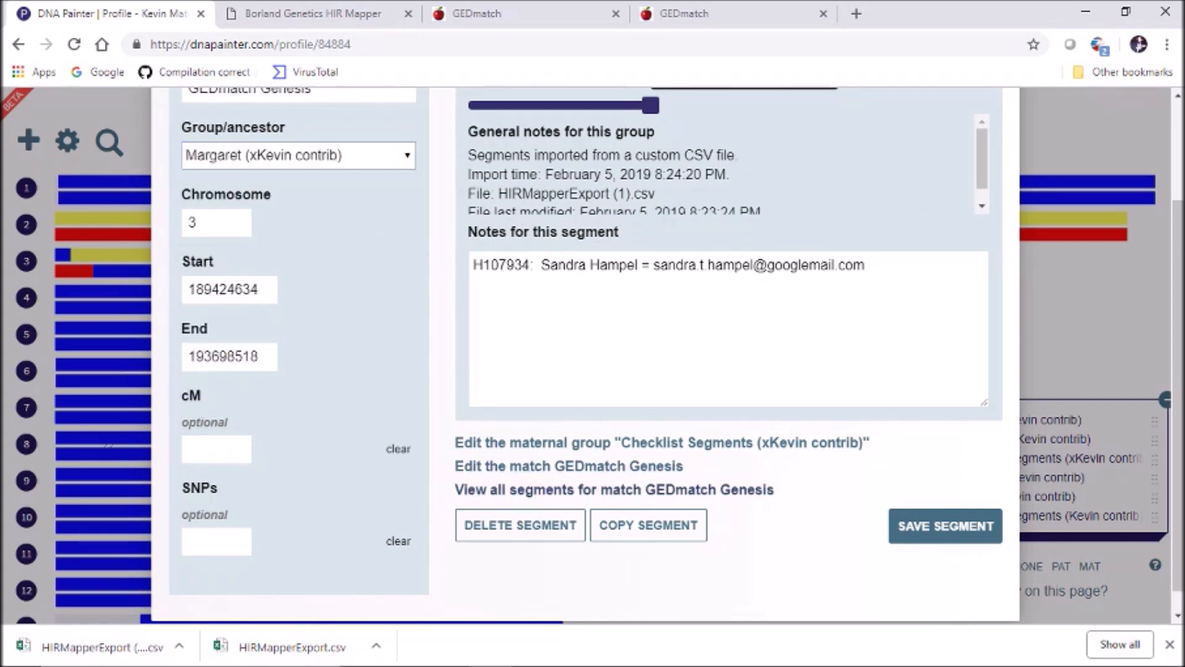
click(945, 526)
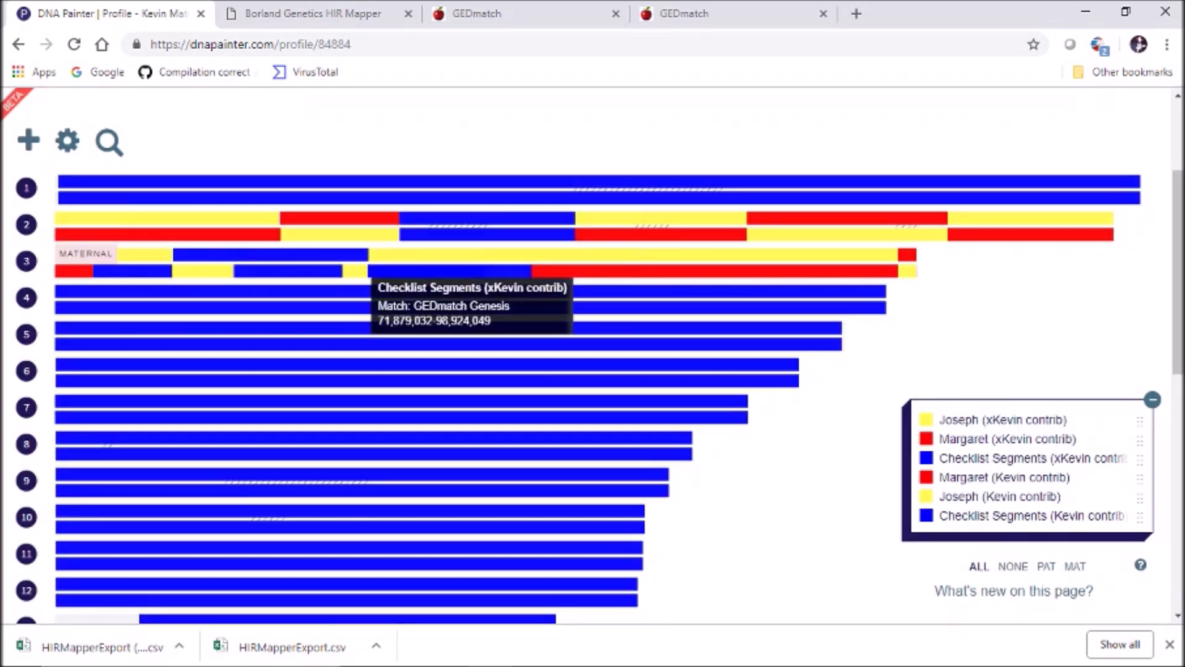
Assign segments 71,879,032–98,924,049 and 98,924,050–109,510,473 to Margaret (xKevin contrib)
click(370, 271)
click(481, 435)
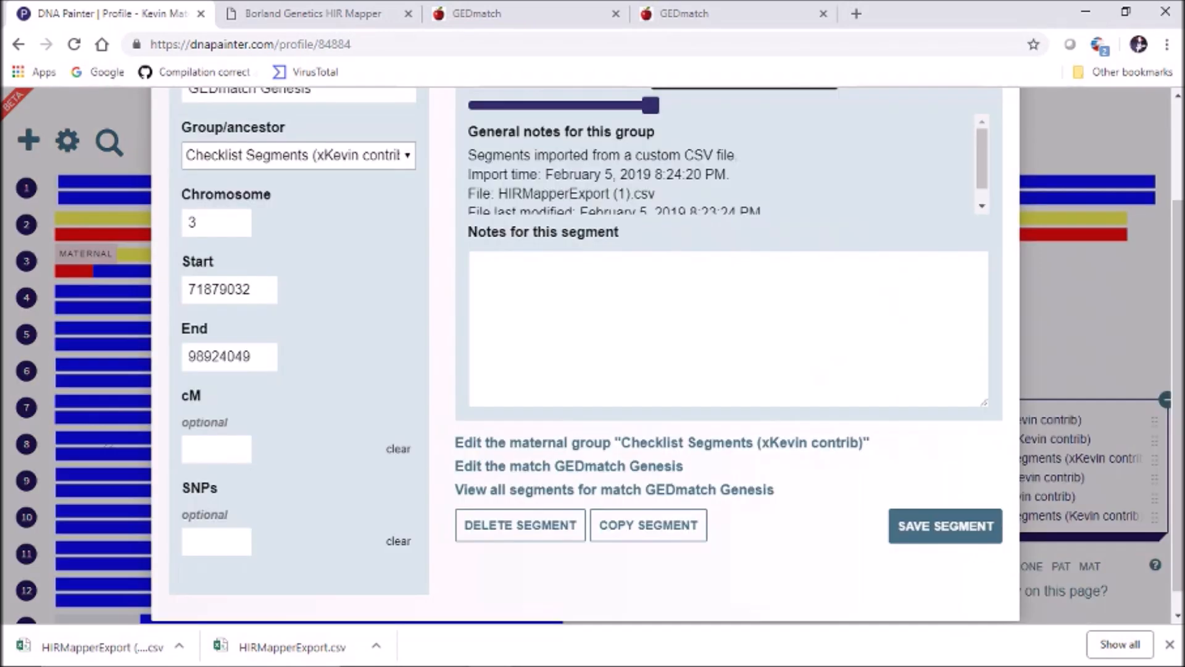
click(299, 155)
click(264, 379)
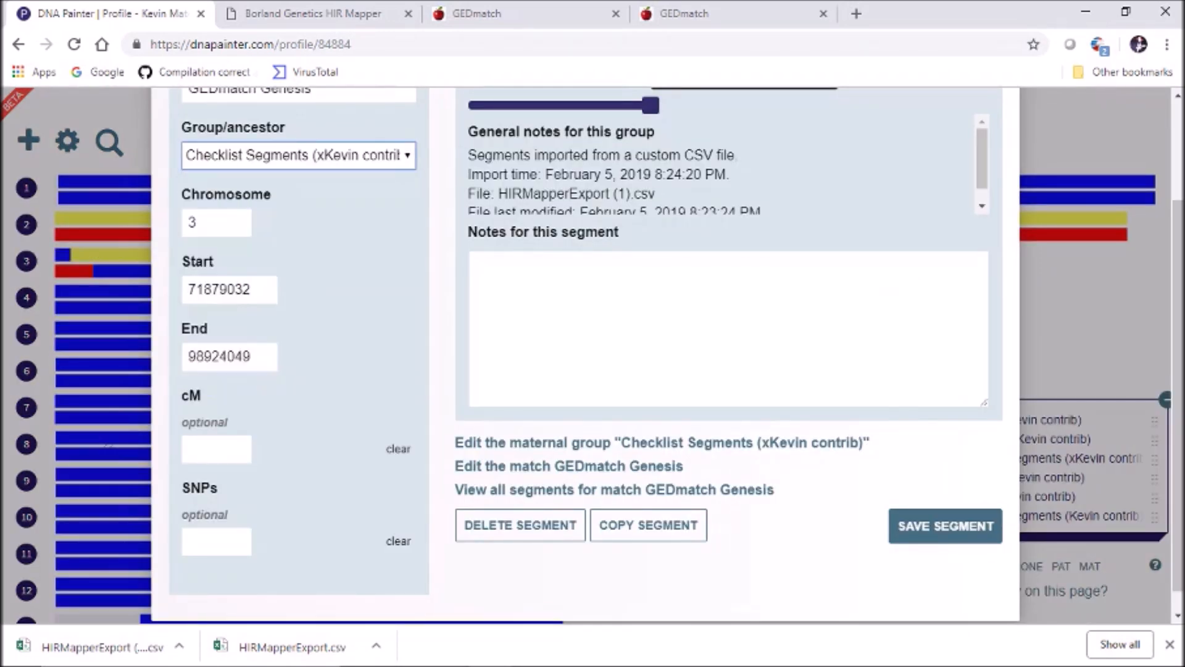
click(945, 525)
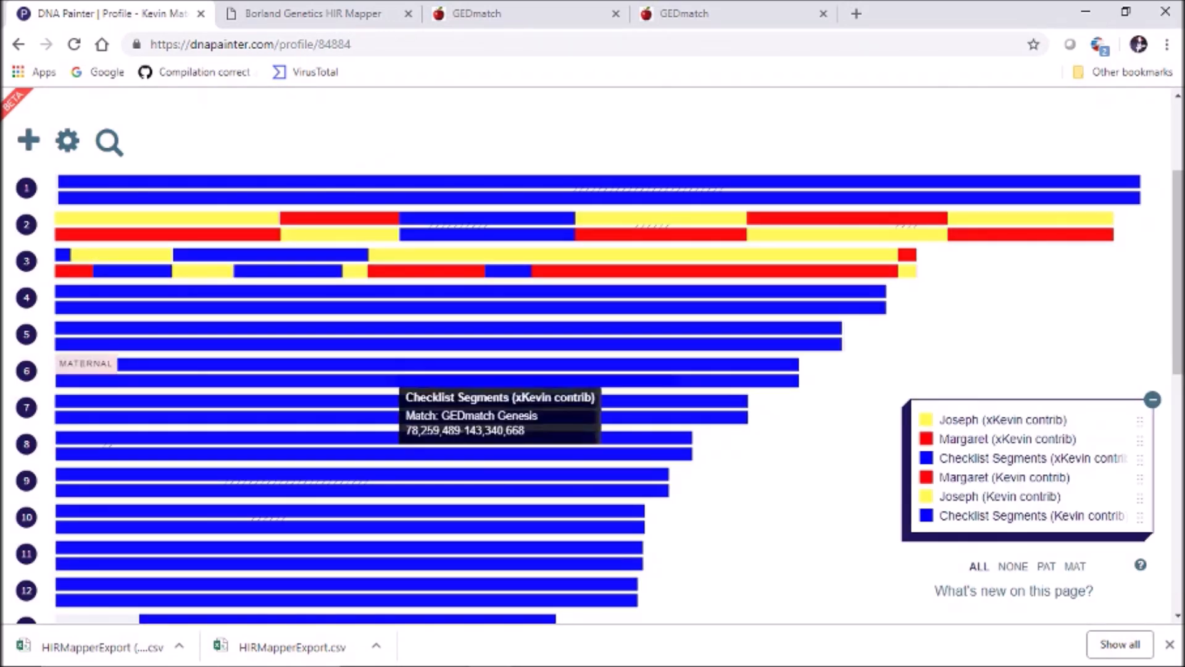
click(508, 270)
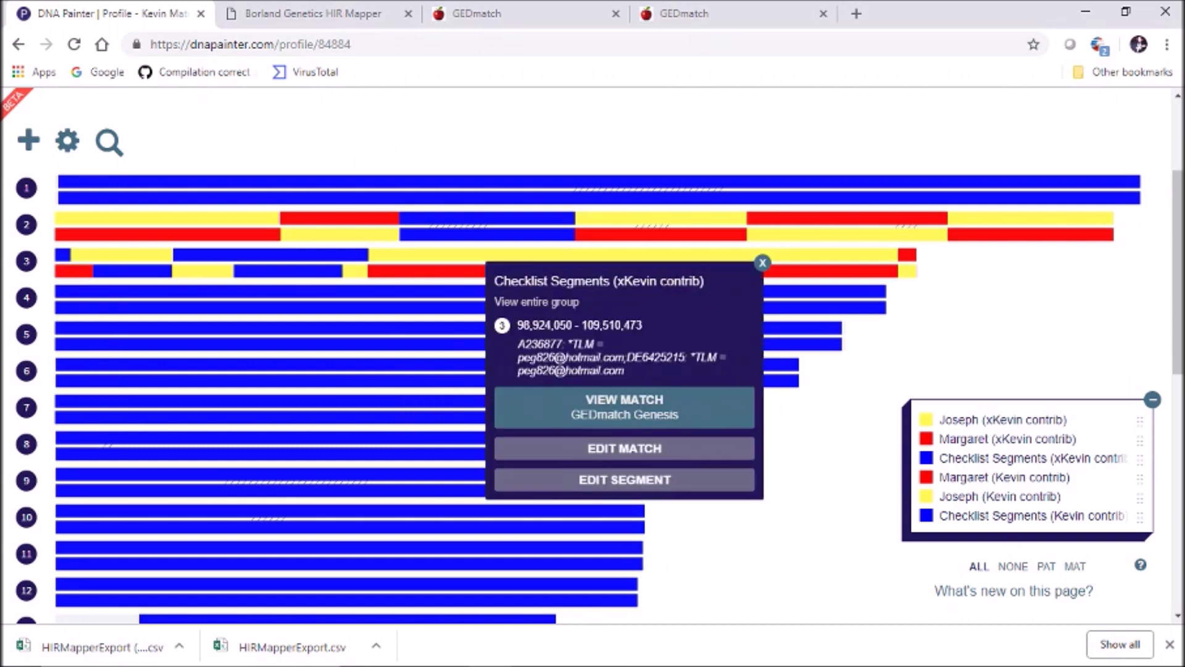
click(625, 480)
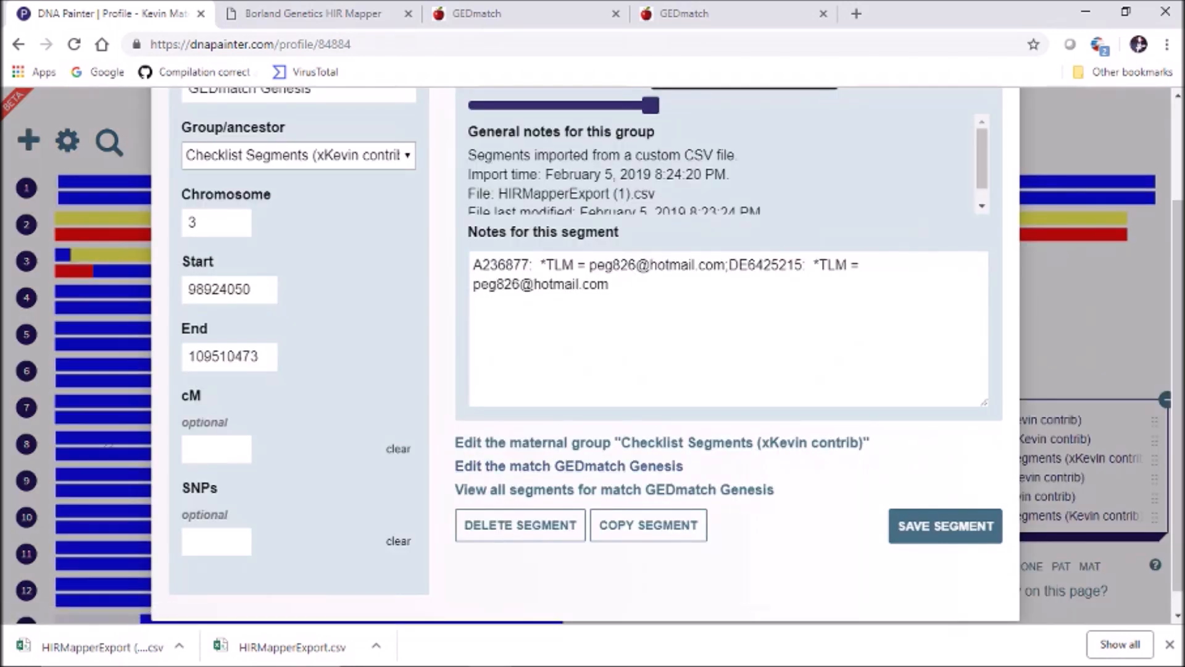
click(298, 156)
click(278, 379)
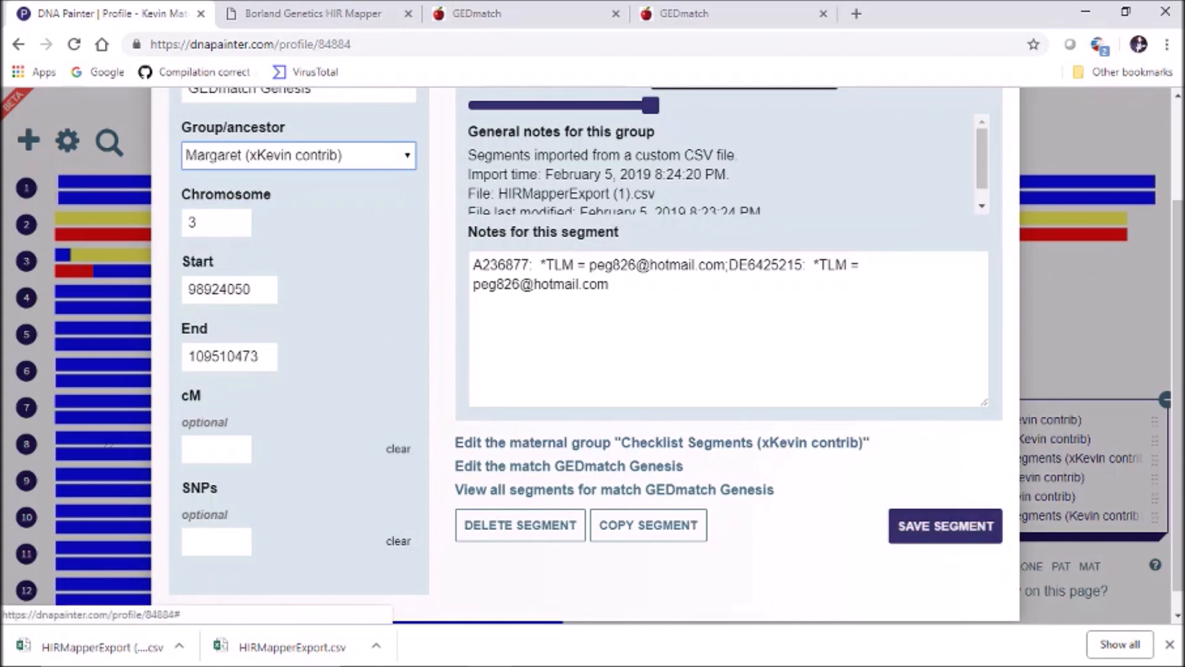
click(944, 525)
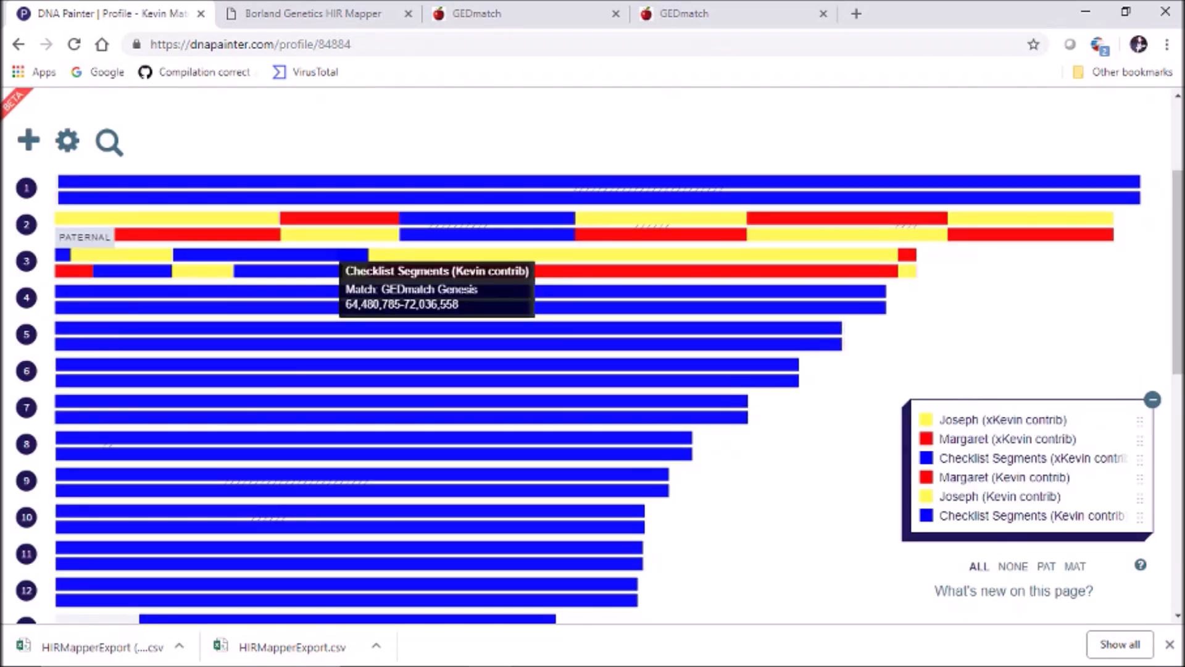
Move paternal segment 64,480,785–72,036,558 and one more segment into Margaret (Kevin contrib)
click(338, 270)
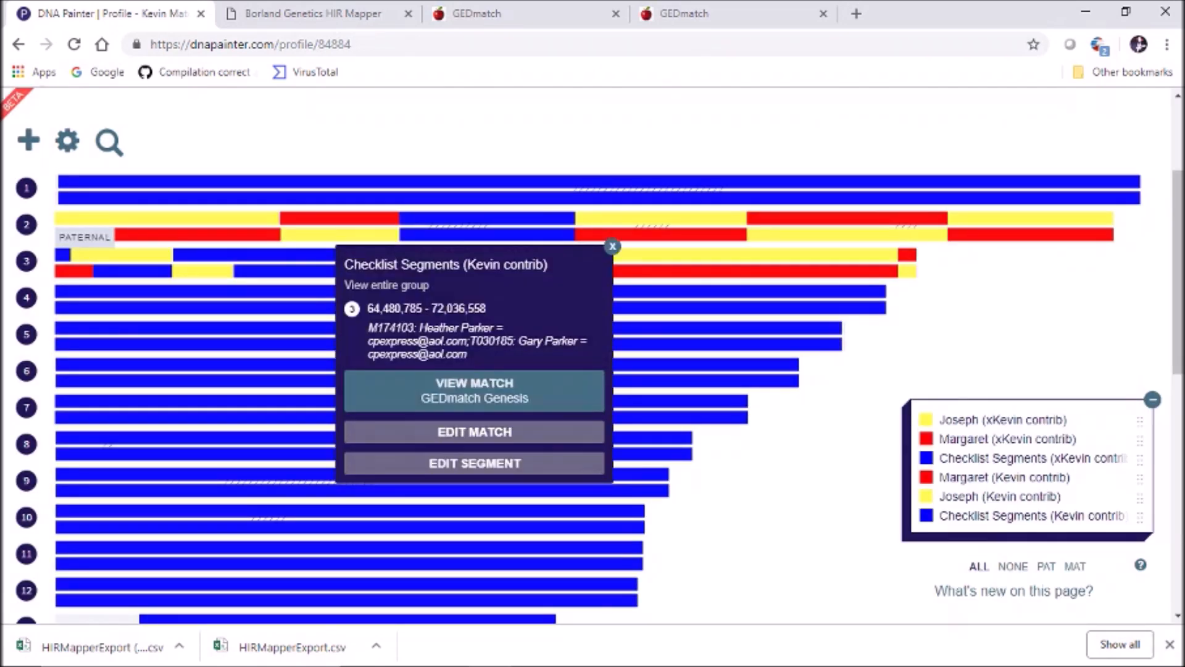
click(474, 463)
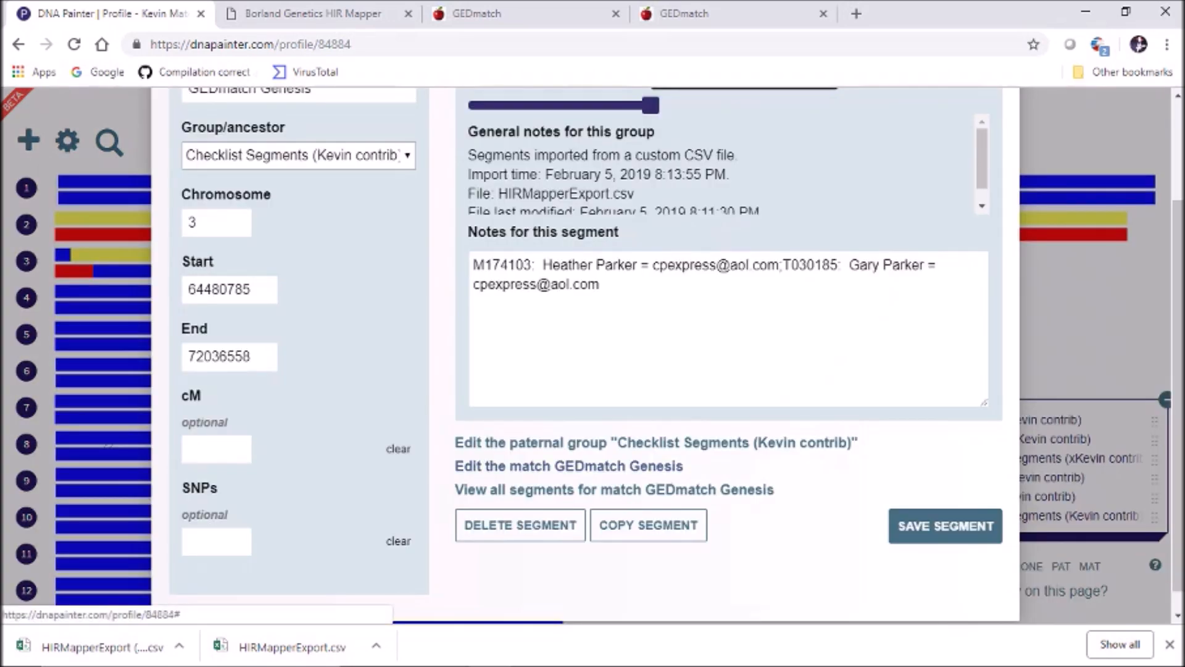
click(299, 155)
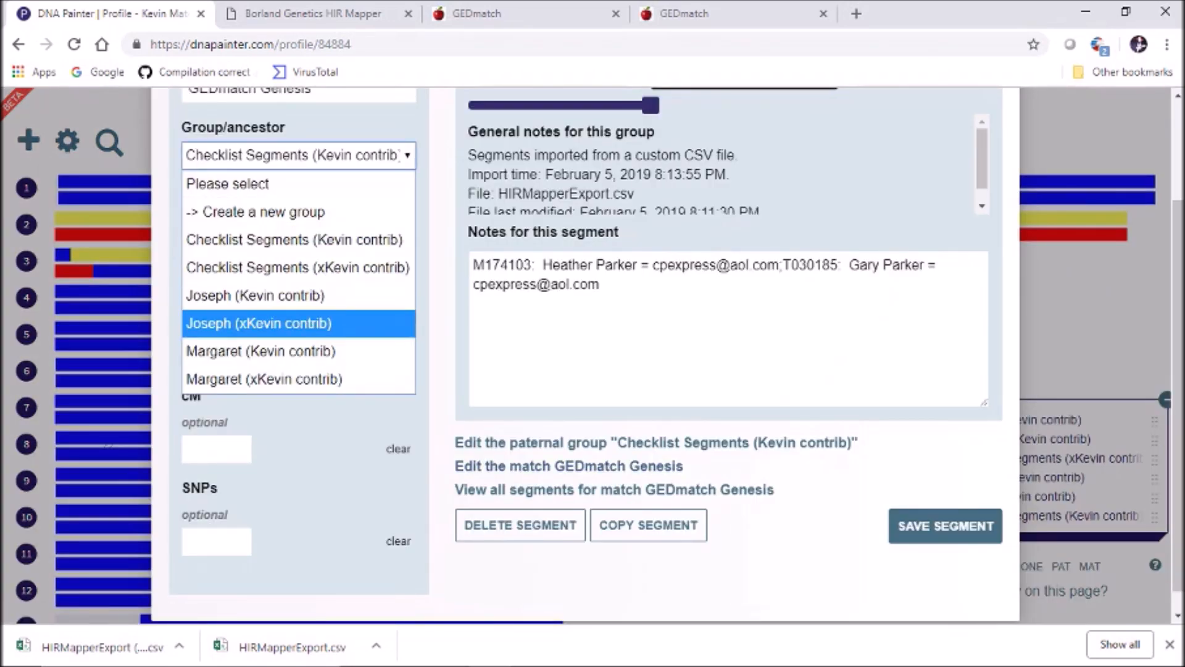
click(299, 351)
click(945, 526)
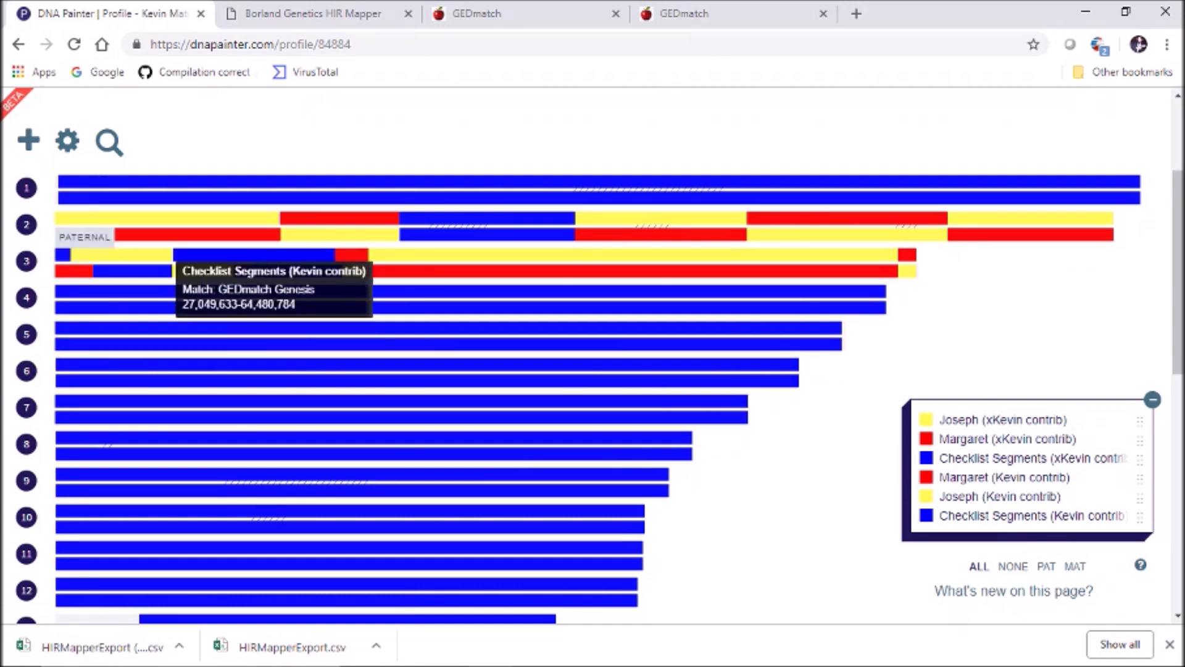
click(180, 255)
click(286, 418)
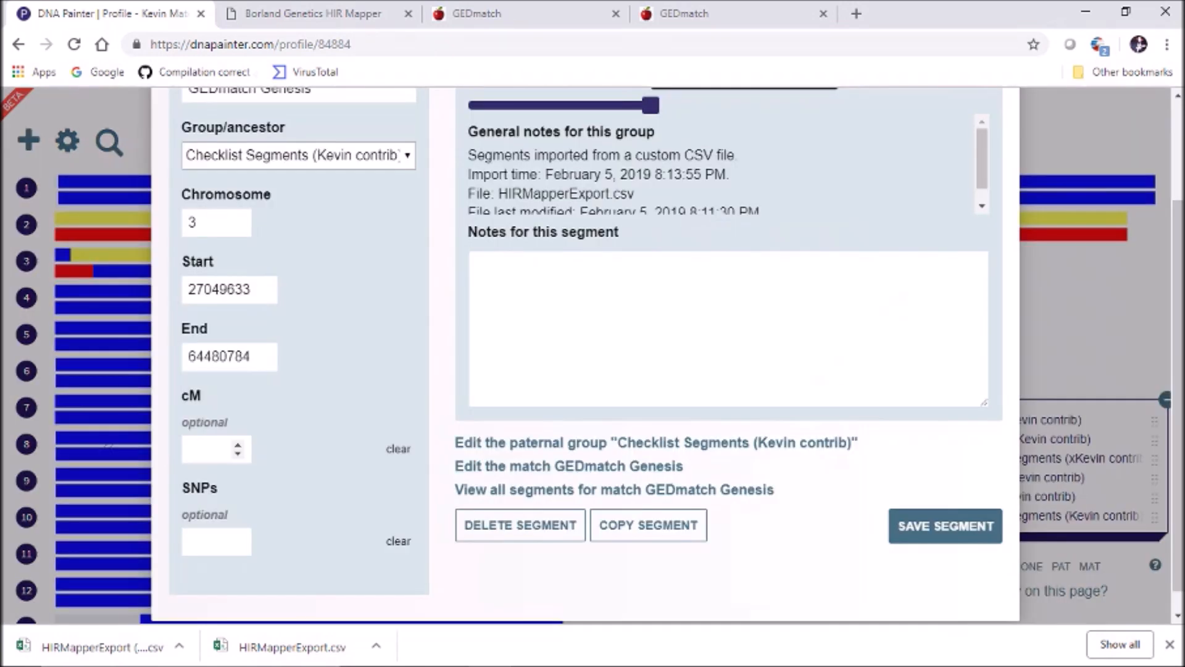
click(298, 155)
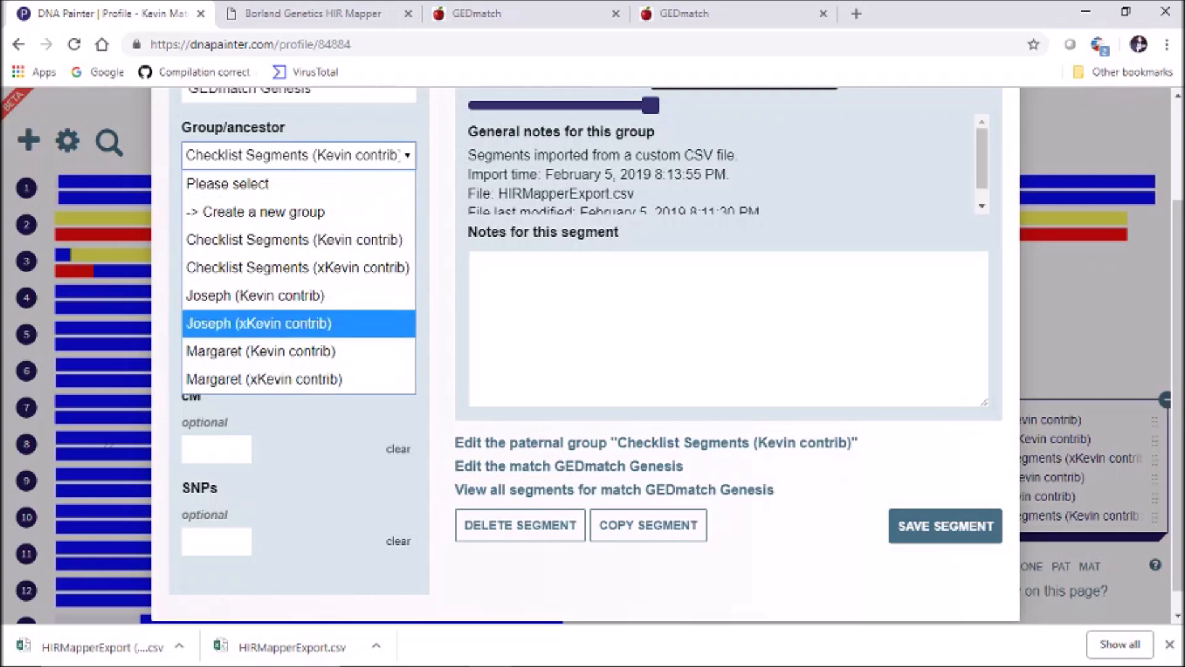
click(259, 348)
click(945, 525)
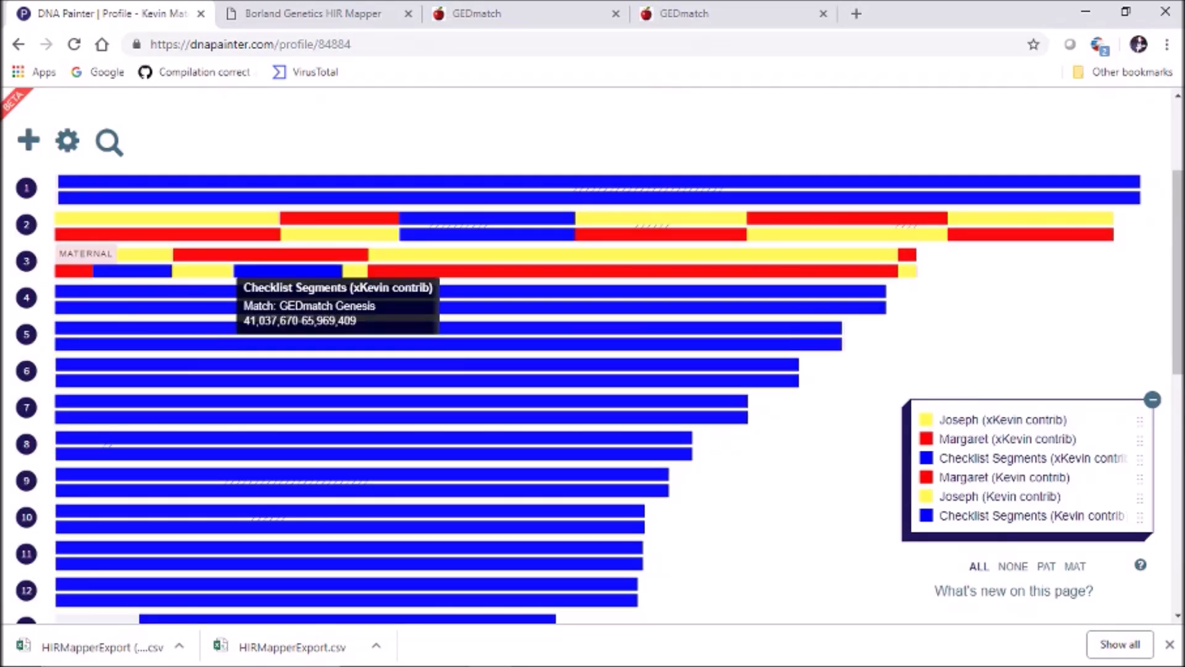
Put 41,037,670–65,969,409 in Joseph (xKevin contrib) and 19,640,746–26,903,892 in Margaret (xKevin contrib)
click(247, 272)
click(259, 435)
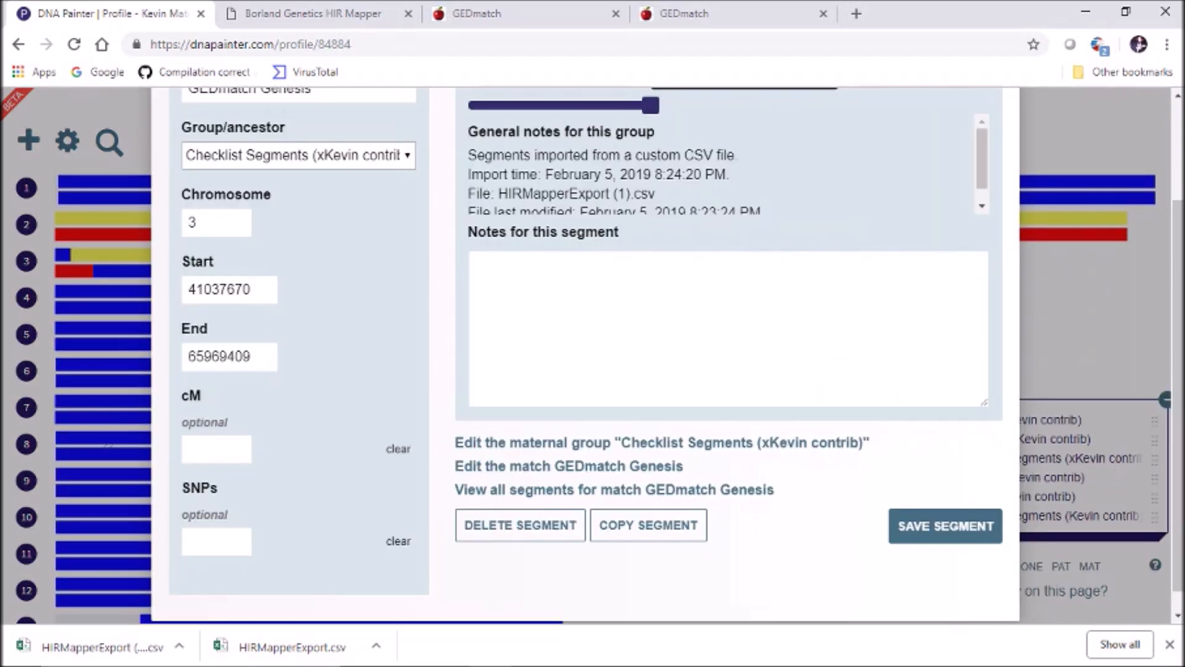
click(298, 155)
click(259, 323)
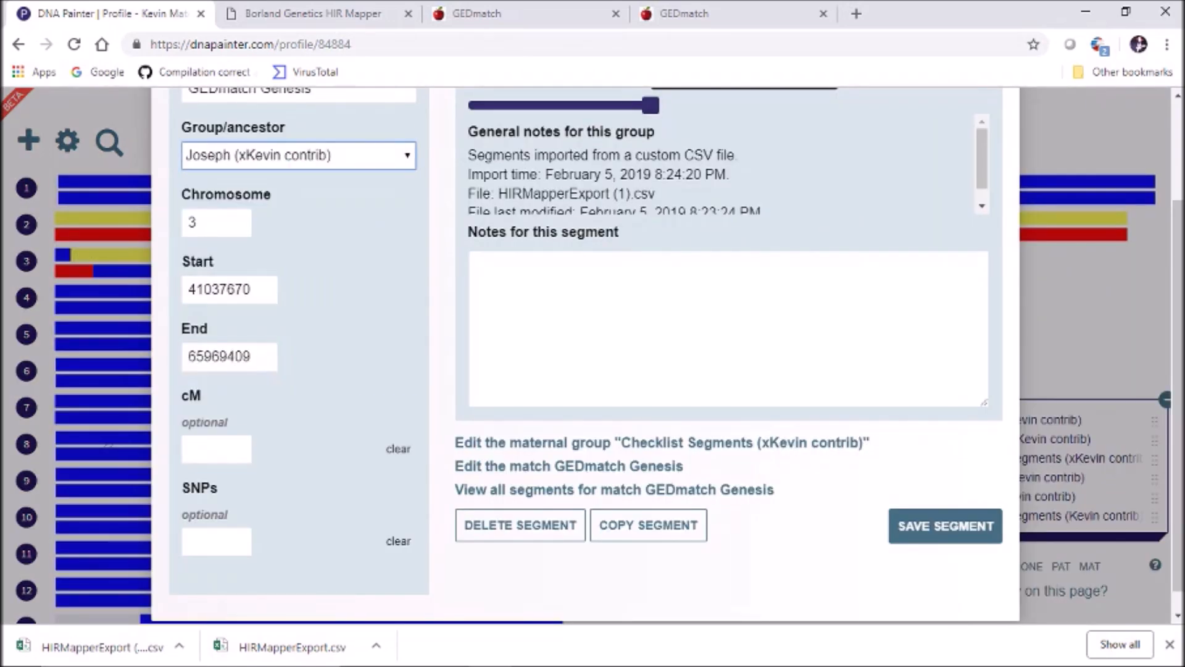
click(945, 525)
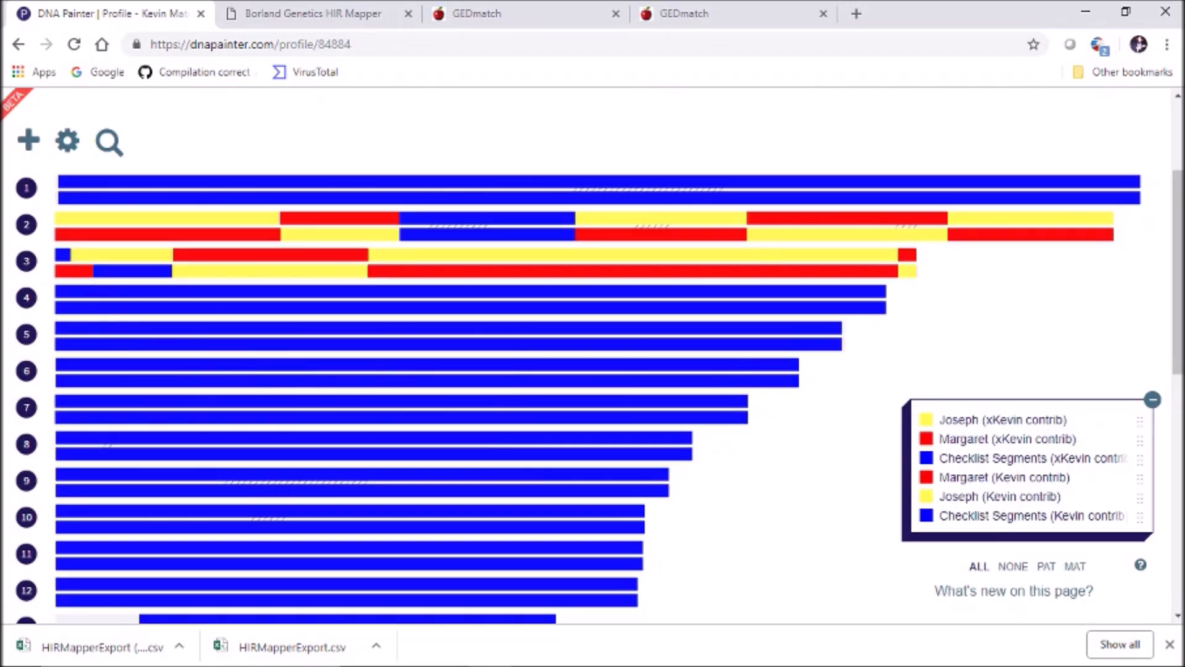
click(124, 270)
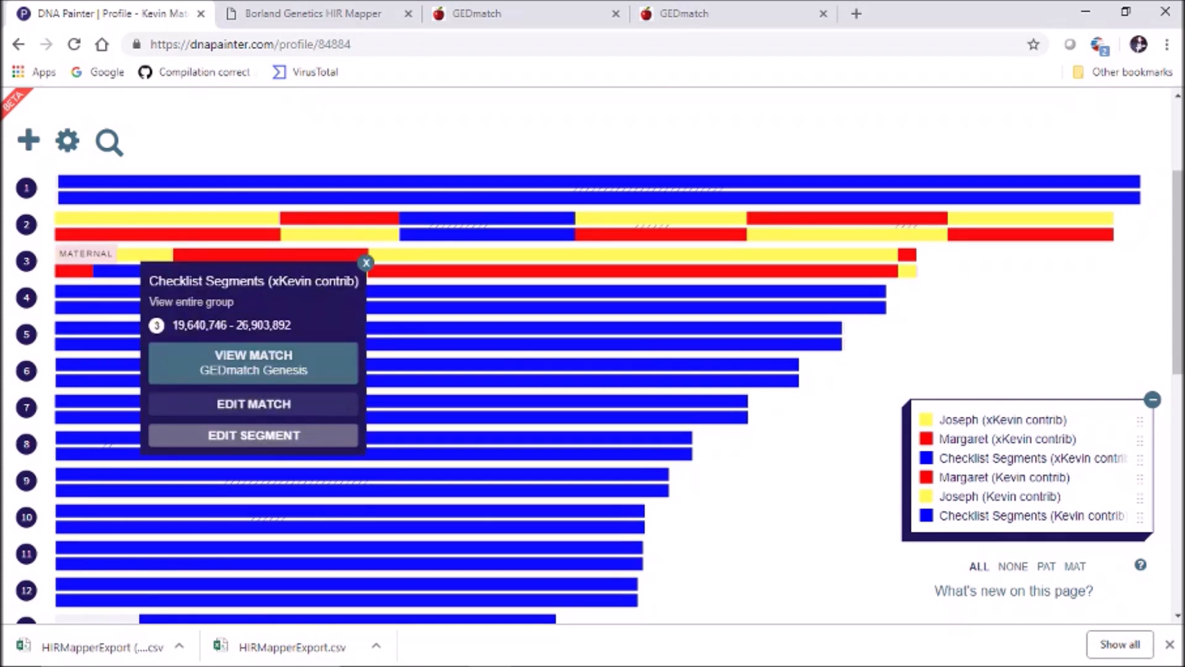
click(253, 435)
click(298, 155)
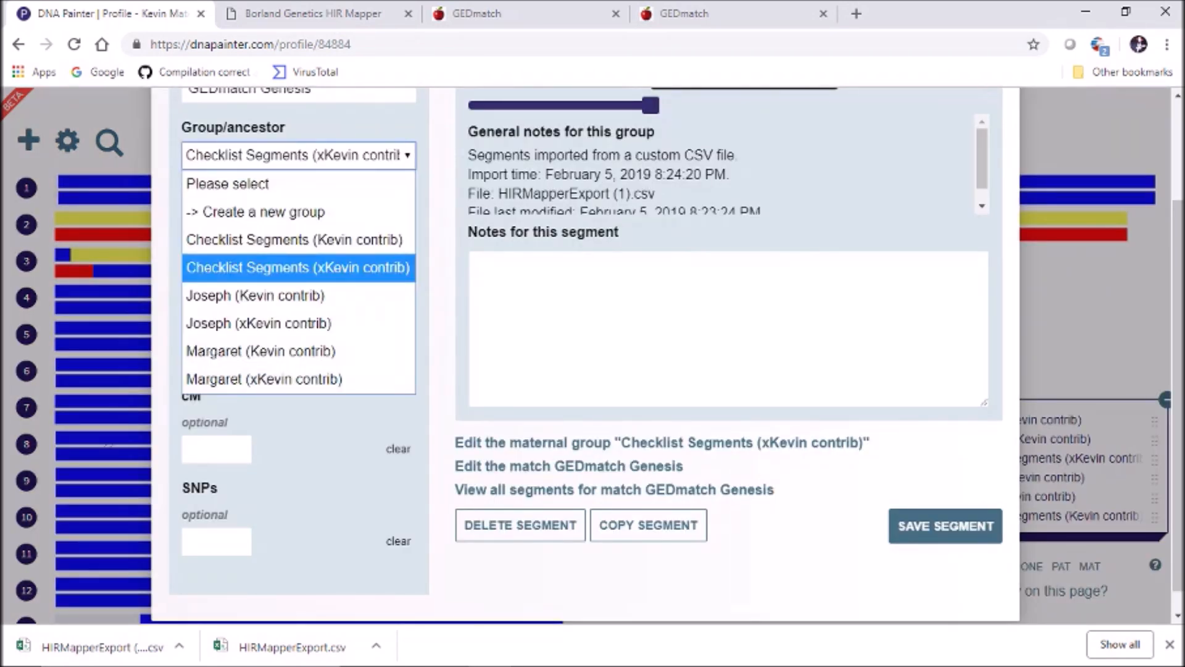
click(259, 346)
click(945, 525)
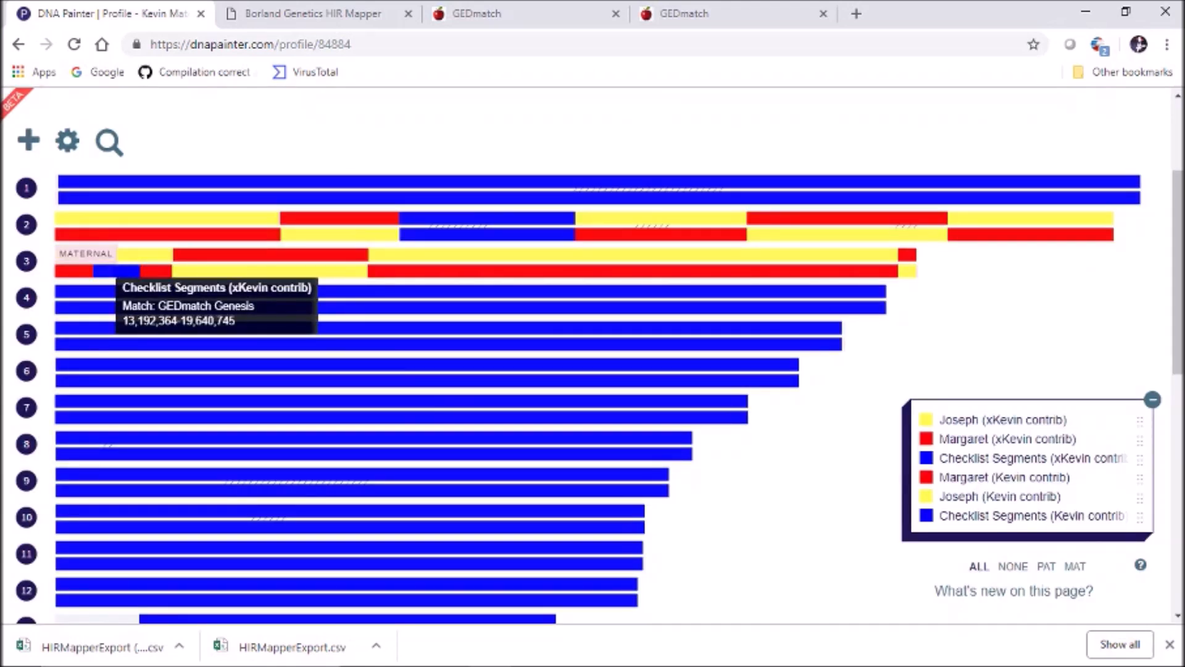
Move segments 13,192,364–19,640,745 and 8,752,297–13,192,363 into Margaret (xKevin contrib), painting them red
click(130, 271)
click(252, 467)
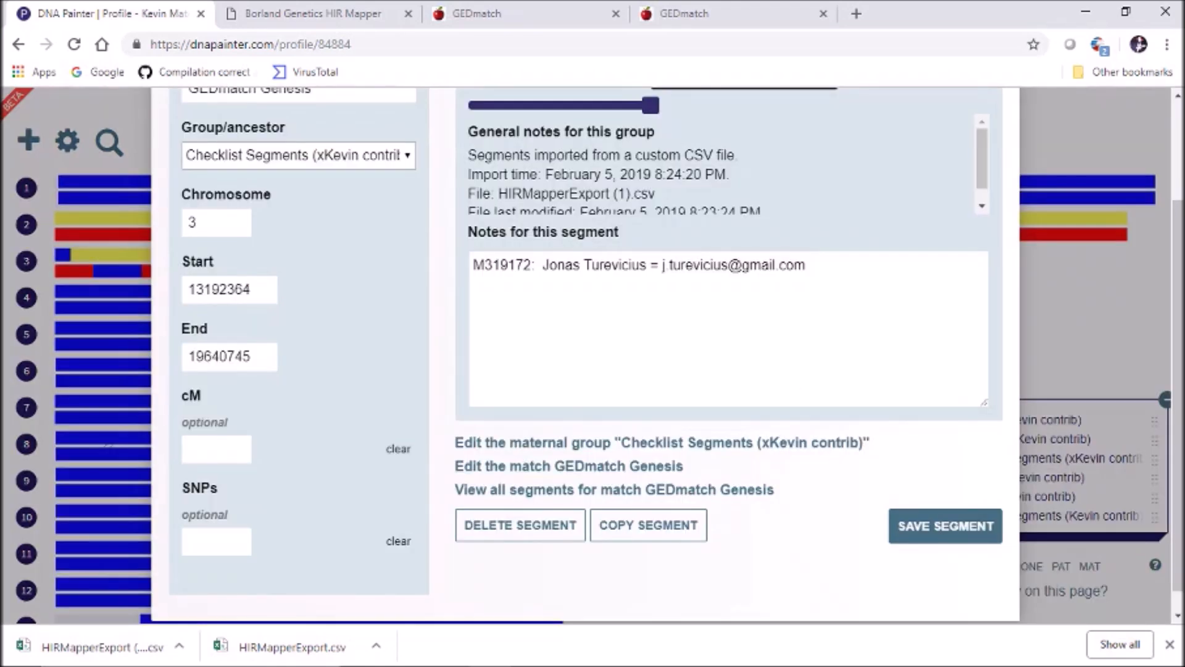
click(299, 154)
click(298, 379)
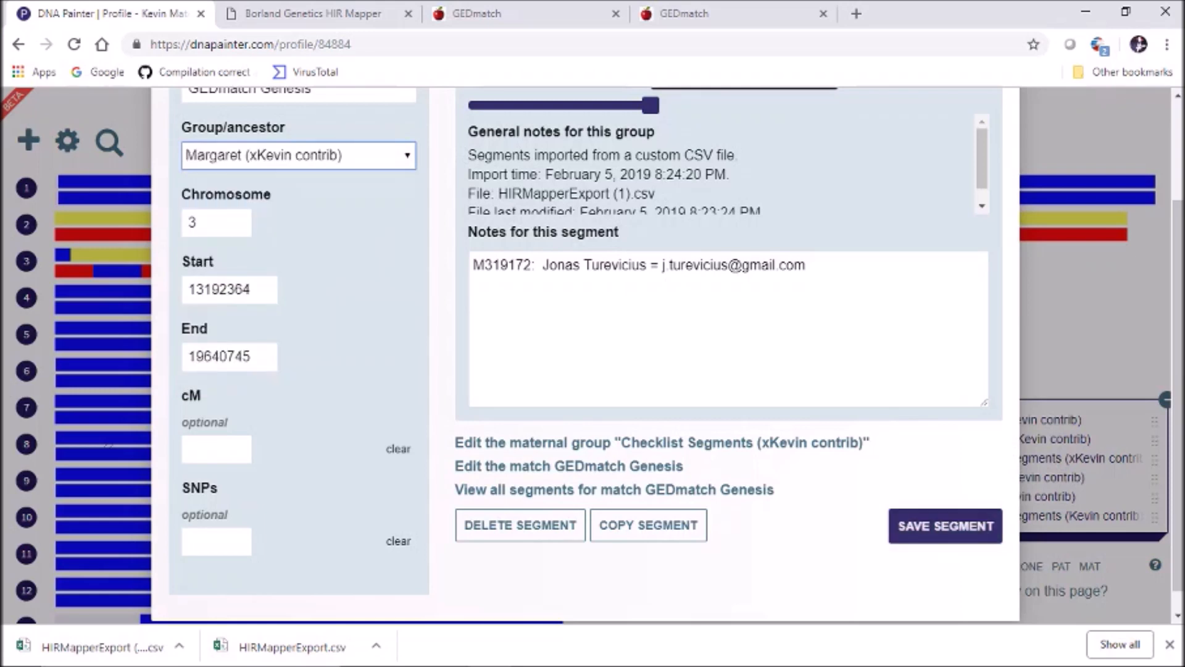
click(945, 525)
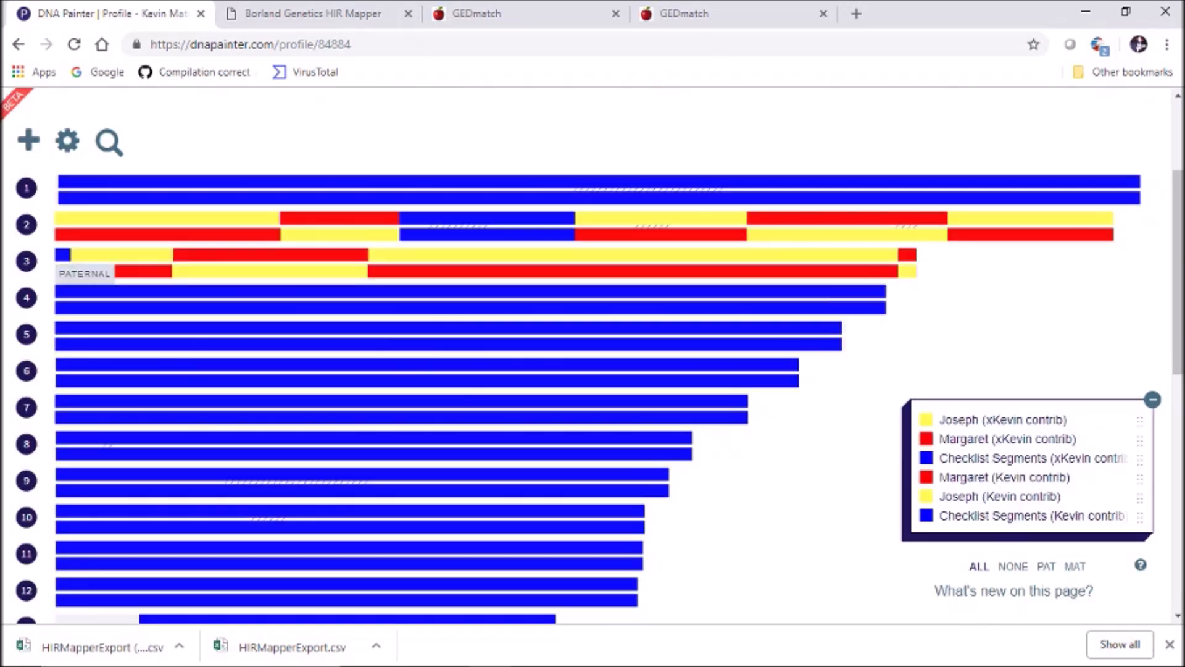
click(63, 254)
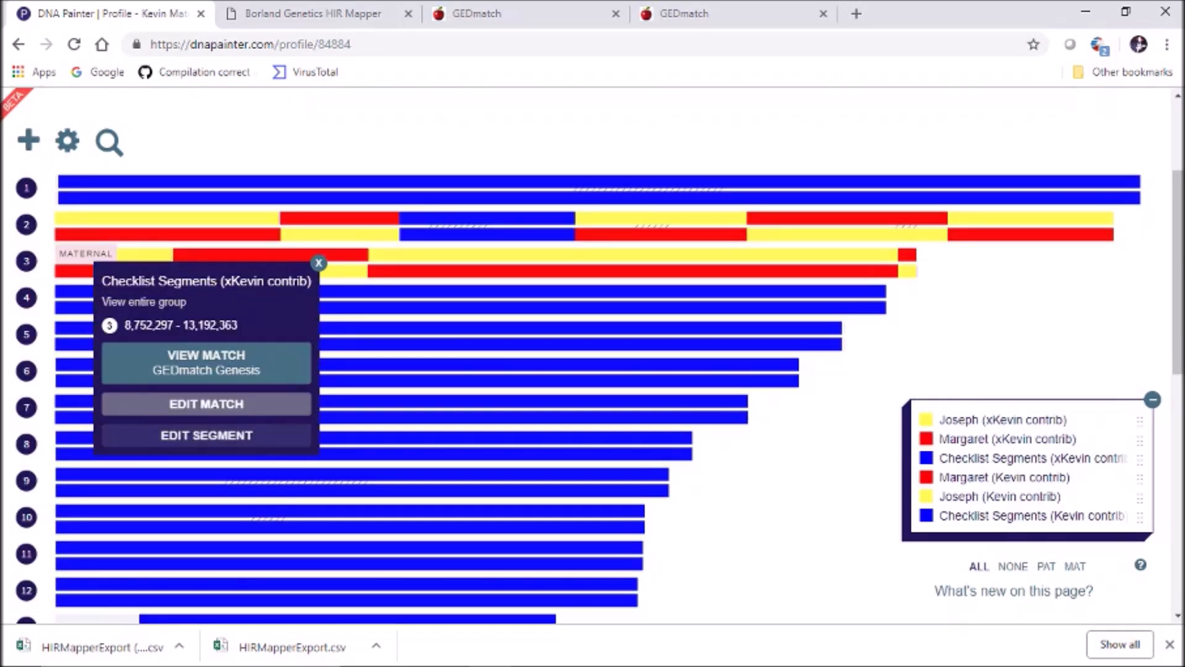
click(108, 439)
click(298, 155)
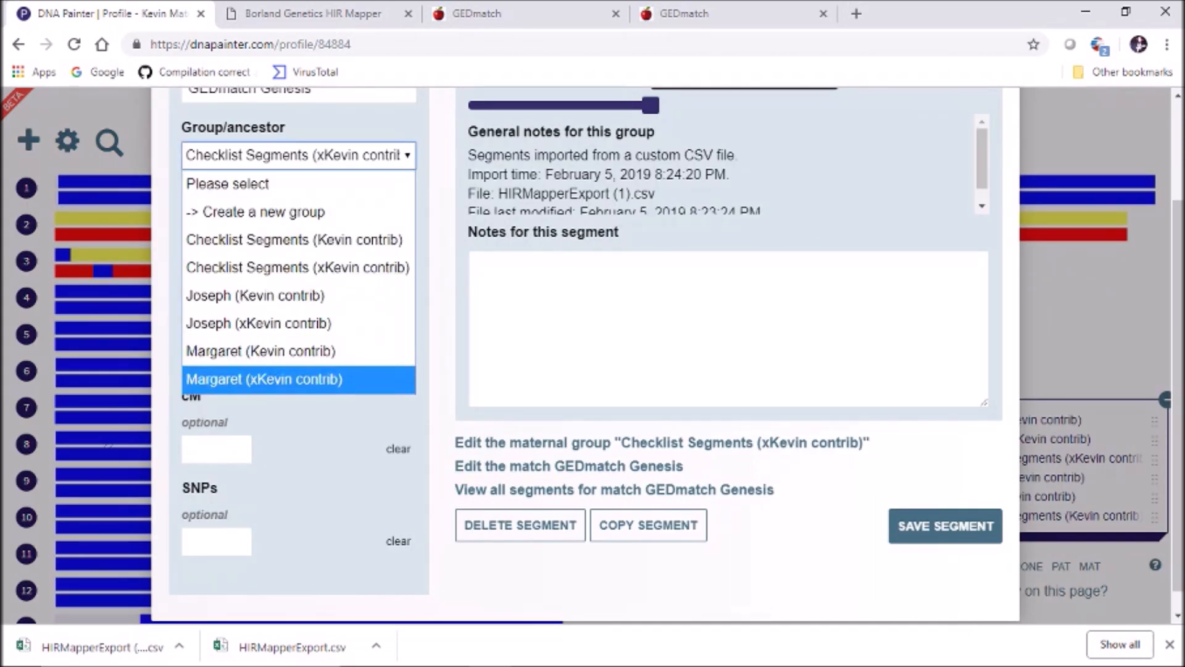
click(265, 379)
click(945, 526)
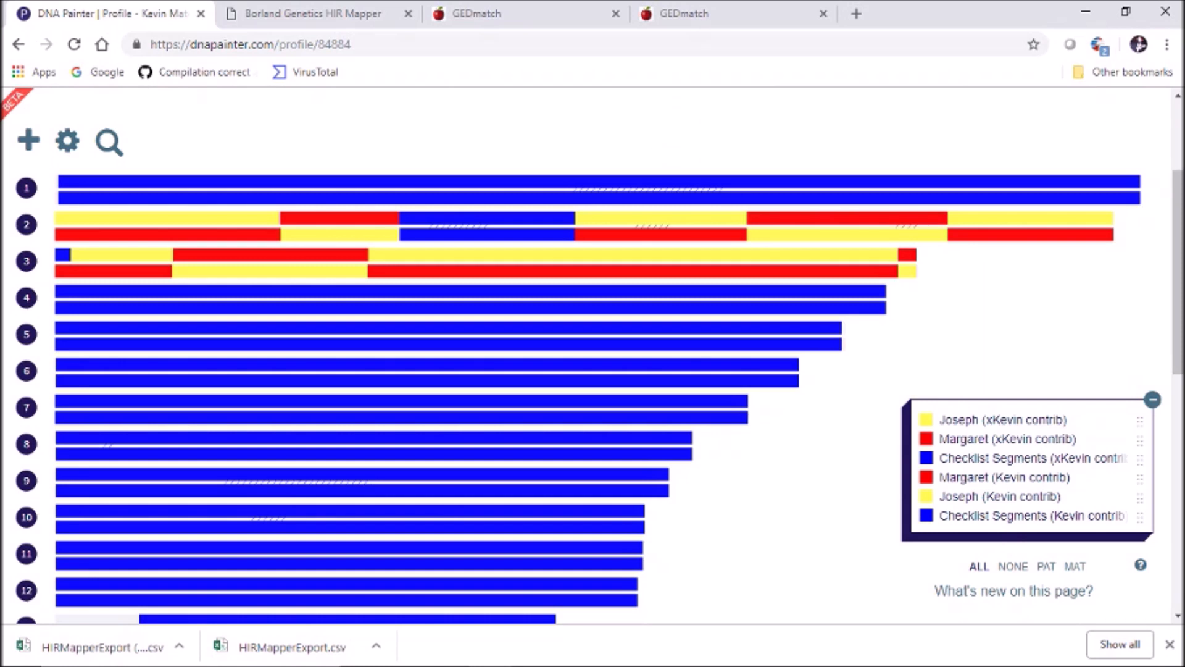
Assign paternal segment 63,411–3,540,935 to Joseph (Kevin contrib), painting it yellow
click(63, 255)
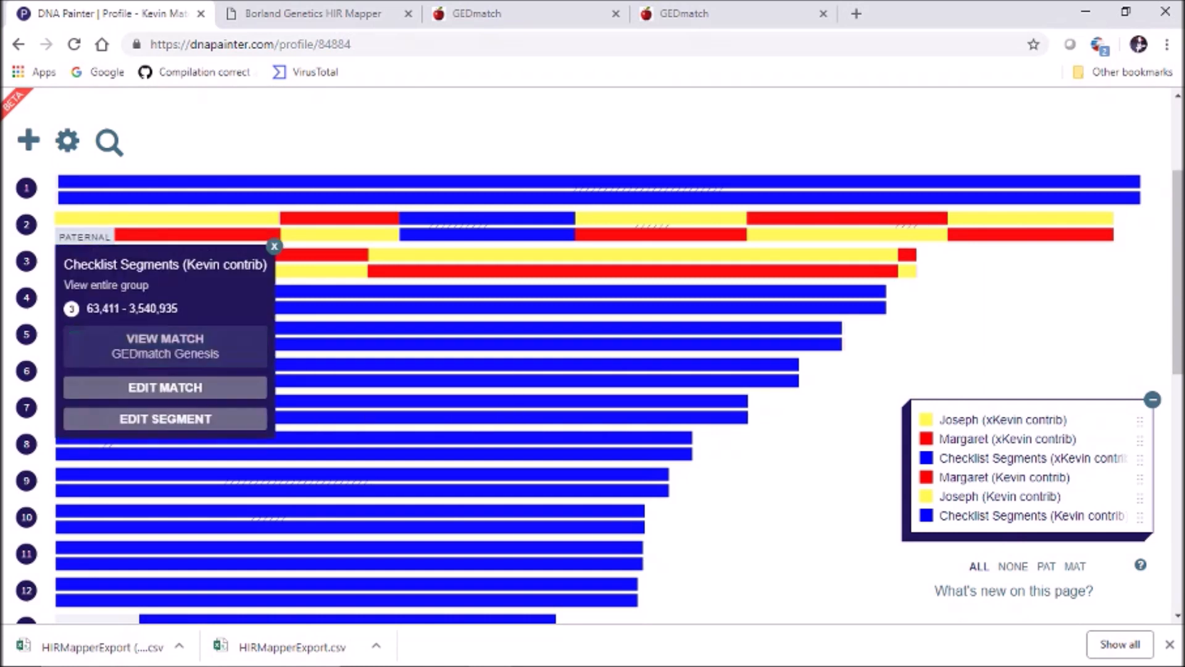
click(164, 419)
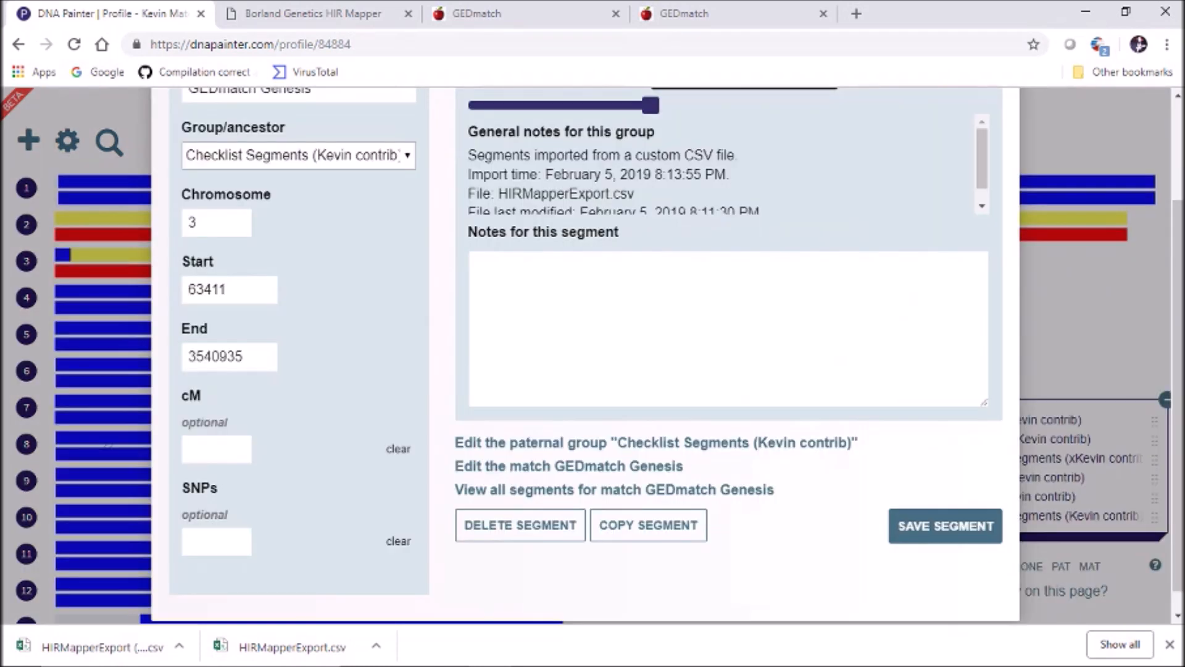
click(299, 155)
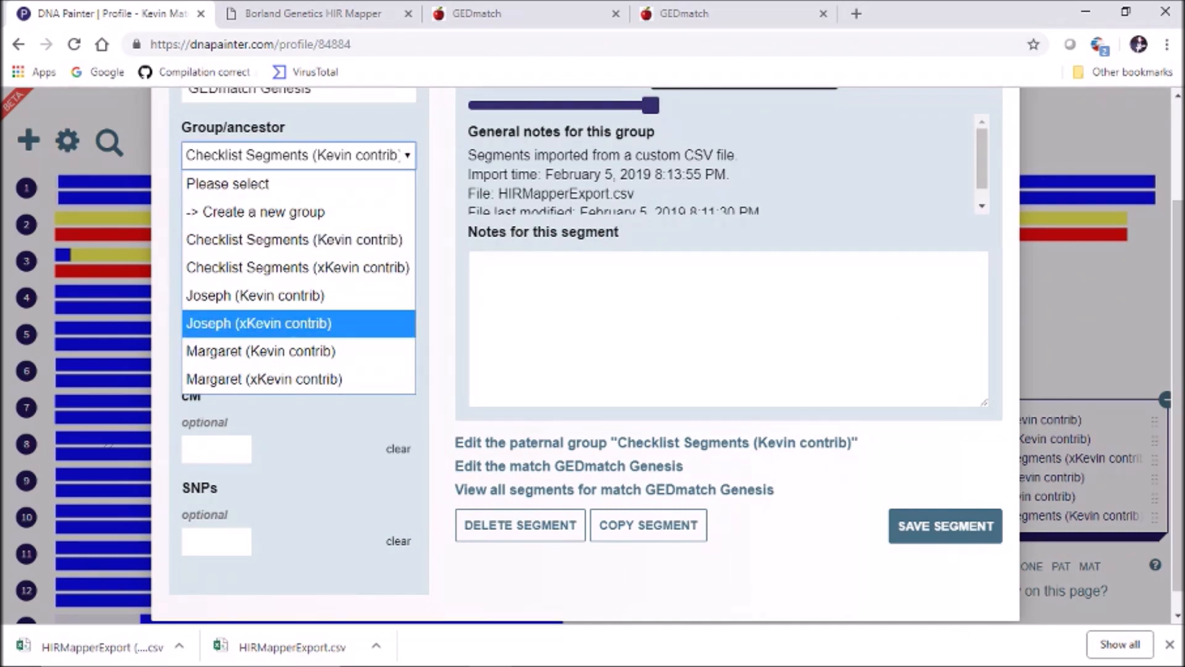
click(255, 296)
click(945, 525)
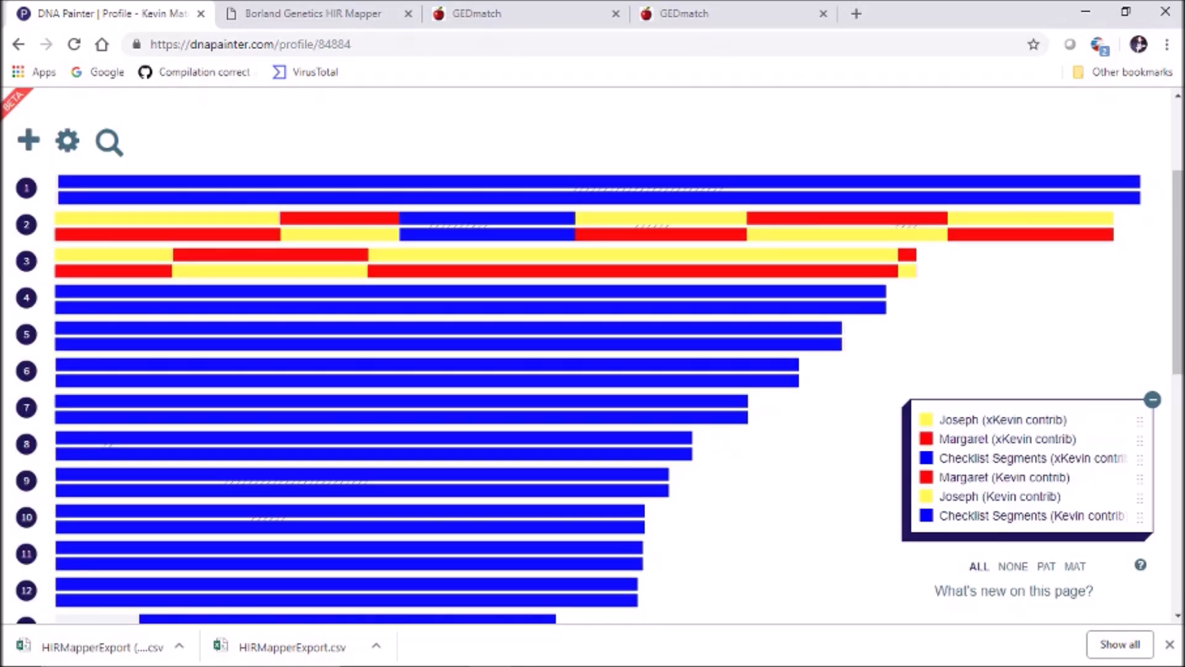
Drag Checklist Segments (xKevin contrib) down and Margaret and Joseph (Kevin contrib) to the top of the key
mouse_move(486, 219)
drag(1140, 460, 1140, 500)
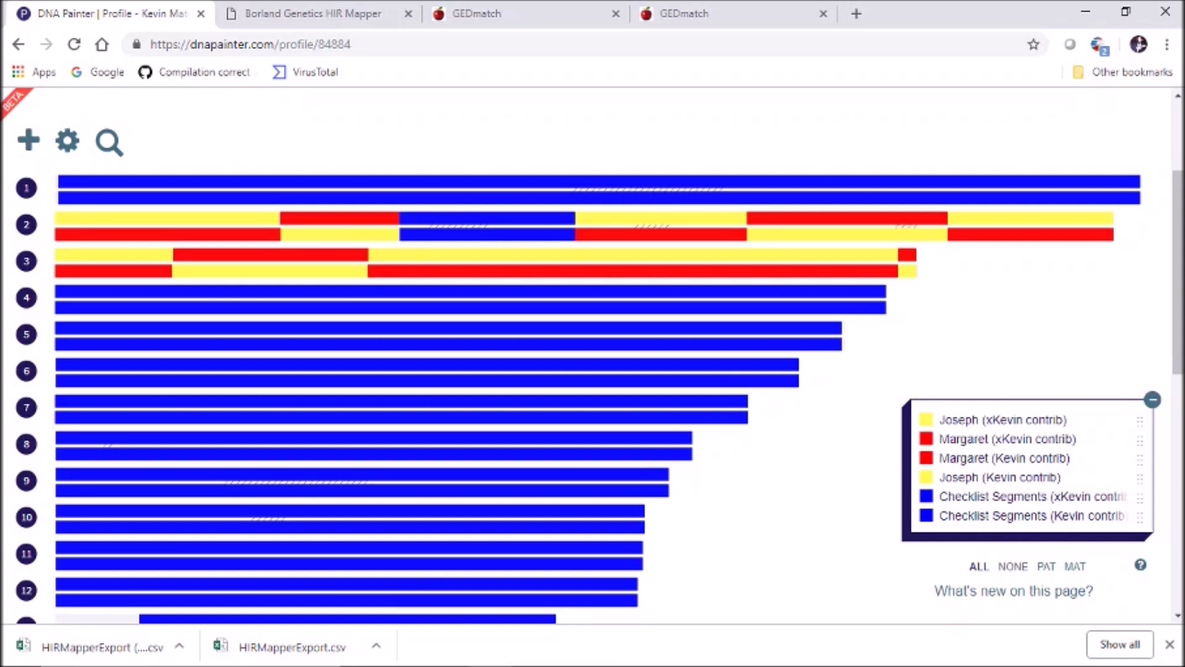
drag(1140, 460, 1140, 412)
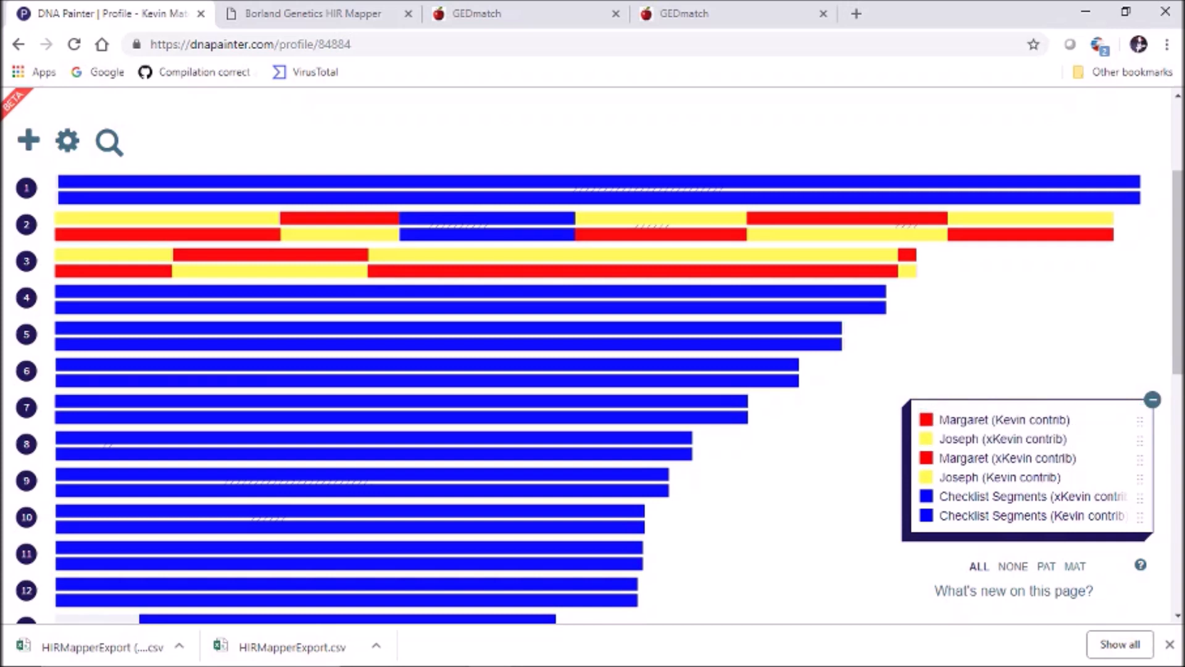
drag(1140, 477, 1140, 419)
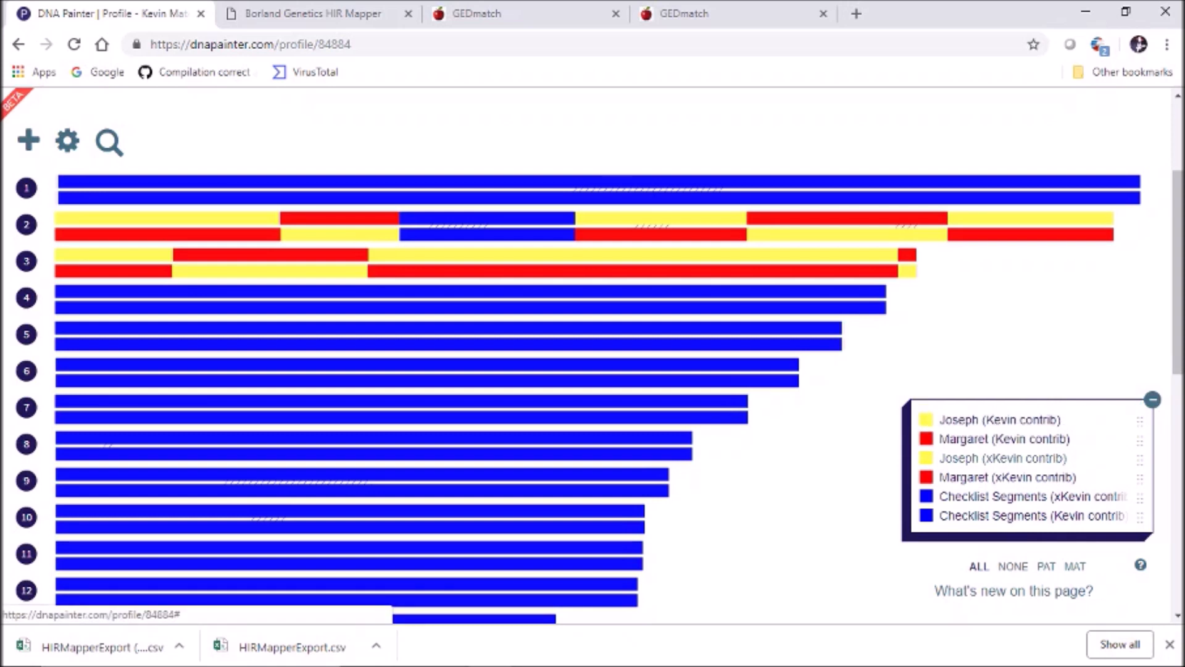
Rename the Joseph (xKevin contrib) group to Joseph (Kevin contrib) and save it
click(1003, 458)
click(988, 284)
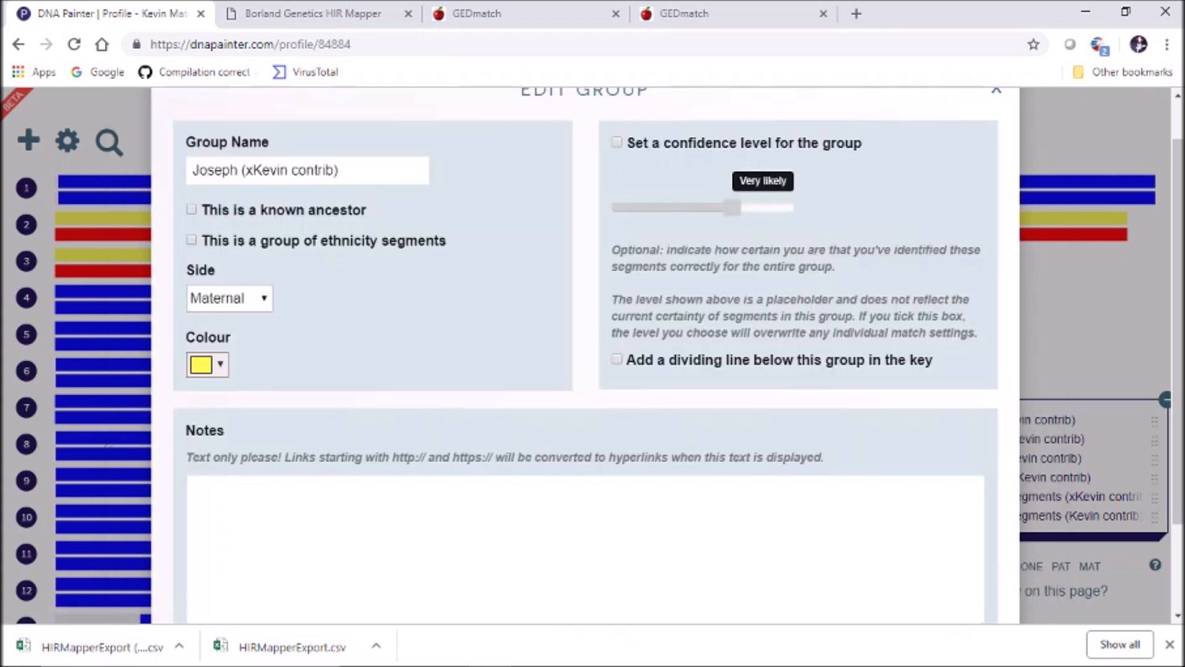
click(253, 171)
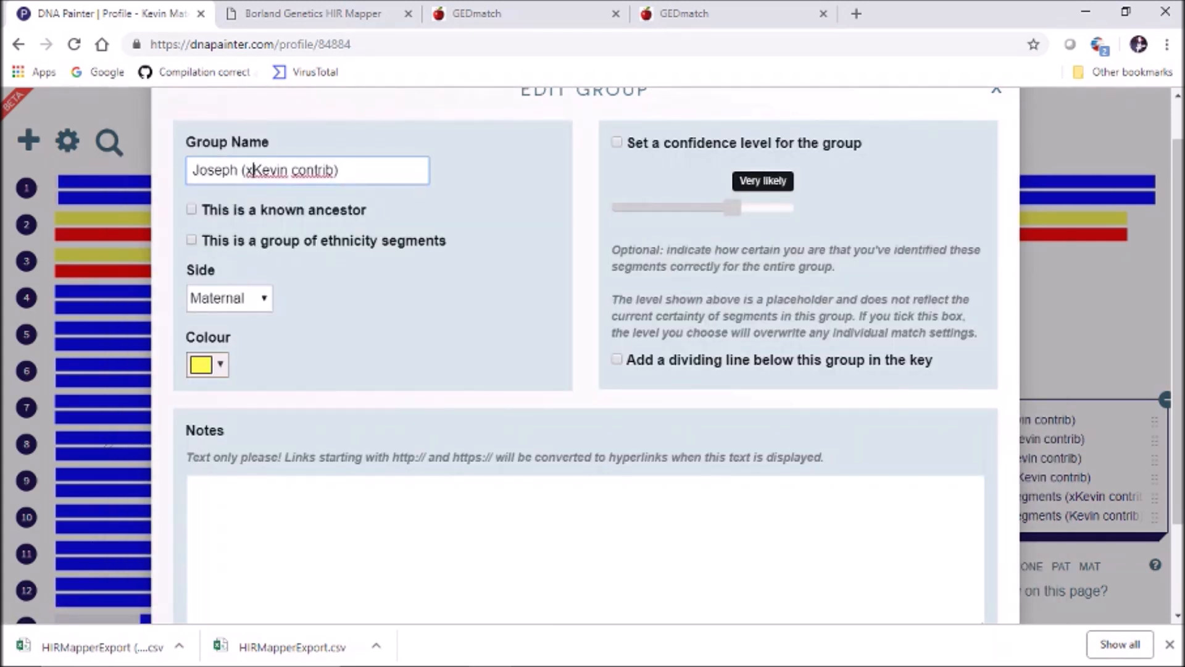
key(BackSpace)
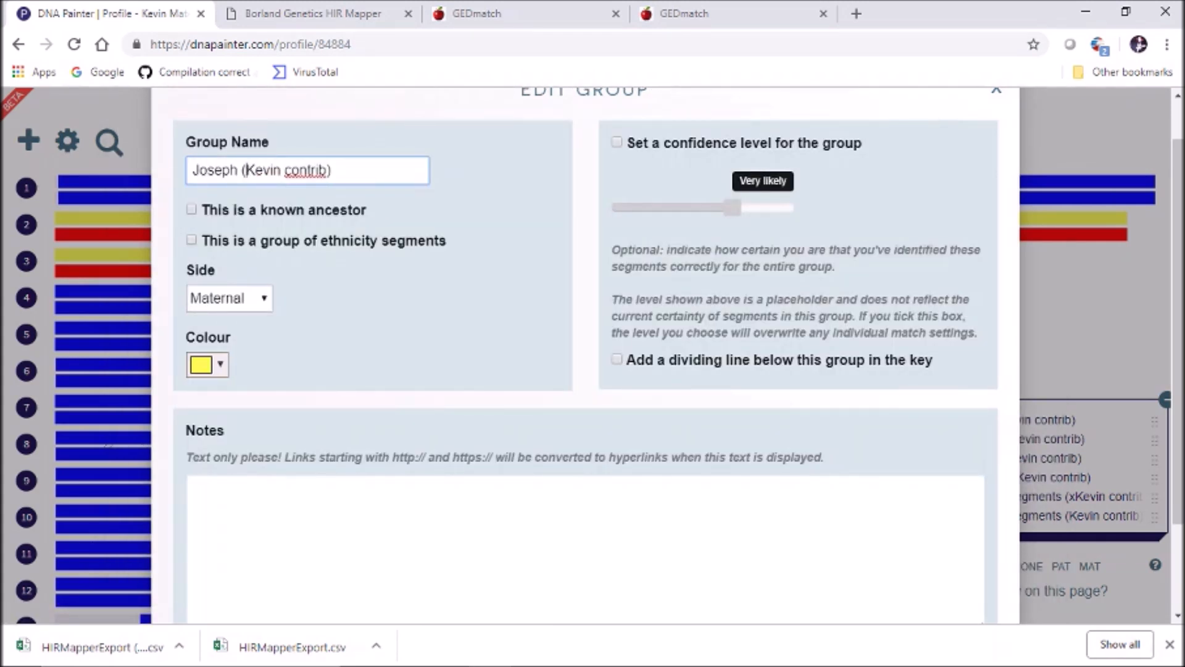
scroll(585, 355, down, 2)
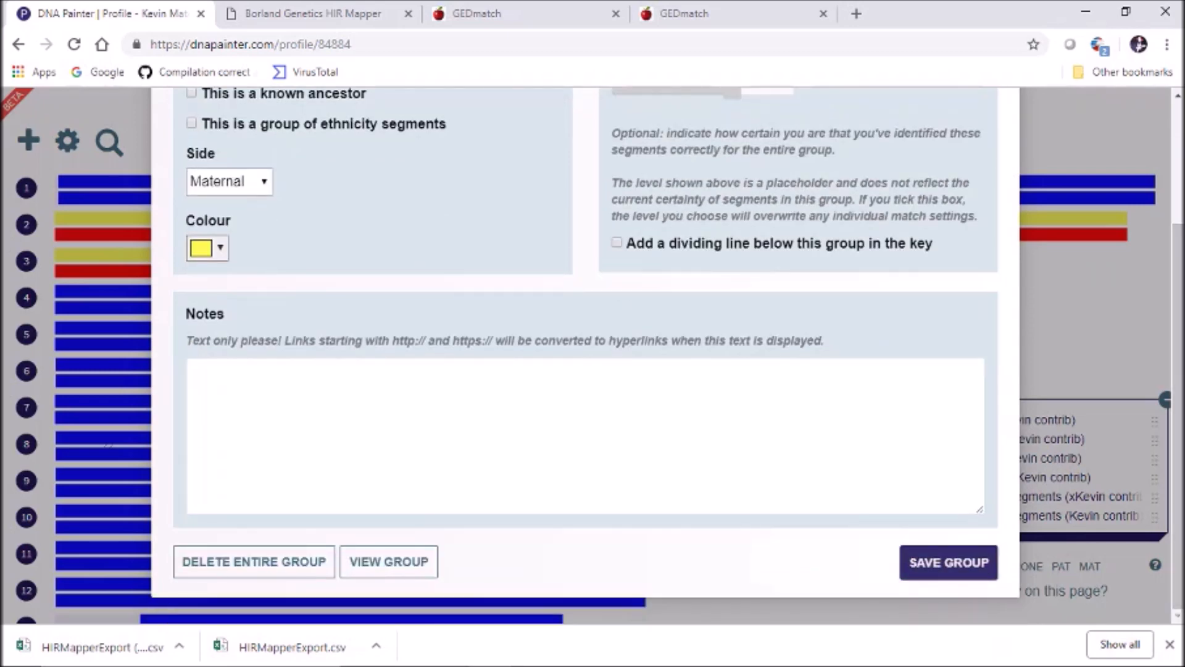
click(948, 562)
scroll(585, 354, up, 3)
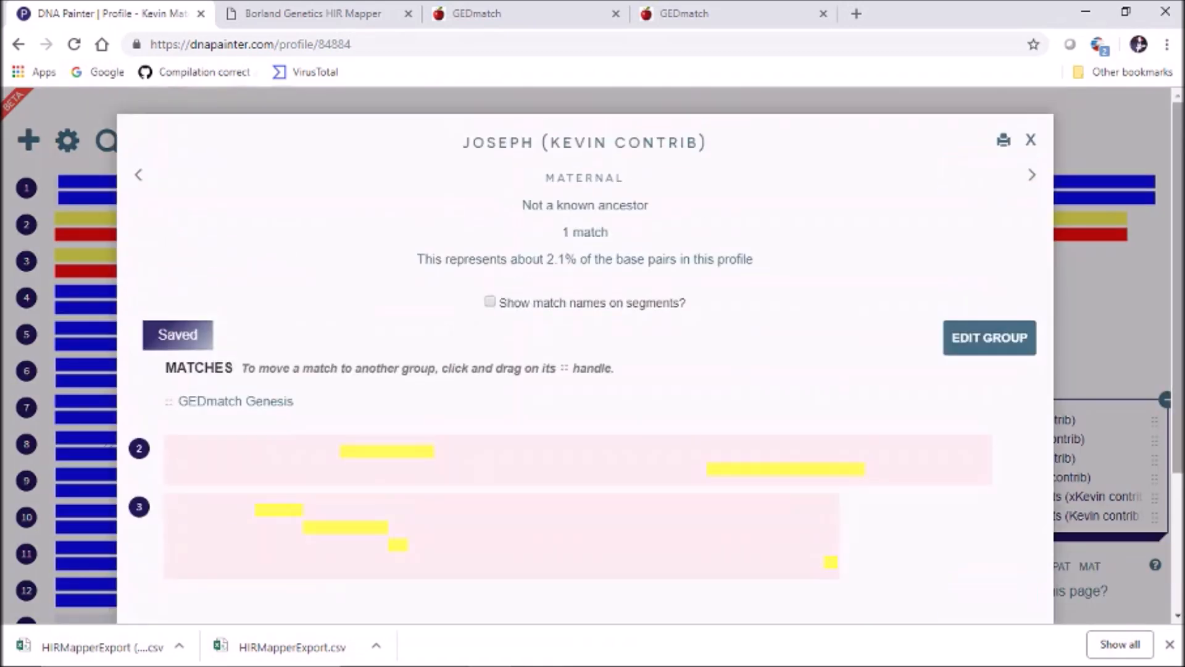
click(1030, 136)
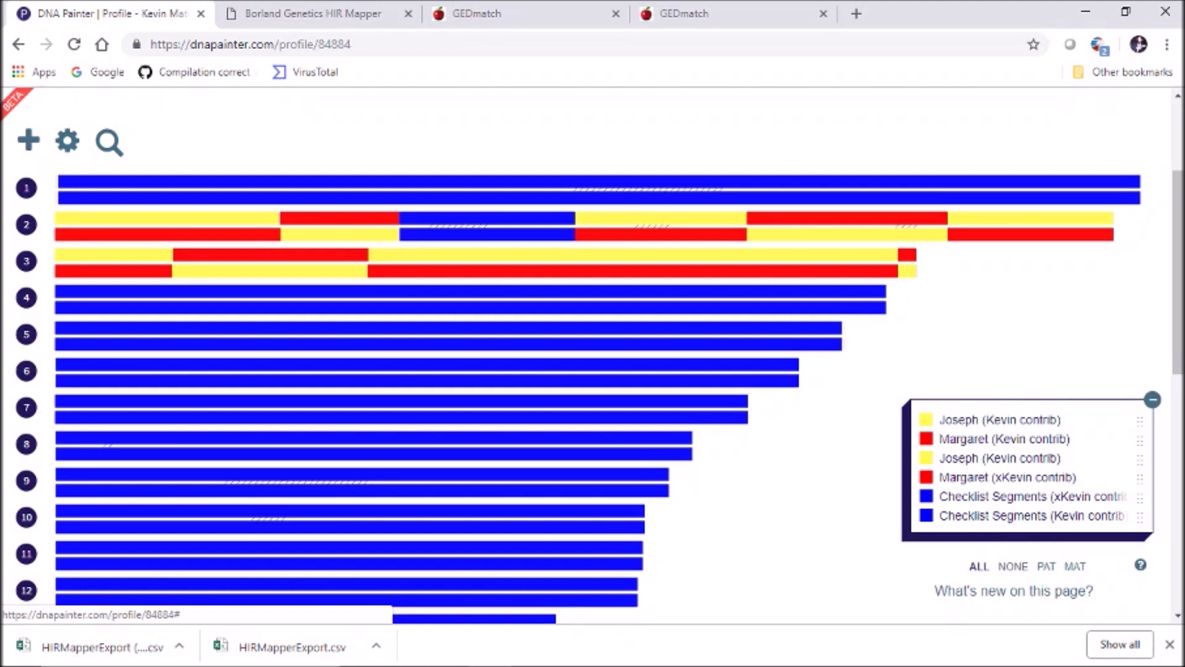
Remove the stray 'x' from Margaret (xKevin contrib), save the group, and return to the map
click(1008, 477)
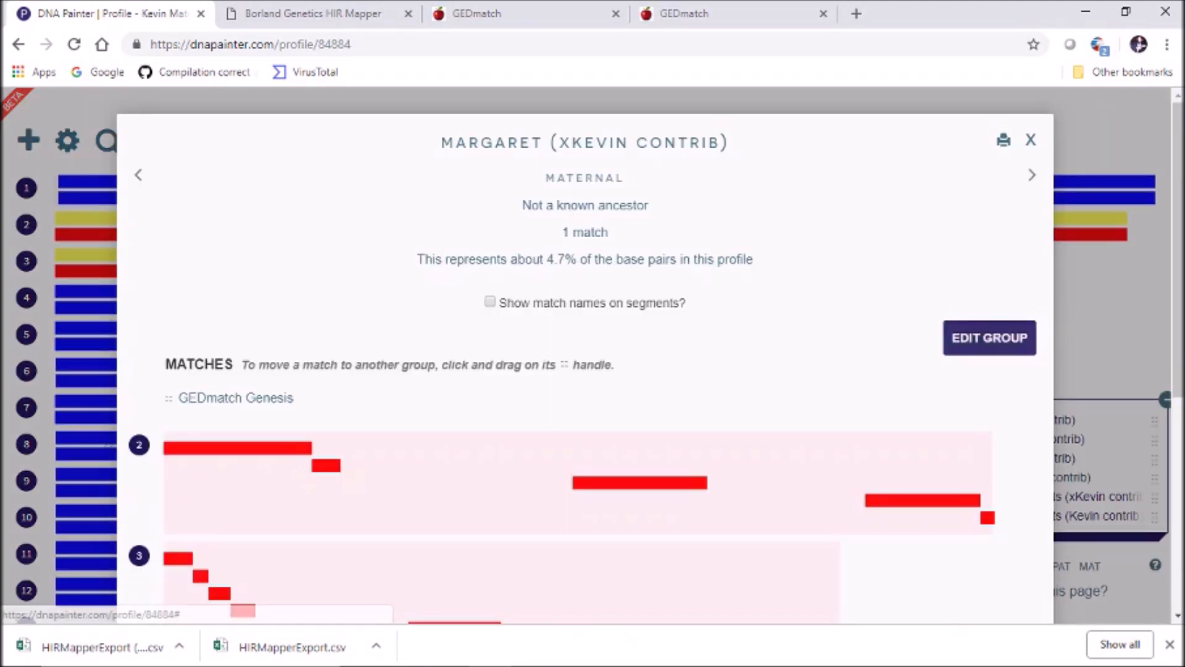
click(990, 338)
click(264, 223)
key(BackSpace)
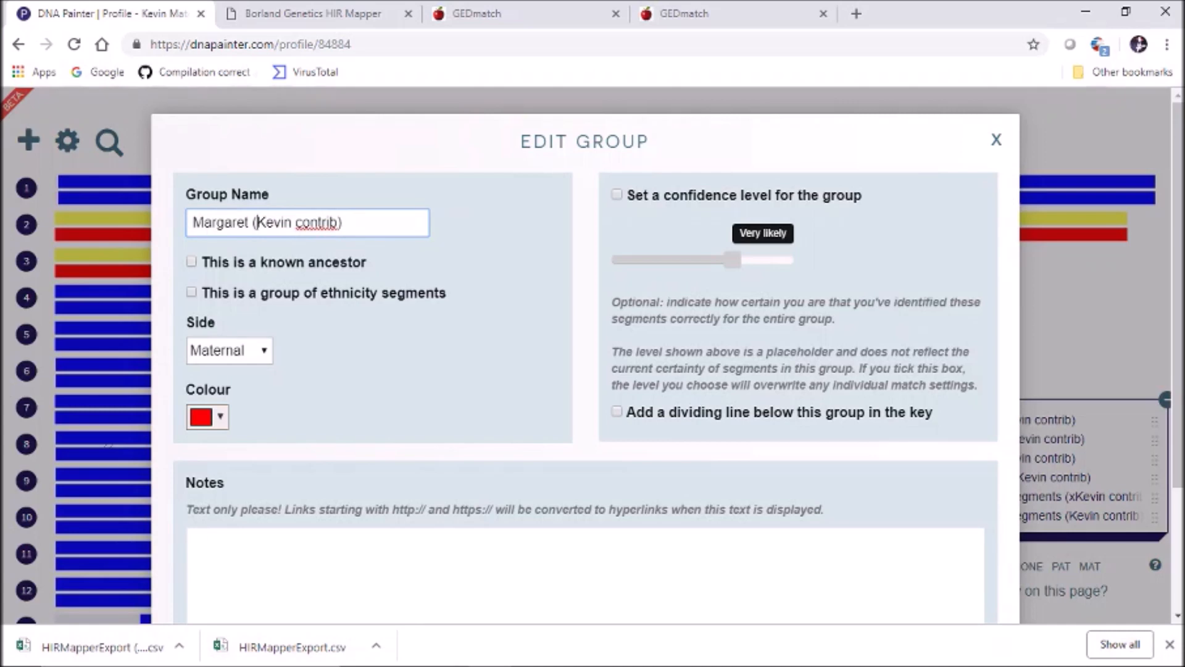
scroll(592, 345, down, 3)
click(949, 563)
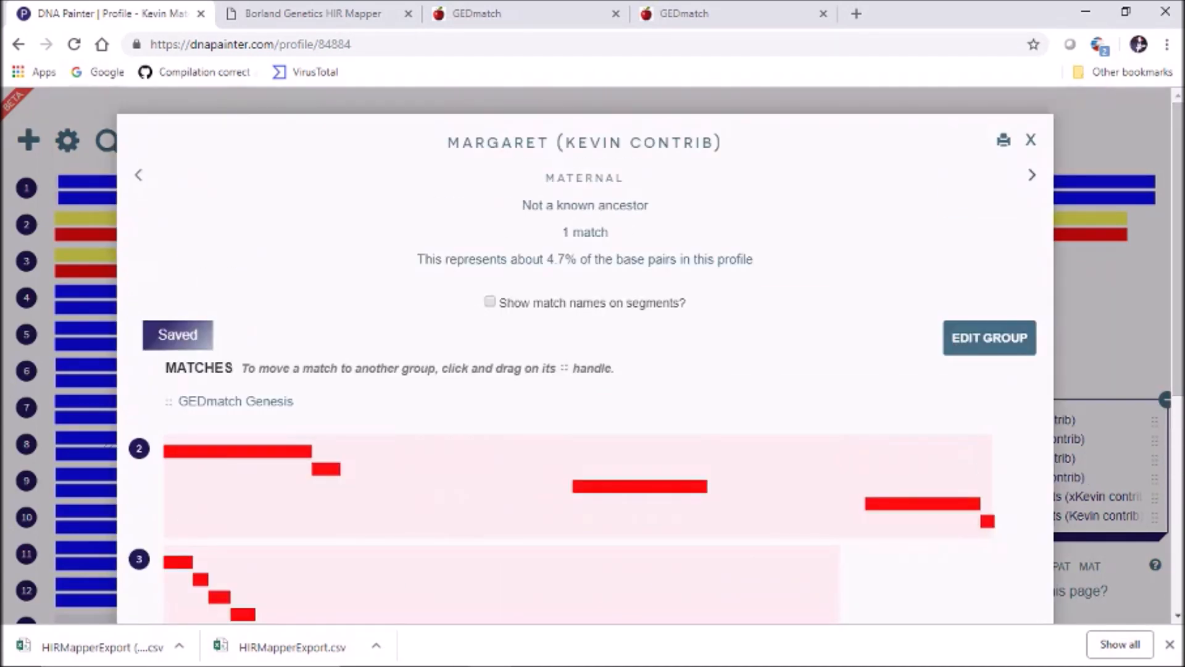
click(1030, 140)
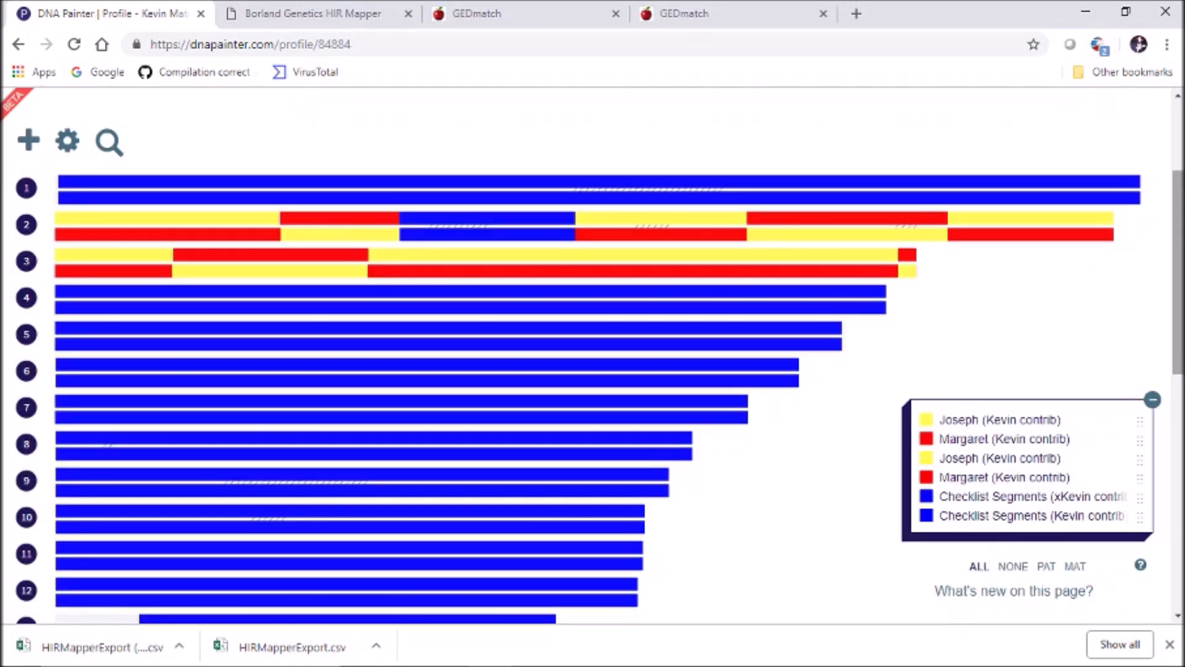
drag(1177, 272, 1177, 277)
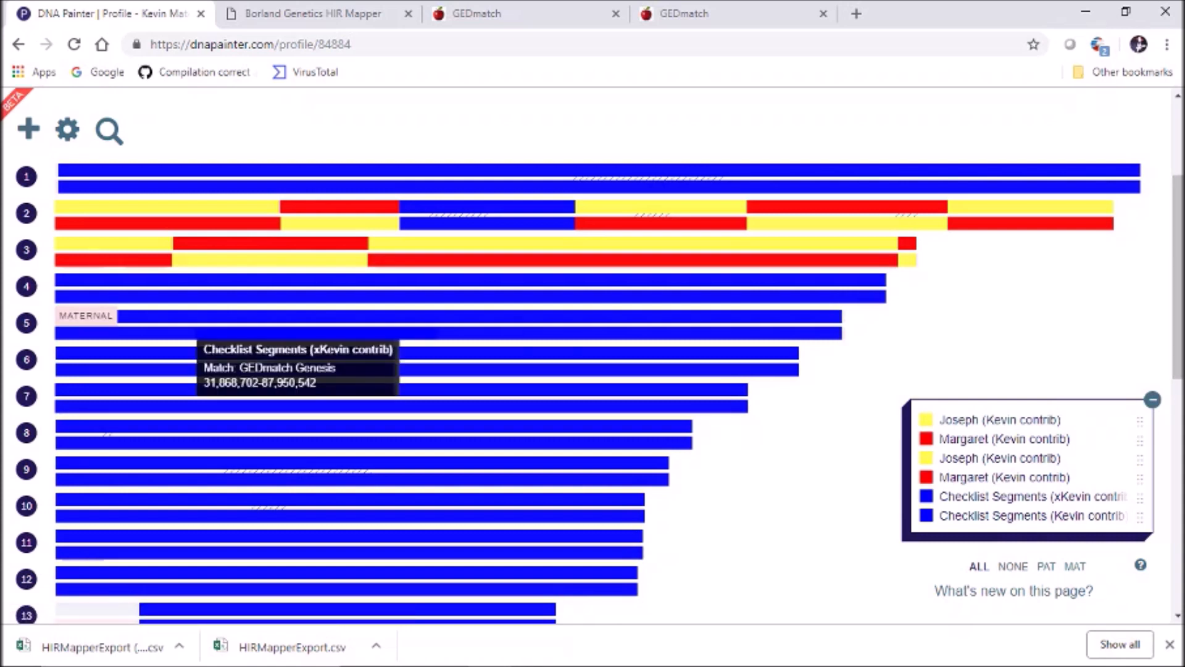
Expand chromosome 4 and inspect its paternal segments and the long maternal segment 101,751,619–190,915,650
click(26, 286)
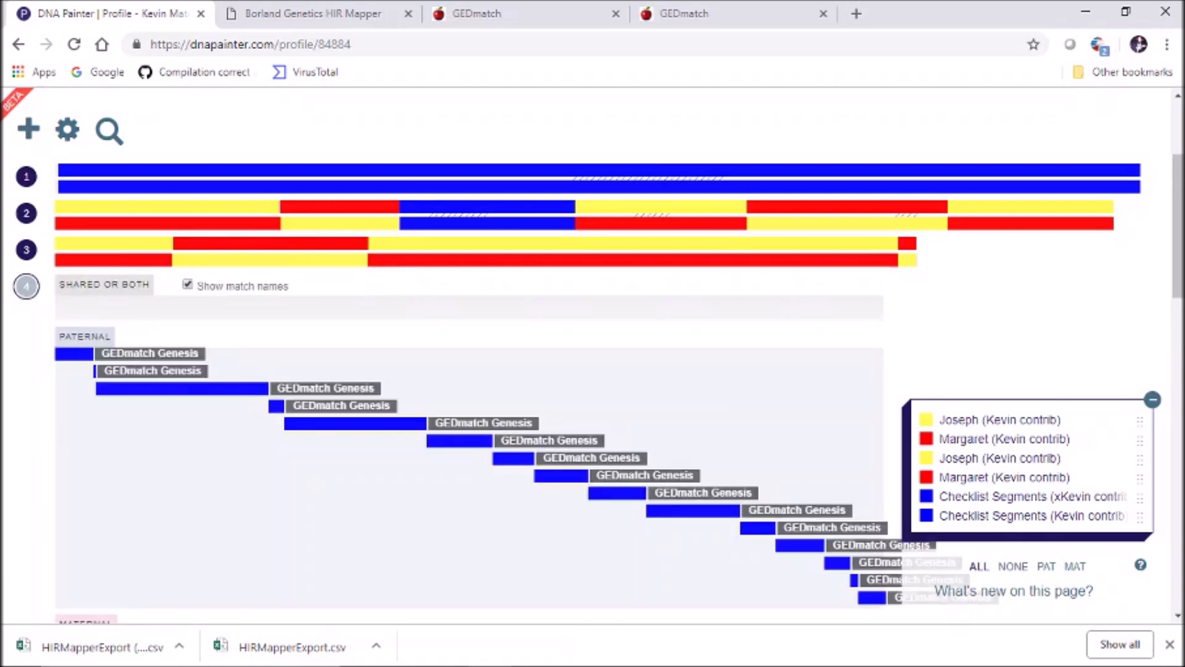
scroll(469, 355, down, 4)
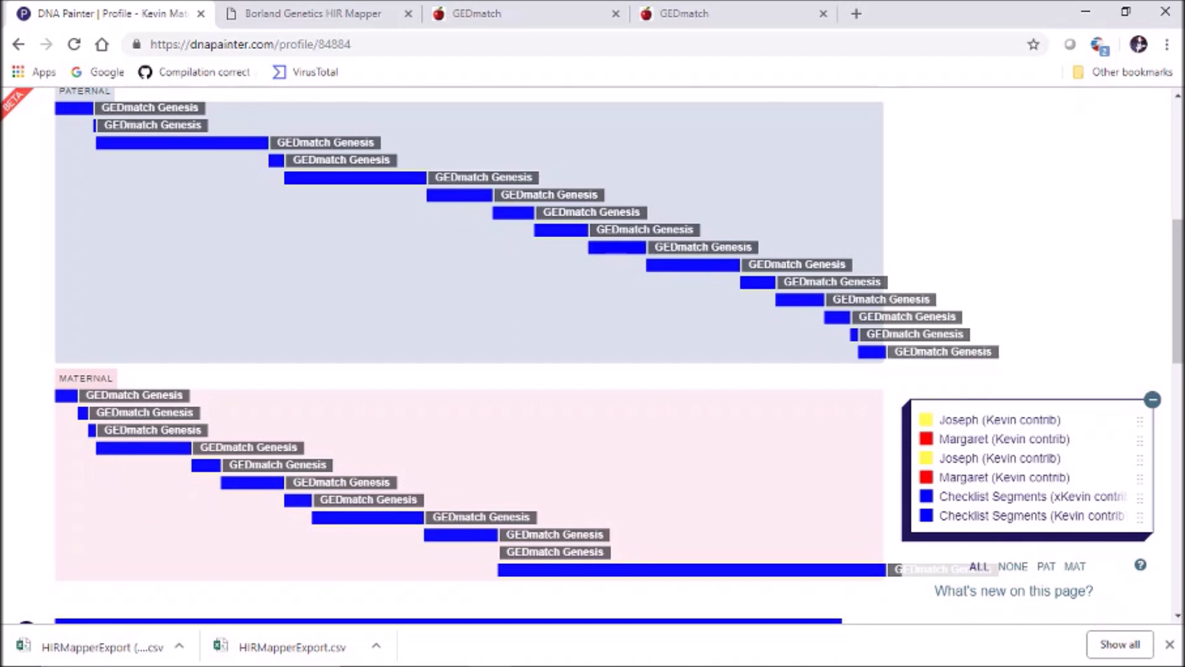
click(617, 248)
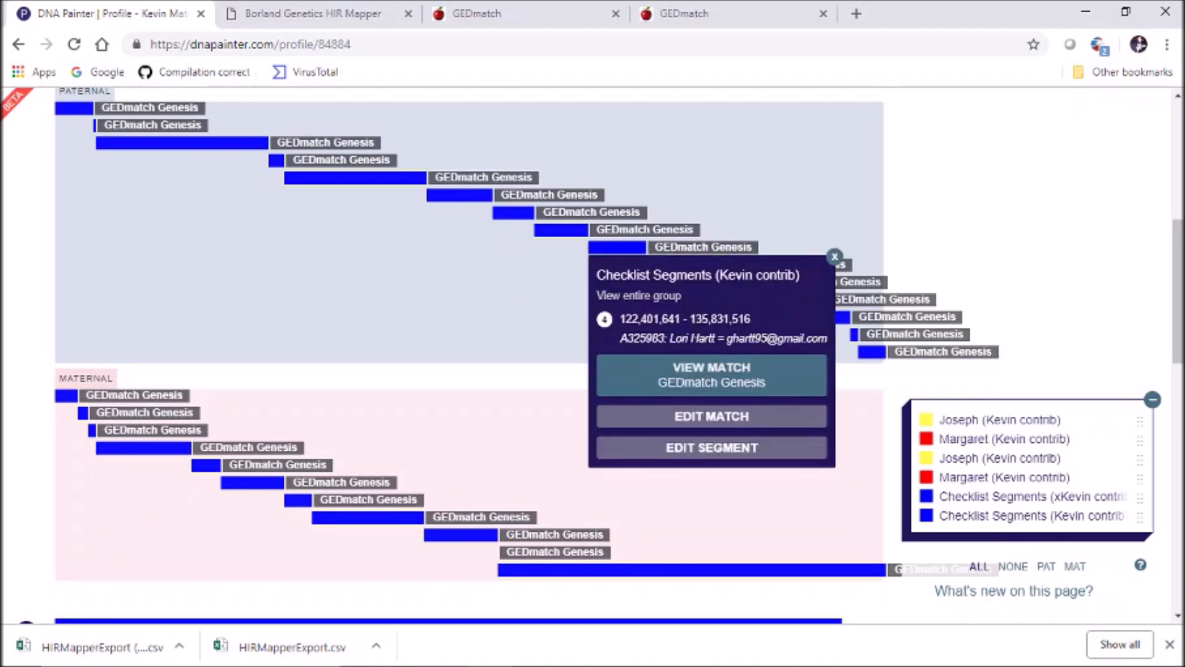
click(561, 230)
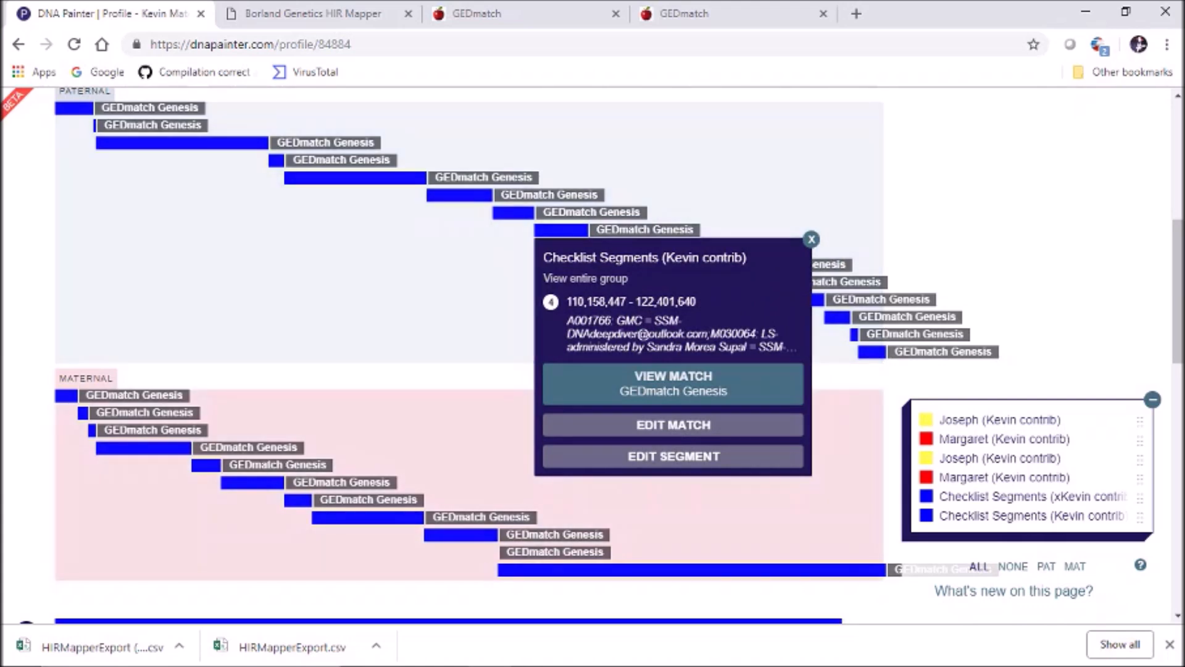
click(623, 570)
scroll(624, 592, down, 2)
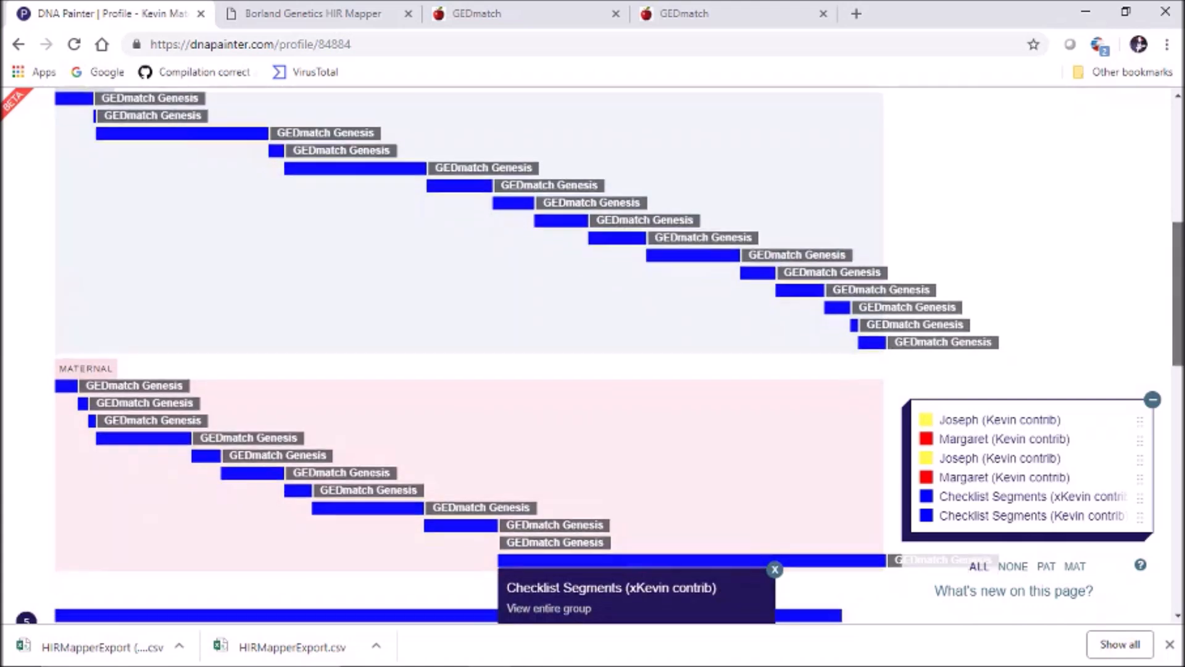
scroll(623, 593, down, 2)
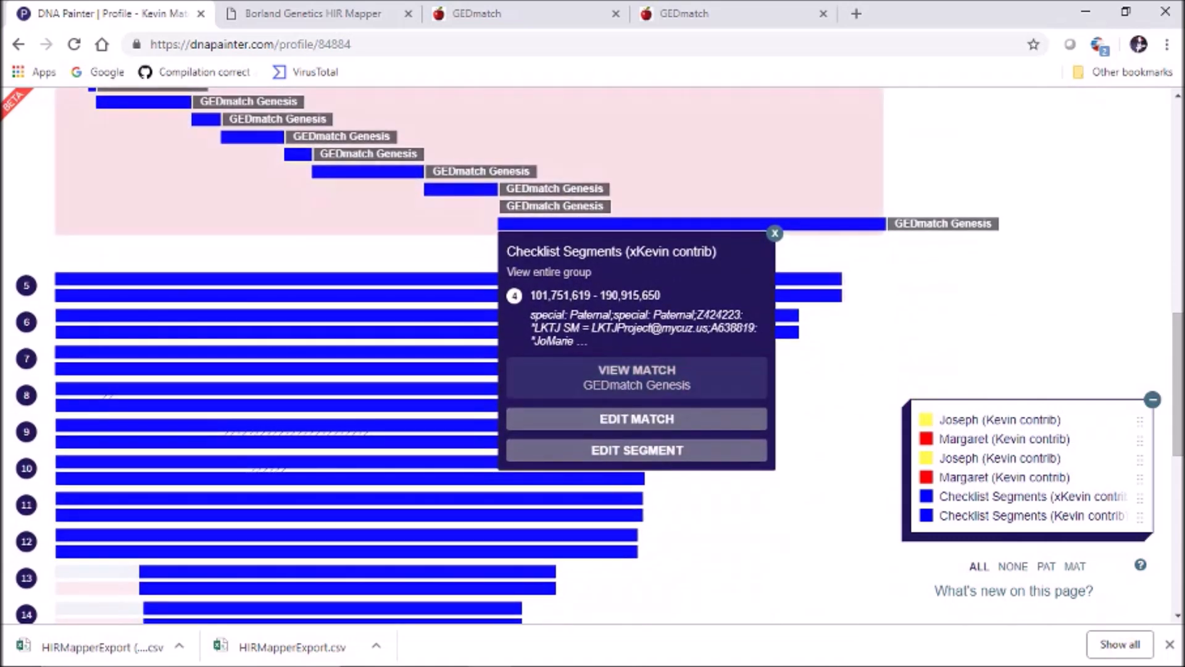
Change that maternal segment's group to Joseph, save it, and collapse chromosome 4
click(636, 450)
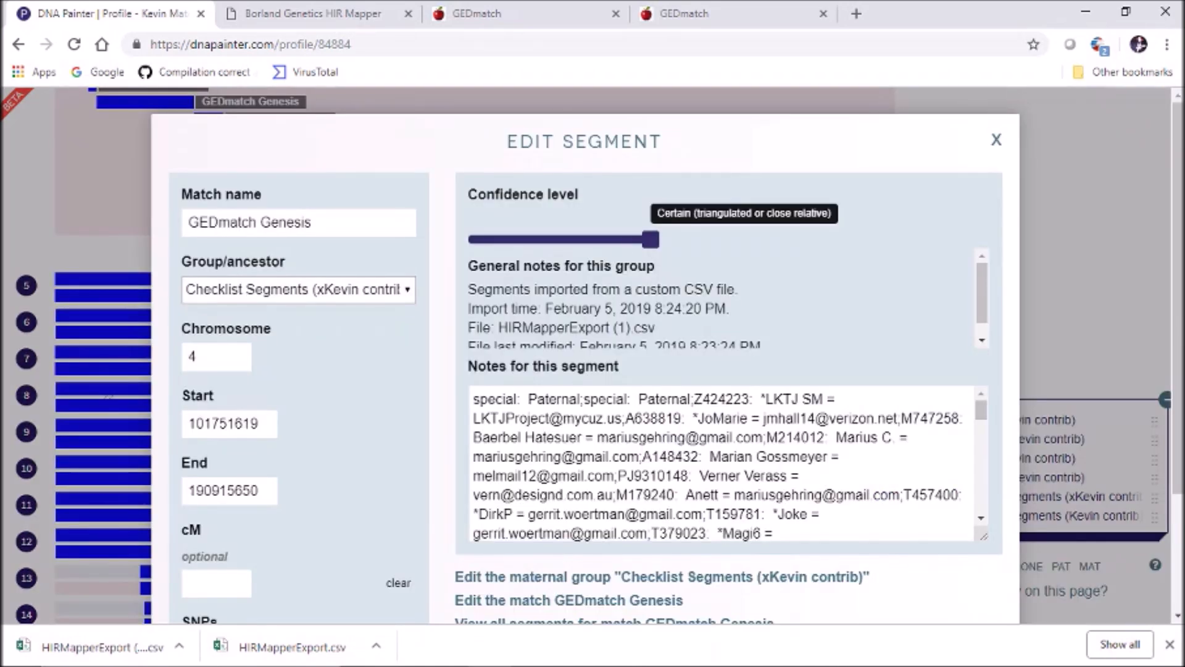
click(299, 290)
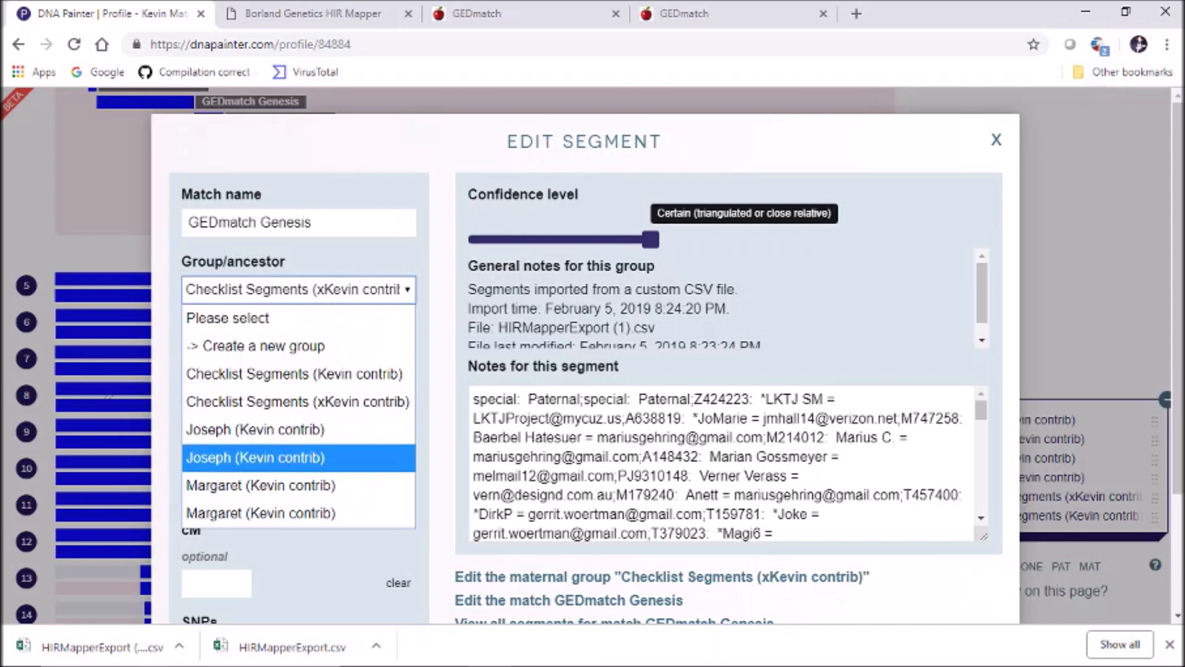
click(299, 457)
scroll(298, 457, down, 3)
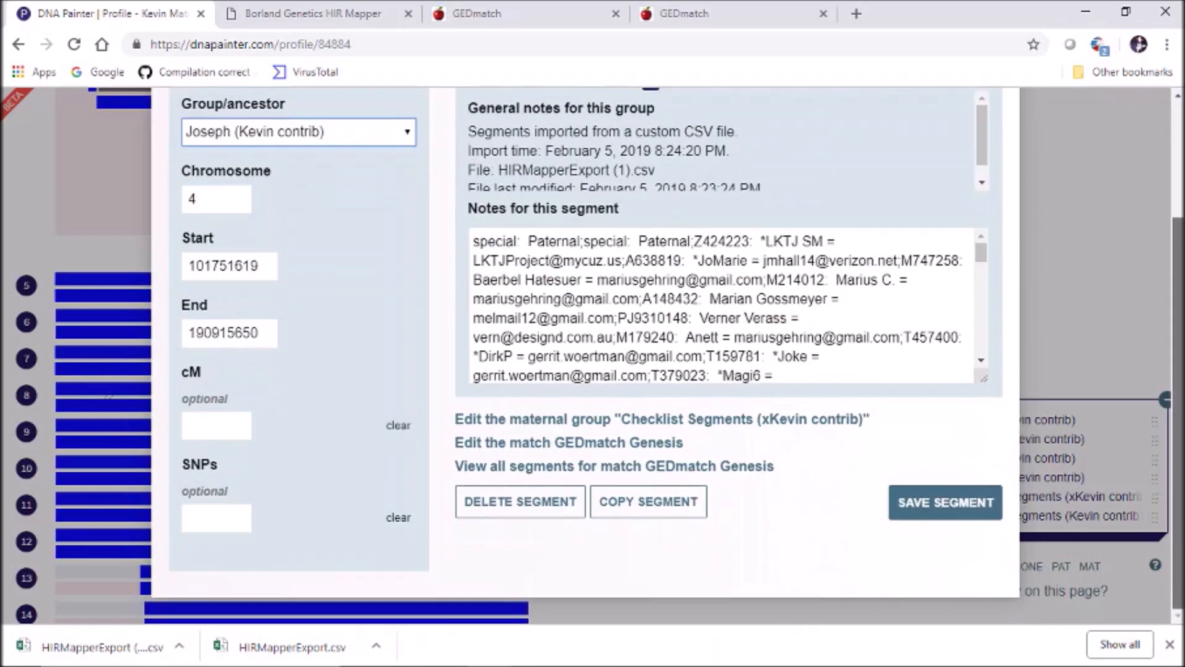
click(944, 502)
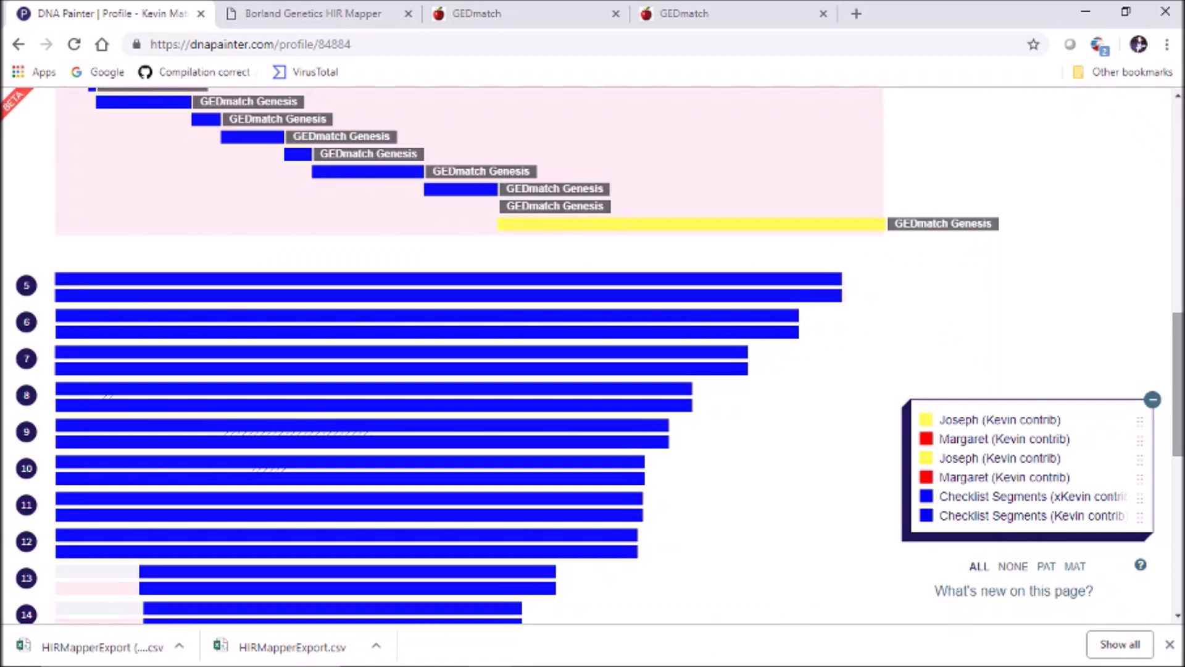
scroll(586, 356, up, 5)
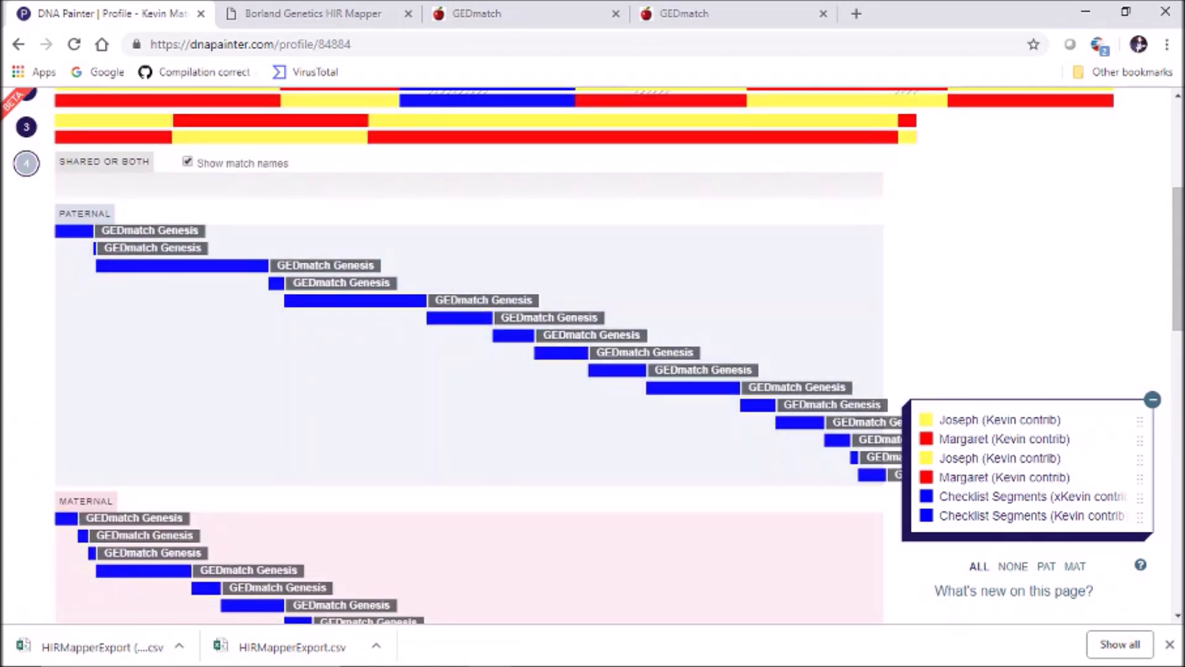
click(26, 163)
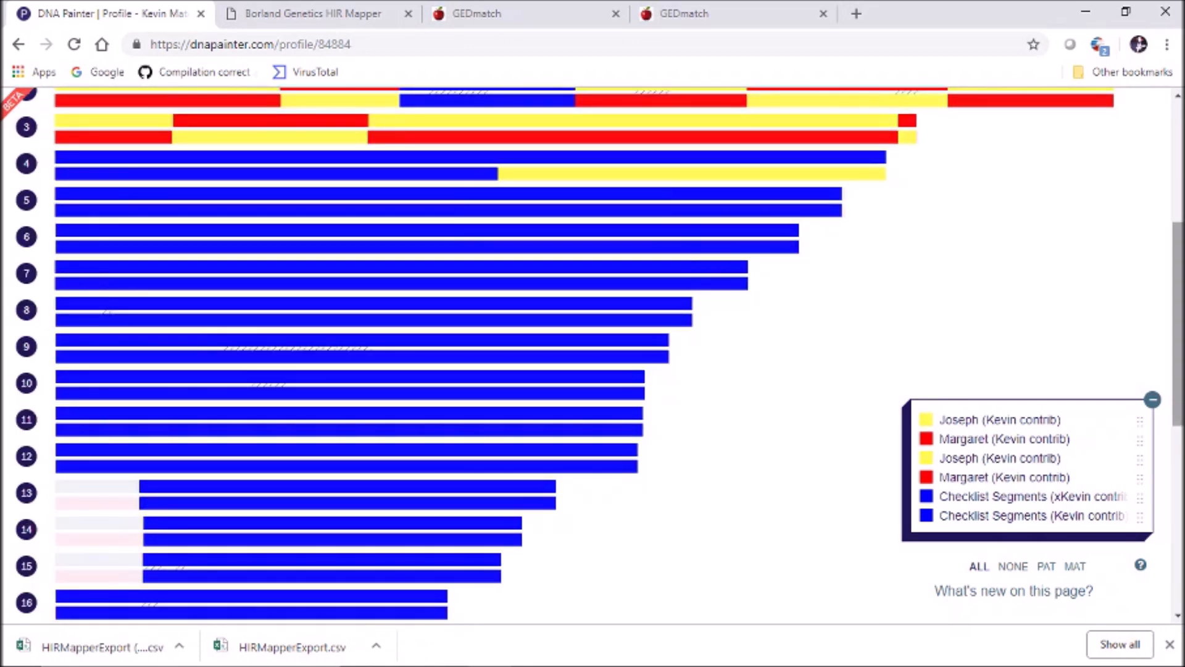
scroll(1177, 321, up, 3)
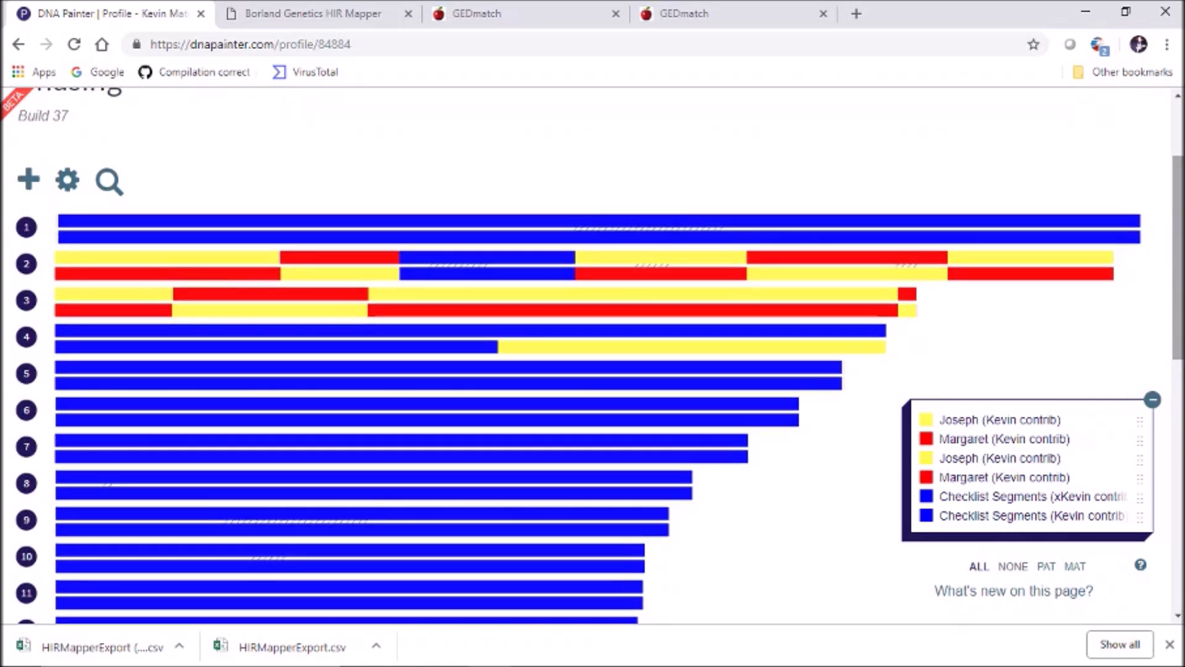
scroll(592, 371, up, 1)
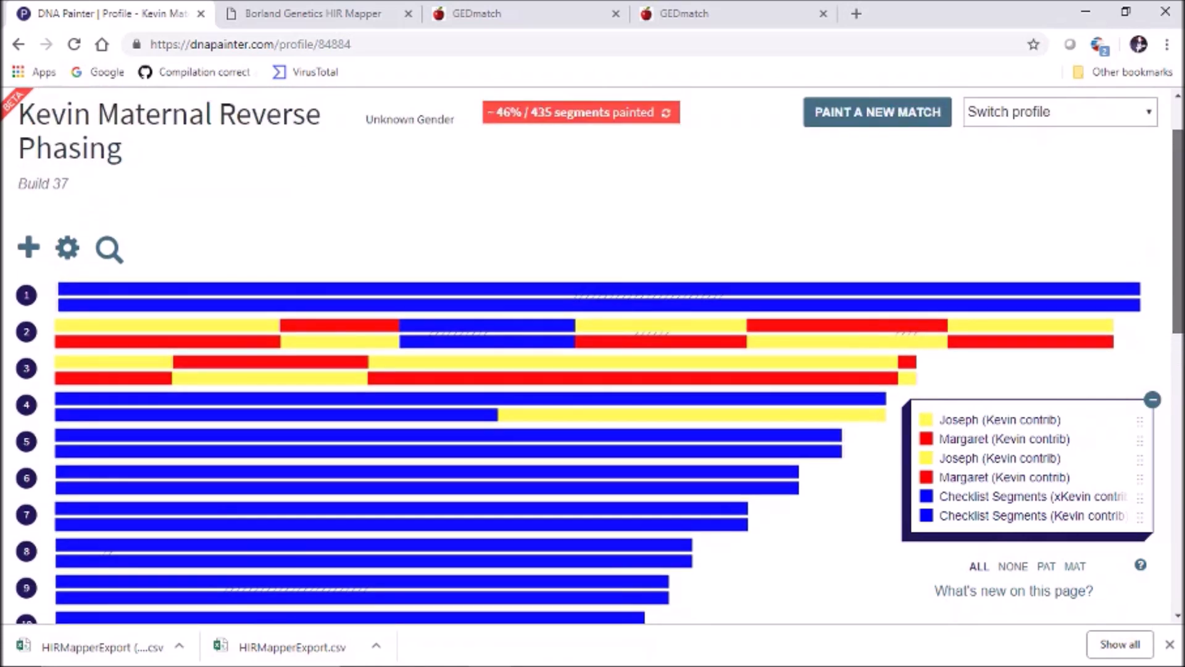
scroll(593, 370, up, 1)
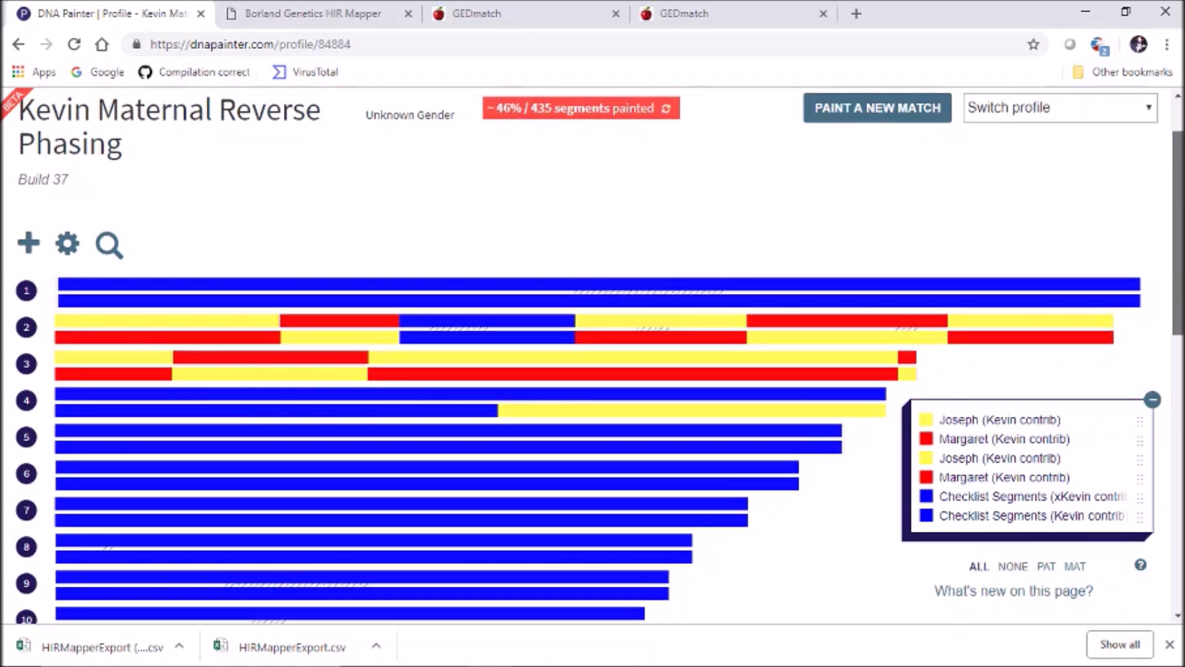
scroll(592, 370, up, 1)
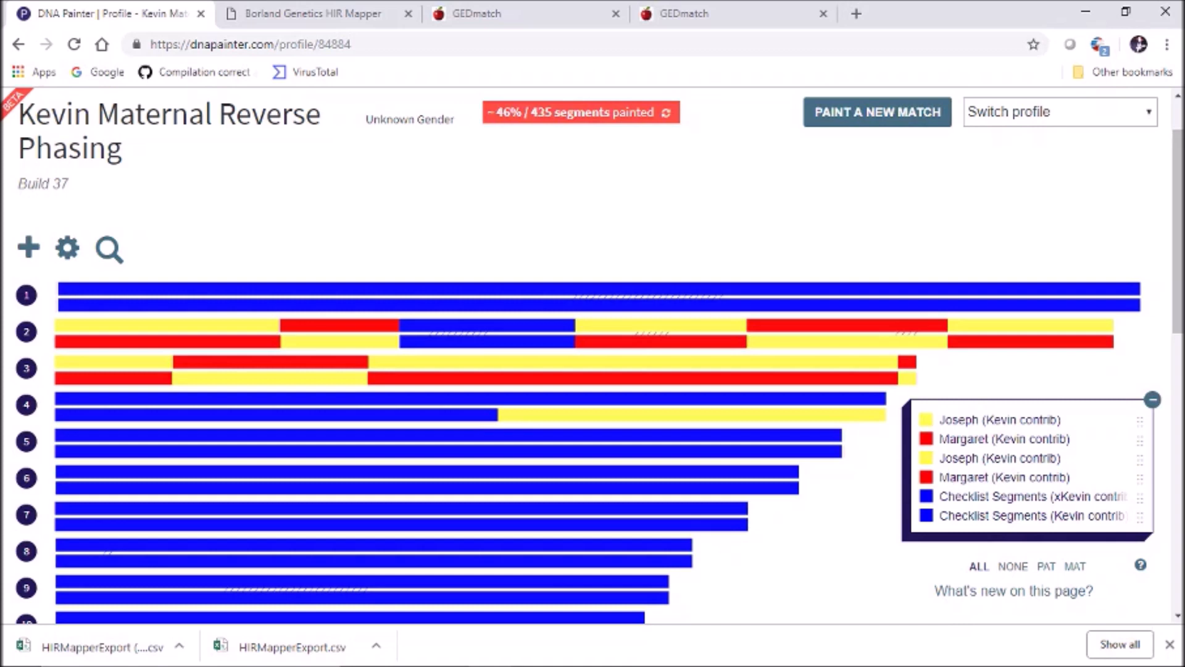
click(309, 13)
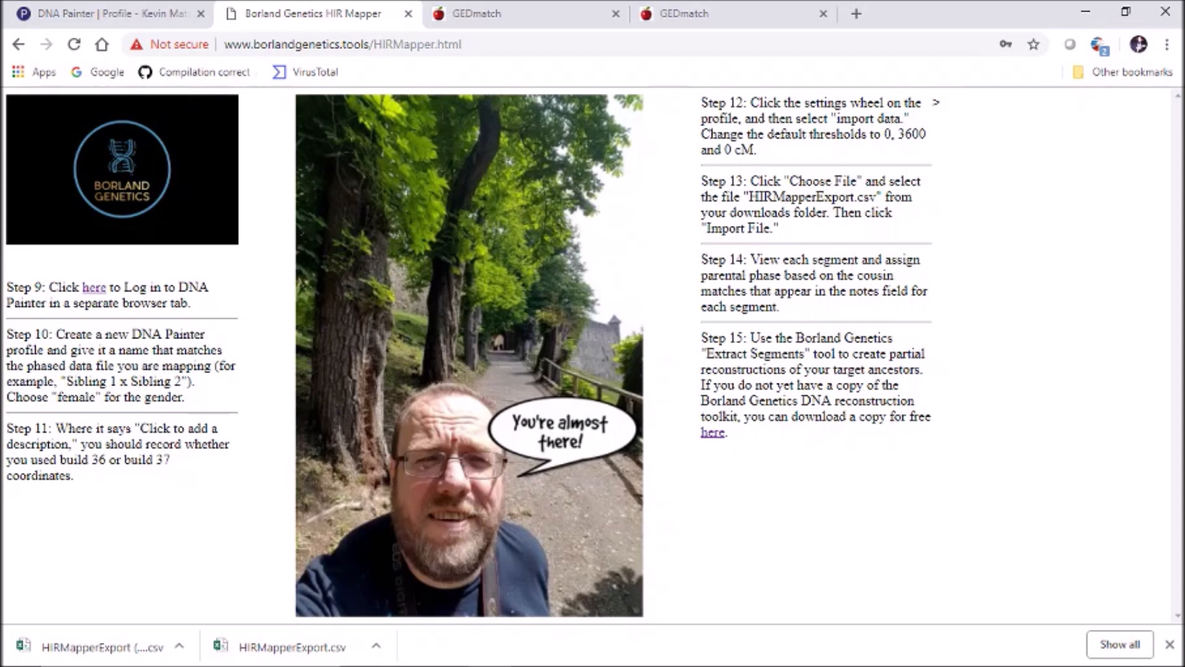
click(117, 13)
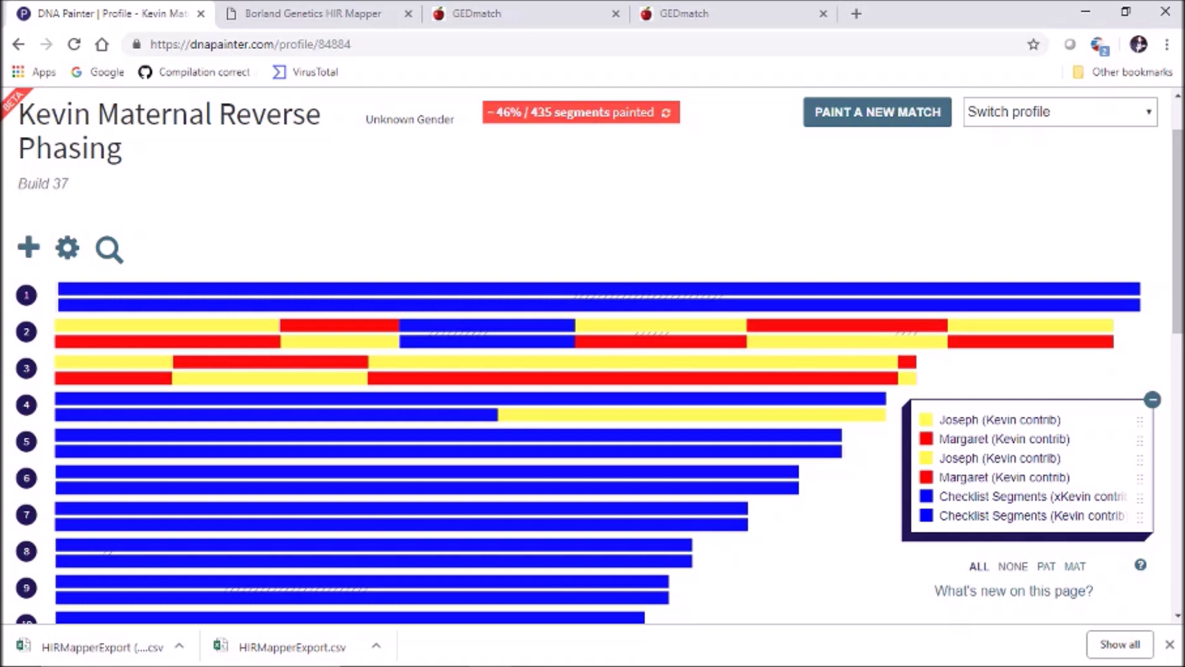
drag(1177, 232, 1178, 239)
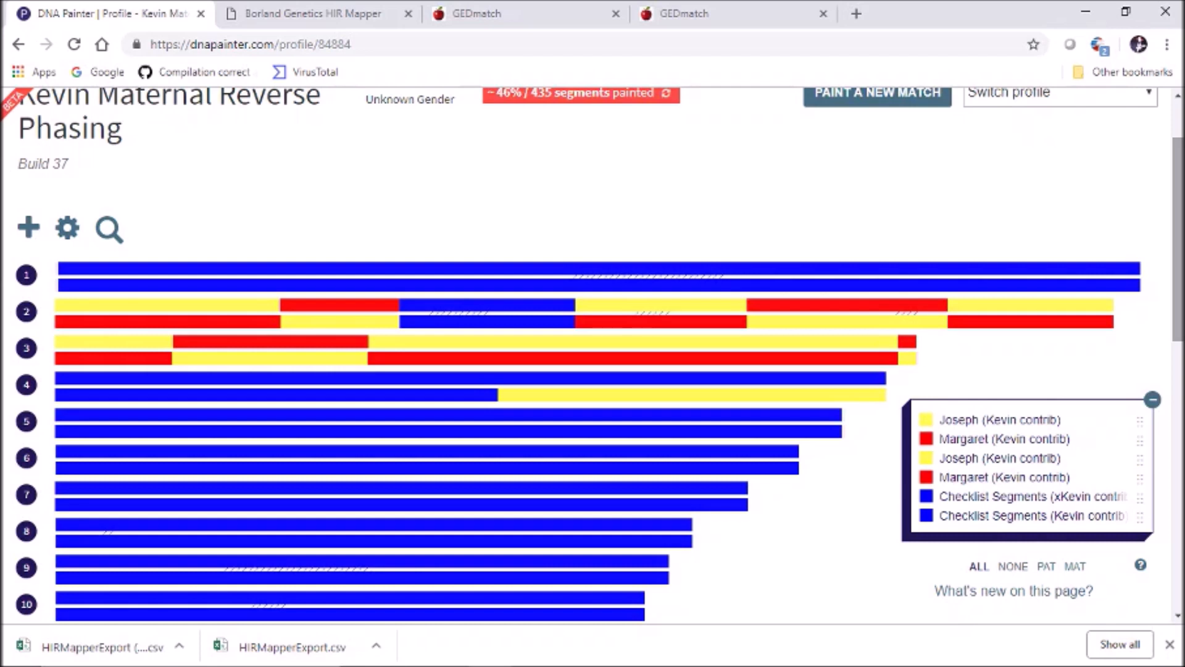
scroll(592, 355, up, 1)
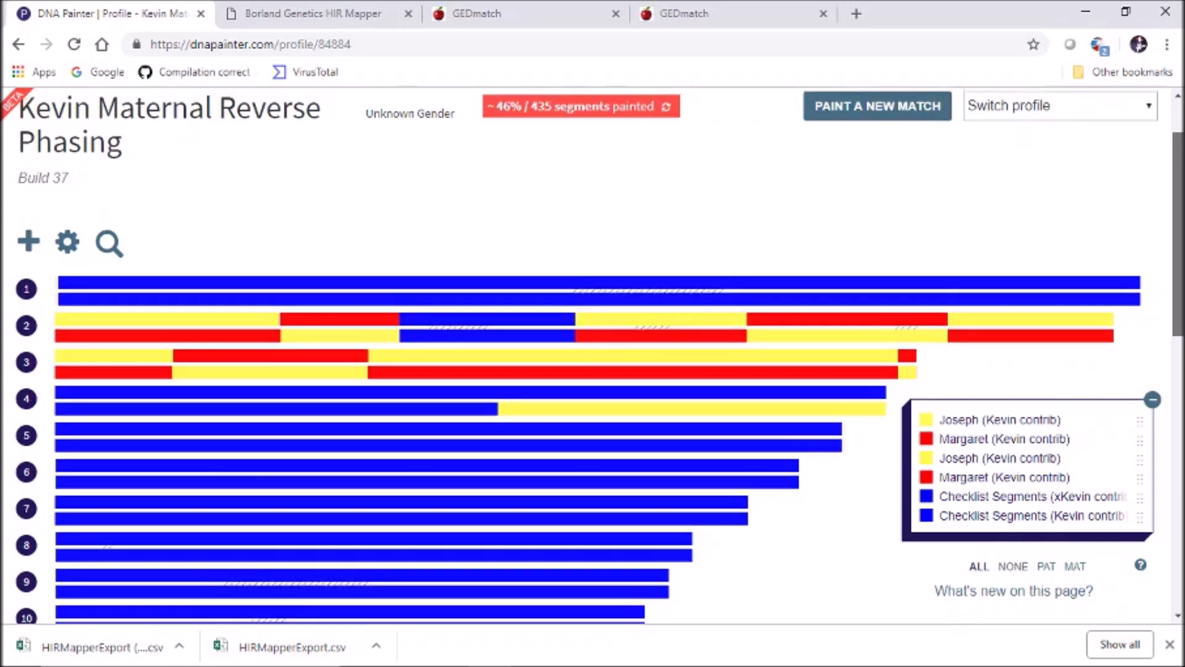
scroll(593, 355, down, 1)
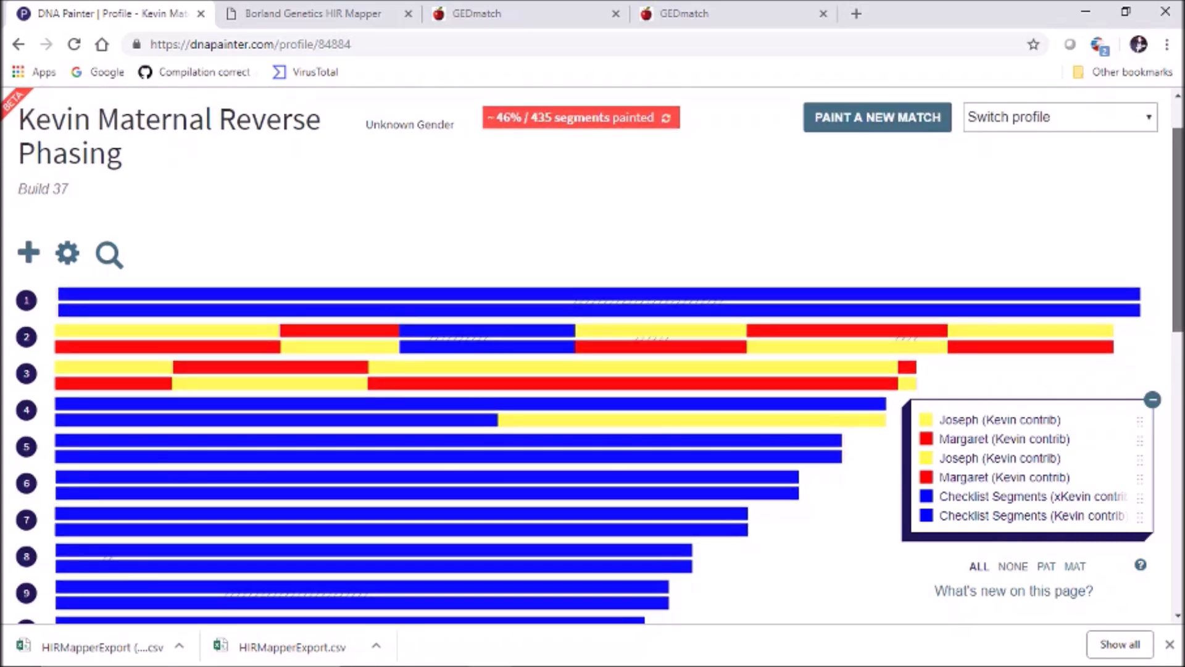